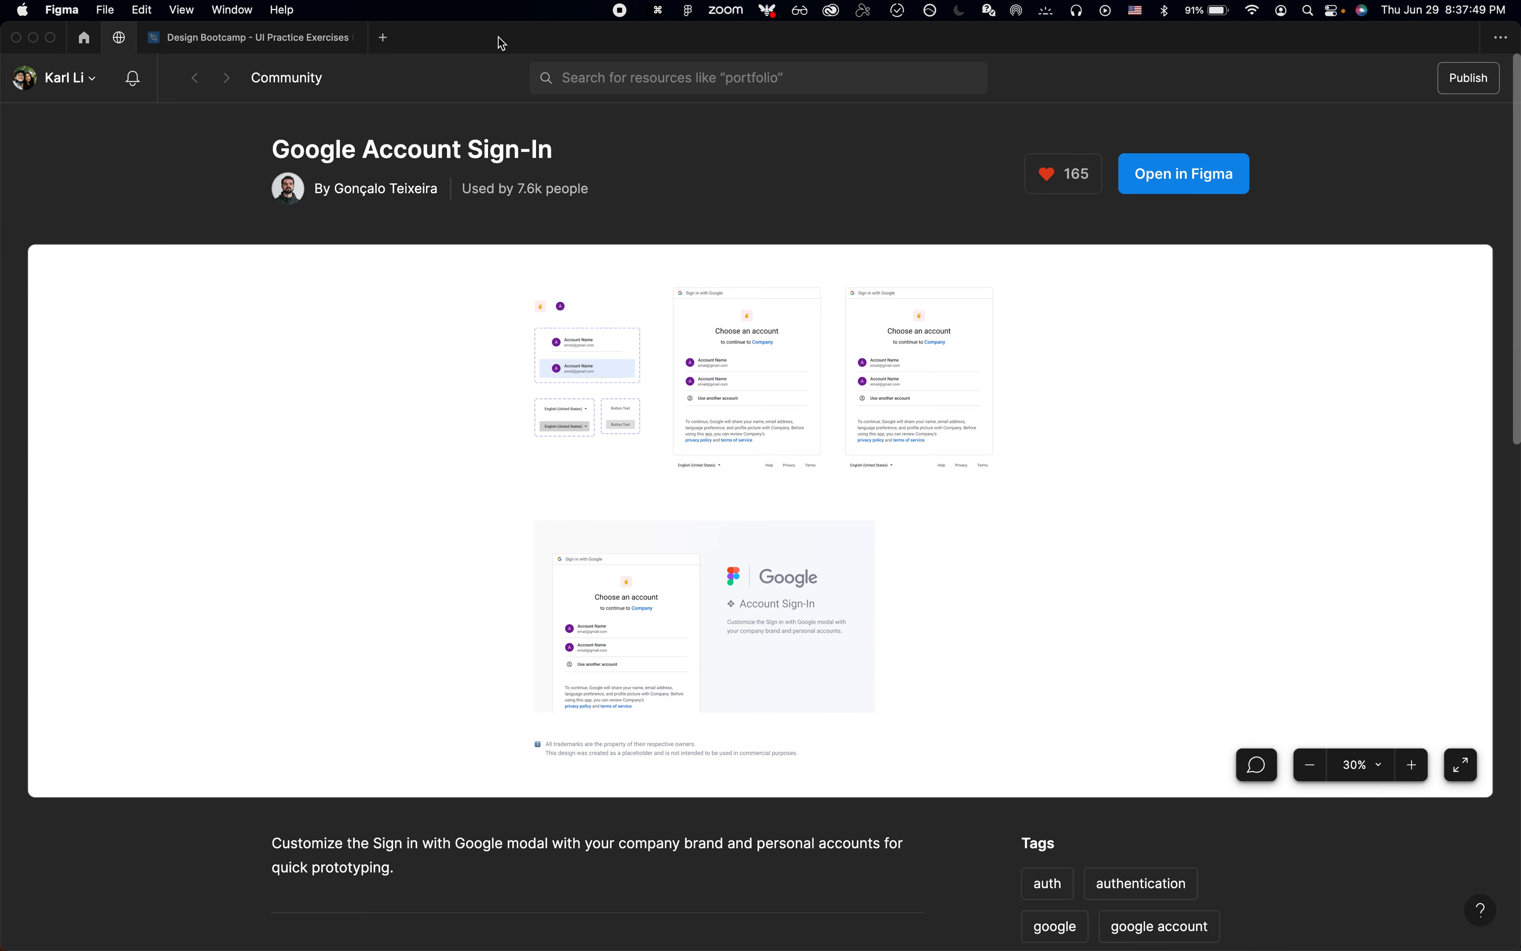
Step: Open the Design Bootcamp - UI Practice Exercises file and zoom to the ChatGPT landing page image in the Screenshots section
mouse_move(295, 41)
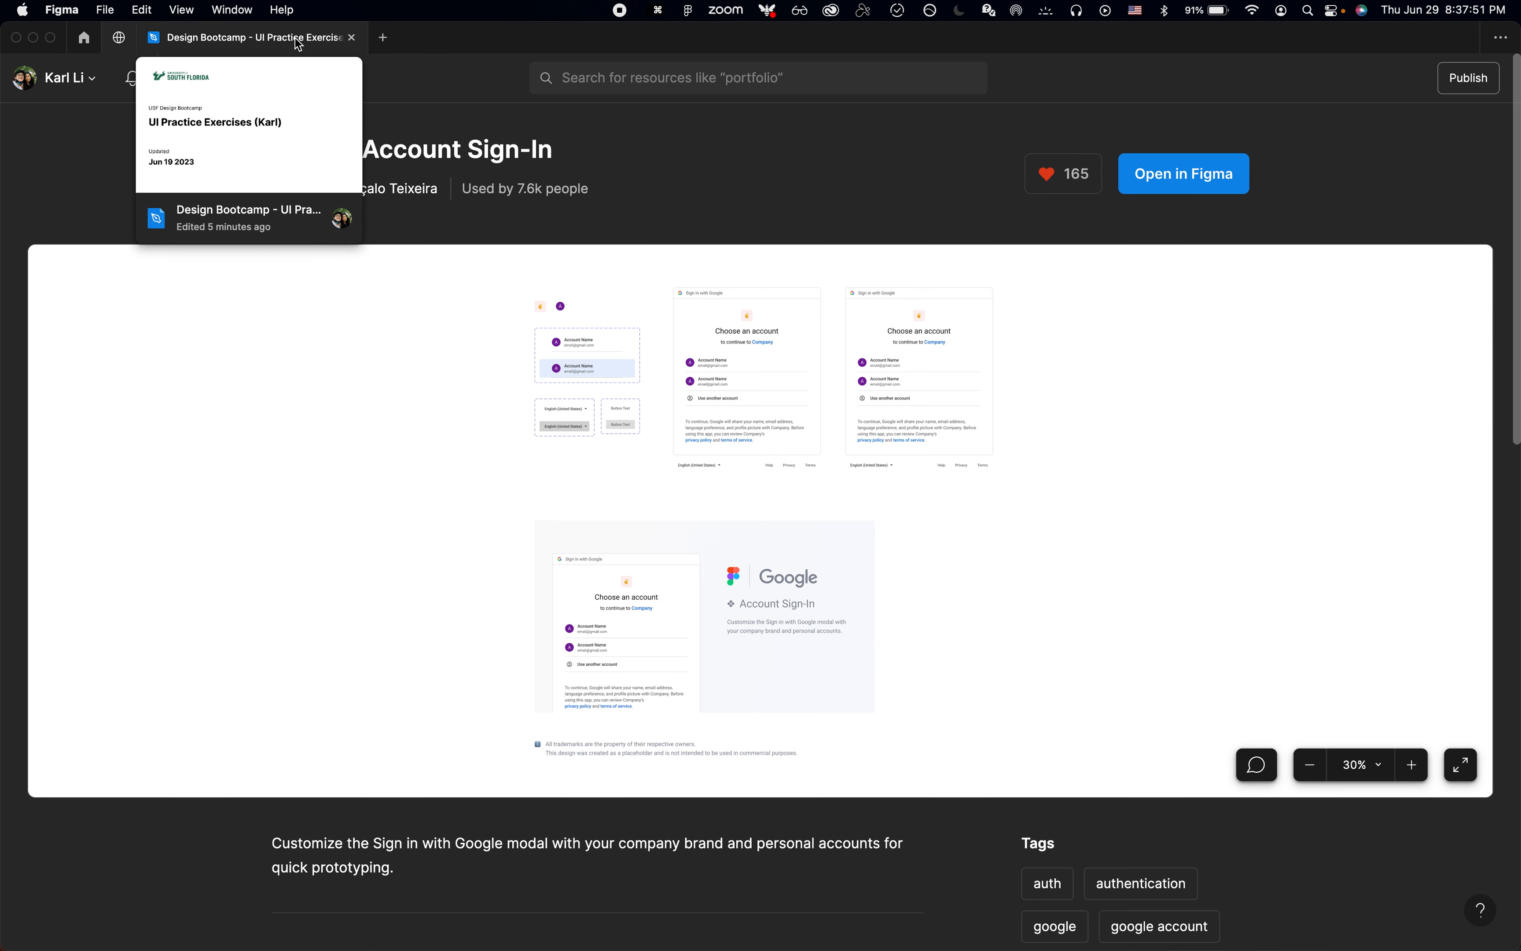
click(298, 44)
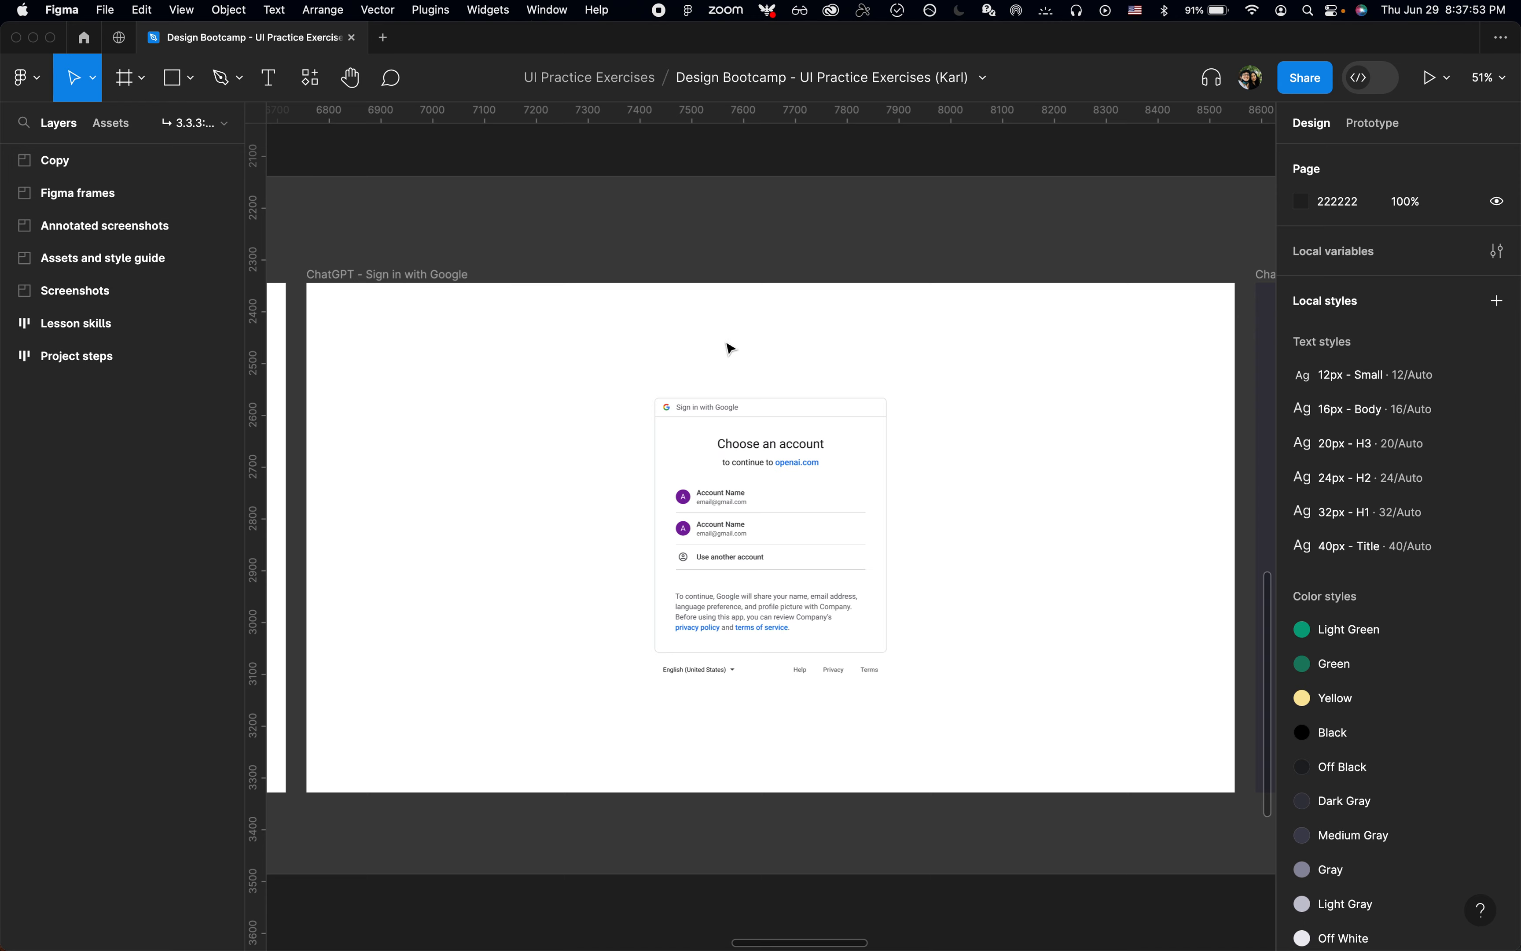
click(940, 255)
scroll(941, 255, down, 3)
scroll(941, 263, up, 5)
scroll(941, 263, down, 10)
scroll(941, 263, right, 5)
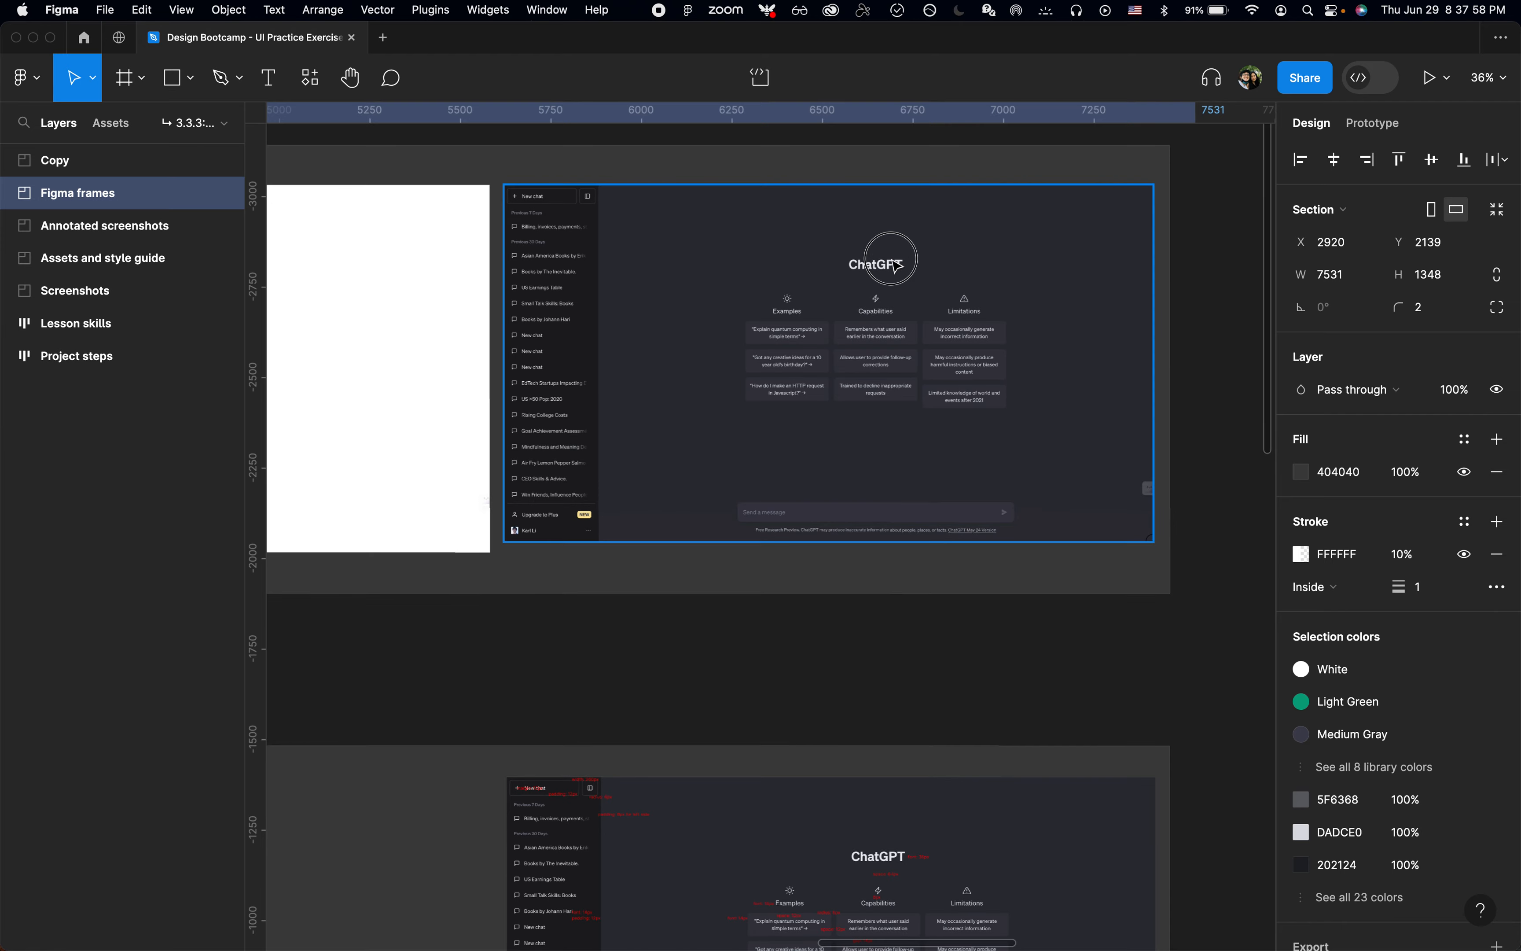
click(895, 264)
key(shift+2)
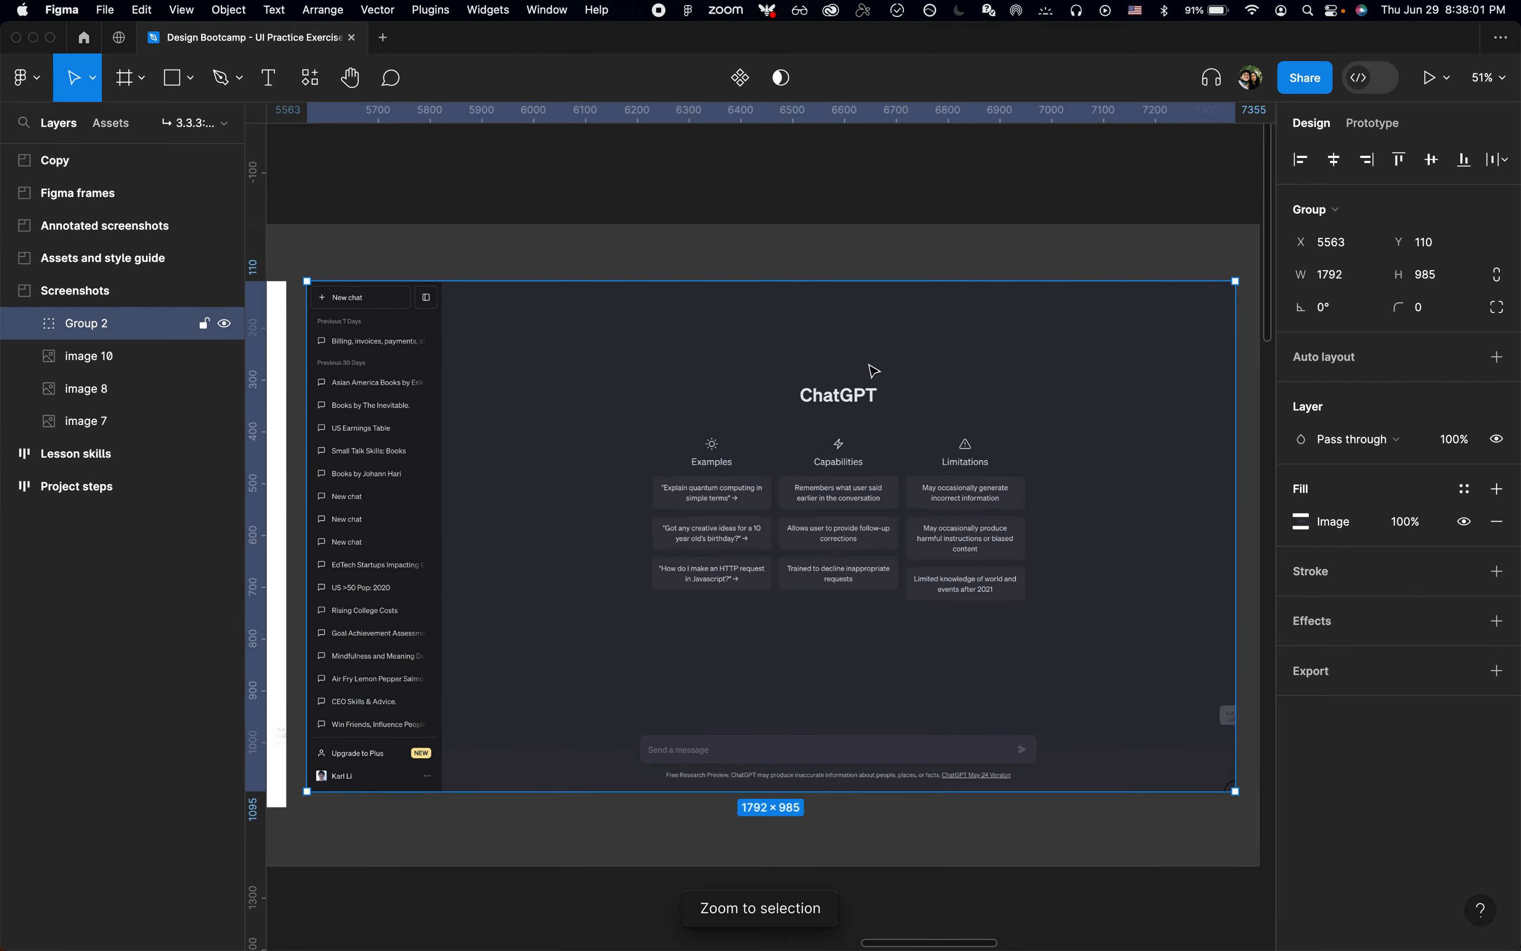
Step: Zoom to the annotated ChatGPT screenshot with the interface hidden and examine its font, spacing, padding and radius notes
scroll(873, 371, down, 2)
scroll(871, 373, down, 10)
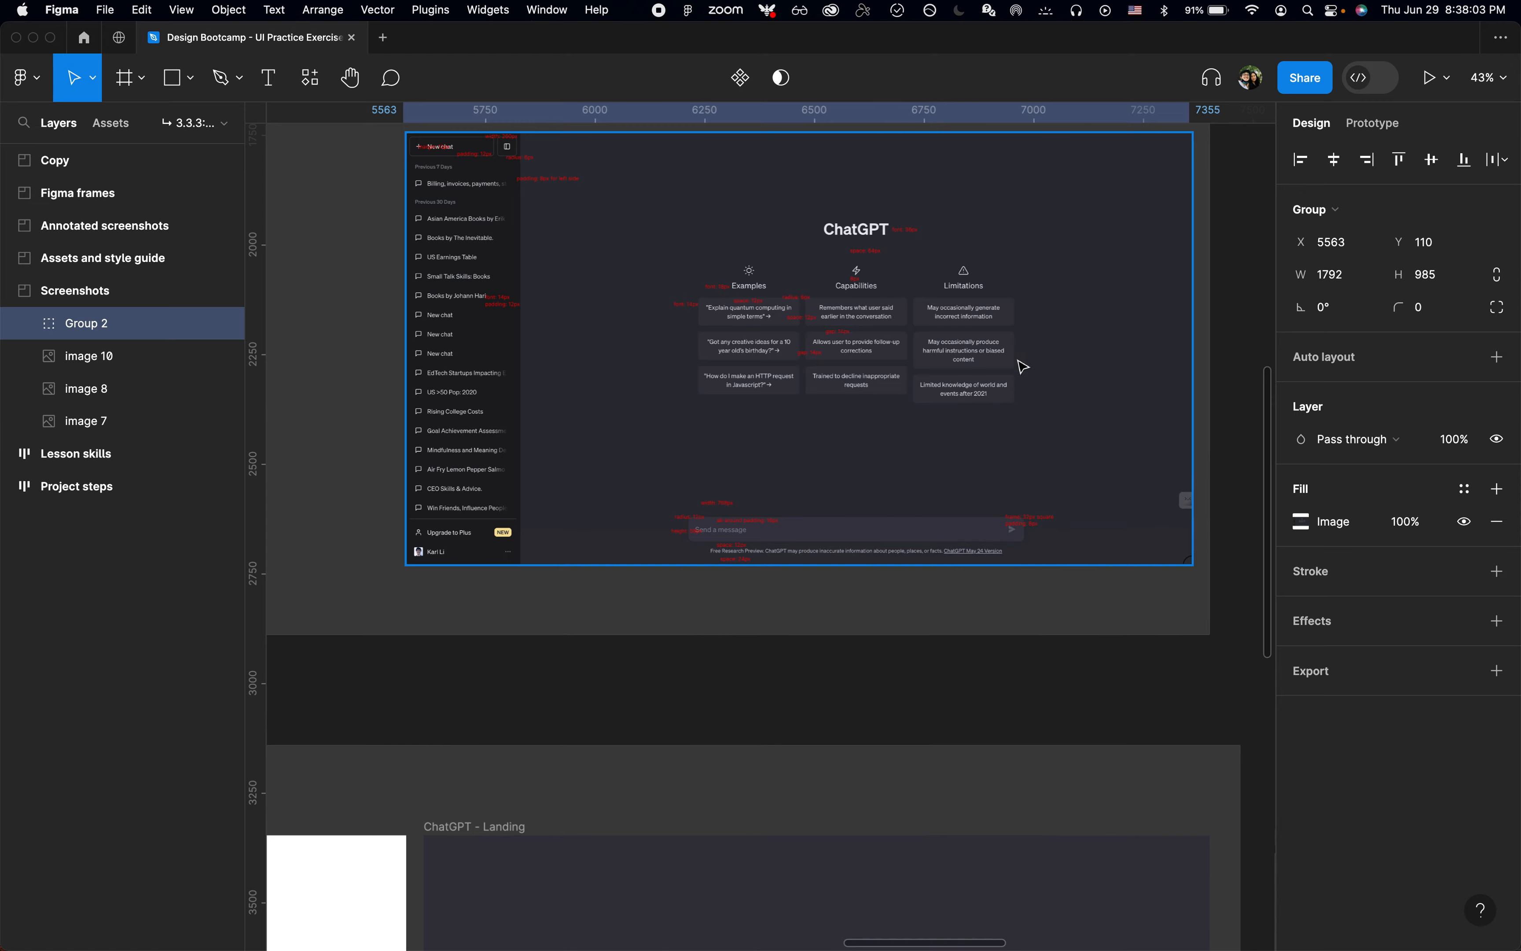
click(1023, 367)
key(shift+2)
key(super+period)
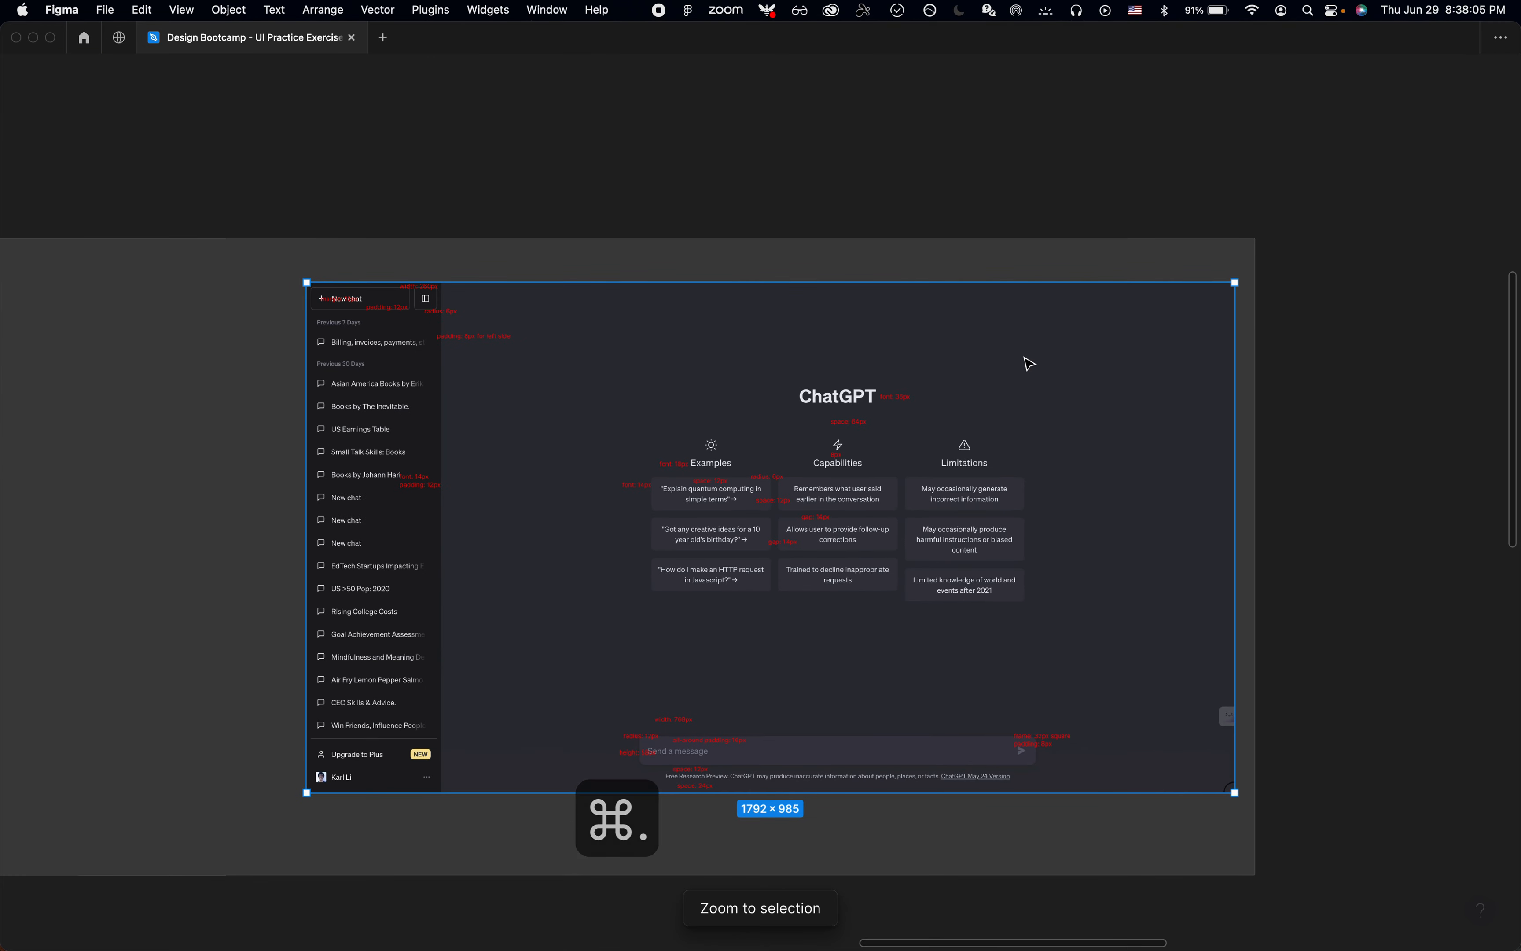
key(shift+2)
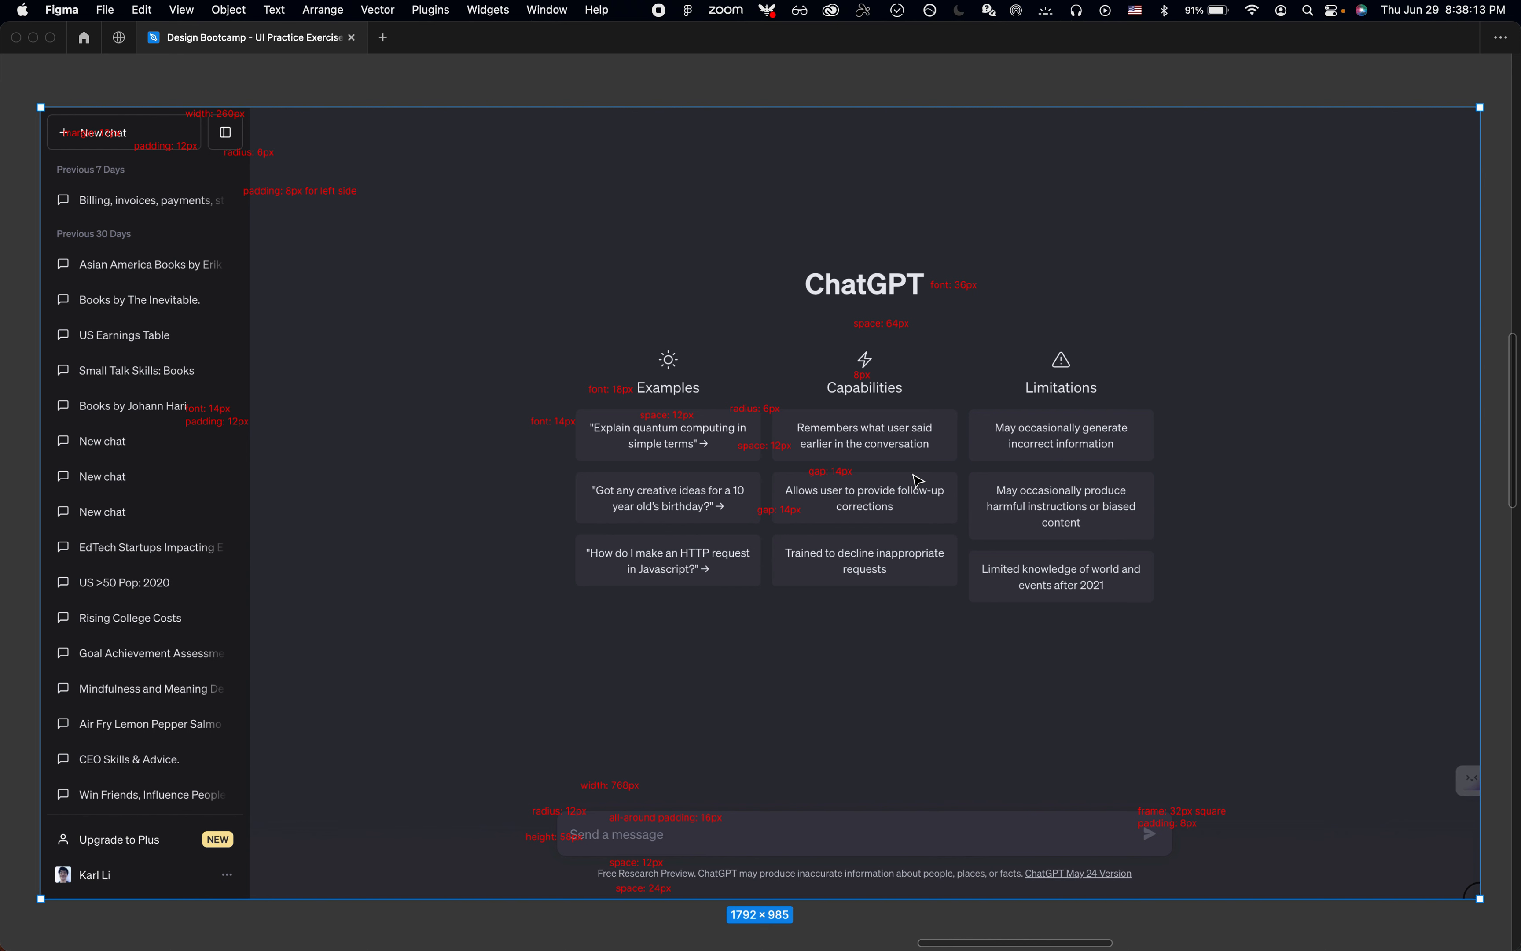
right_click(919, 280)
click(819, 224)
Step: Examine the color swatches and their listed uses, from Yellow to White, in the Assets and style guide section
scroll(801, 282, down, 8)
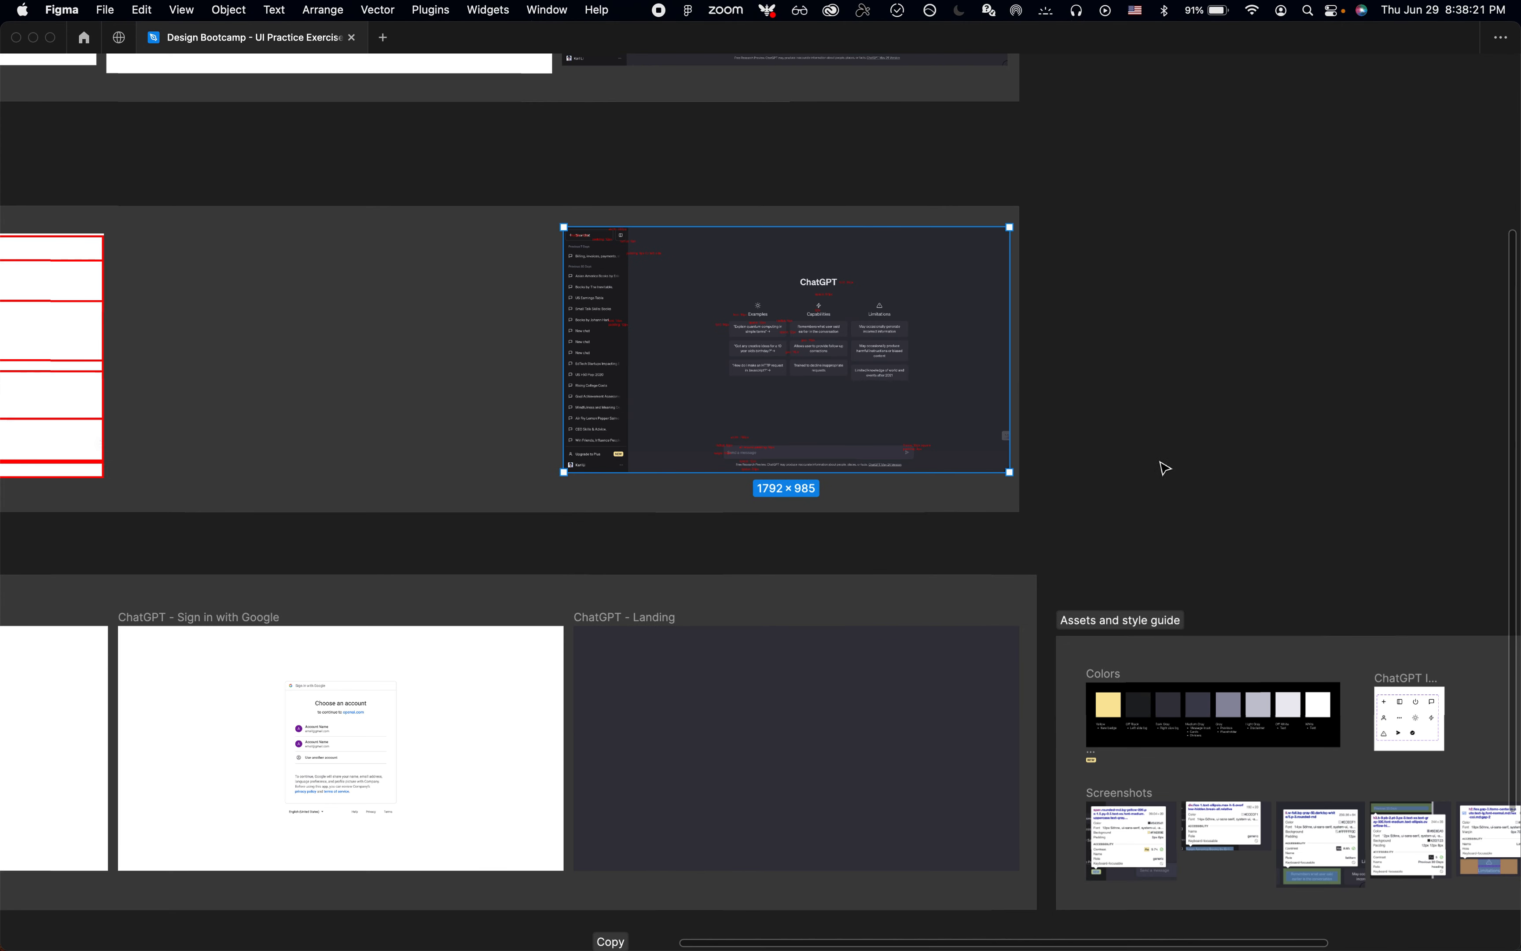
click(1165, 466)
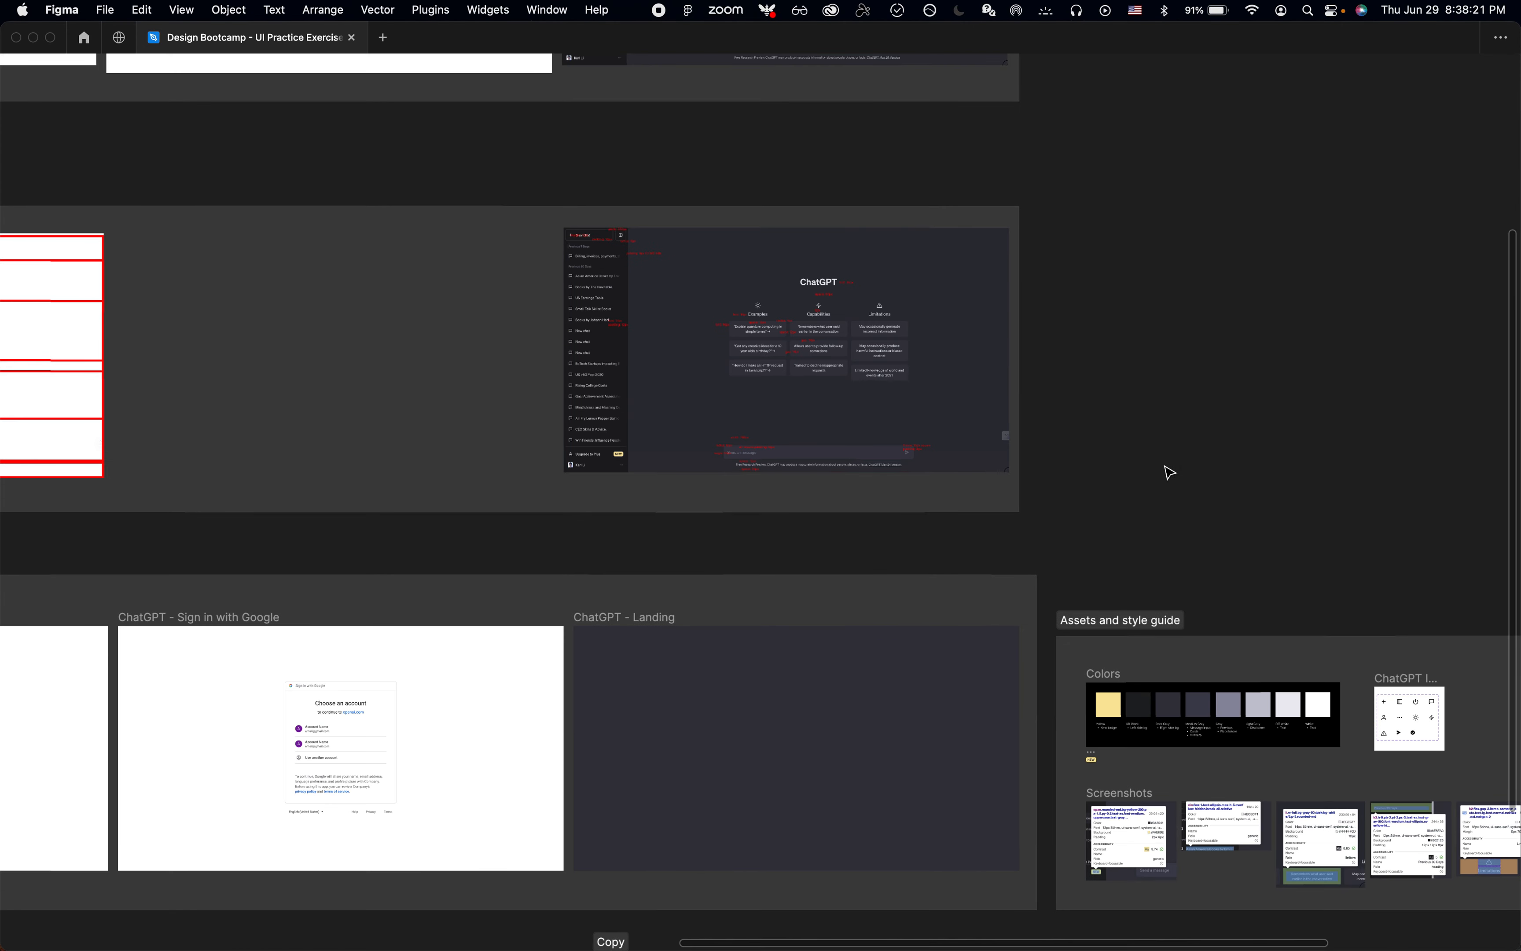
scroll(1166, 472, down, 5)
scroll(1166, 472, up, 5)
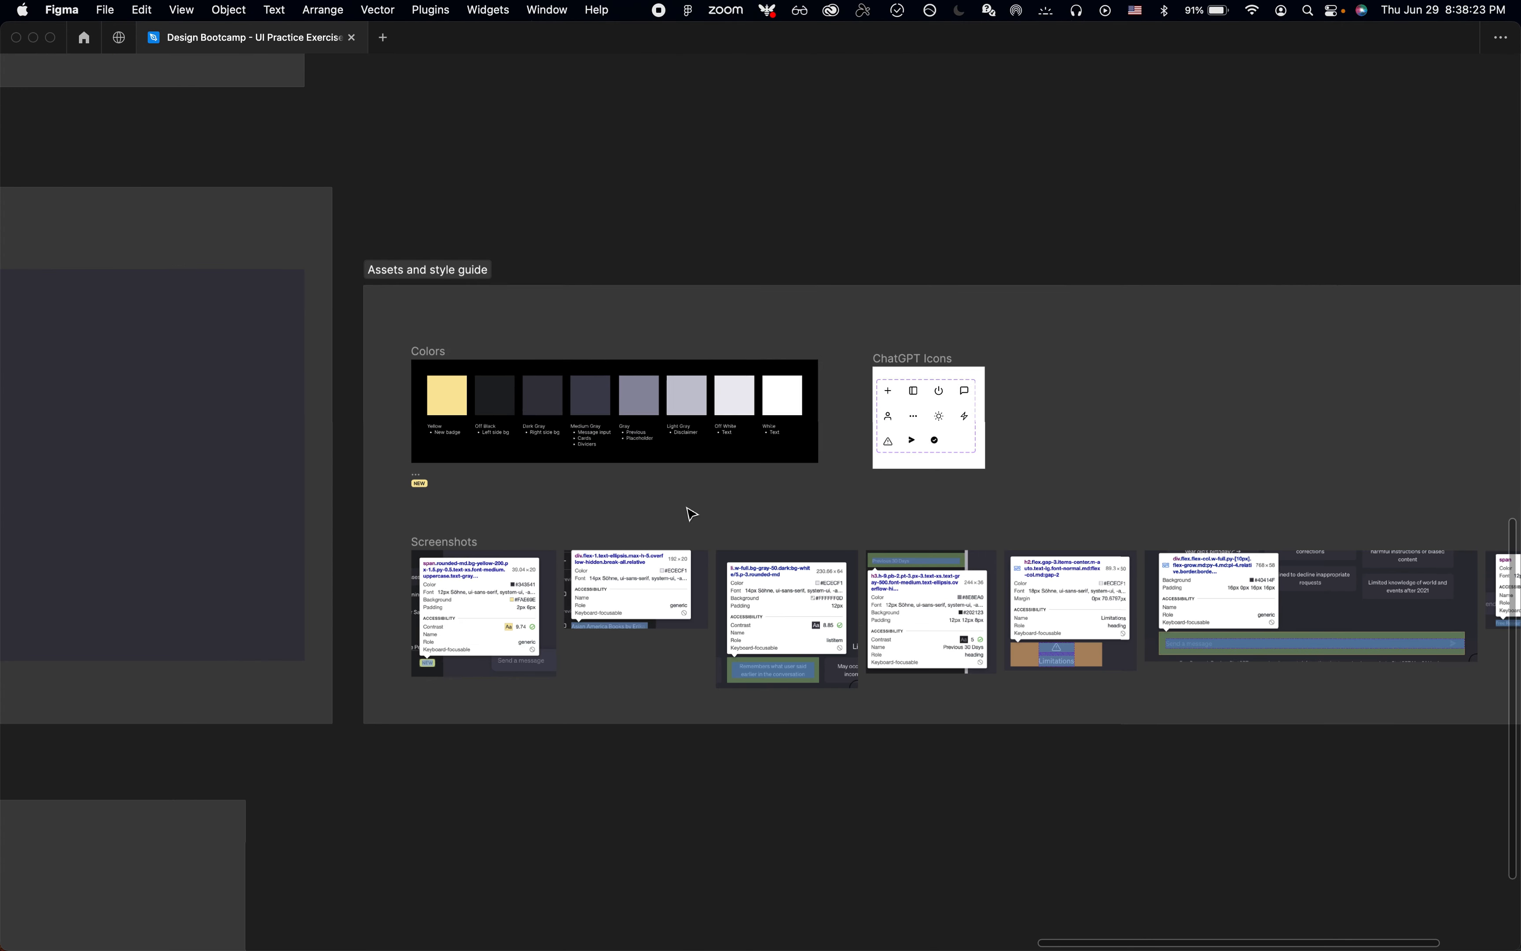
scroll(691, 515, up, 3)
scroll(453, 398, up, 5)
scroll(454, 398, up, 2)
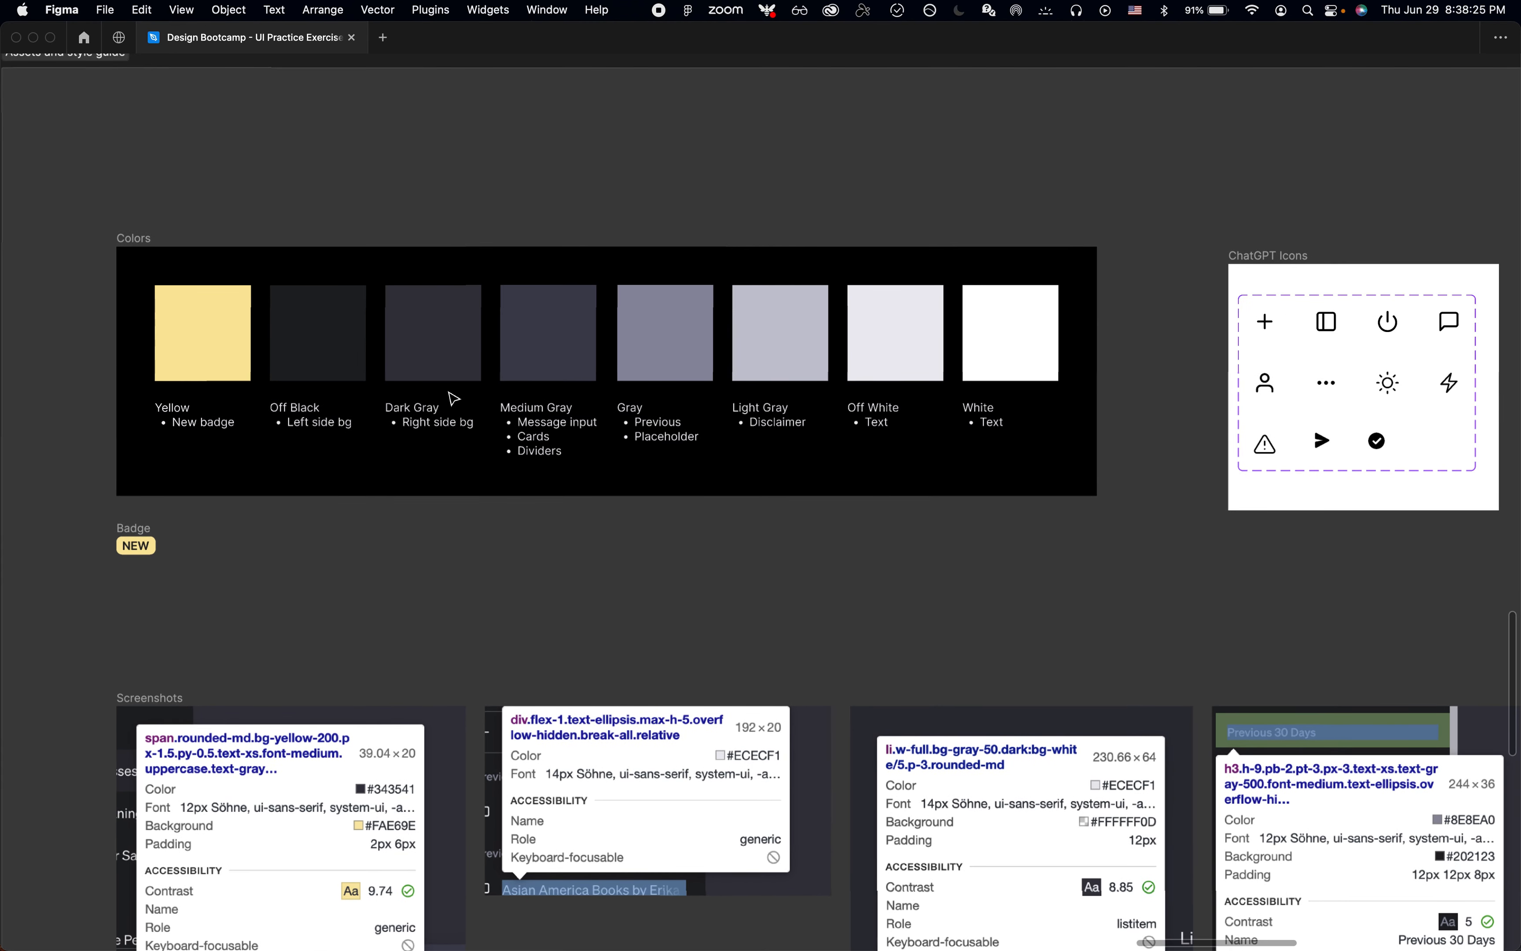
scroll(468, 449, up, 1)
click(197, 395)
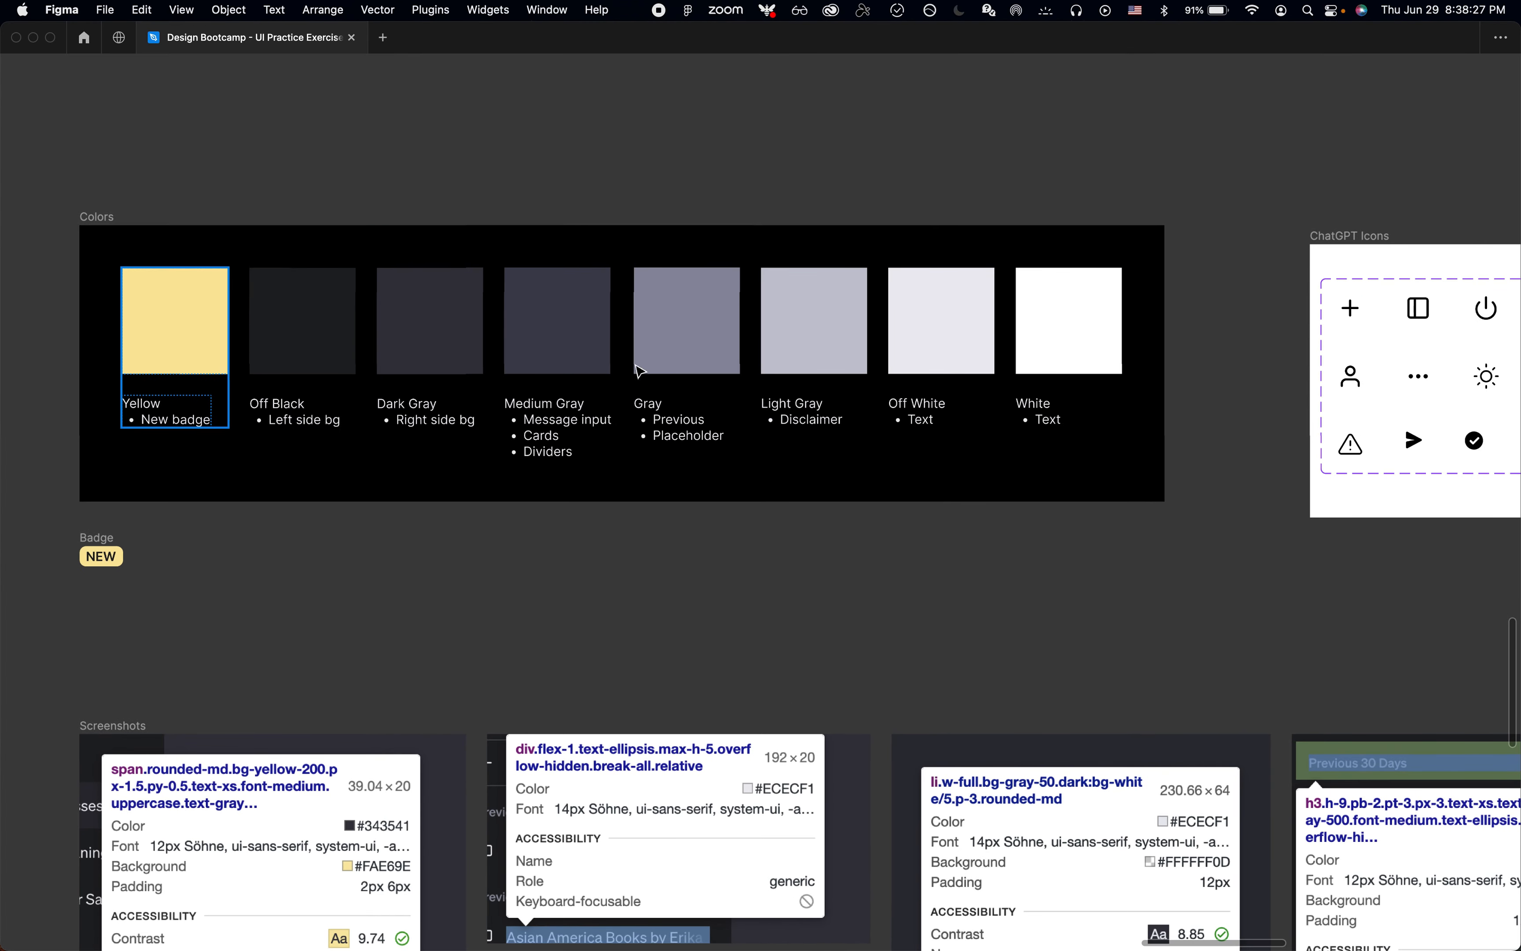
click(1055, 374)
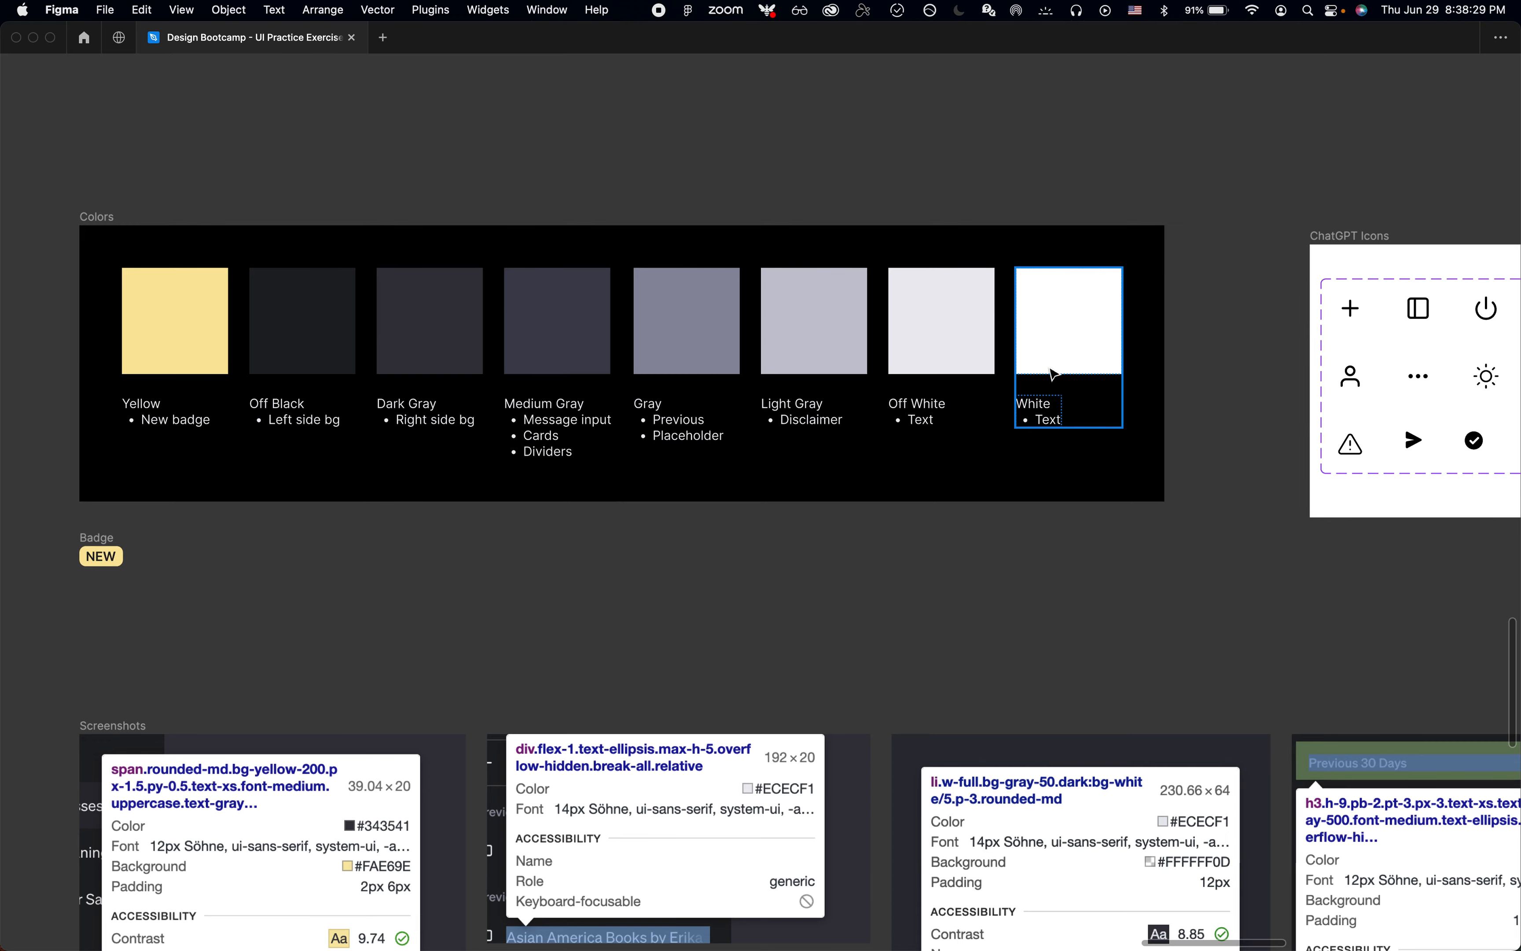
scroll(1055, 374, down, 5)
Step: Deselect everything, show the interface again and review the file's local text styles and color styles
key(Escape)
key(super+period)
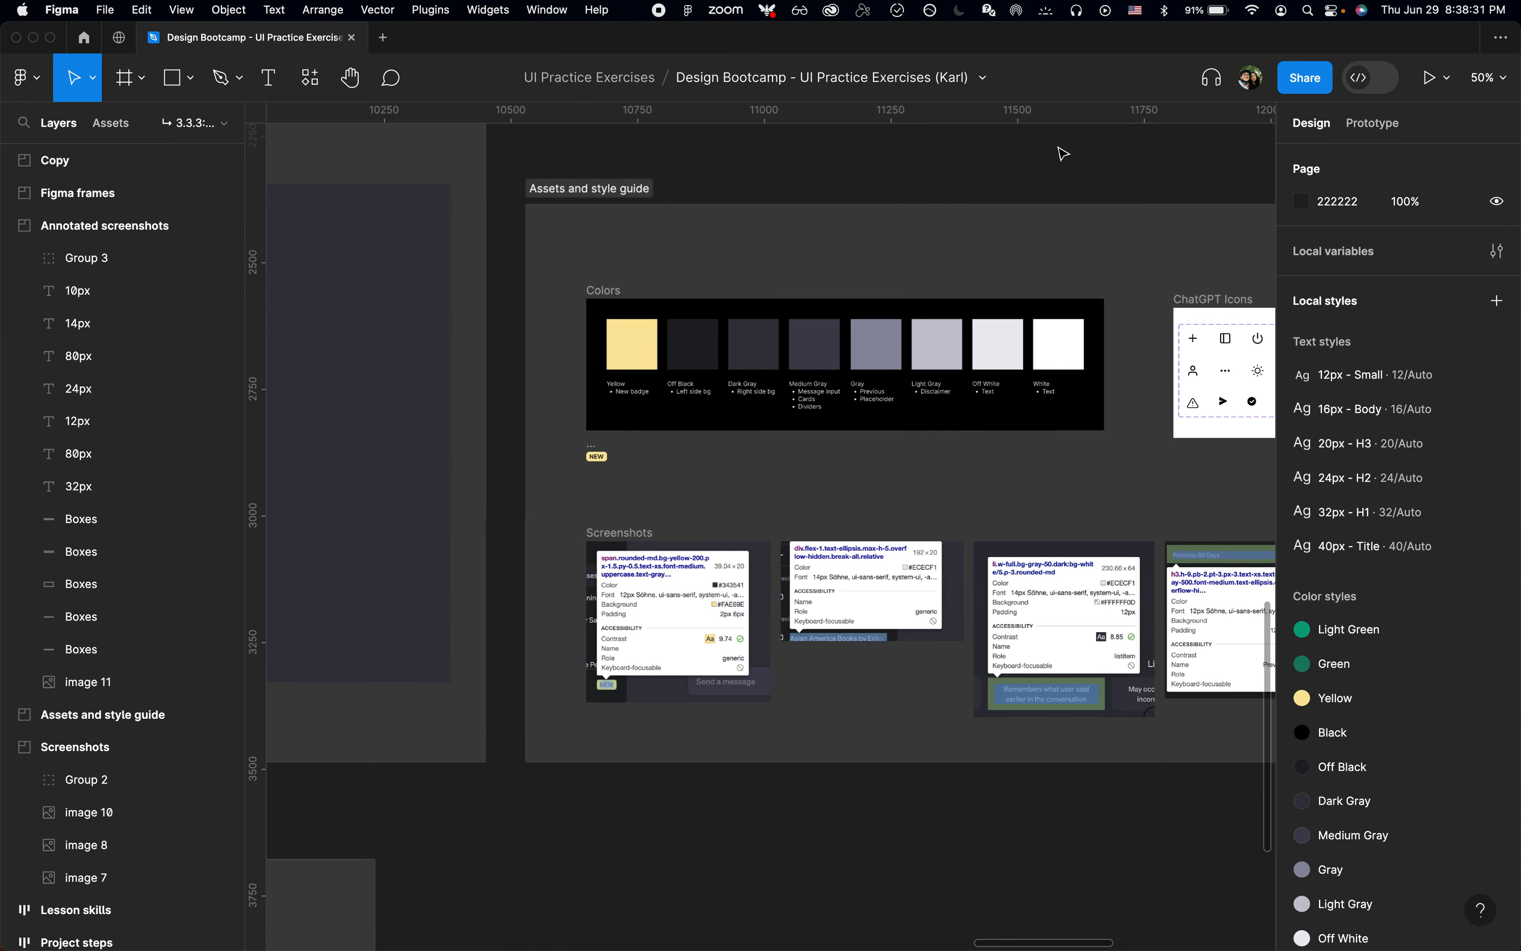
scroll(1062, 184, up, 5)
scroll(1063, 184, right, 5)
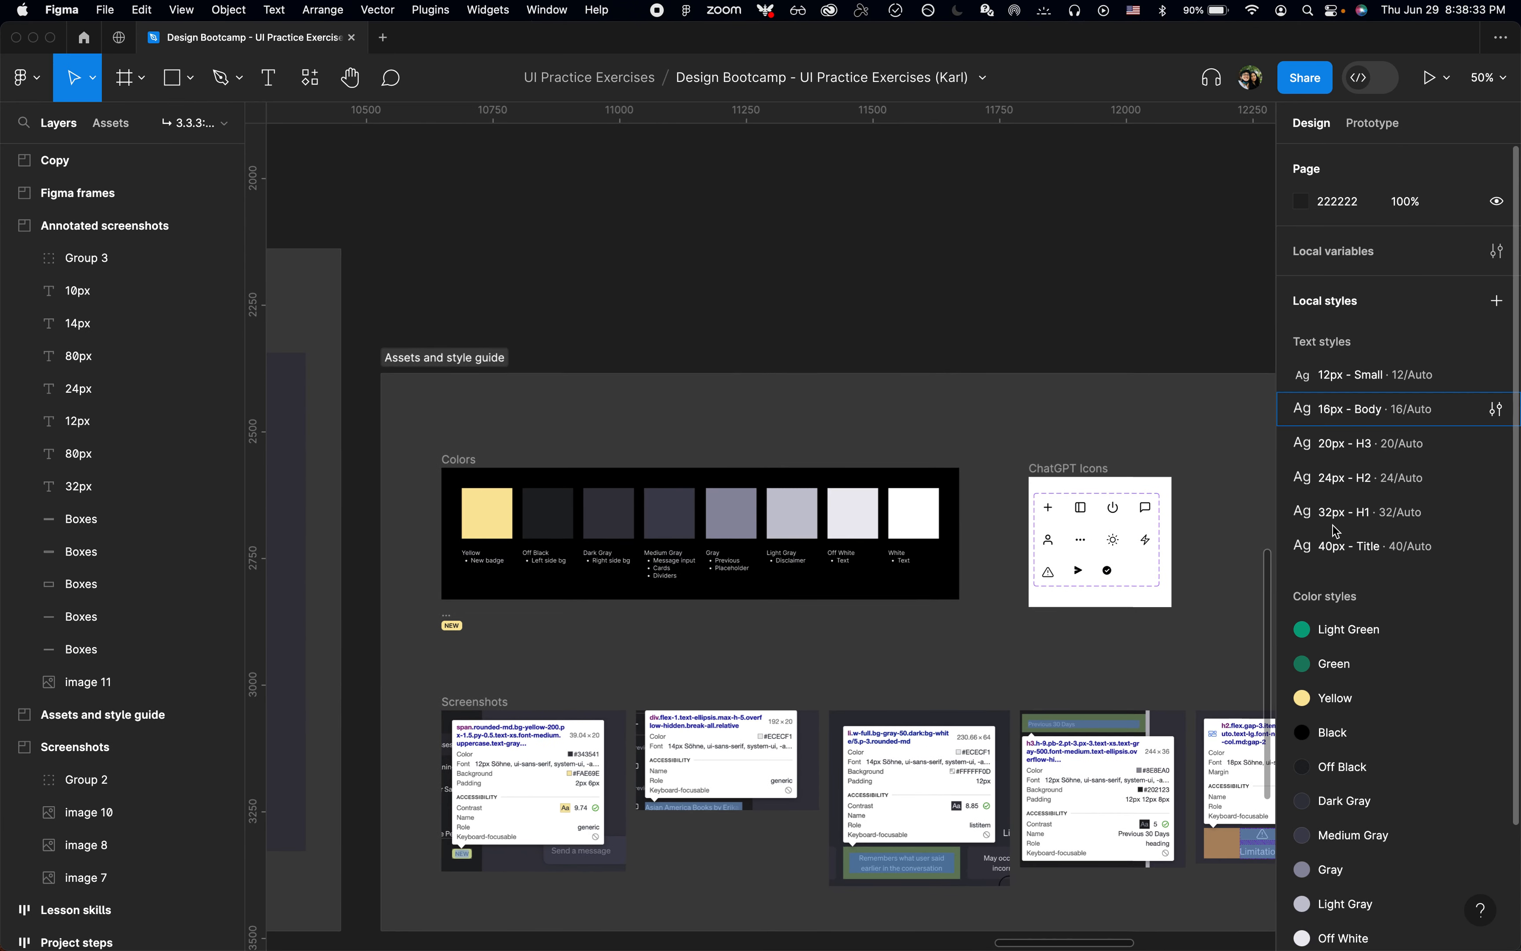
scroll(1336, 532, down, 3)
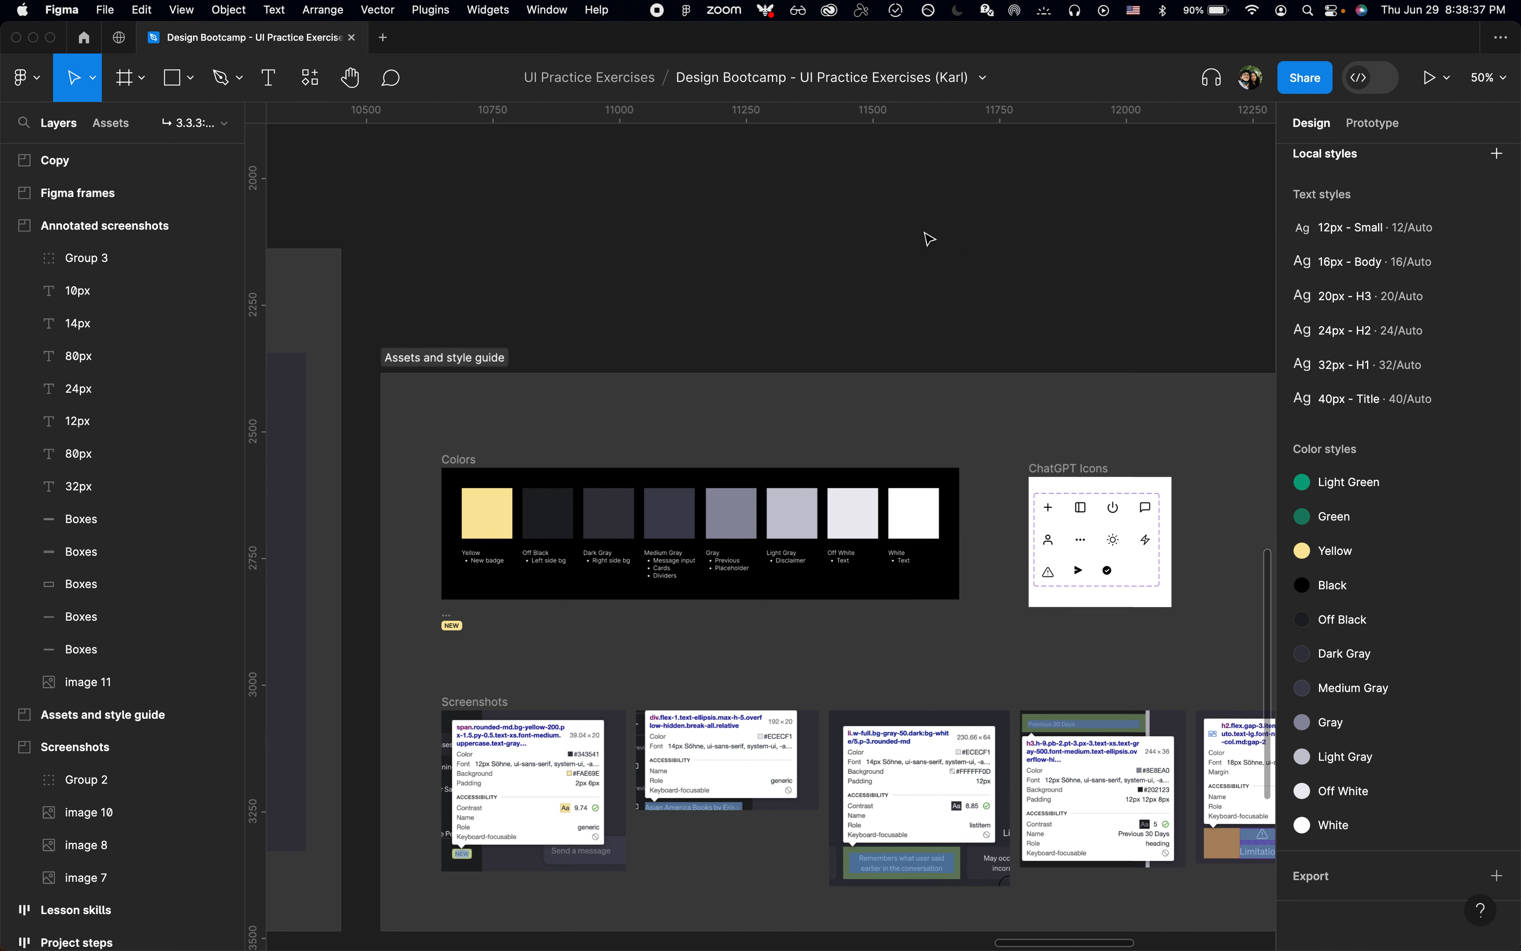
Step: Hide the interface and zoom in on the ChatGPT Icons frame in the Assets and style guide section to examine its icons
key(super+period)
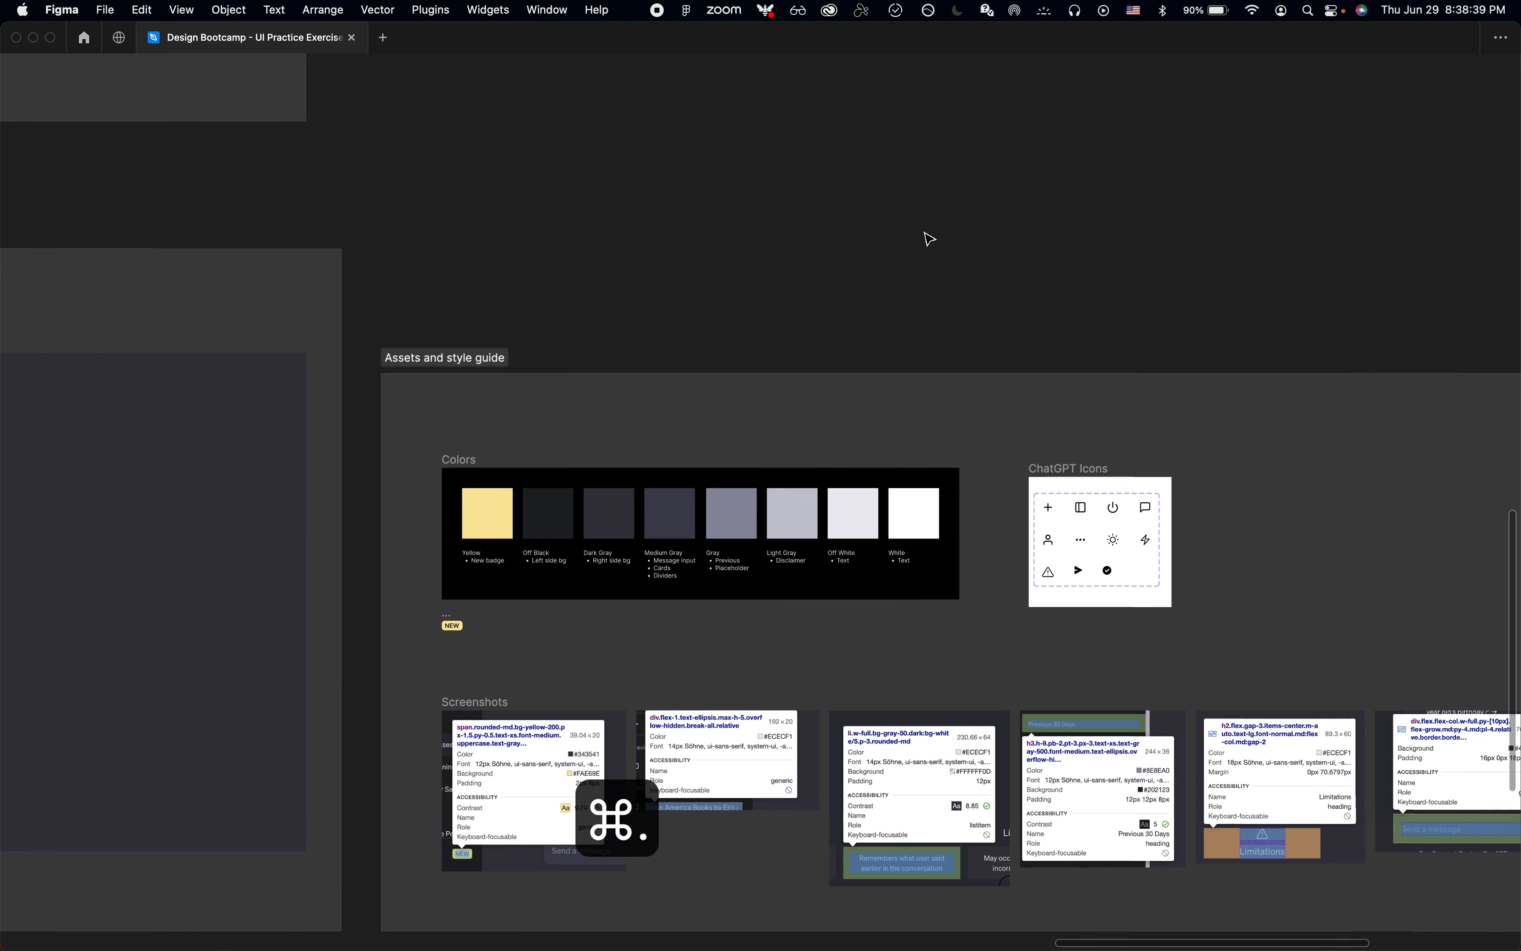
scroll(929, 239, down, 2)
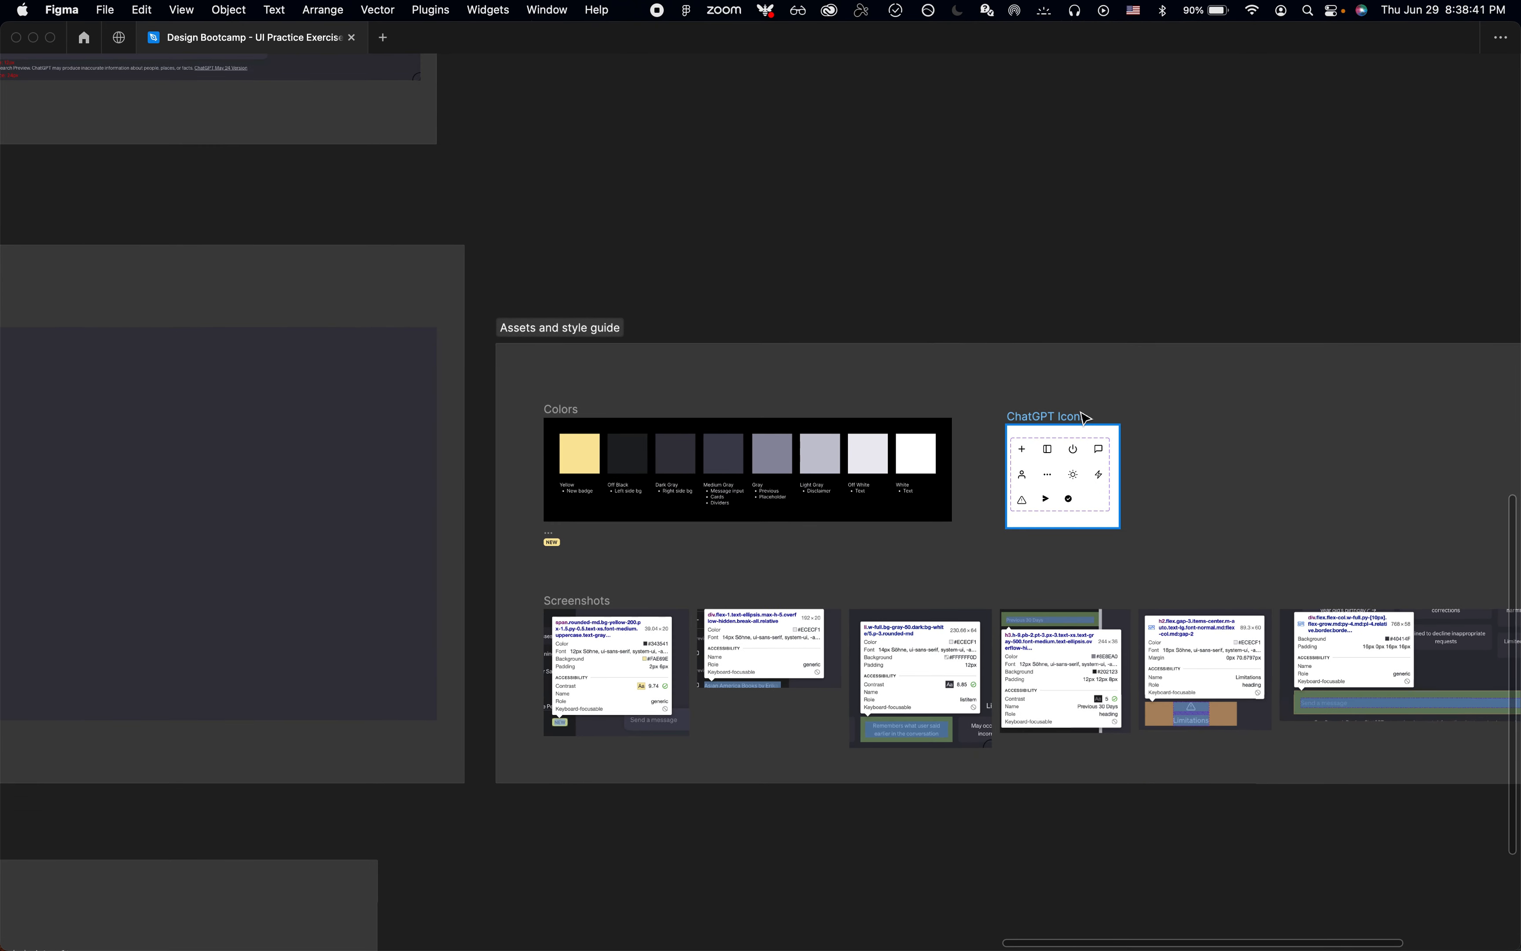
scroll(1080, 418, down, 3)
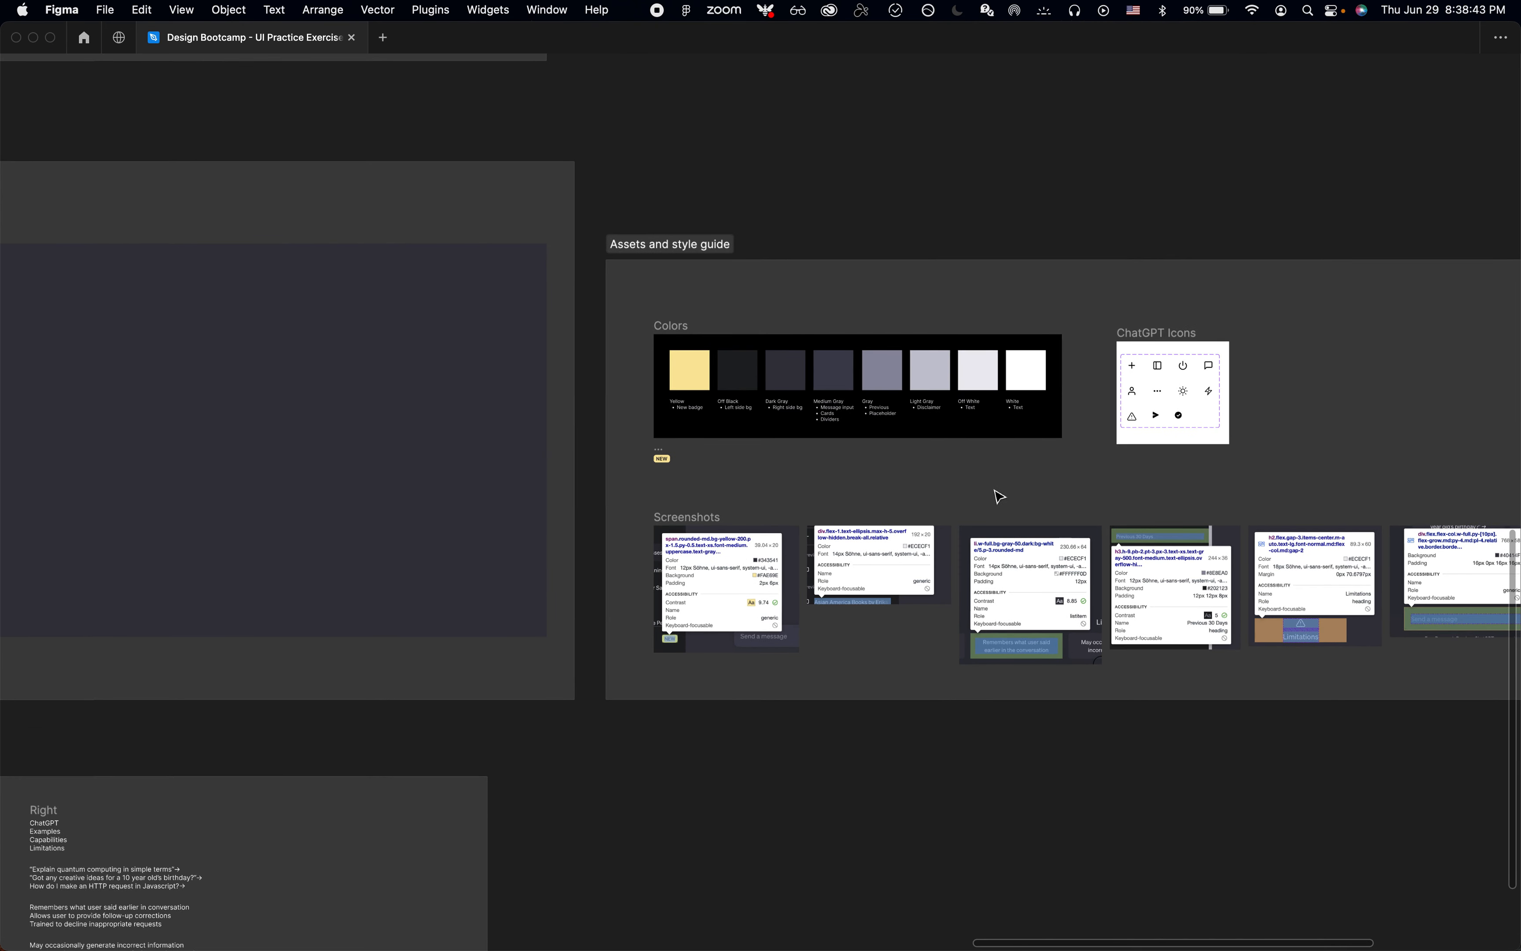
scroll(1000, 497, up, 3)
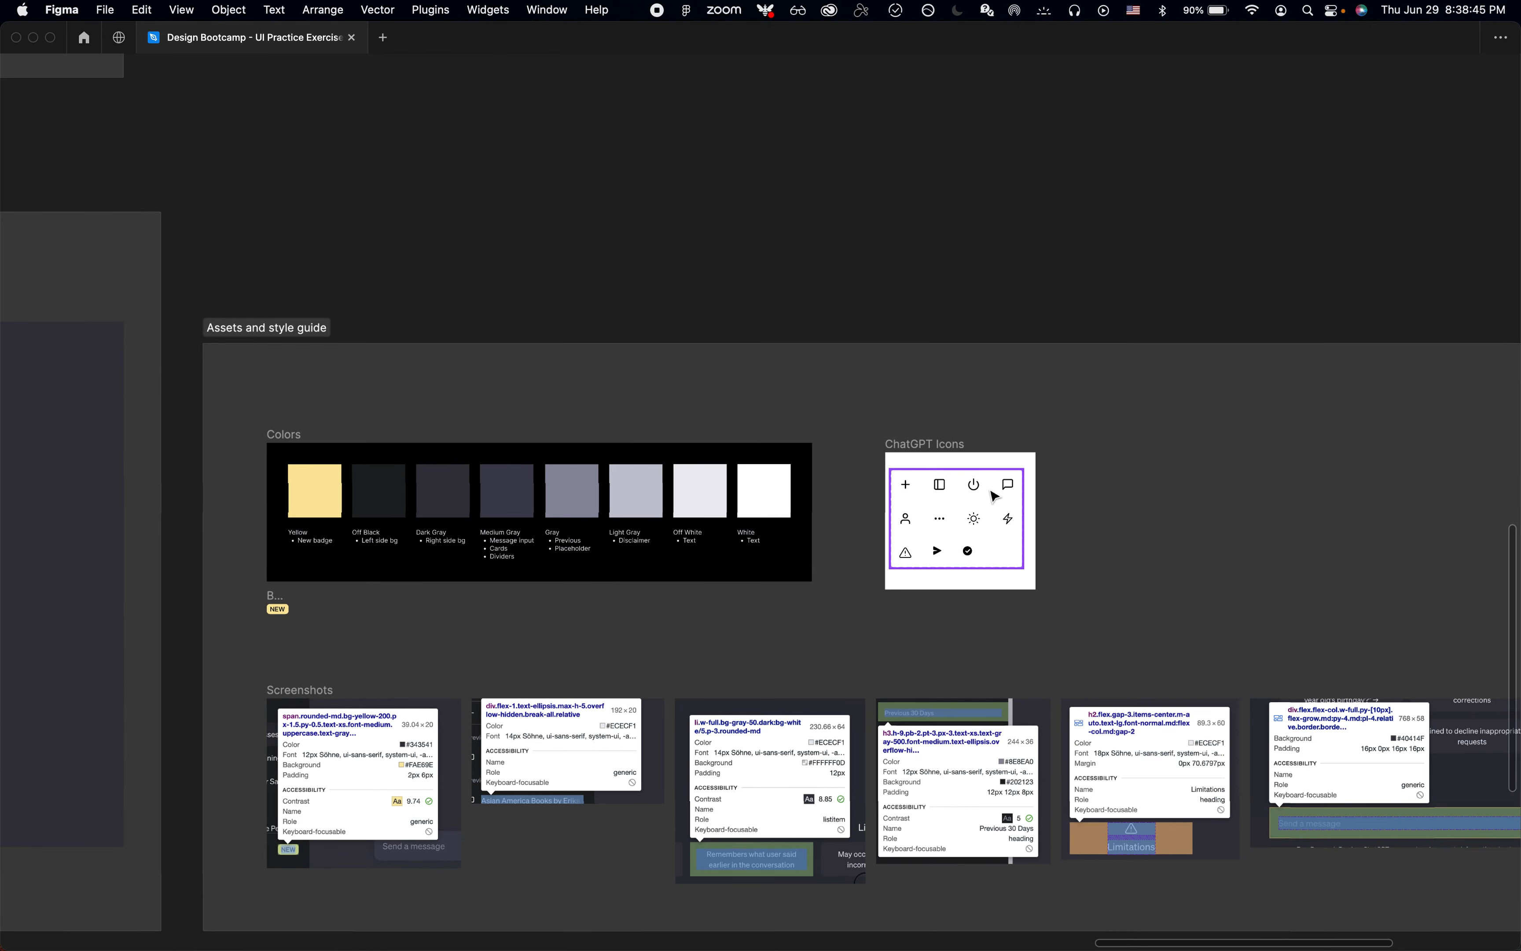
scroll(875, 452, up, 5)
click(875, 451)
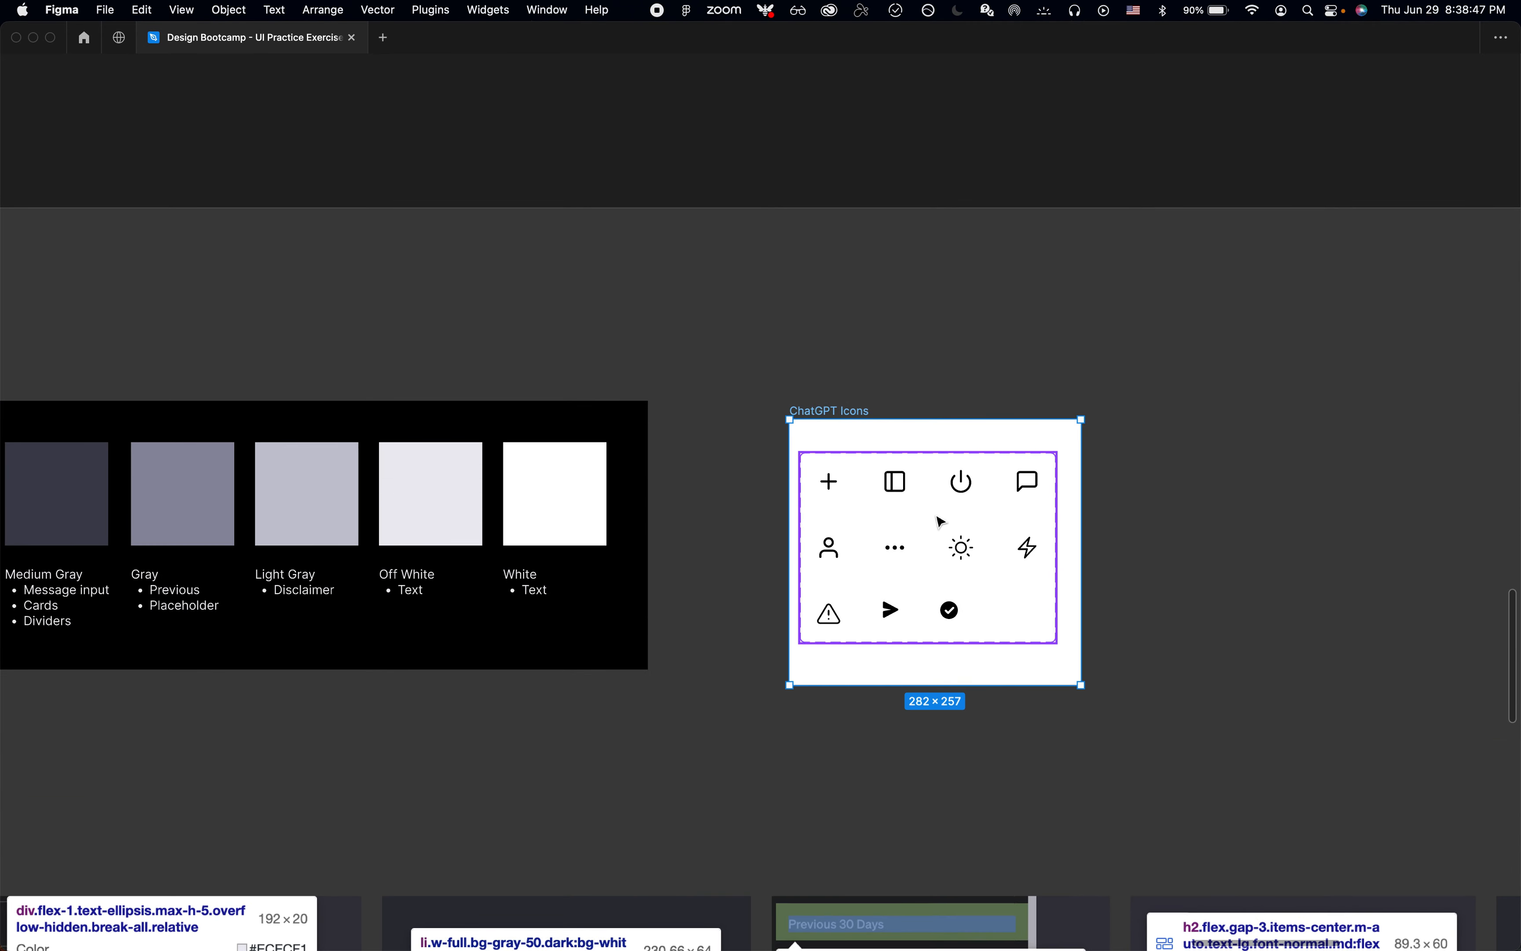
scroll(889, 514, up, 3)
Step: Switch to Chrome, run the svg-grabber extension on the ChatGPT page and review the extracted SVG icons and download options
mouse_move(611, 946)
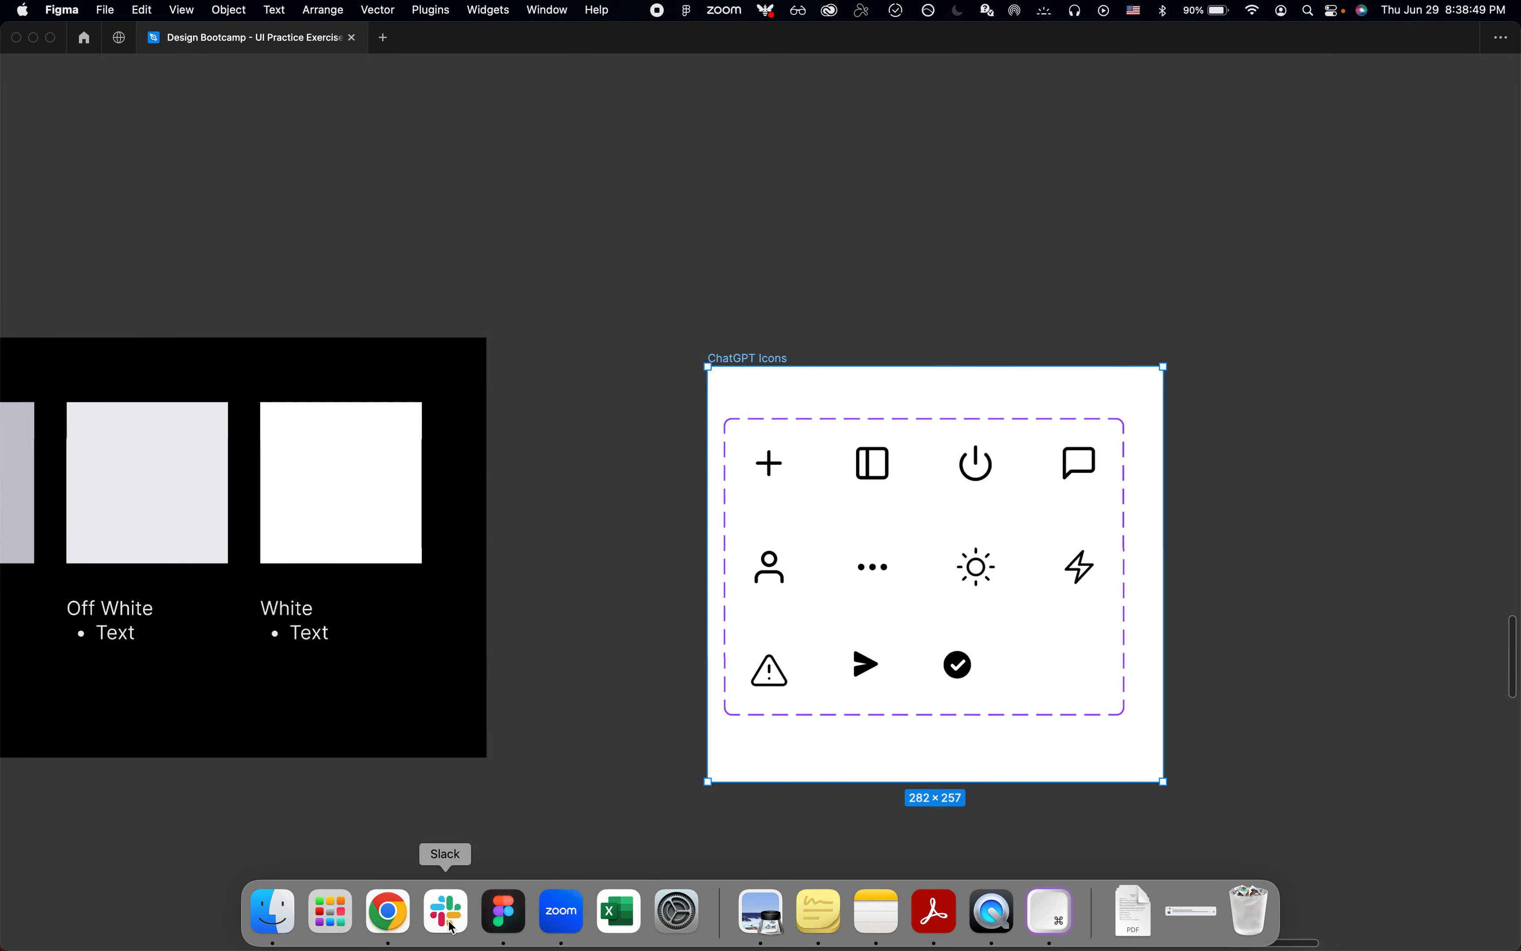
click(389, 911)
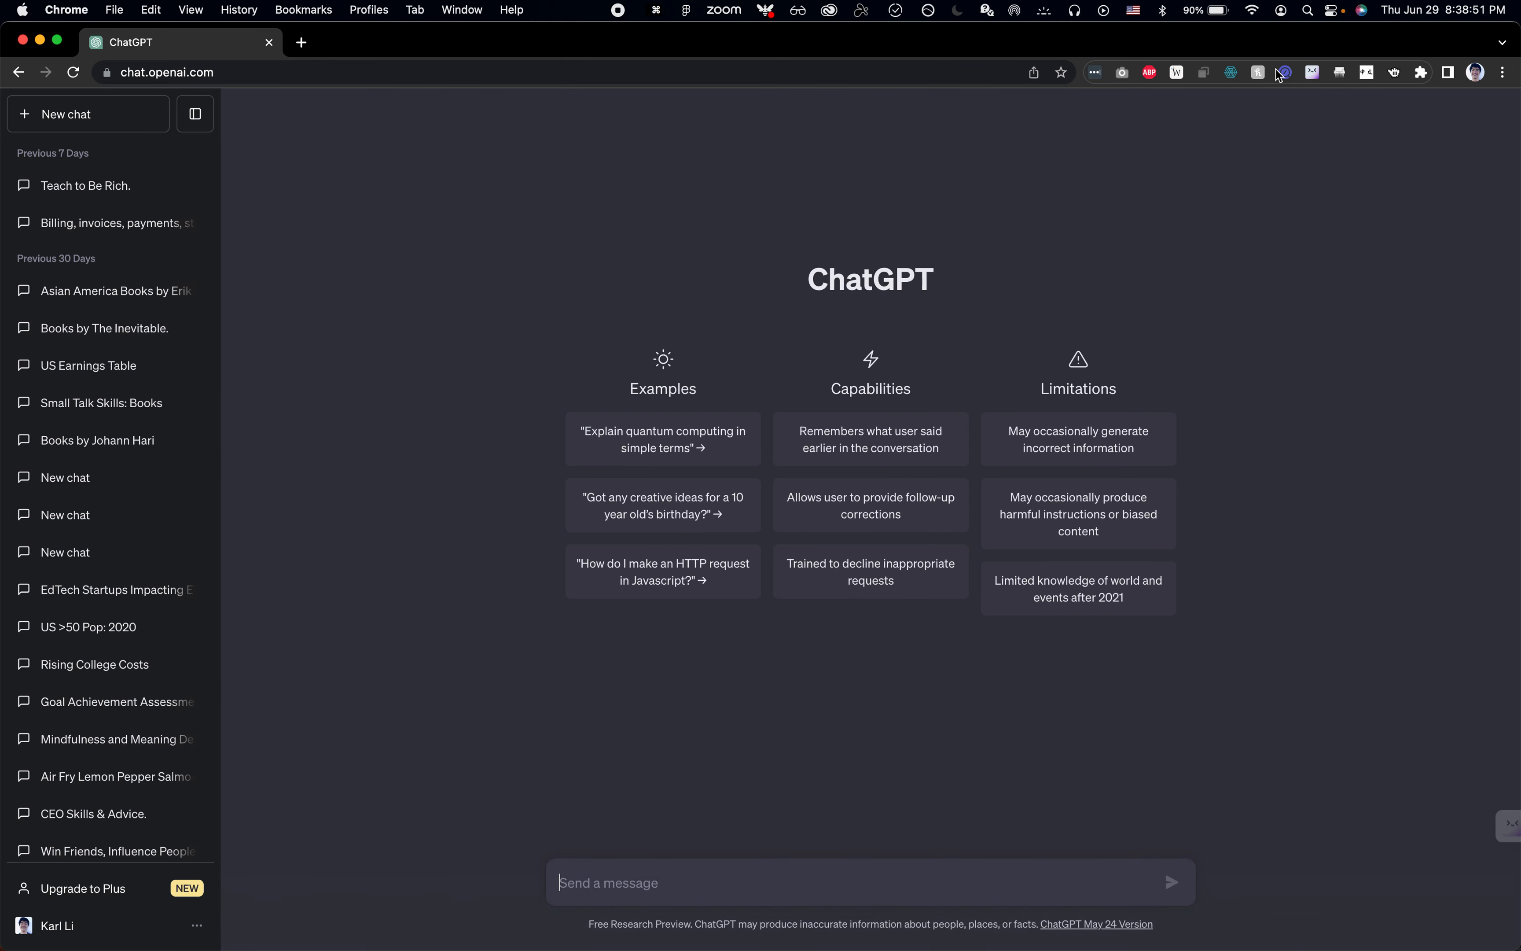
click(1397, 76)
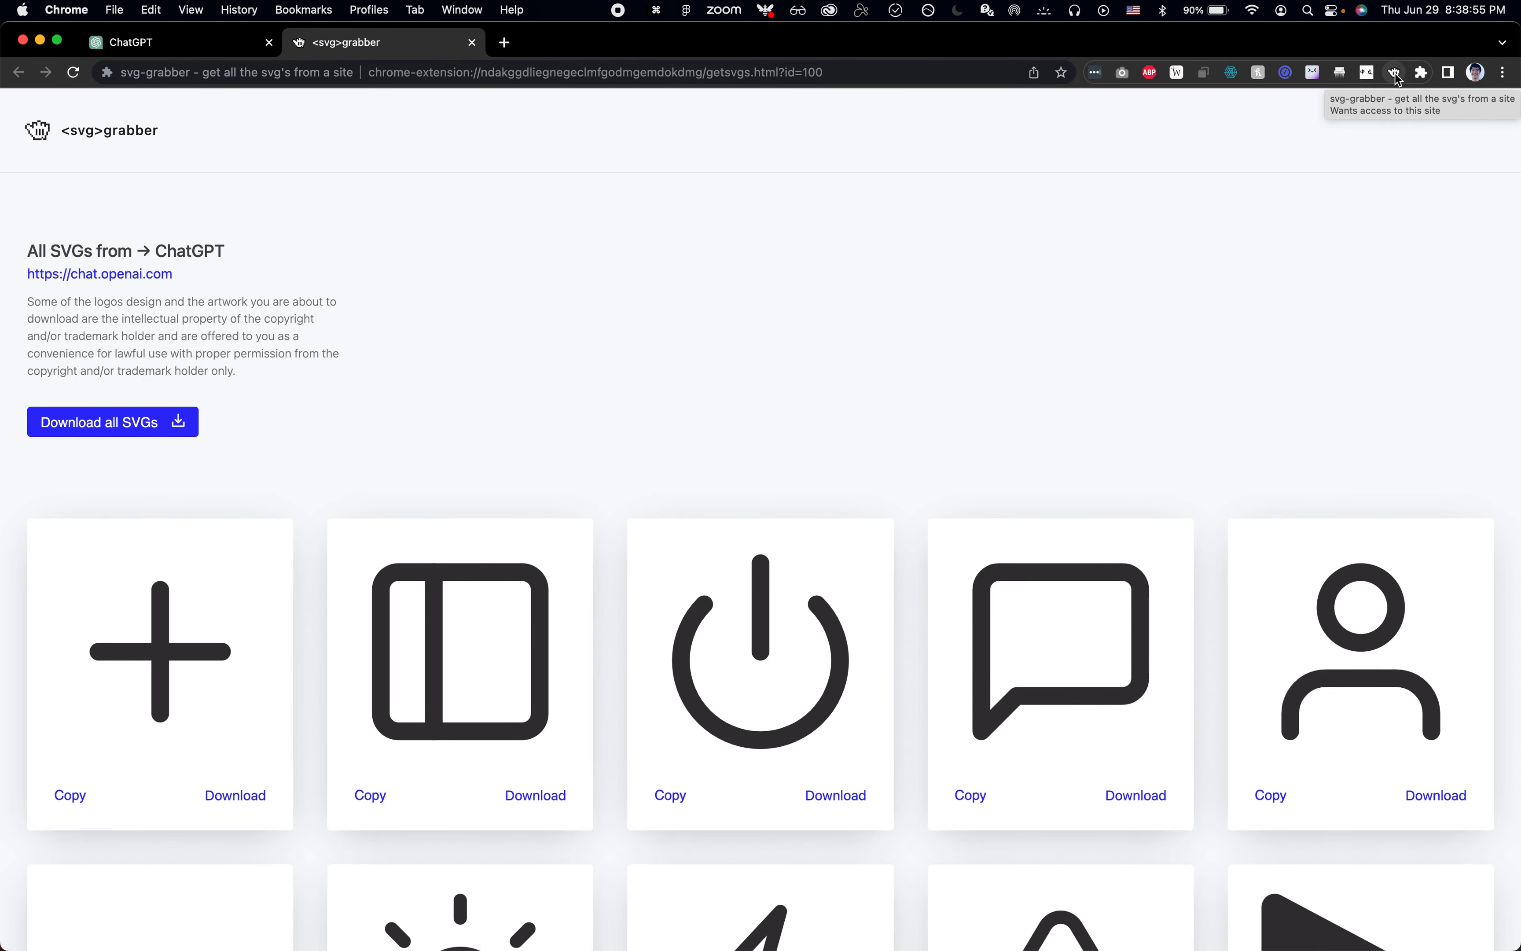
scroll(481, 371, down, 5)
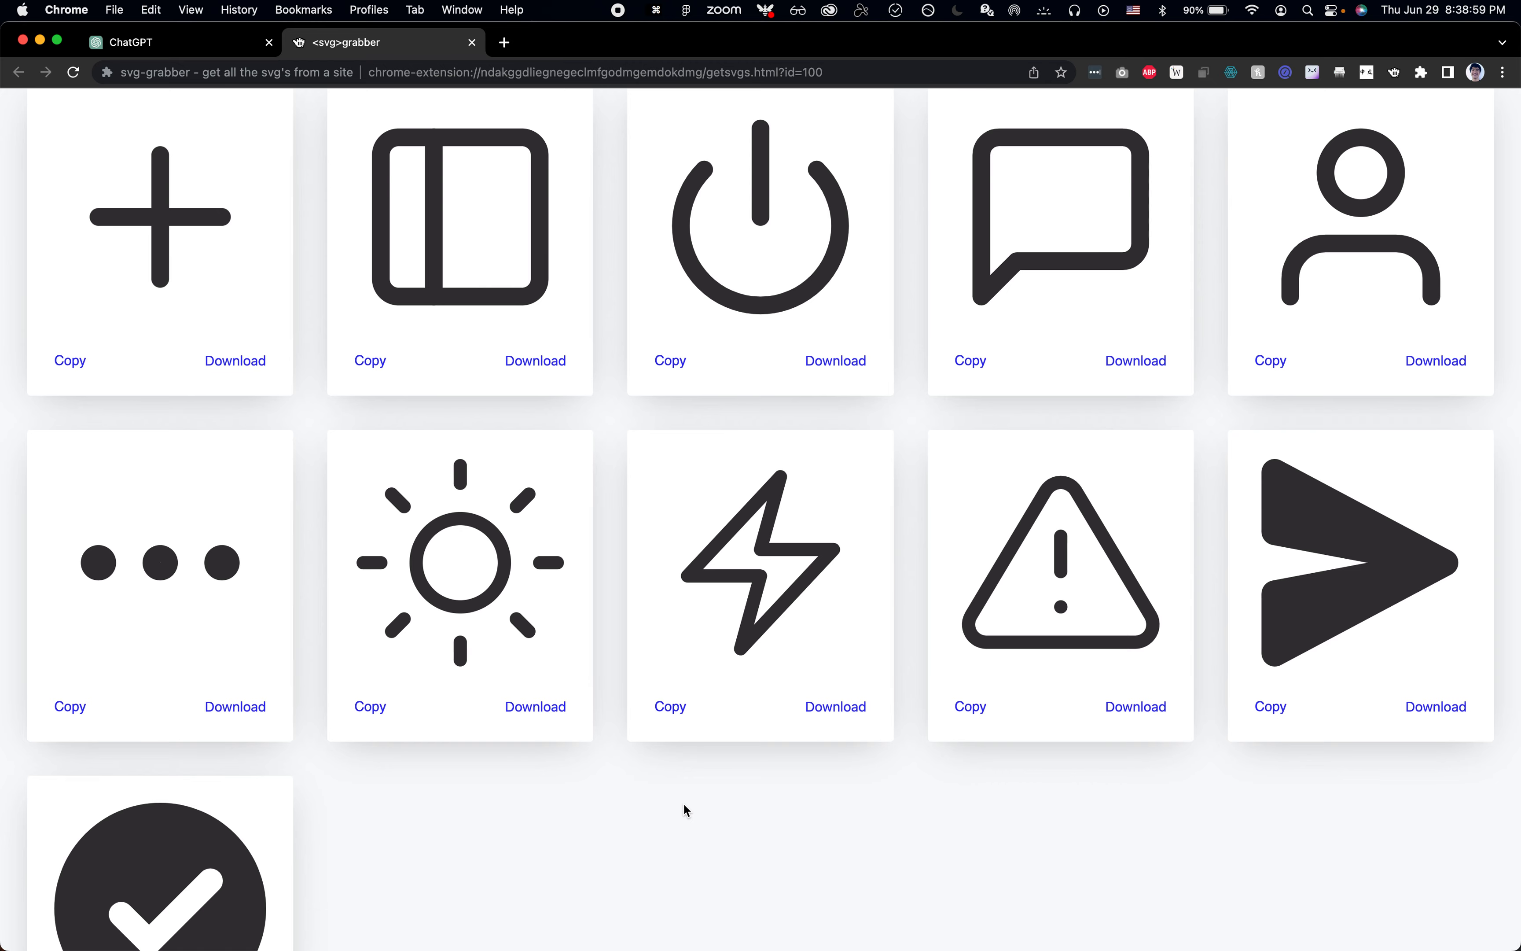
scroll(686, 809, down, 2)
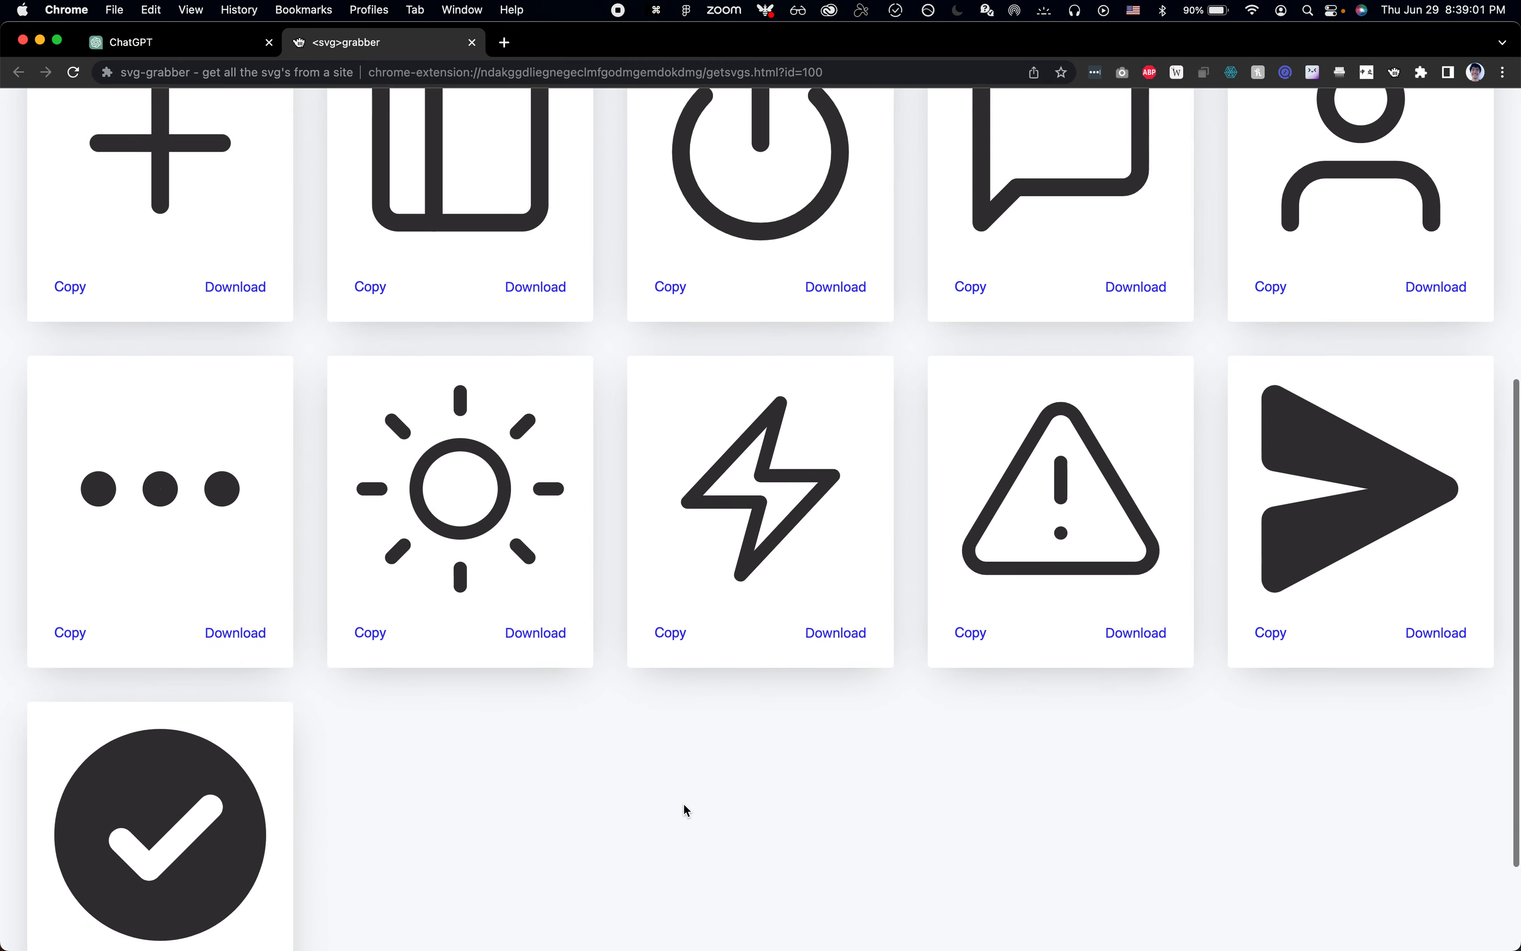
scroll(686, 809, up, 9)
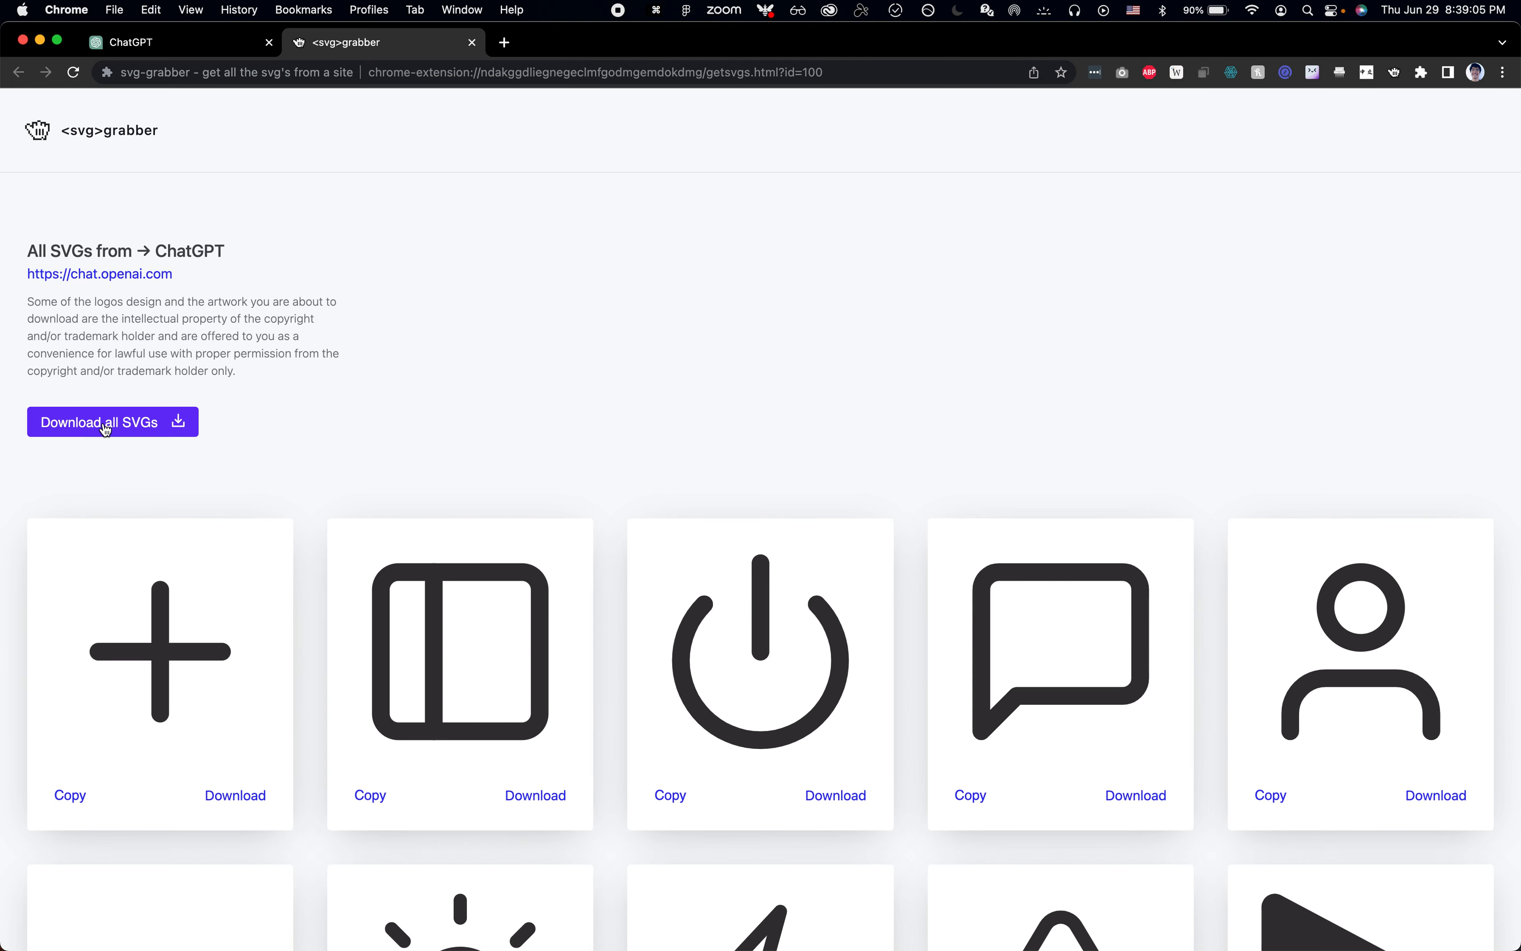
scroll(507, 507, down, 9)
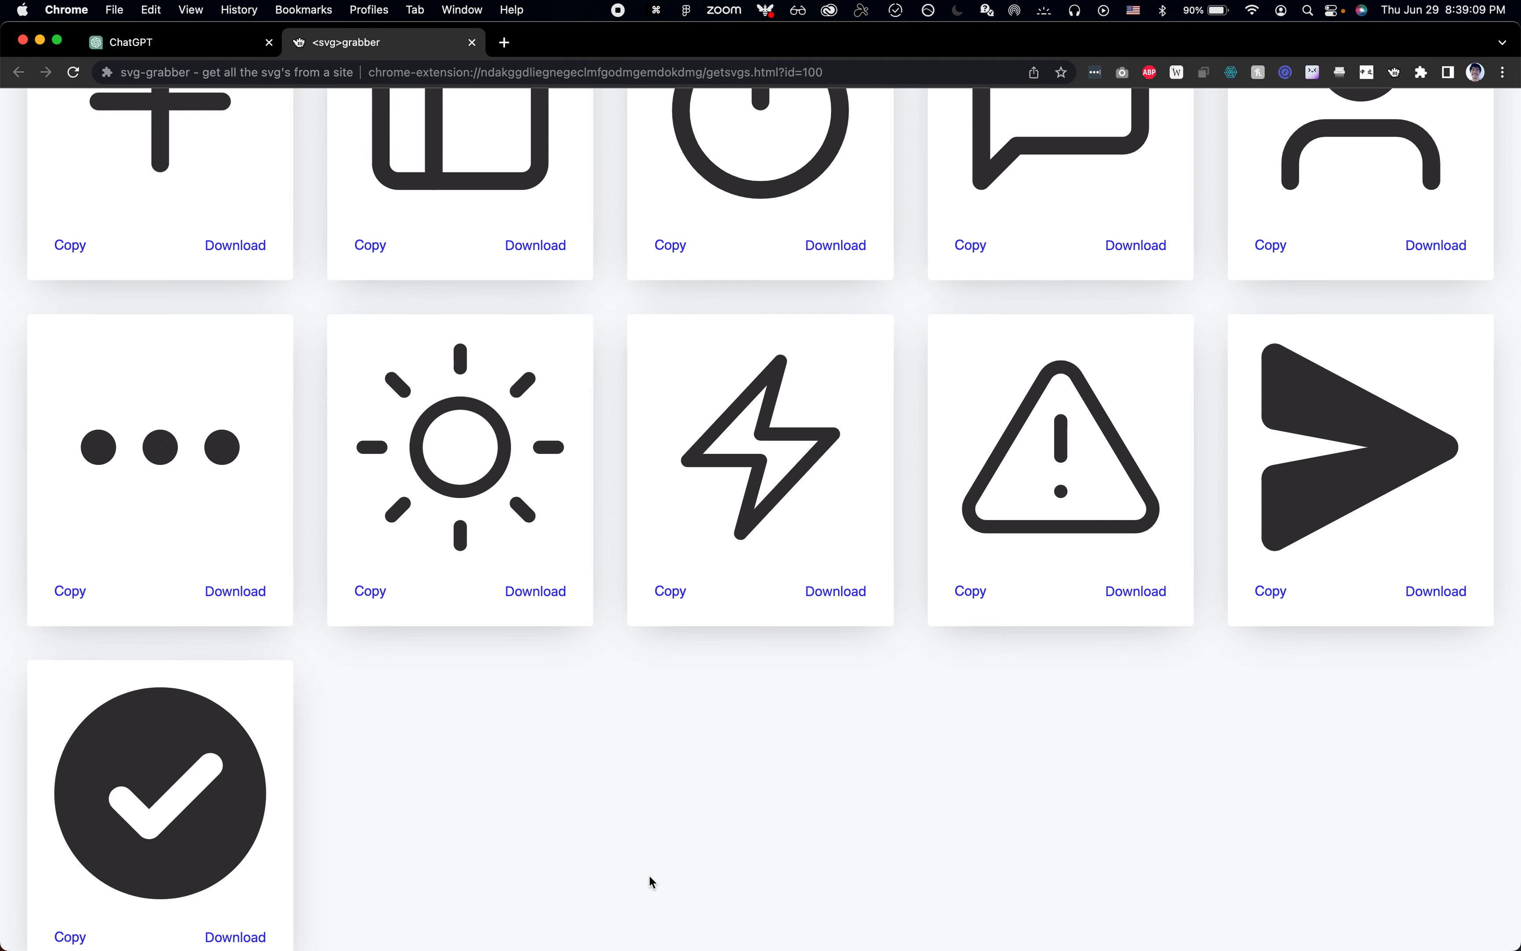
scroll(821, 352, up, 9)
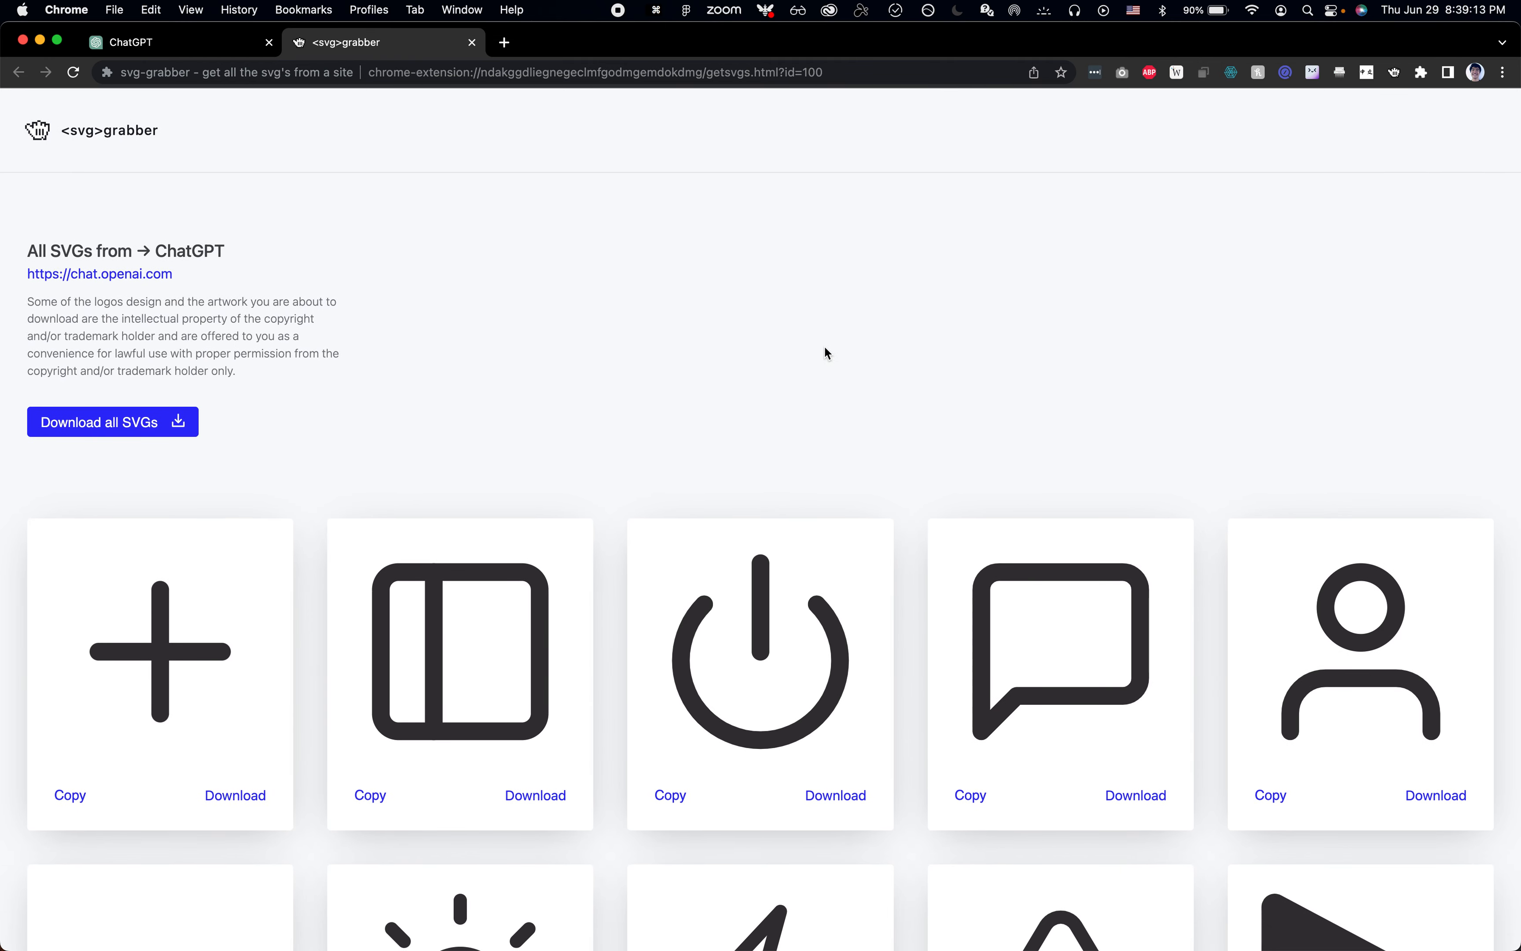
Step: Switch back to Figma, select the ChatGPT Icons component set inside its frame and show the interface again
key(super+Tab)
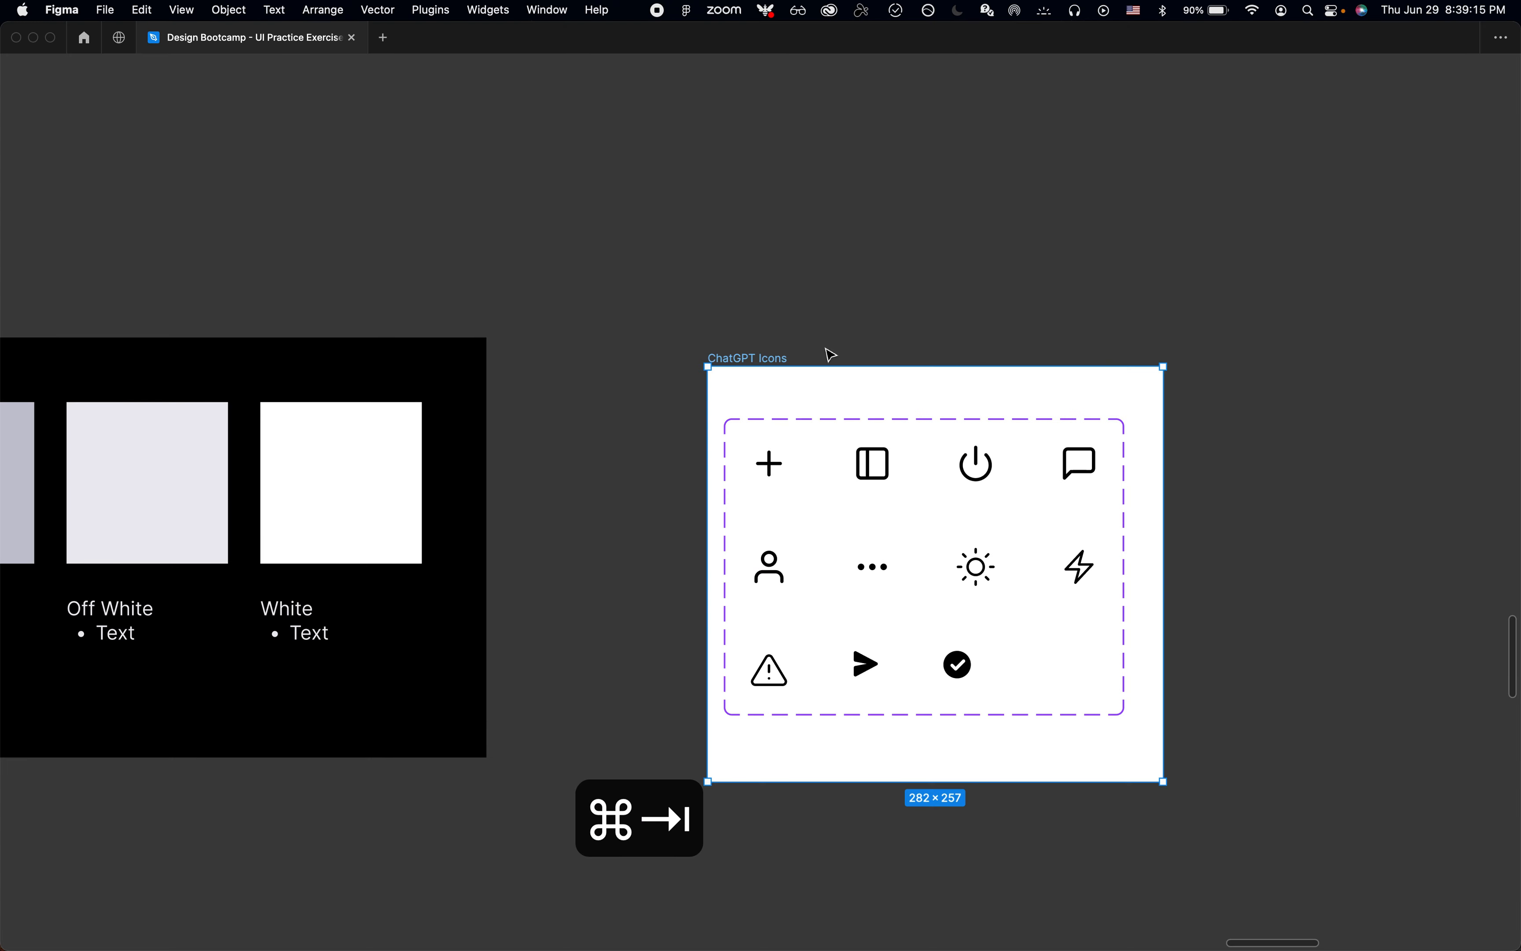
click(847, 266)
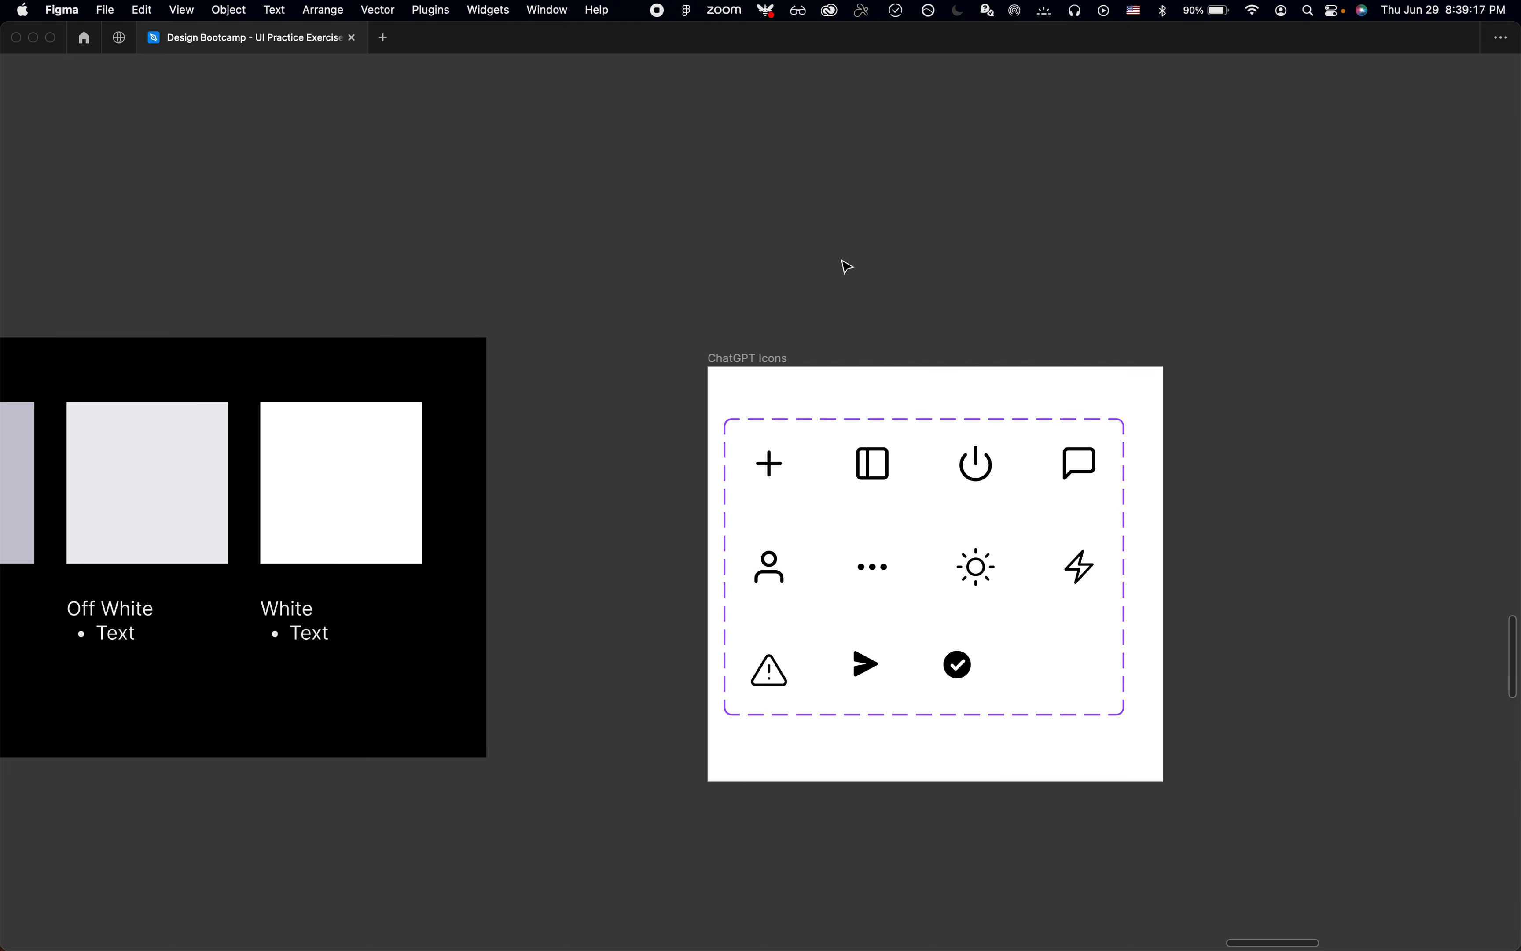
click(775, 356)
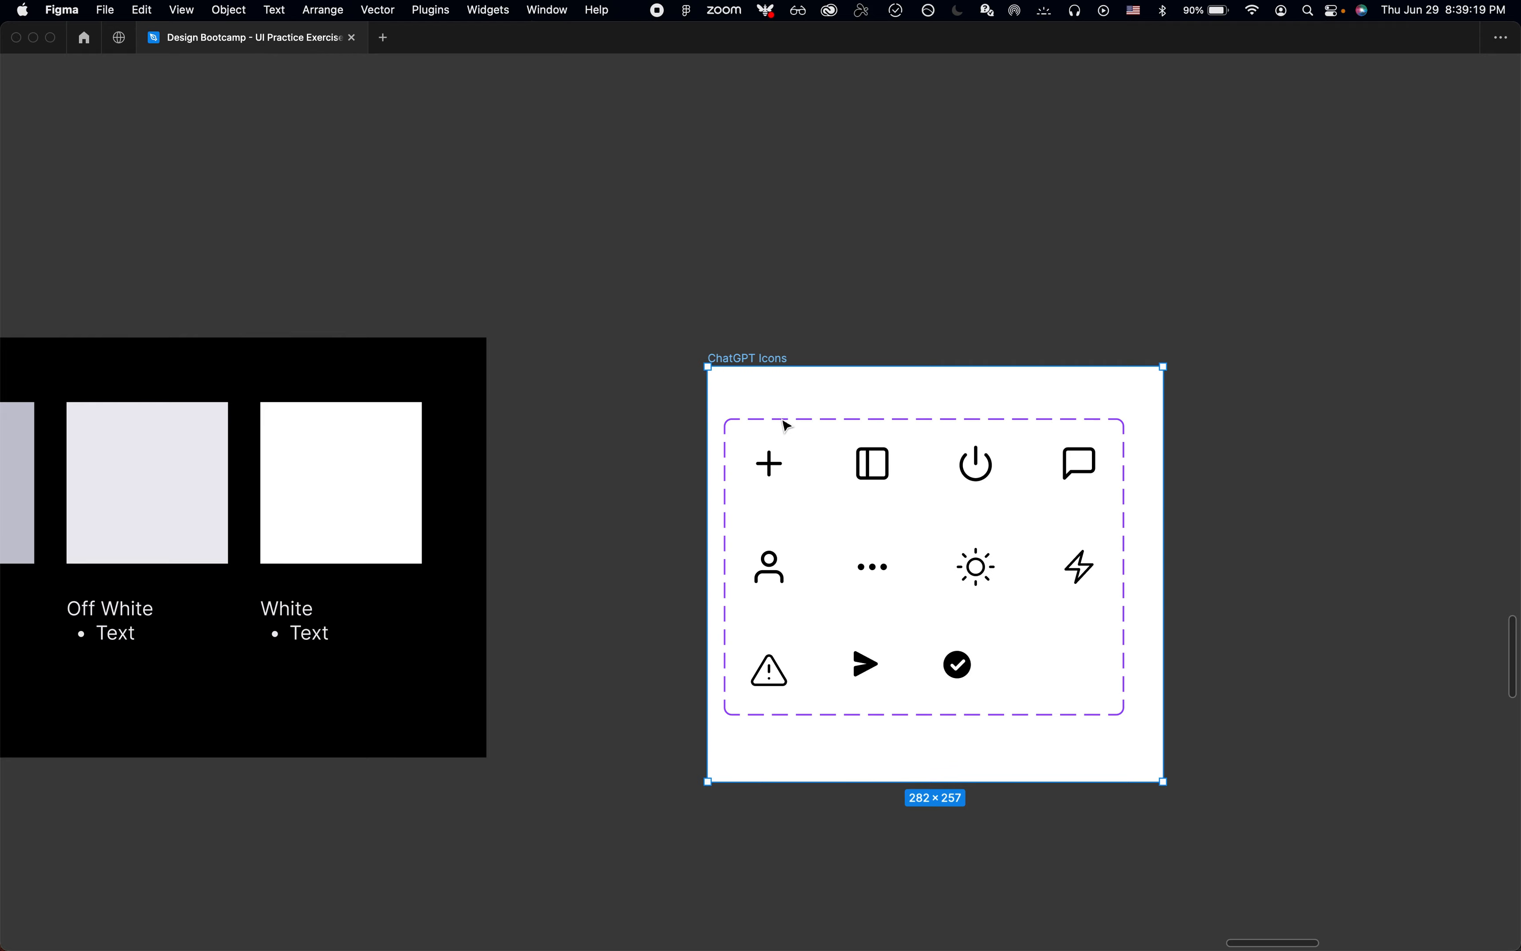
click(784, 420)
key(super+period)
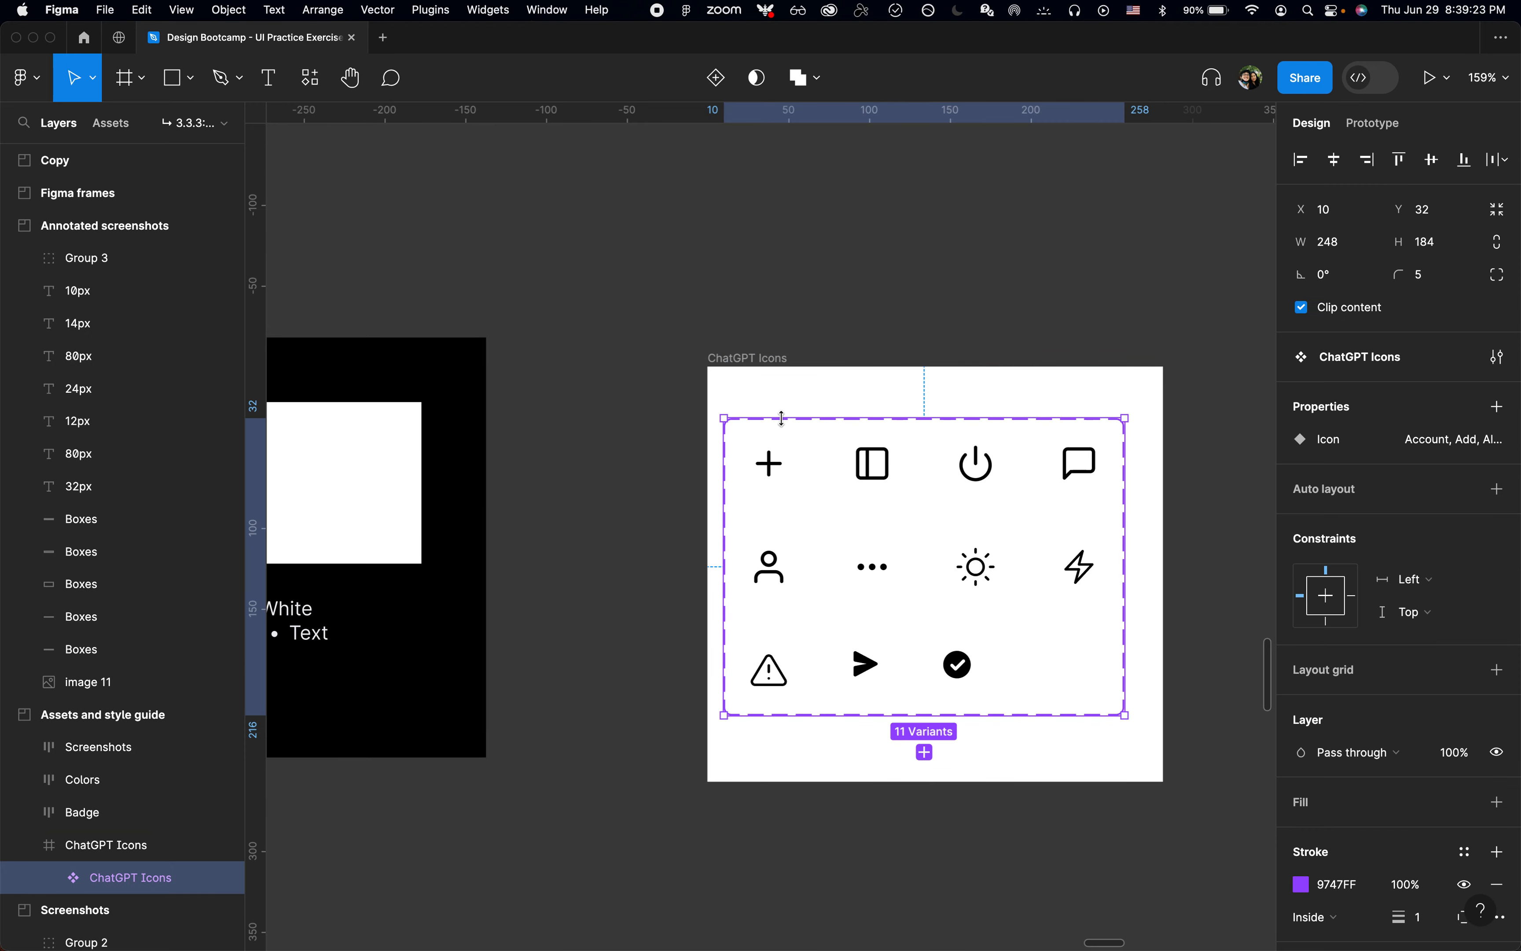
Step: Select all variants of the ChatGPT Icons set, collapse the other layers and inspect the variant names from Circle-Check to Add
key(Return)
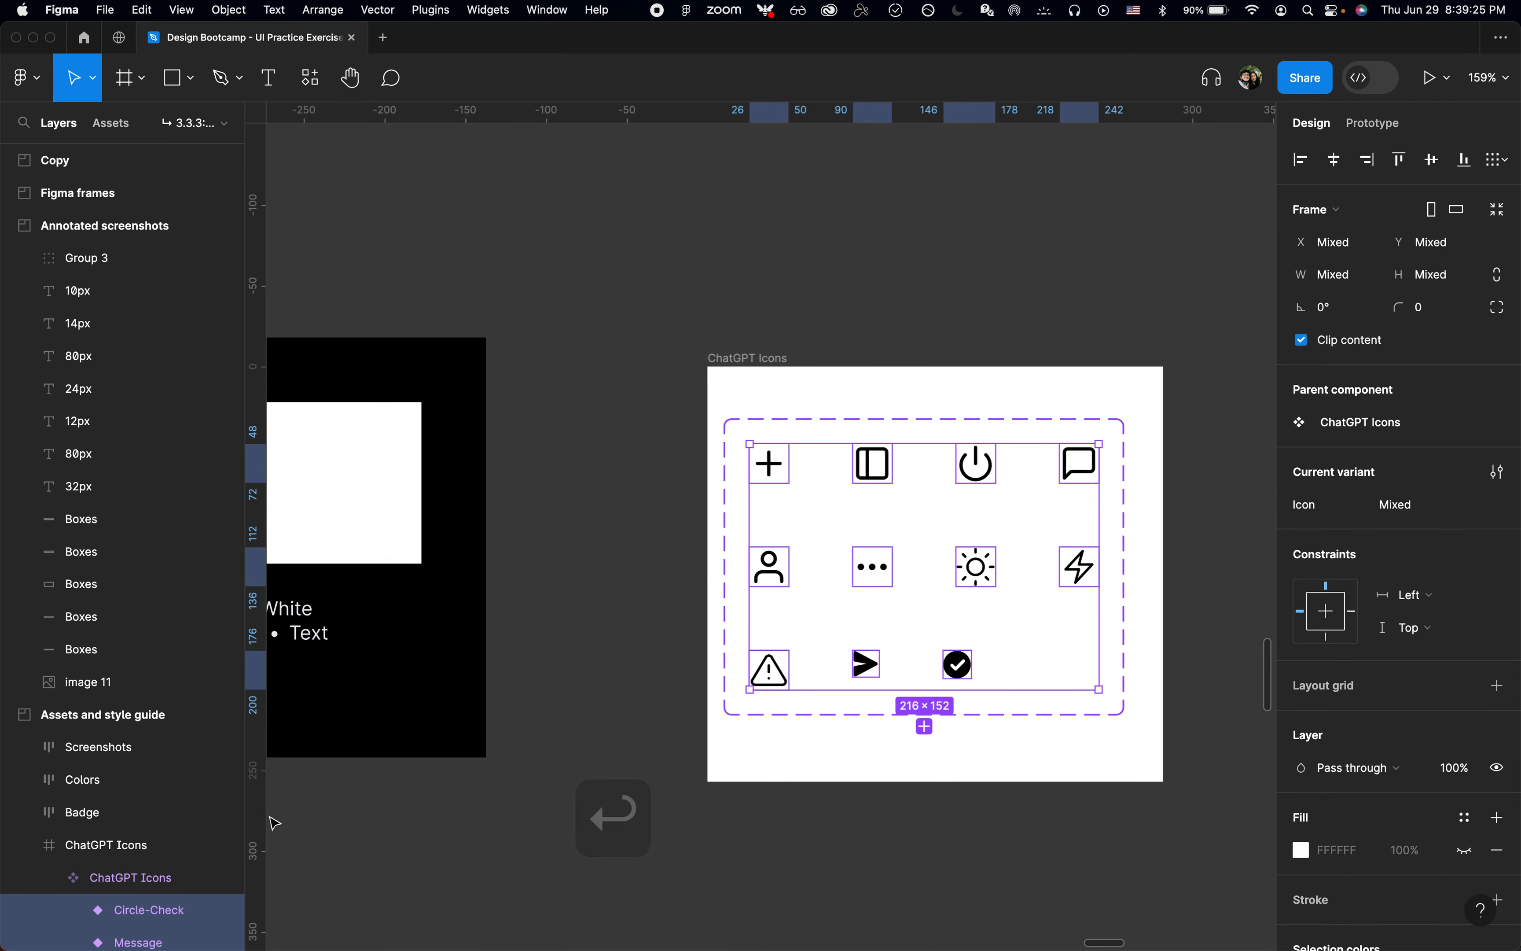
key(alt+l)
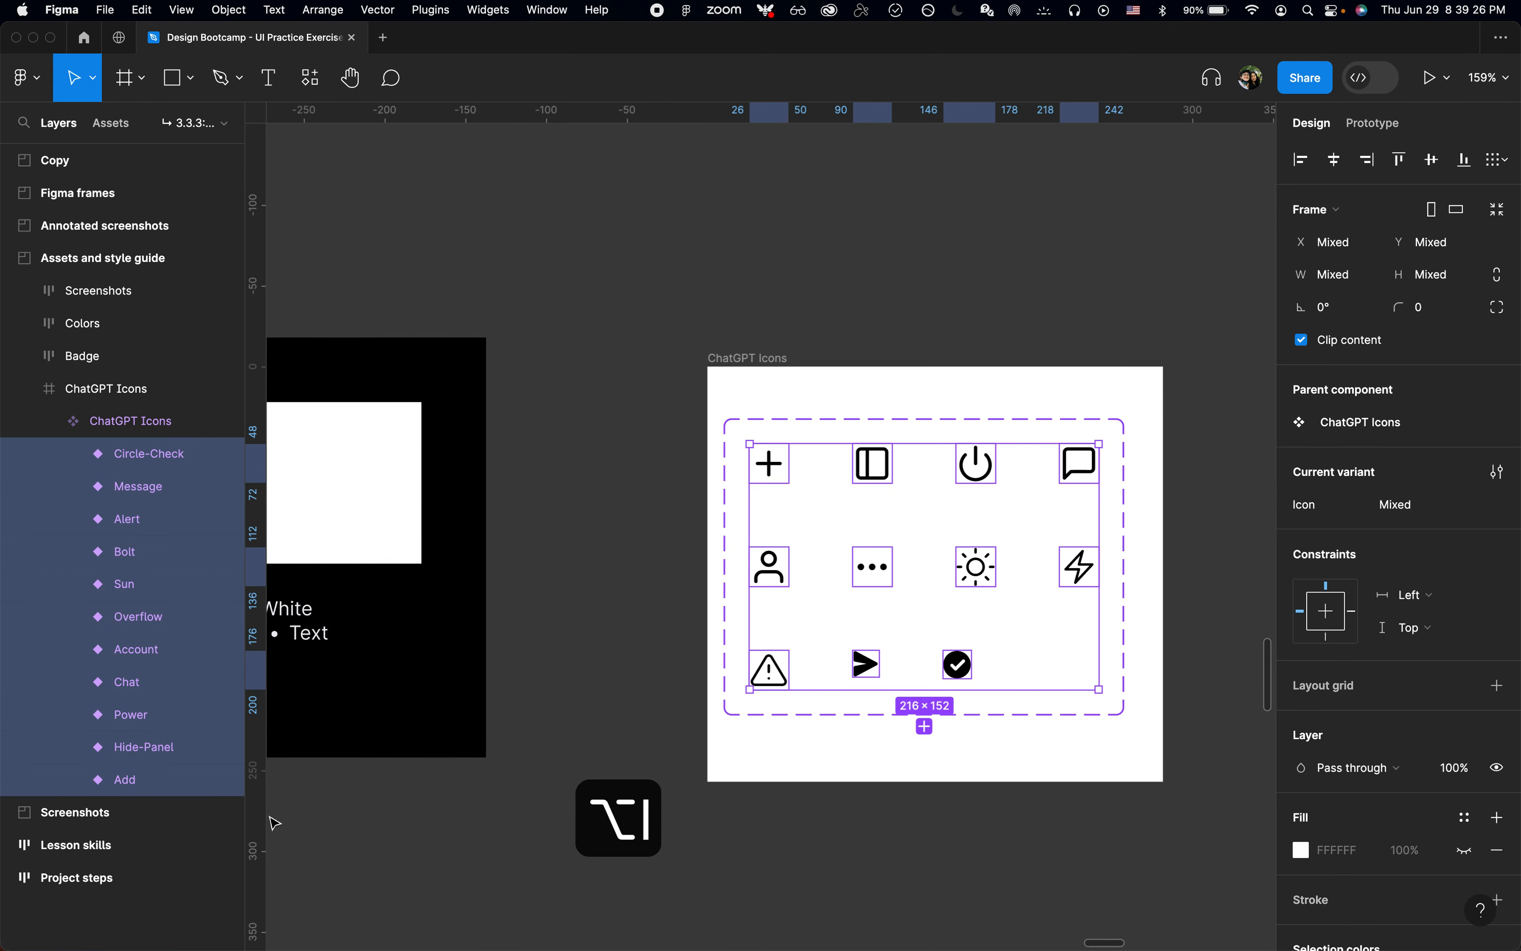
click(126, 453)
shift+click(129, 778)
click(987, 418)
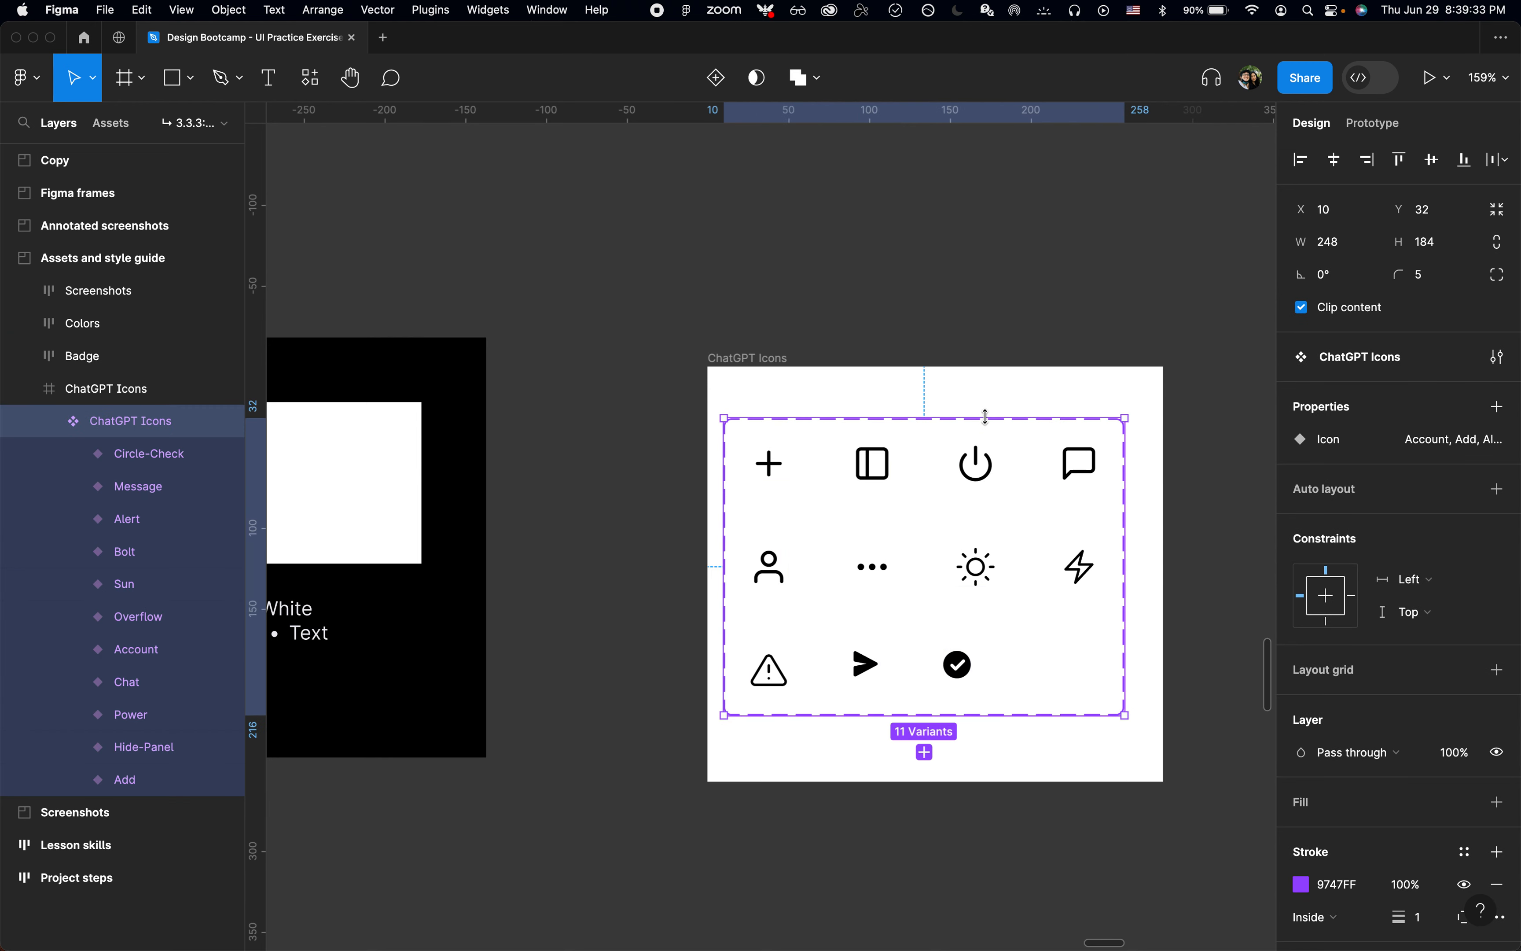
Step: Nudge the ChatGPT Icons component set horizontally inside its frame to an X position of 18
scroll(985, 417, up, 3)
scroll(985, 415, right, 3)
scroll(985, 416, down, 1)
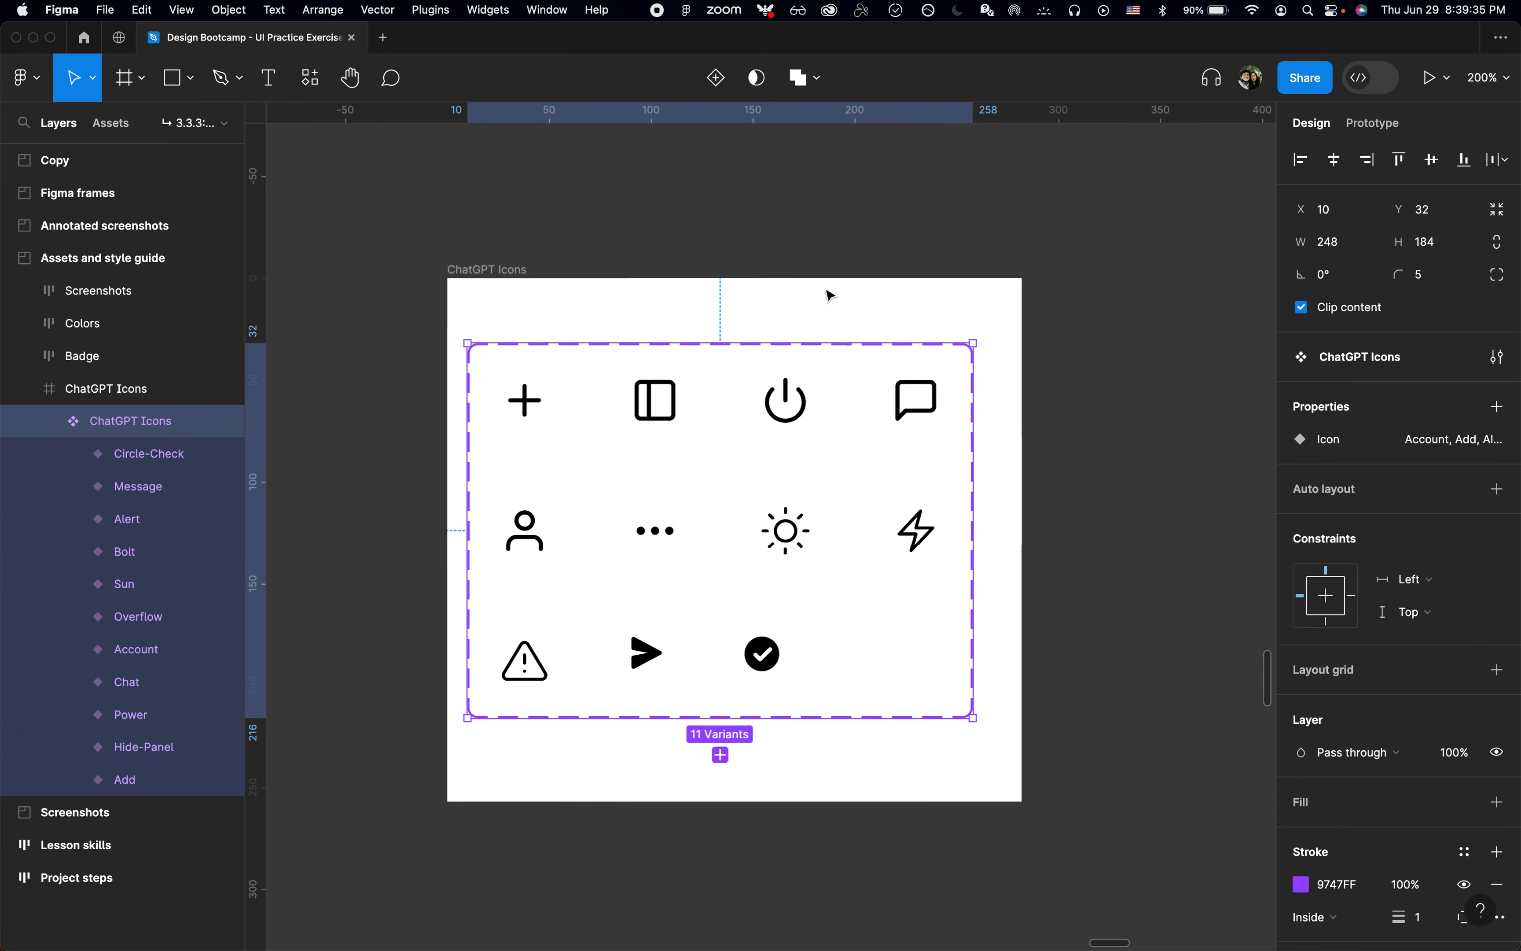
key(shift+Right)
key(shift+Right)
key(shift+Right)
key(shift+Left)
key(shift+Left)
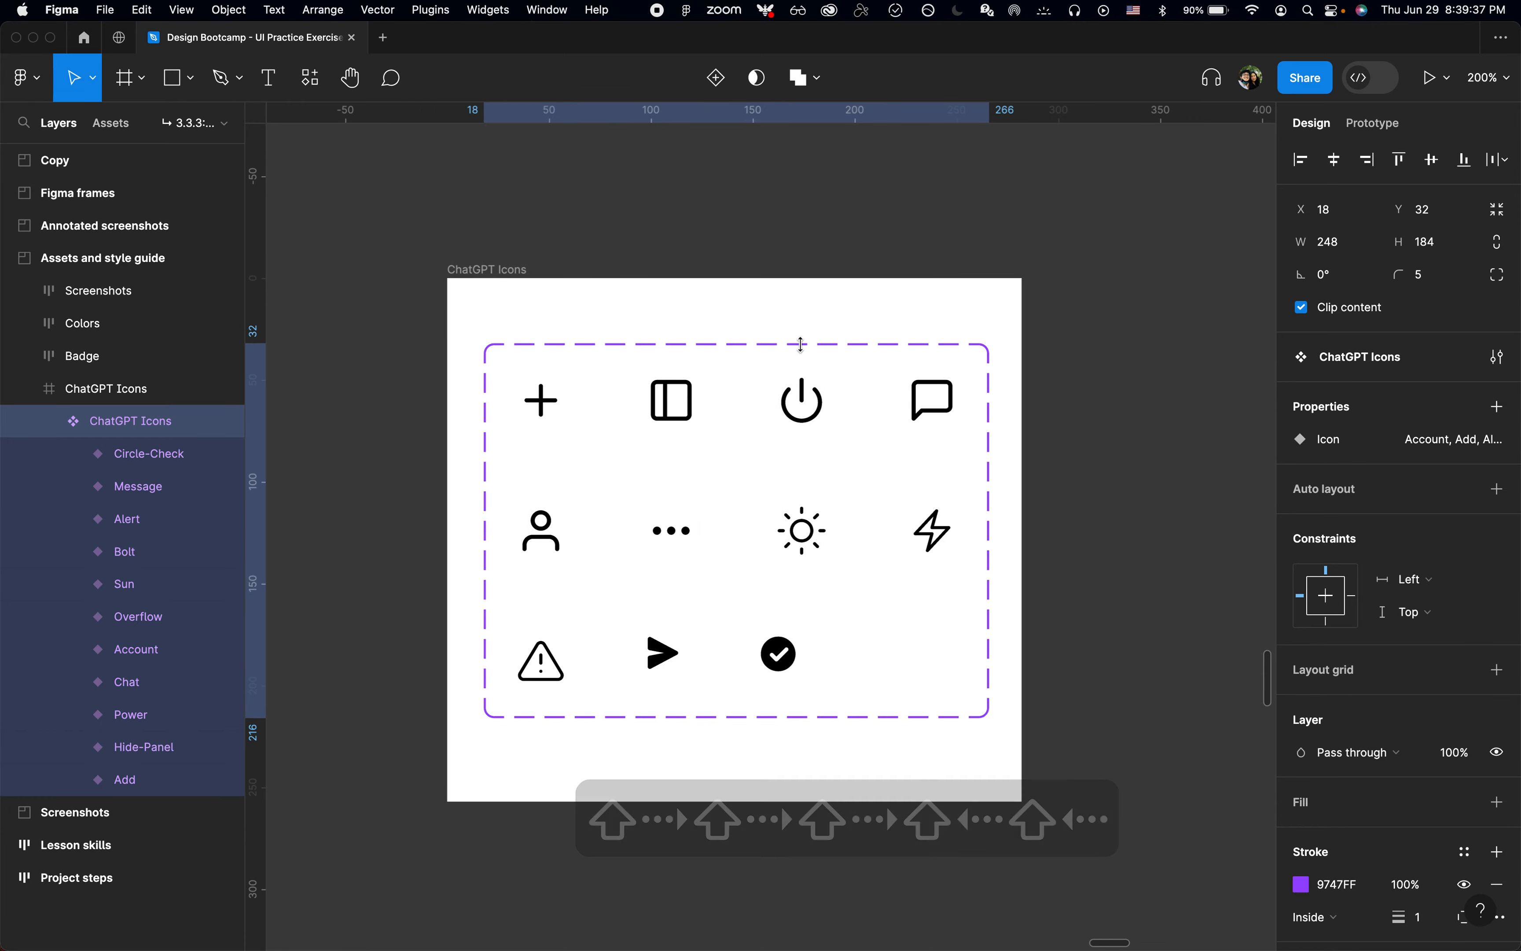
Step: Select the Circle-Check variant, all variants down to Add and the ChatGPT Icons set to examine how the set is organised
click(497, 280)
click(142, 454)
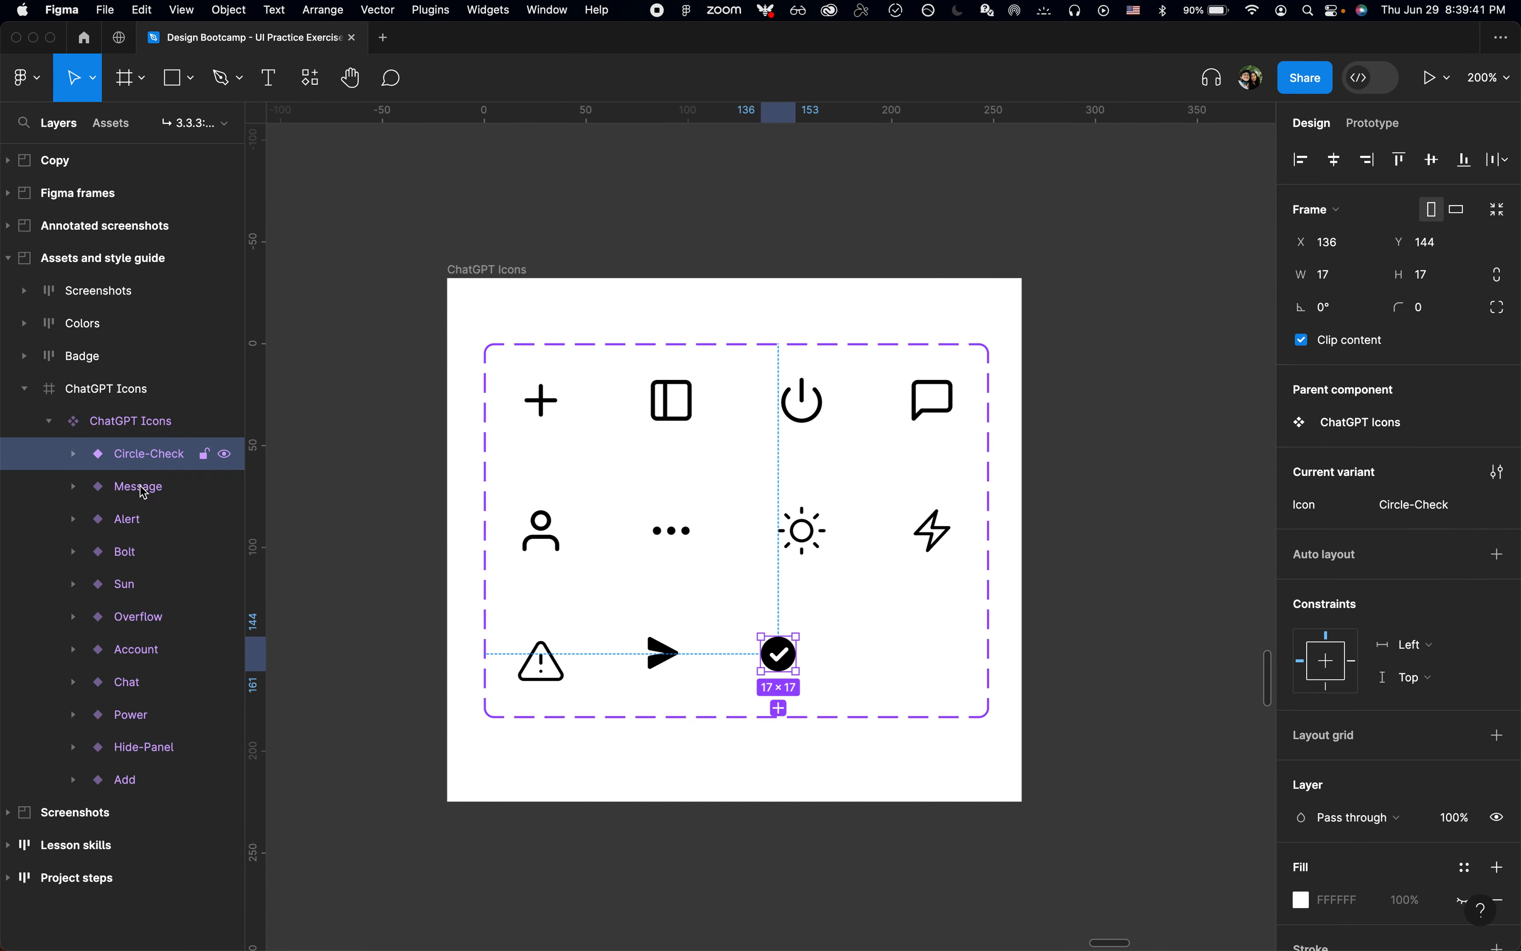
click(107, 423)
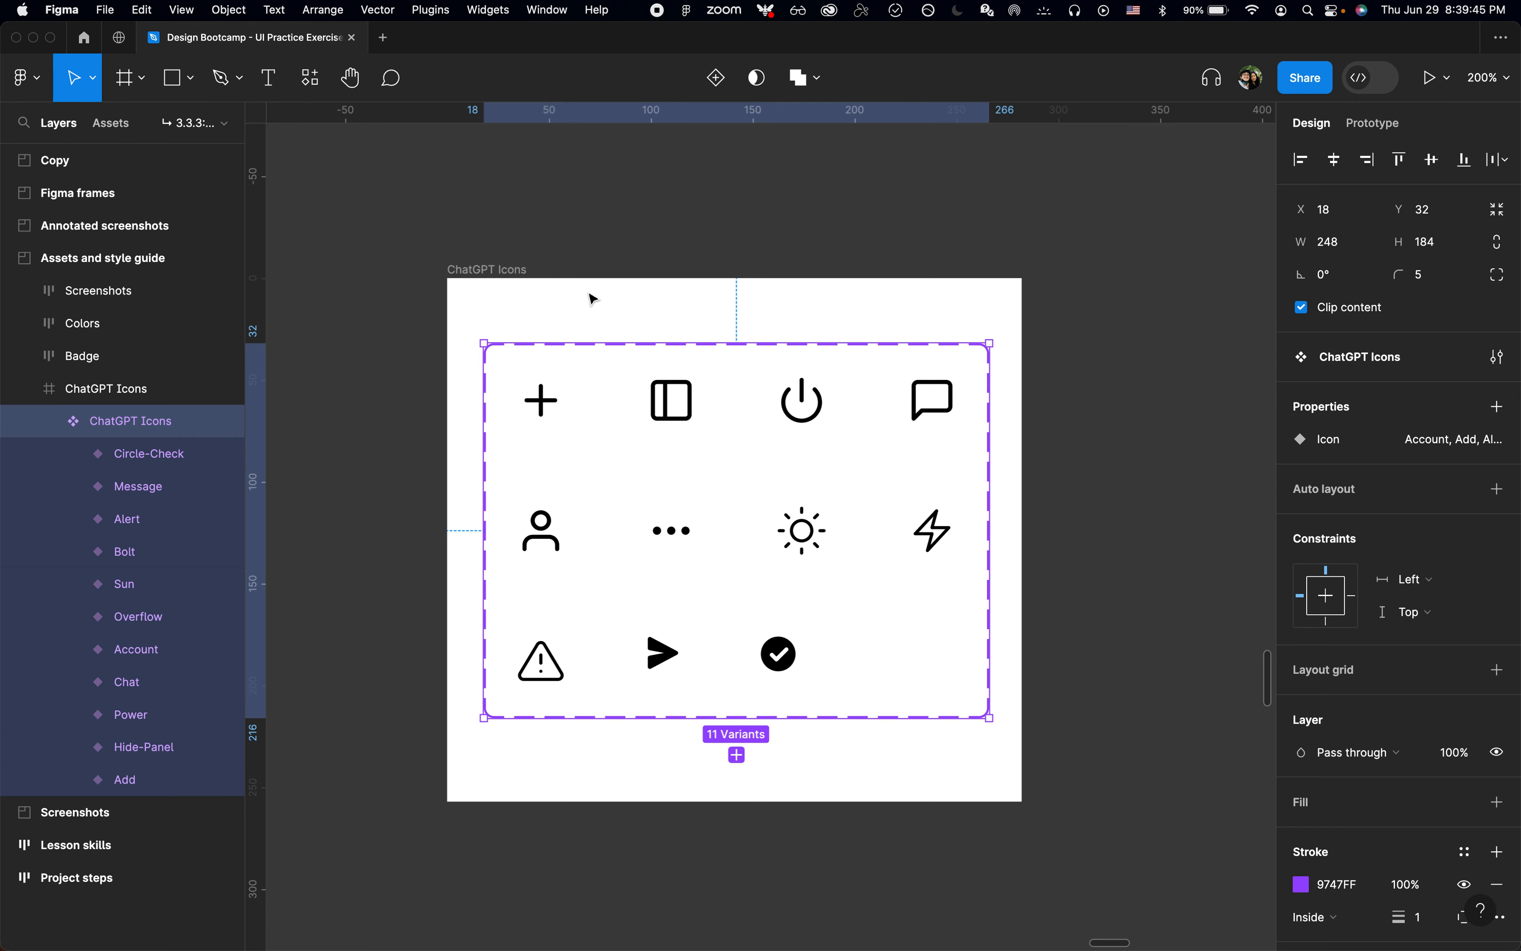
scroll(593, 299, up, 2)
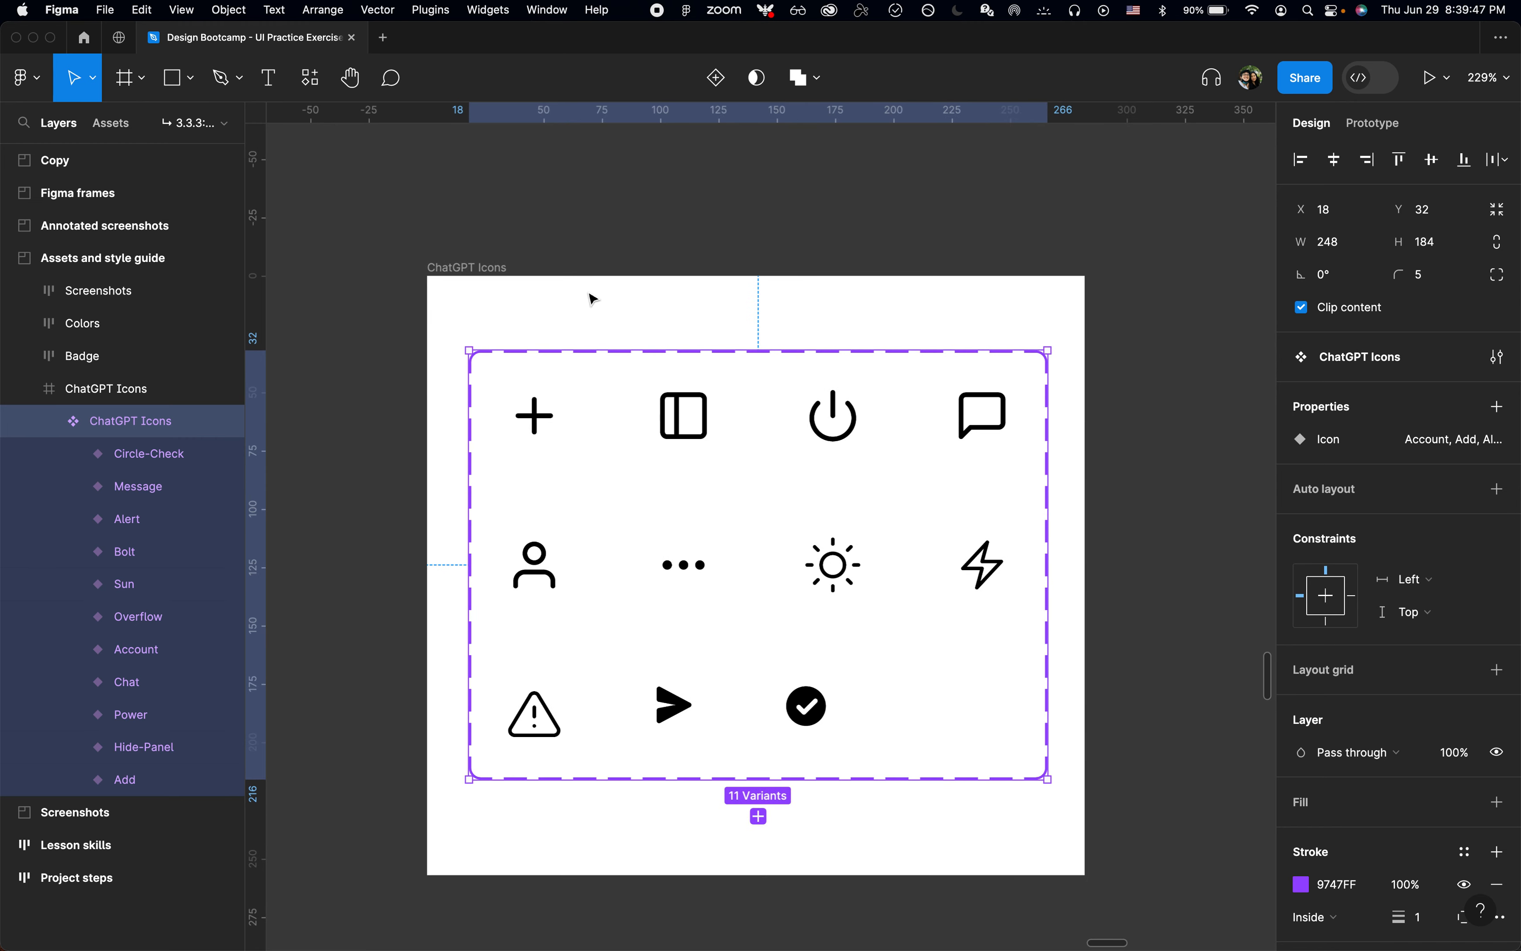
click(188, 454)
shift+click(140, 787)
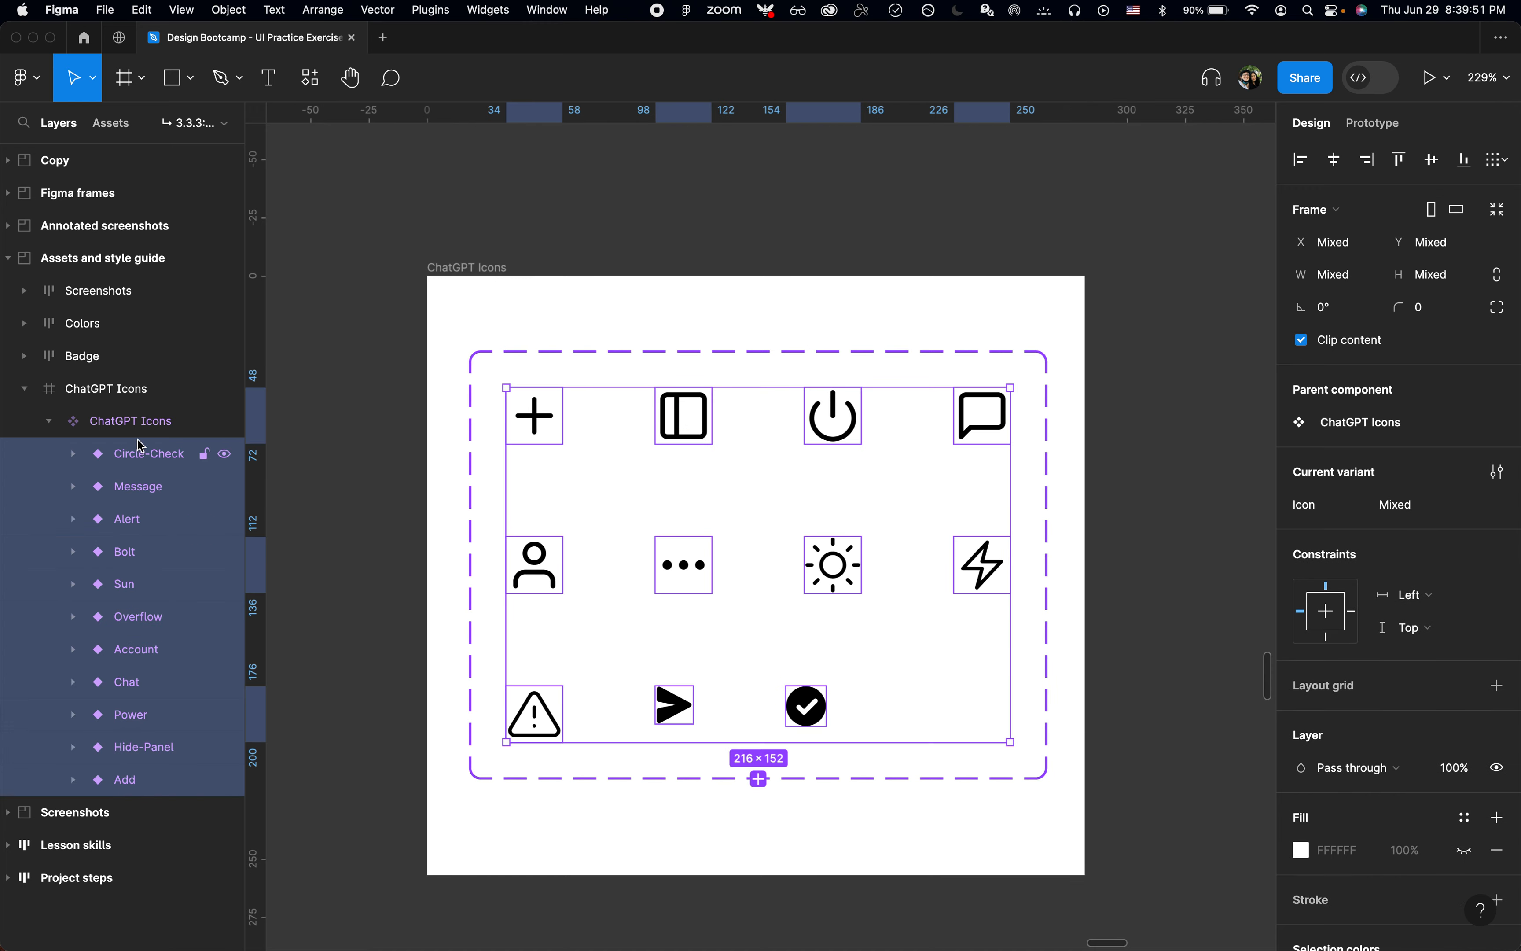
click(135, 421)
scroll(774, 431, down, 10)
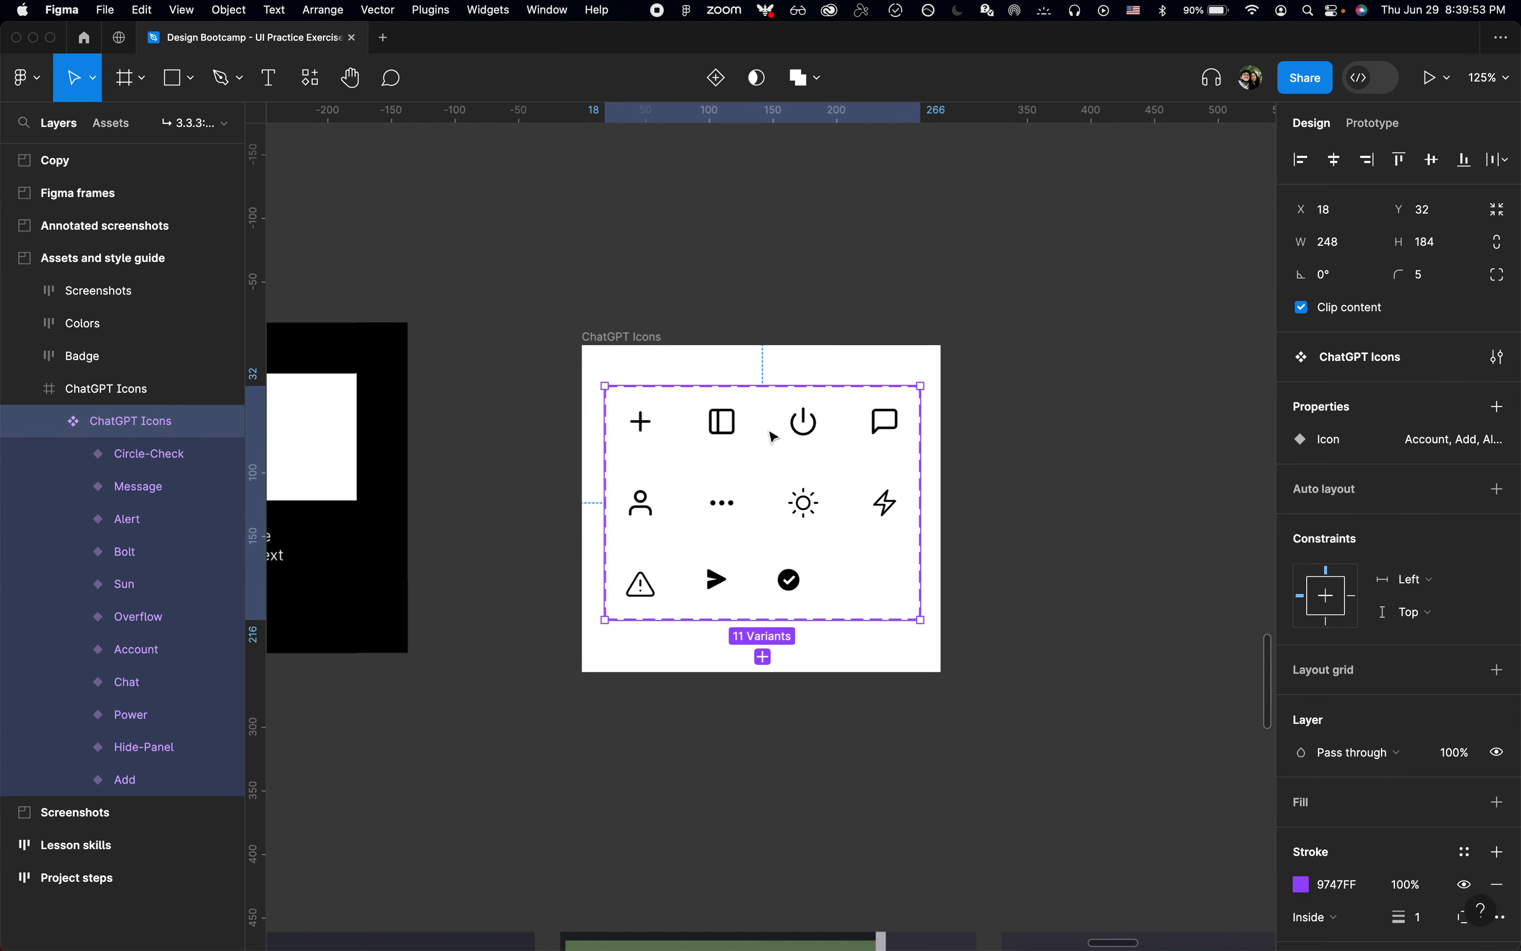
Step: Deselect the icon set and look over the Assets and style guide section, the annotated screenshot and the ChatGPT - Landing frame
scroll(774, 434, left, 10)
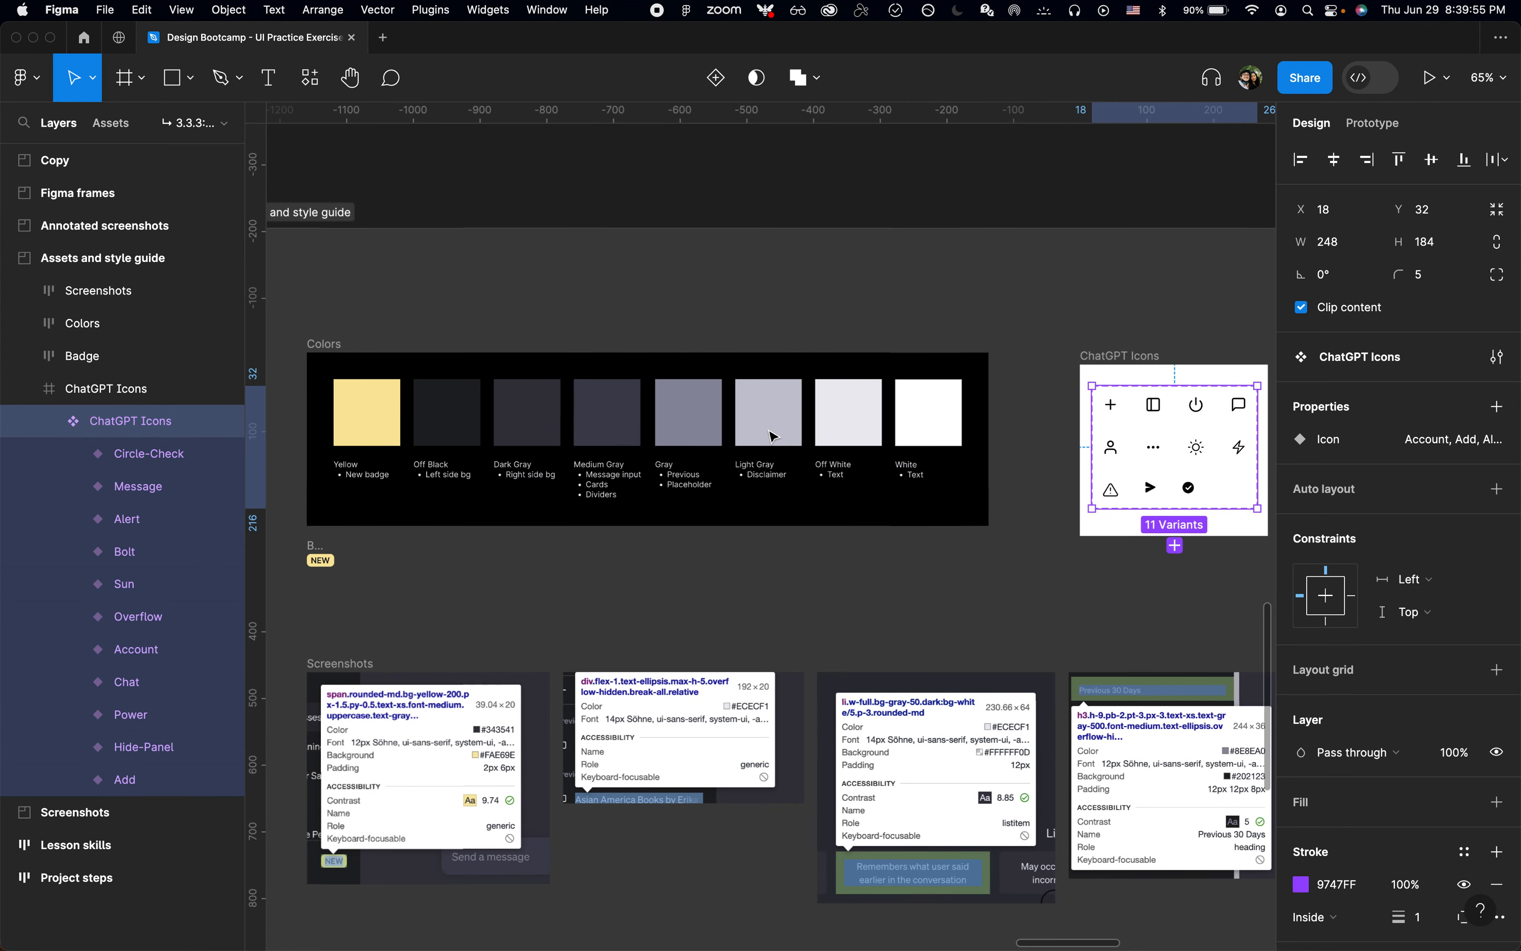
click(759, 549)
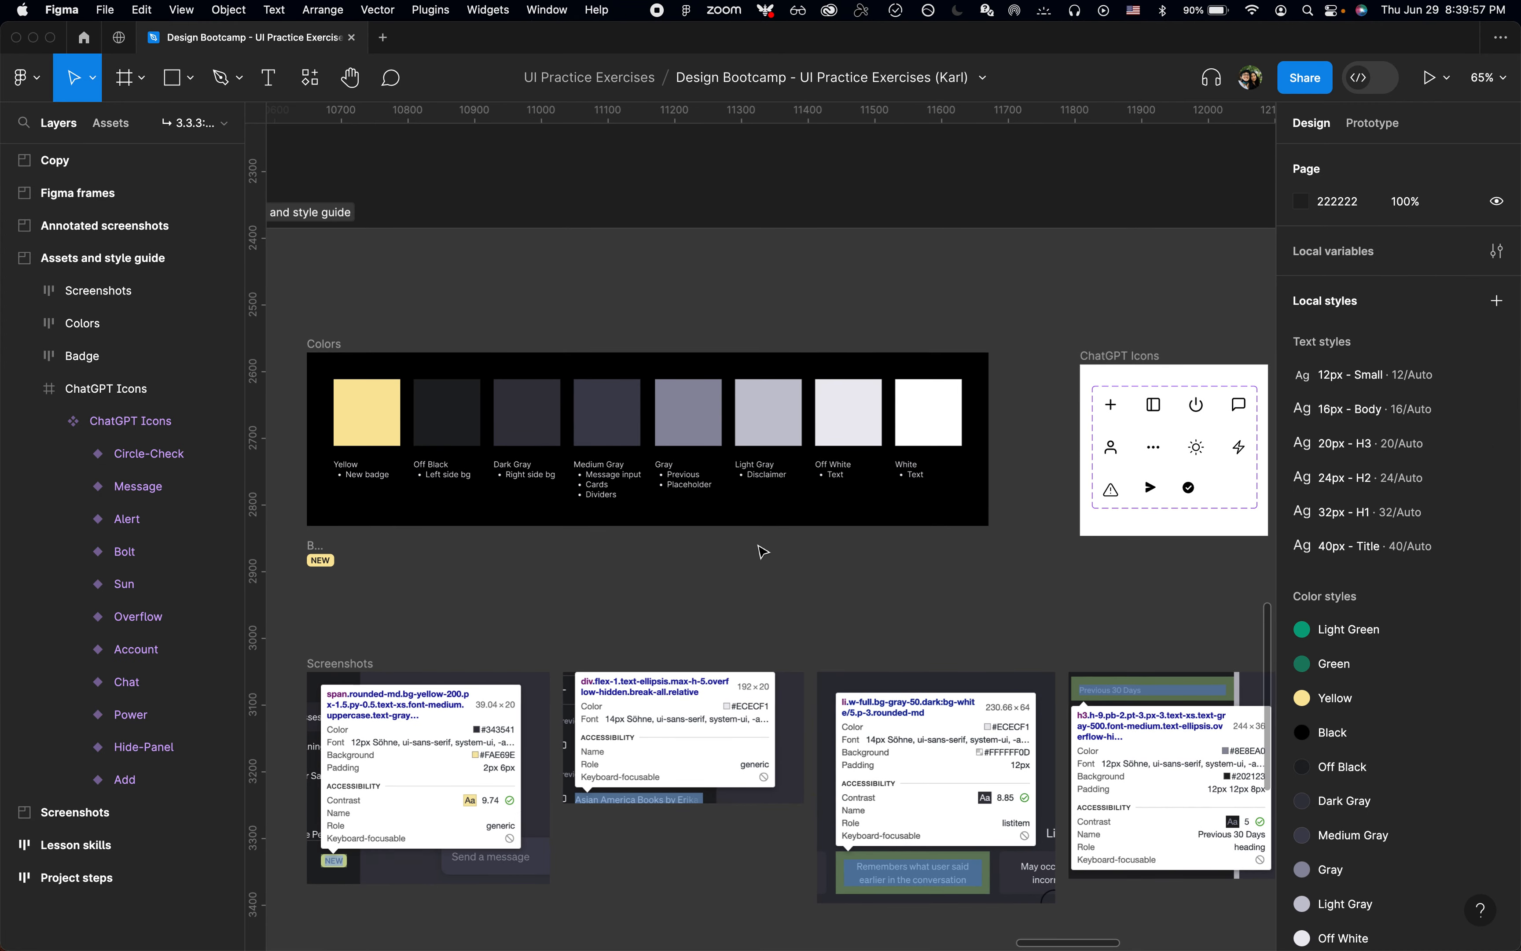
scroll(762, 550, down, 5)
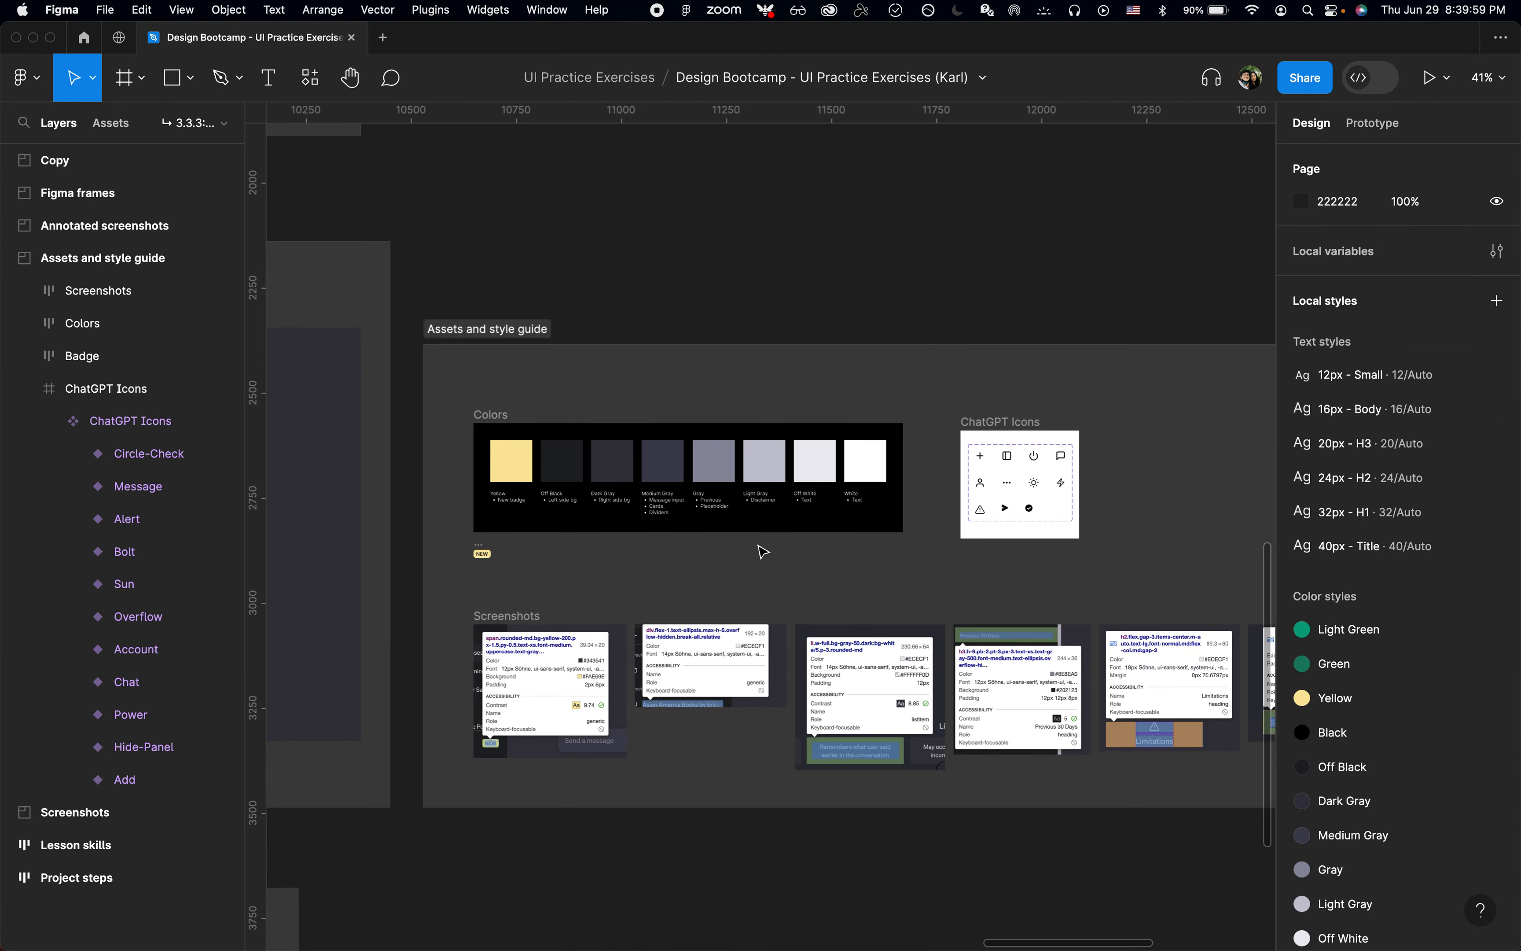
scroll(762, 550, left, 10)
scroll(759, 549, down, 2)
scroll(759, 549, up, 10)
scroll(759, 549, left, 5)
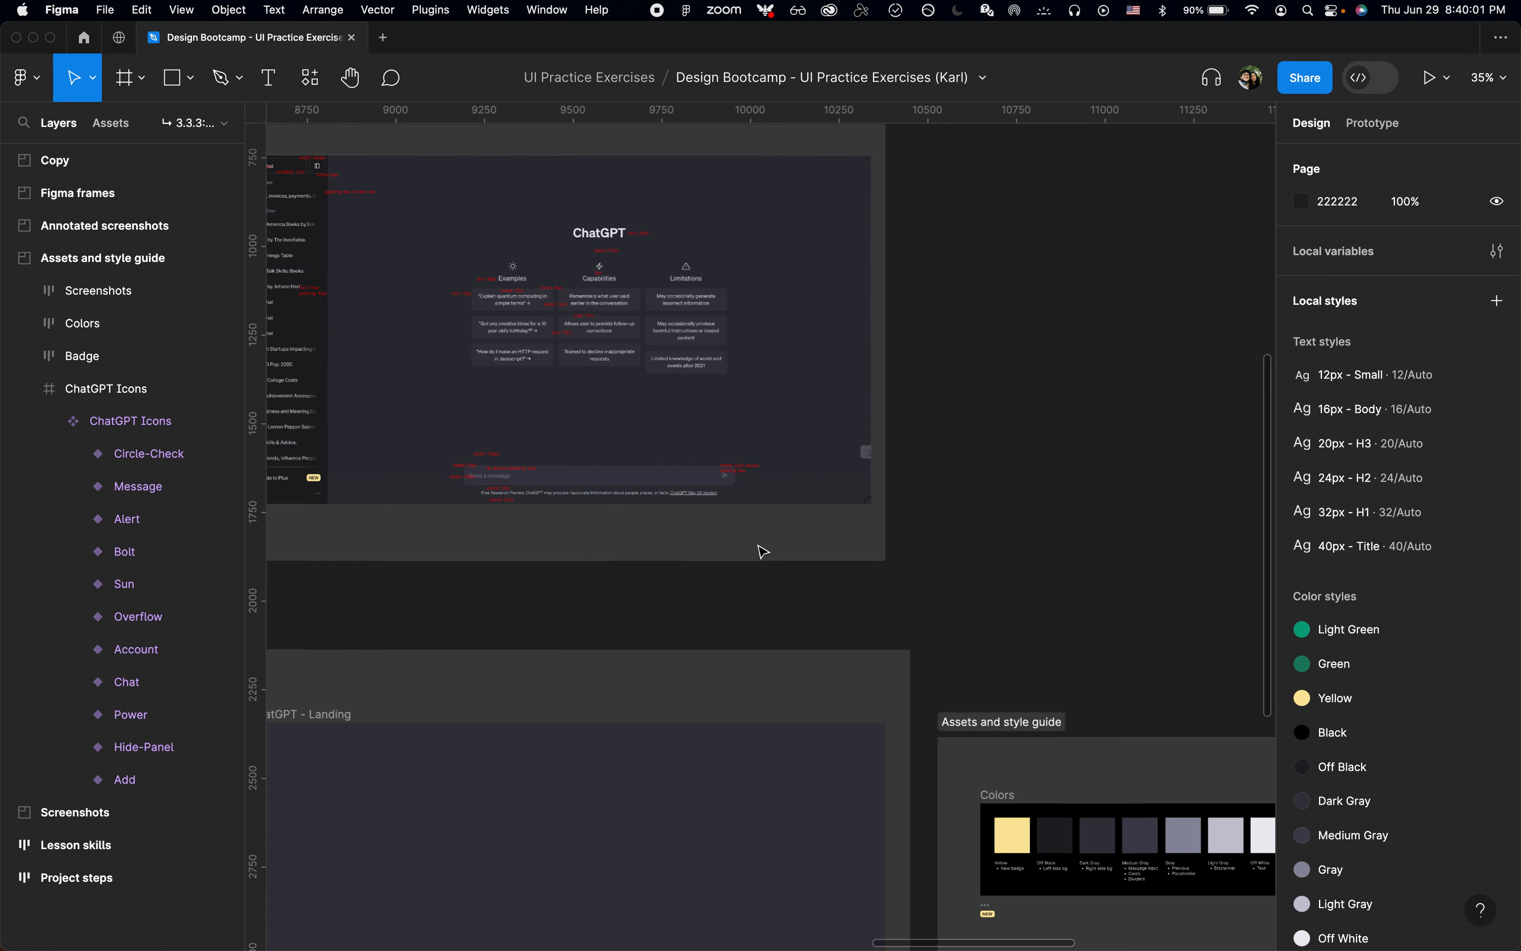
scroll(885, 714, down, 8)
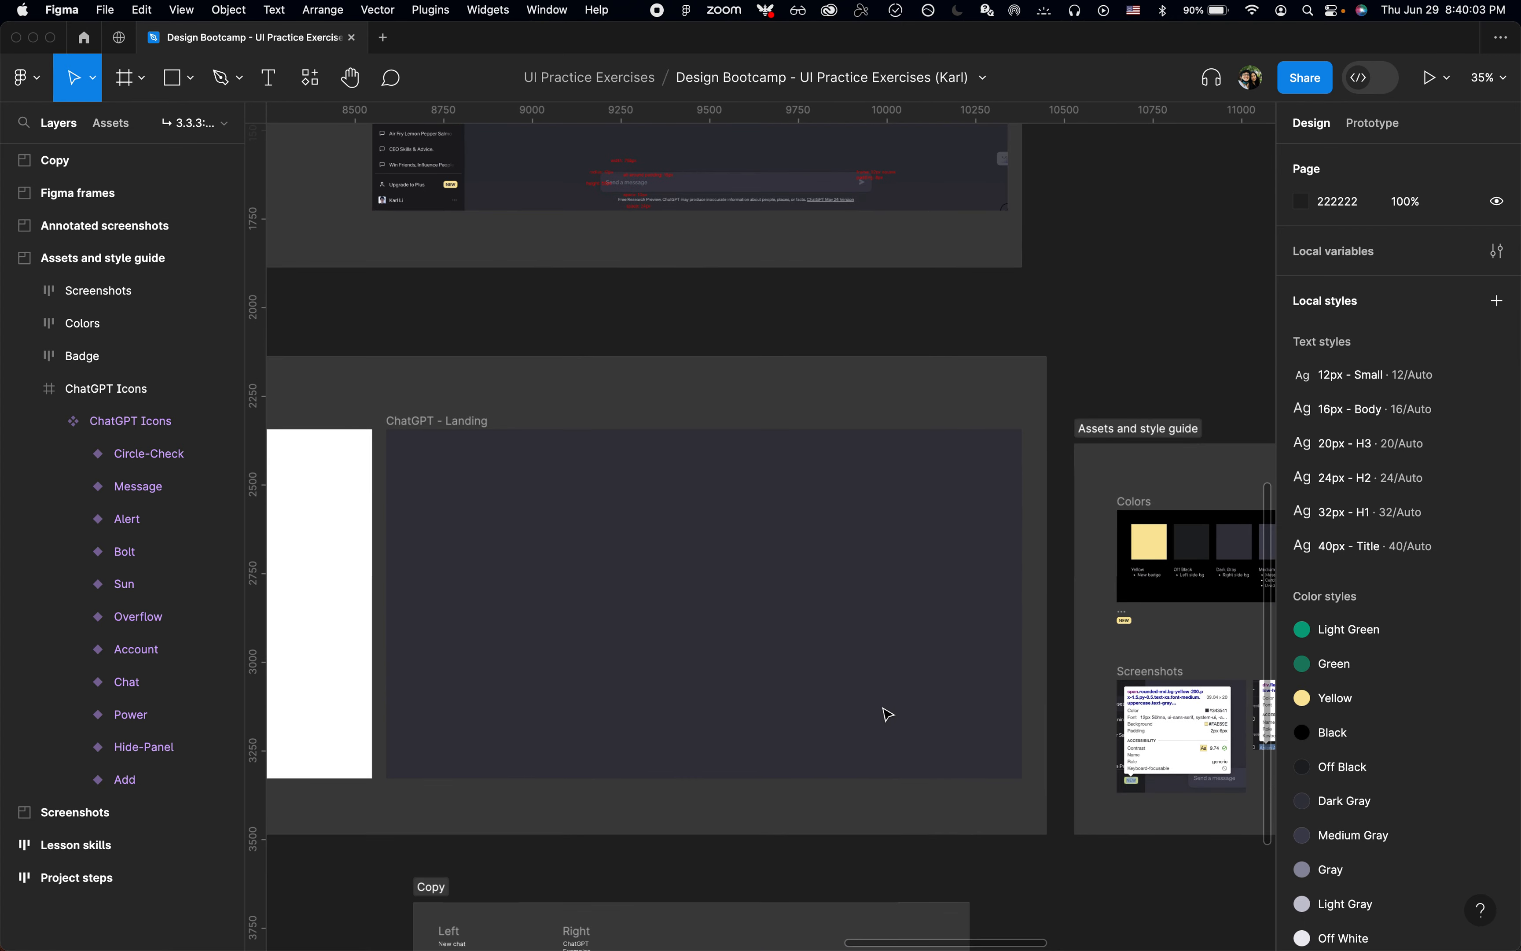
Step: Hide the interface and zoom in on the Copy section to read its Left and Right text
scroll(713, 713, down, 6)
scroll(713, 713, left, 2)
scroll(621, 693, up, 5)
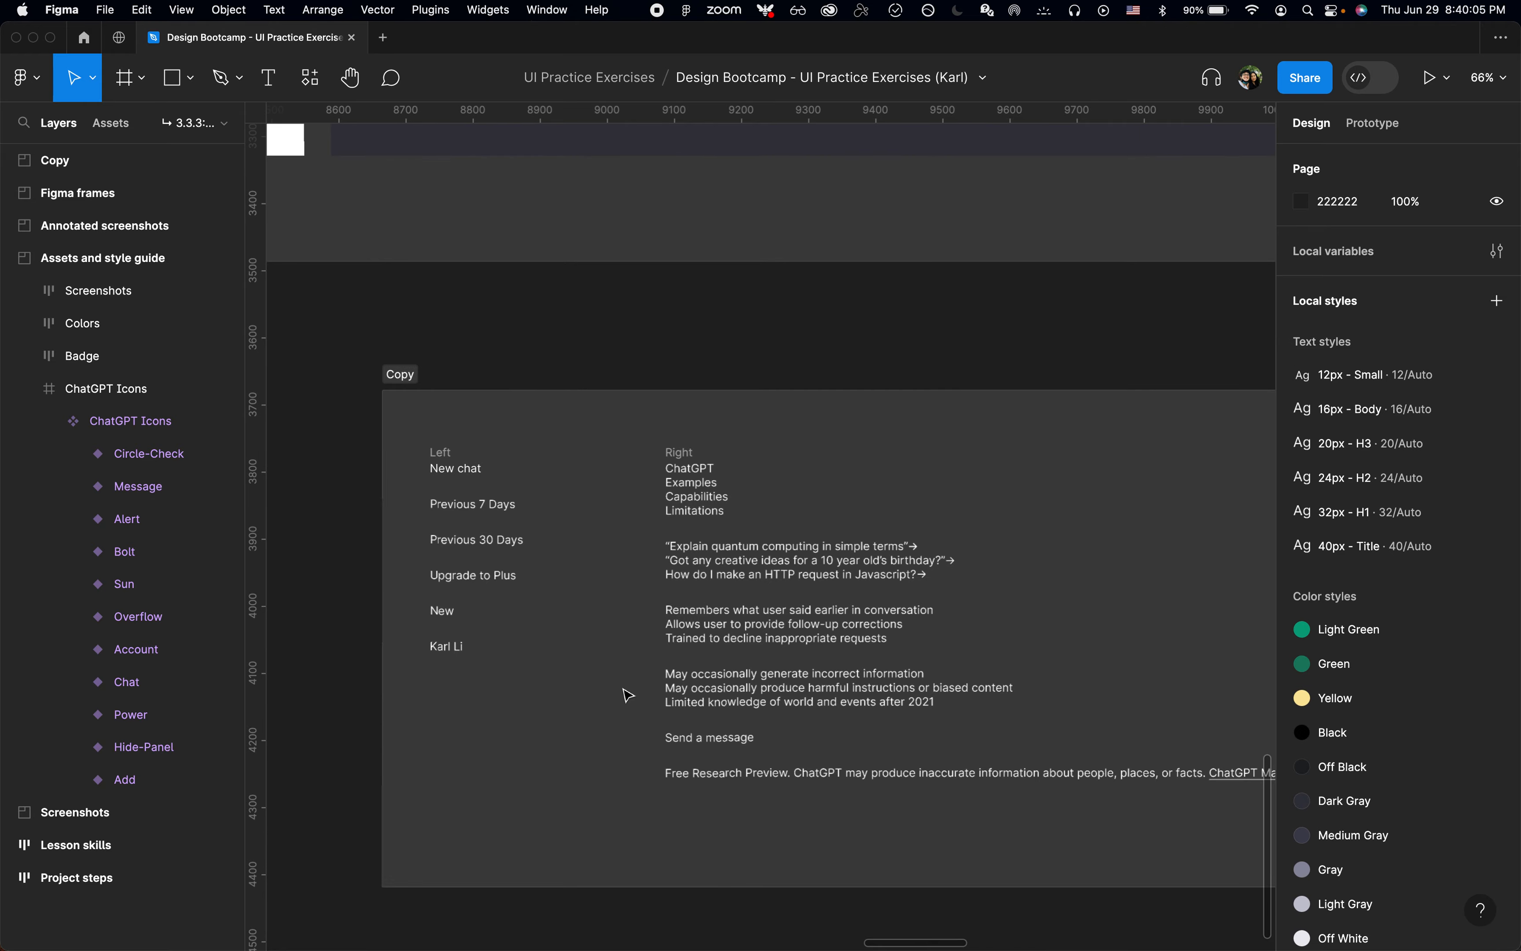
key(super+period)
scroll(628, 695, up, 5)
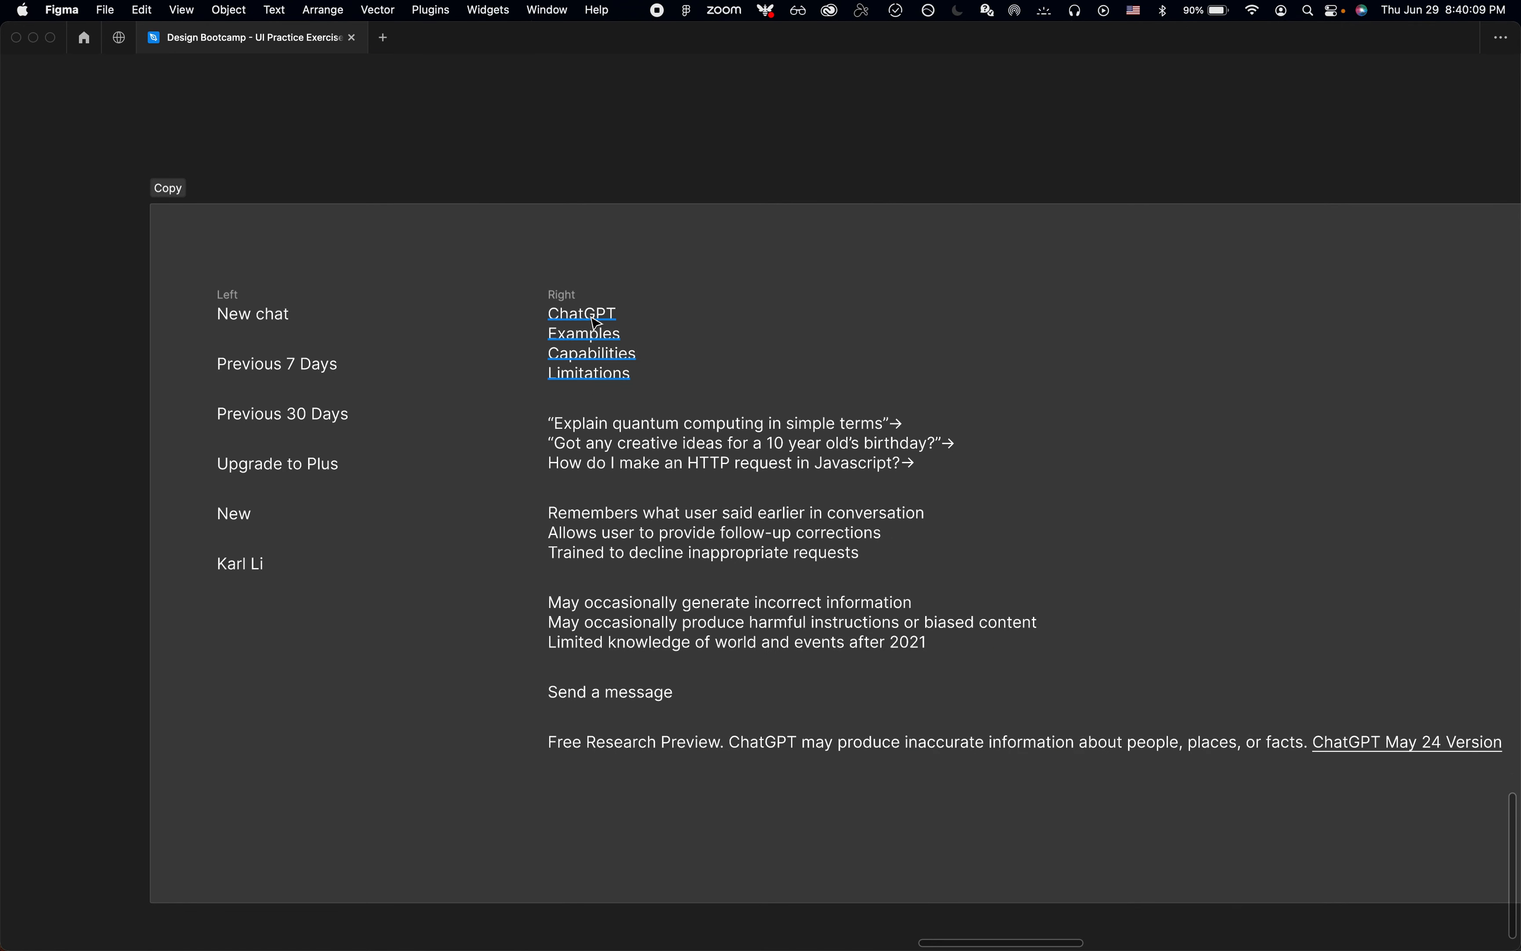
Step: Switch to Chrome to close the svg-grabber page, and return to Figma
key(super+Tab)
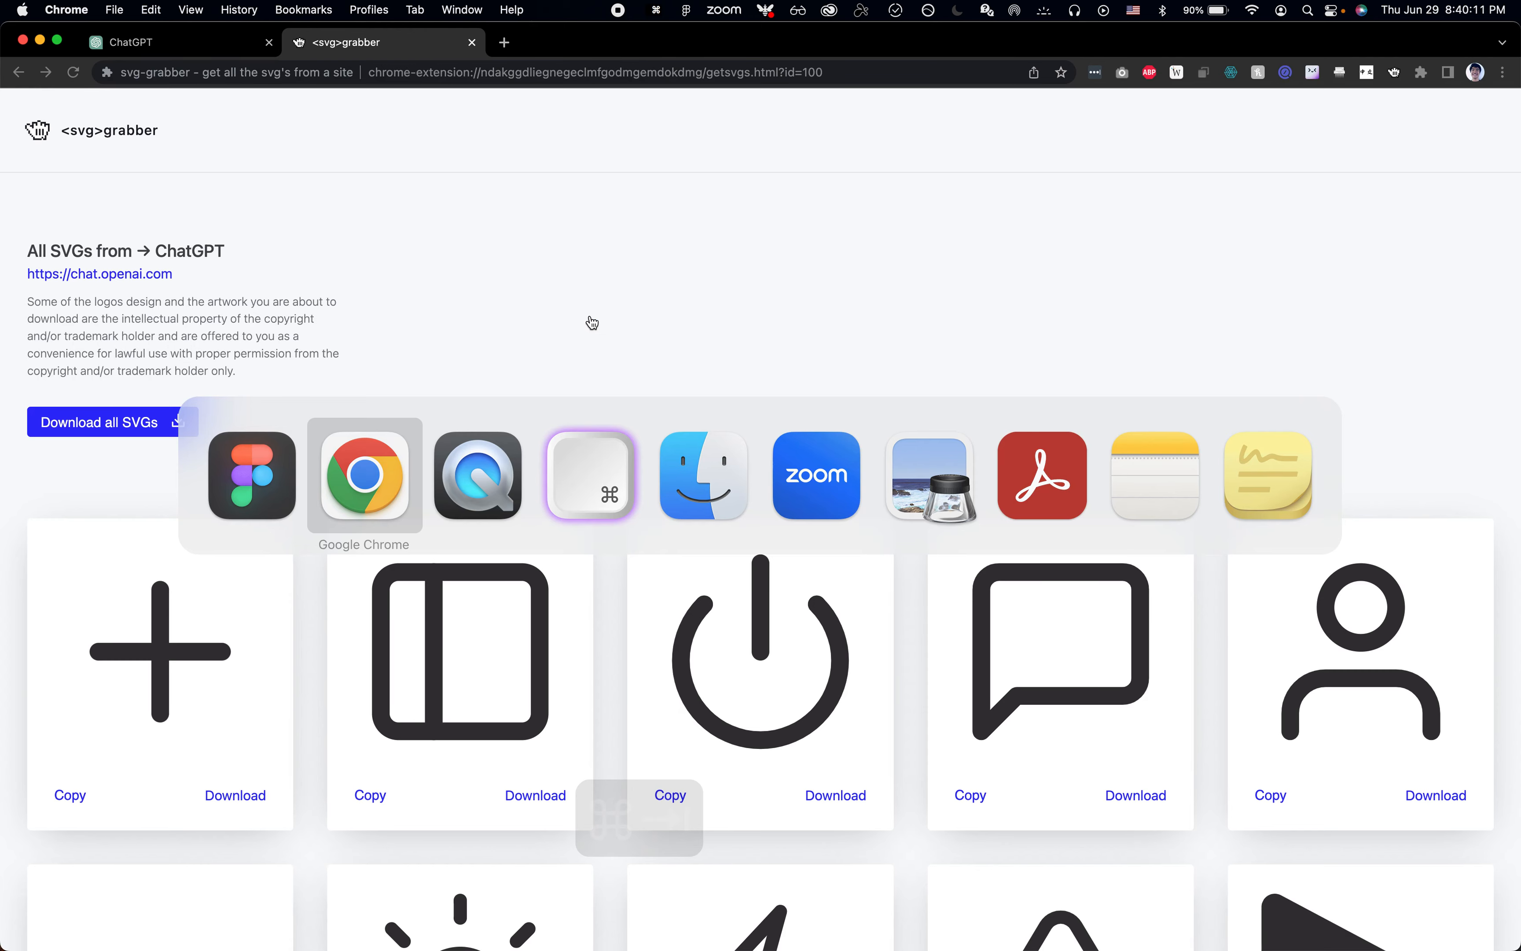
key(super+w)
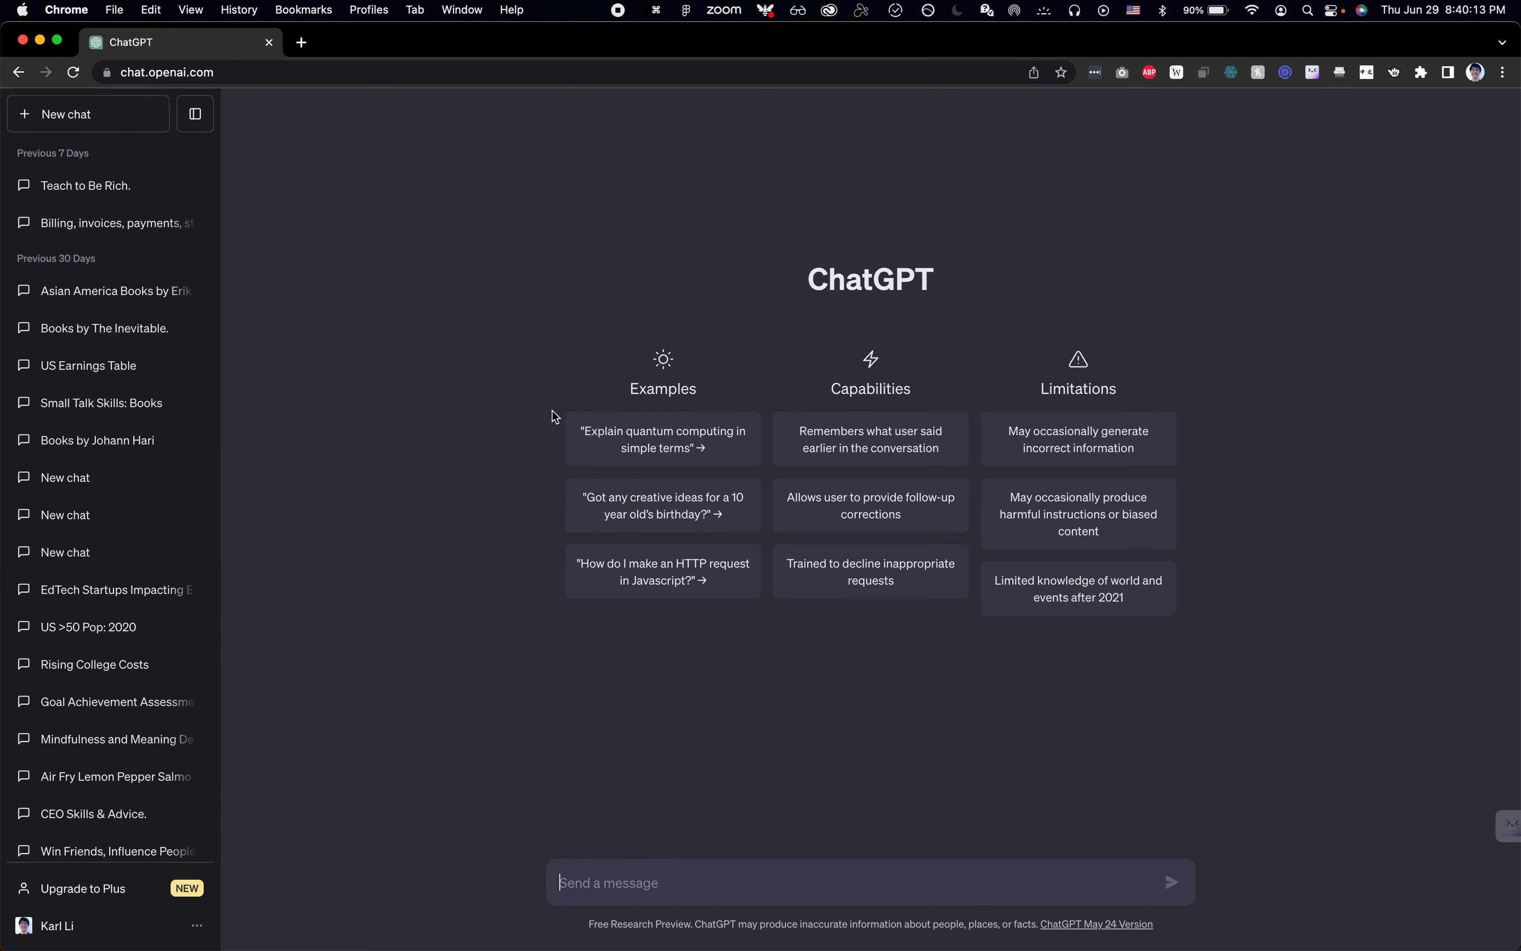
key(super+Tab)
Step: Zoom in on the annotated ChatGPT landing screenshot to examine its red font, spacing, padding and radius notes
scroll(666, 692, down, 10)
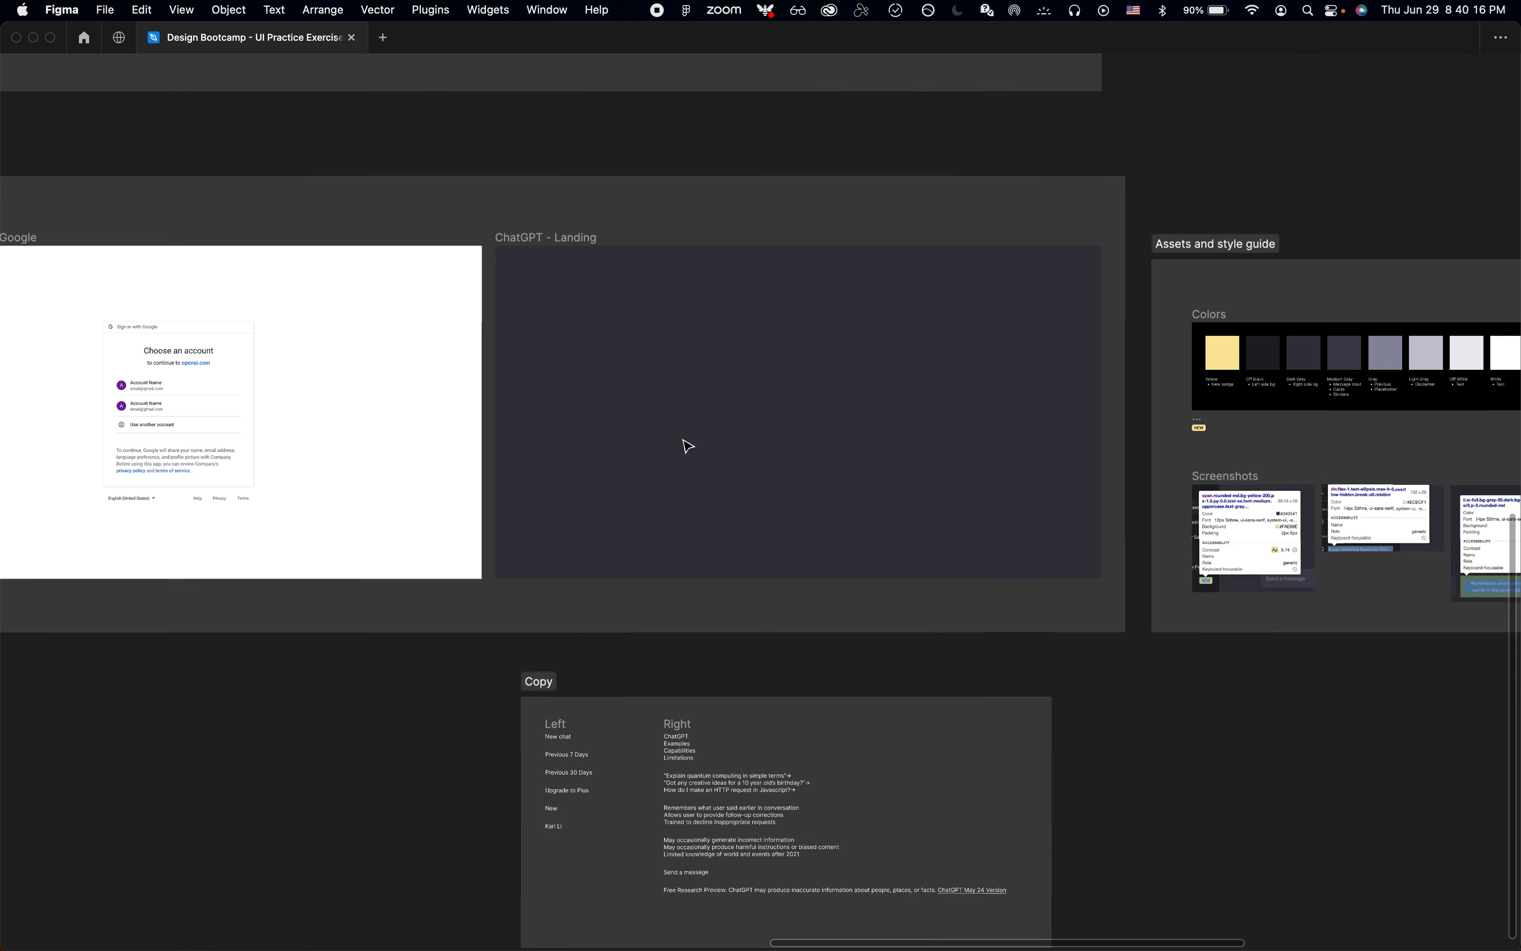
click(820, 405)
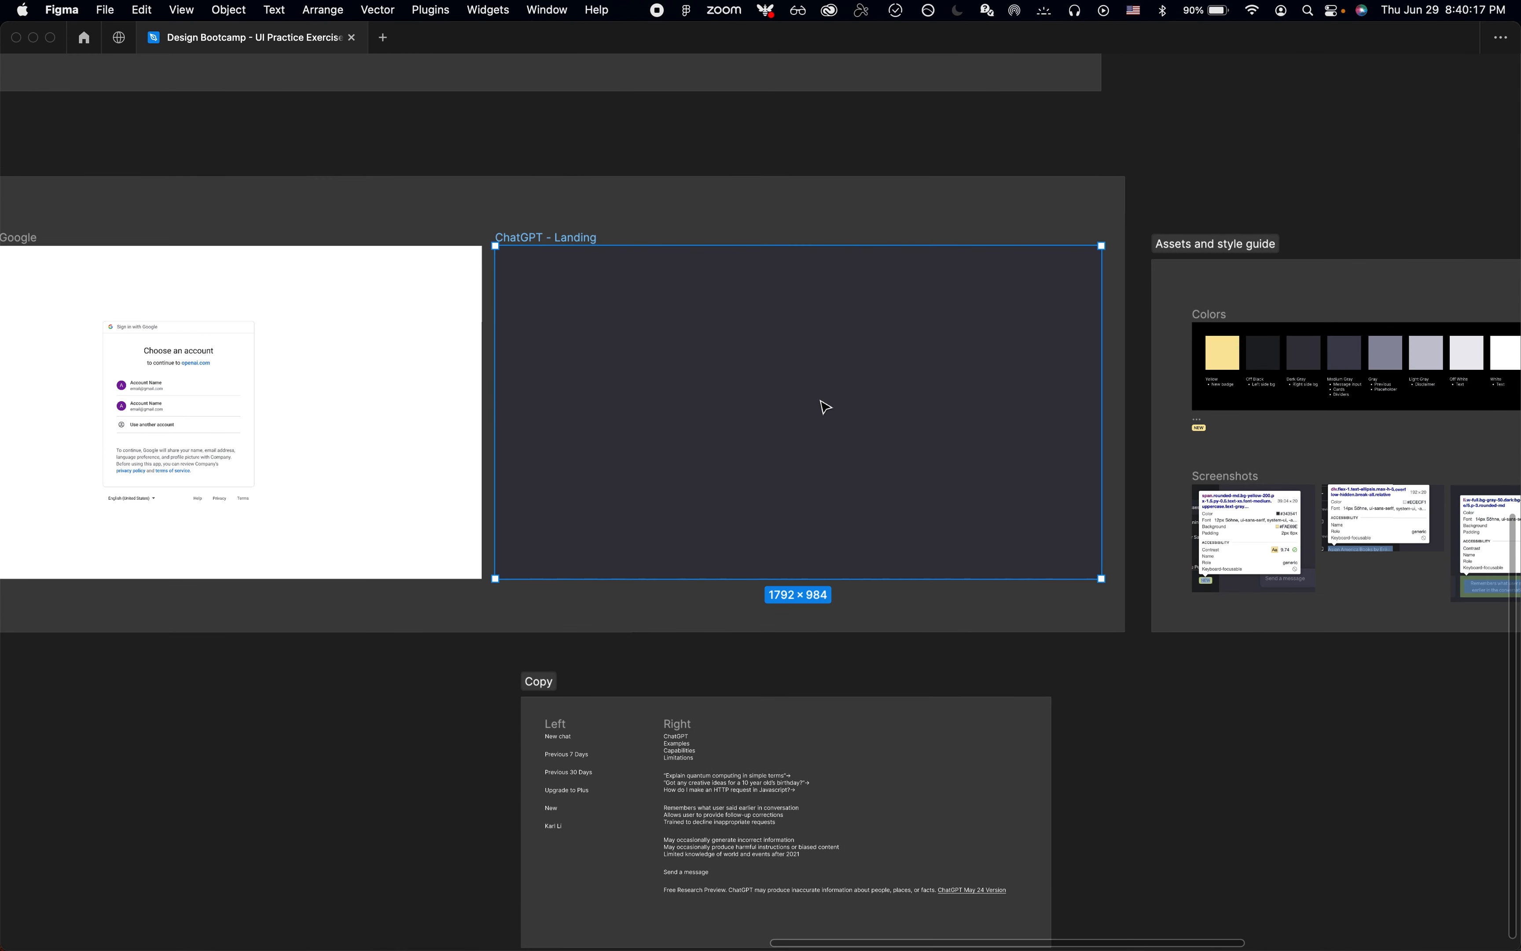
key(super+v)
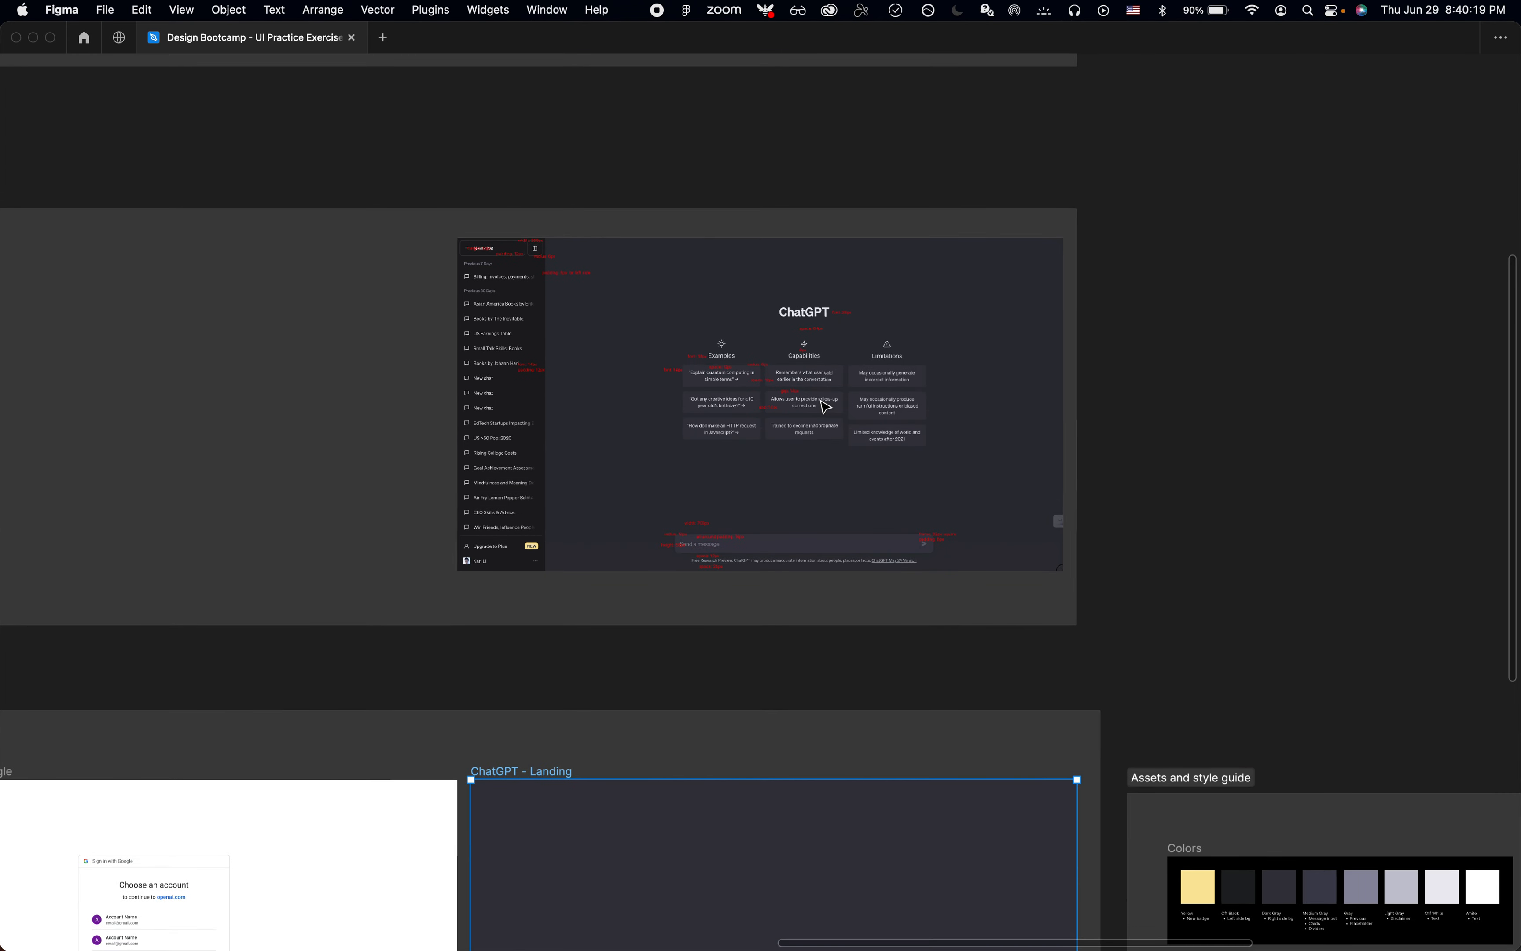
click(971, 329)
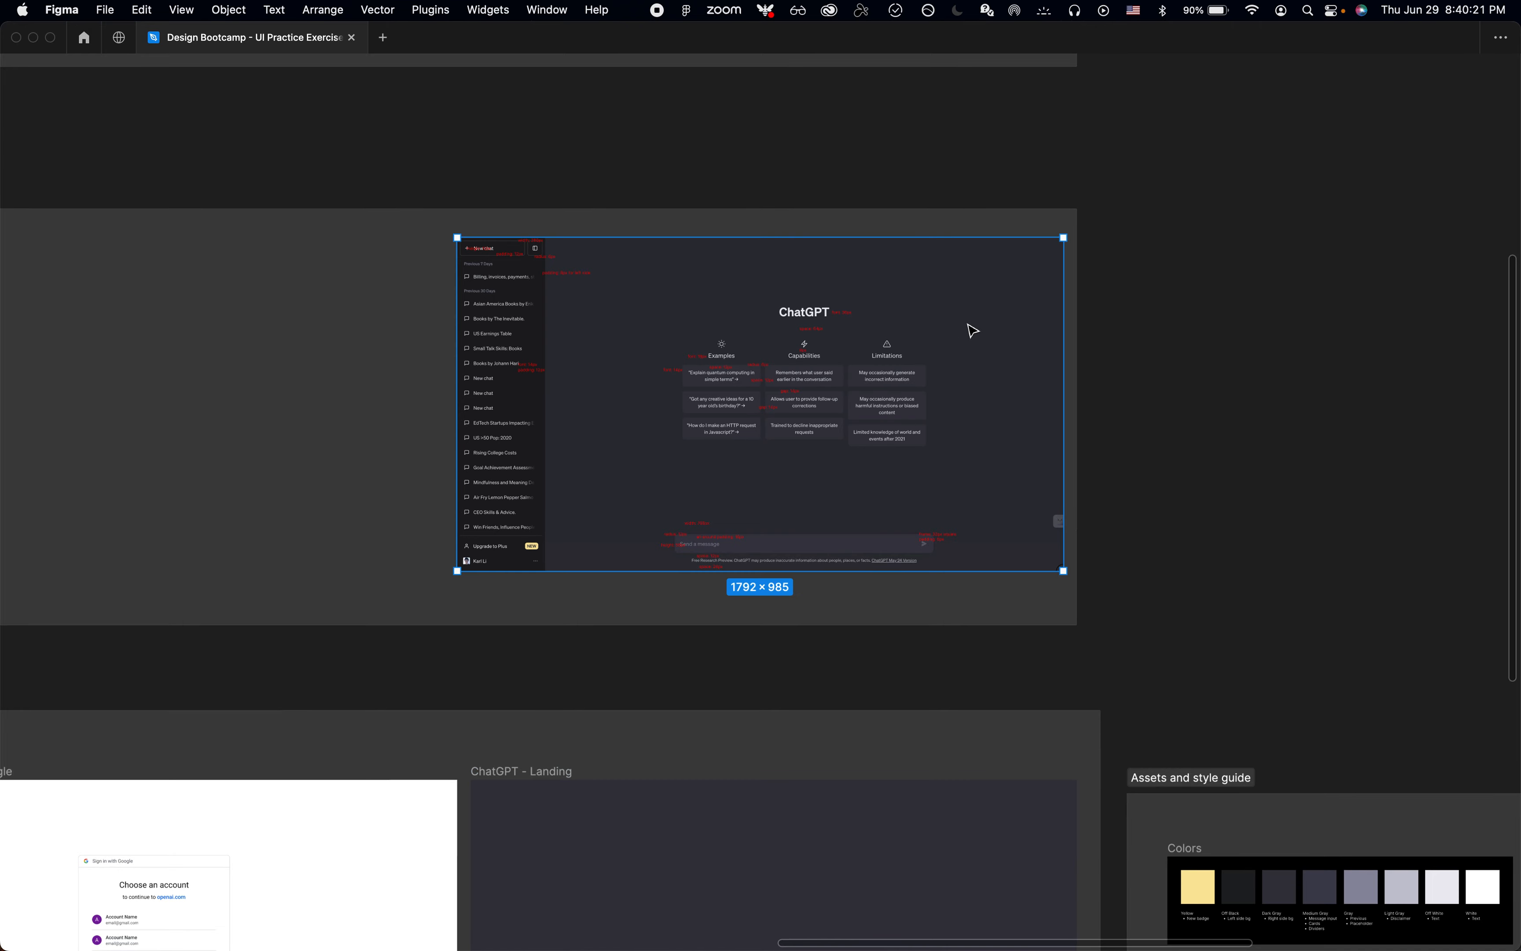
key(shift+2)
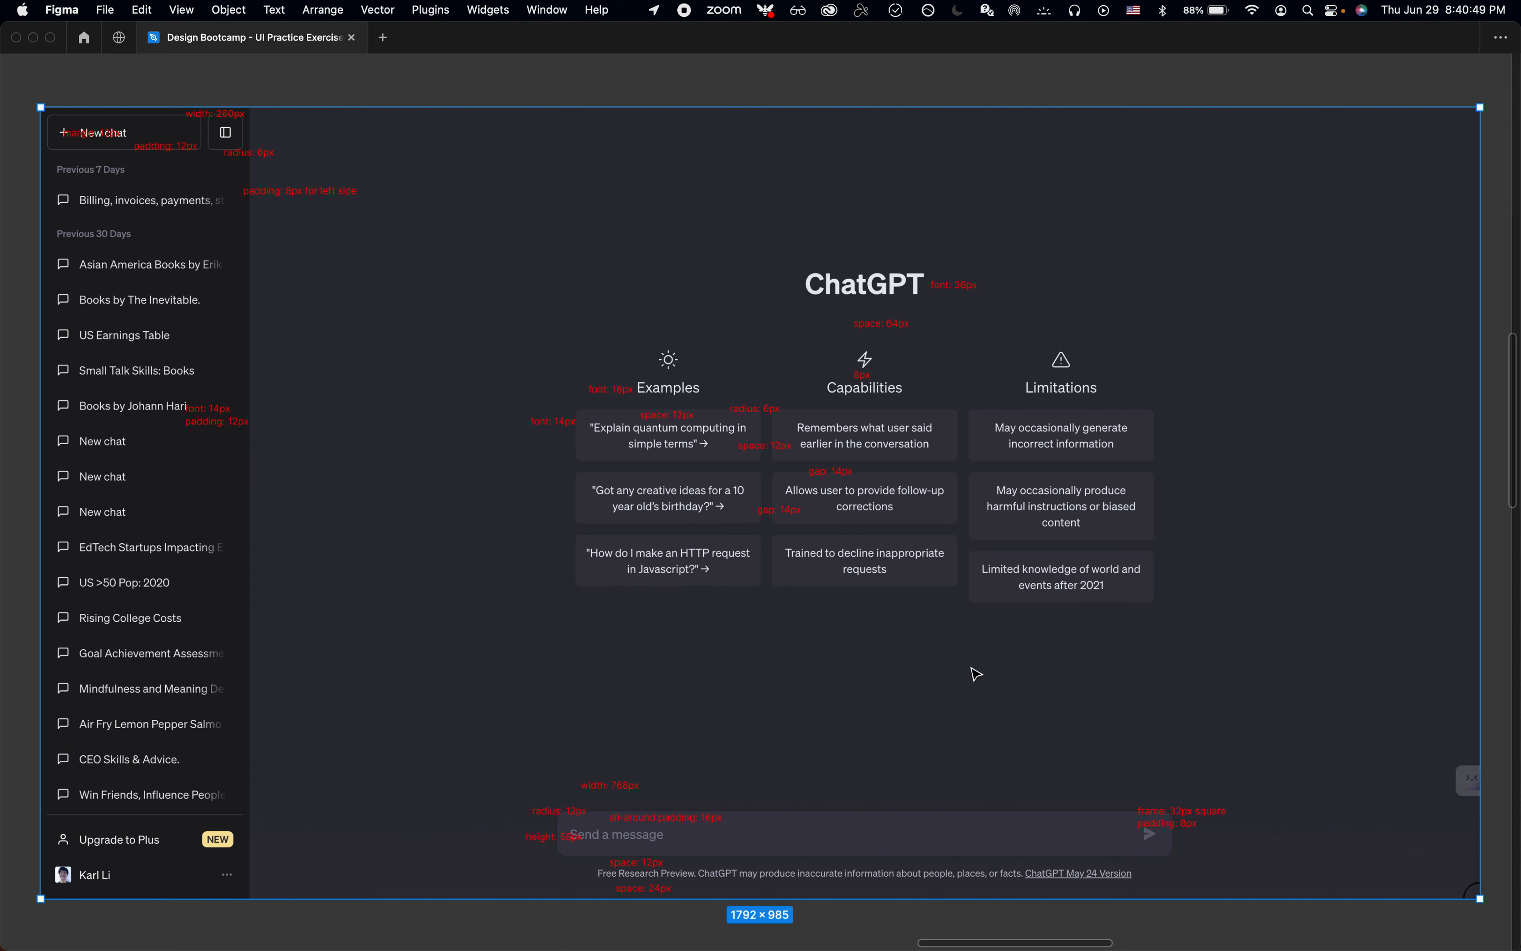
scroll(976, 674, down, 5)
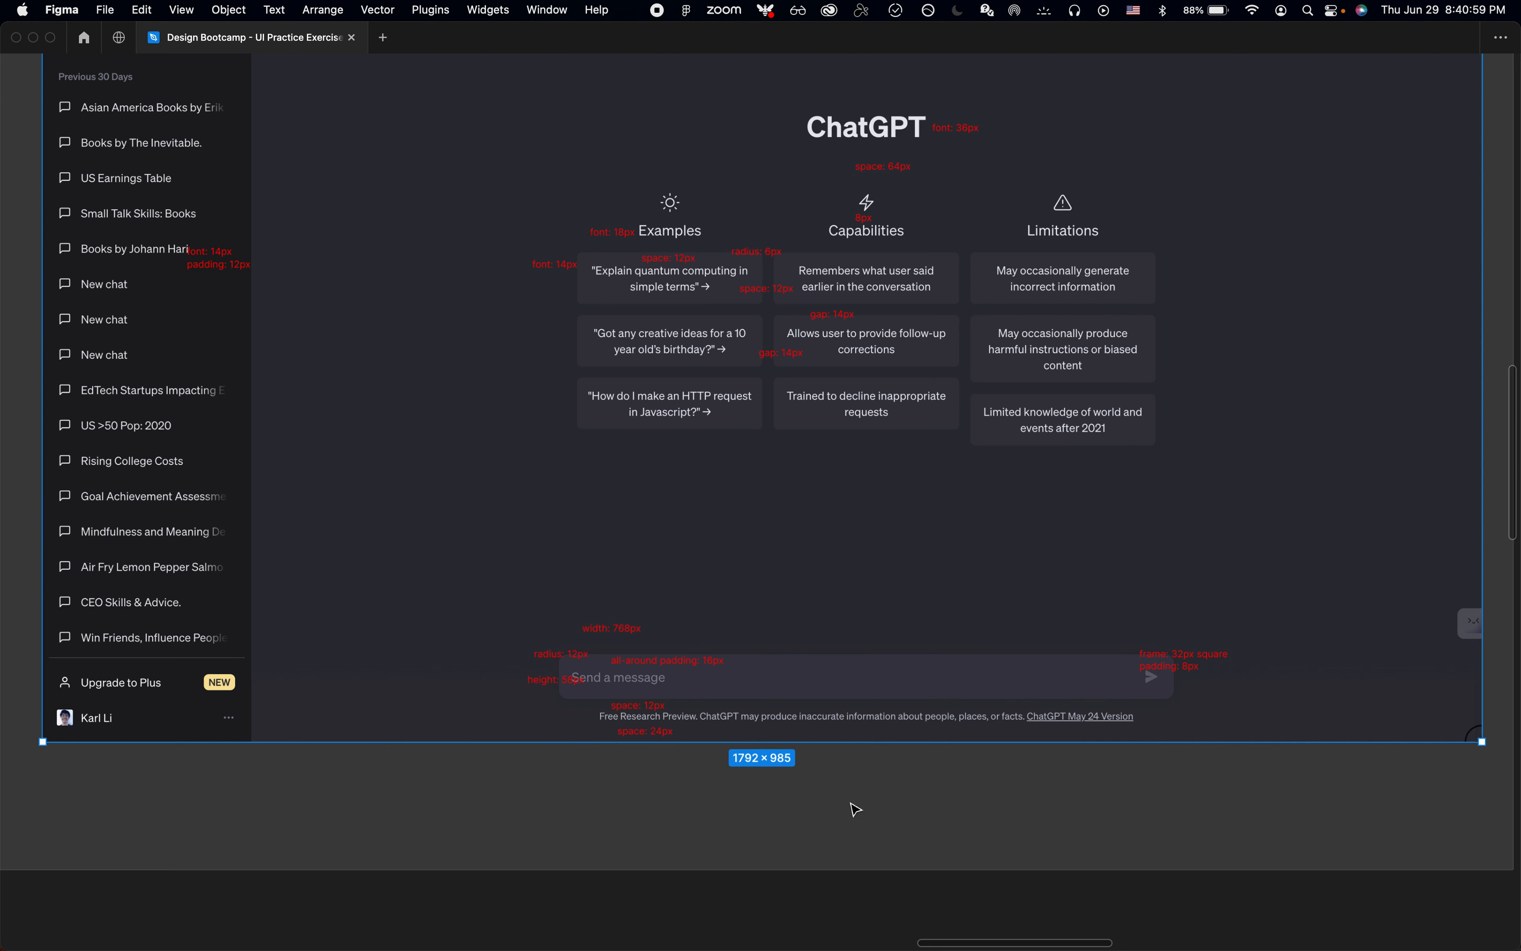
click(856, 809)
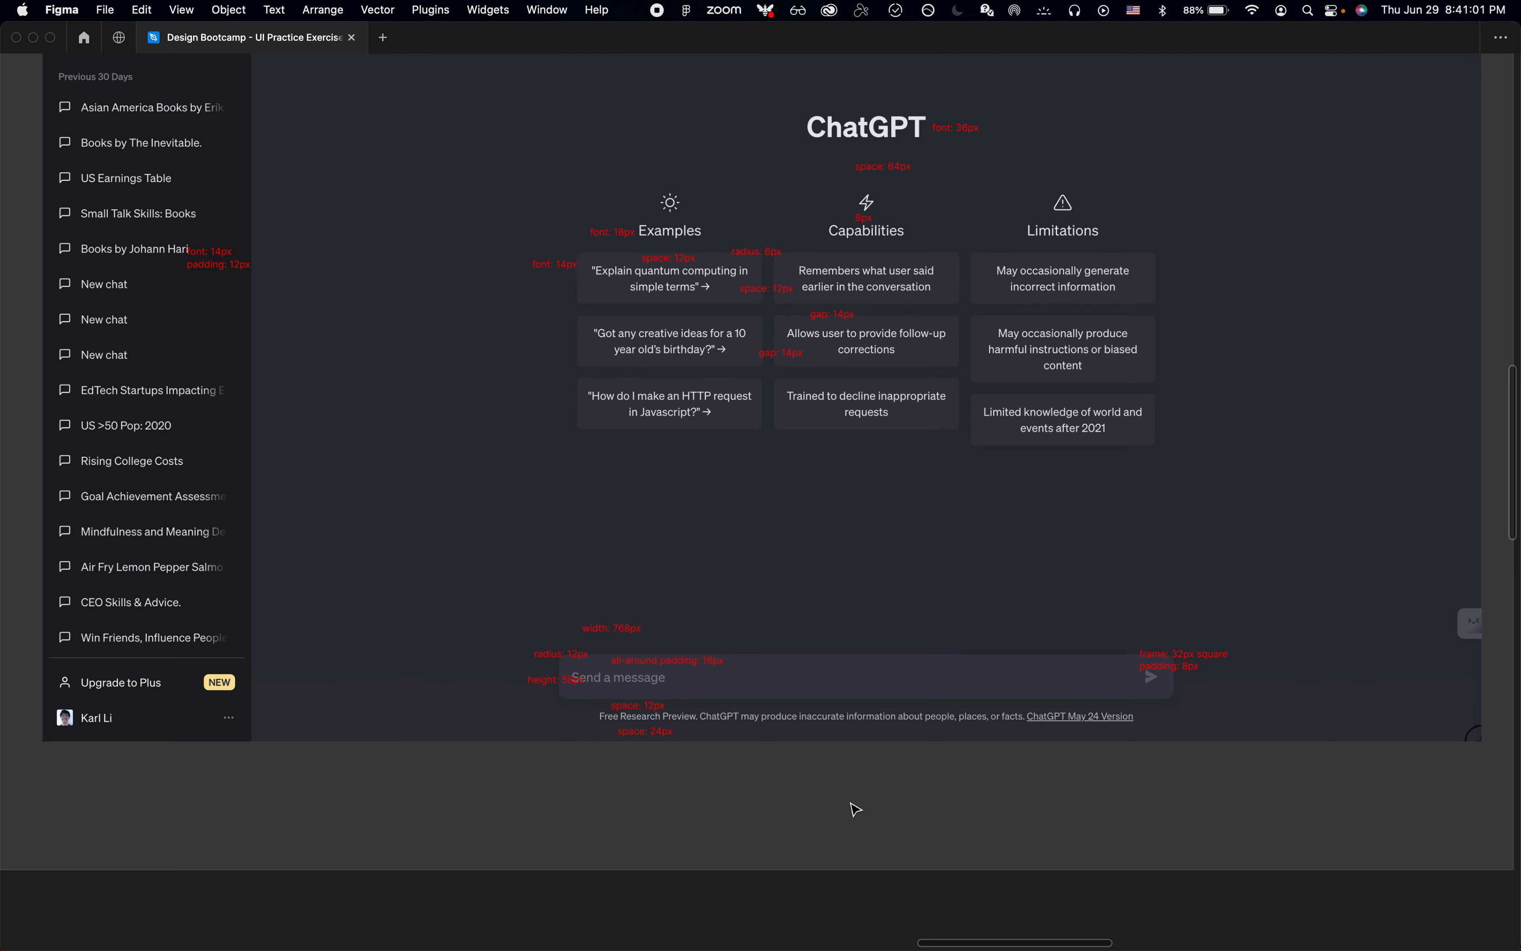
Step: Select the empty ChatGPT - Landing frame and show the interface again to inspect its size and fill
scroll(848, 824, down, 5)
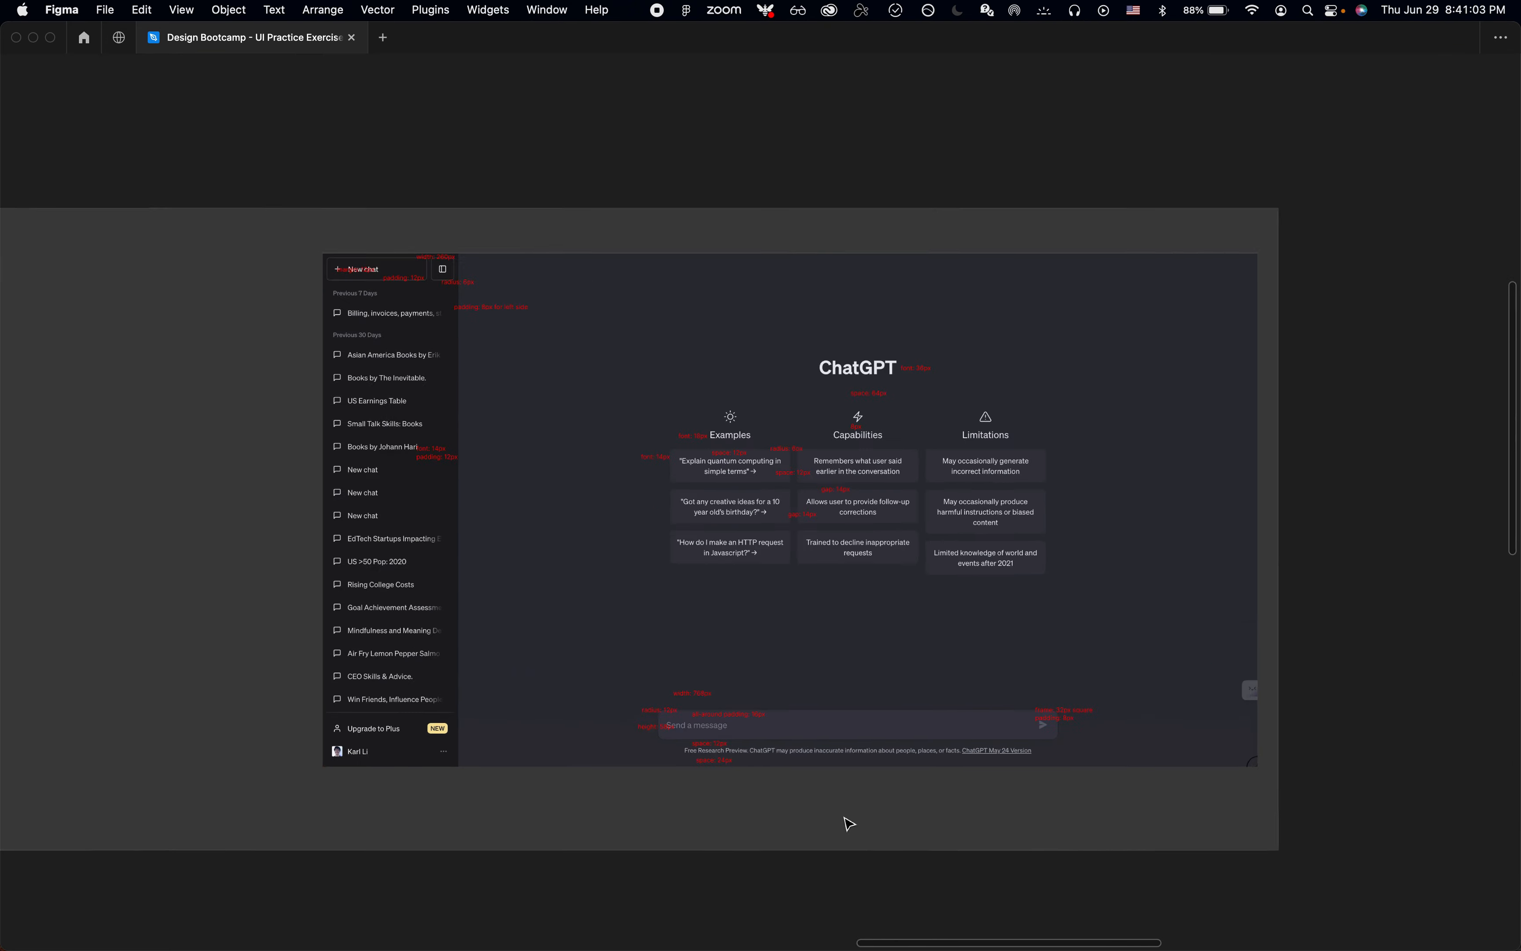
scroll(848, 823, down, 8)
click(894, 551)
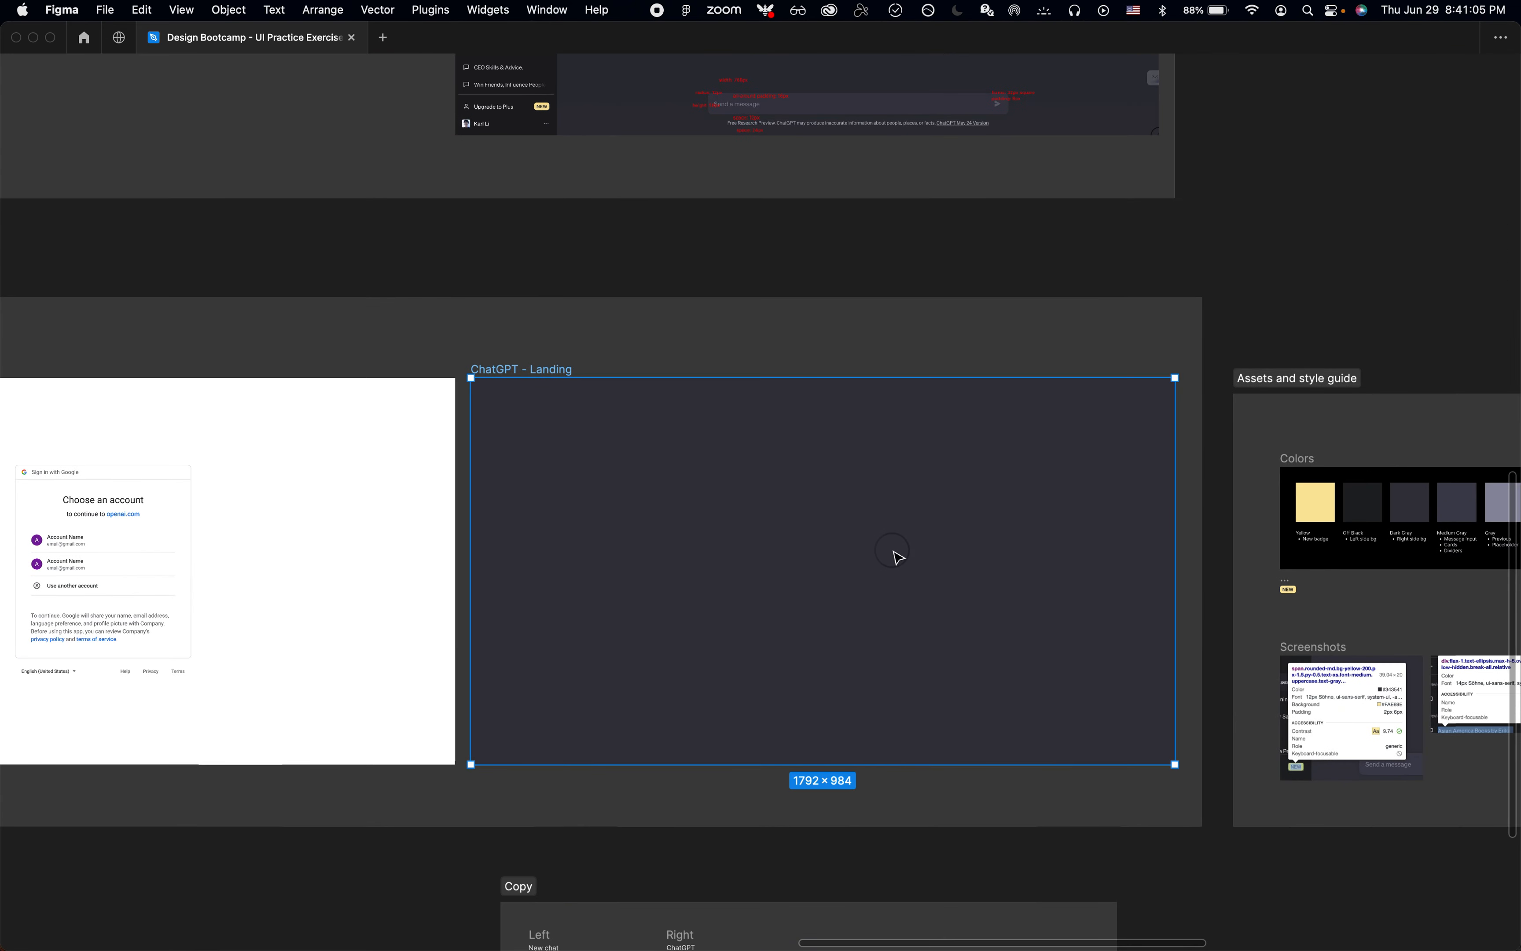
key(super+period)
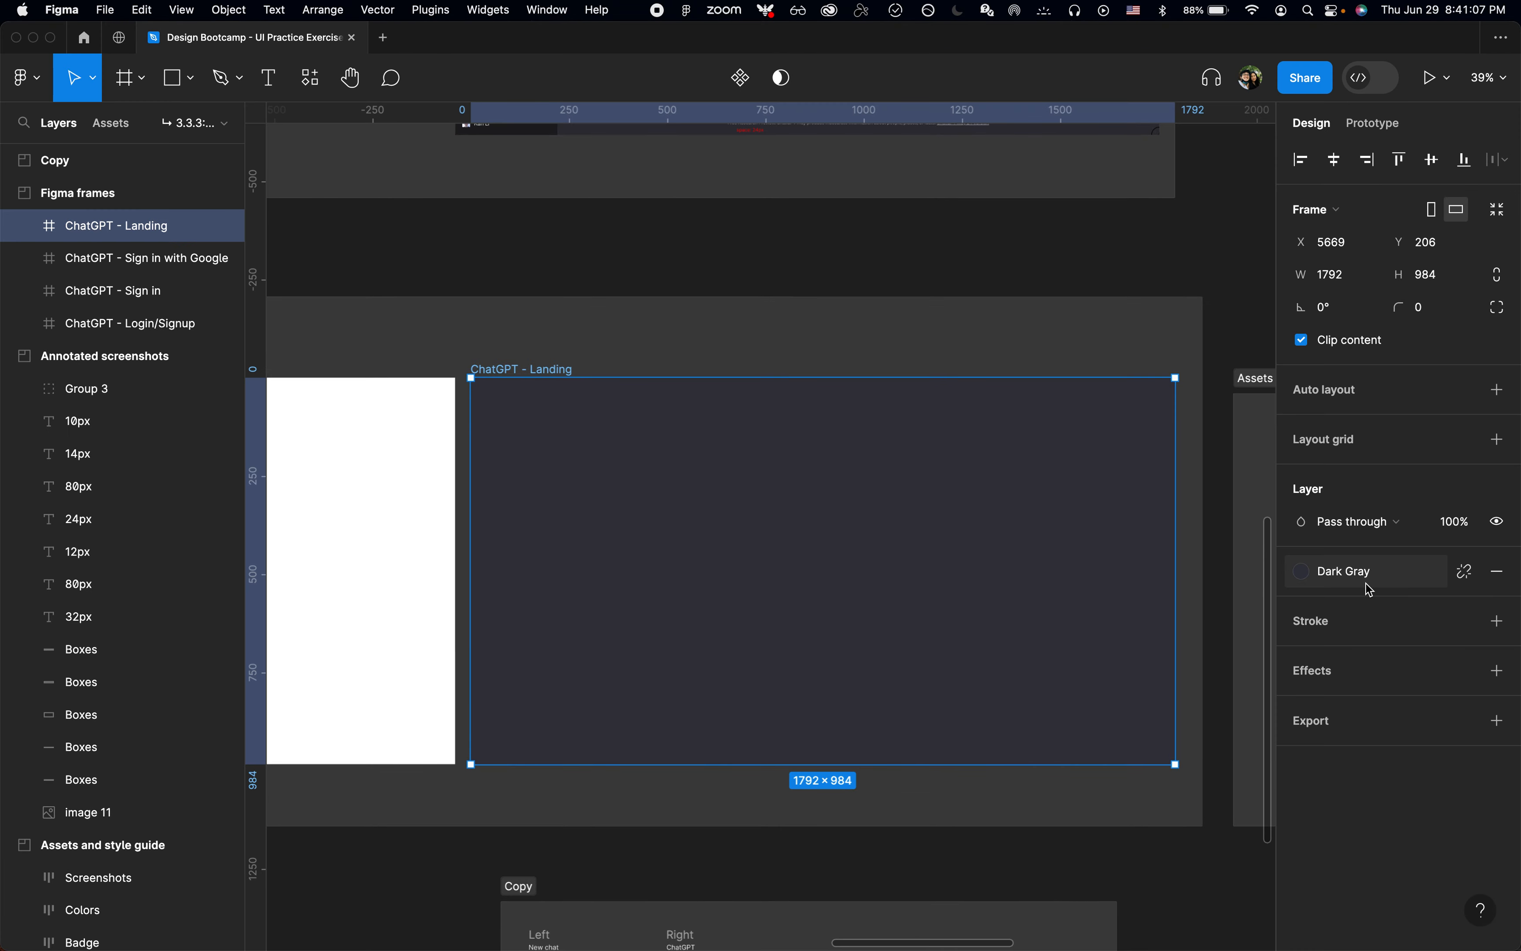
Step: Deselect the landing frame and read the width and padding notes on the annotated screenshot's sidebar
click(682, 344)
scroll(682, 345, up, 8)
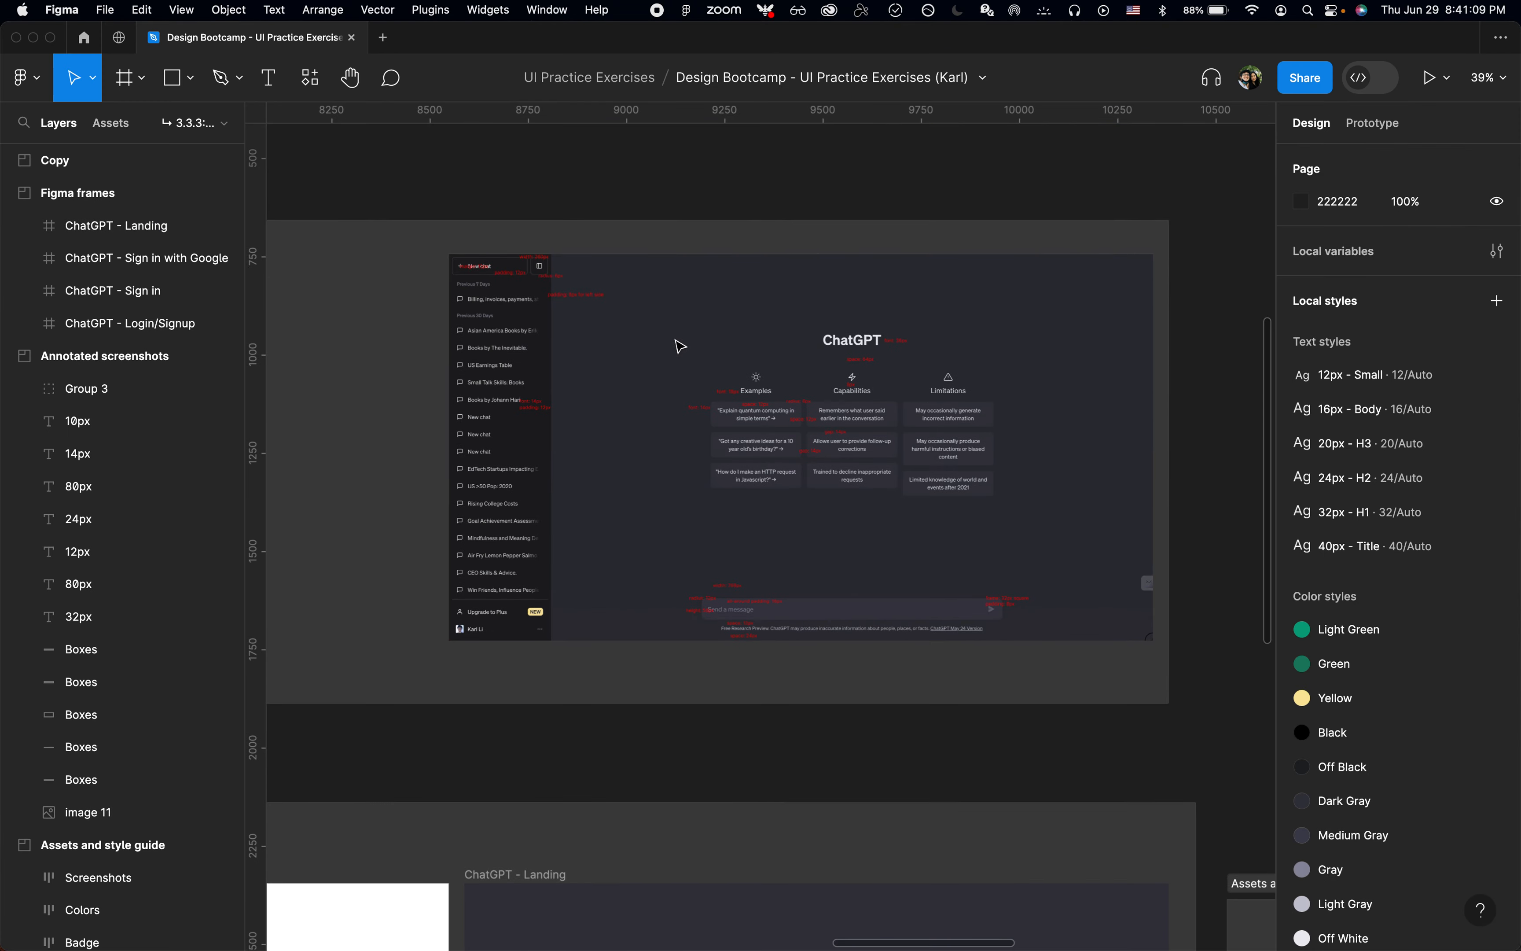
scroll(465, 273, up, 3)
scroll(465, 273, up, 10)
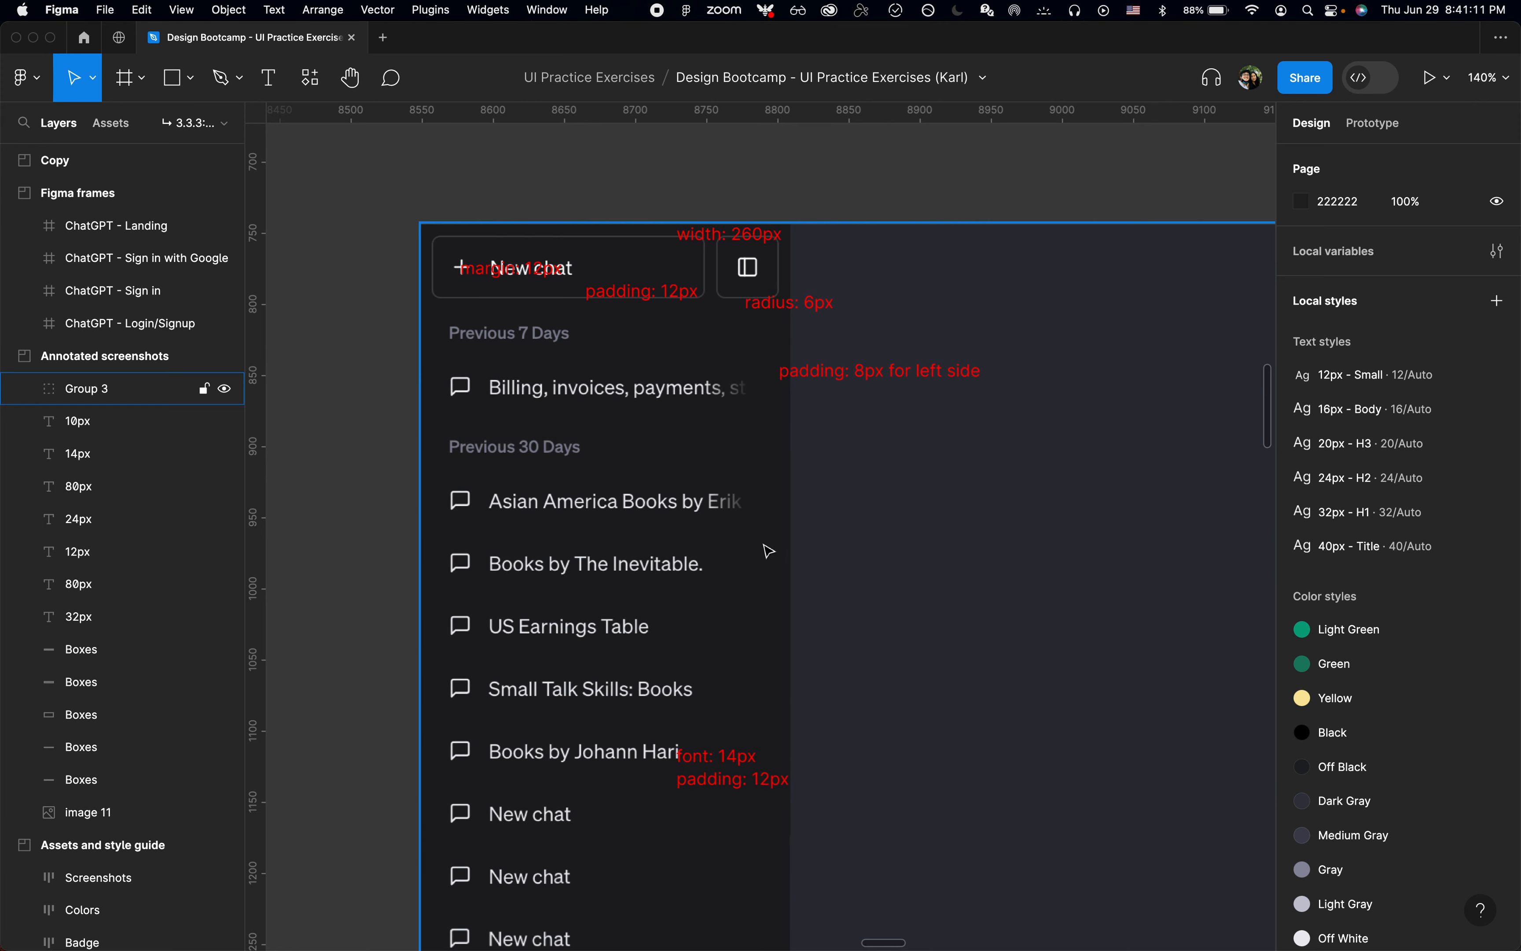
scroll(770, 567, down, 10)
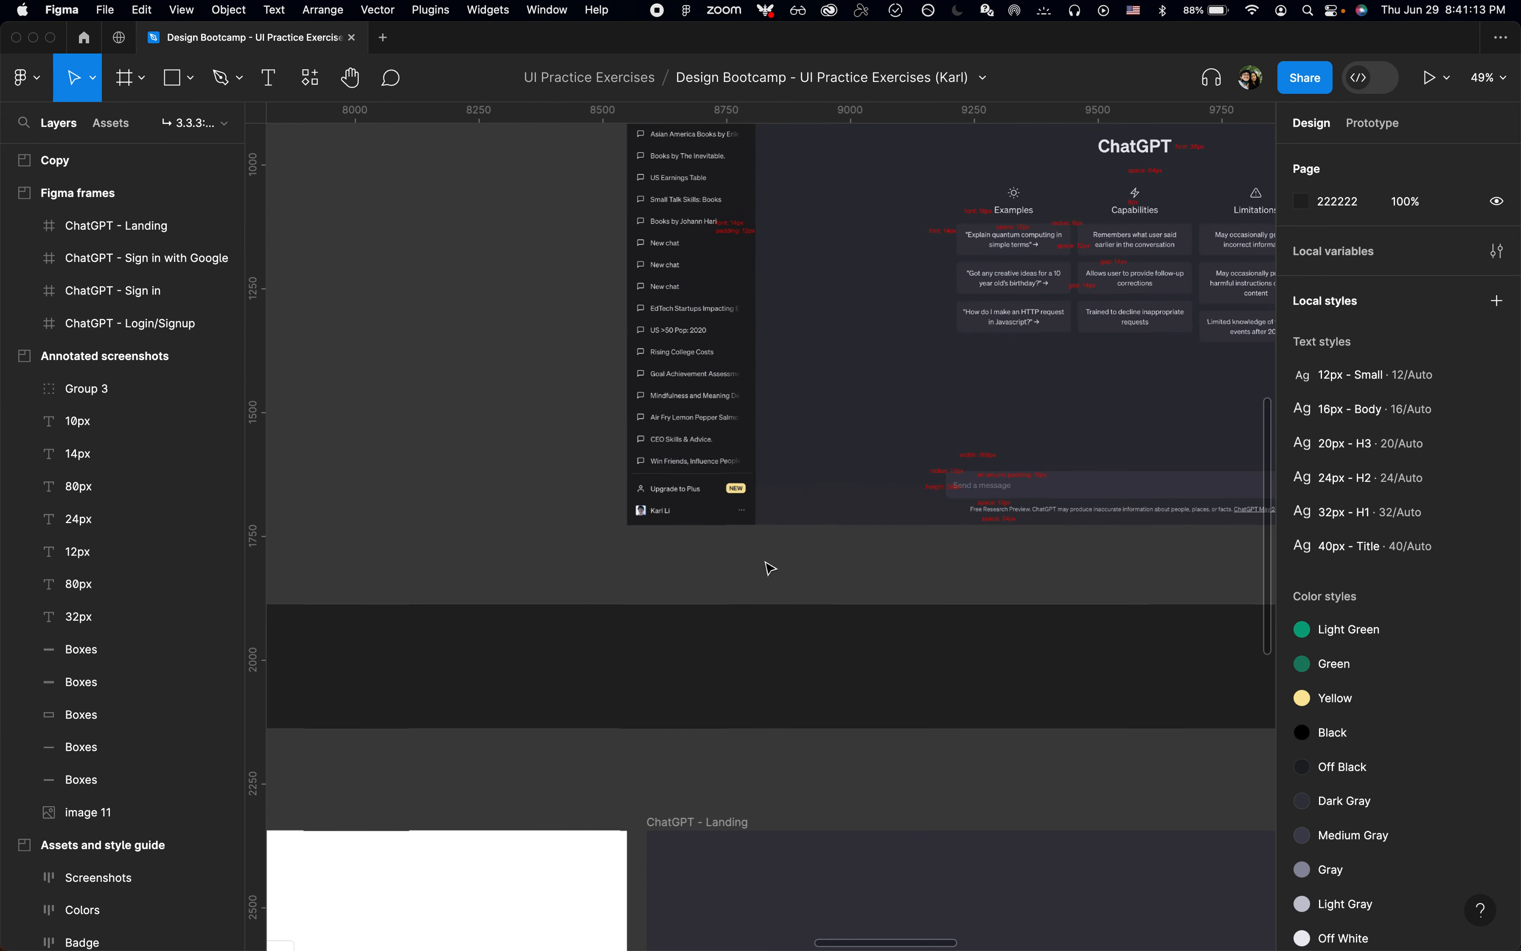
Step: Place a 100 × 100 frame inside the ChatGPT - Landing frame and rename it Side panel
scroll(770, 568, down, 5)
scroll(770, 568, down, 3)
scroll(770, 568, right, 3)
click(459, 390)
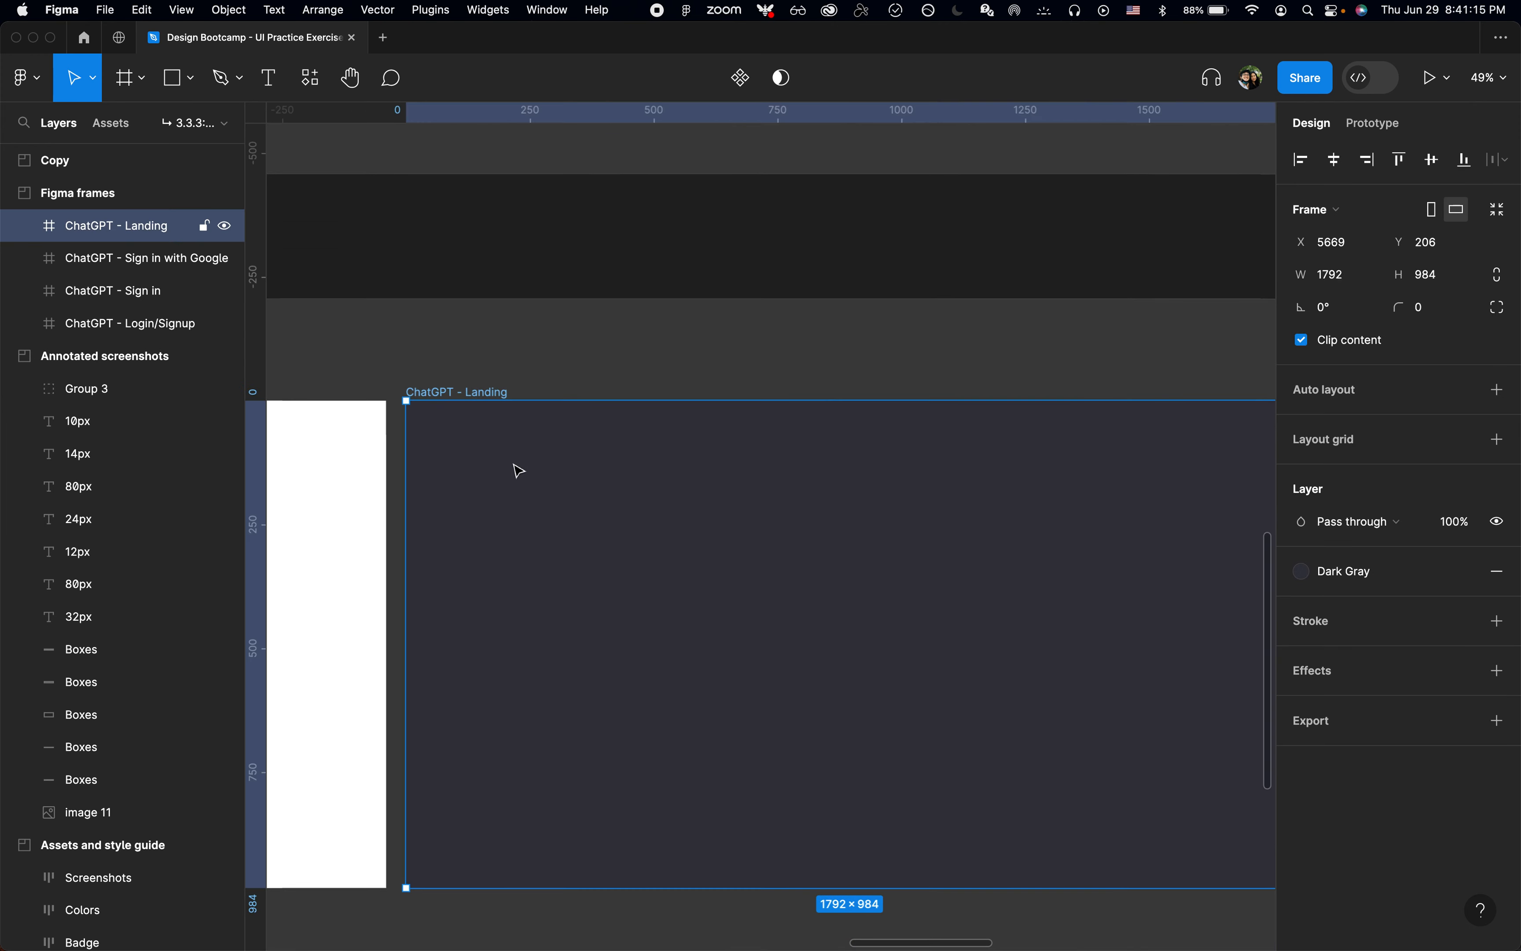
key(f)
click(487, 447)
key(super+r)
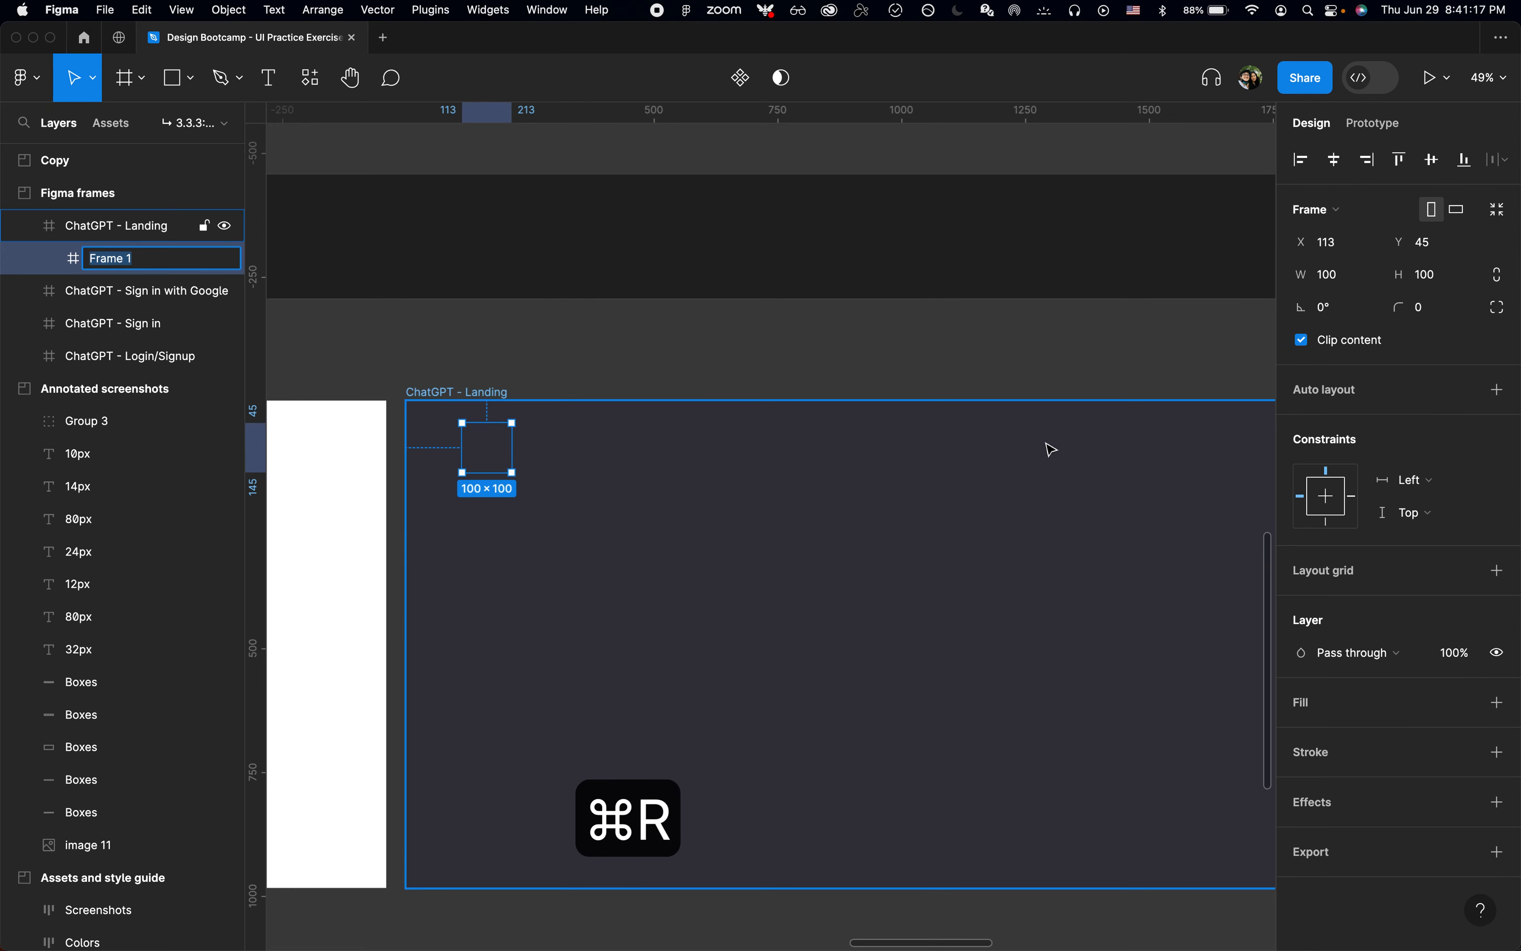
text(Side p)
key(BackSpace)
text(e panel)
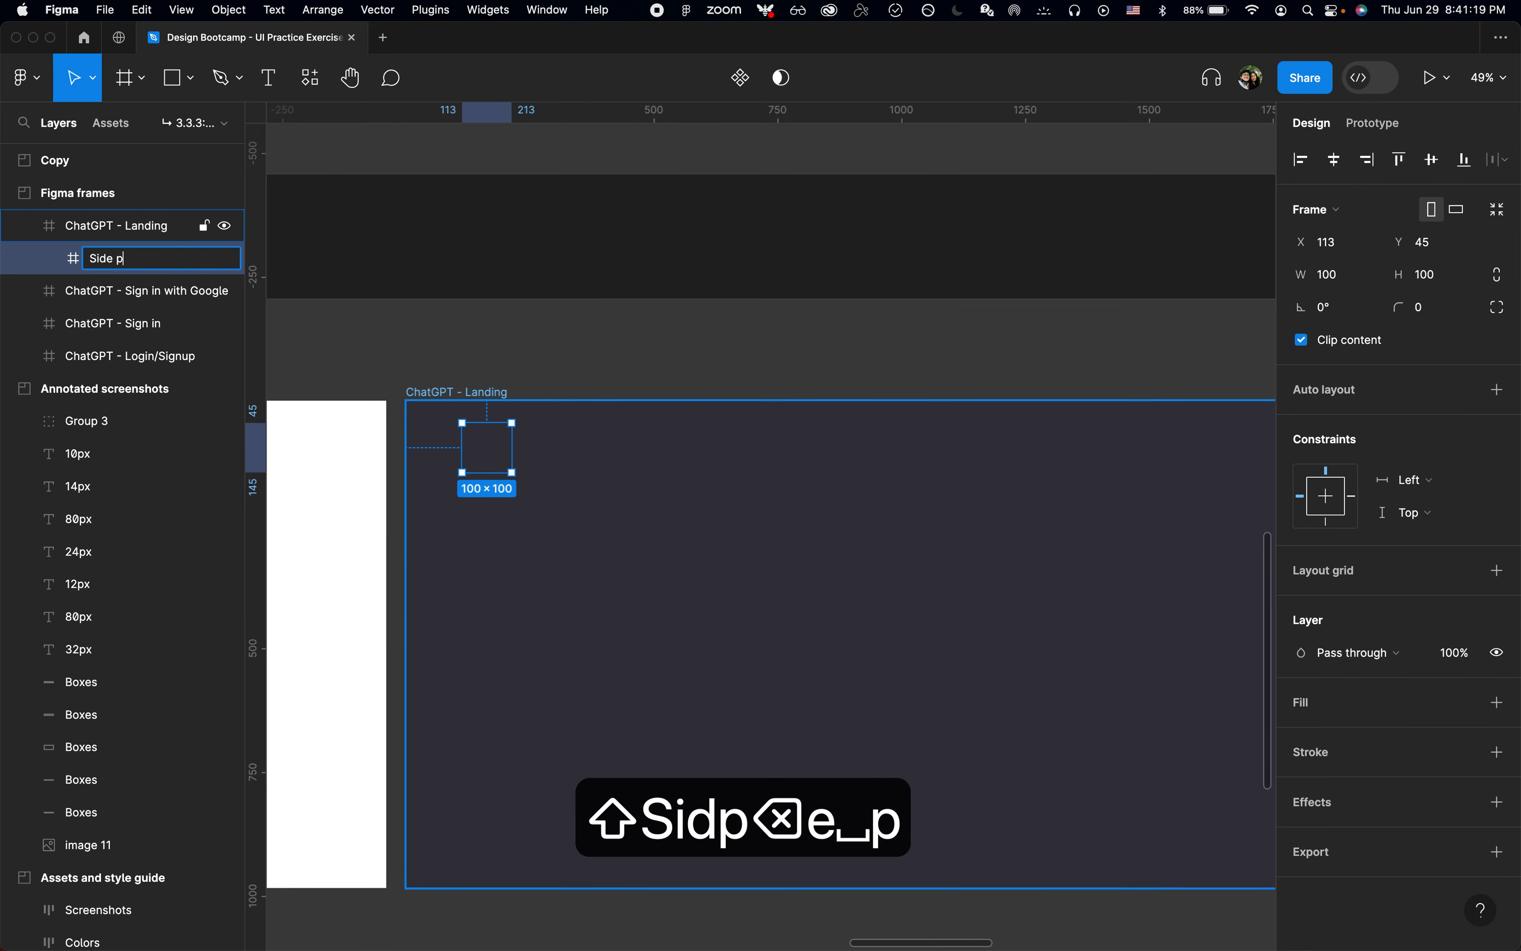
Step: Set the Side panel frame's width to 260 and align it to the left and top edges of the ChatGPT - Landing frame
click(1346, 287)
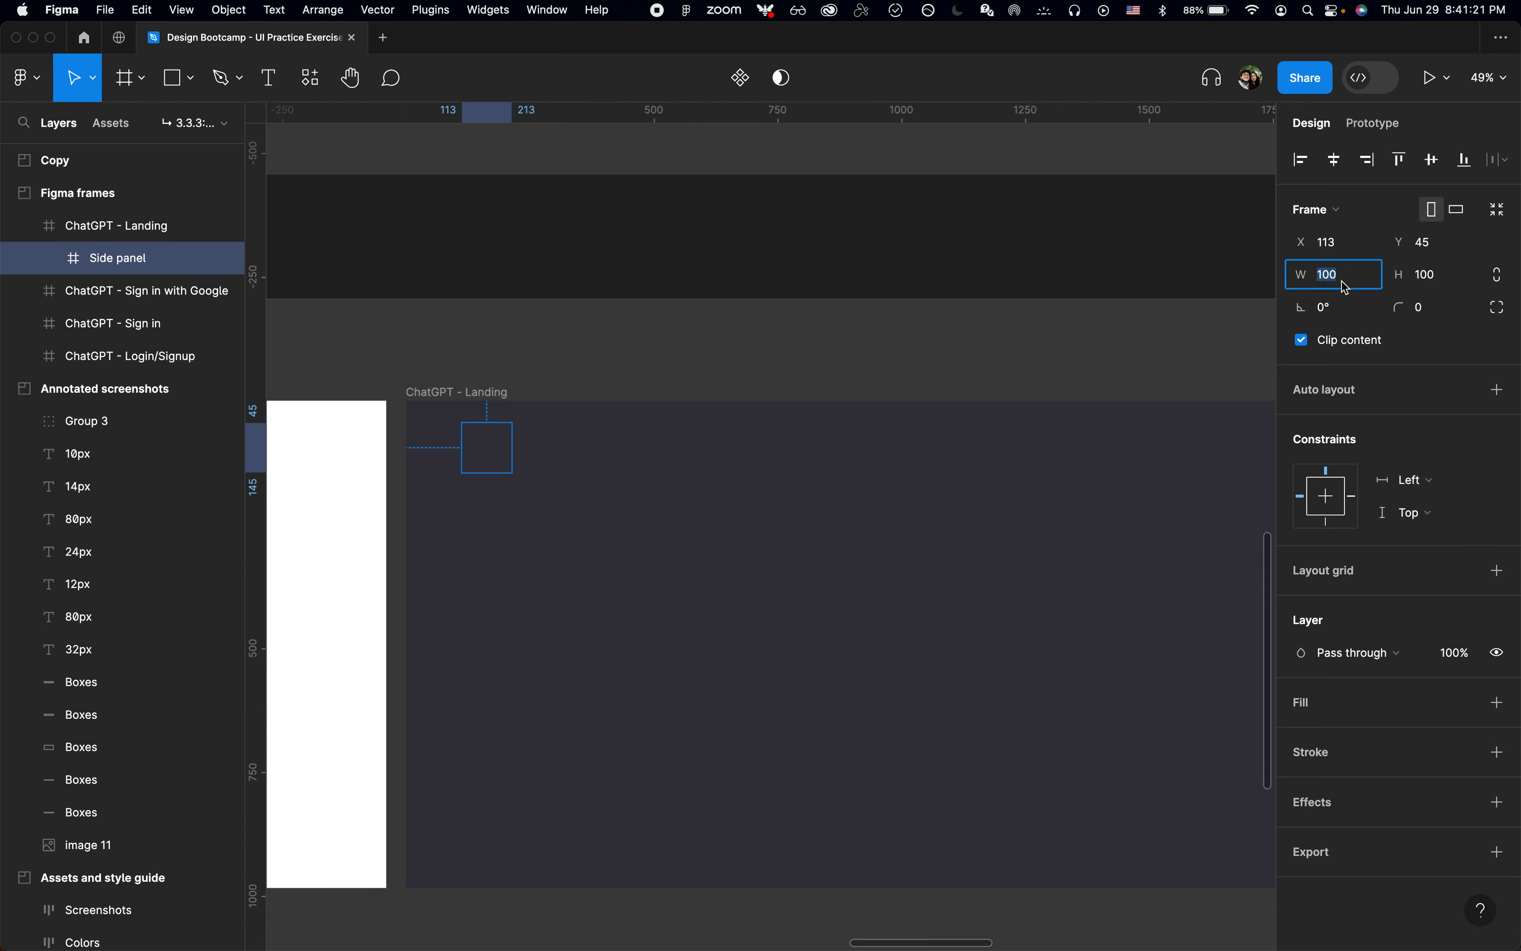
text(260)
key(Return)
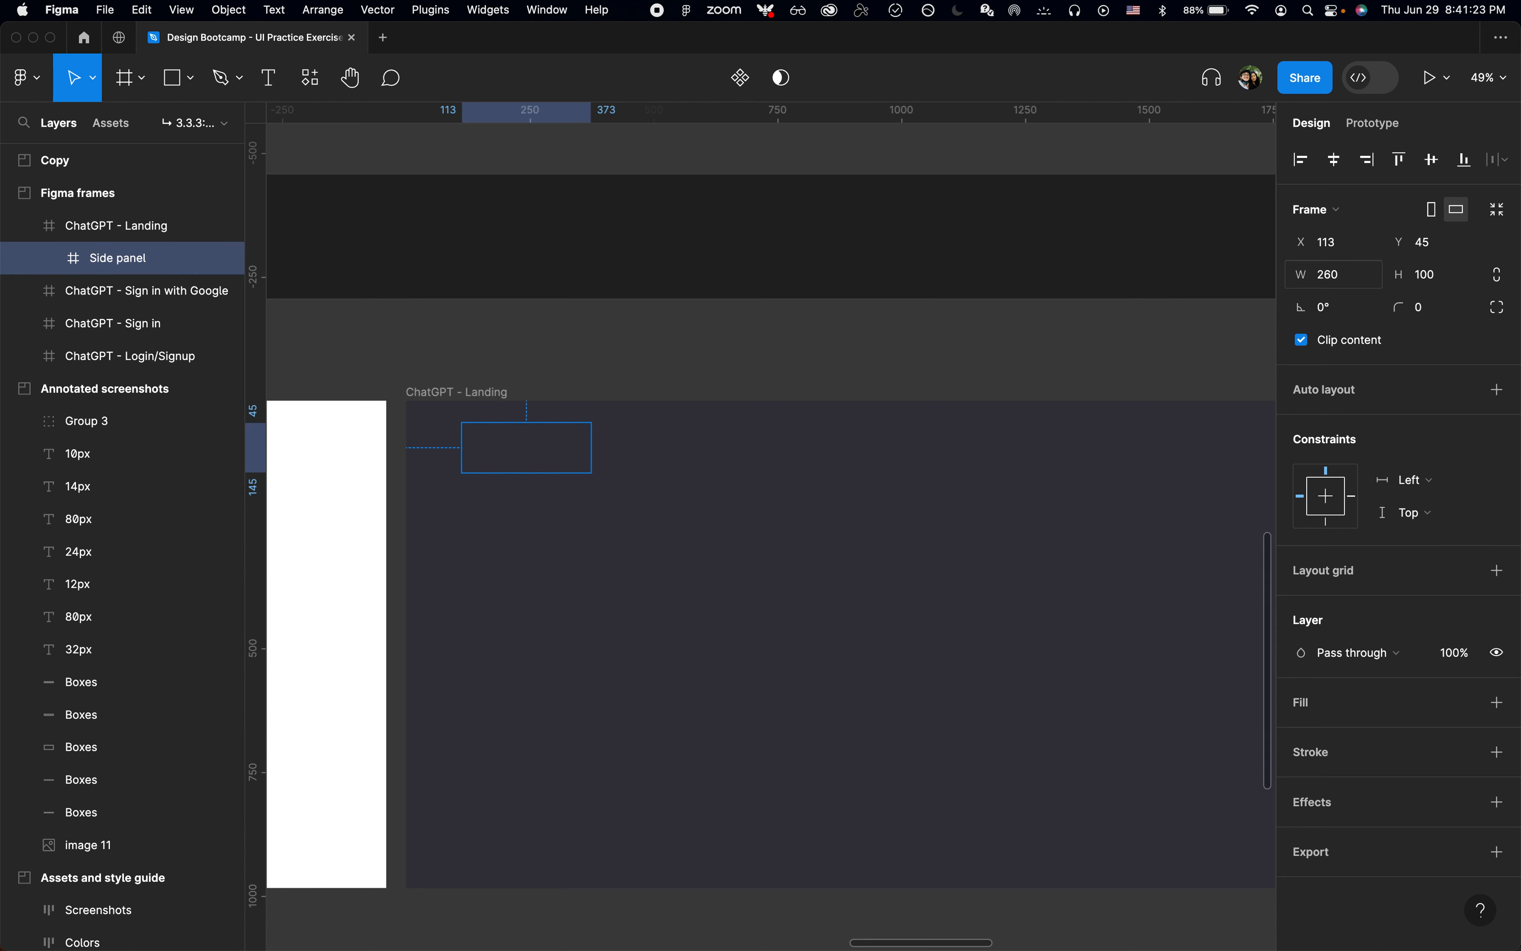
key(alt+a)
key(alt+w)
key(shift+2)
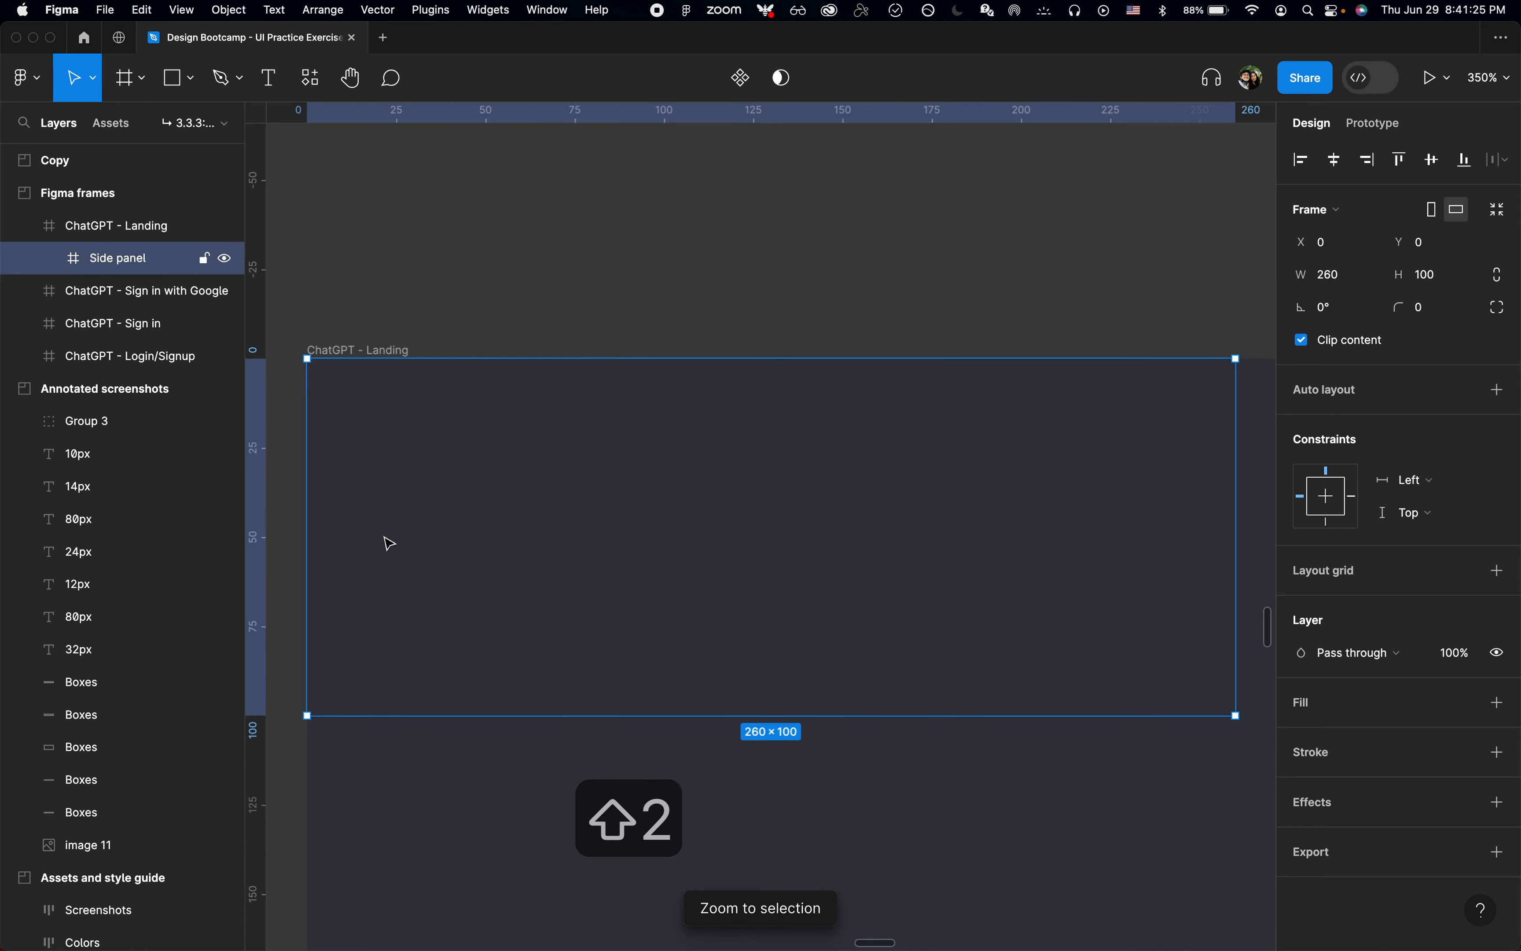
Step: Align the Side panel to the landing frame's bottom edge and return it to the left and top edges
scroll(527, 464, down, 10)
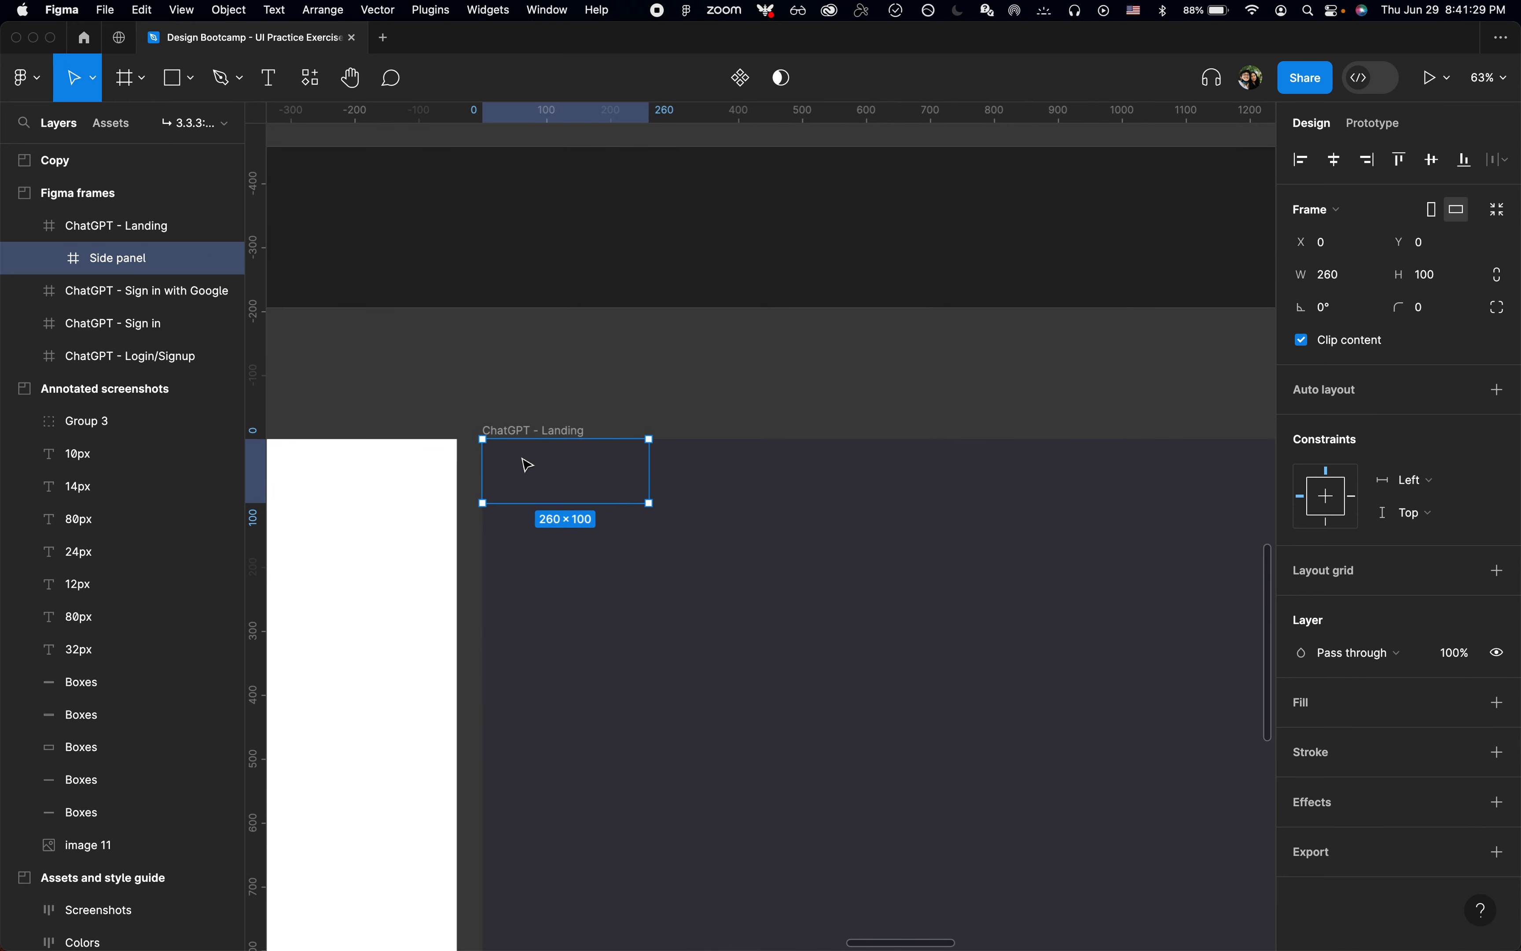
key(alt+s)
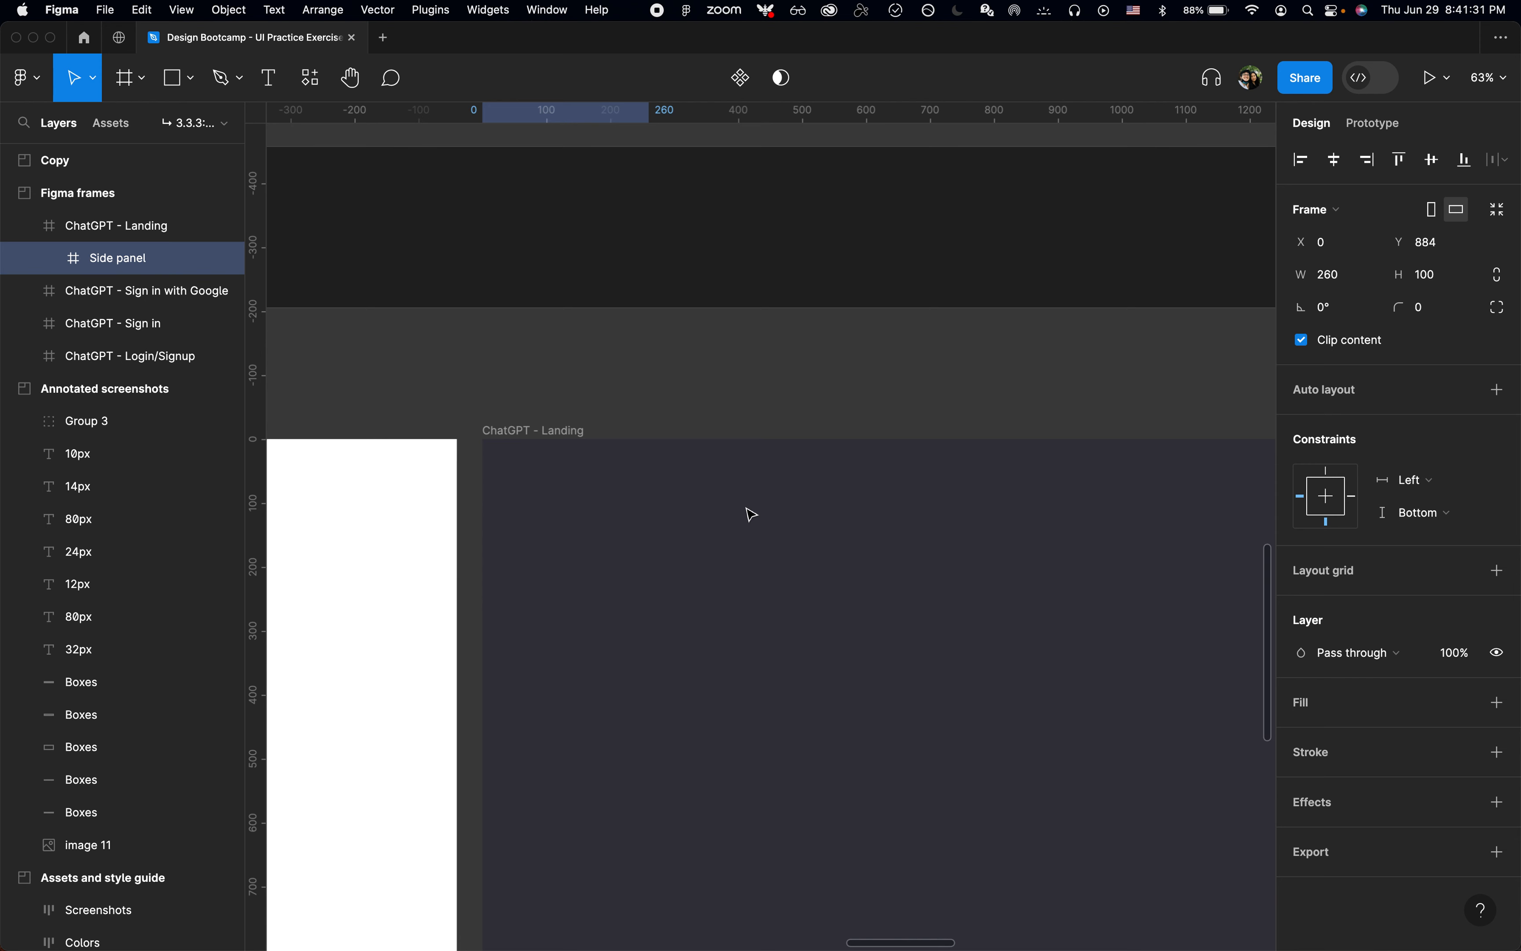
key(alt+a)
key(alt+w)
Step: Apply the Off Black color style to the Side panel's fill
scroll(752, 514, down, 2)
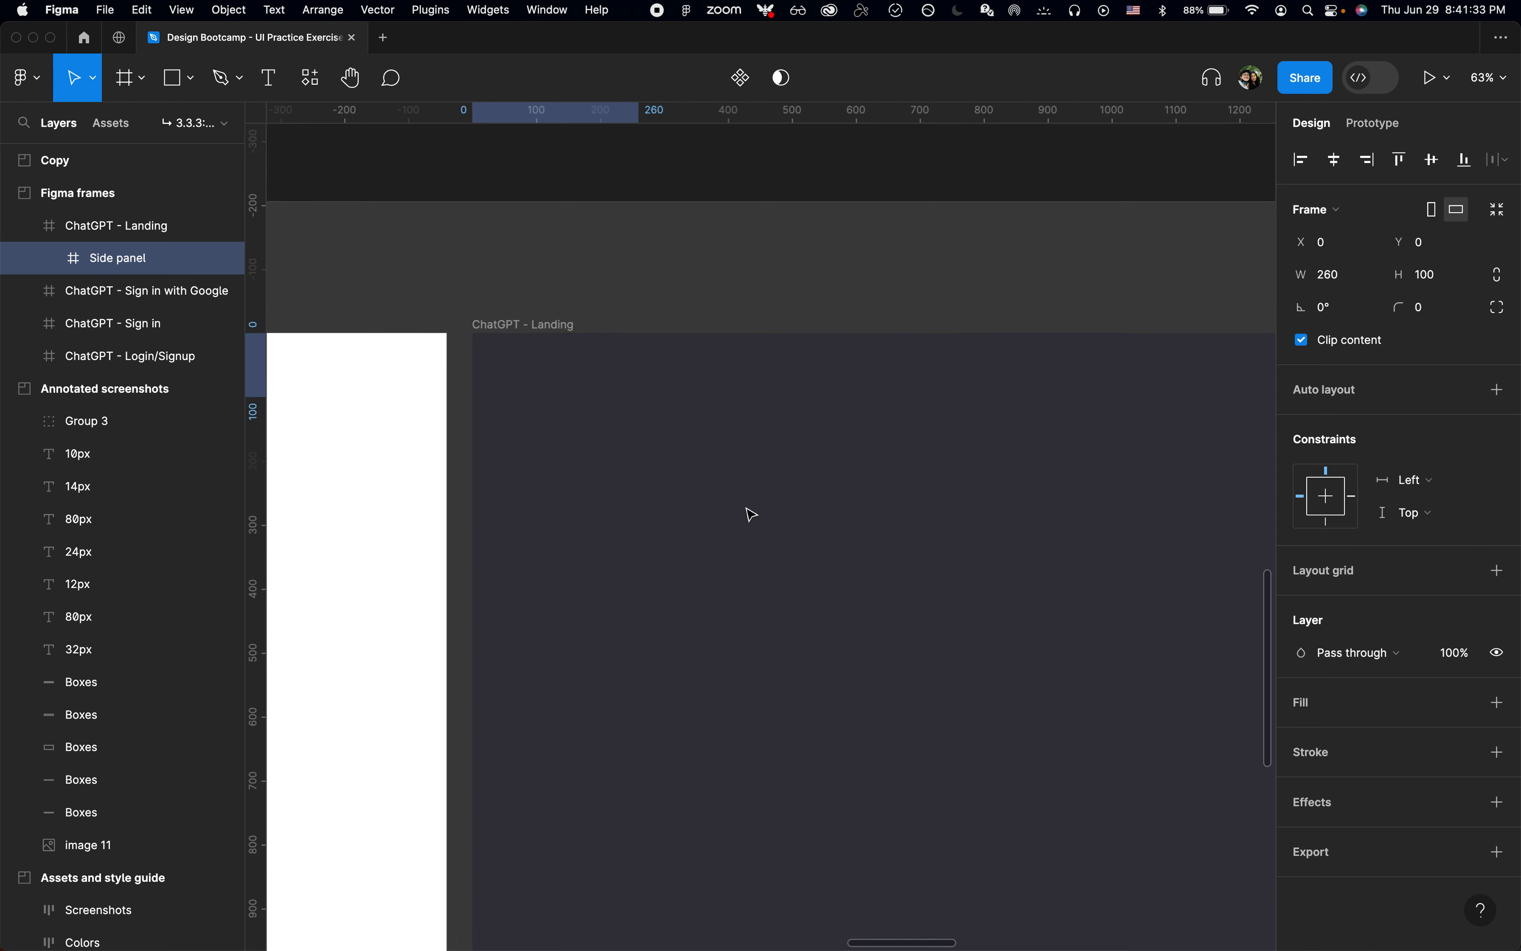
scroll(746, 508, down, 1)
scroll(662, 578, down, 4)
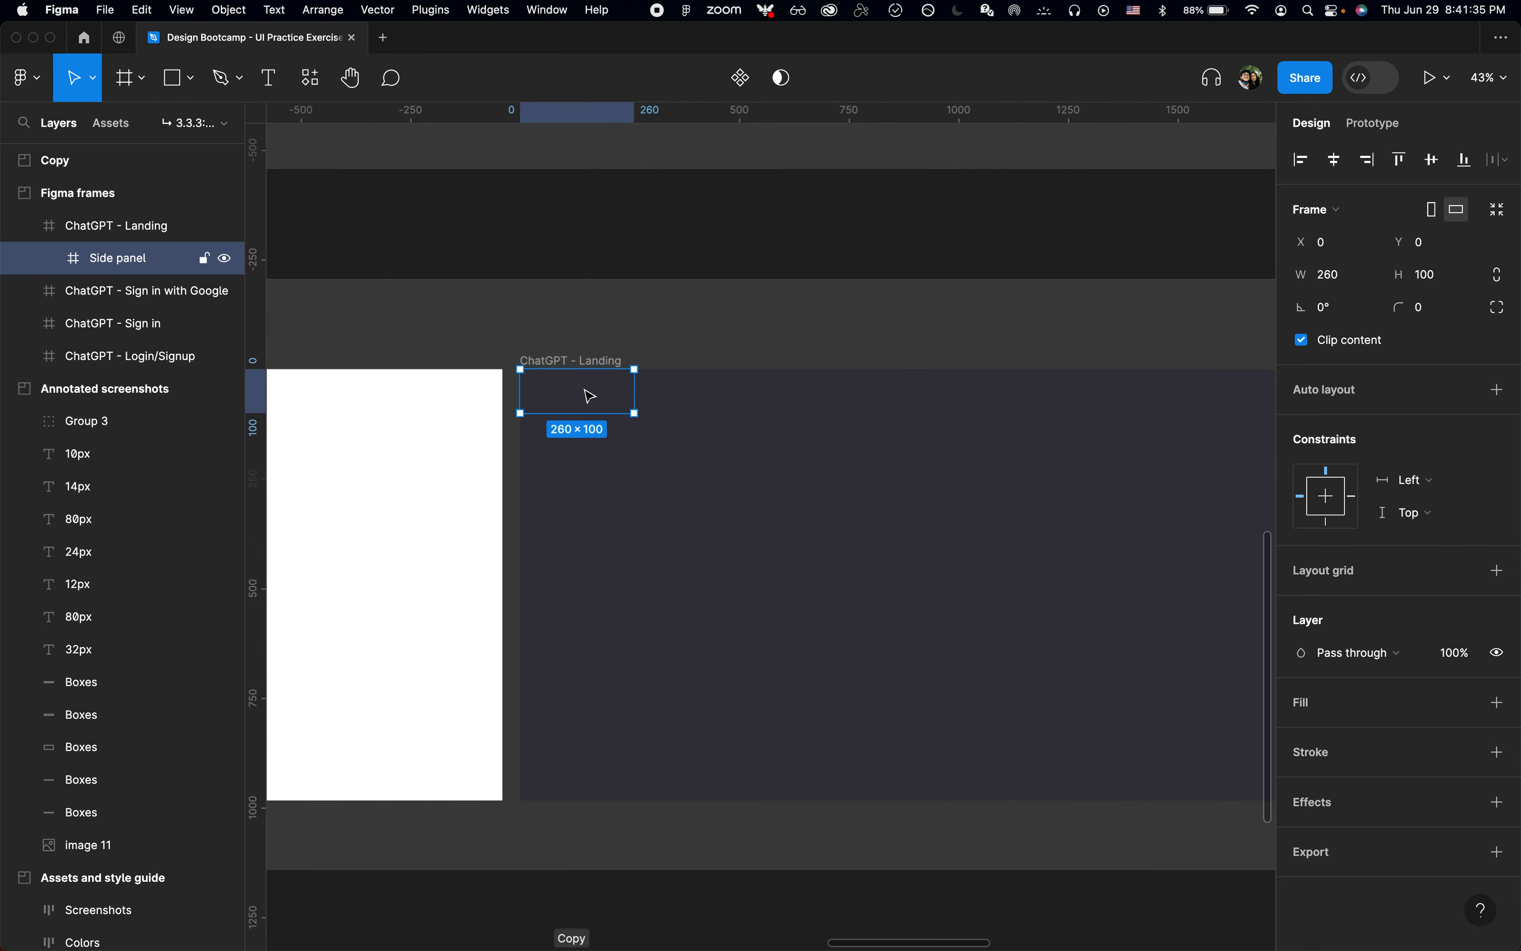
click(1471, 702)
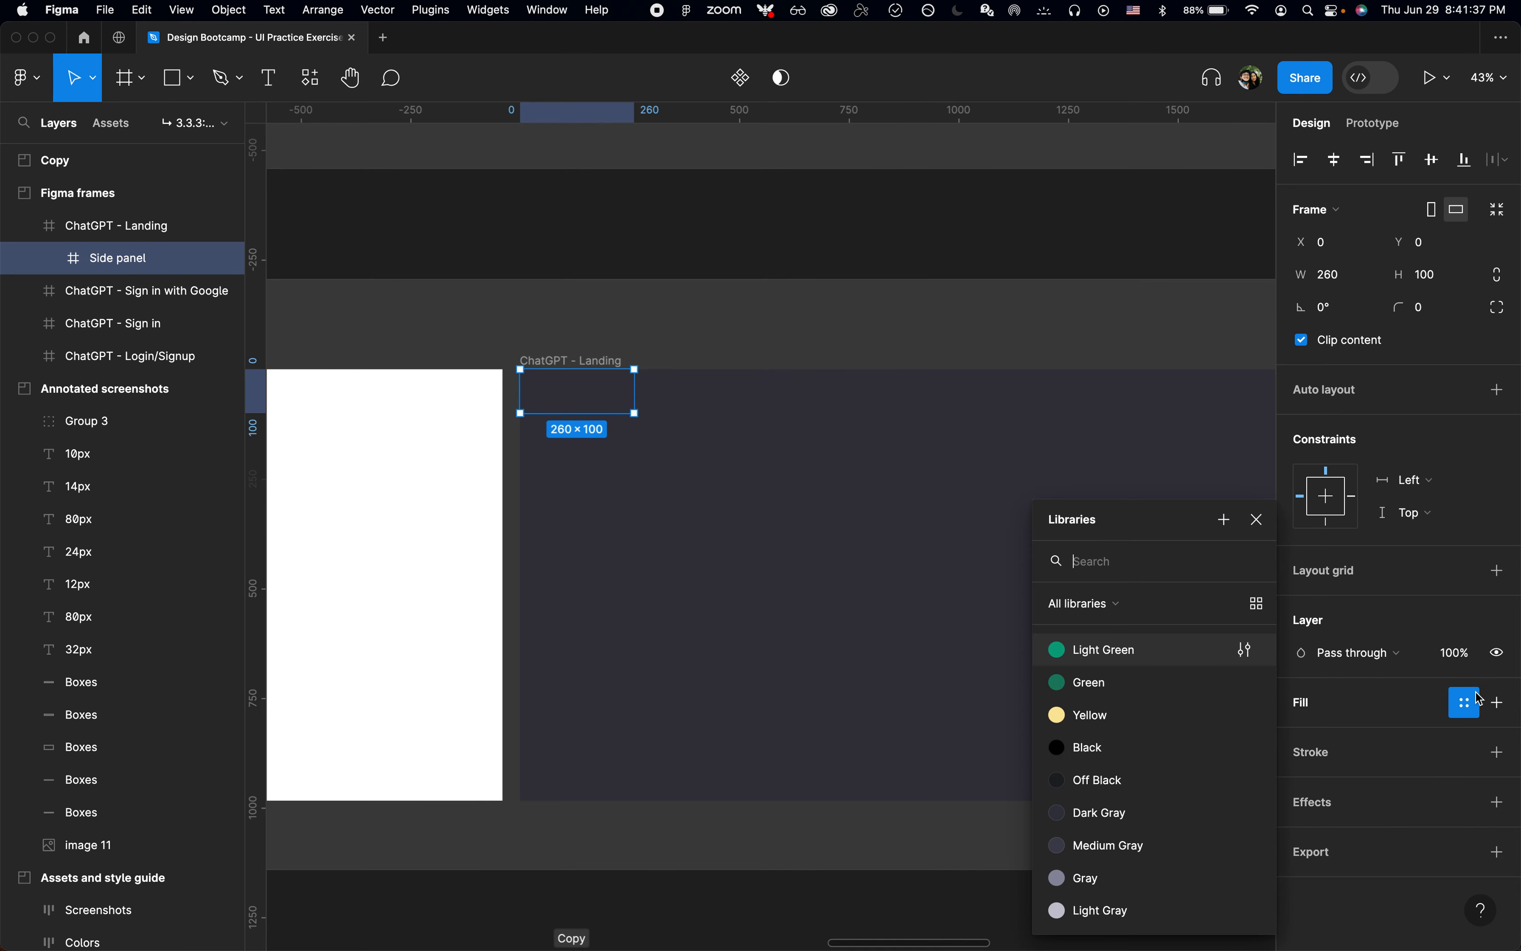
click(1171, 779)
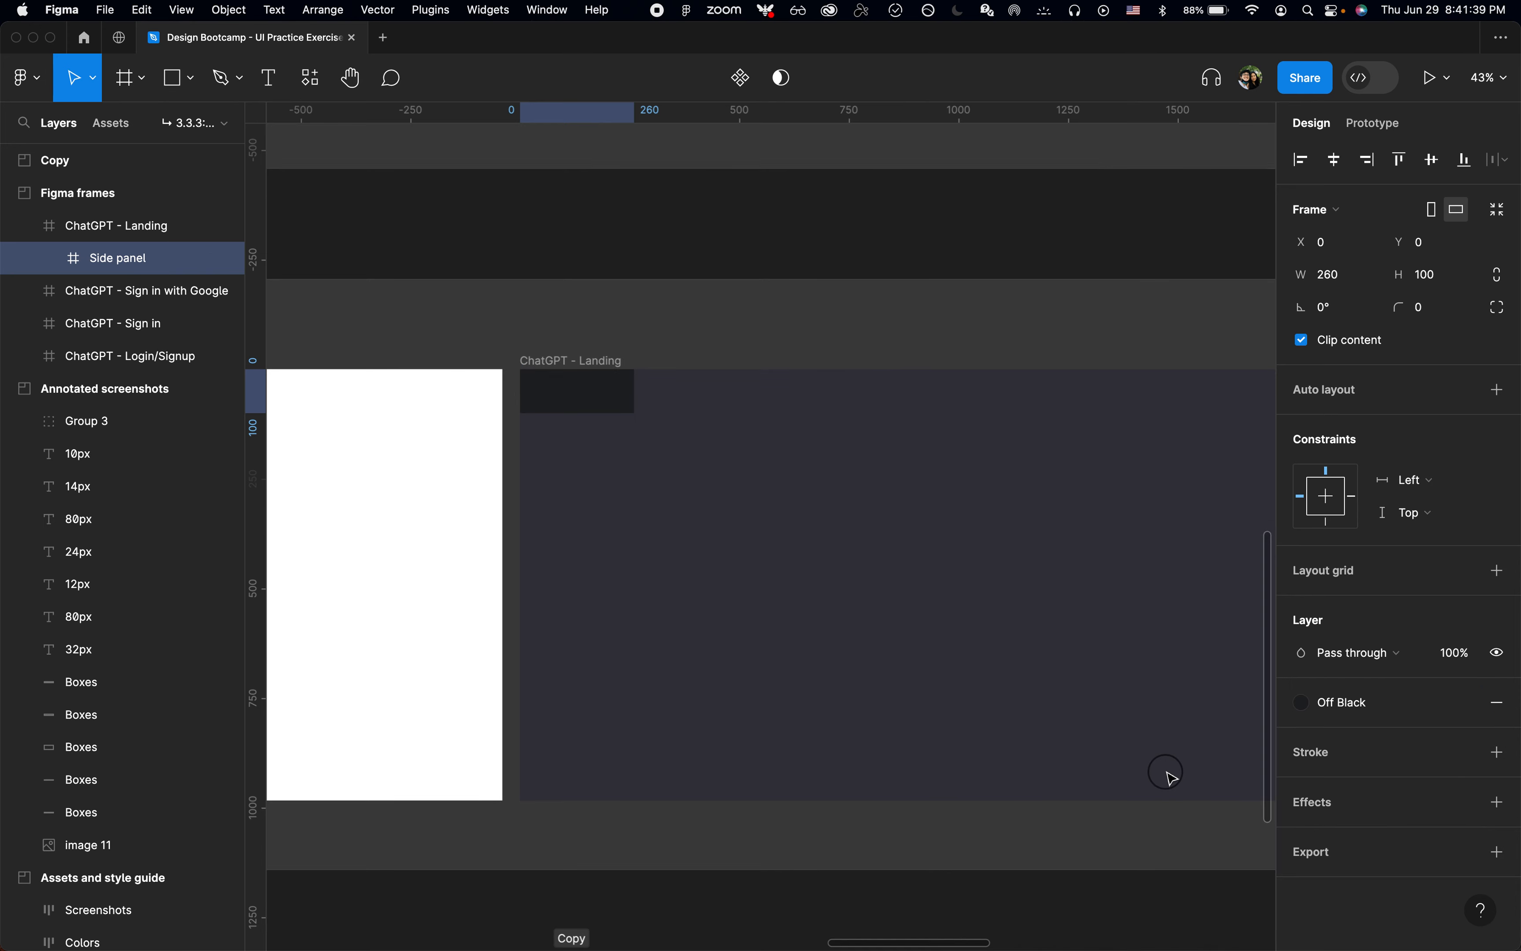
Step: Stretch the Side panel down to the landing frame's full height of 984 and set its vertical constraint to Top and bottom
scroll(707, 466, up, 8)
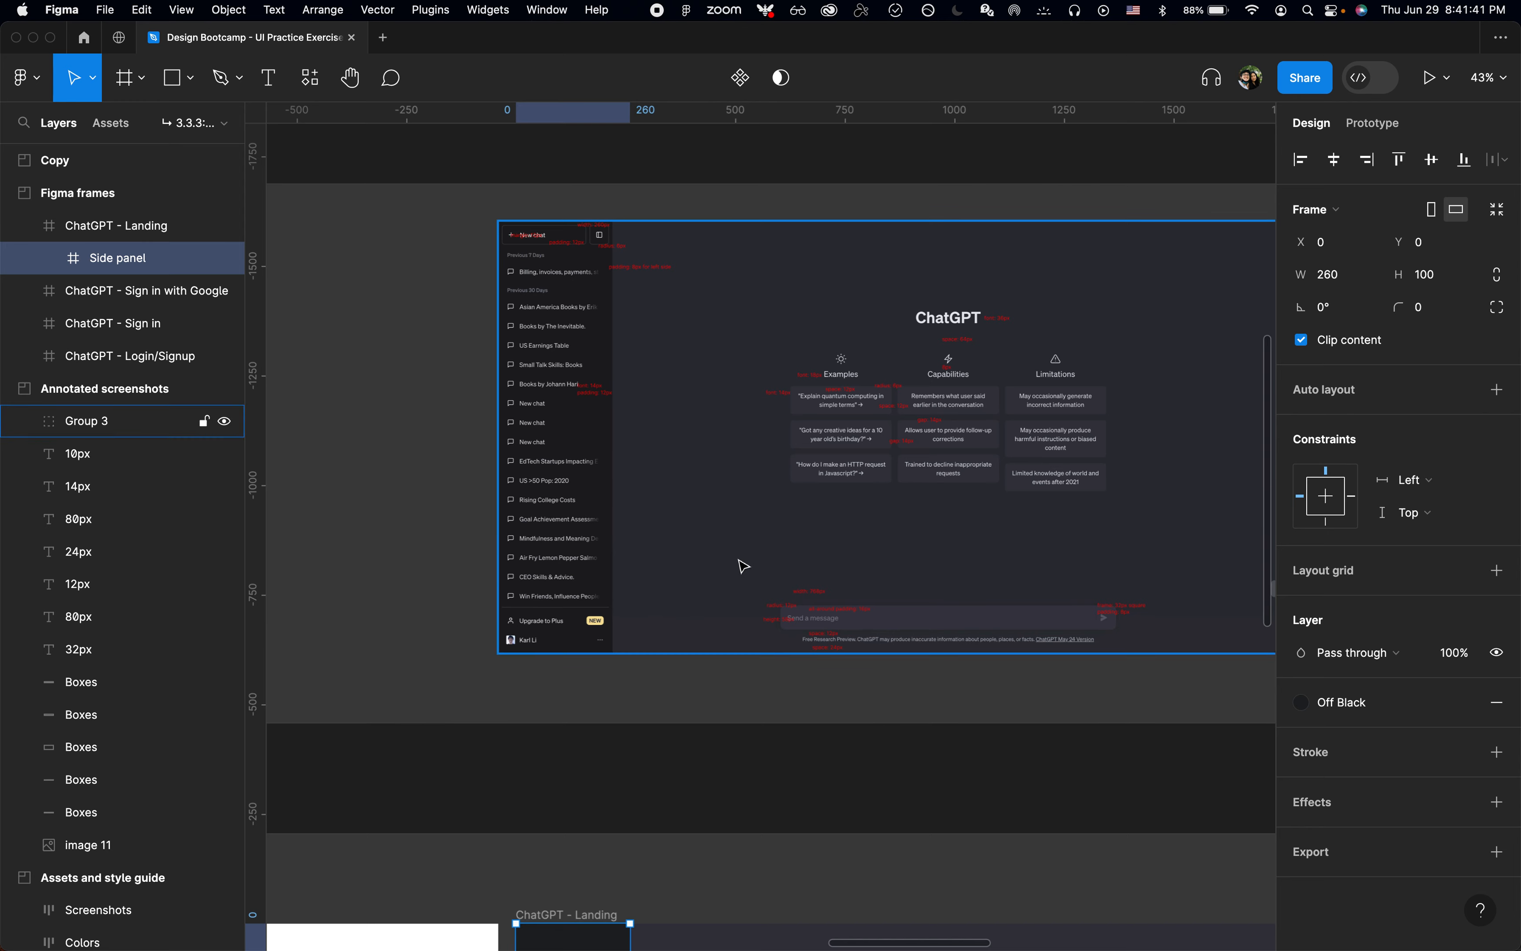
scroll(738, 569, down, 6)
scroll(677, 612, down, 5)
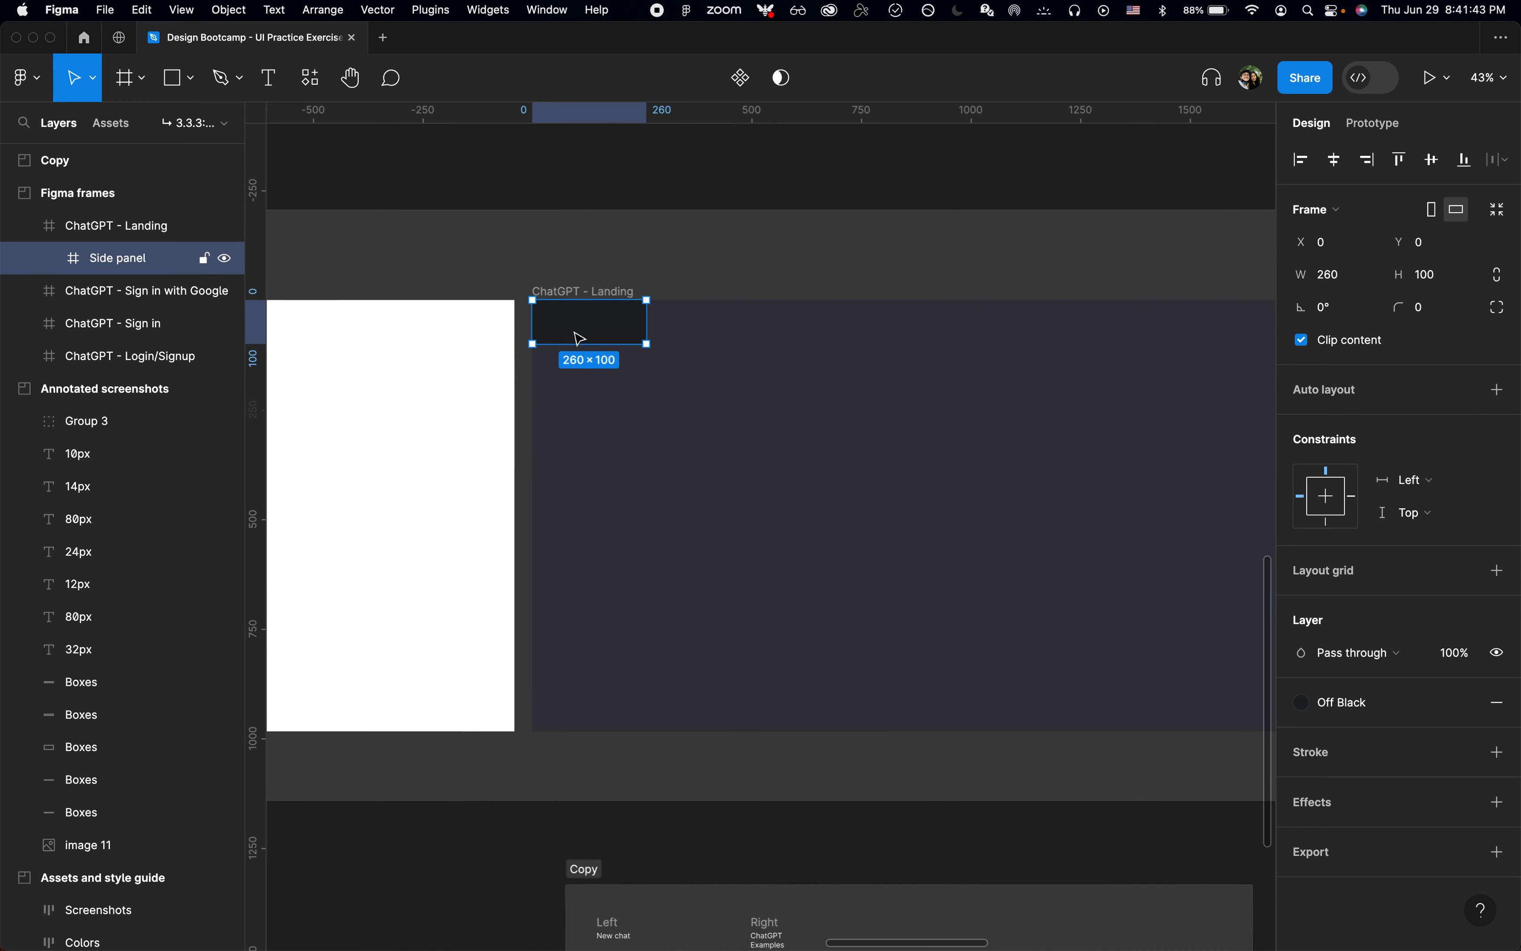
drag(577, 436, 590, 740)
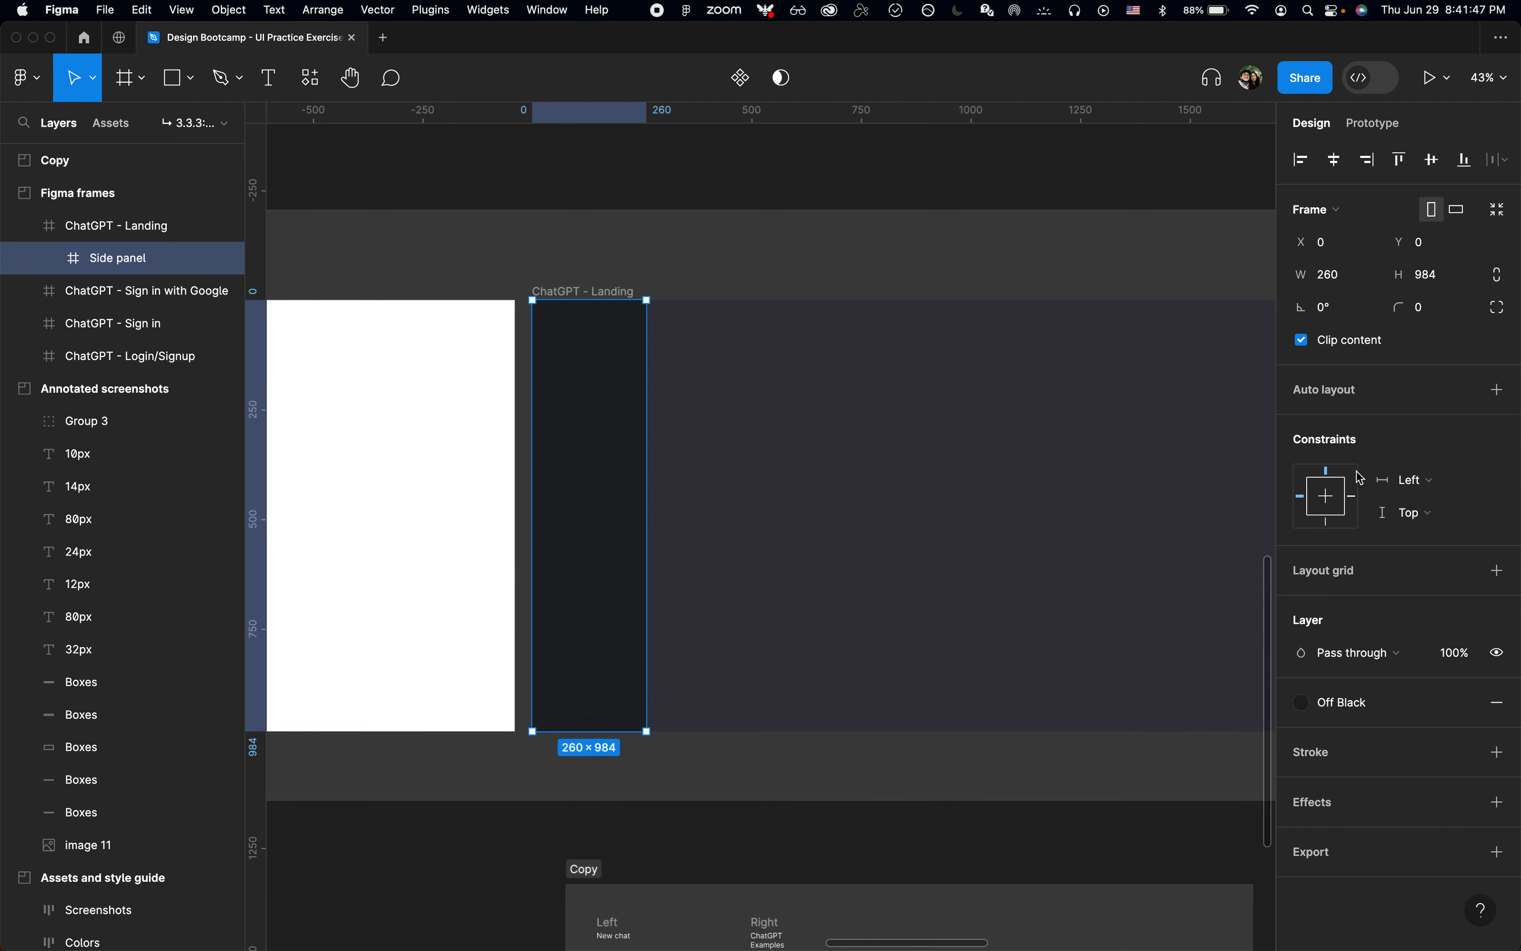
click(1405, 507)
click(1416, 562)
Step: Test the Side panel's constraint by resizing the ChatGPT - Landing frame from its lower edge, and restore and deselect the frame
click(823, 283)
click(667, 393)
drag(799, 731, 831, 729)
click(629, 397)
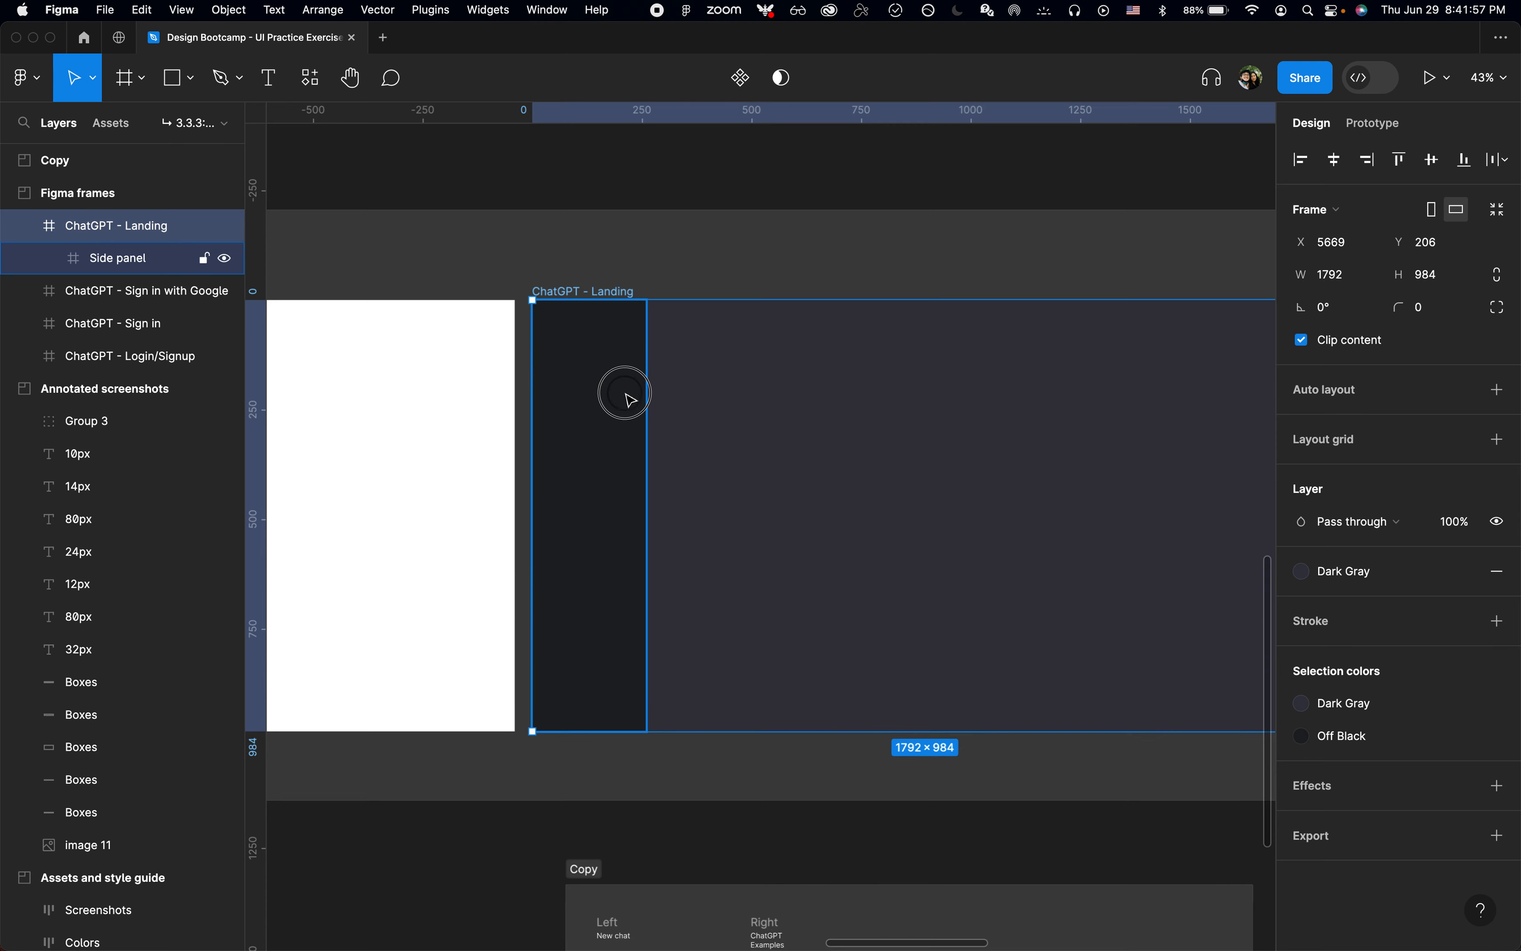
click(798, 239)
scroll(799, 241, down, 5)
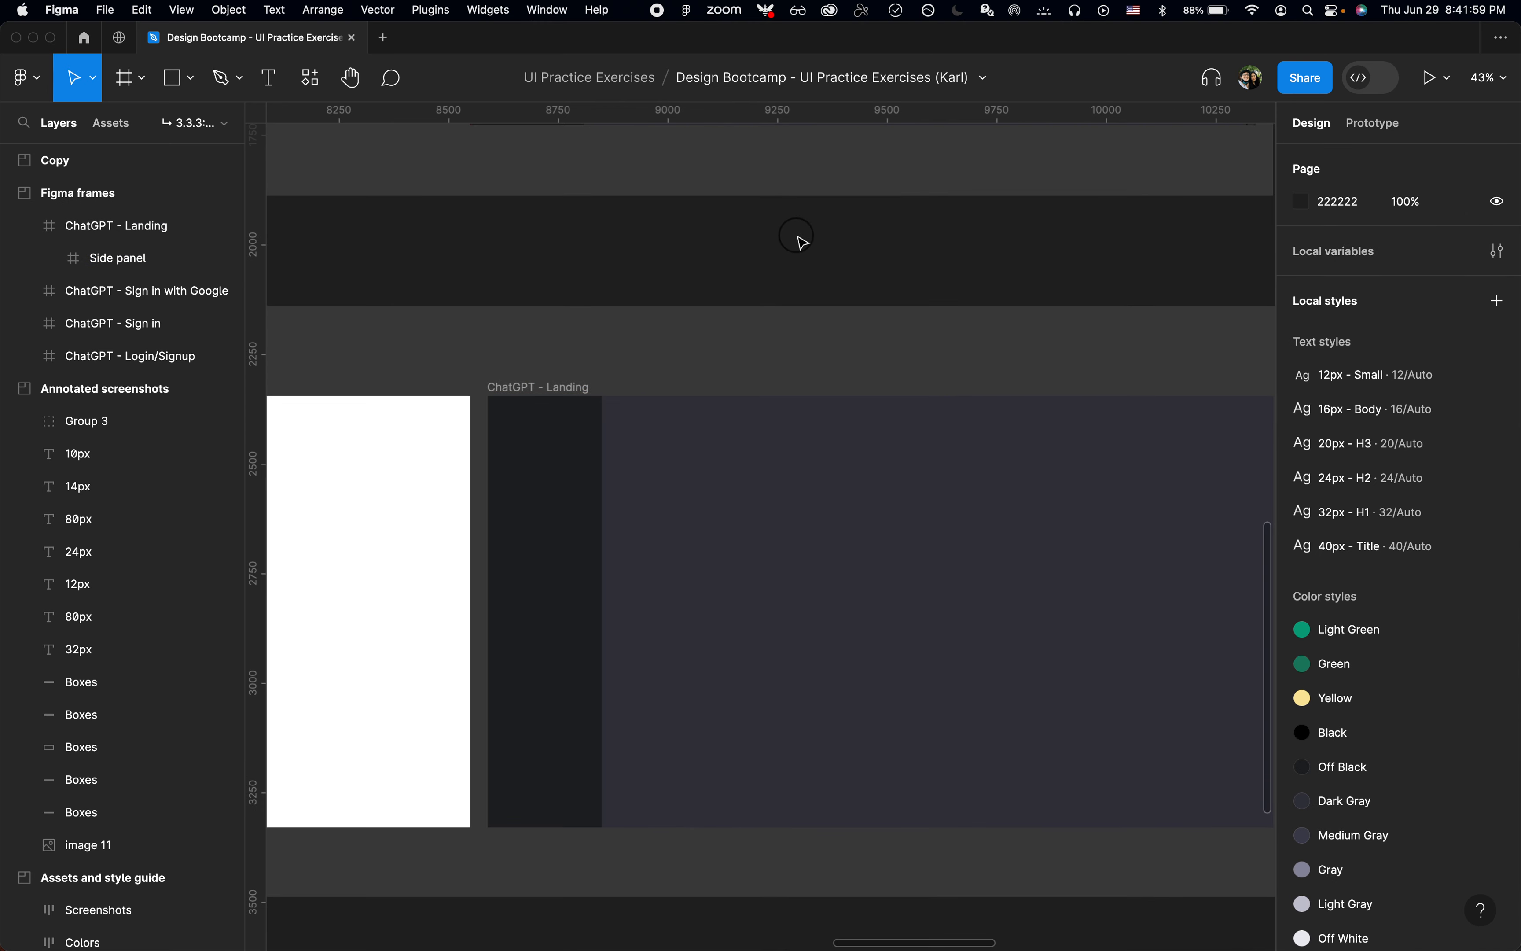
Step: Detach the Off Black style from the Side panel's fill and sample the color 1D1E20 from the annotated screenshot's sidebar
scroll(803, 243, up, 5)
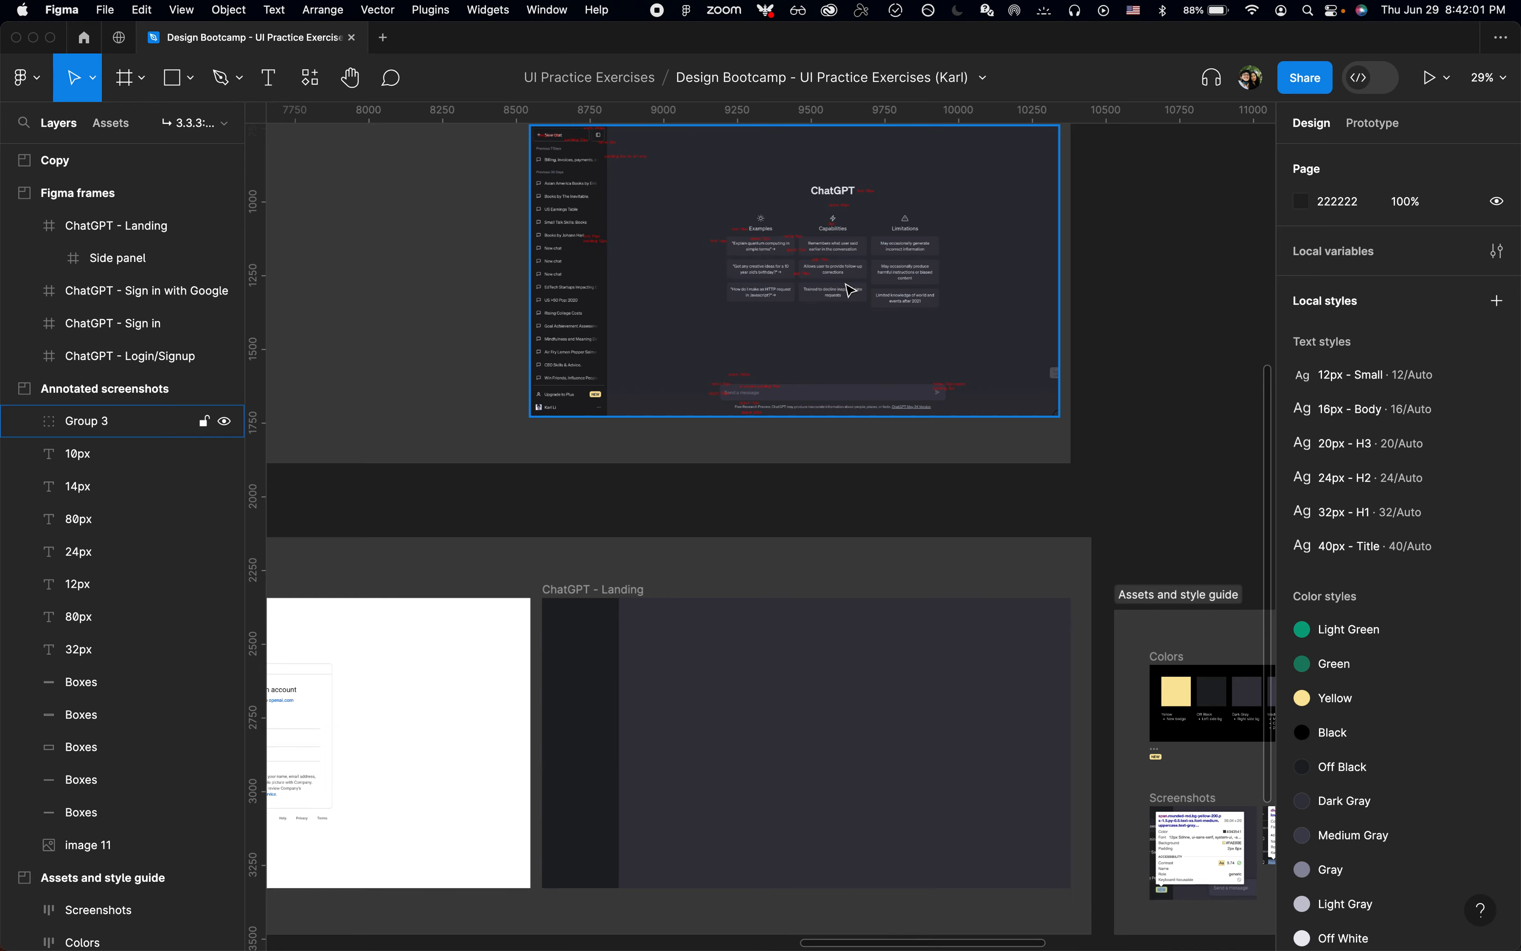
scroll(818, 497, up, 2)
click(481, 589)
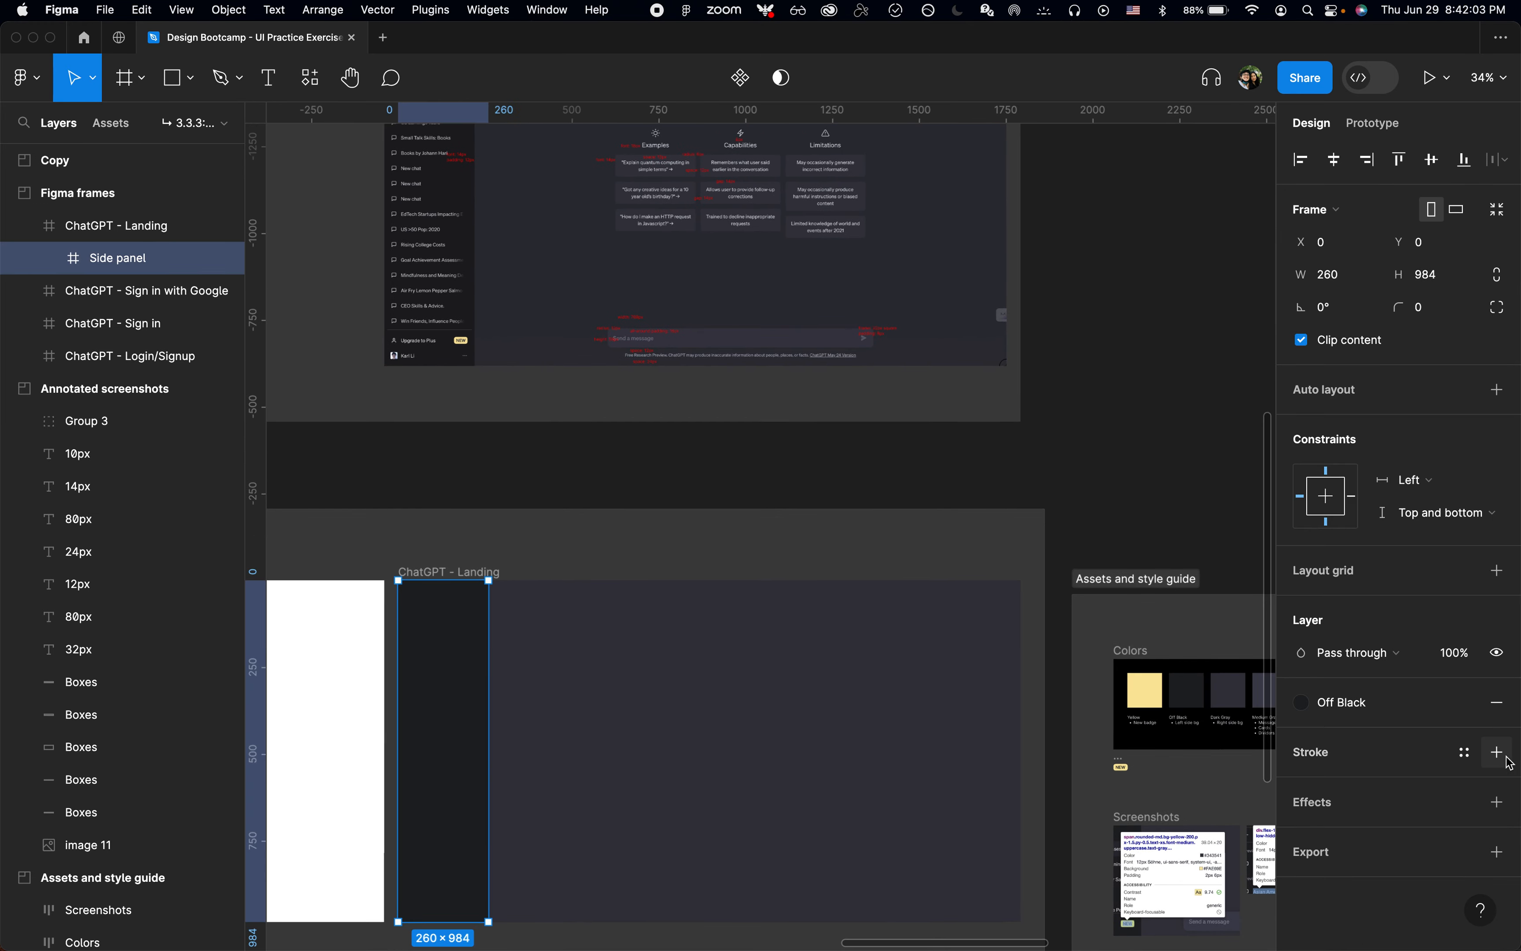
click(1343, 713)
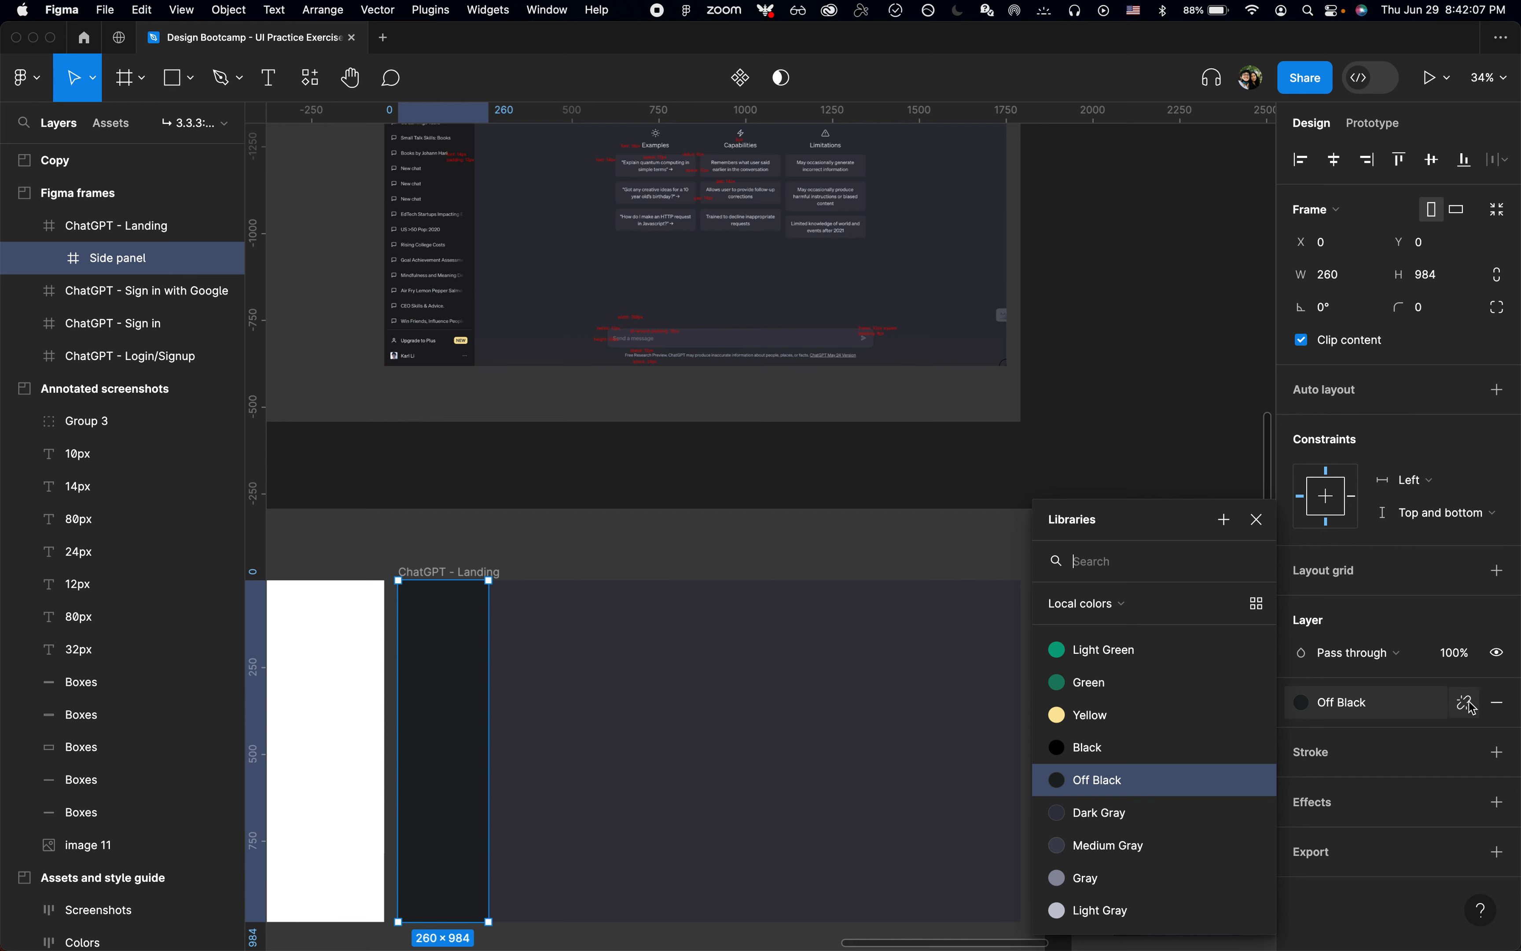
click(1469, 704)
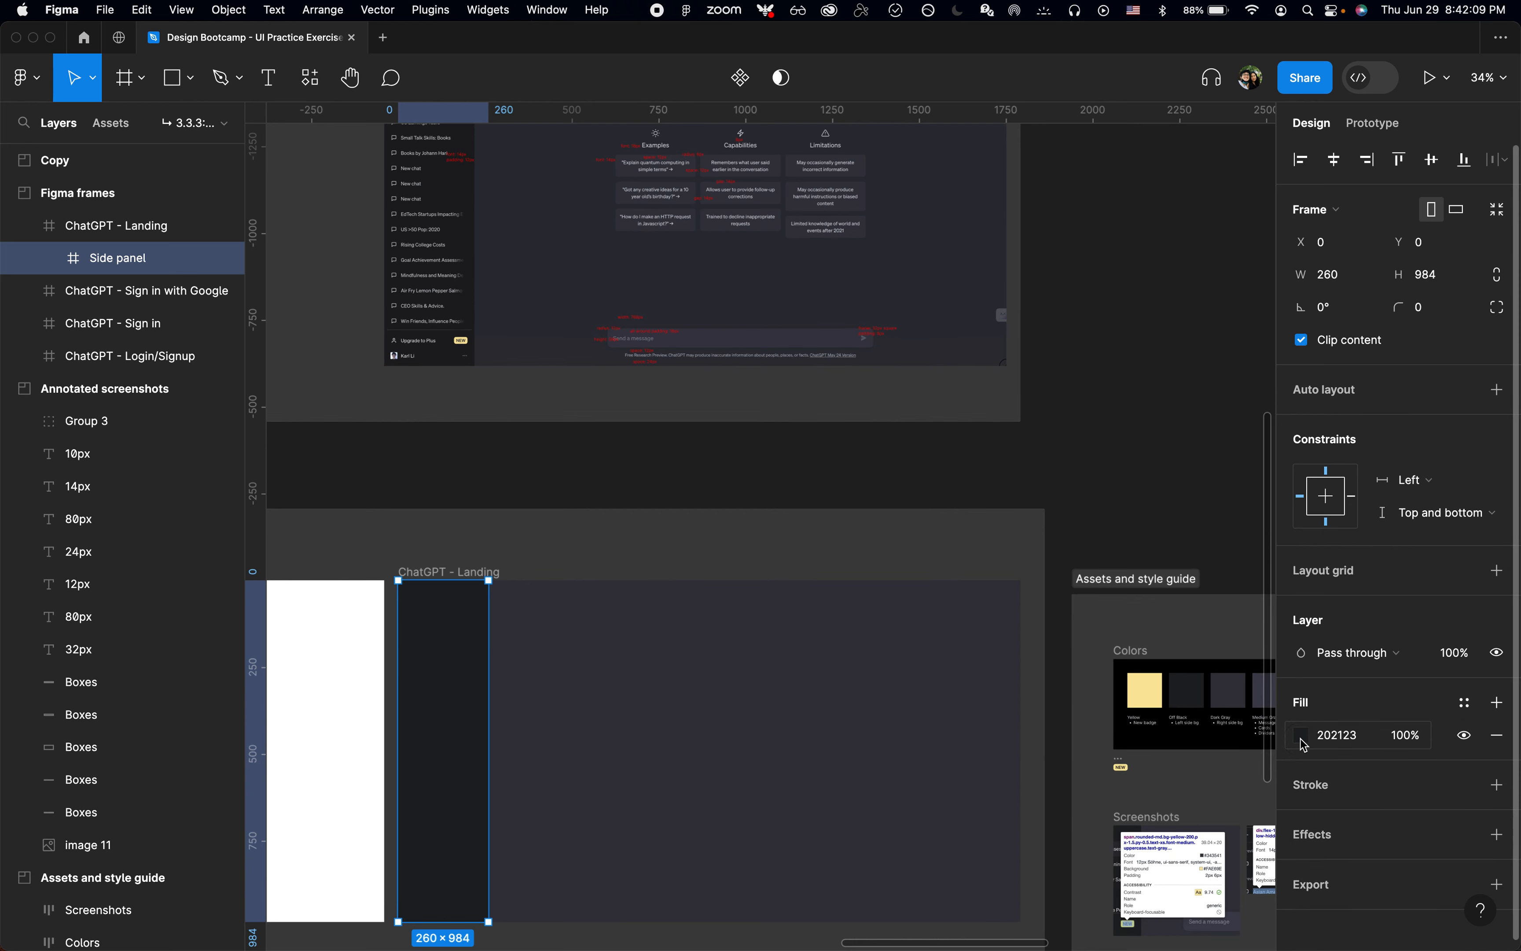
click(1302, 741)
click(1061, 715)
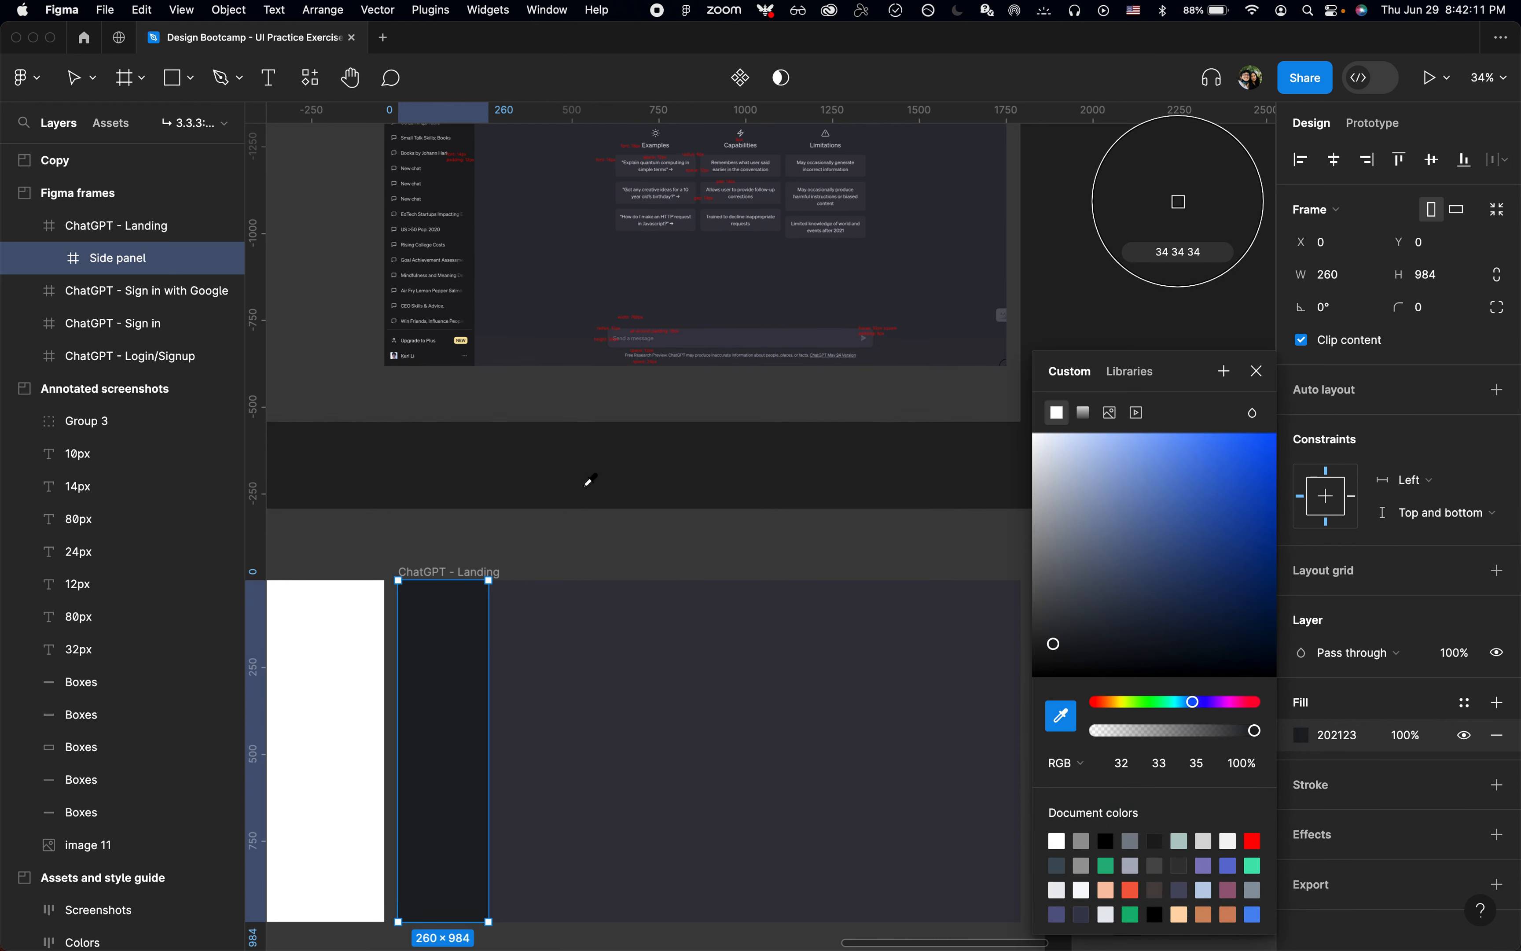
click(452, 351)
click(1255, 373)
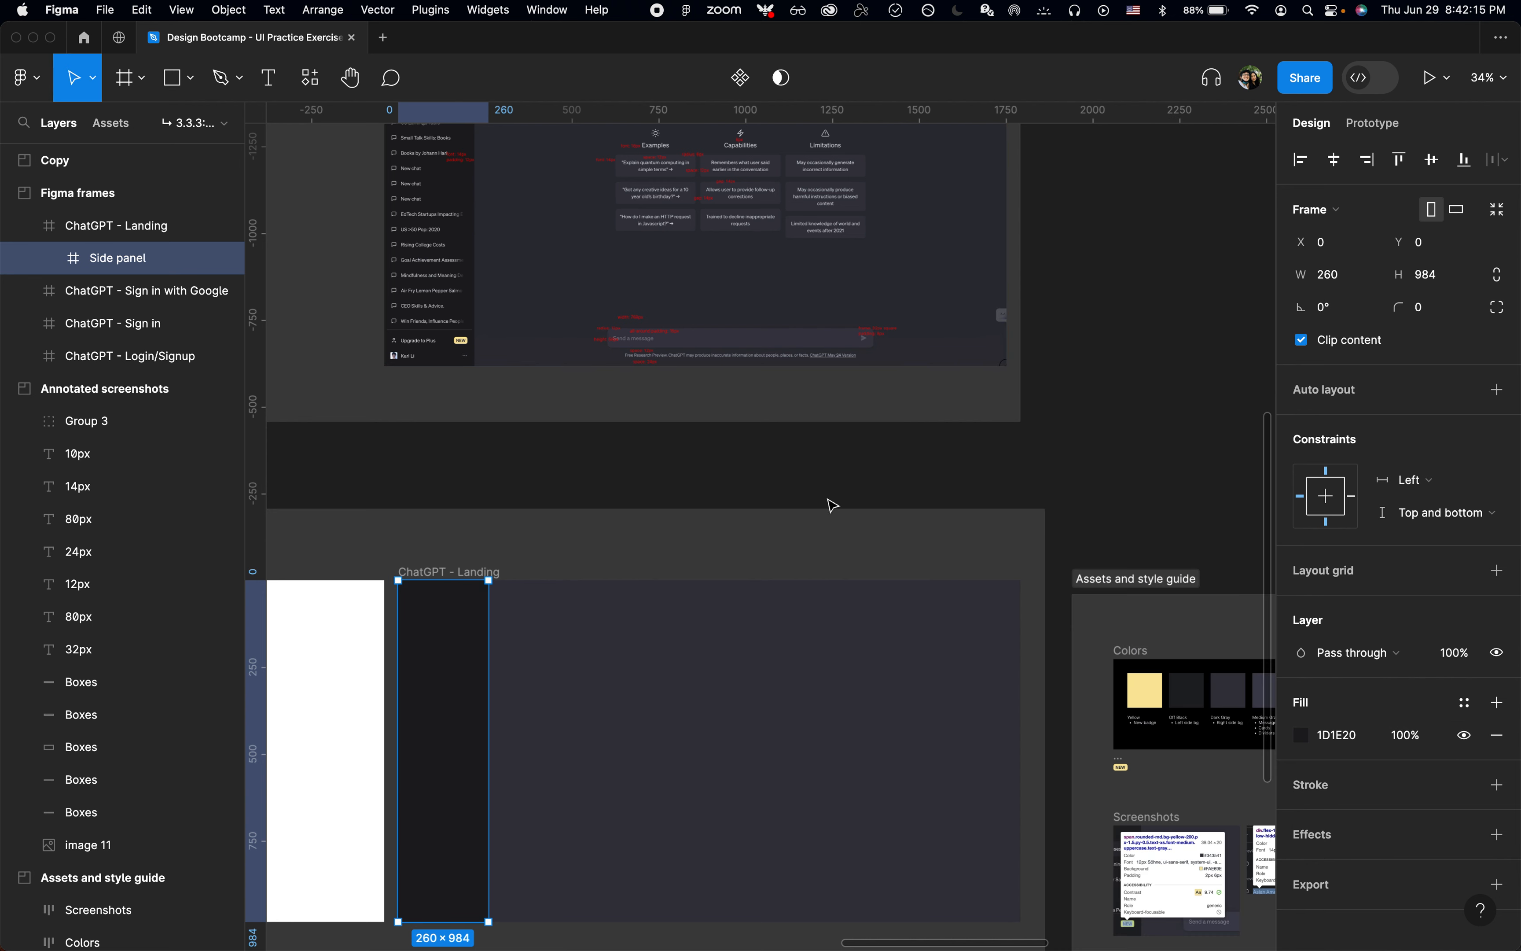
Step: Undo and redo the sampled fill to compare the colors, and reapply the Off Black style to the Side panel
key(super+z)
key(super+shift+z)
key(super+shift+z)
key(super+z)
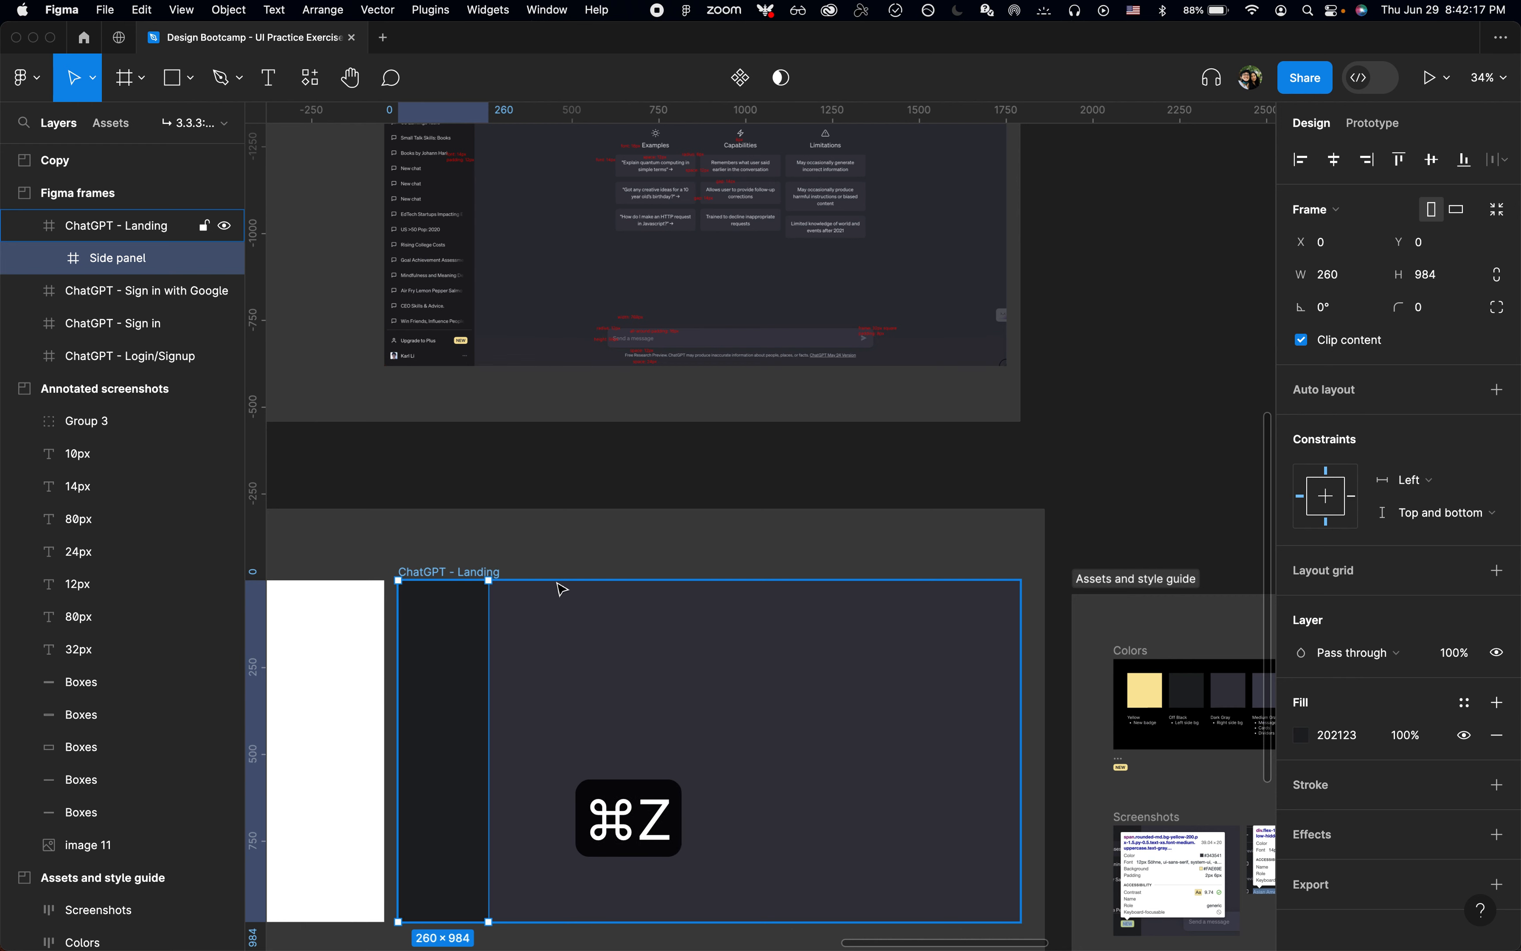
click(1454, 696)
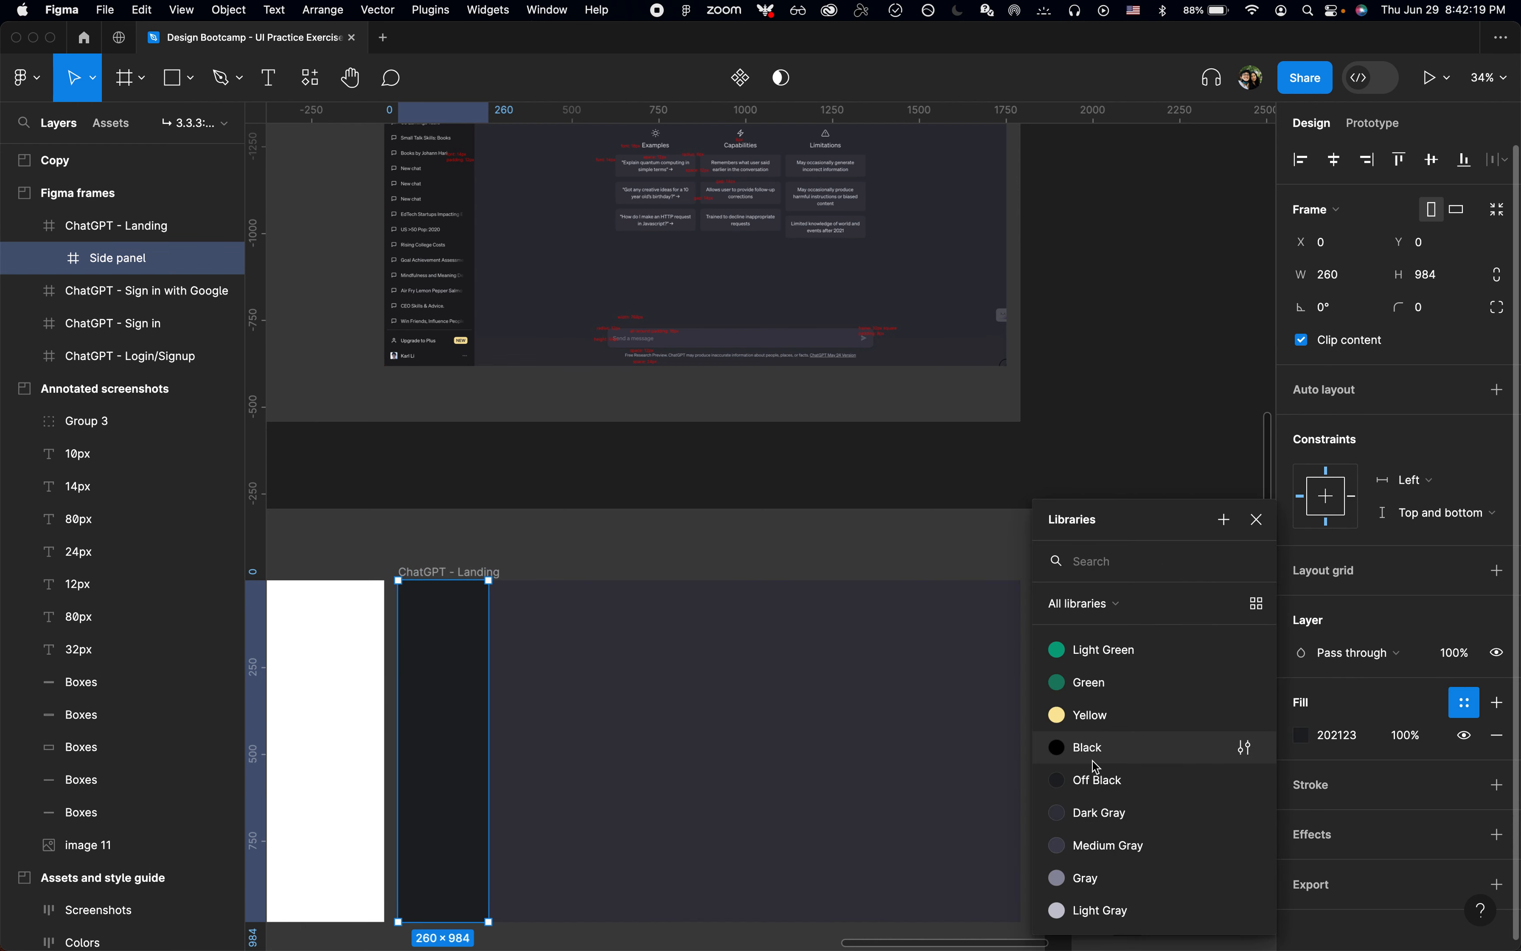
click(1097, 779)
click(719, 522)
Step: Hide the interface and examine the font and spacing notes around the ChatGPT title on the annotated screenshot
scroll(717, 519, up, 5)
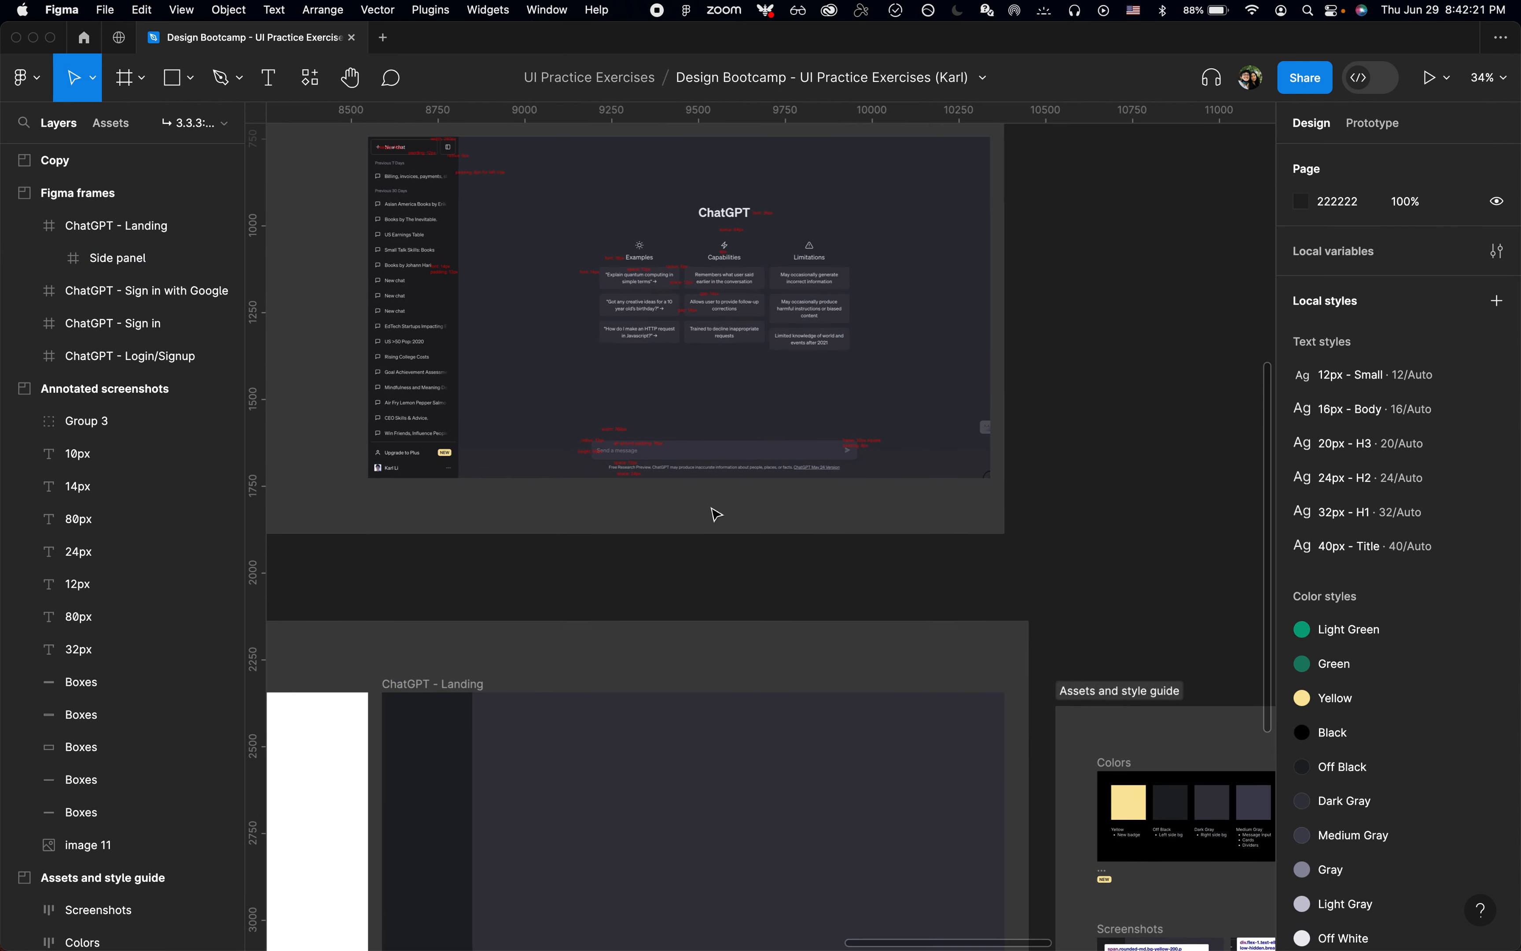
scroll(717, 515, up, 1)
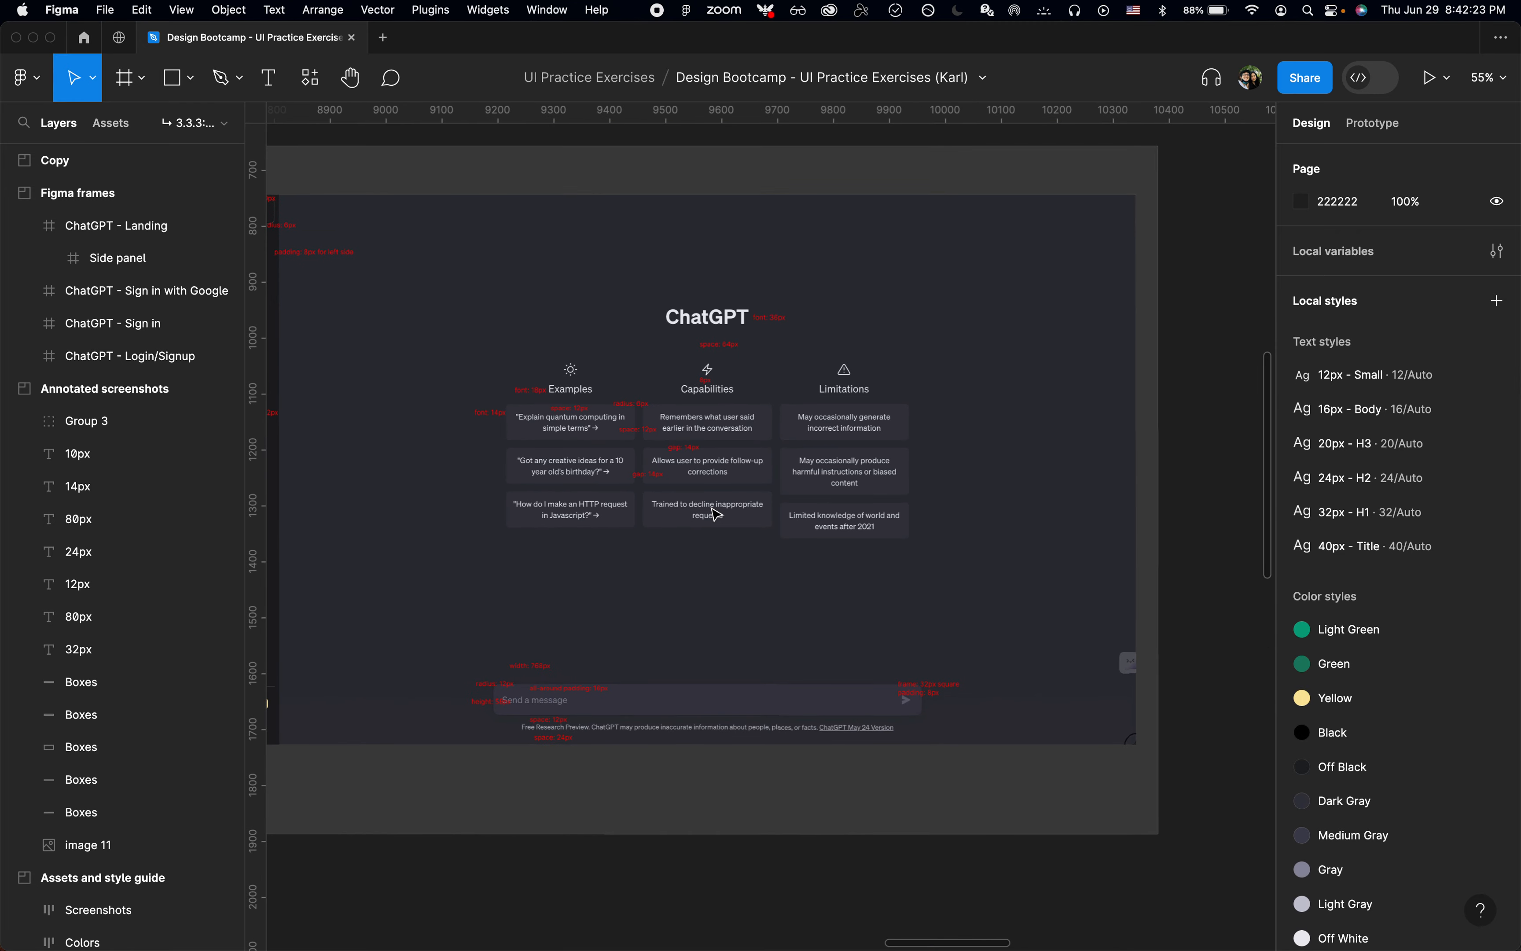
click(719, 333)
key(super+period)
scroll(720, 332, up, 4)
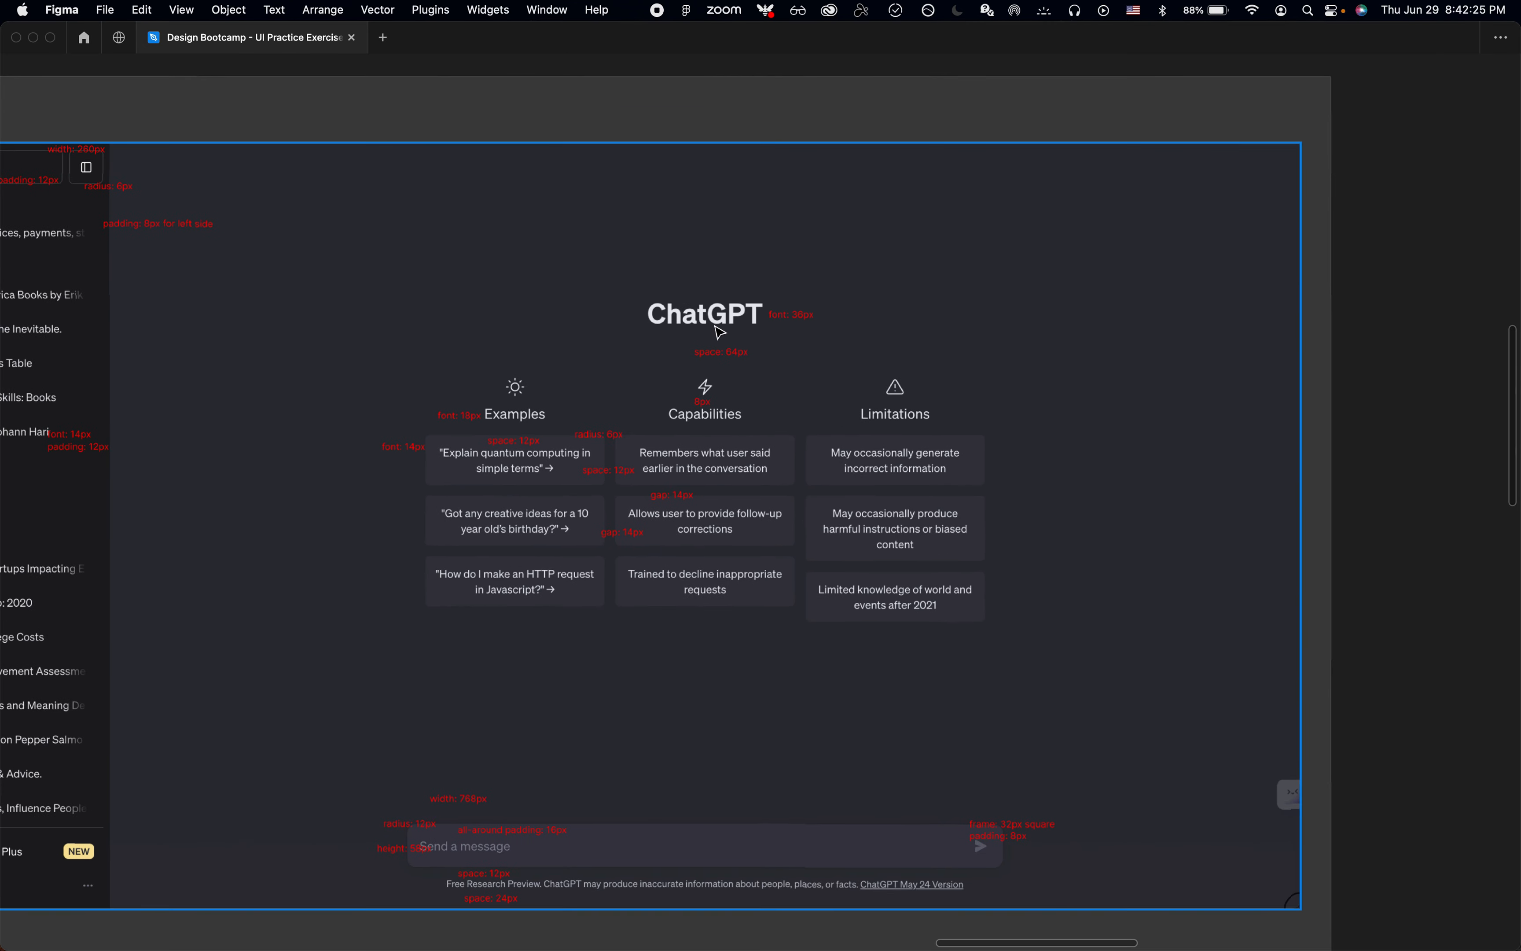
Step: Copy the word ChatGPT from the first text block of the Right column in the Copy section
scroll(697, 334, down, 5)
scroll(696, 332, down, 10)
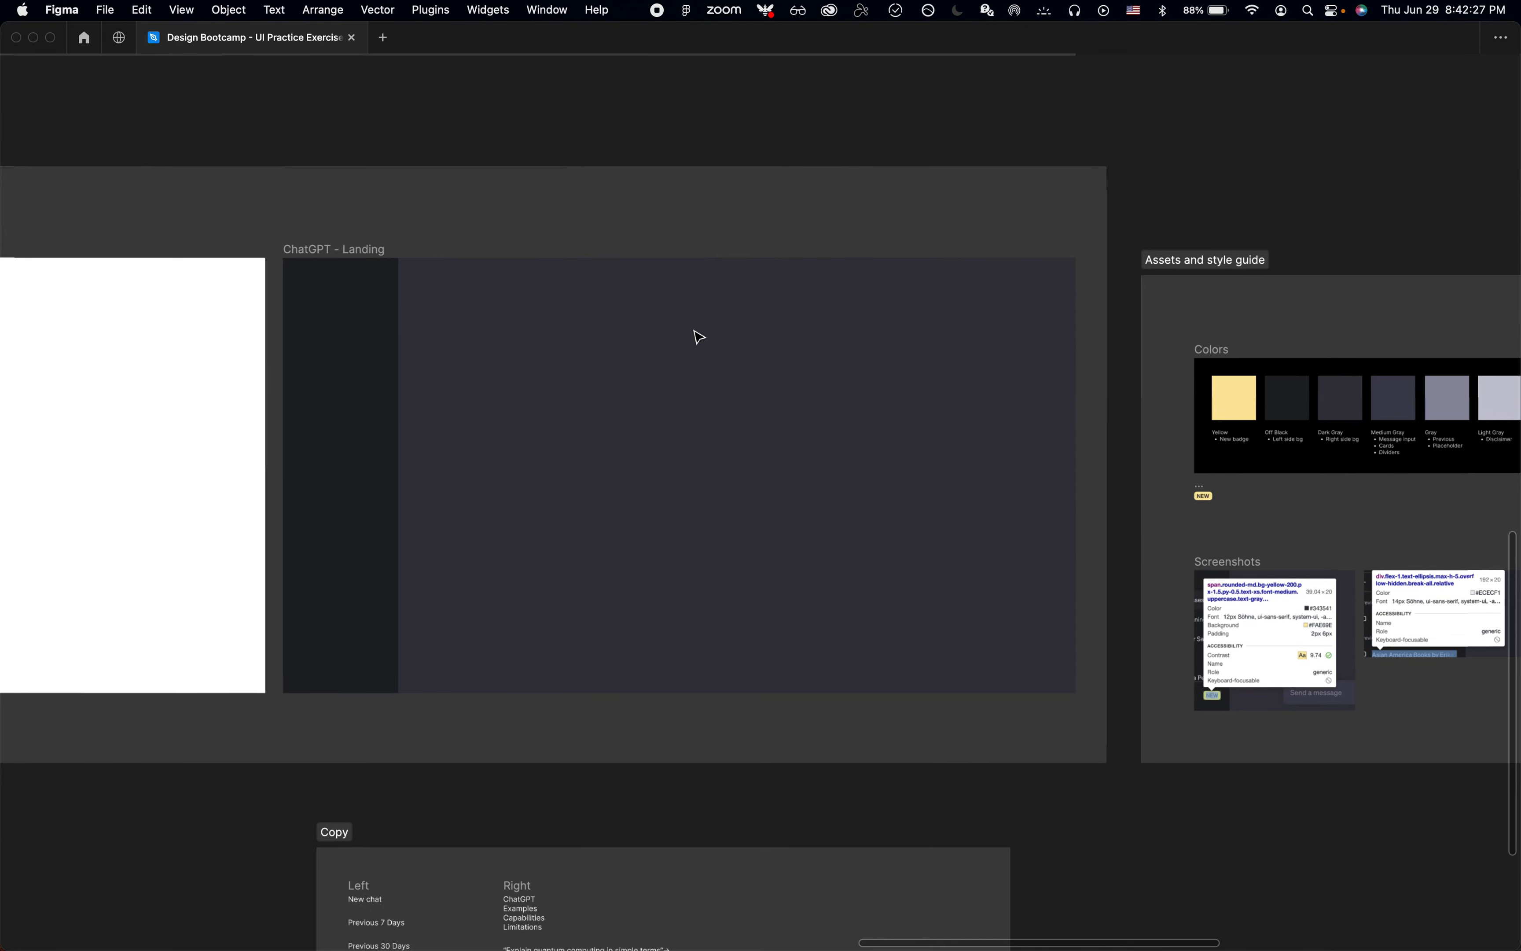
scroll(696, 333, down, 8)
scroll(523, 665, up, 5)
click(596, 350)
scroll(596, 351, up, 5)
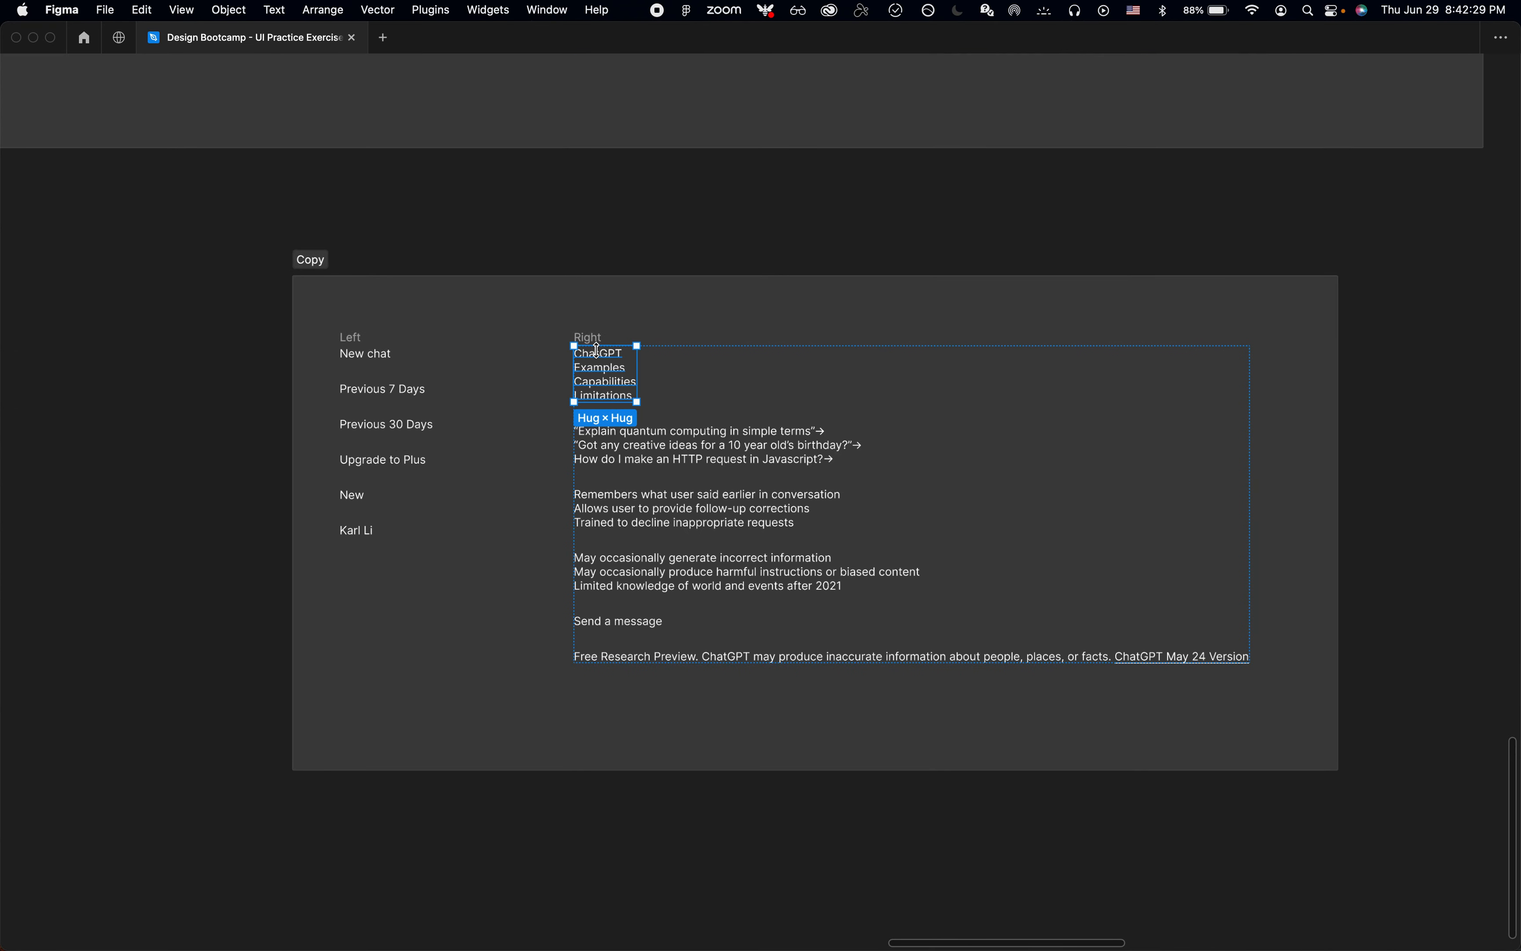
key(Return)
key(Left)
key(shift+super+Right)
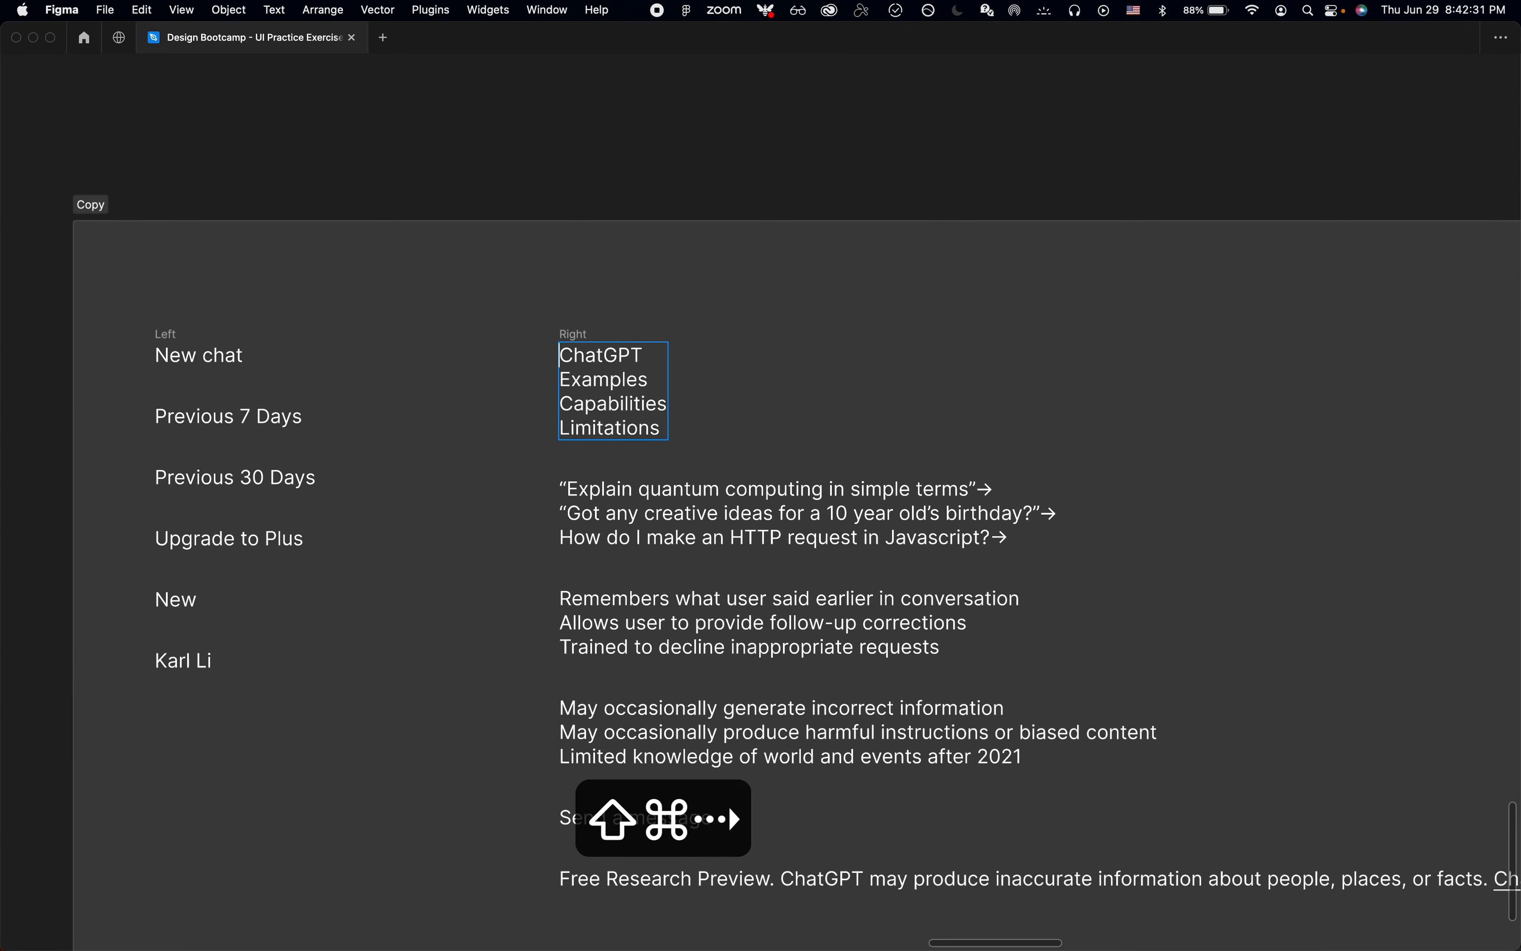
key(super+c)
key(Escape)
Step: Paste the copied ChatGPT text over the upper middle of the landing frame's main area
scroll(760, 475, up, 1)
scroll(760, 476, down, 3)
scroll(761, 476, up, 5)
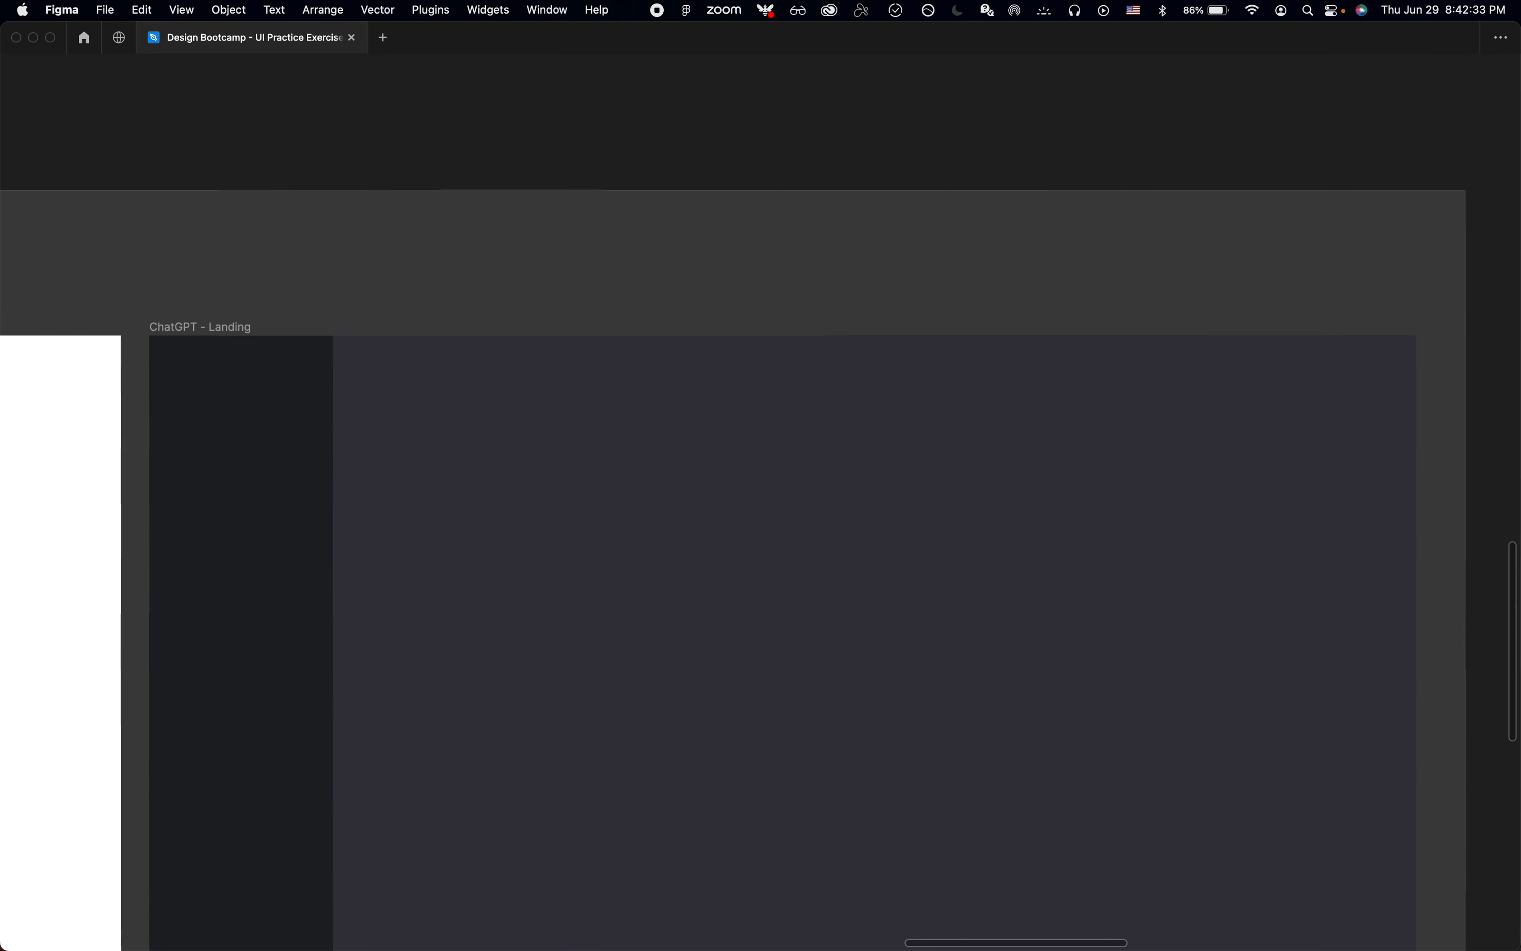
key(super+v)
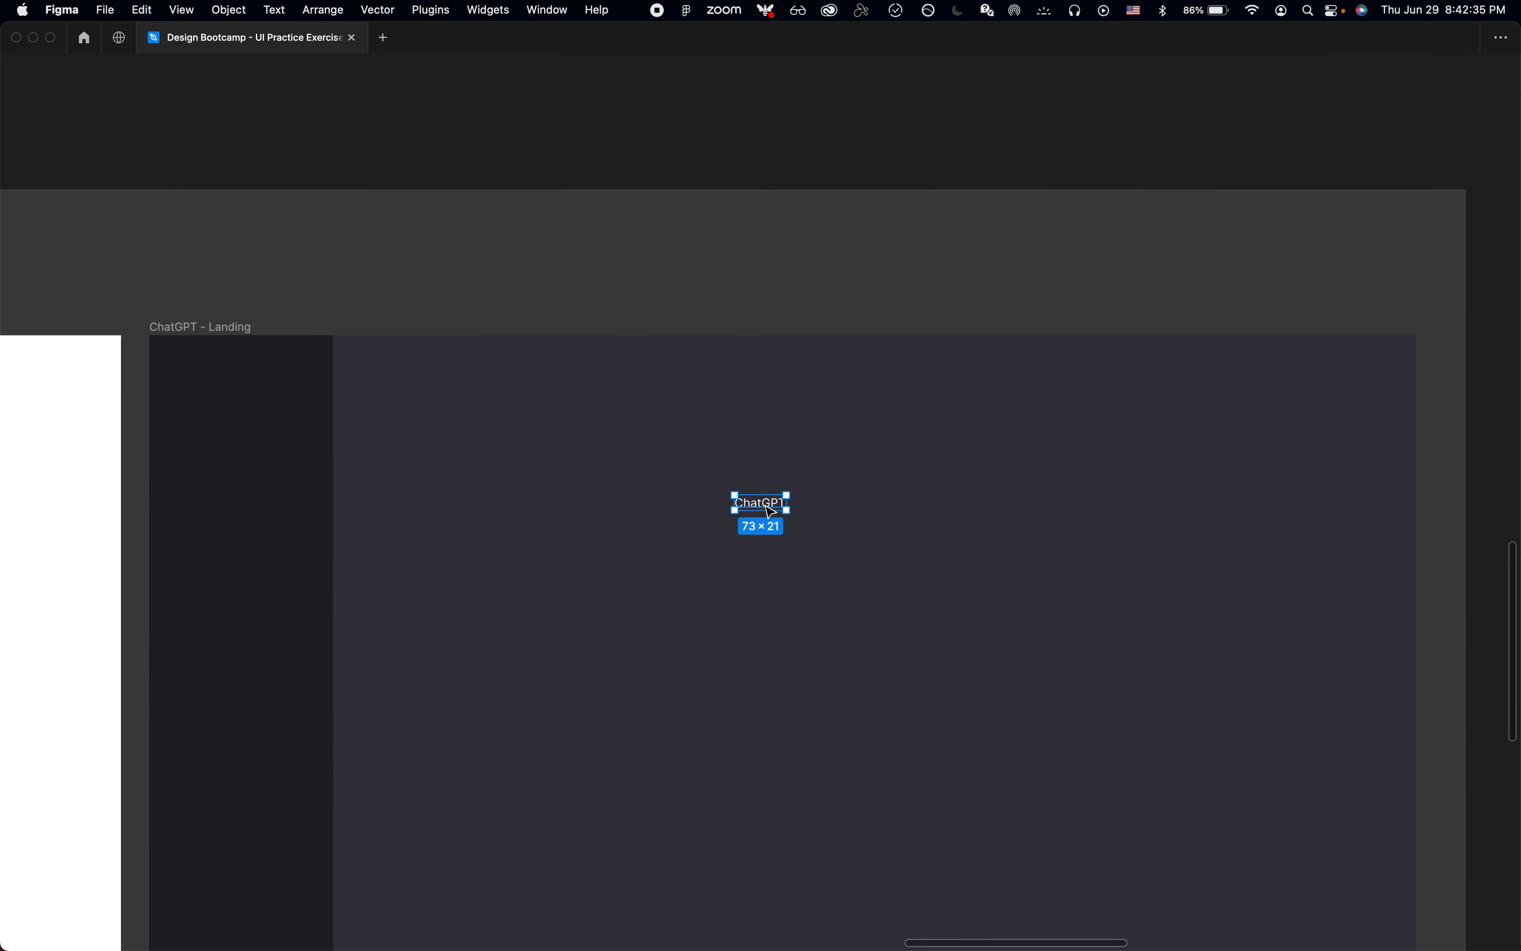
Step: Show the interface again and set the pasted ChatGPT text to font size 36 and Bold weight
key(super+backslash)
scroll(763, 509, up, 10)
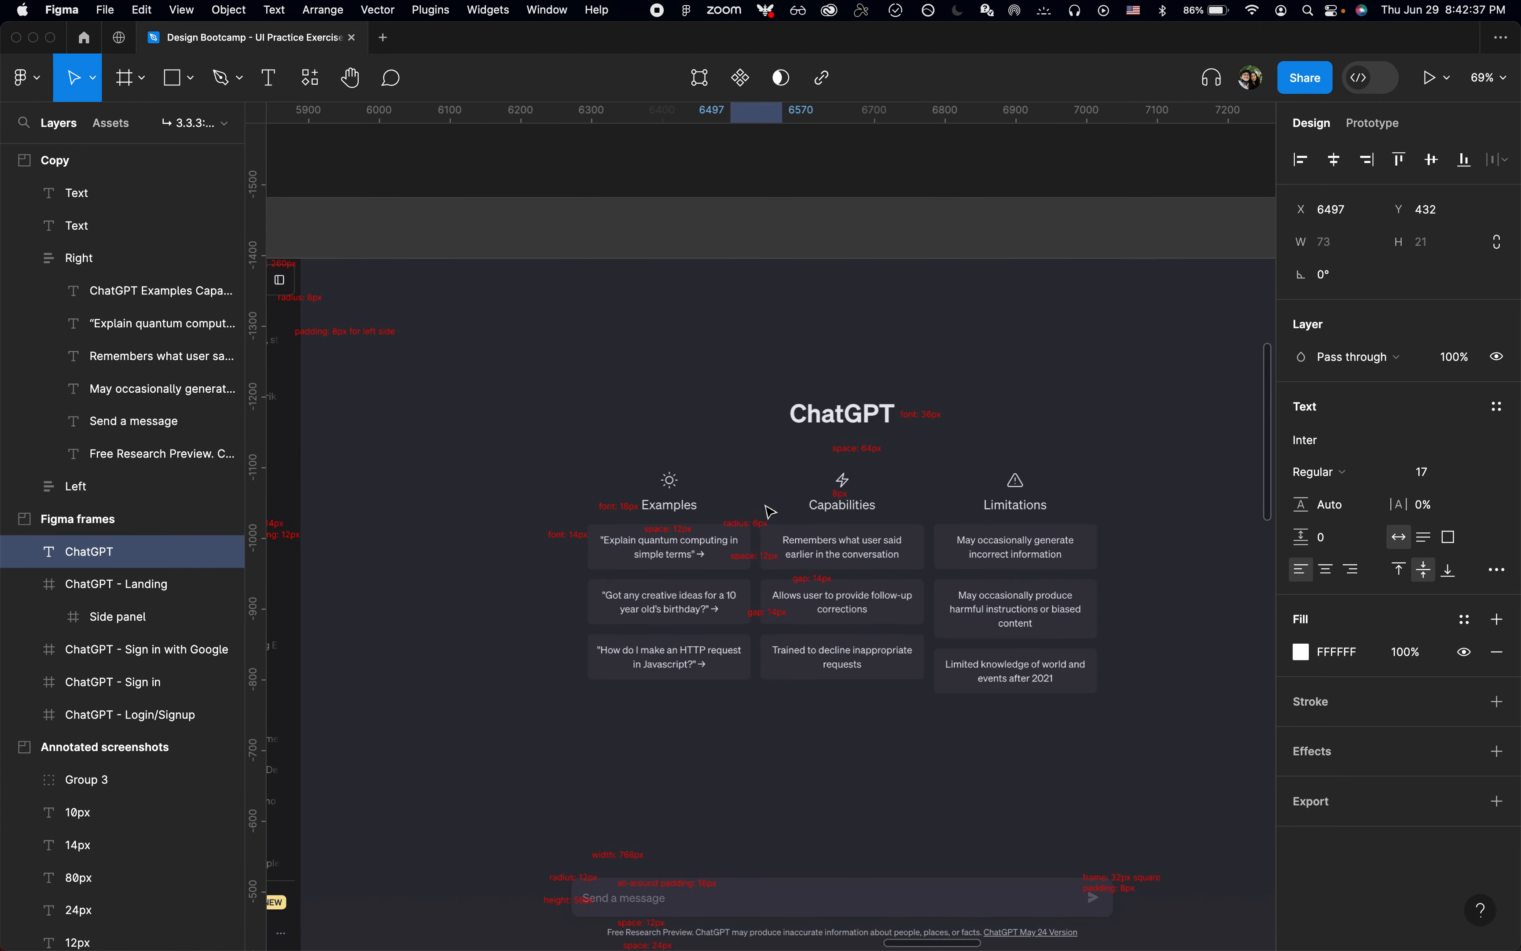
scroll(895, 417, up, 5)
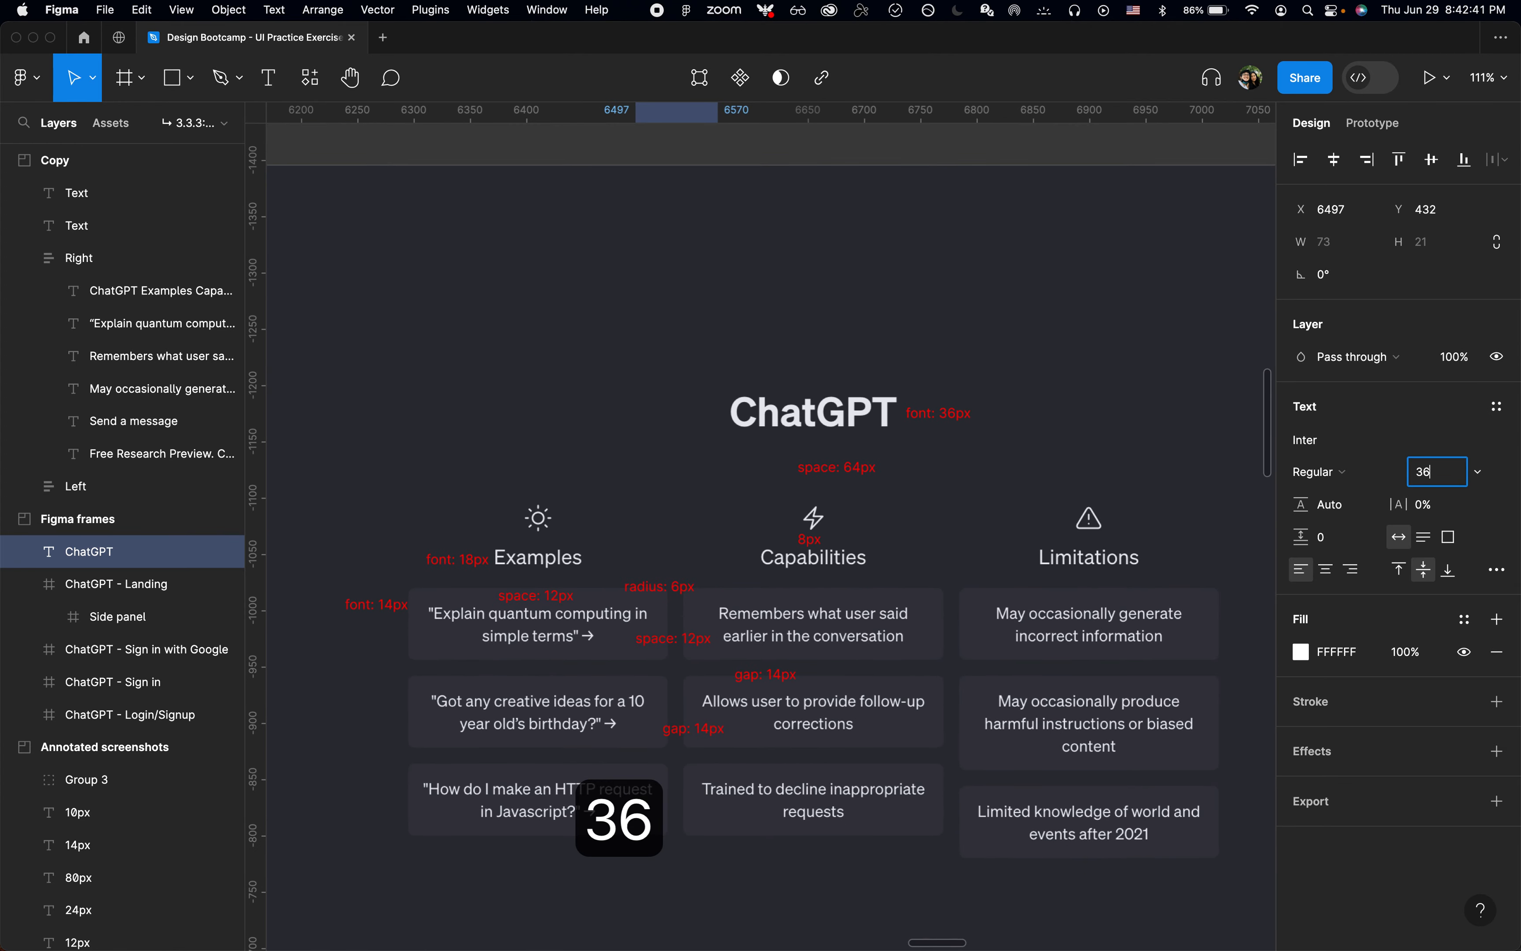
click(1319, 472)
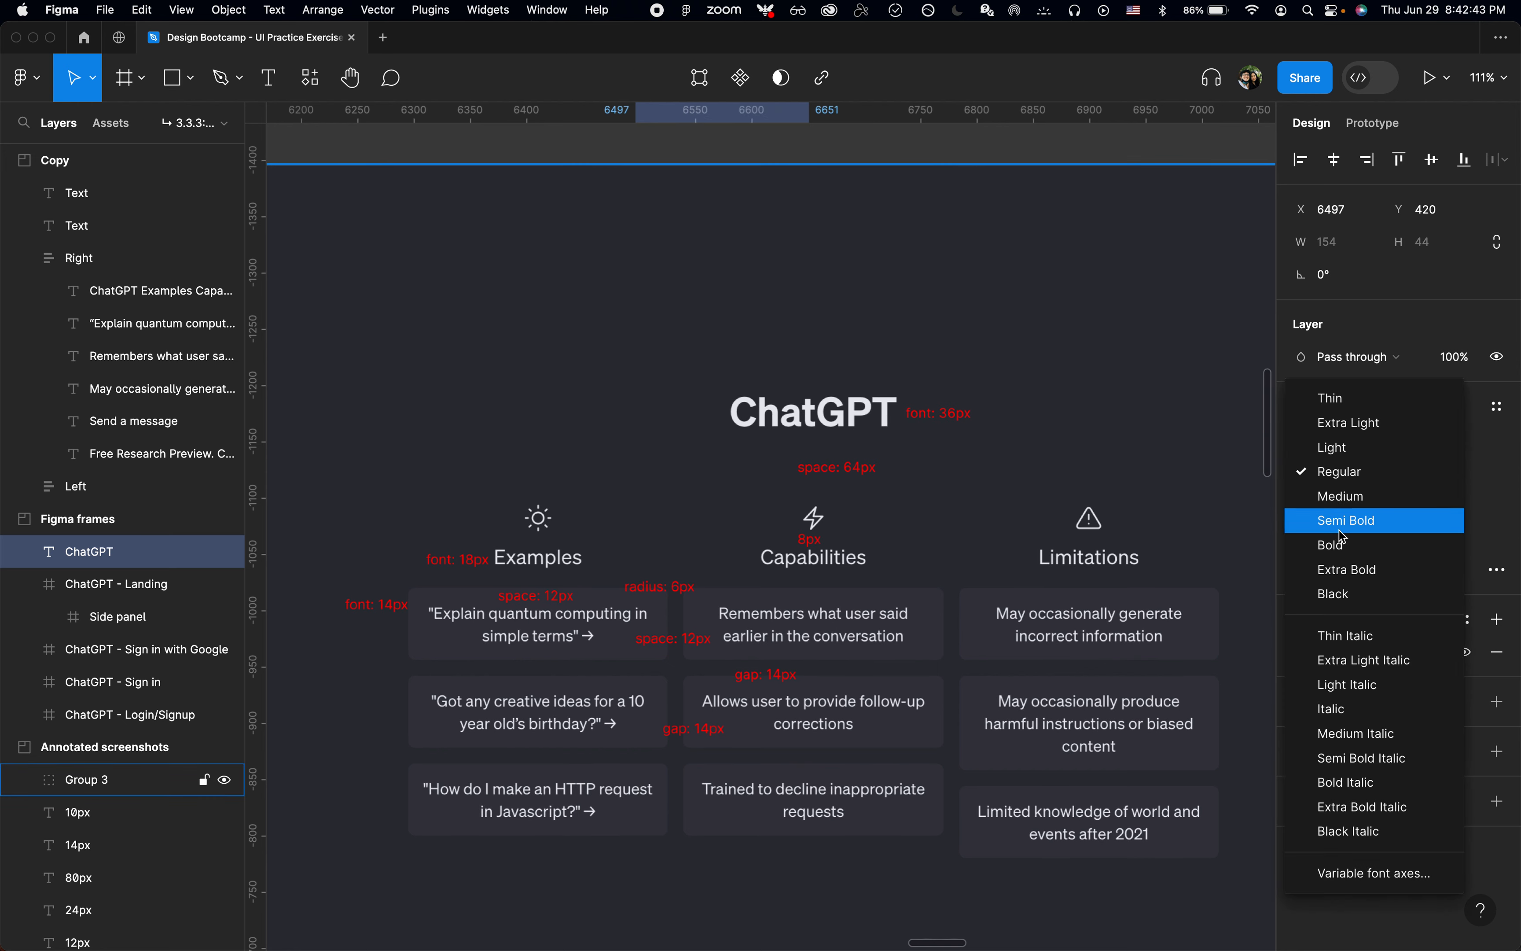
click(1342, 546)
Step: Compare the pasted ChatGPT title with the annotated screenshot, check the landing frame's selection, and reselect the title
scroll(1194, 509, down, 5)
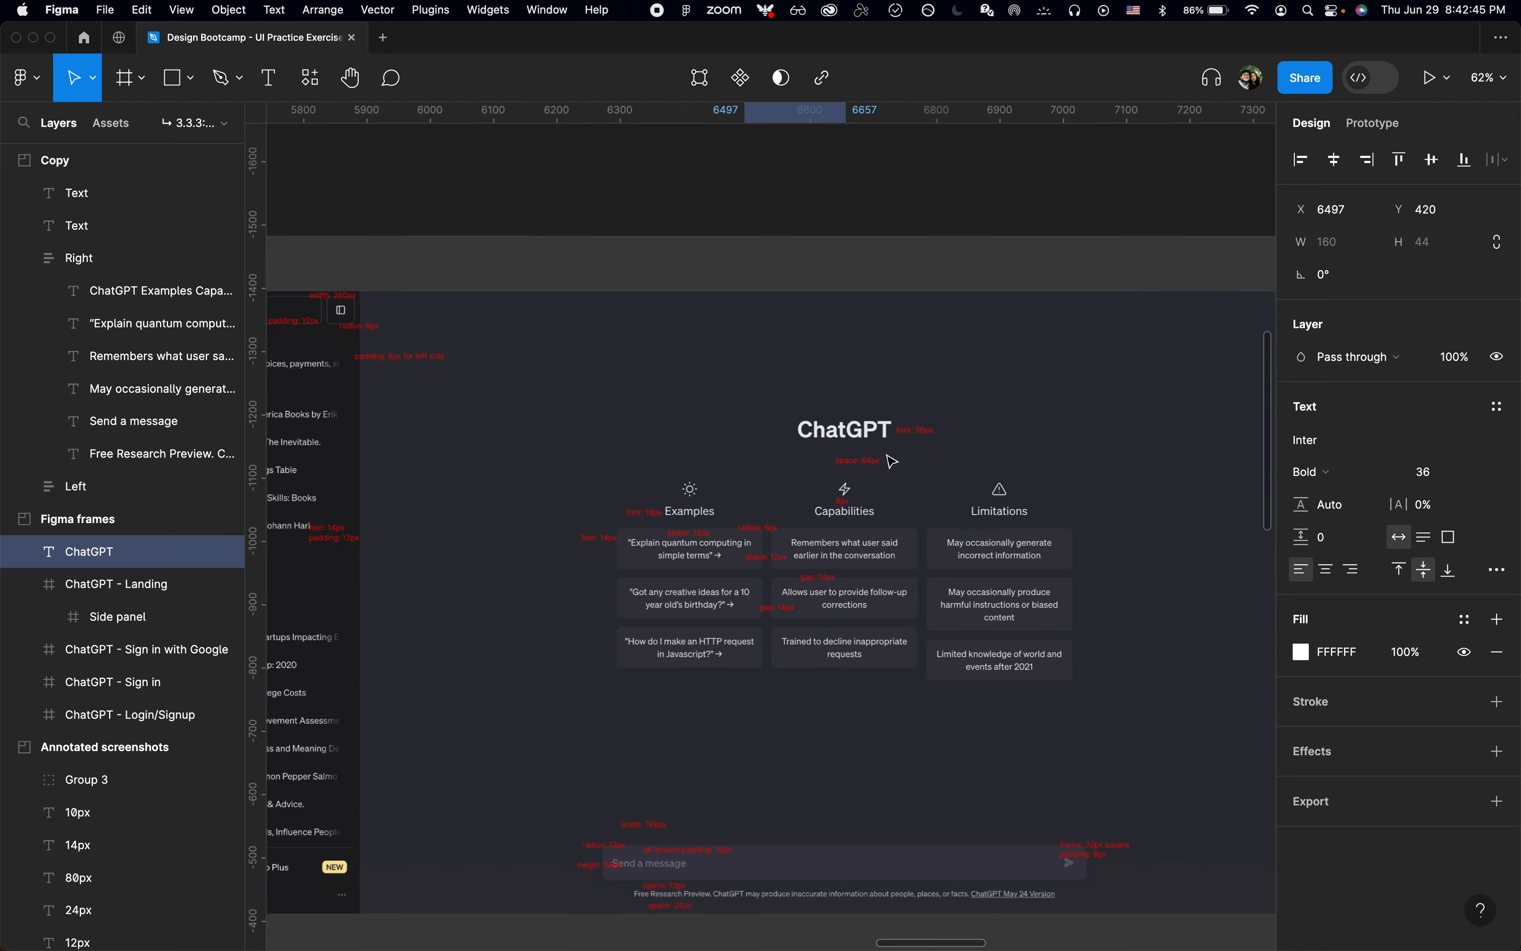
scroll(891, 461, up, 5)
scroll(892, 461, down, 5)
scroll(872, 403, down, 2)
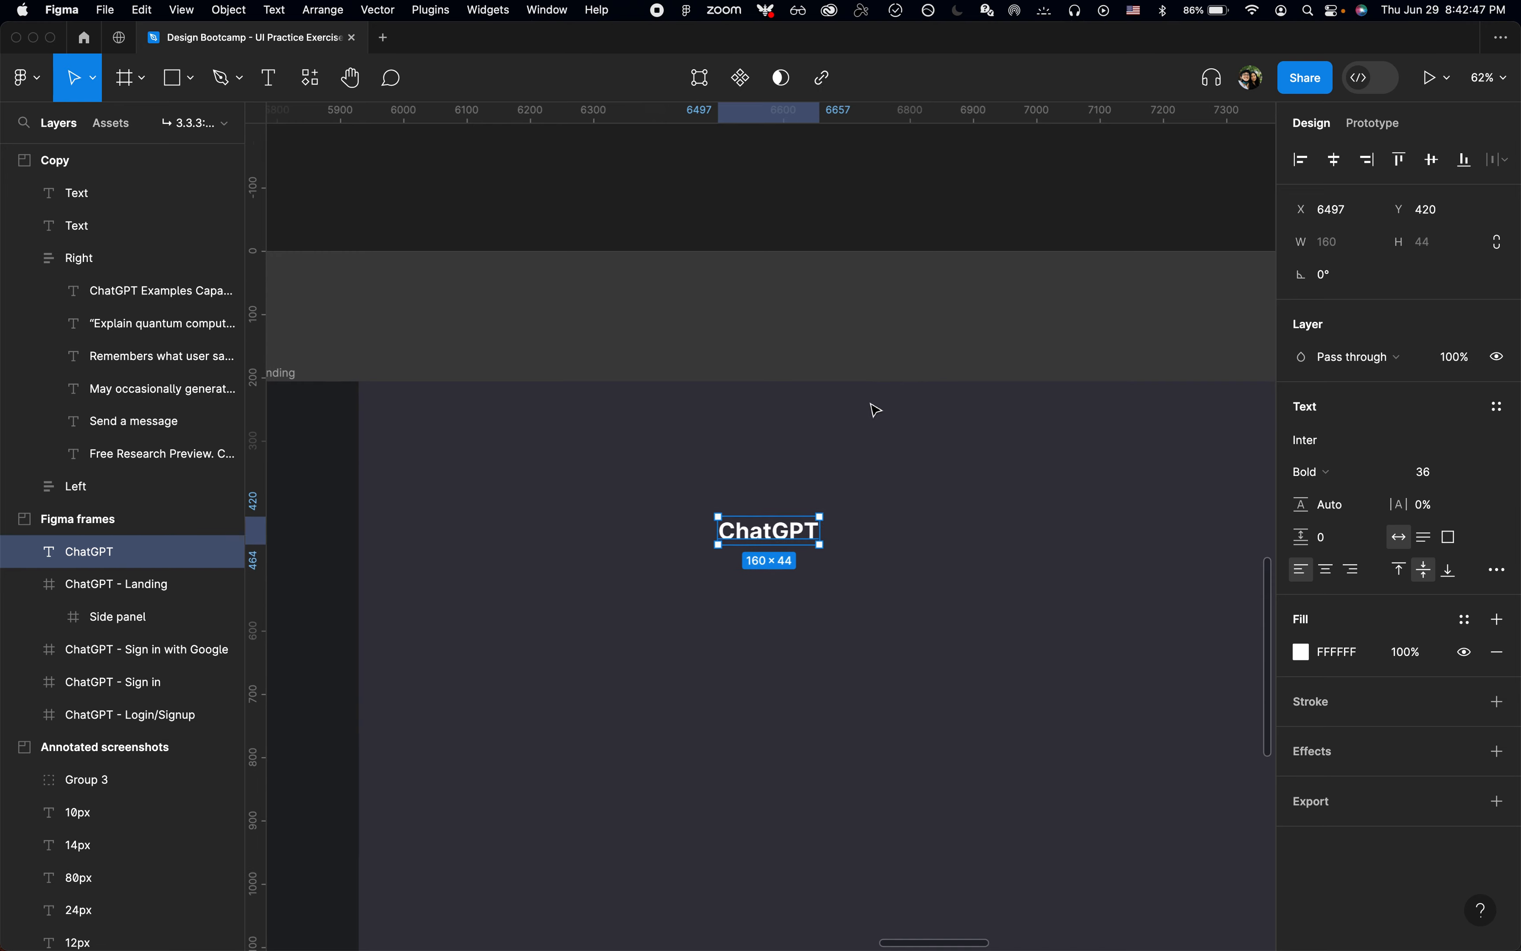
right_click(895, 310)
key(Escape)
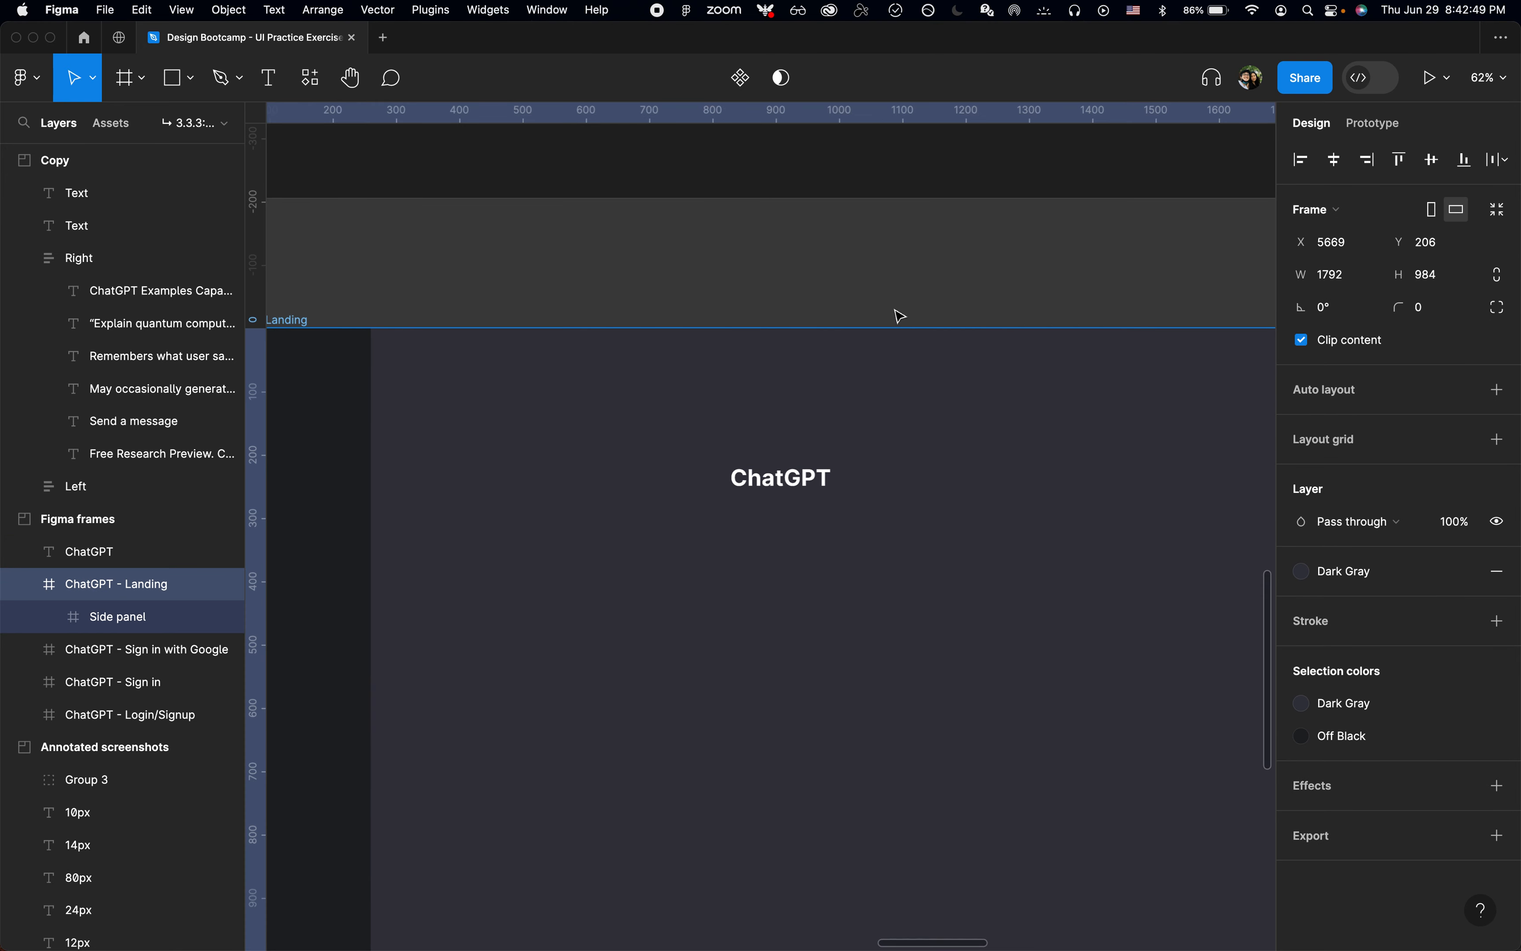
right_click(900, 316)
key(Escape)
click(795, 488)
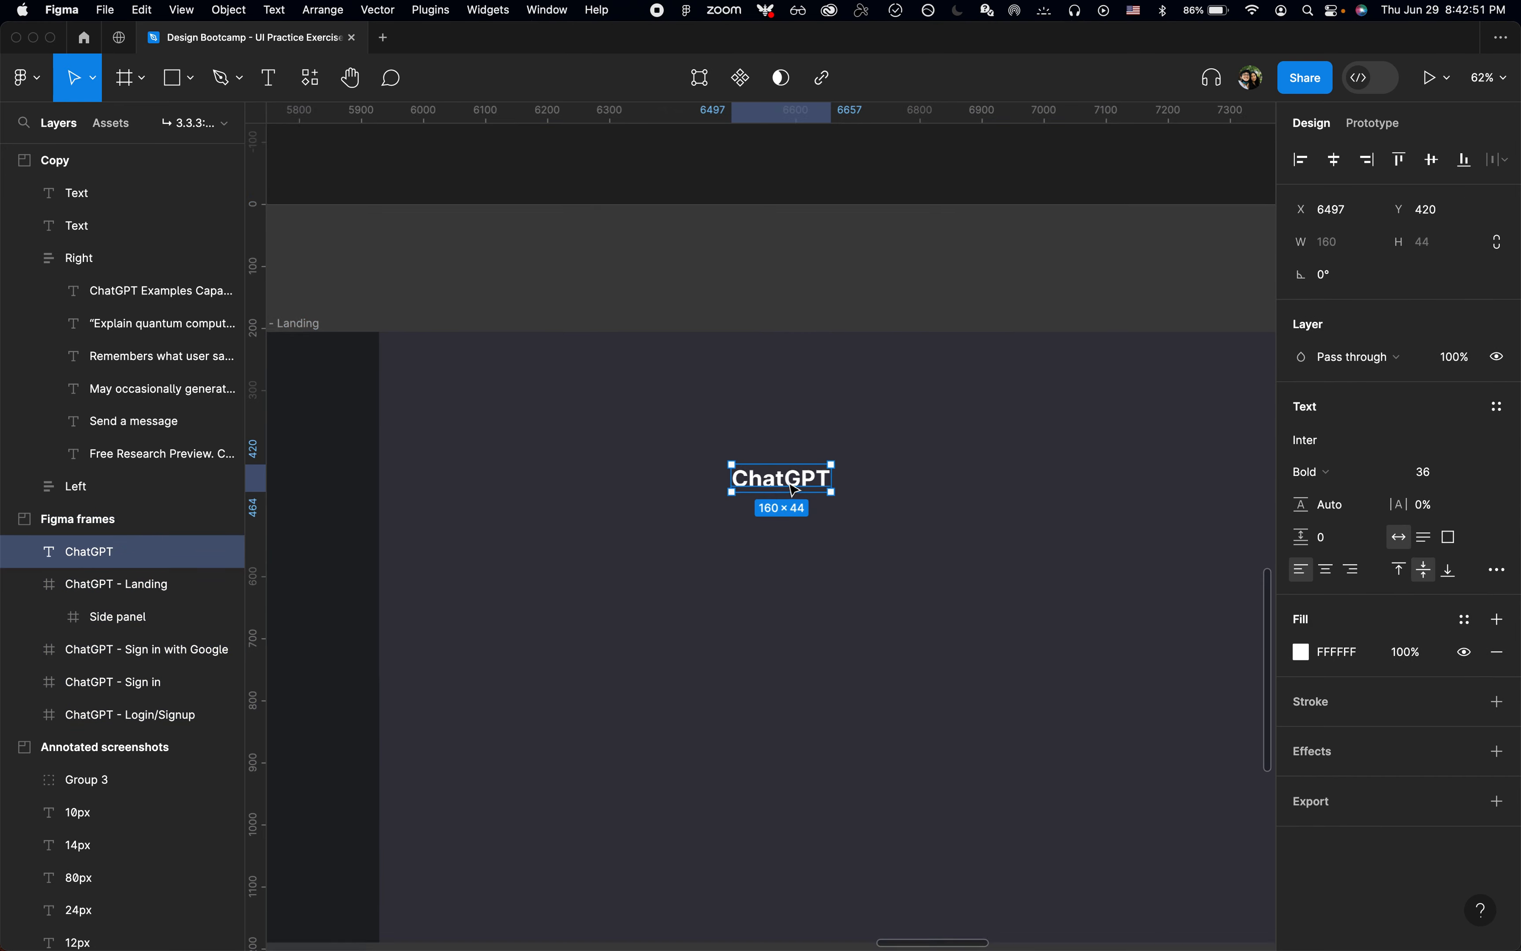
Step: Try to centre the ChatGPT title vertically and horizontally while it is still outside the landing frame
scroll(796, 489, down, 5)
key(alt+v)
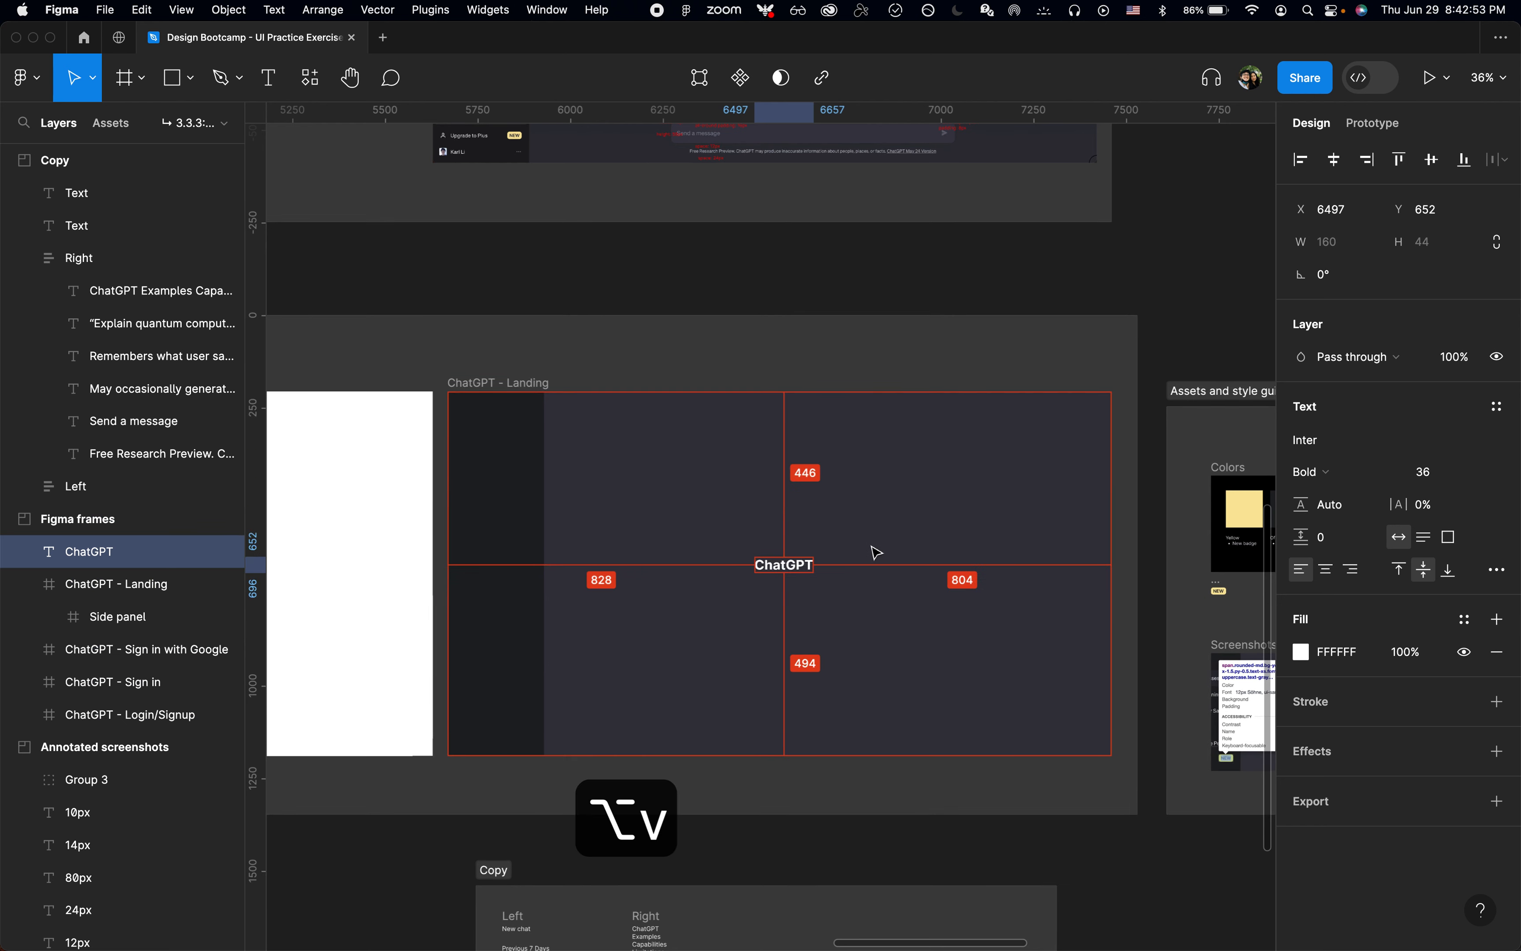
key(alt+h)
key(super+z)
Step: Cut the ChatGPT title and paste it inside the ChatGPT - Landing frame
key(super+x)
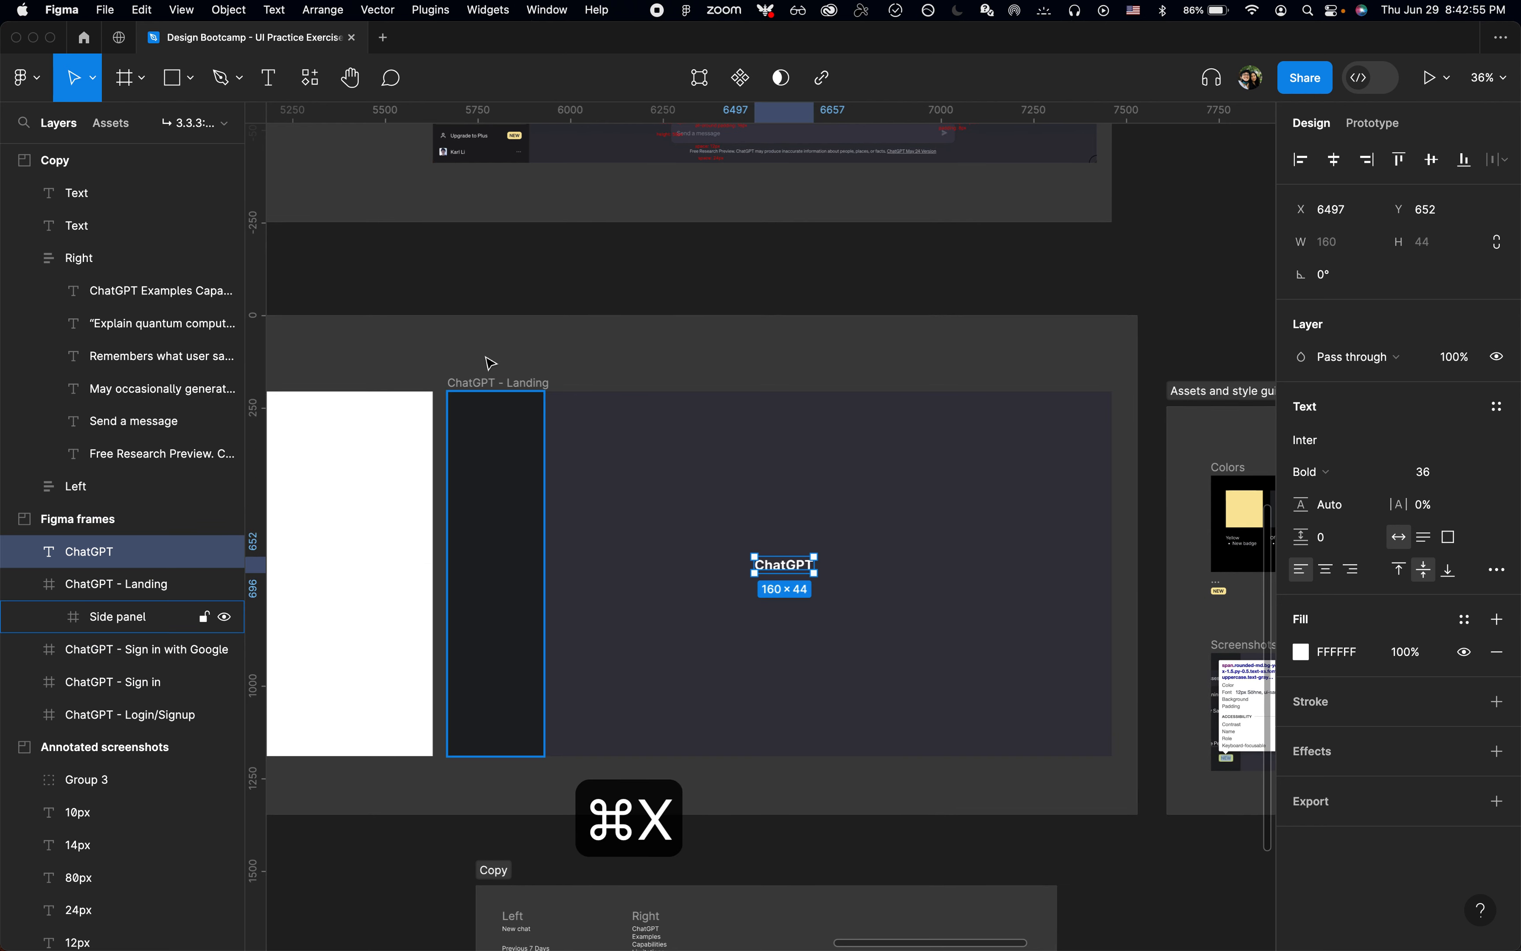
click(502, 381)
key(super+v)
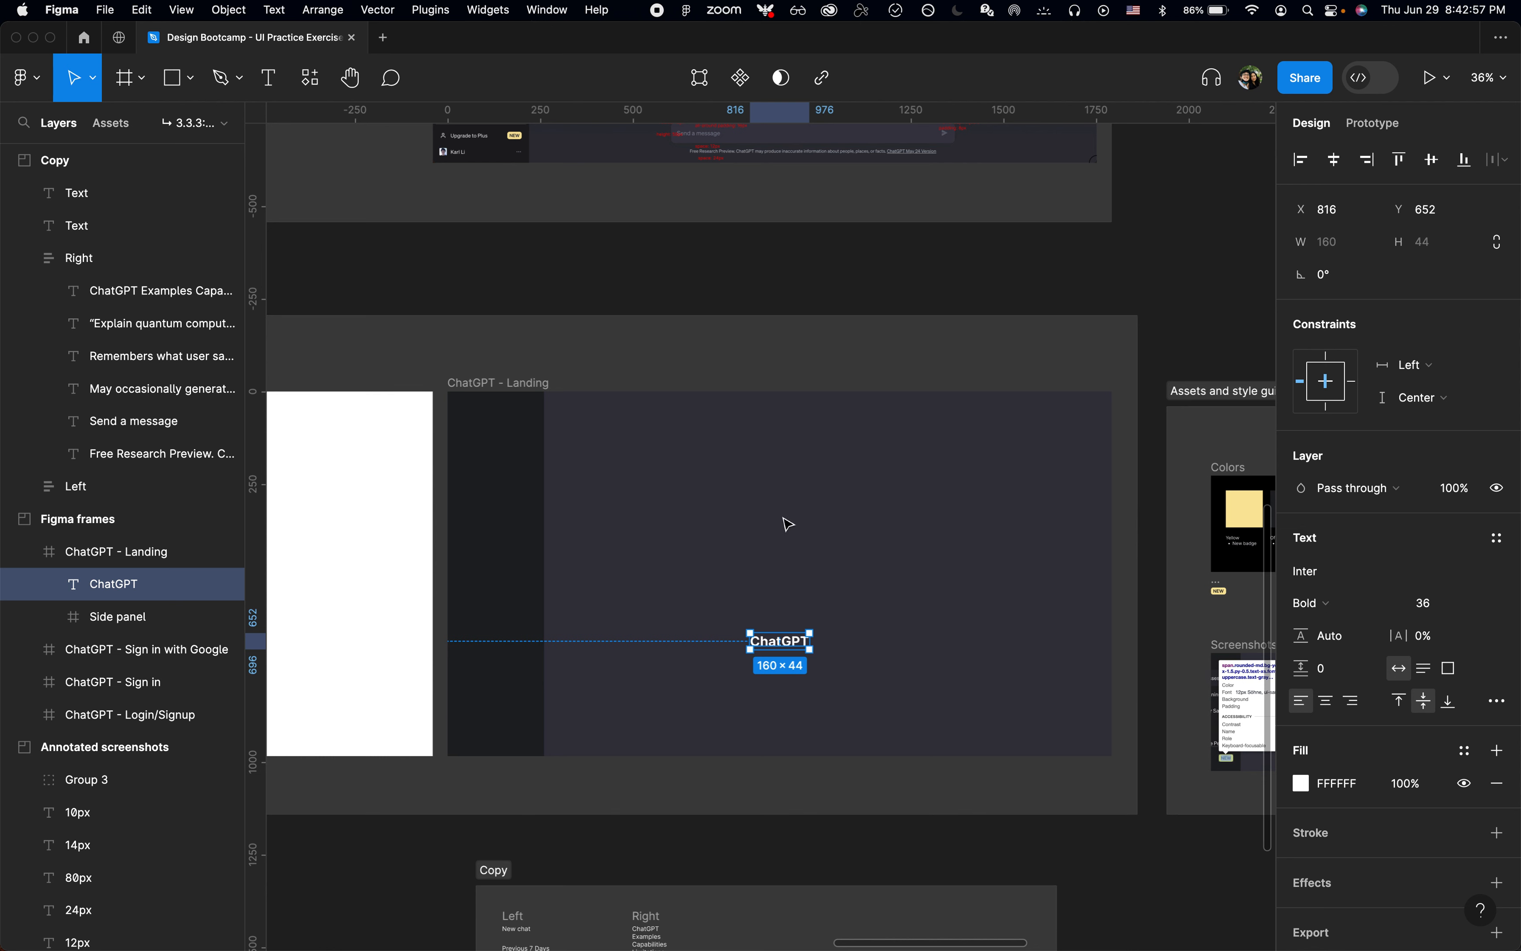
Step: Centre the ChatGPT title in the landing frame and reposition it in the main area at about X 896, Y 357
key(alt+v)
key(alt+h)
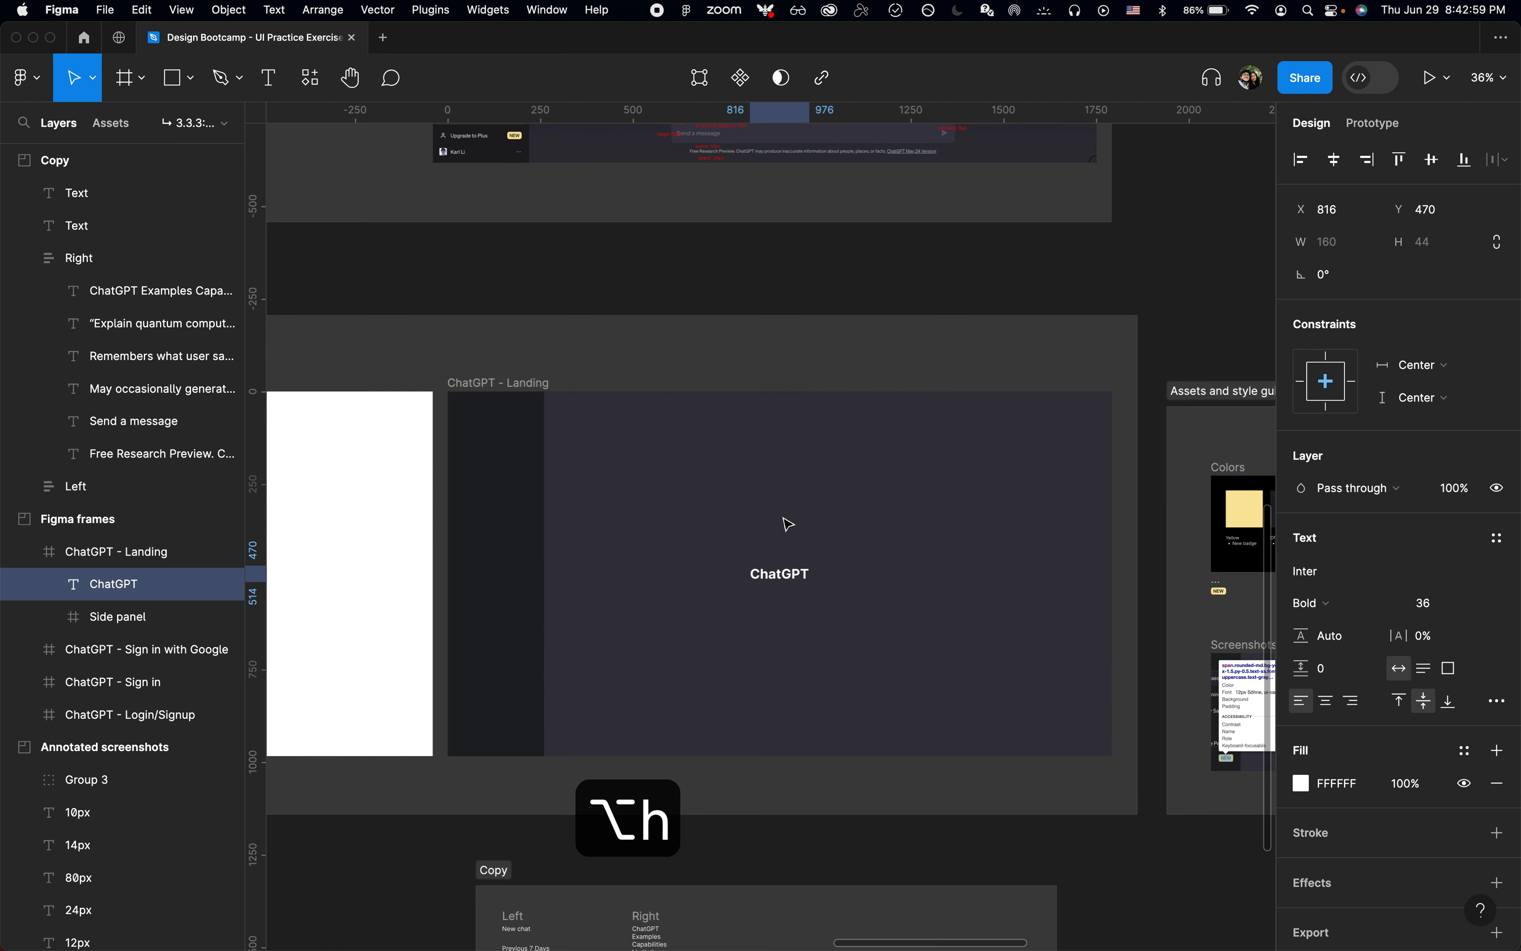
drag(800, 580, 819, 539)
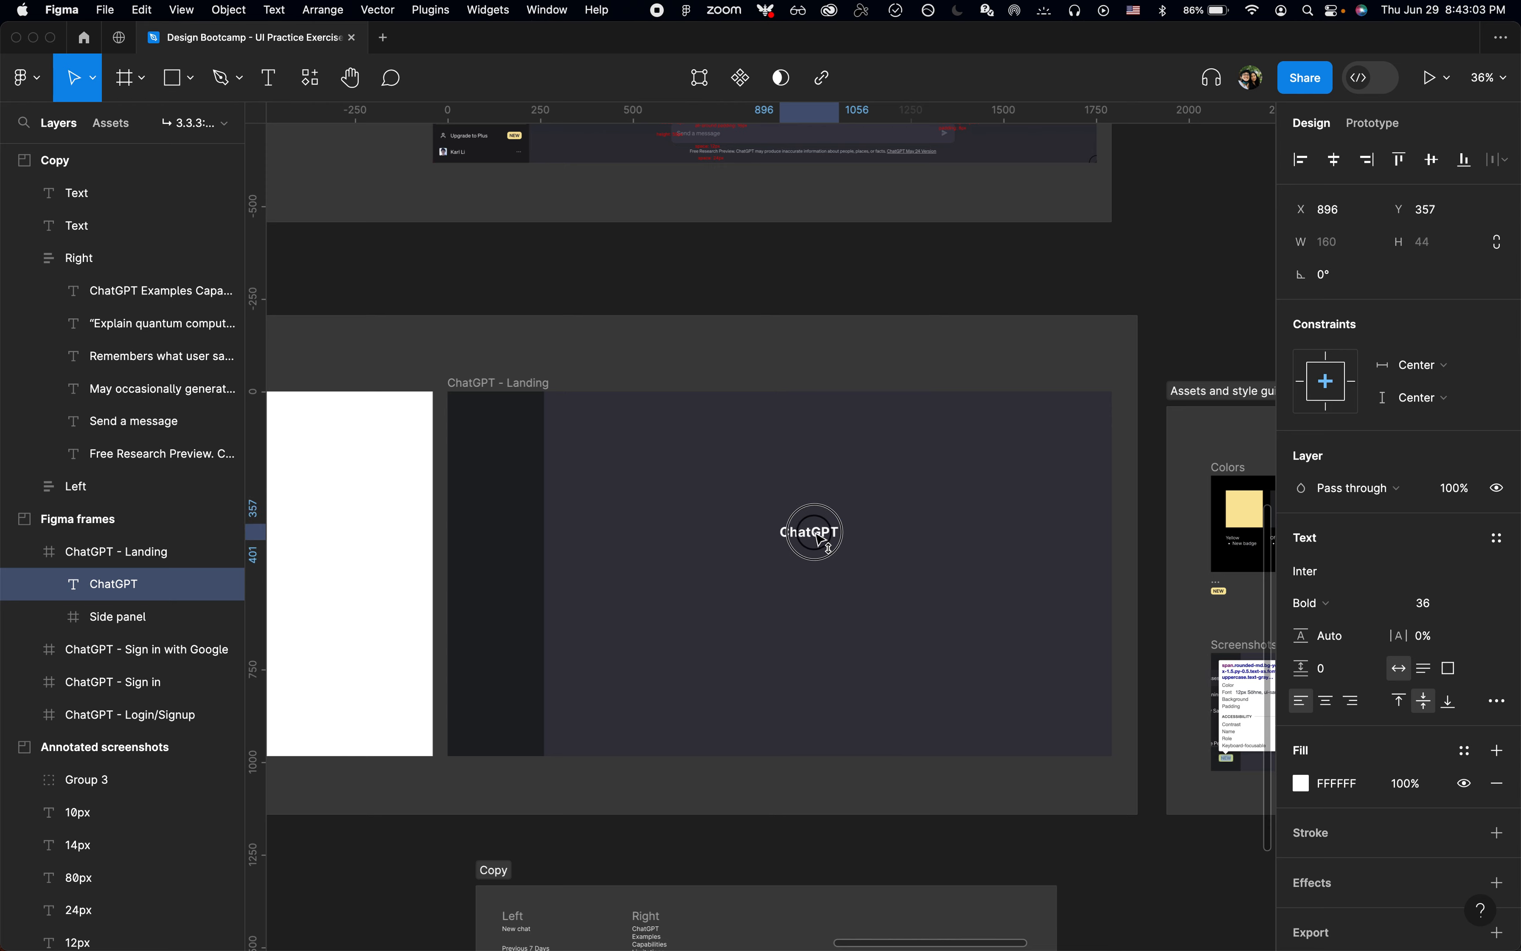
Step: Check the message input's annotations in the screenshot and cut the Send a message text from the Right column of the Copy section
scroll(820, 538, up, 5)
click(924, 537)
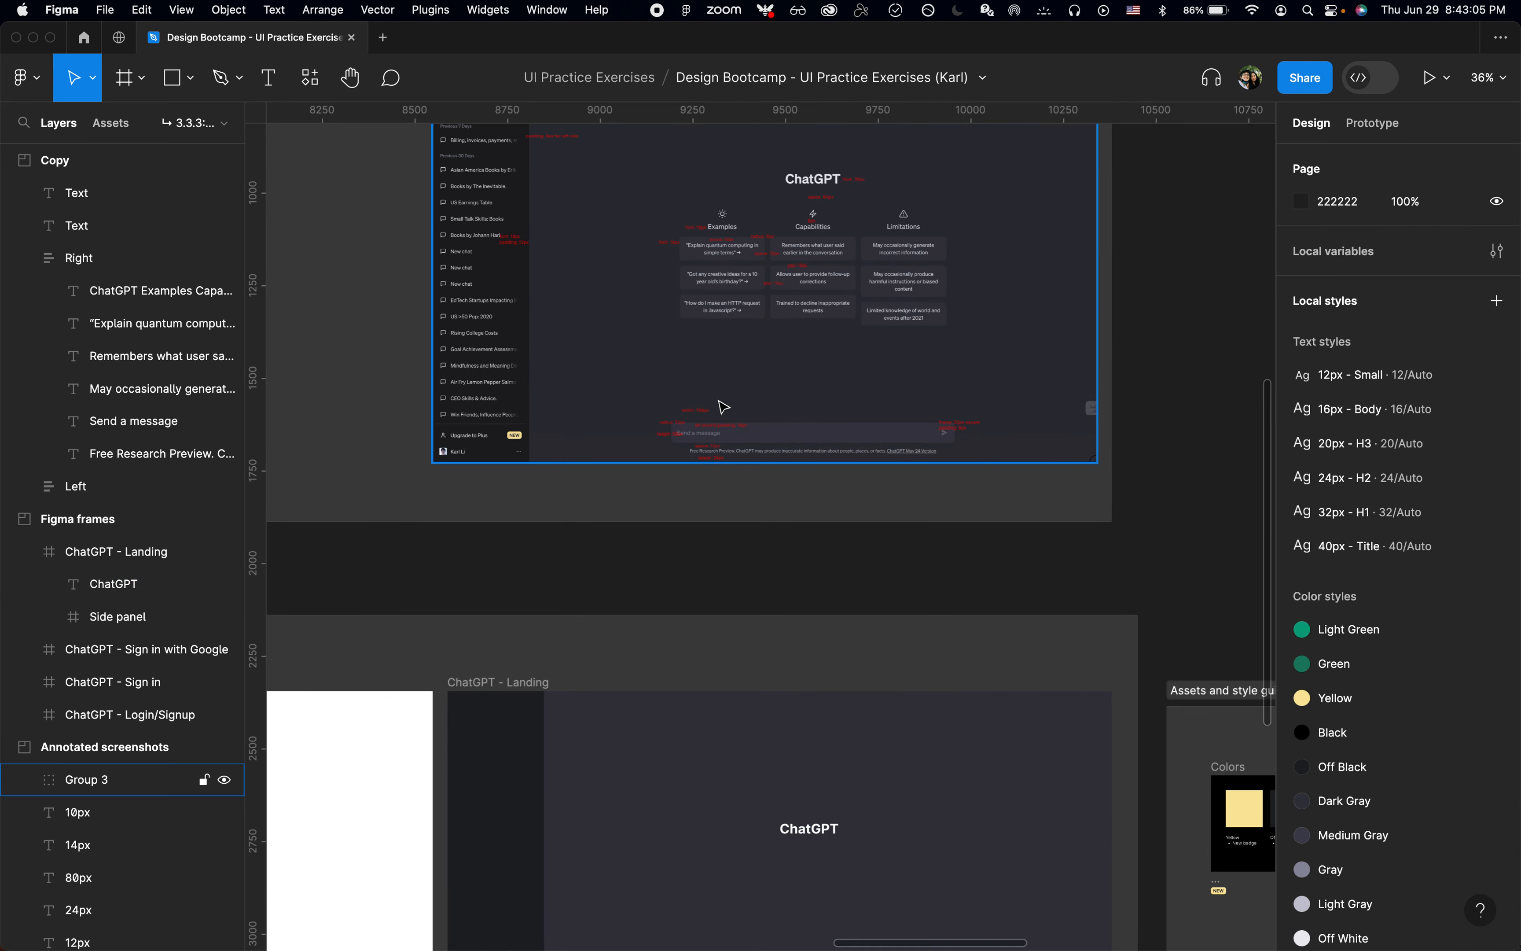
scroll(720, 401, up, 10)
scroll(731, 542, right, 2)
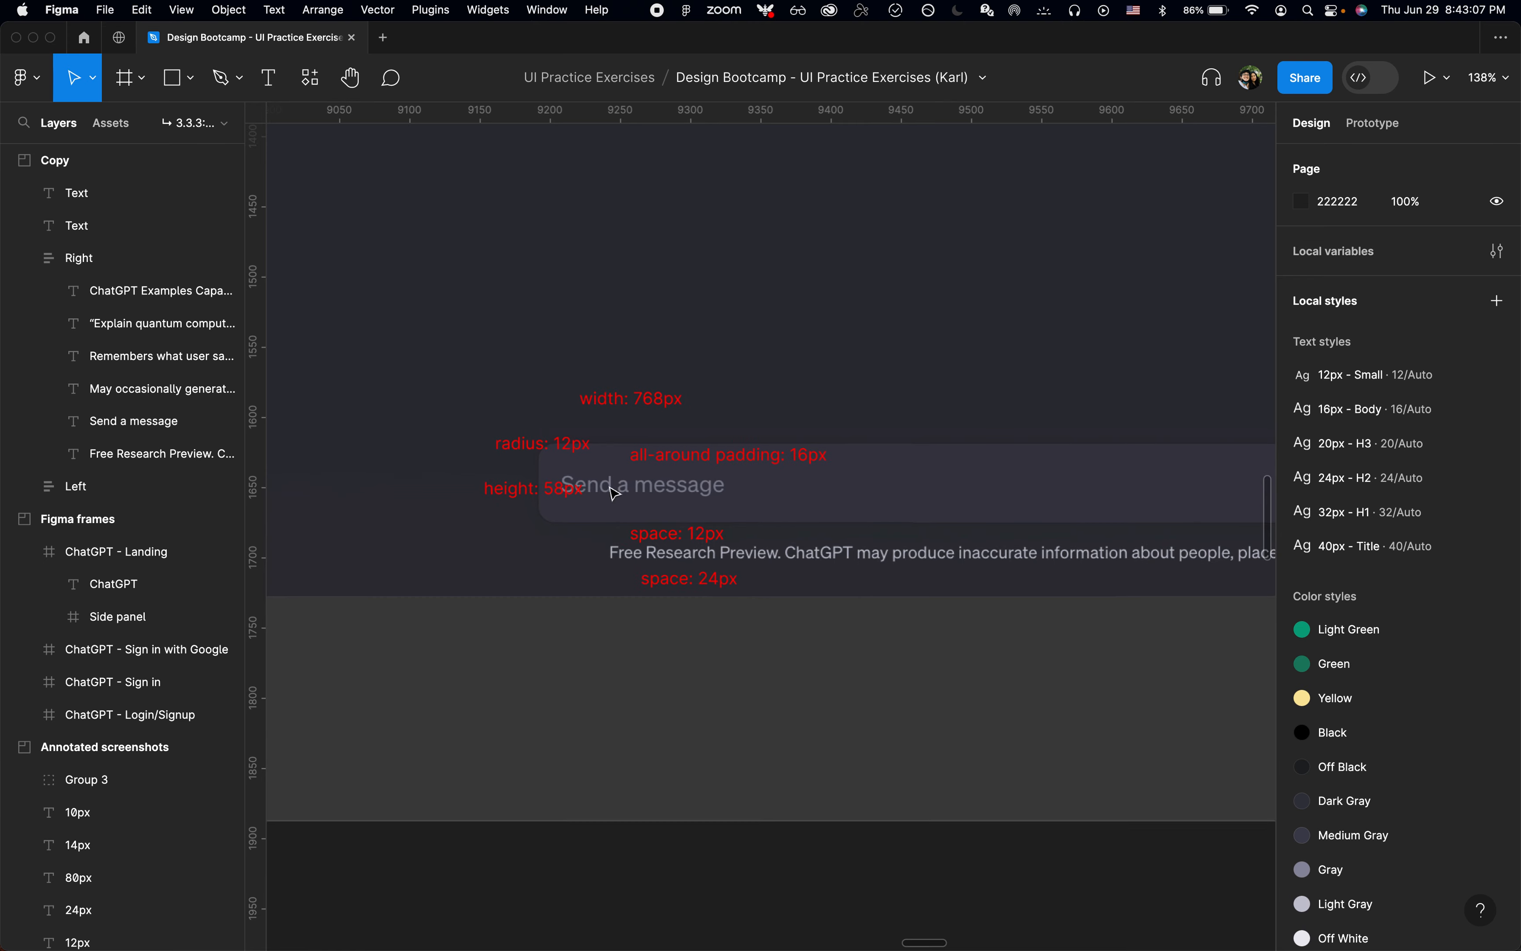
scroll(611, 482, down, 4)
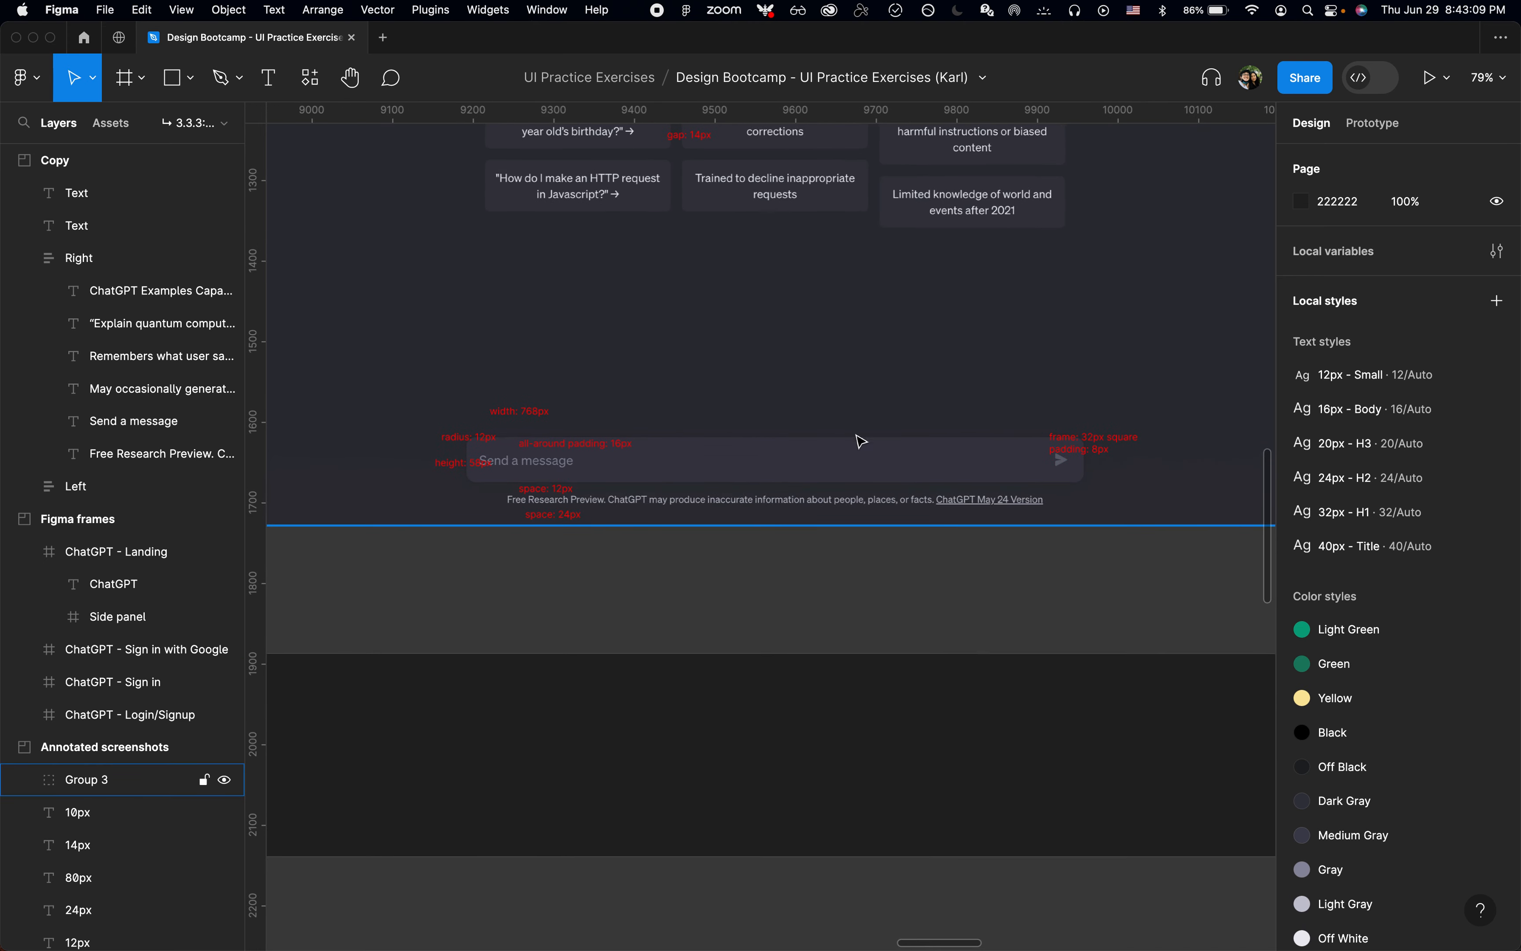
scroll(584, 625, down, 4)
scroll(584, 624, down, 10)
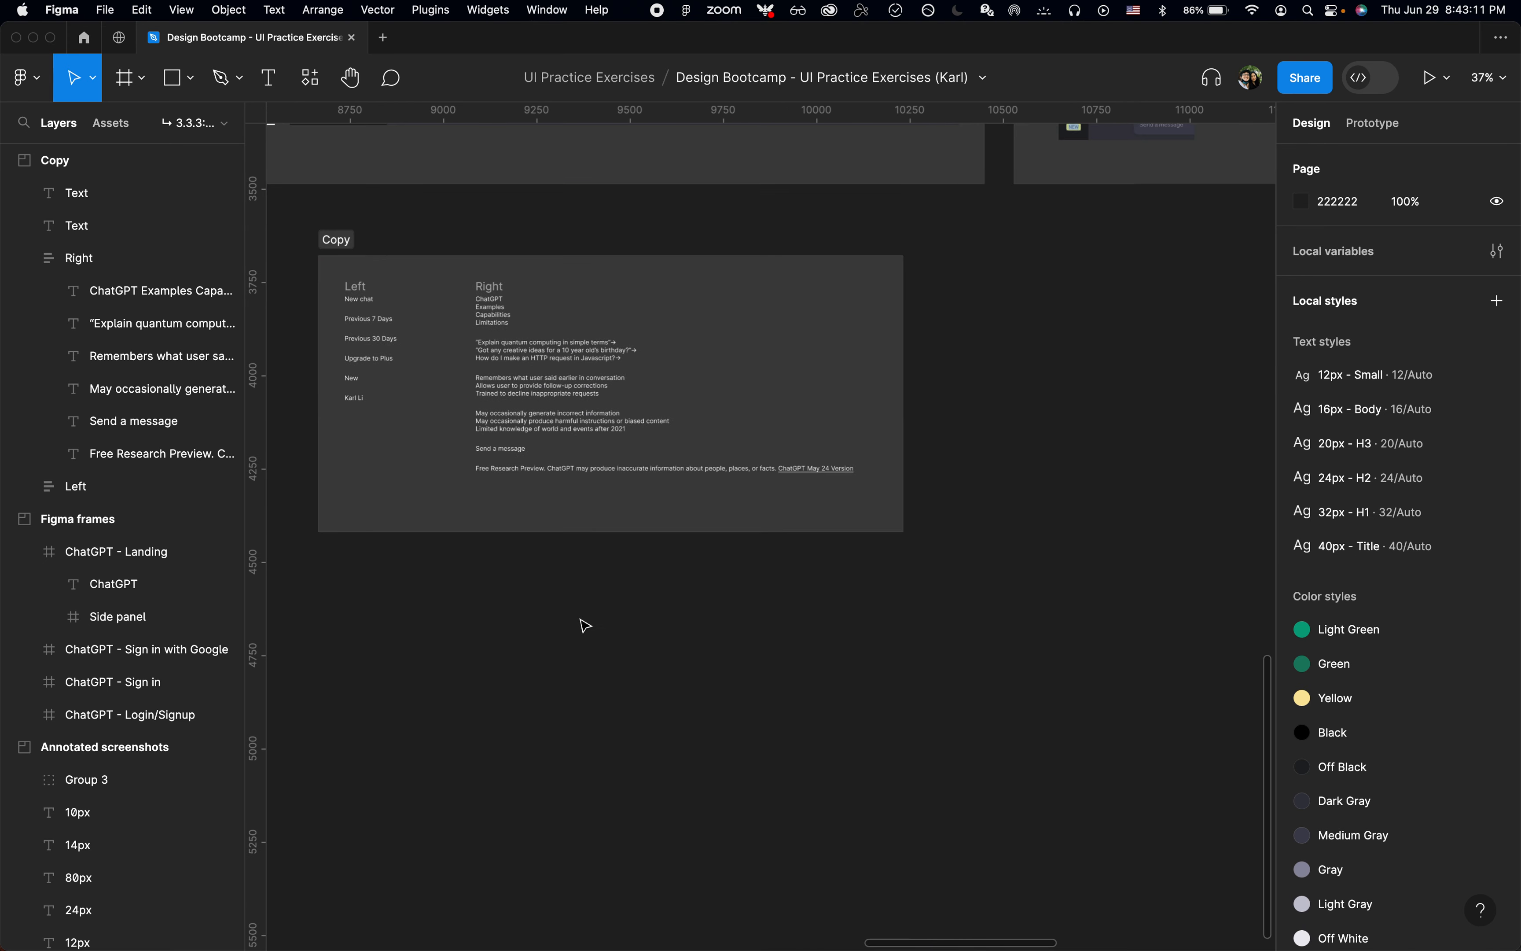
scroll(463, 375, up, 4)
click(553, 520)
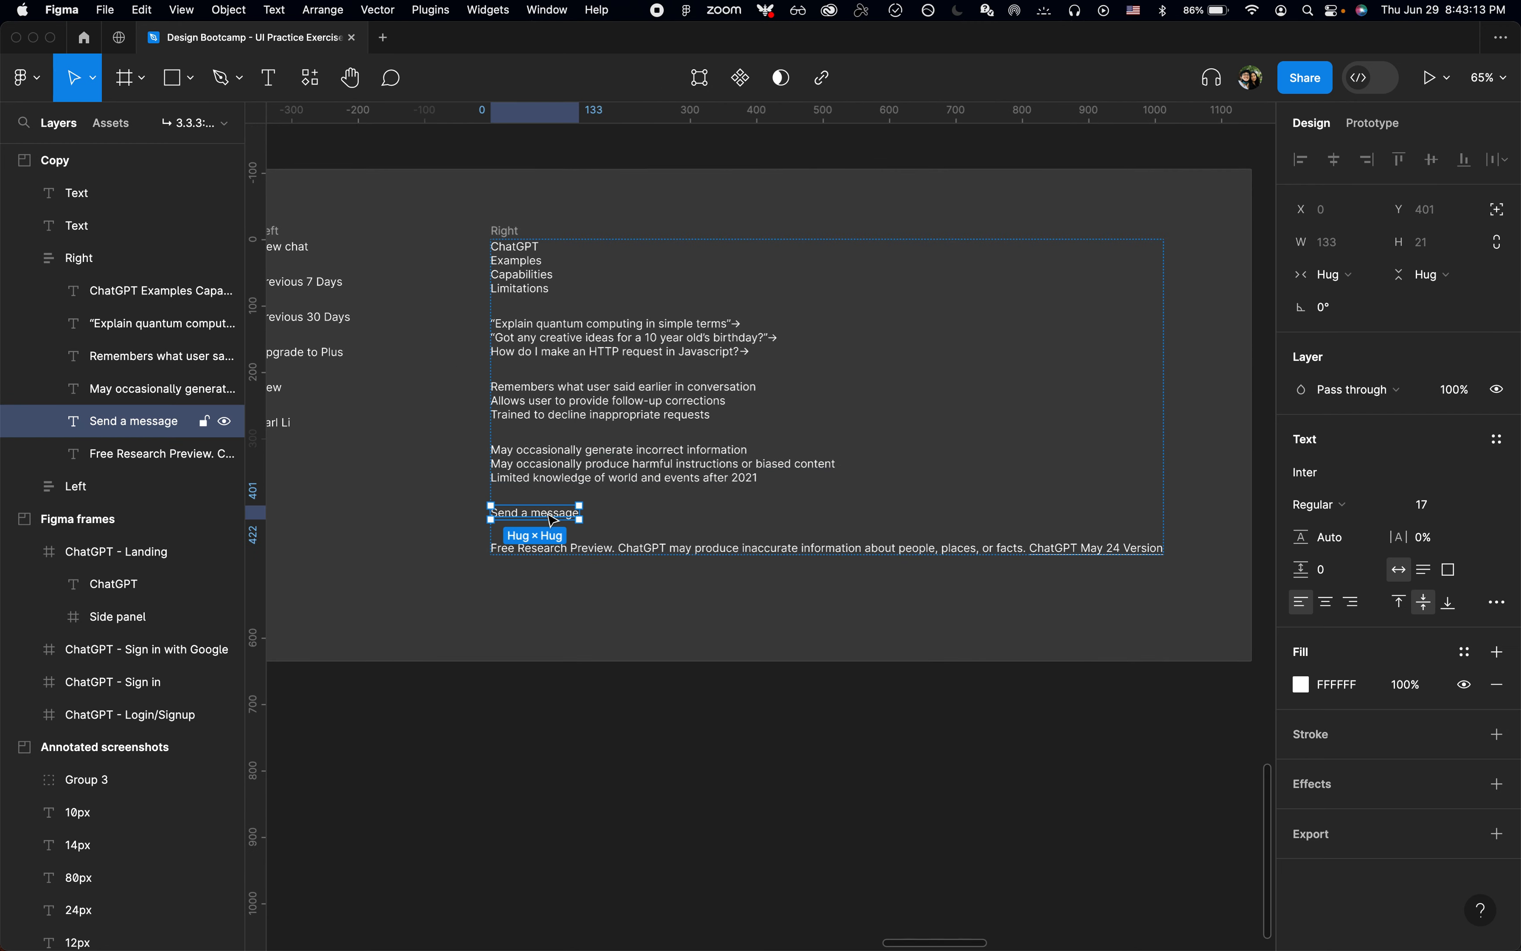
key(super+x)
Step: Paste the Send a message text just below the annotated screenshot, near its message input
scroll(552, 520, up, 10)
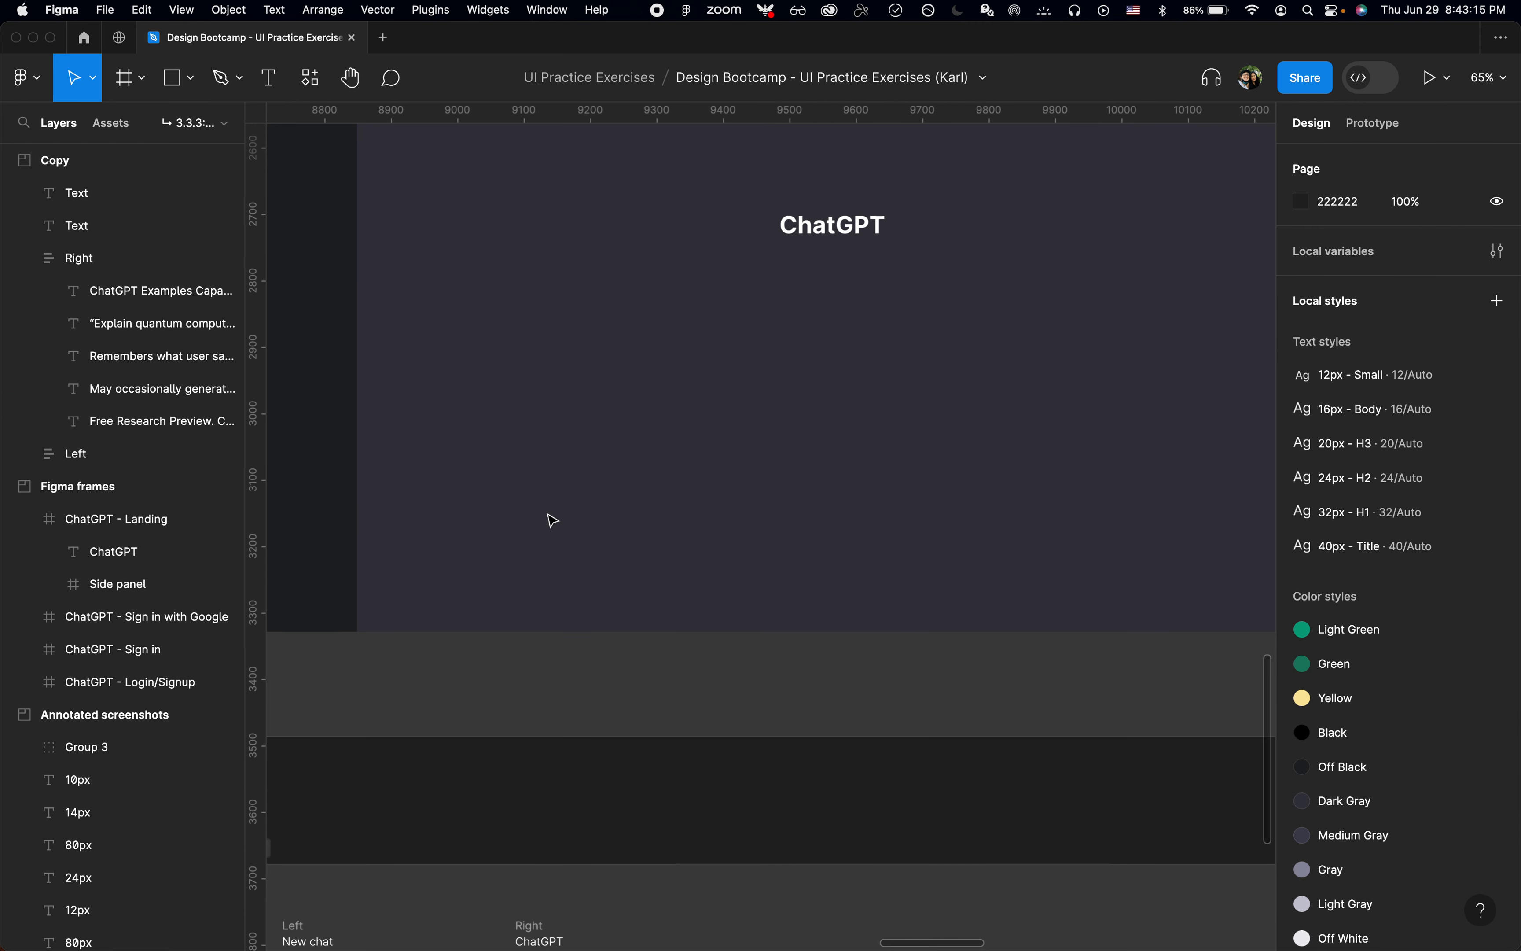
scroll(552, 520, up, 12)
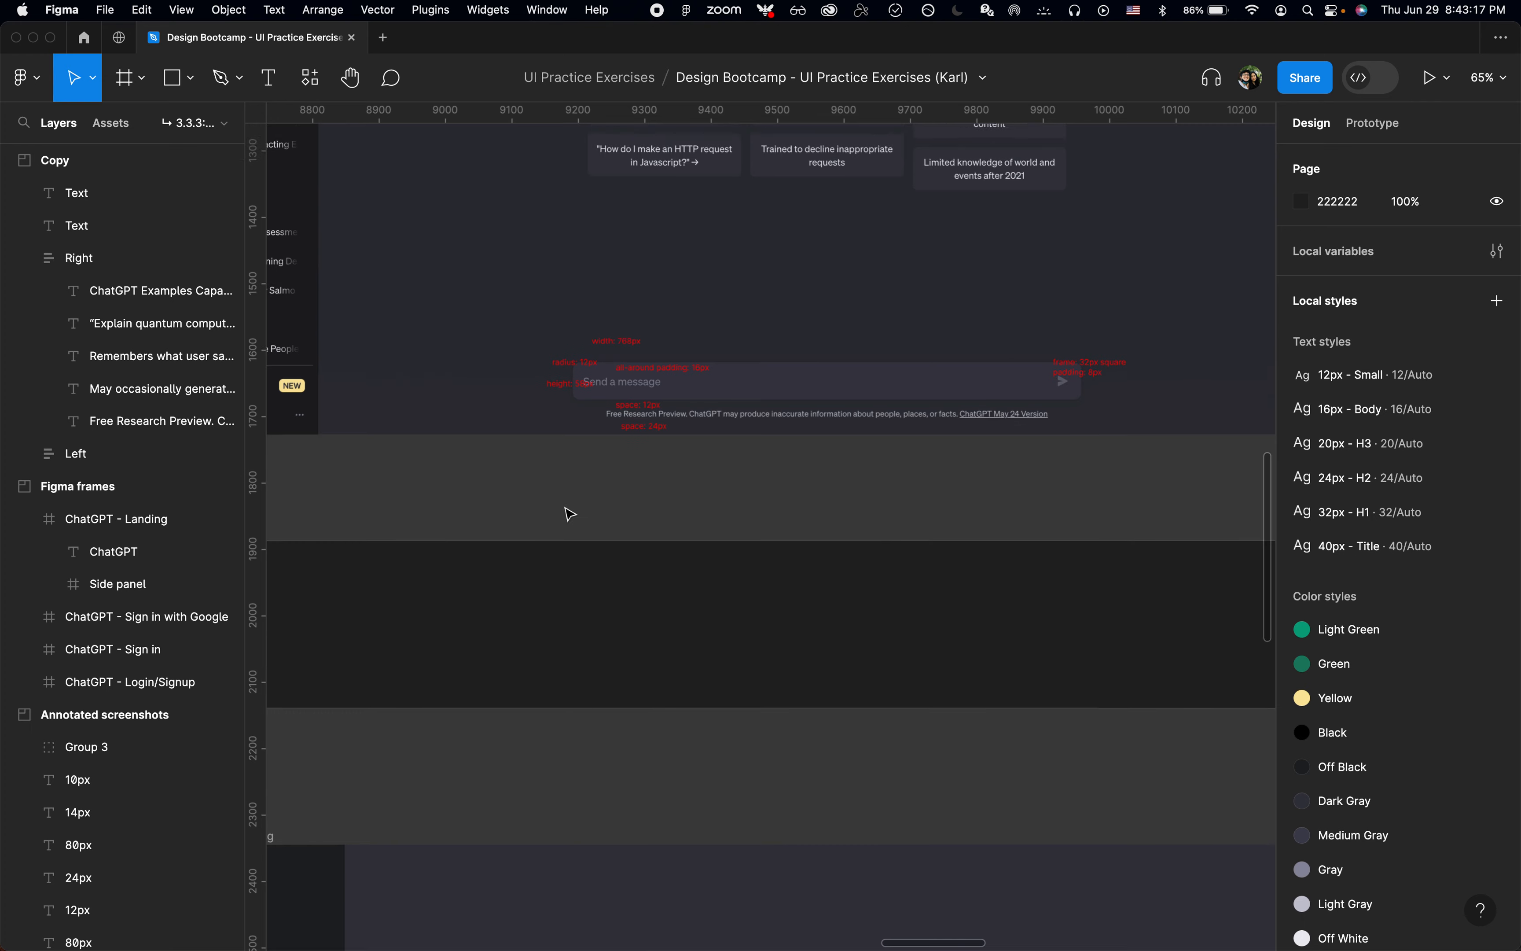
key(z)
click(611, 478)
key(super+v)
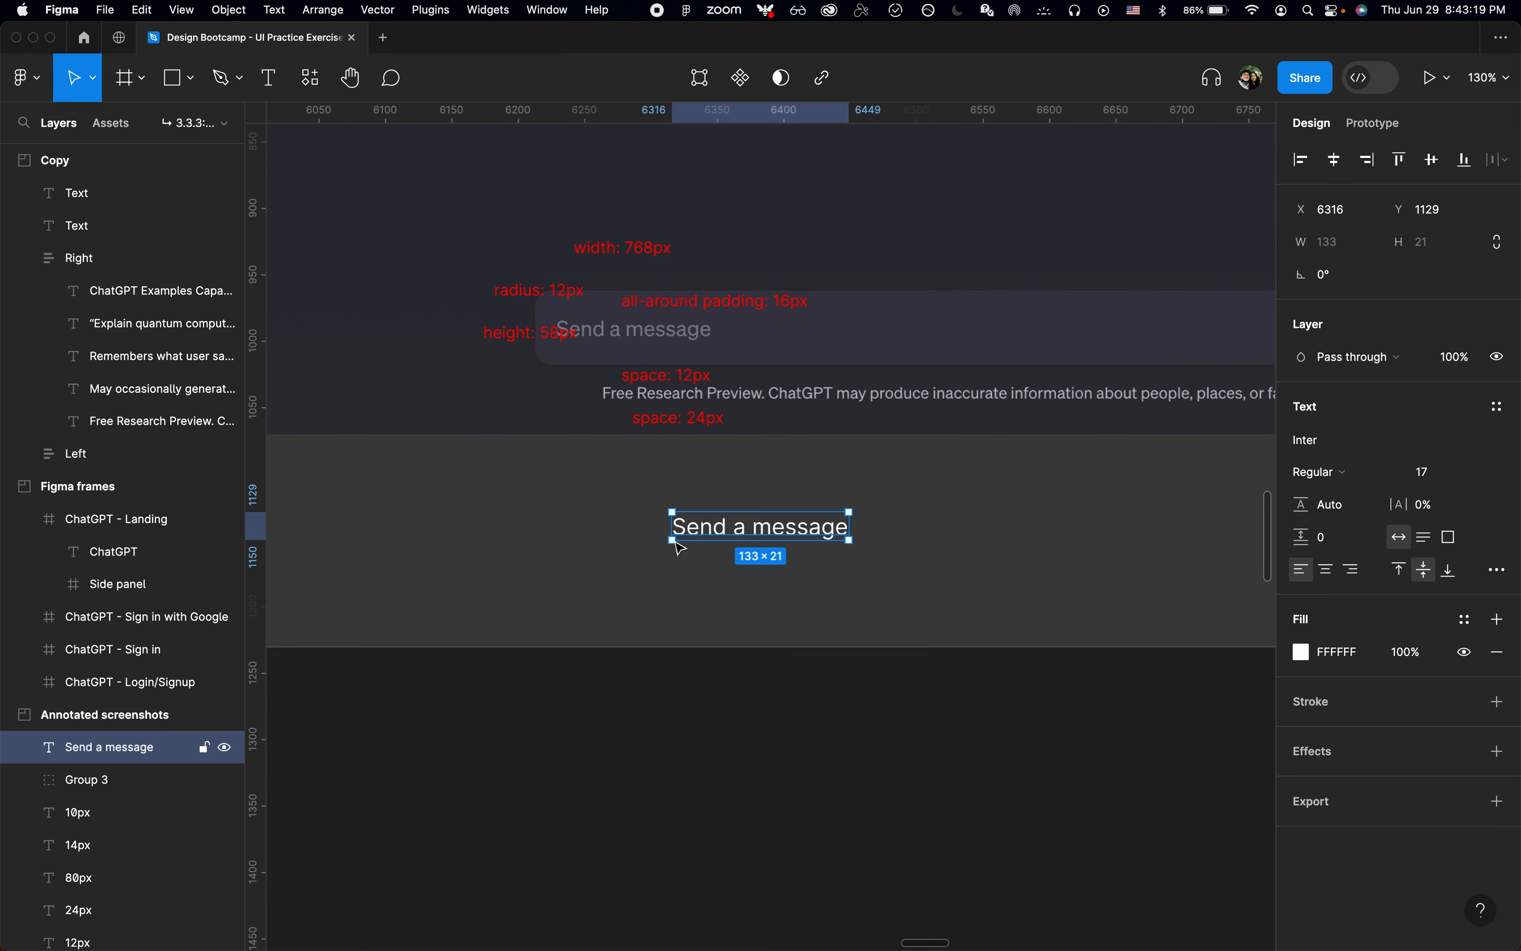
Step: Wrap the pasted Send a message text in an auto layout frame with 16 padding on all sides
scroll(680, 547, up, 3)
scroll(681, 547, right, 4)
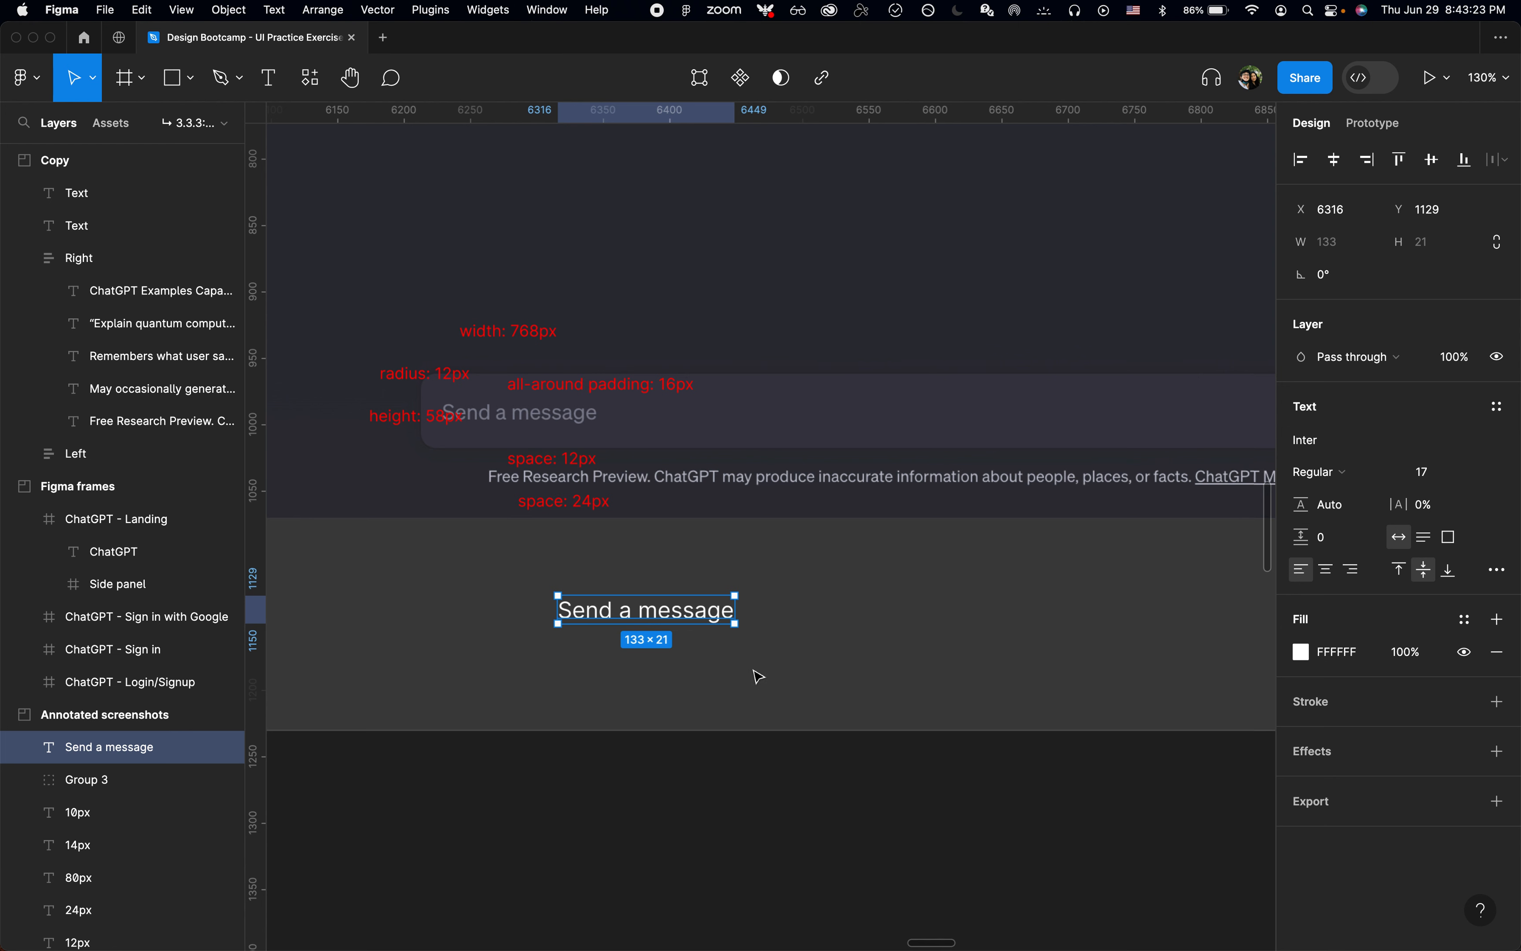
key(shift+a)
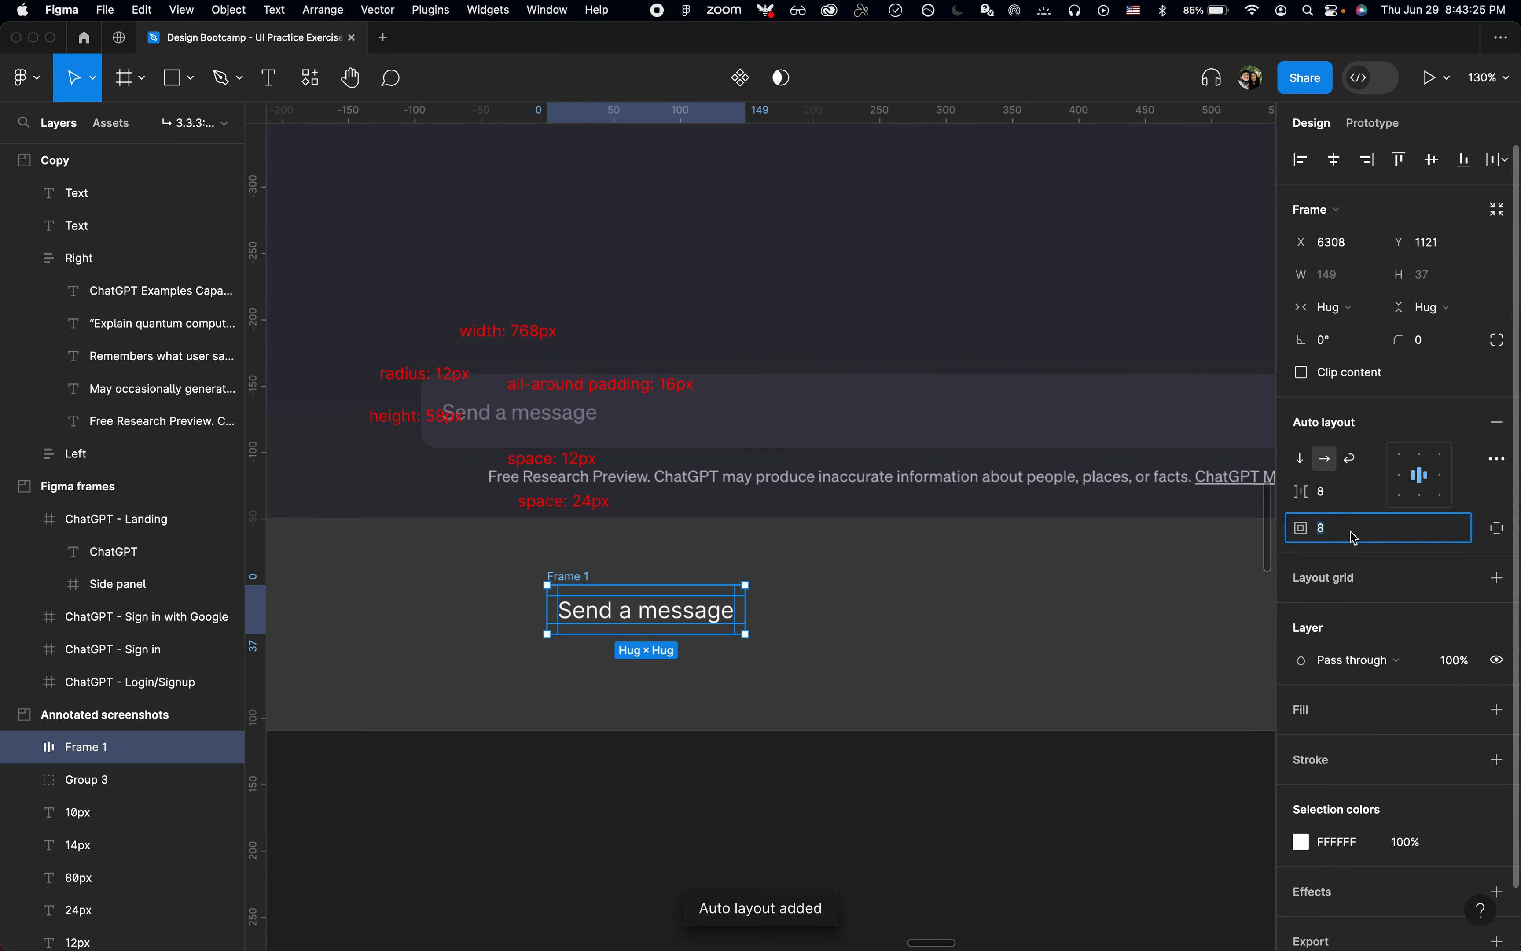
text(16)
key(Return)
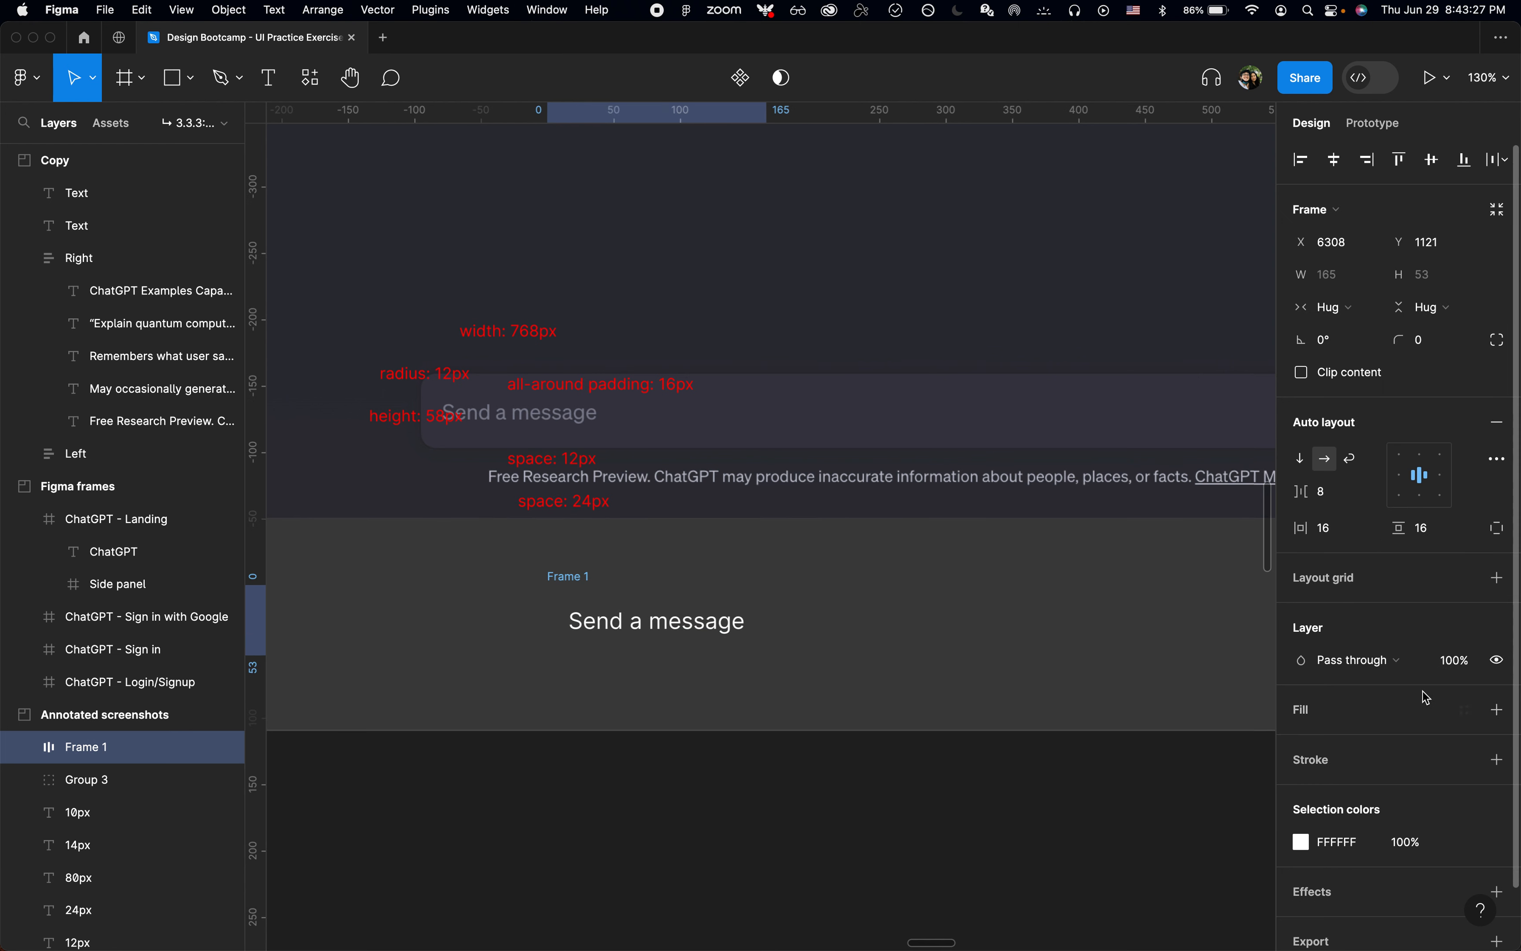
Step: Fill the Send a message frame with the Medium Gray color style
click(1468, 709)
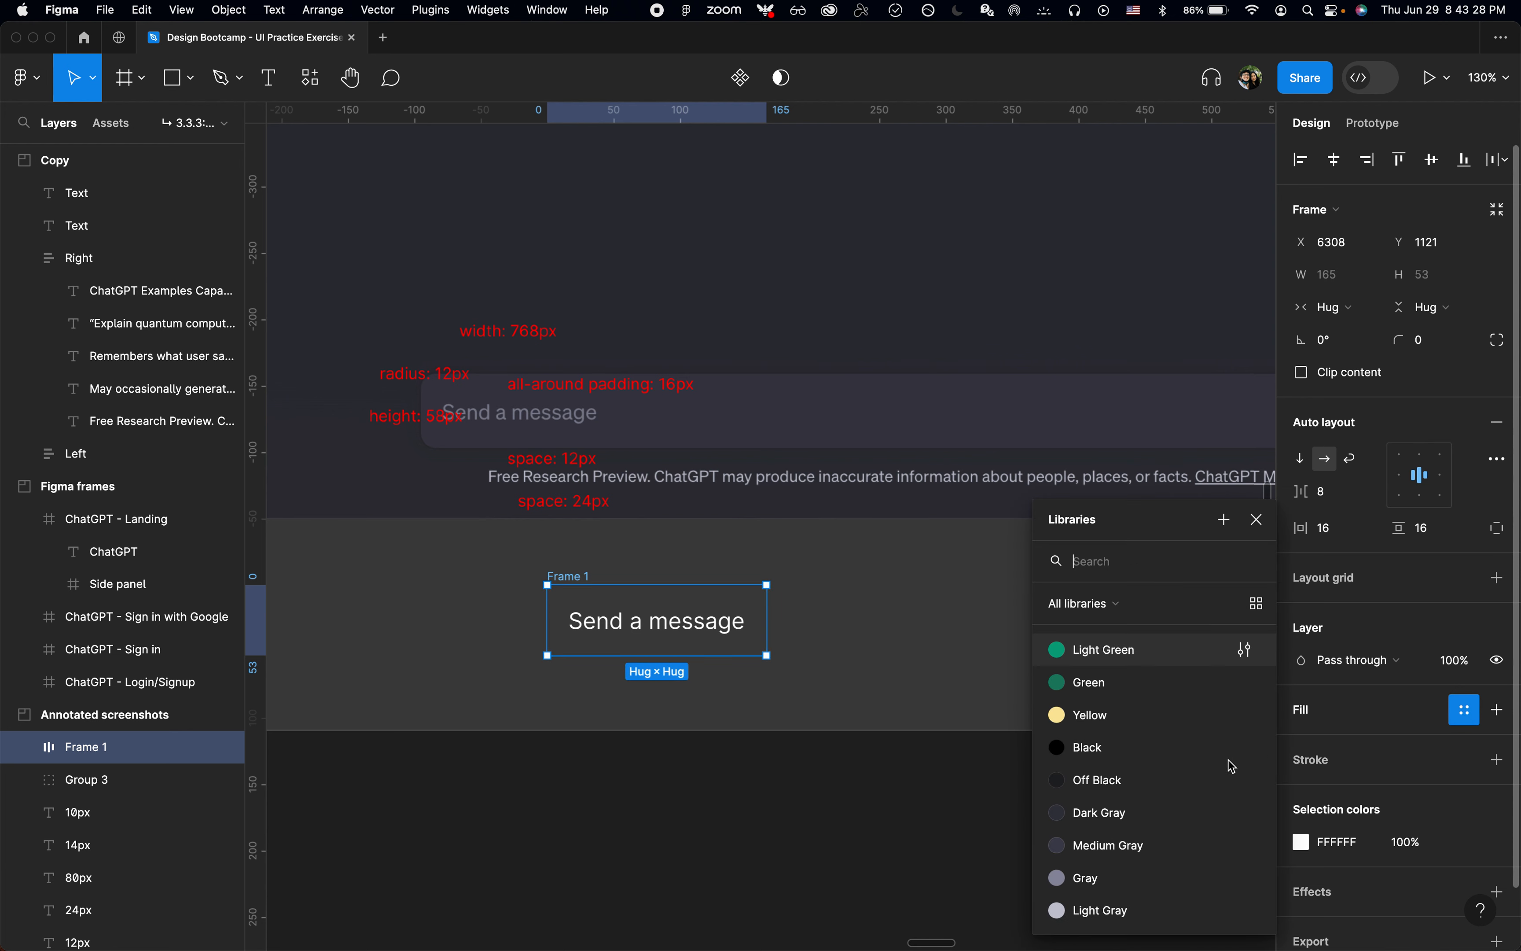
click(1104, 876)
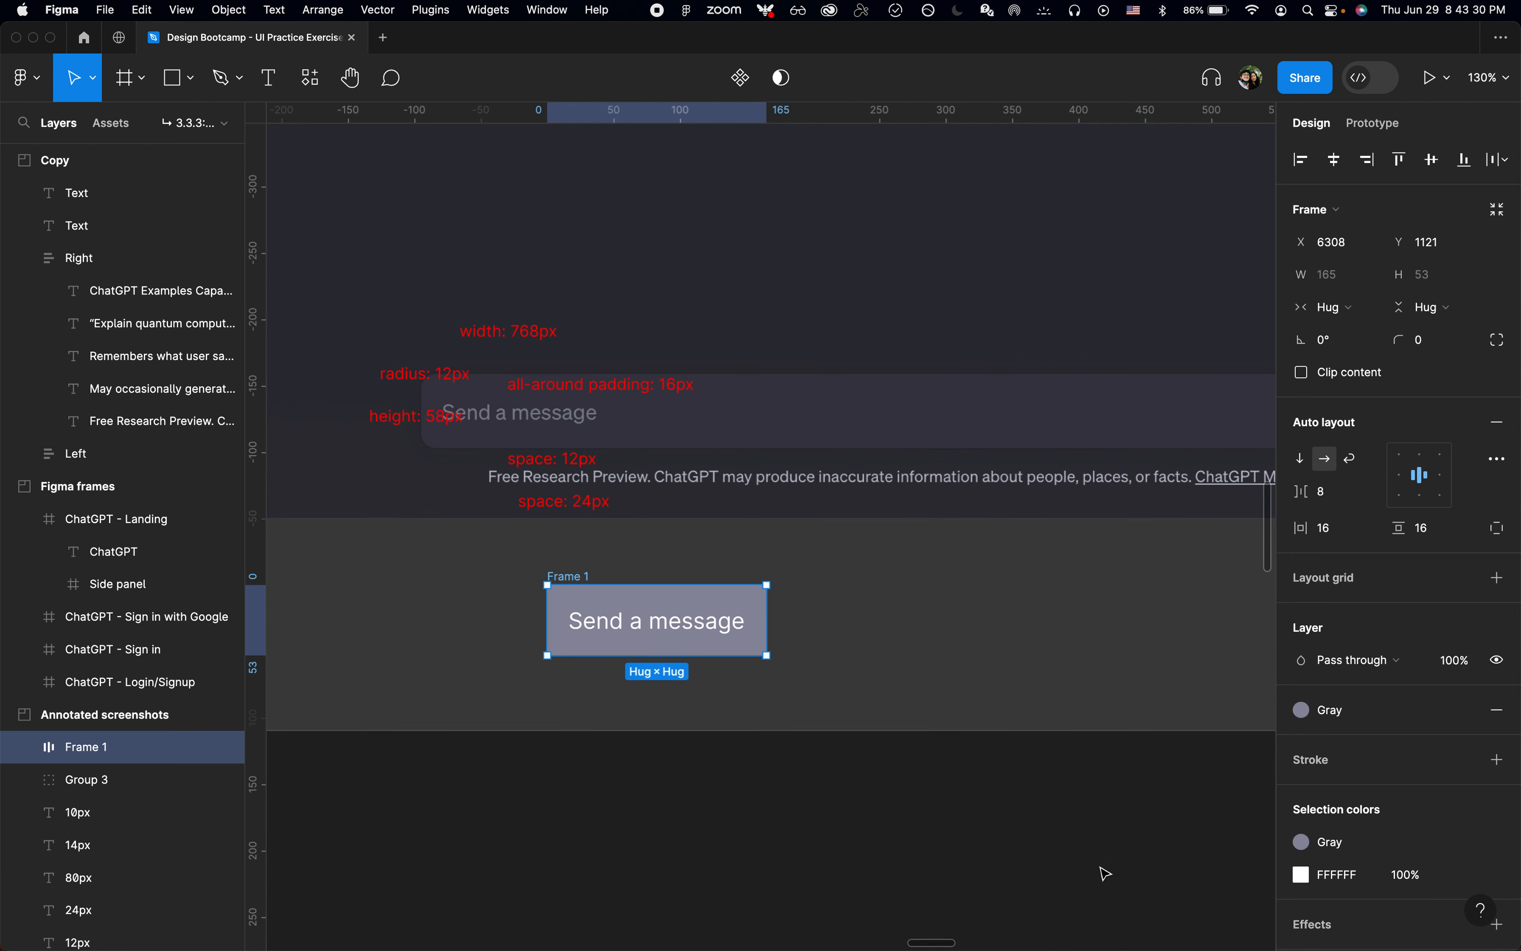
click(1351, 709)
click(1132, 783)
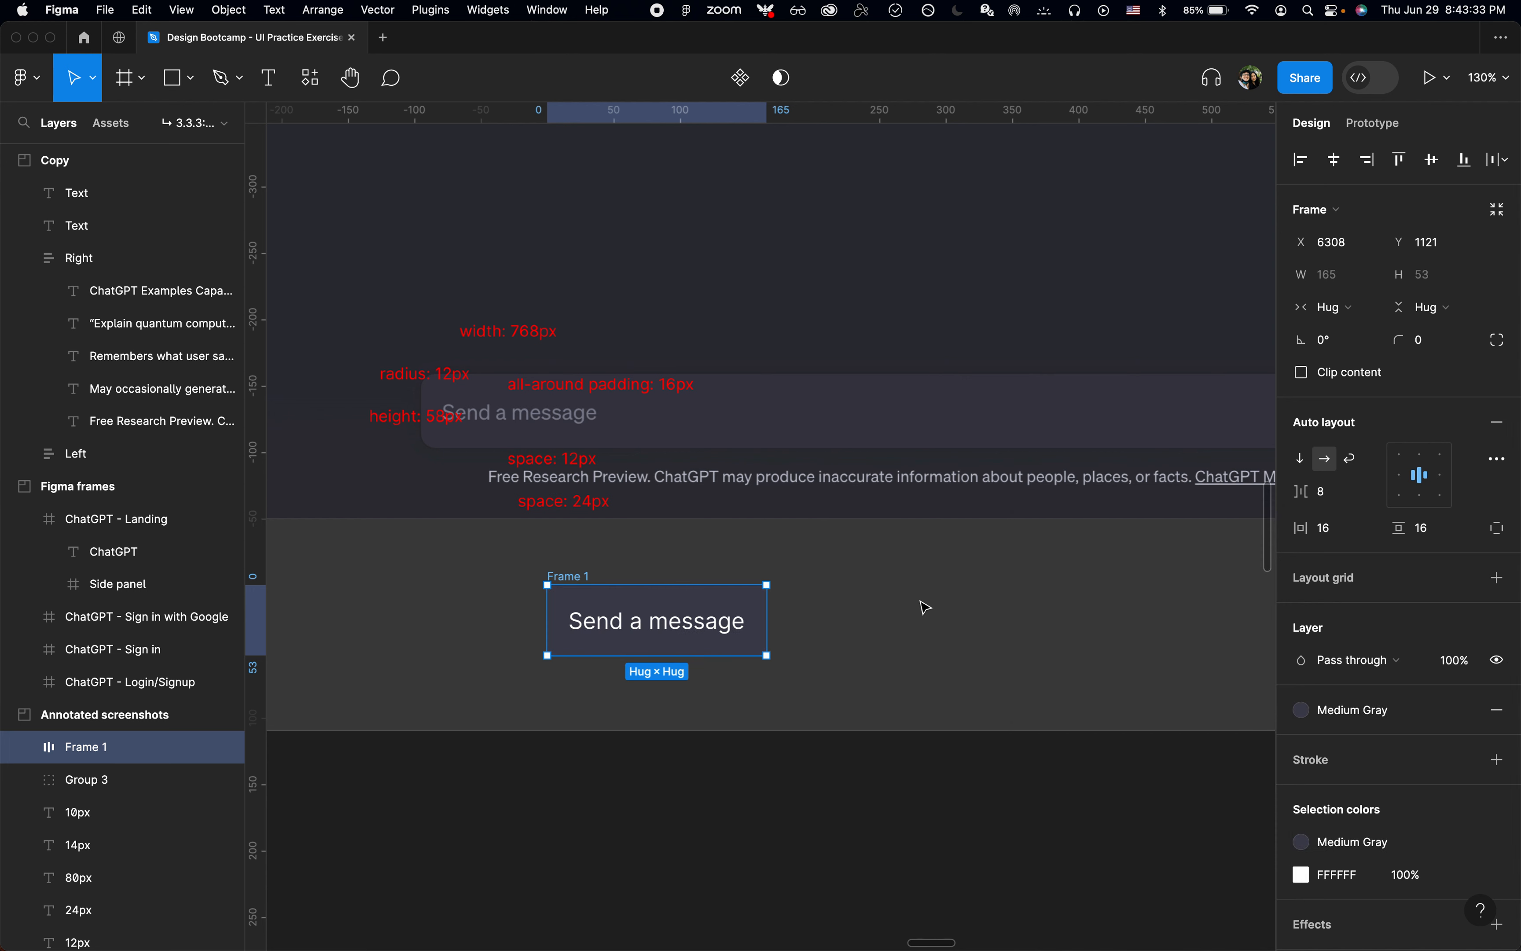
Step: Set the Send a message frame's corner radius to 12
click(821, 618)
click(582, 586)
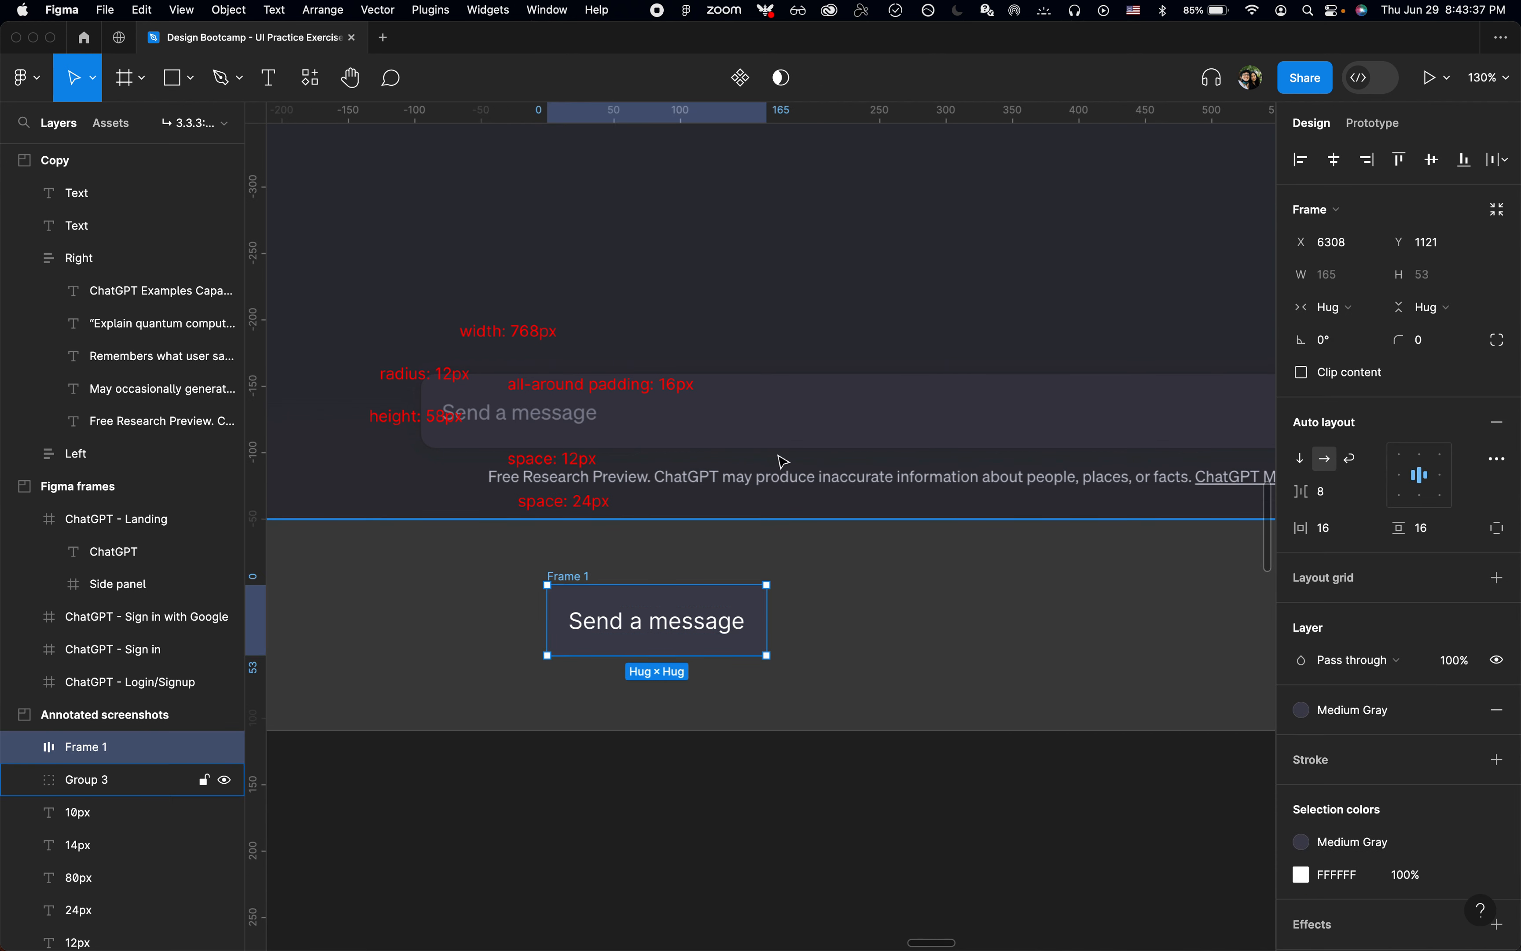
click(1424, 339)
text(12)
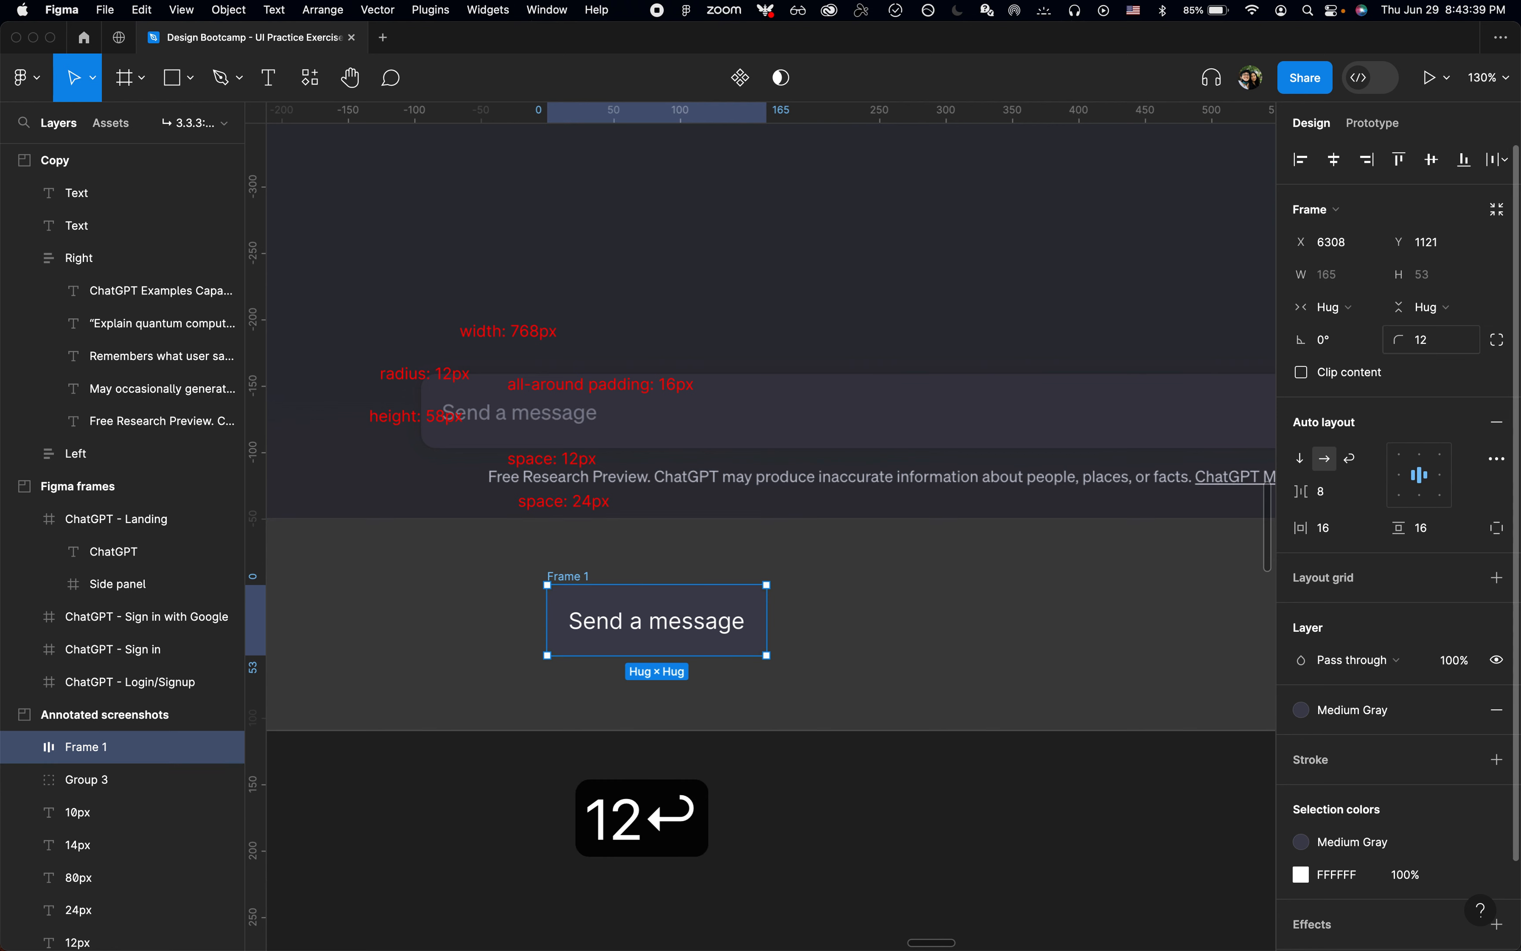
Step: Give the Send a message frame a fixed width of 768 and align its content to the left centre
scroll(829, 659, down, 3)
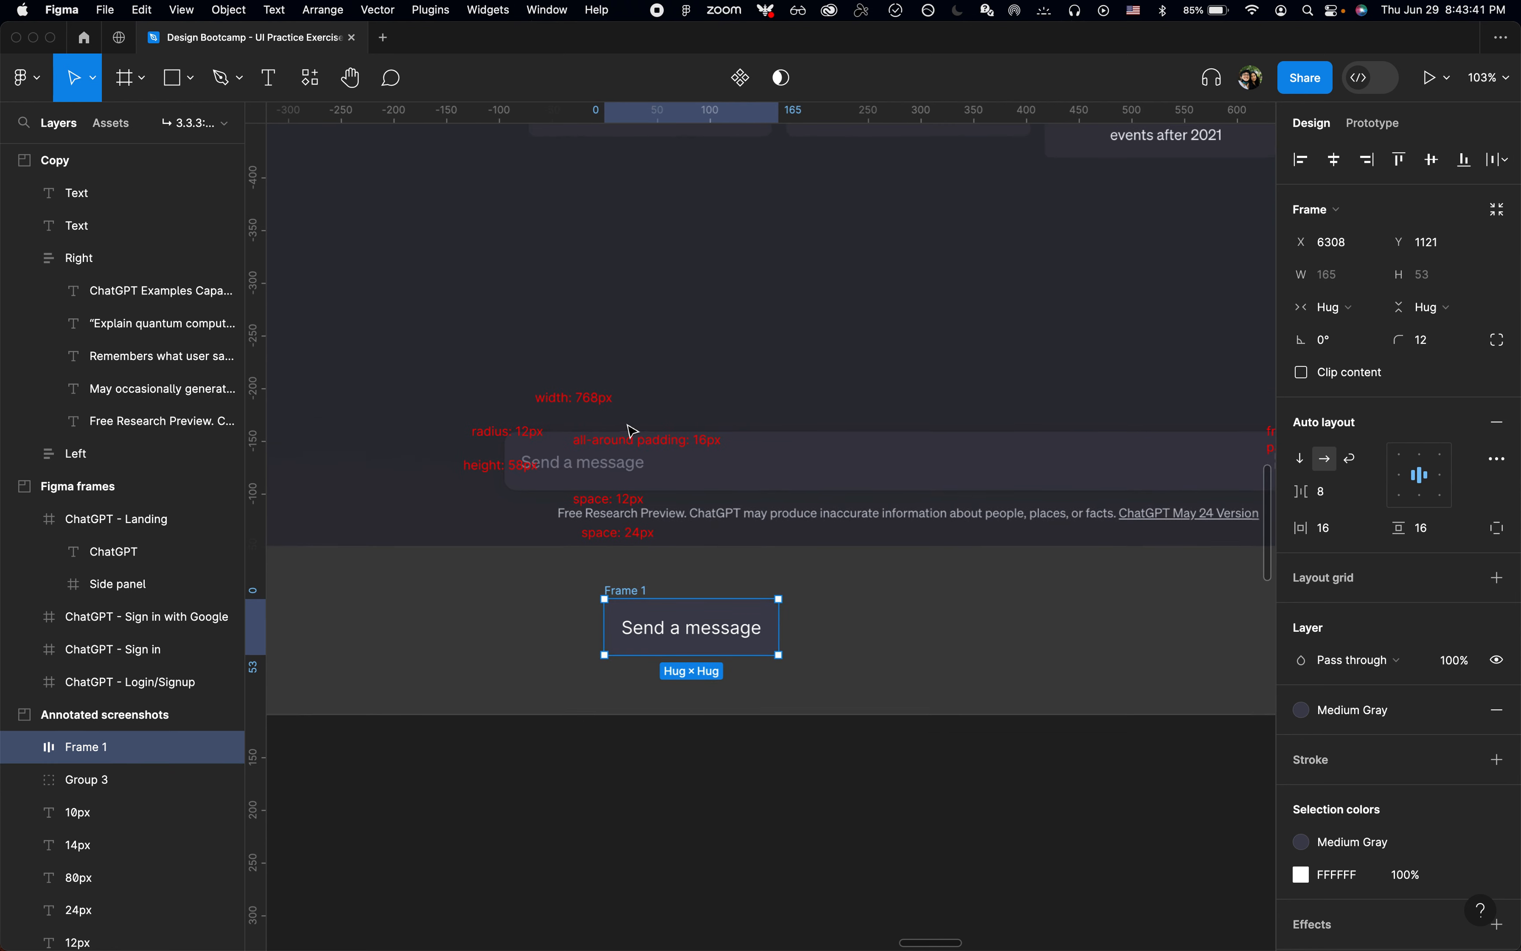
click(1311, 322)
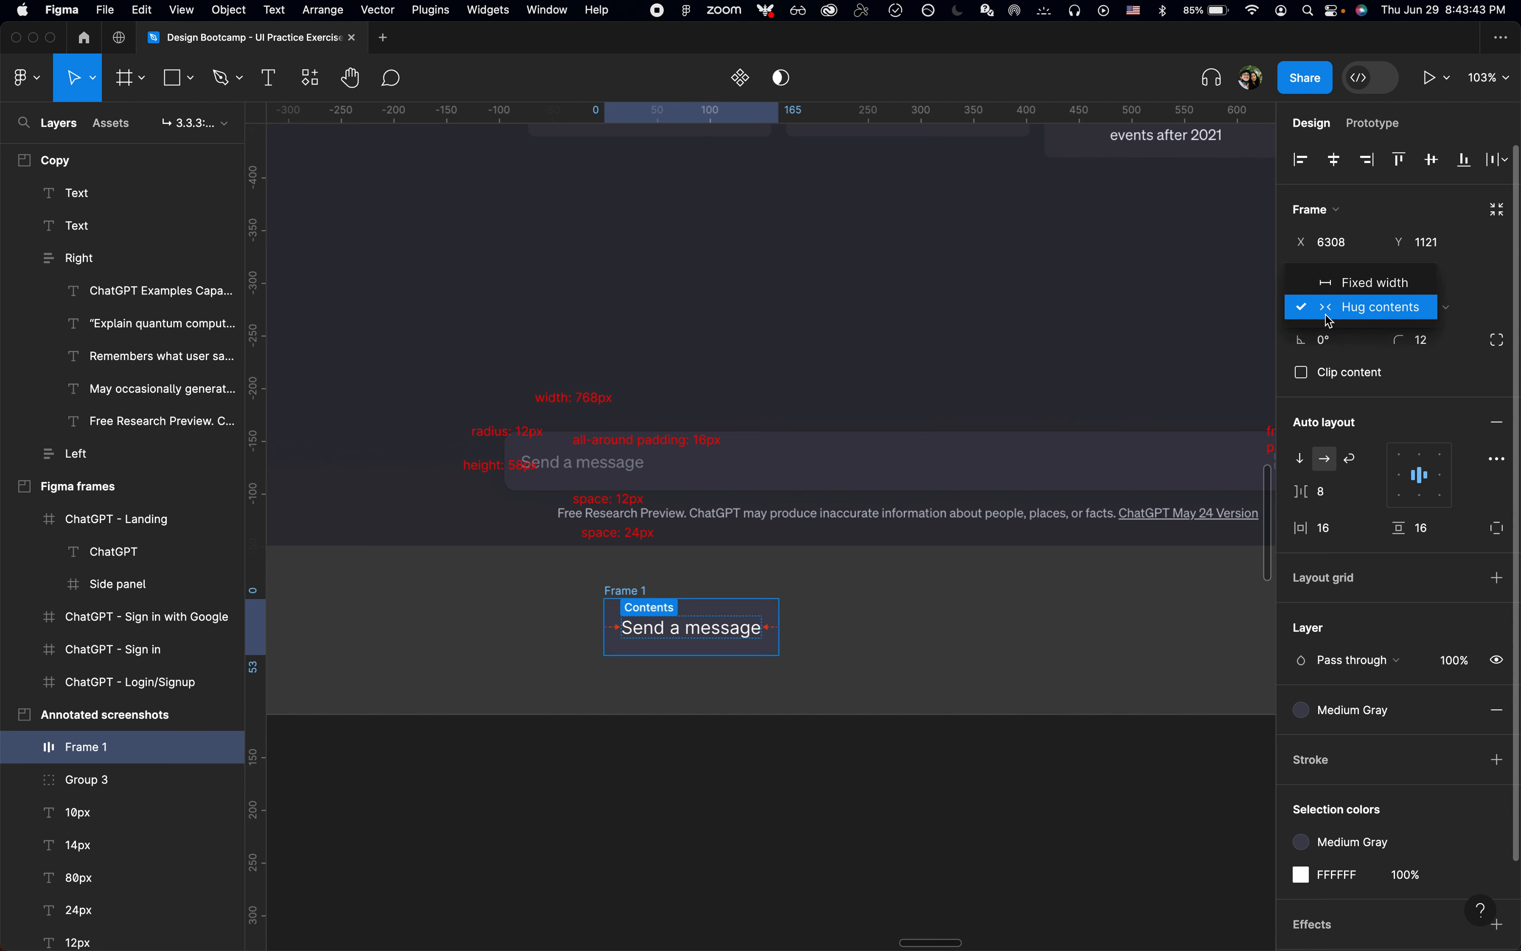
click(1350, 284)
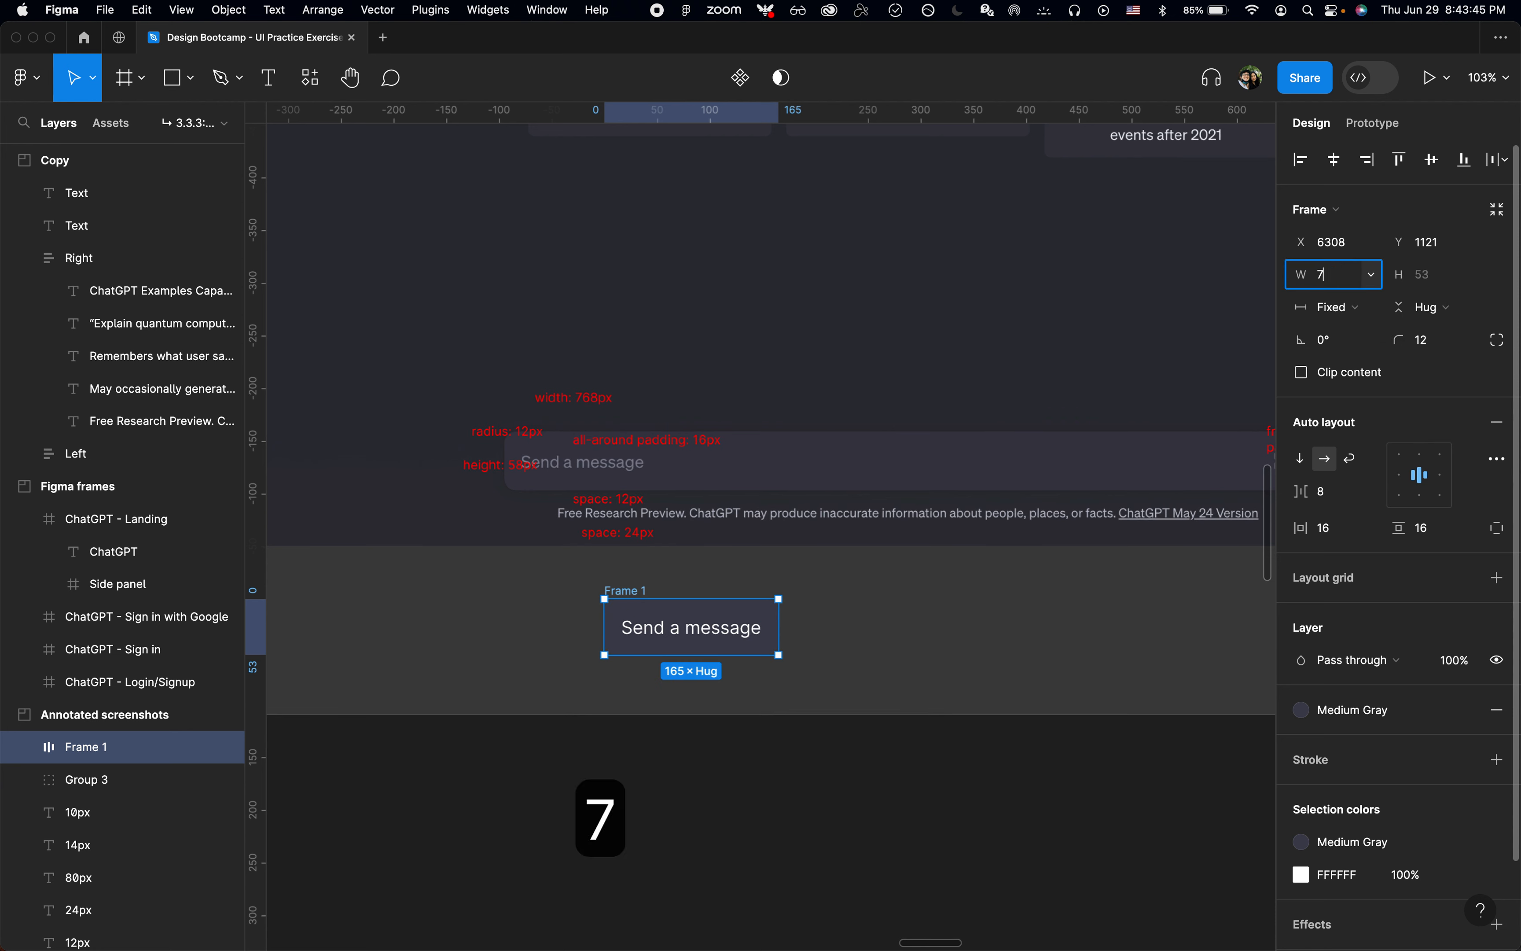
key(Return)
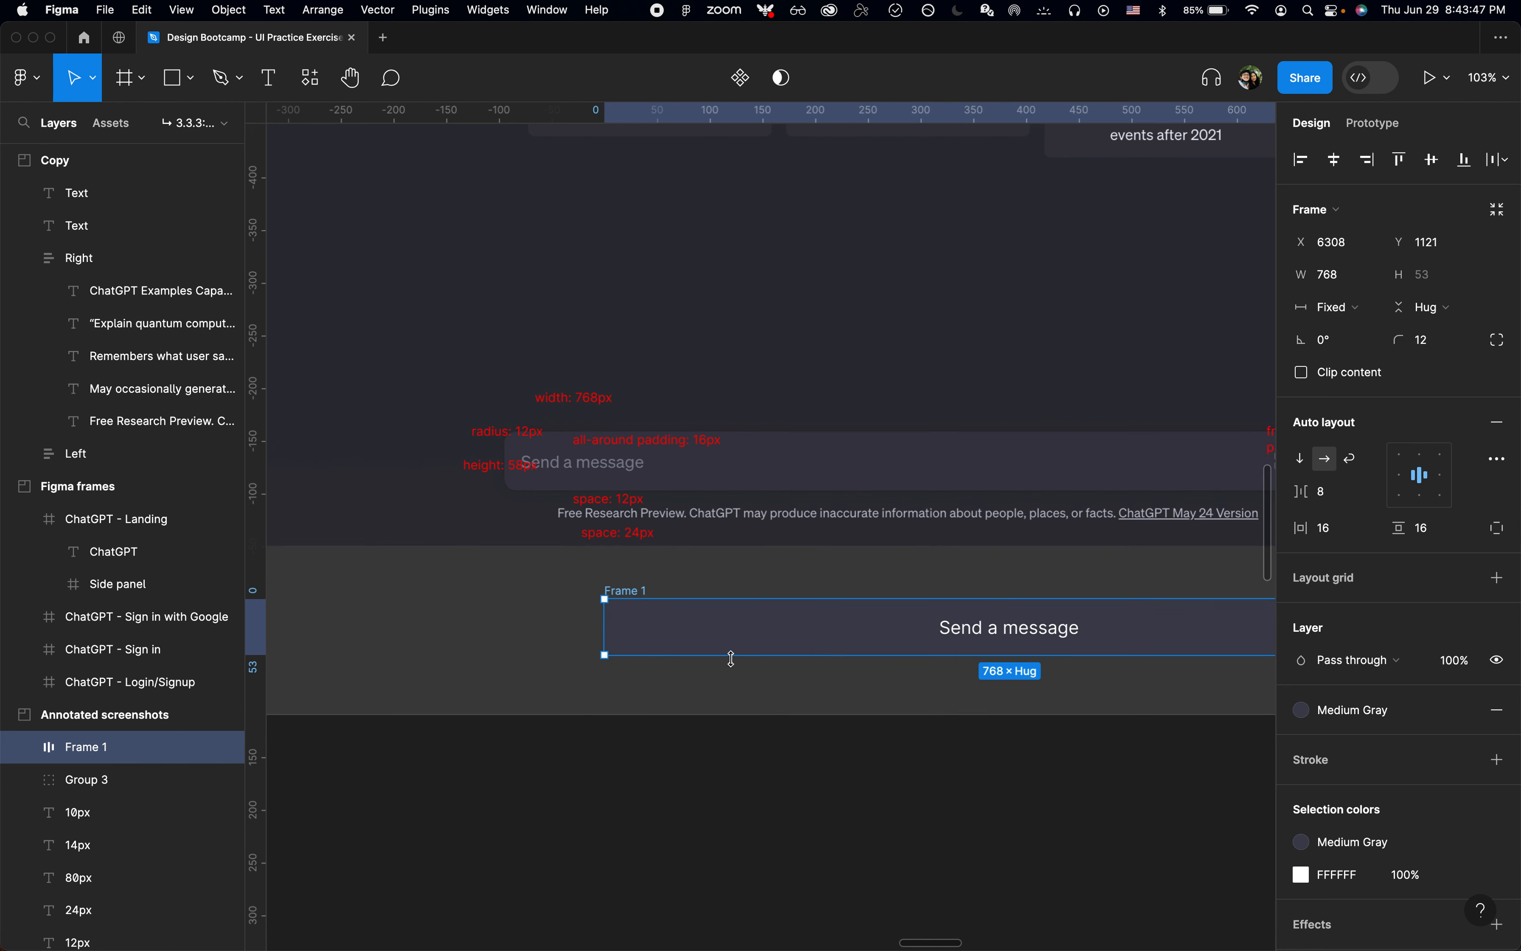
click(1407, 481)
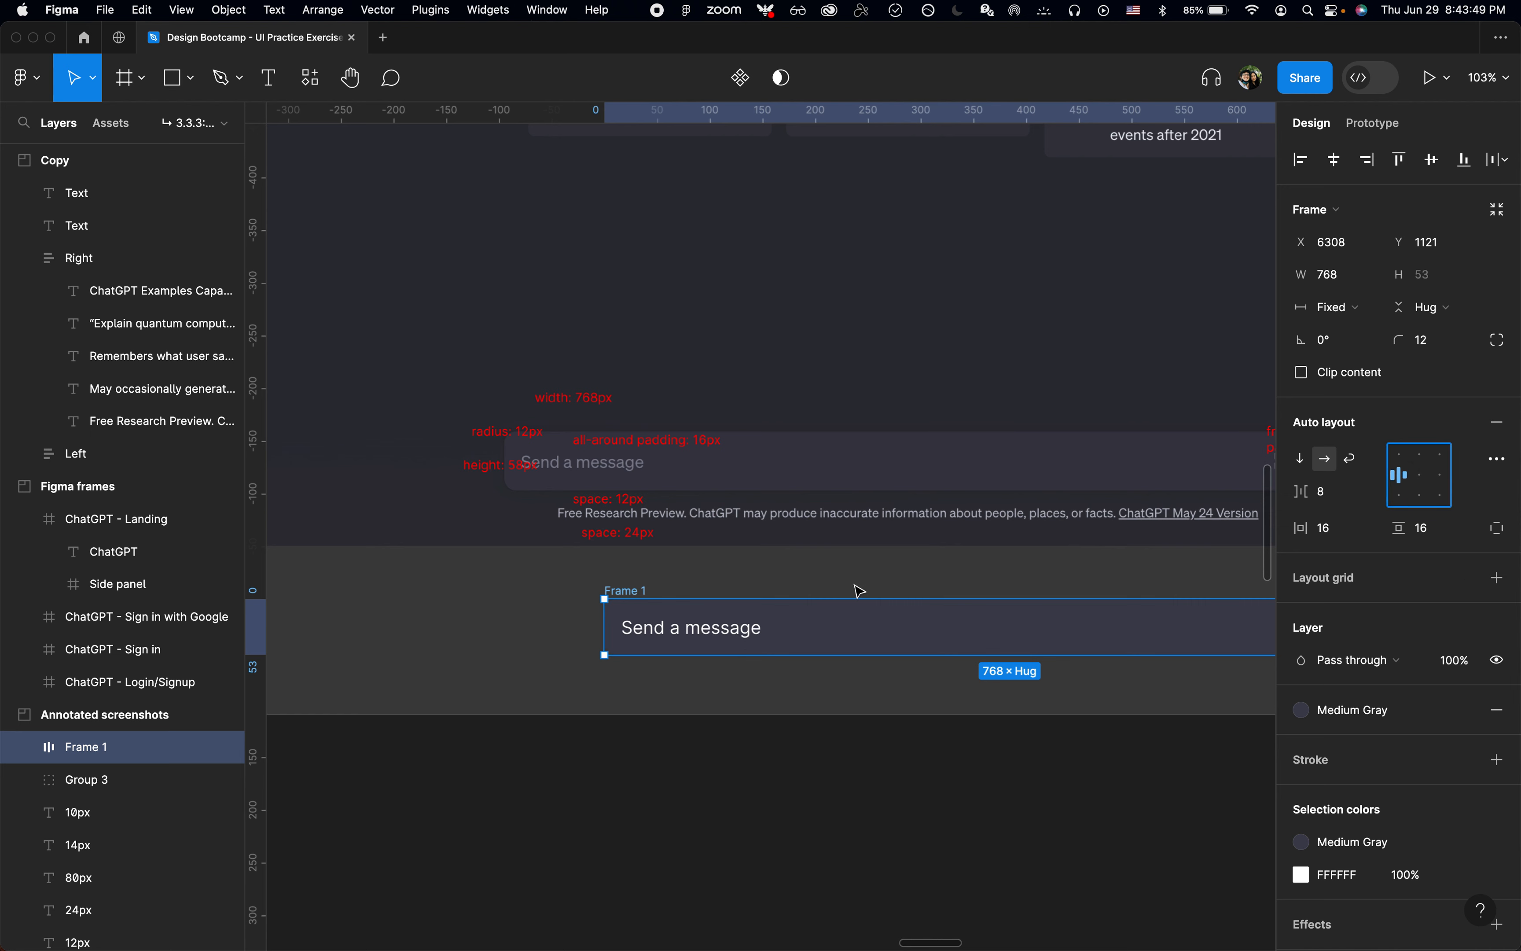
Step: Examine the Colors swatches in the Assets and style guide section for the color assigned to placeholder text
scroll(697, 594, down, 5)
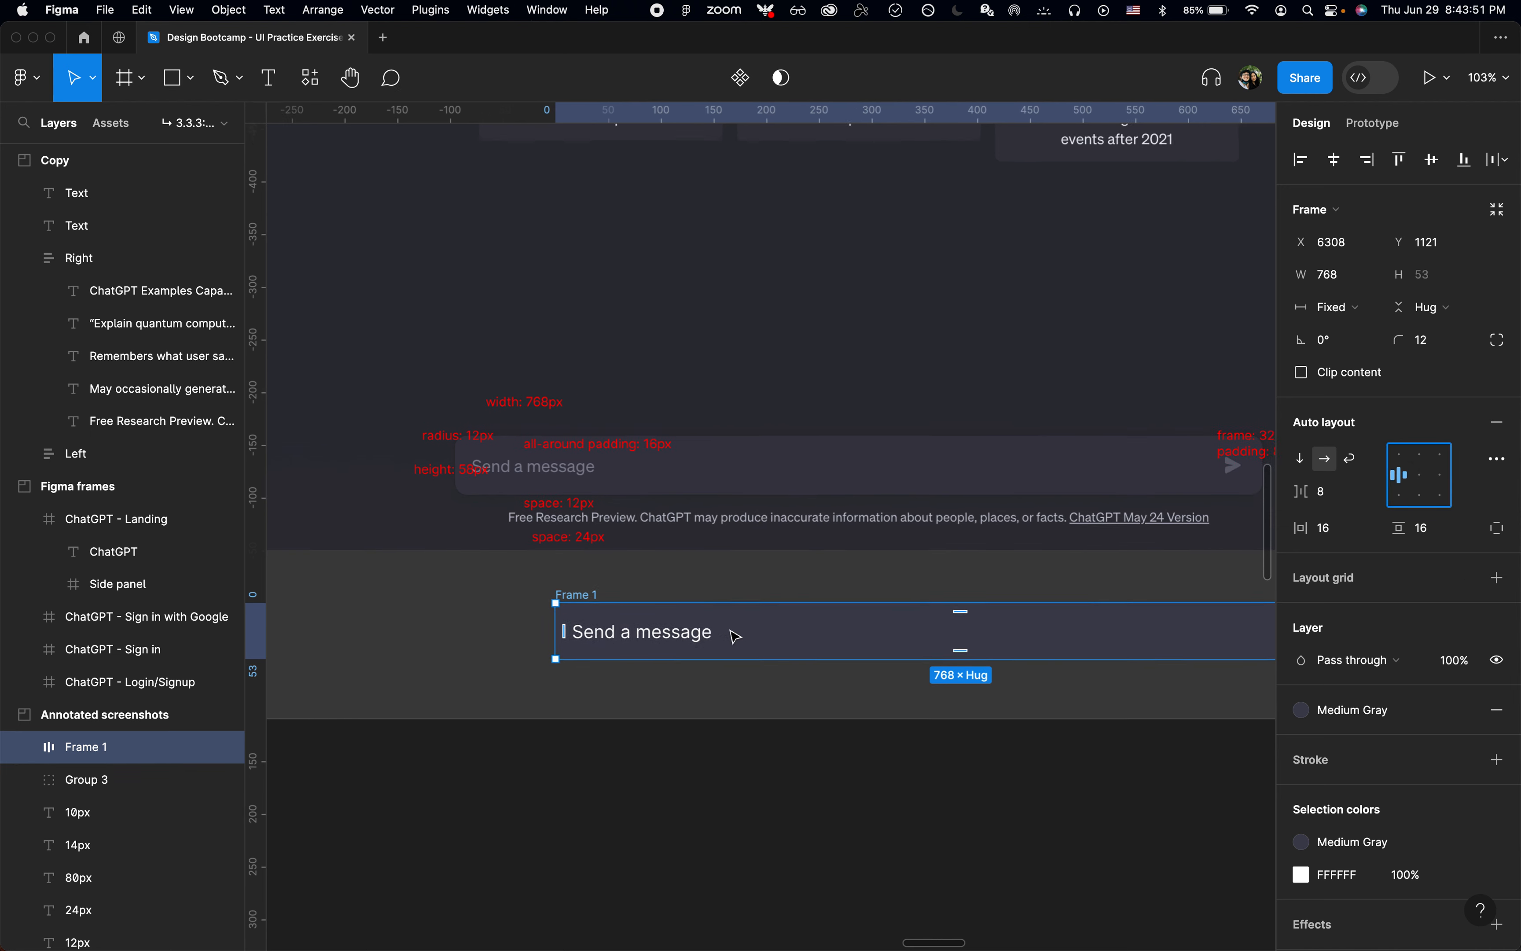
scroll(736, 636, down, 5)
scroll(736, 637, down, 5)
scroll(736, 637, right, 7)
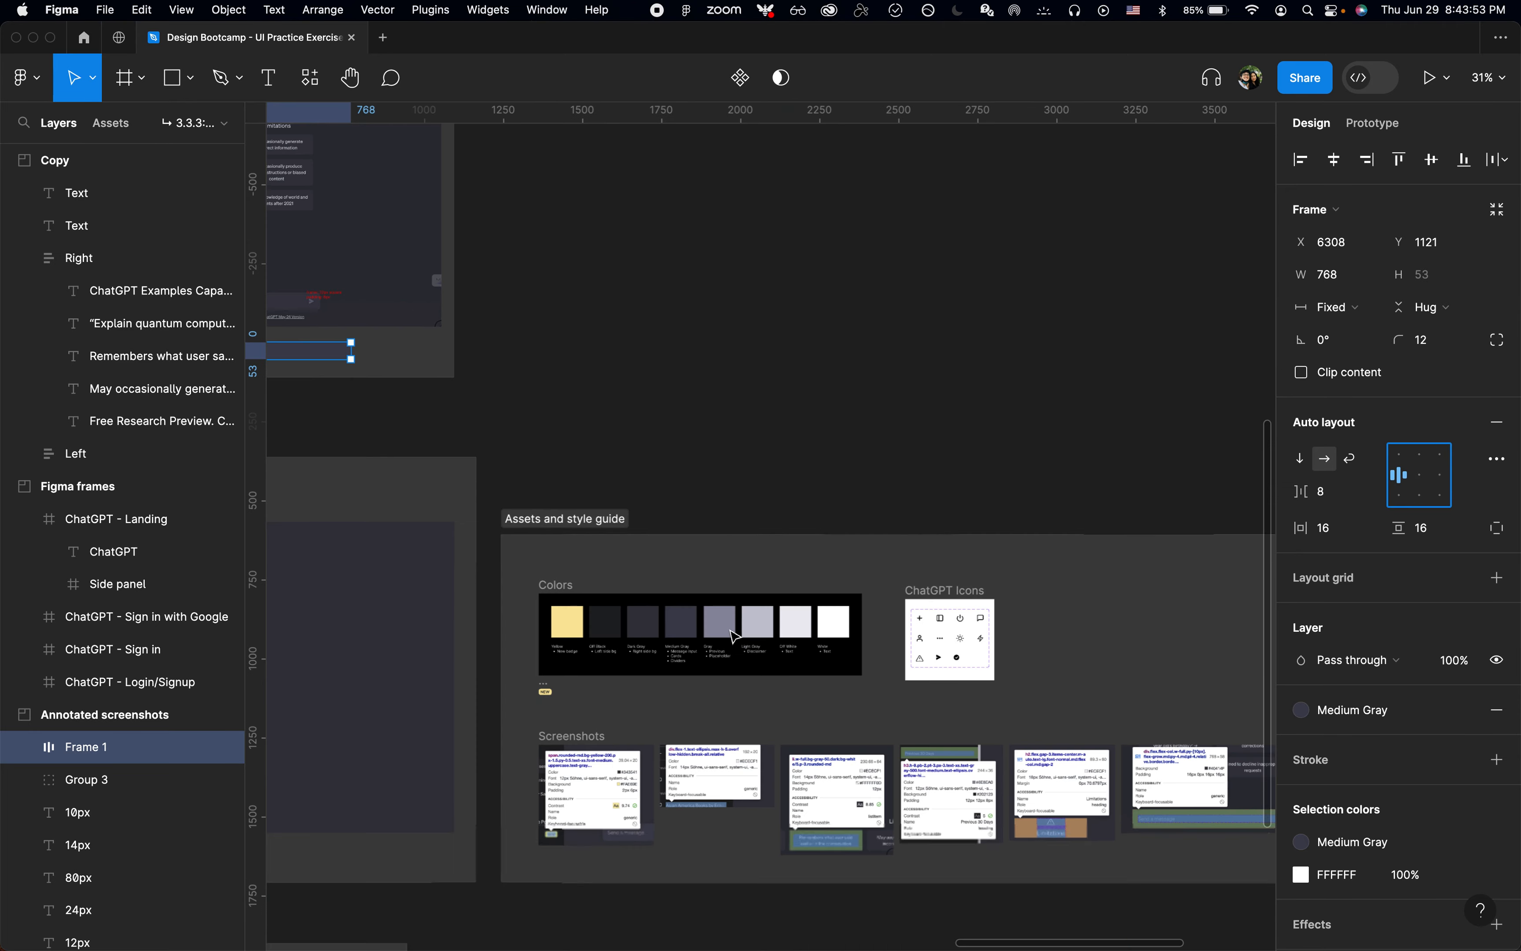
scroll(598, 717, up, 10)
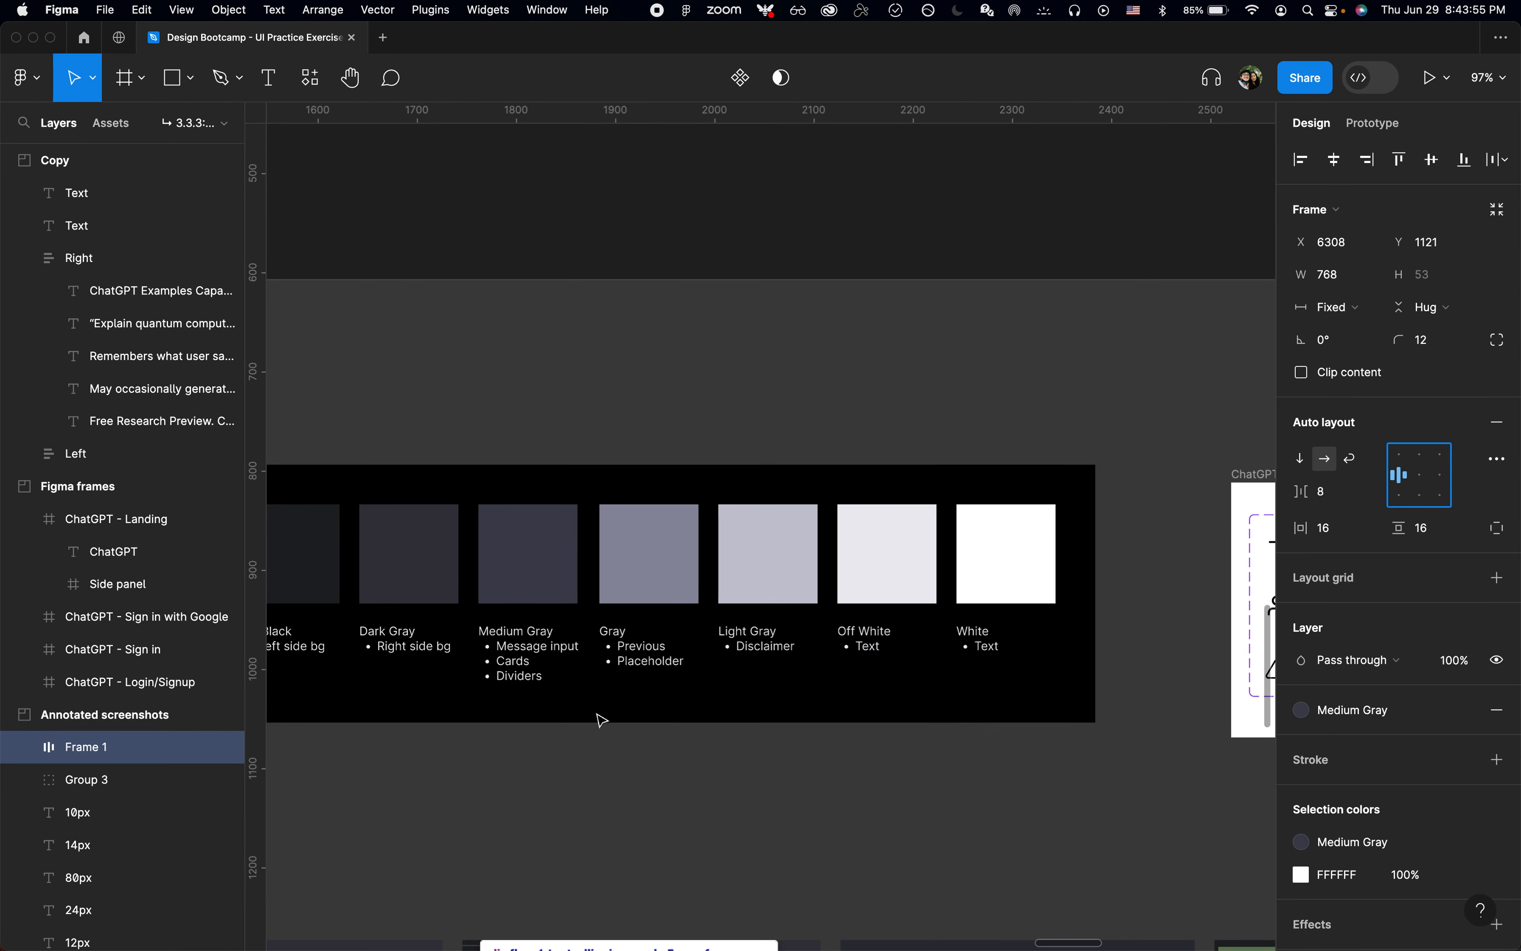
scroll(602, 720, left, 2)
scroll(602, 720, left, 3)
scroll(817, 632, up, 4)
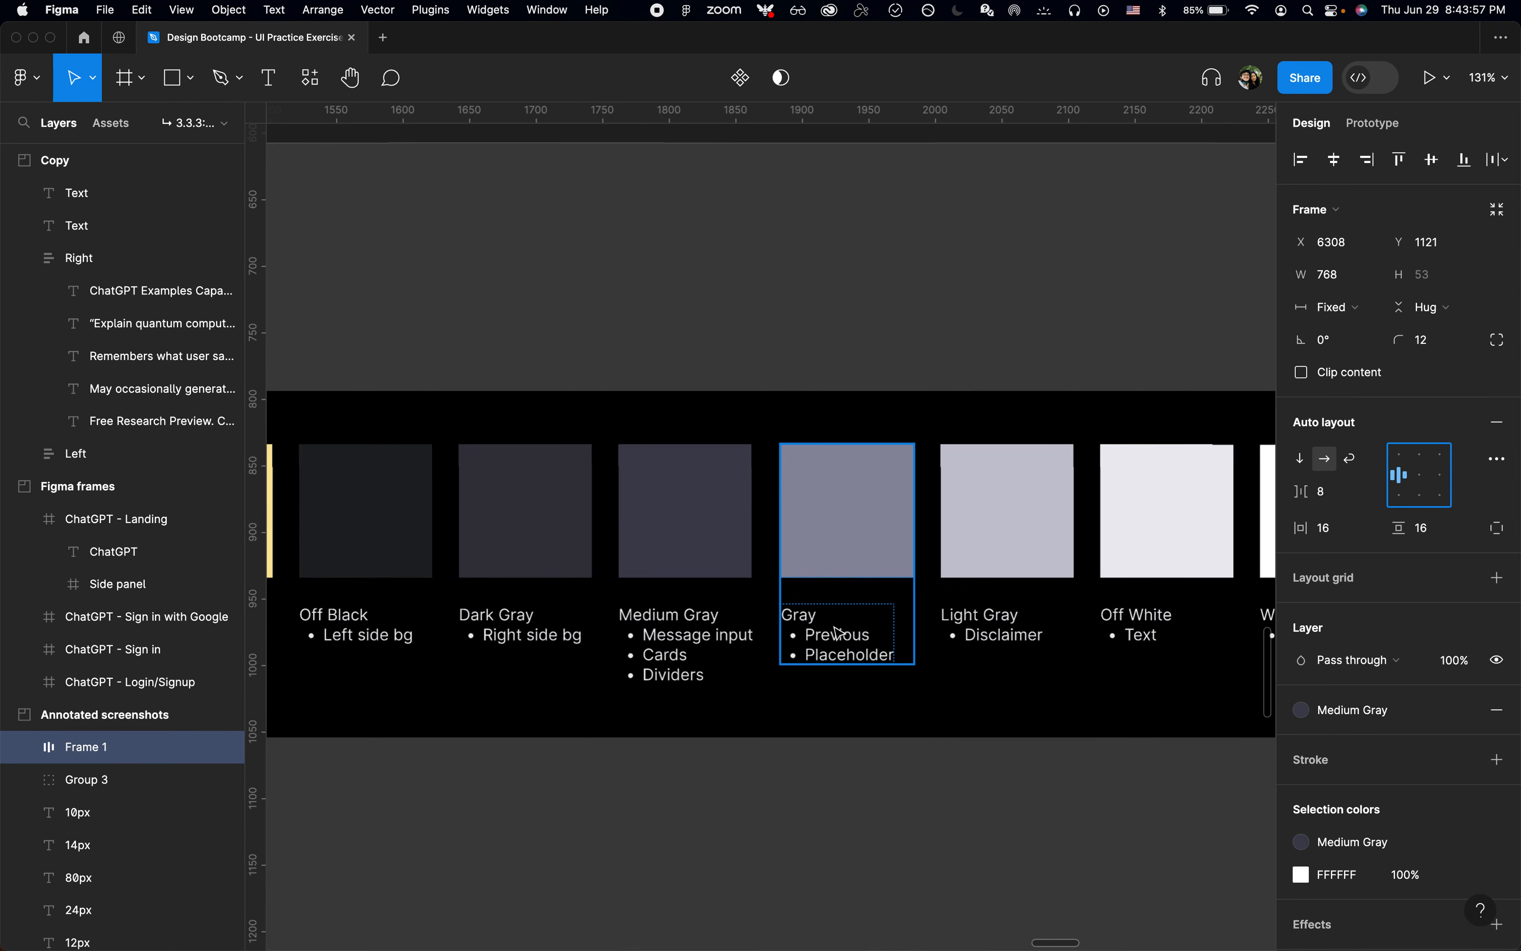
key(shift+2)
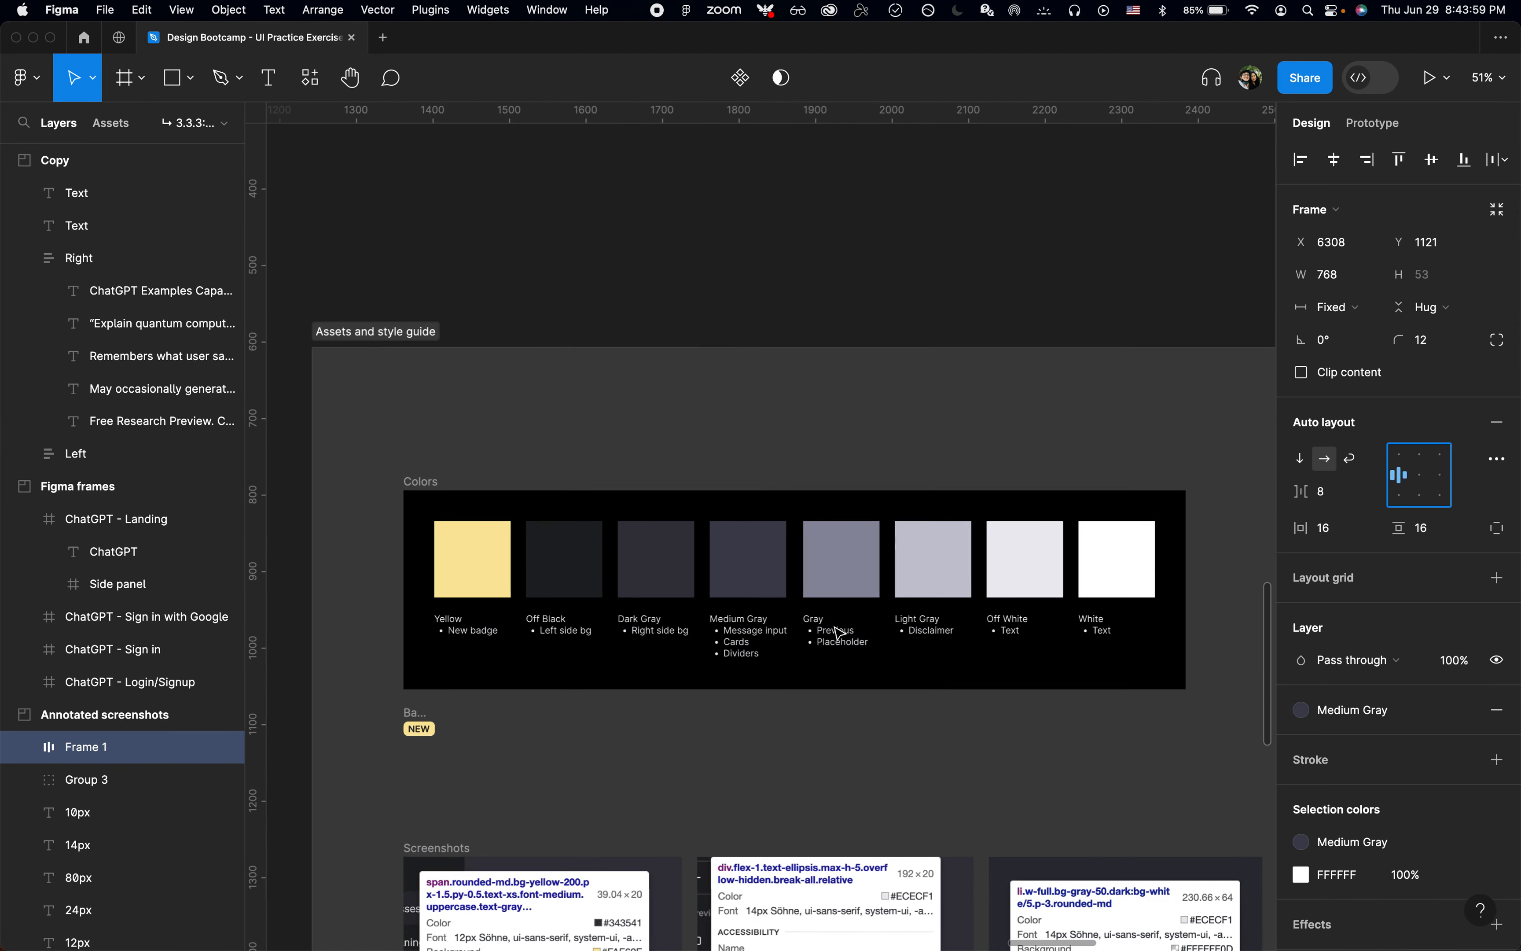
Step: Replace the white of the Send a message text with the Gray color style and return to the message input frame
click(1465, 874)
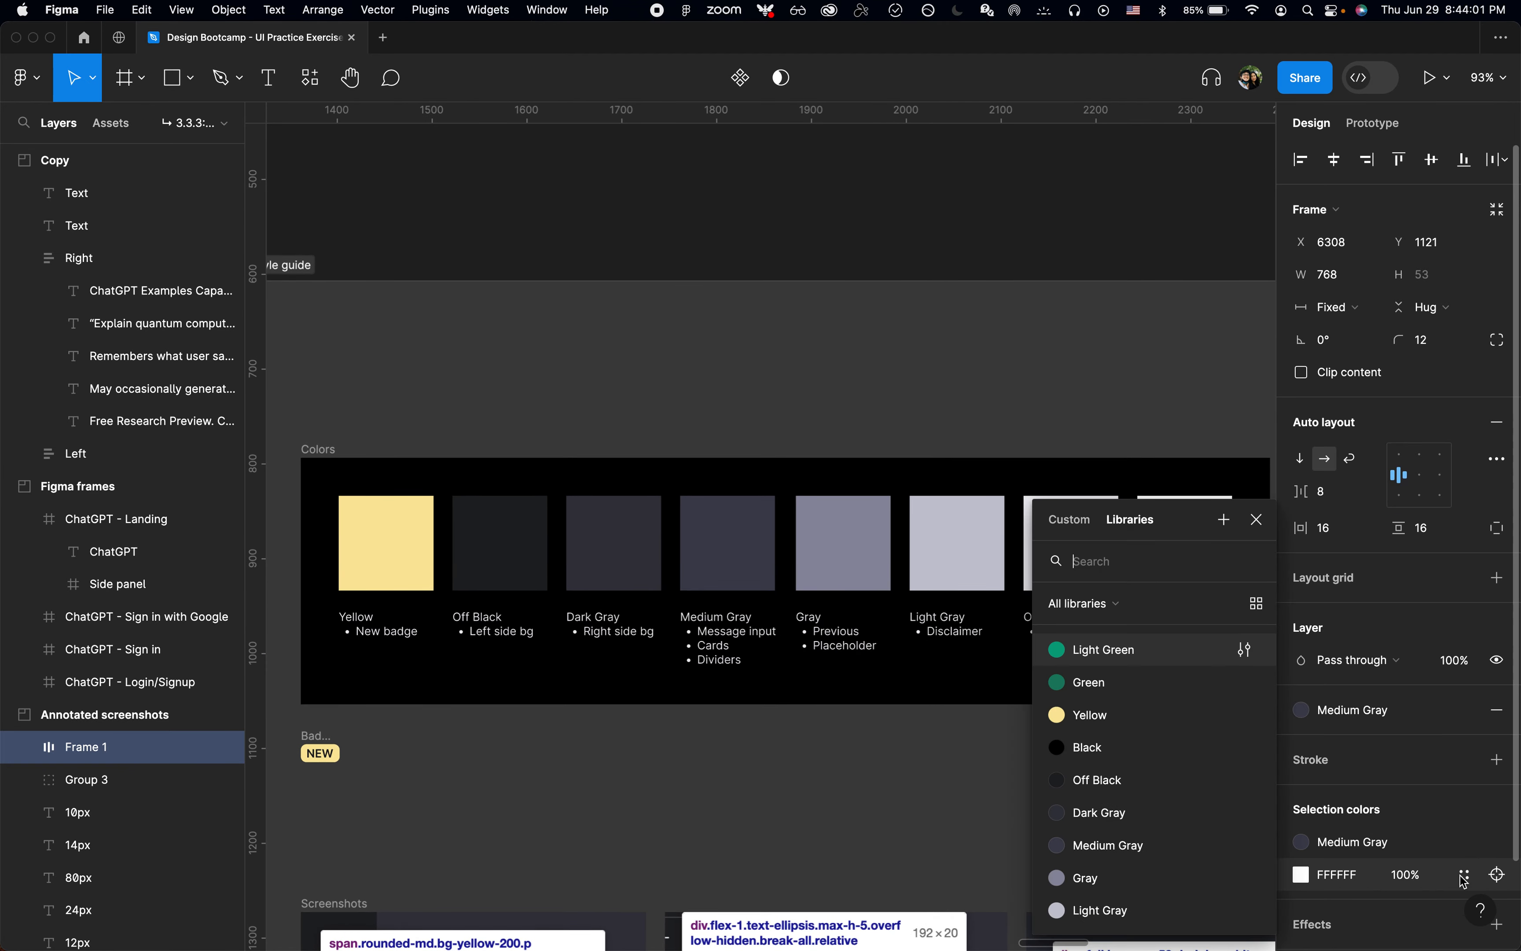
click(1123, 878)
key(shift+2)
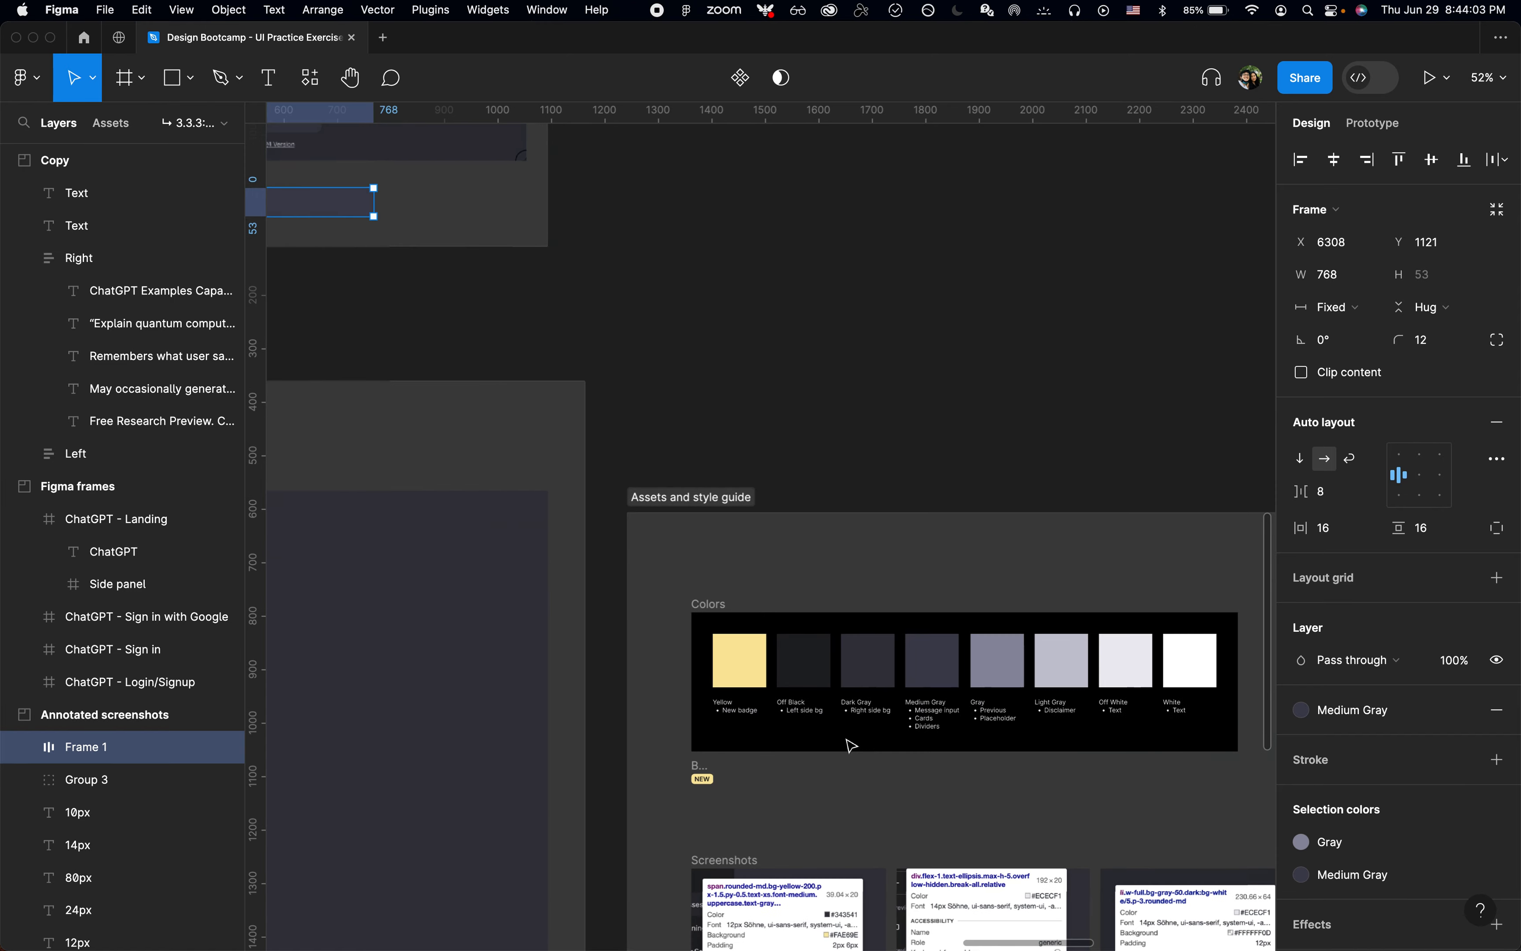
scroll(810, 436, up, 5)
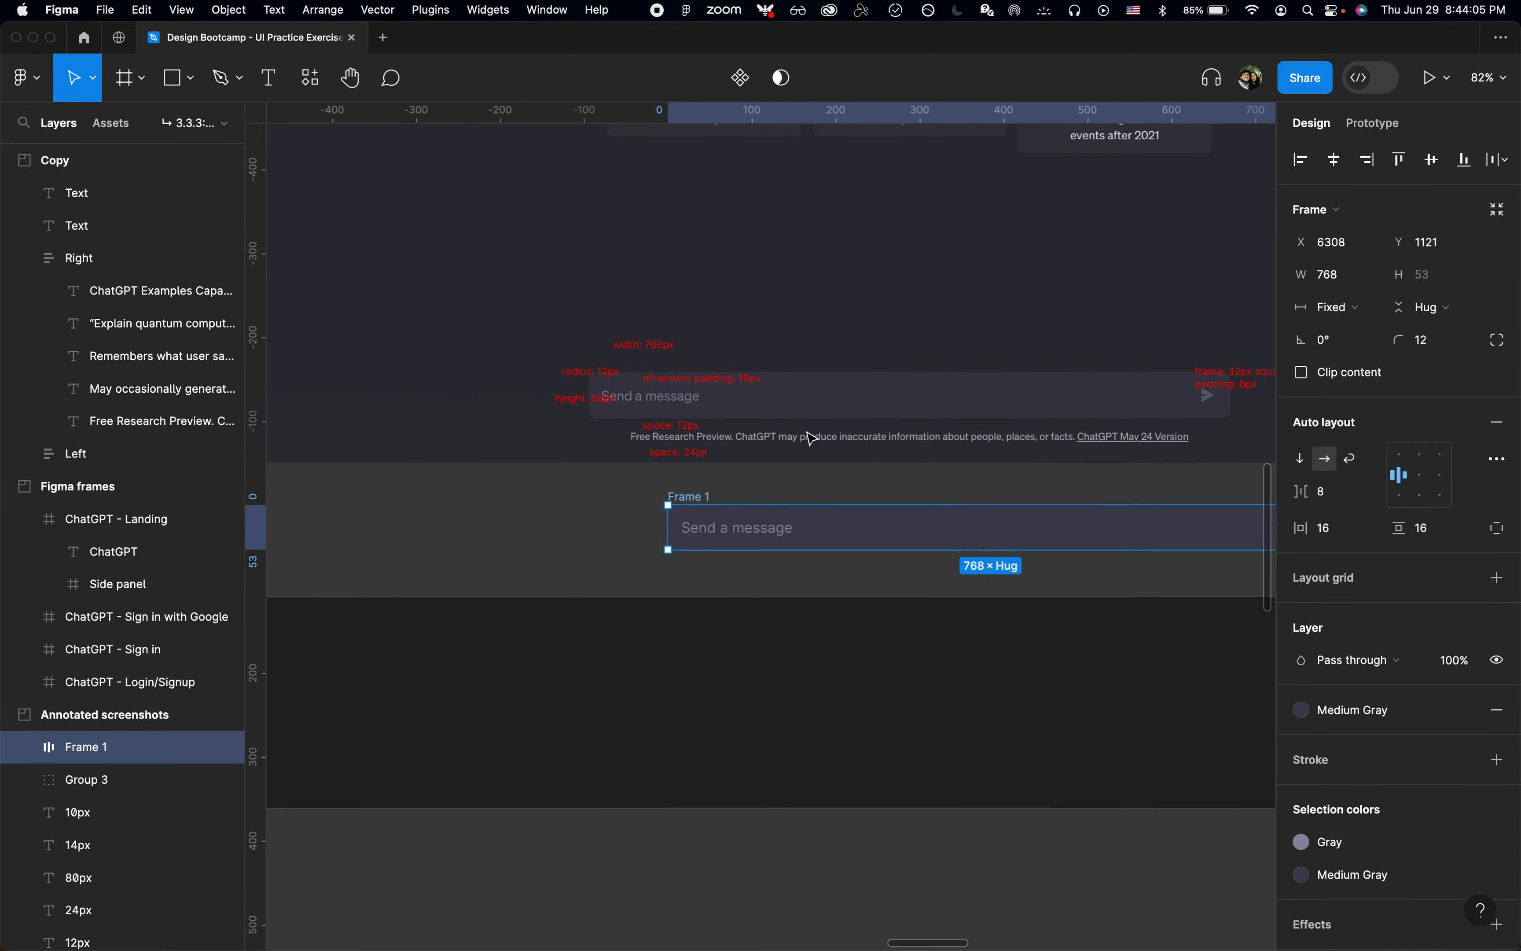
scroll(810, 436, right, 2)
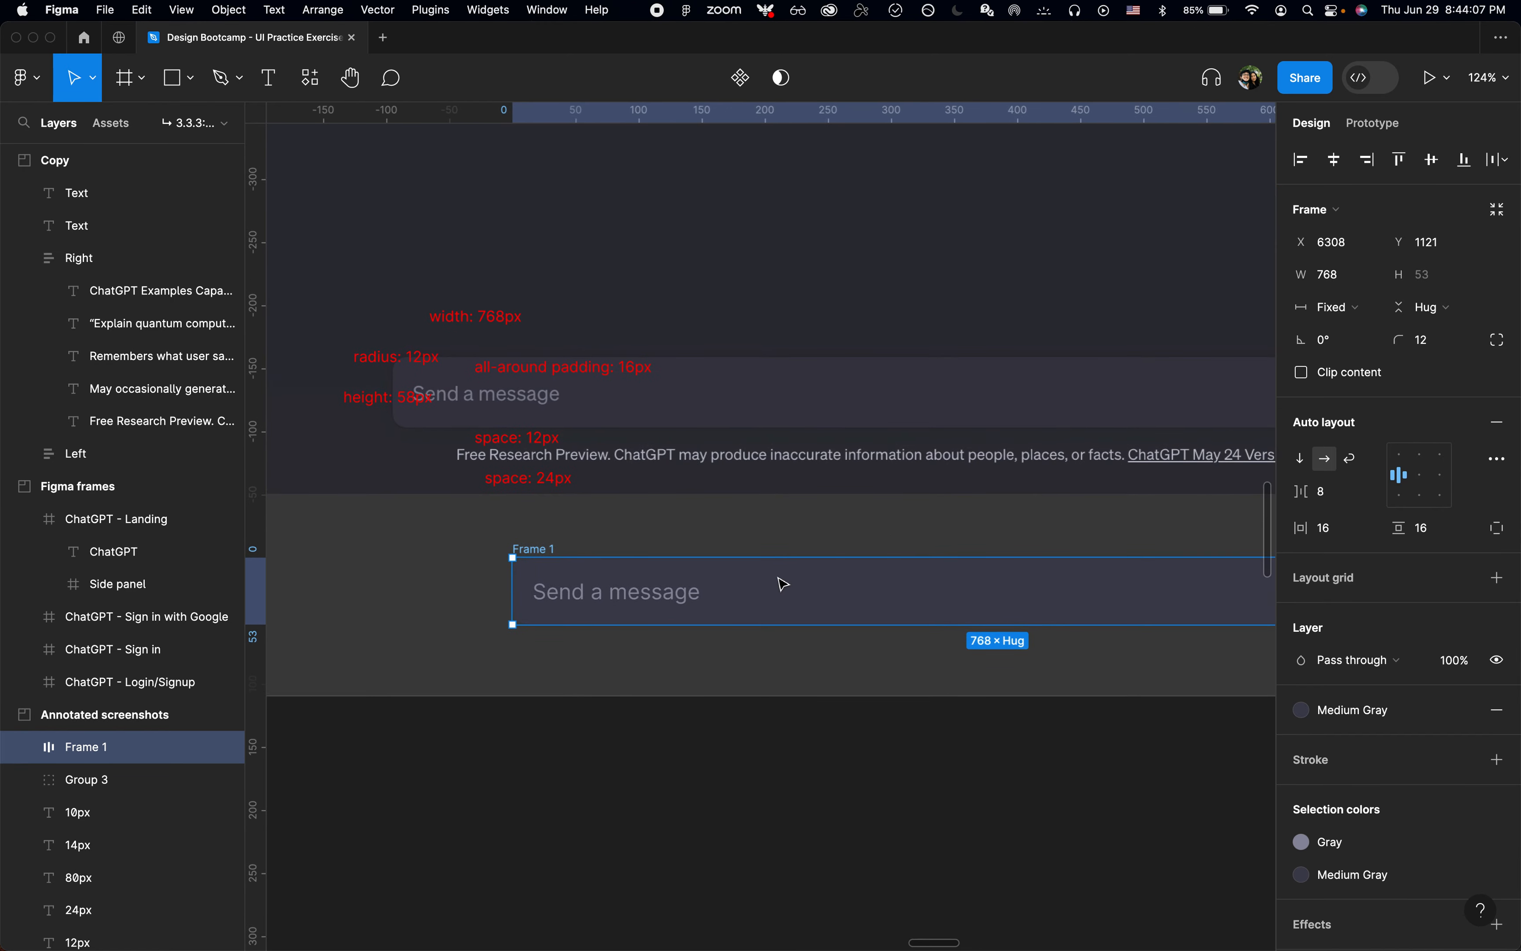
Step: Rename the Send a message frame as "Send a message input"
click(776, 551)
click(522, 552)
key(super+r)
text(S)
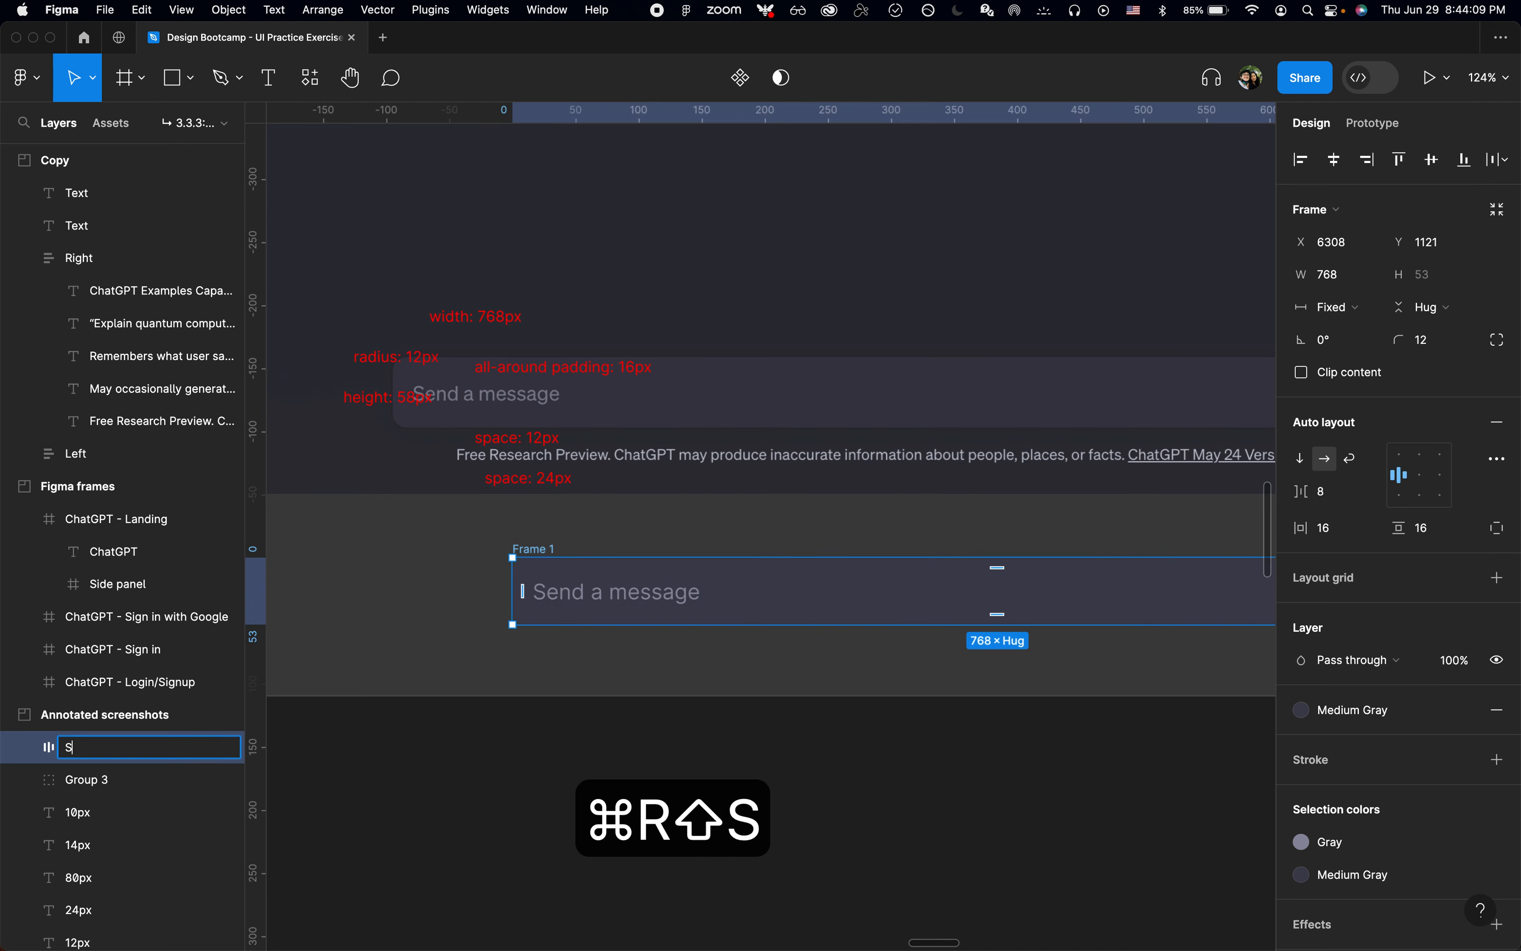
text(end a message input)
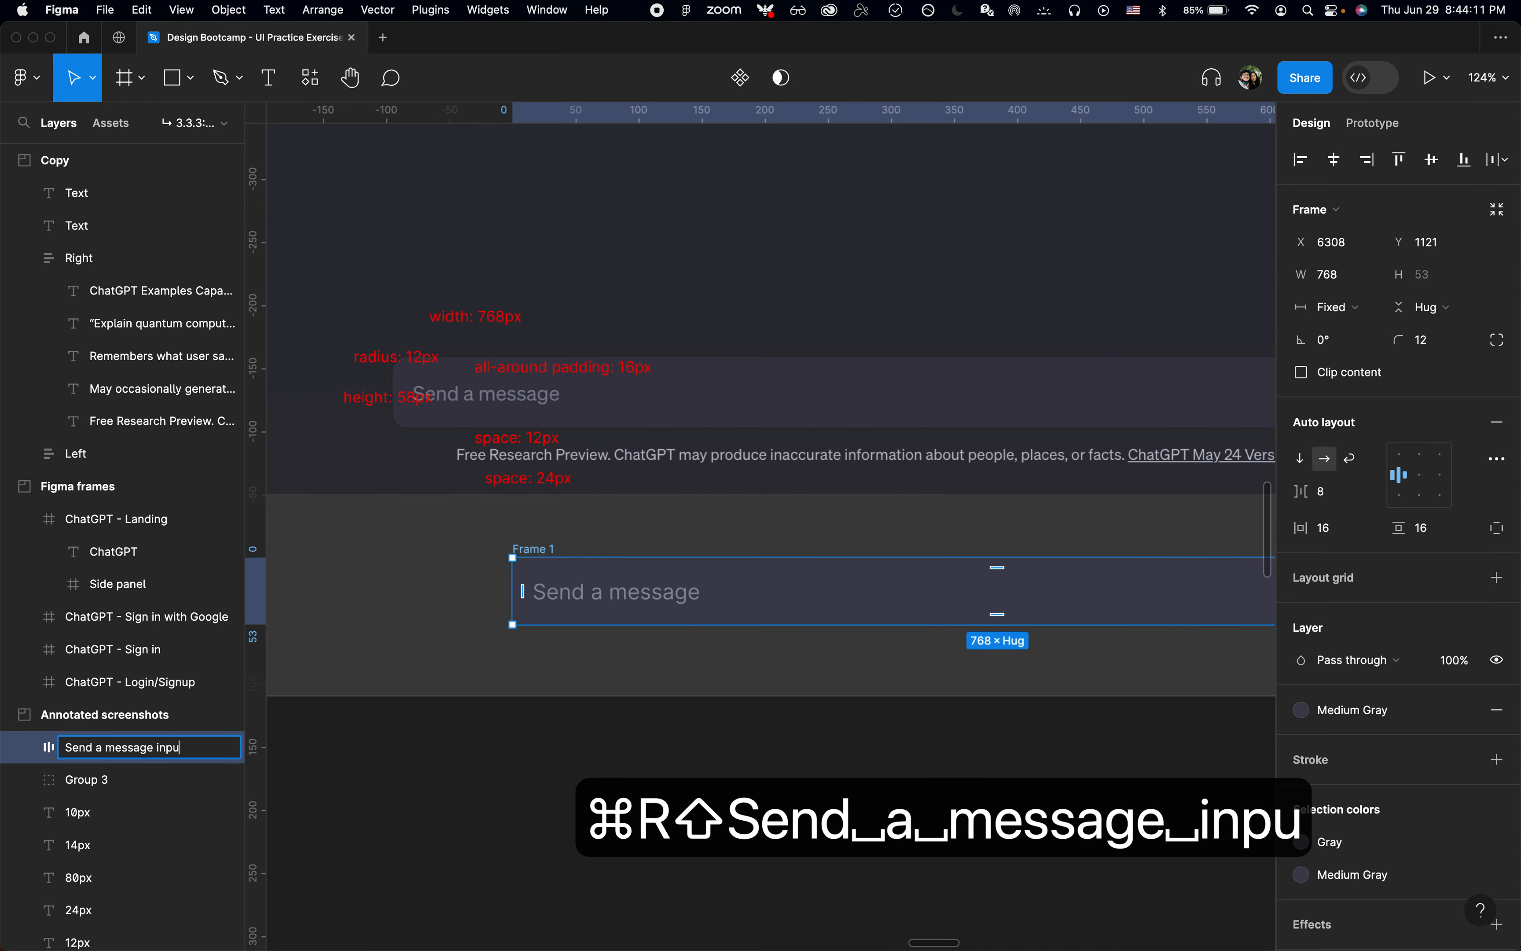
key(Return)
Step: Copy the Message variant from the ChatGPT Icons set in the Assets and style guide section
scroll(504, 541, down, 3)
scroll(717, 506, right, 2)
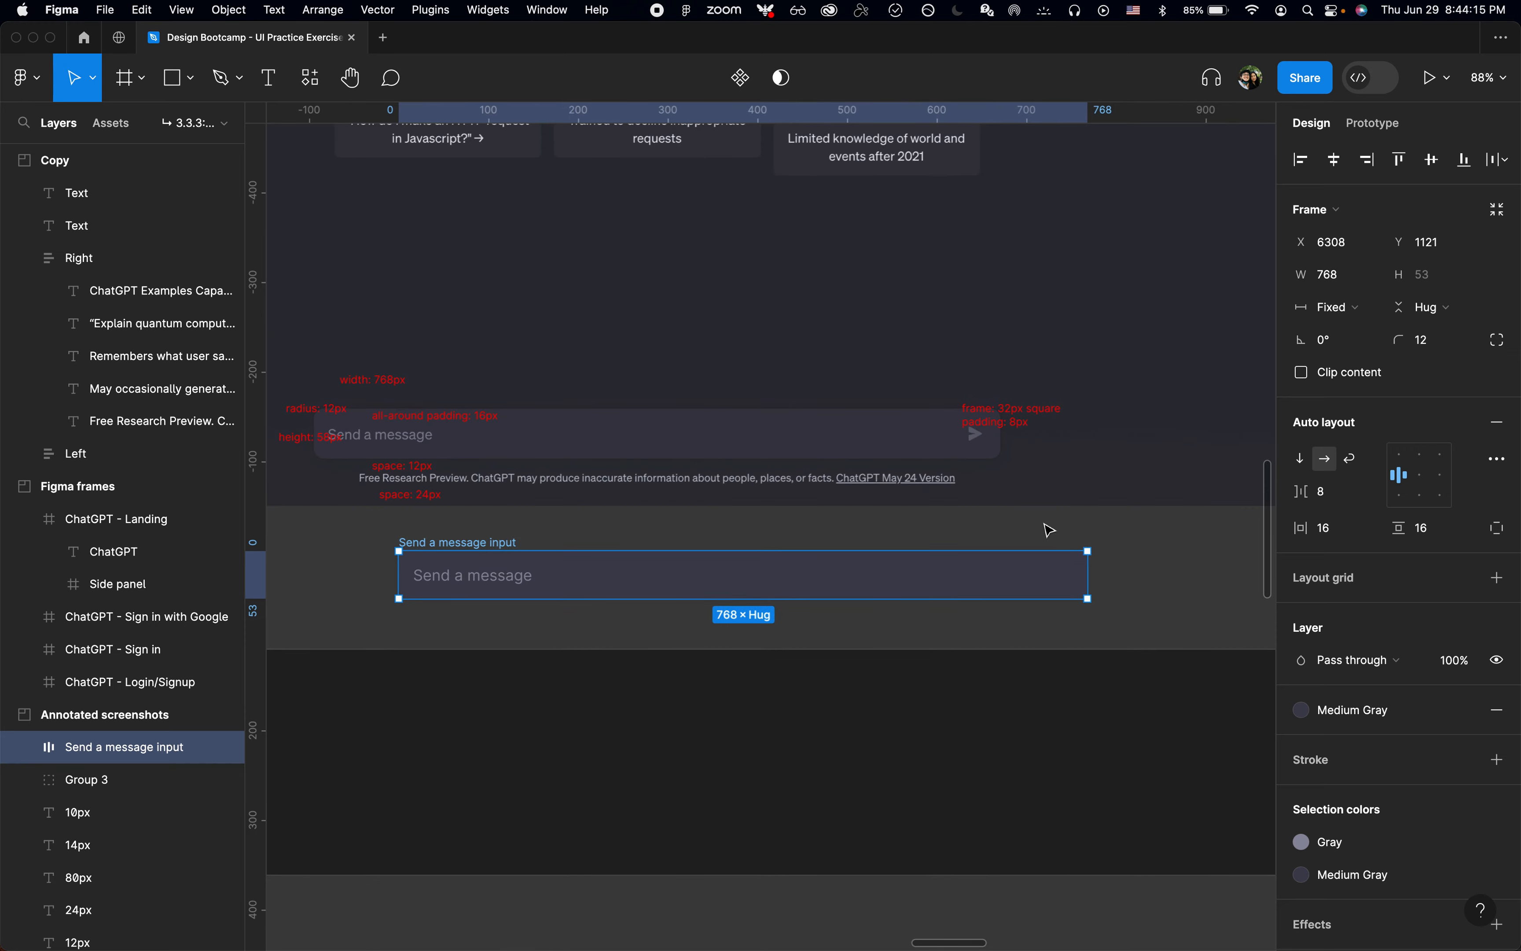
click(1046, 529)
scroll(1046, 529, down, 5)
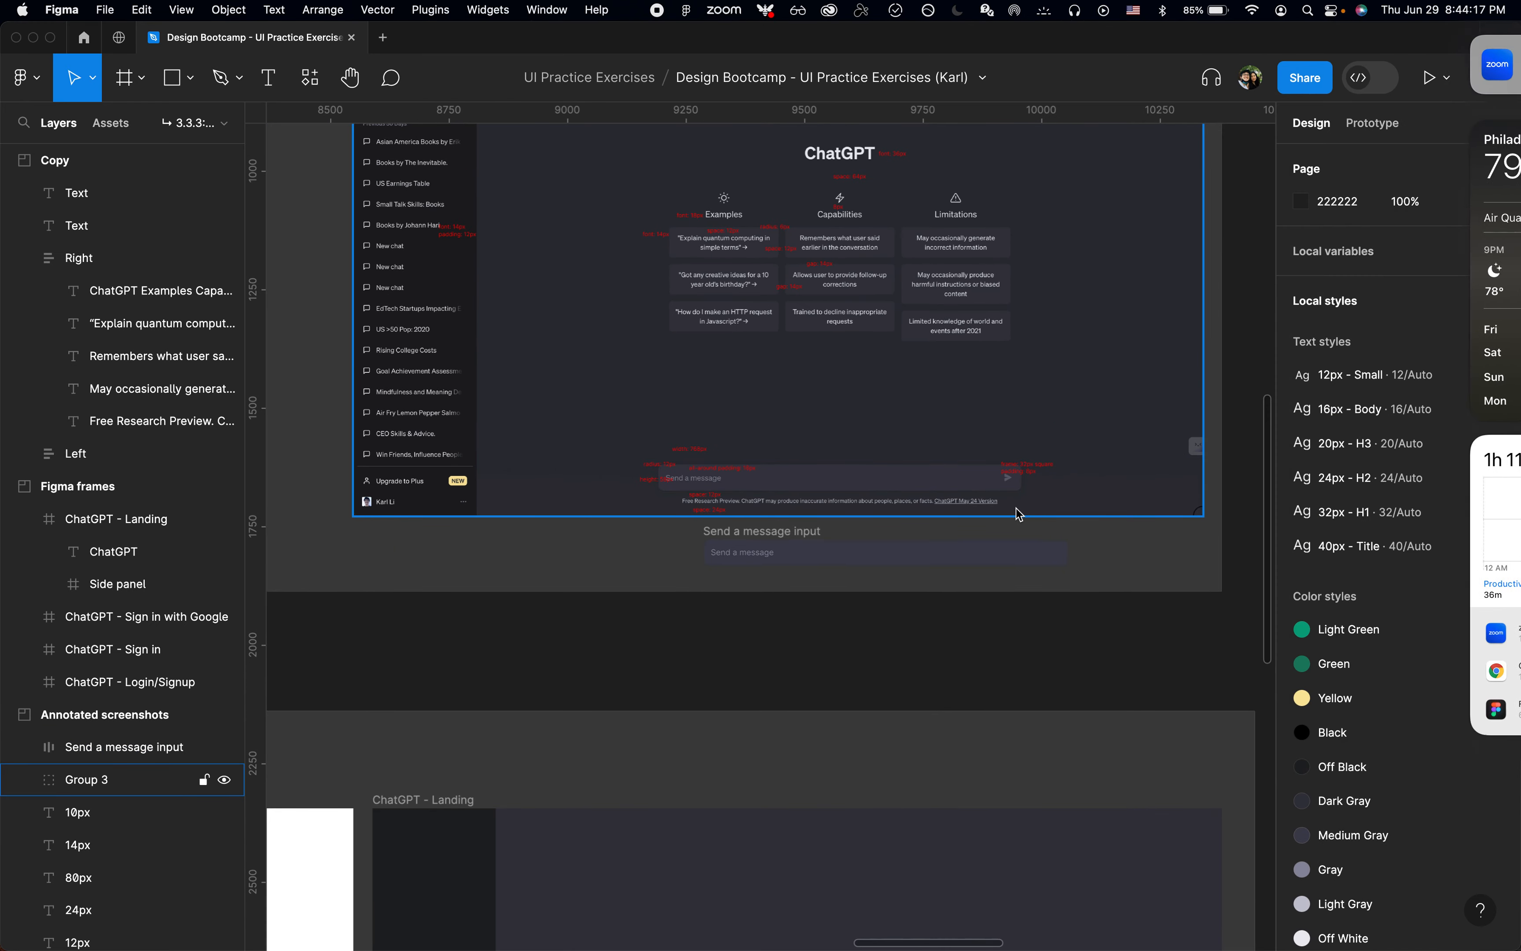
click(1048, 559)
scroll(1048, 558, right, 15)
scroll(1048, 564, down, 10)
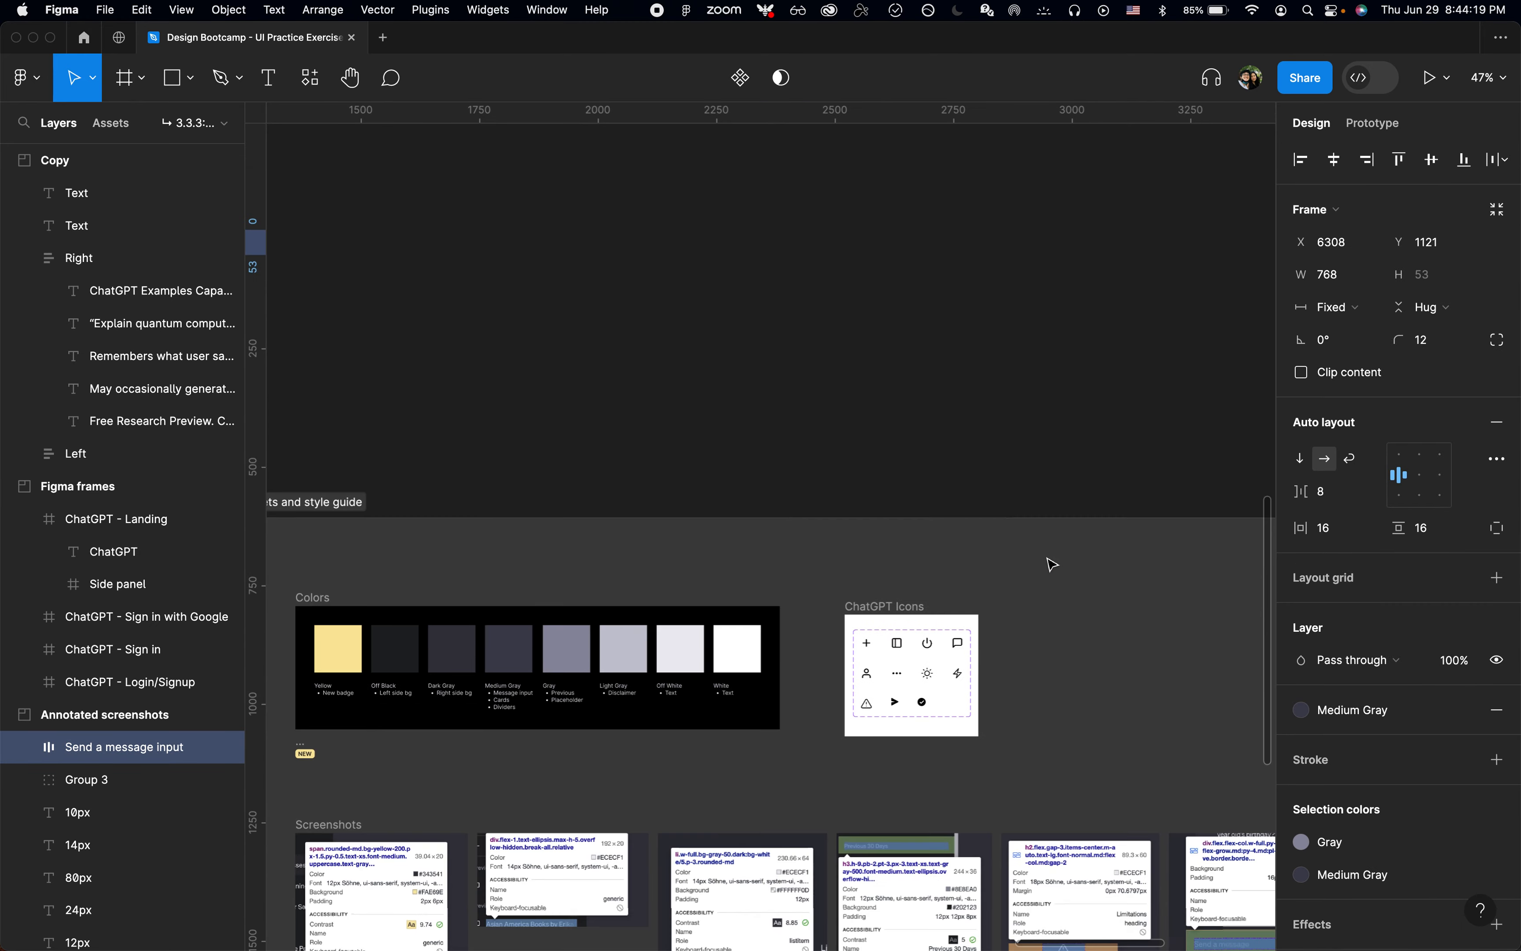
scroll(879, 315, up, 3)
click(878, 314)
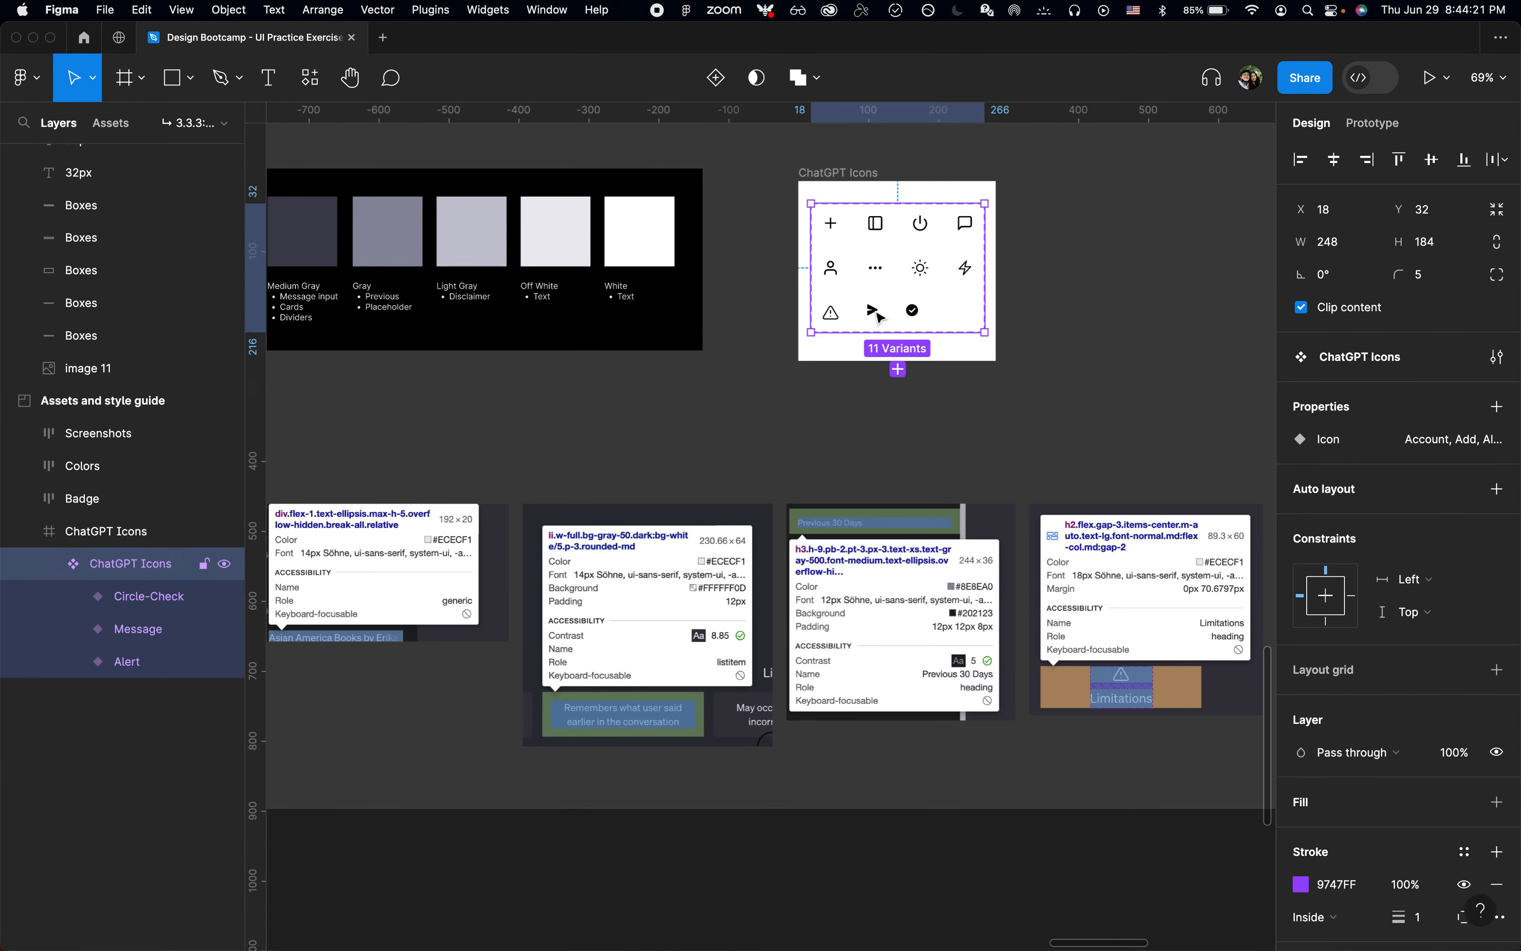
click(878, 314)
key(super+c)
Step: Paste the copied Message icon into the Send a message input frame after its placeholder text
scroll(877, 316, left, 15)
scroll(877, 316, up, 7)
scroll(877, 315, down, 3)
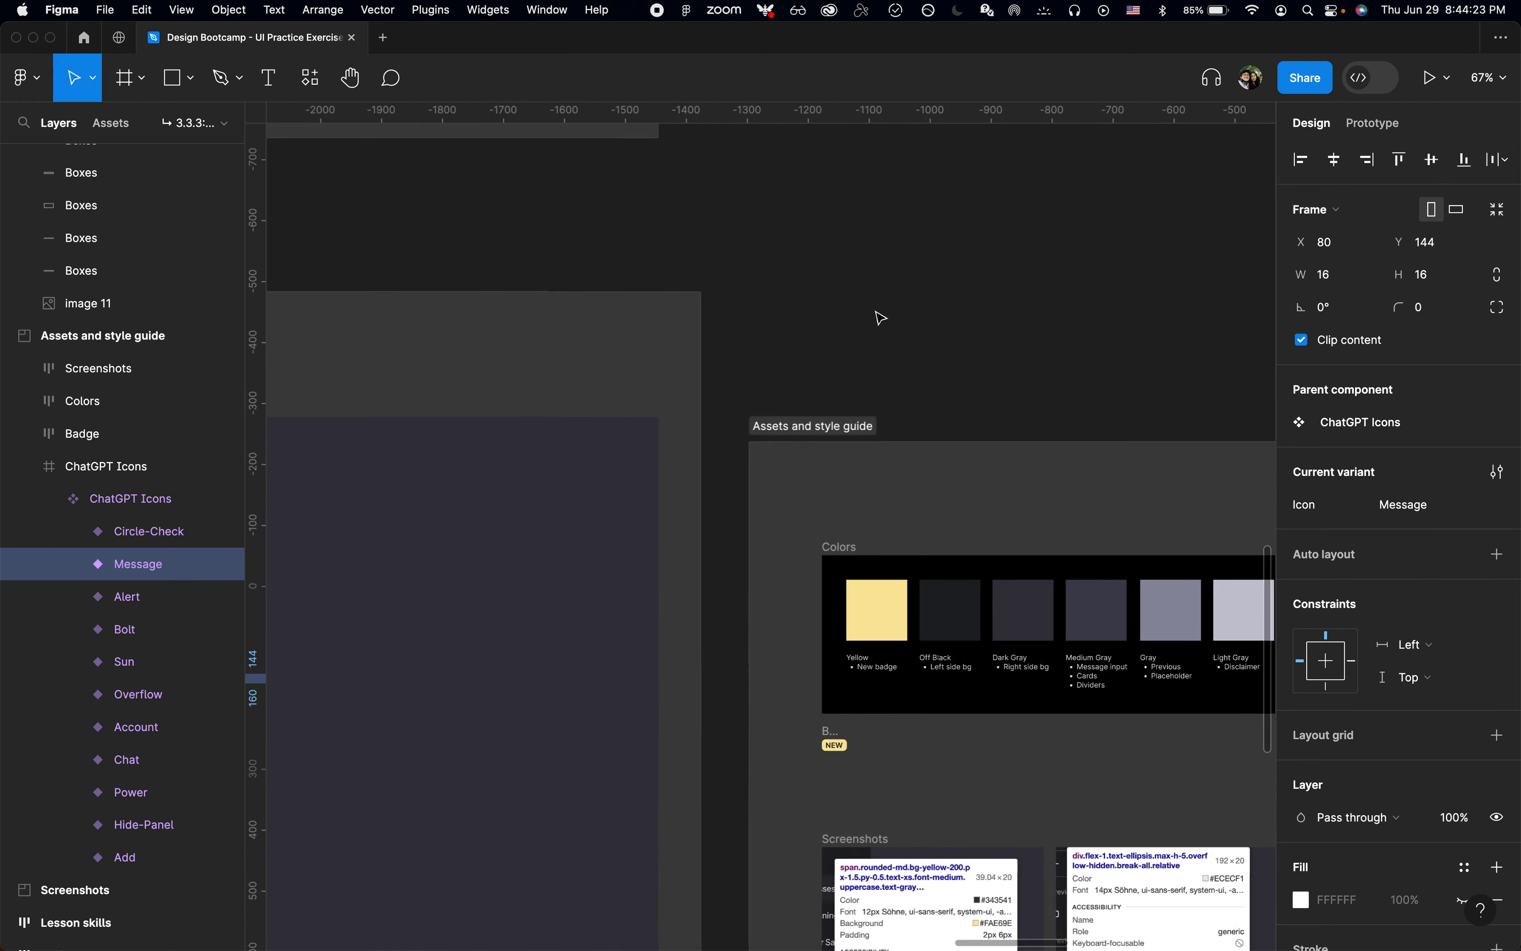
click(539, 217)
key(shift+2)
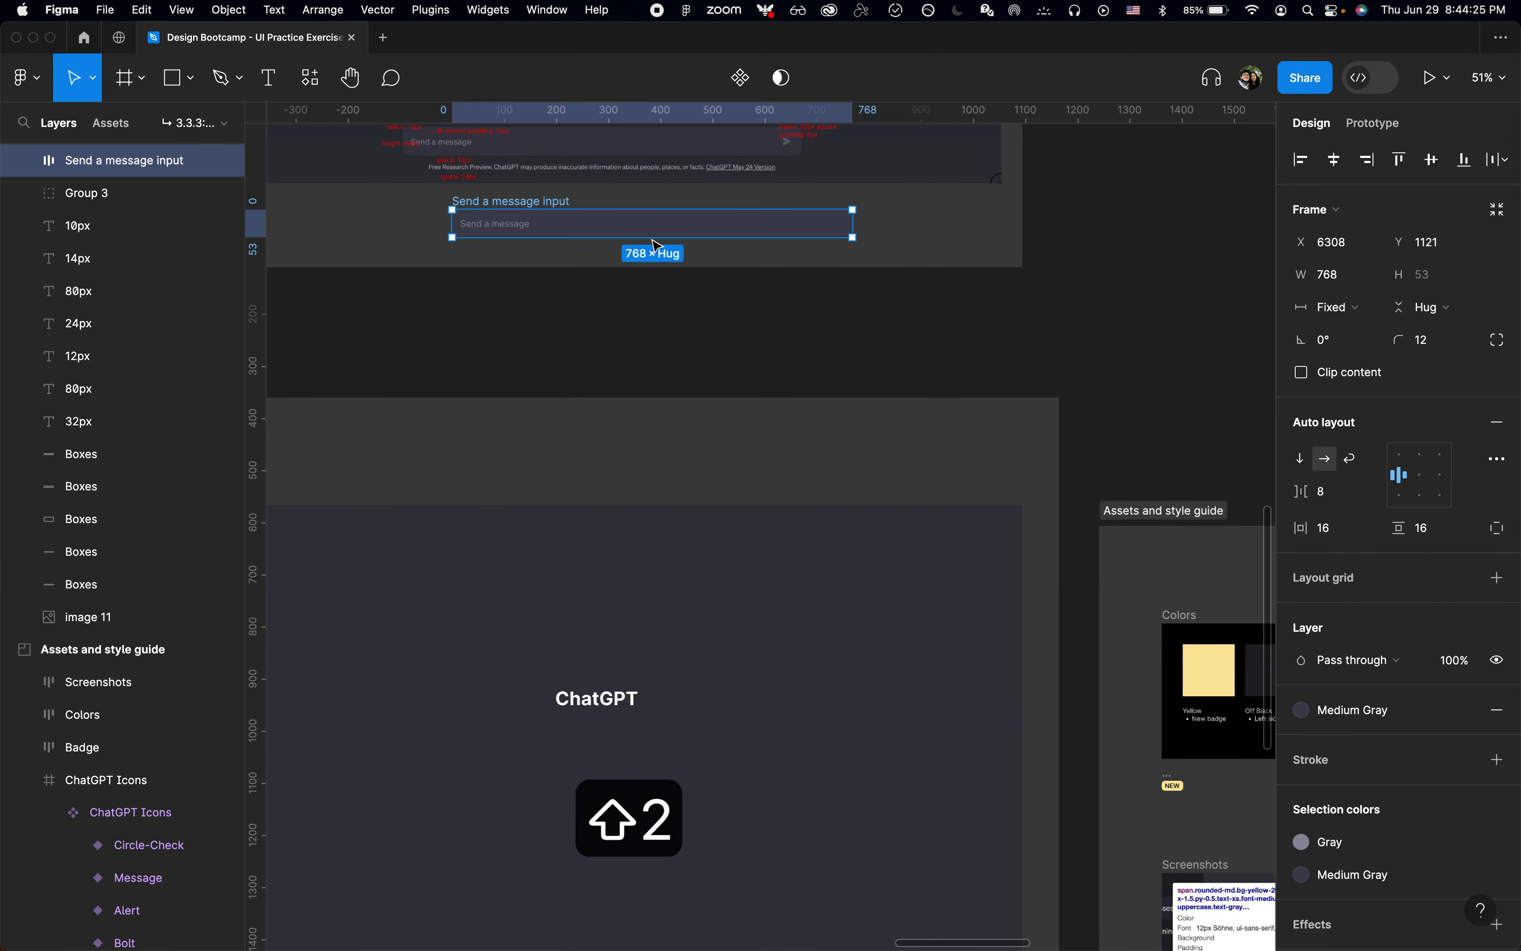
key(super+v)
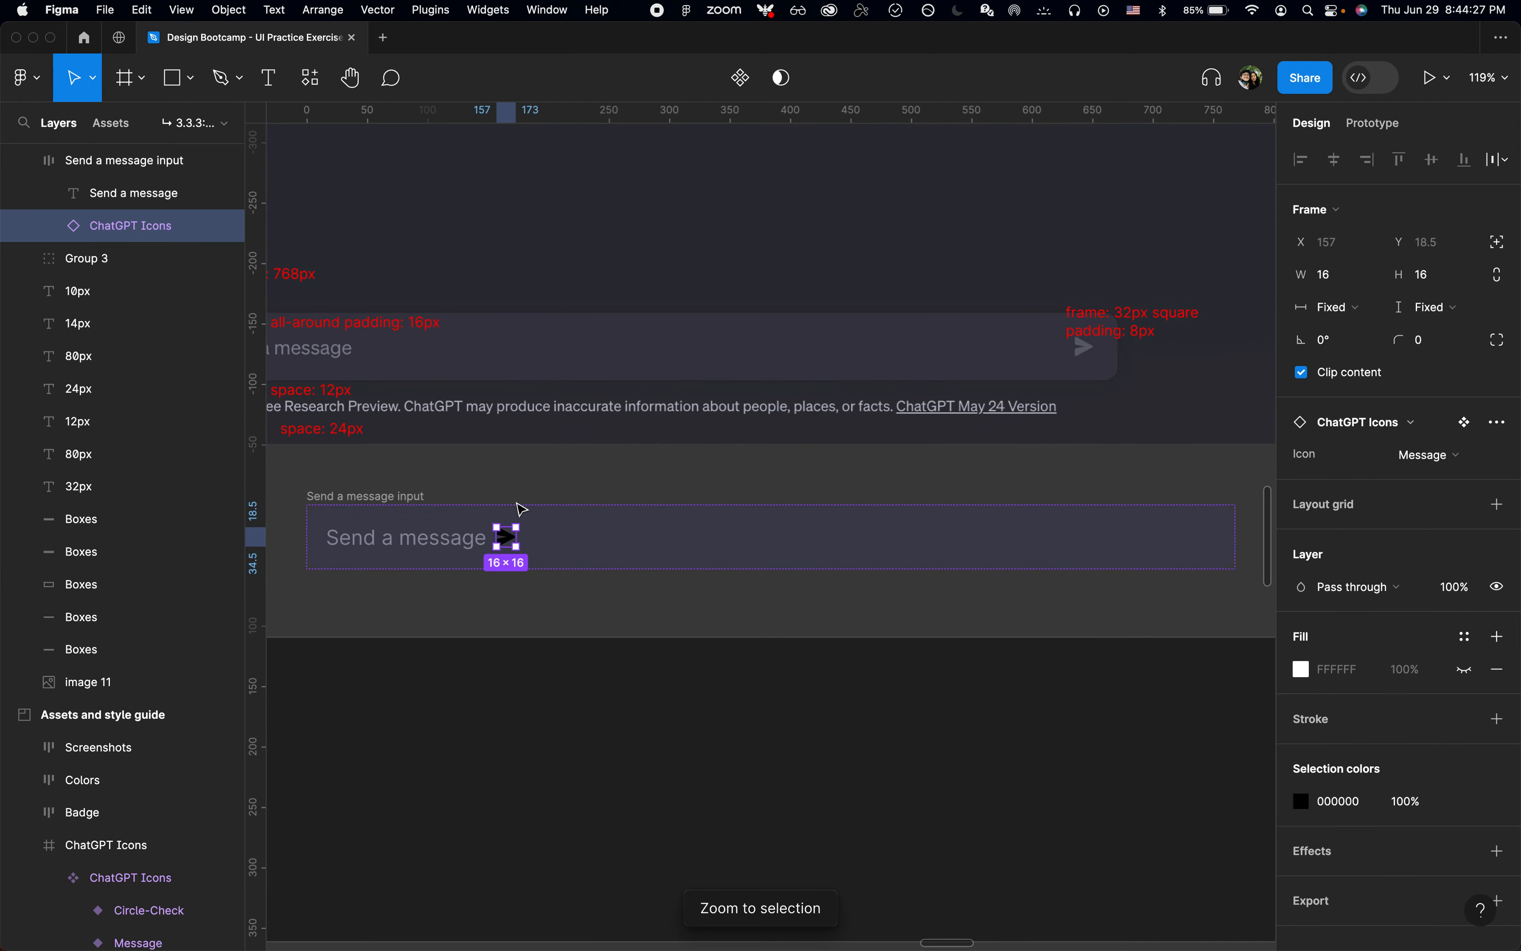
Step: Set the Send a message input frame's auto layout gap to Auto with centre alignment, spreading the text and icon apart
click(394, 501)
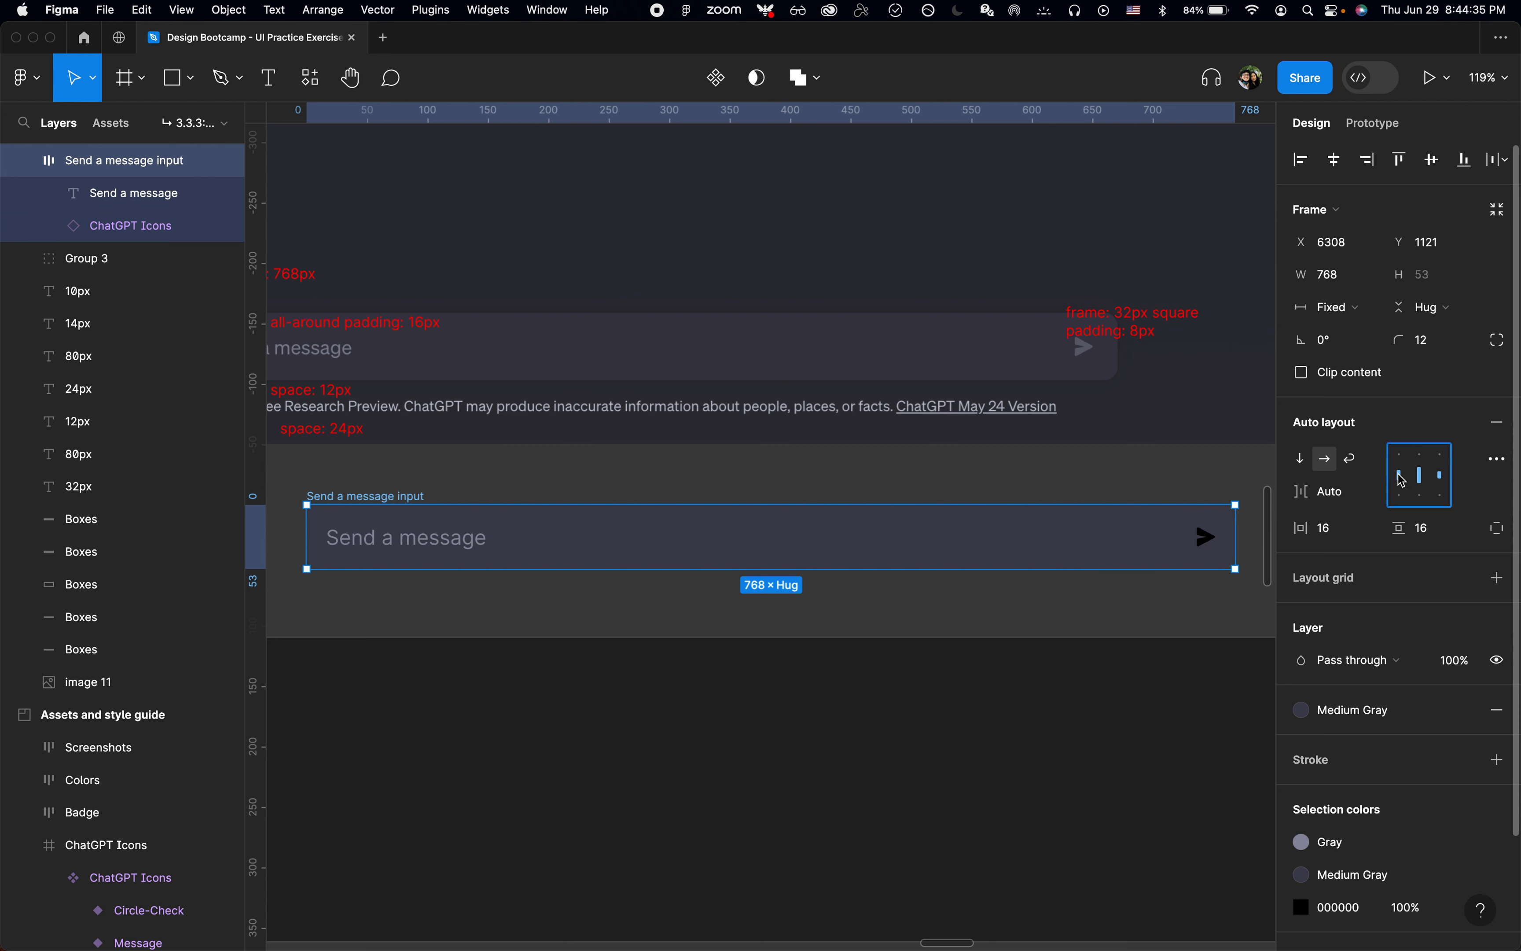
key(x)
key(x)
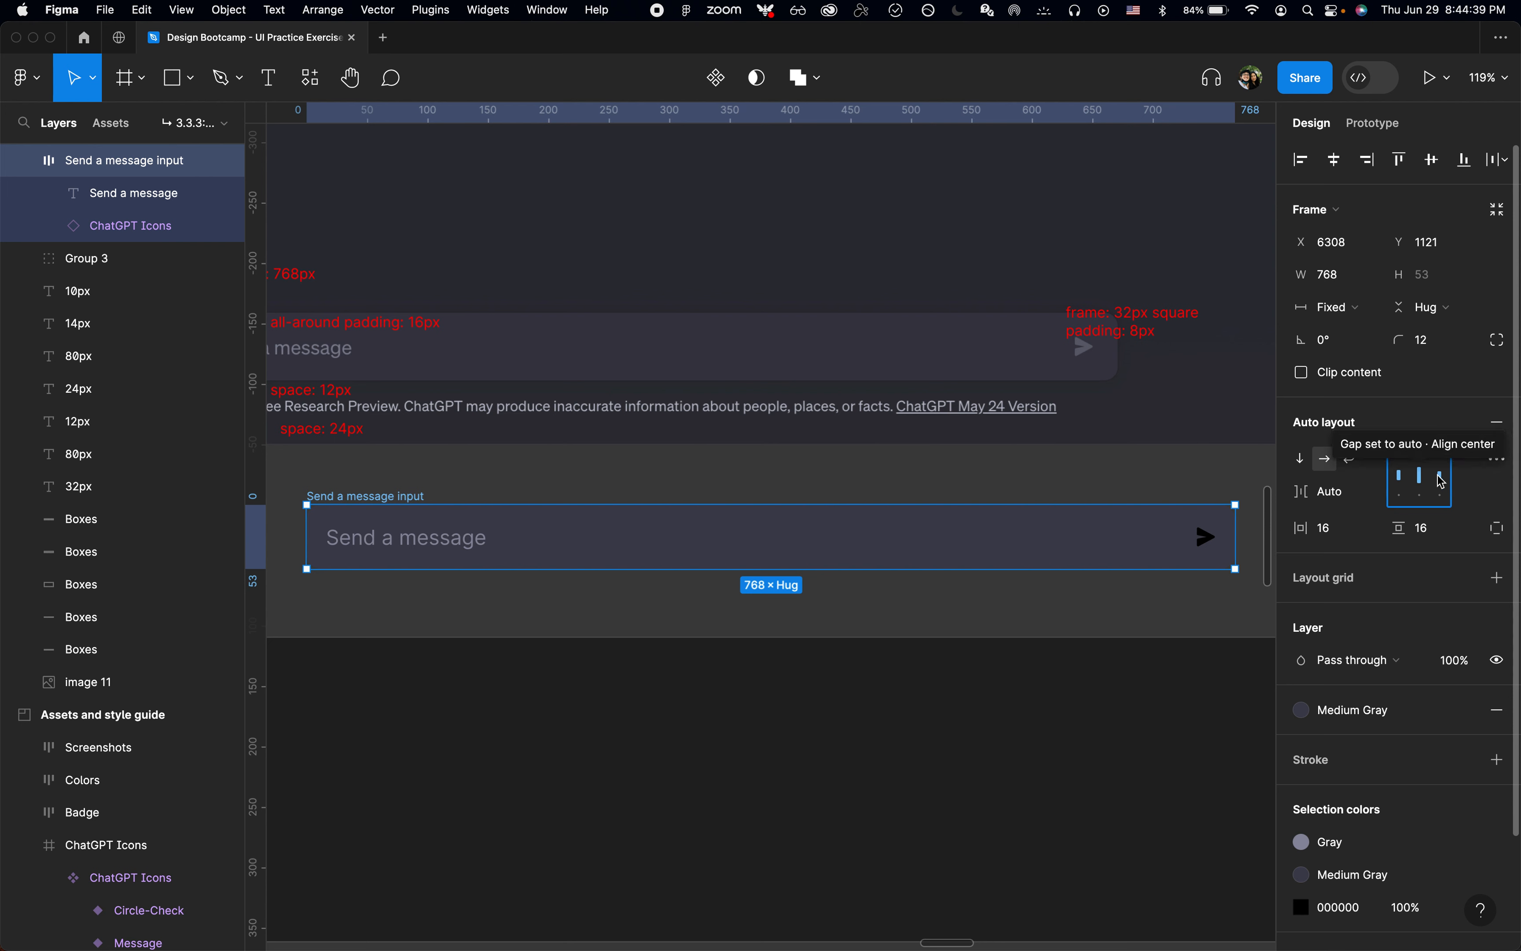
click(1411, 483)
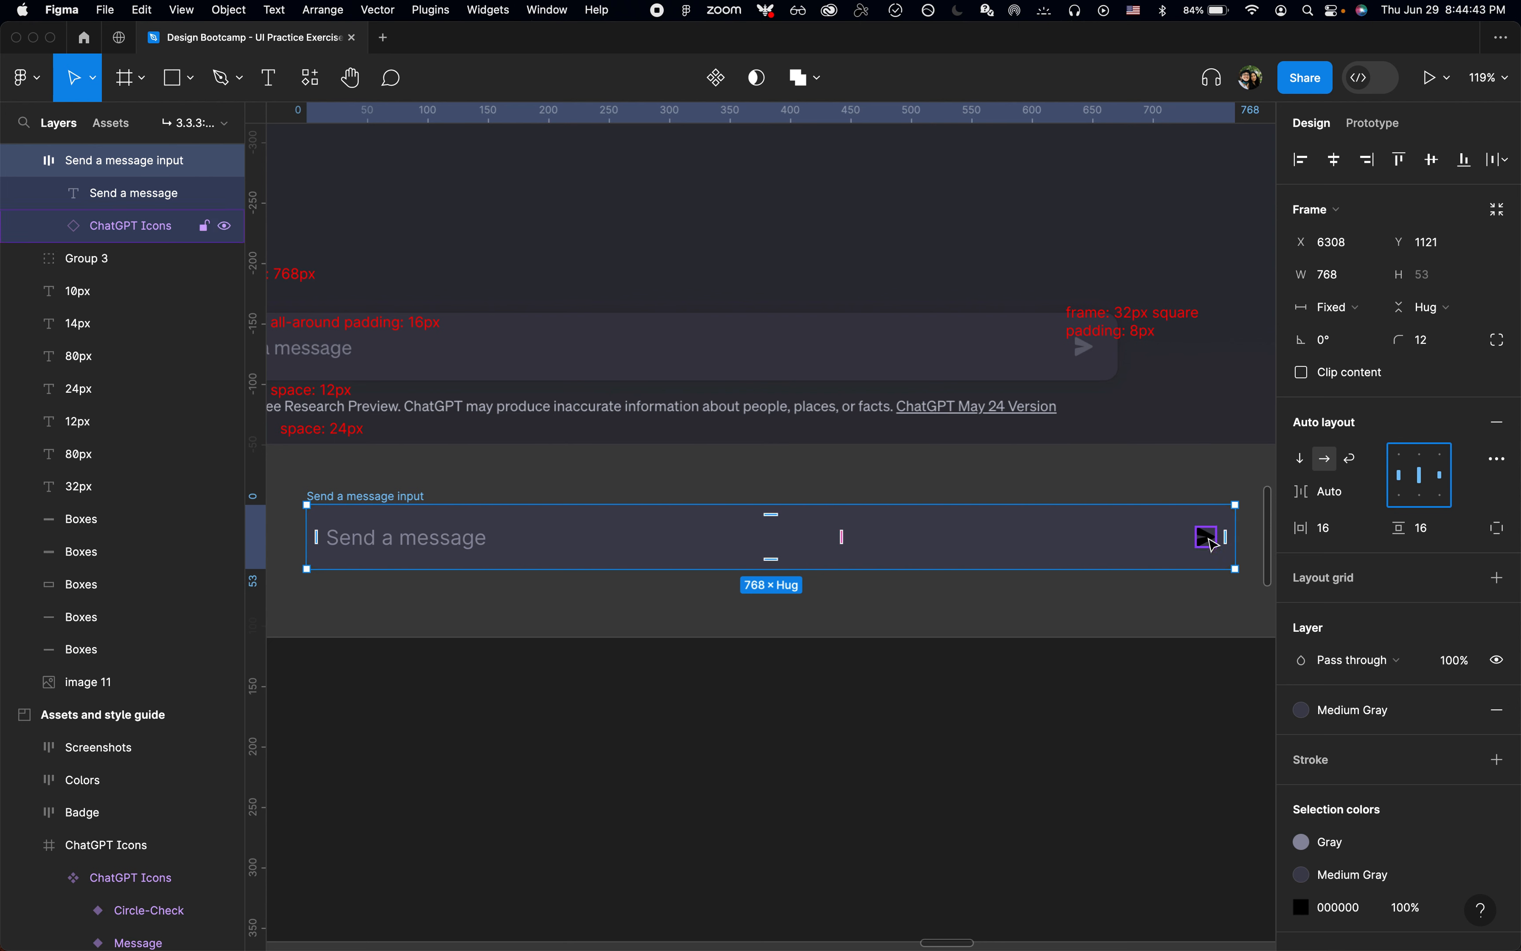
click(1460, 910)
click(1149, 846)
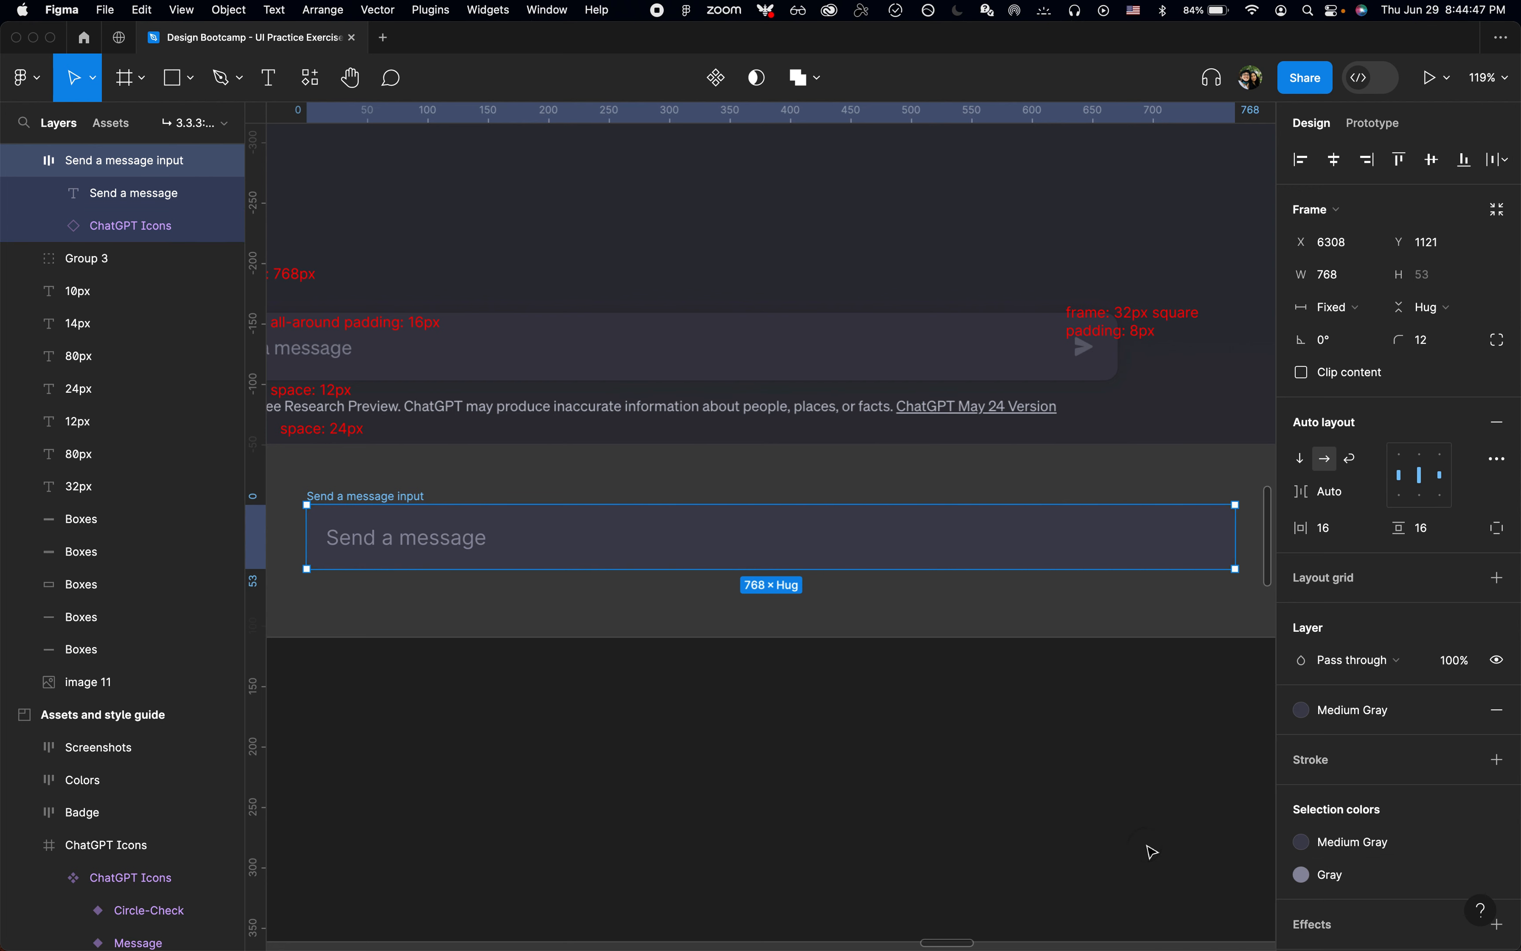
key(super+z)
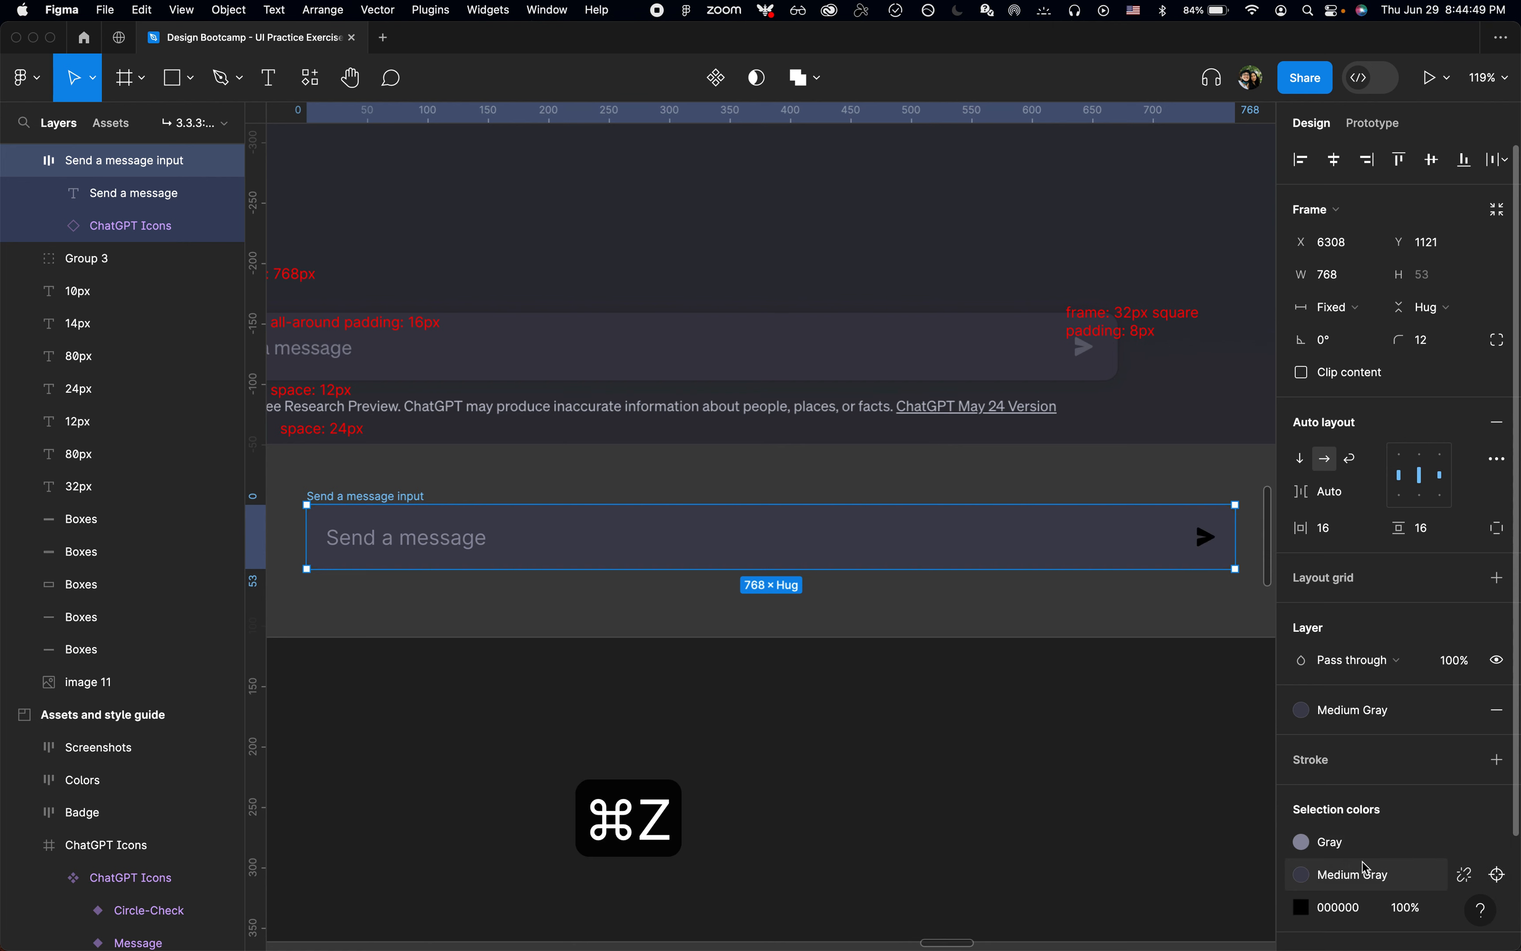
Step: Replace the Message icon's black 000000 with the Gray color style
click(1459, 910)
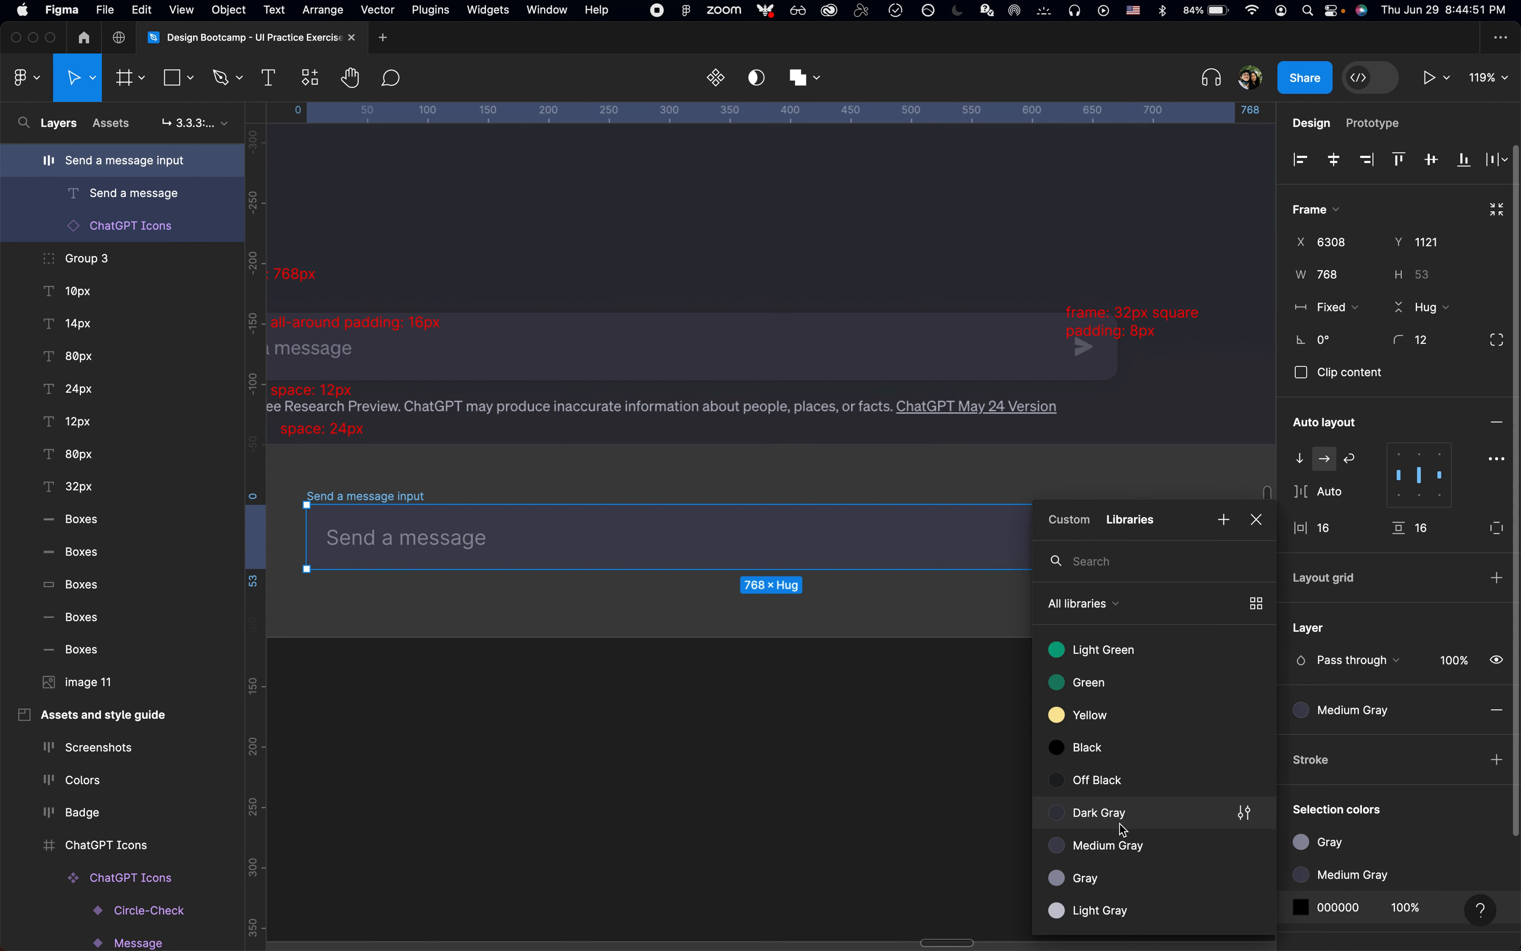
click(1082, 874)
click(1015, 468)
Step: Switch to Chrome and inspect the Send a message text box on the ChatGPT page, filtering its computed properties by "size"
scroll(1015, 469, left, 2)
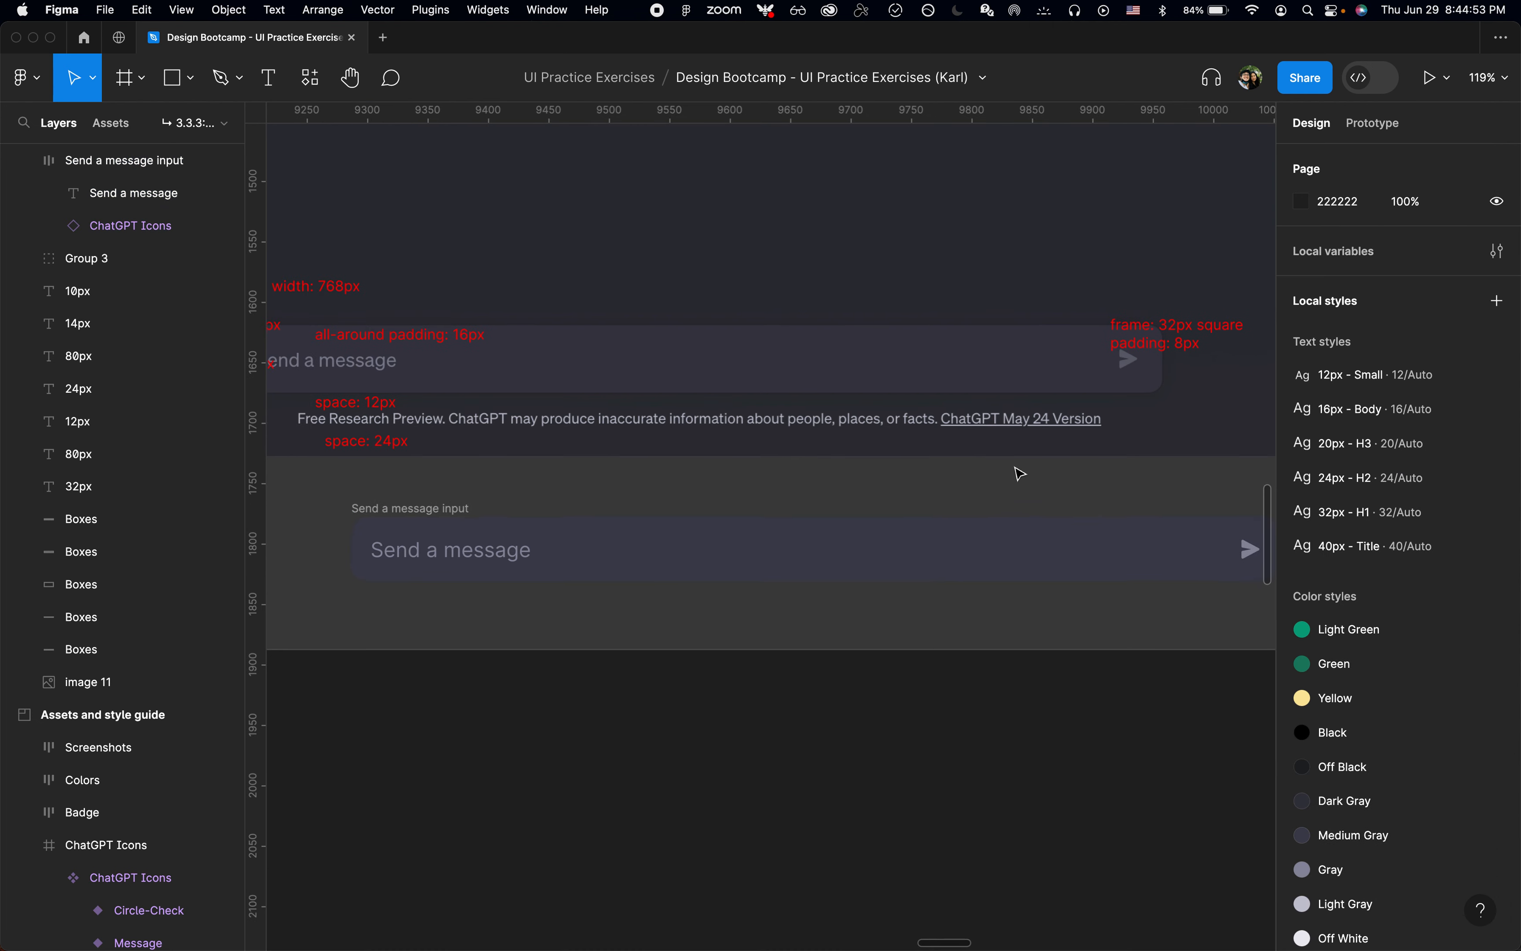
scroll(889, 496, left, 3)
scroll(889, 495, up, 2)
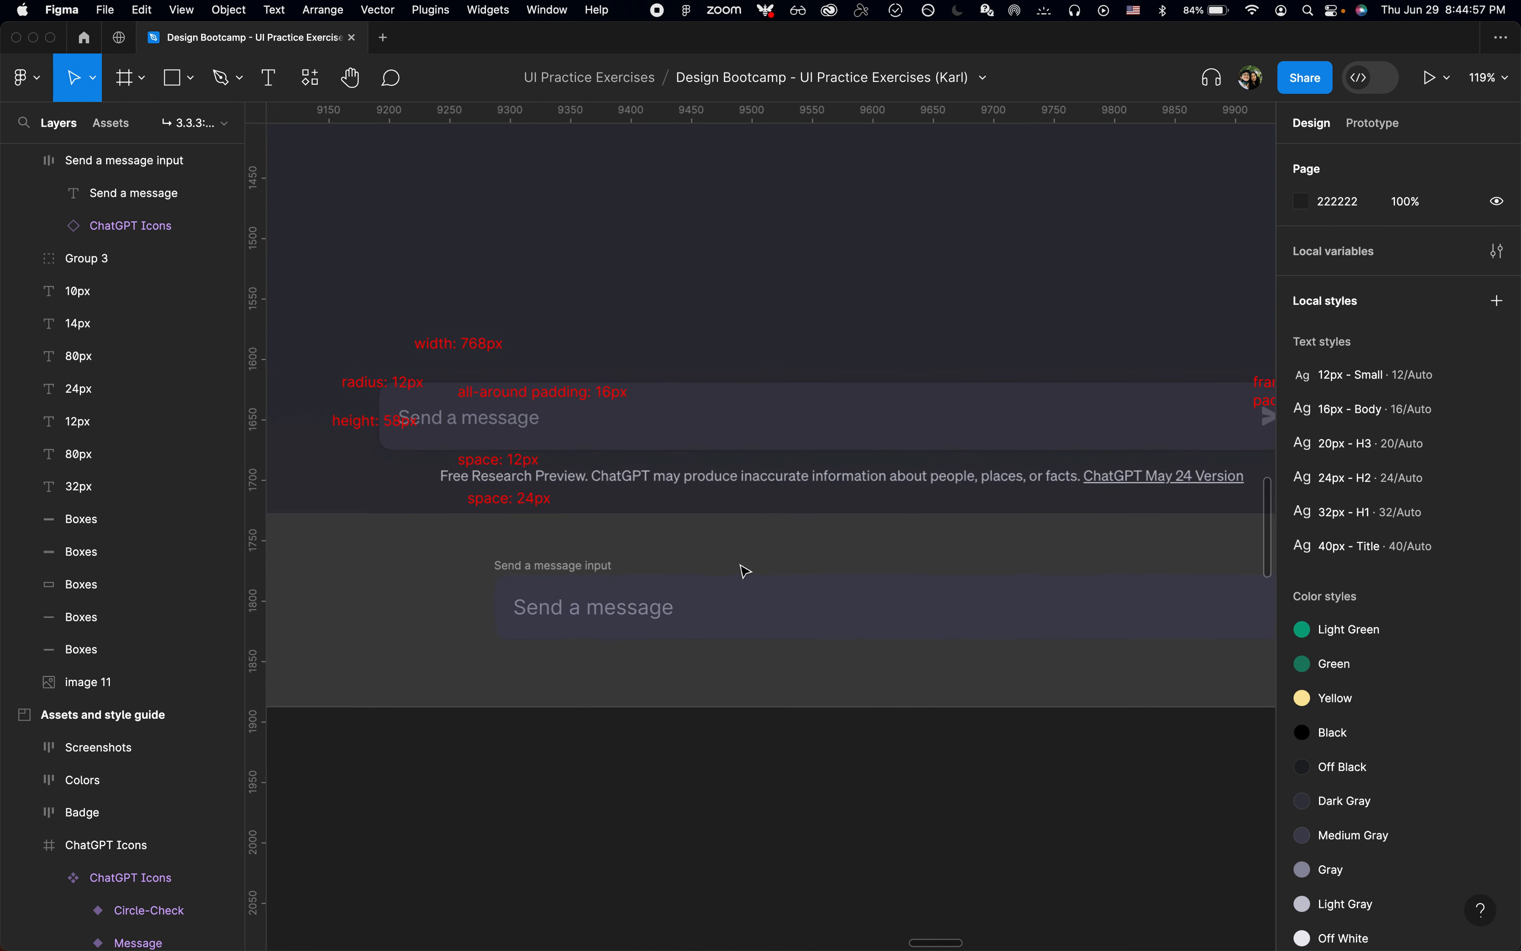
ctrl+scroll(746, 571, down, 3)
key(super+Tab)
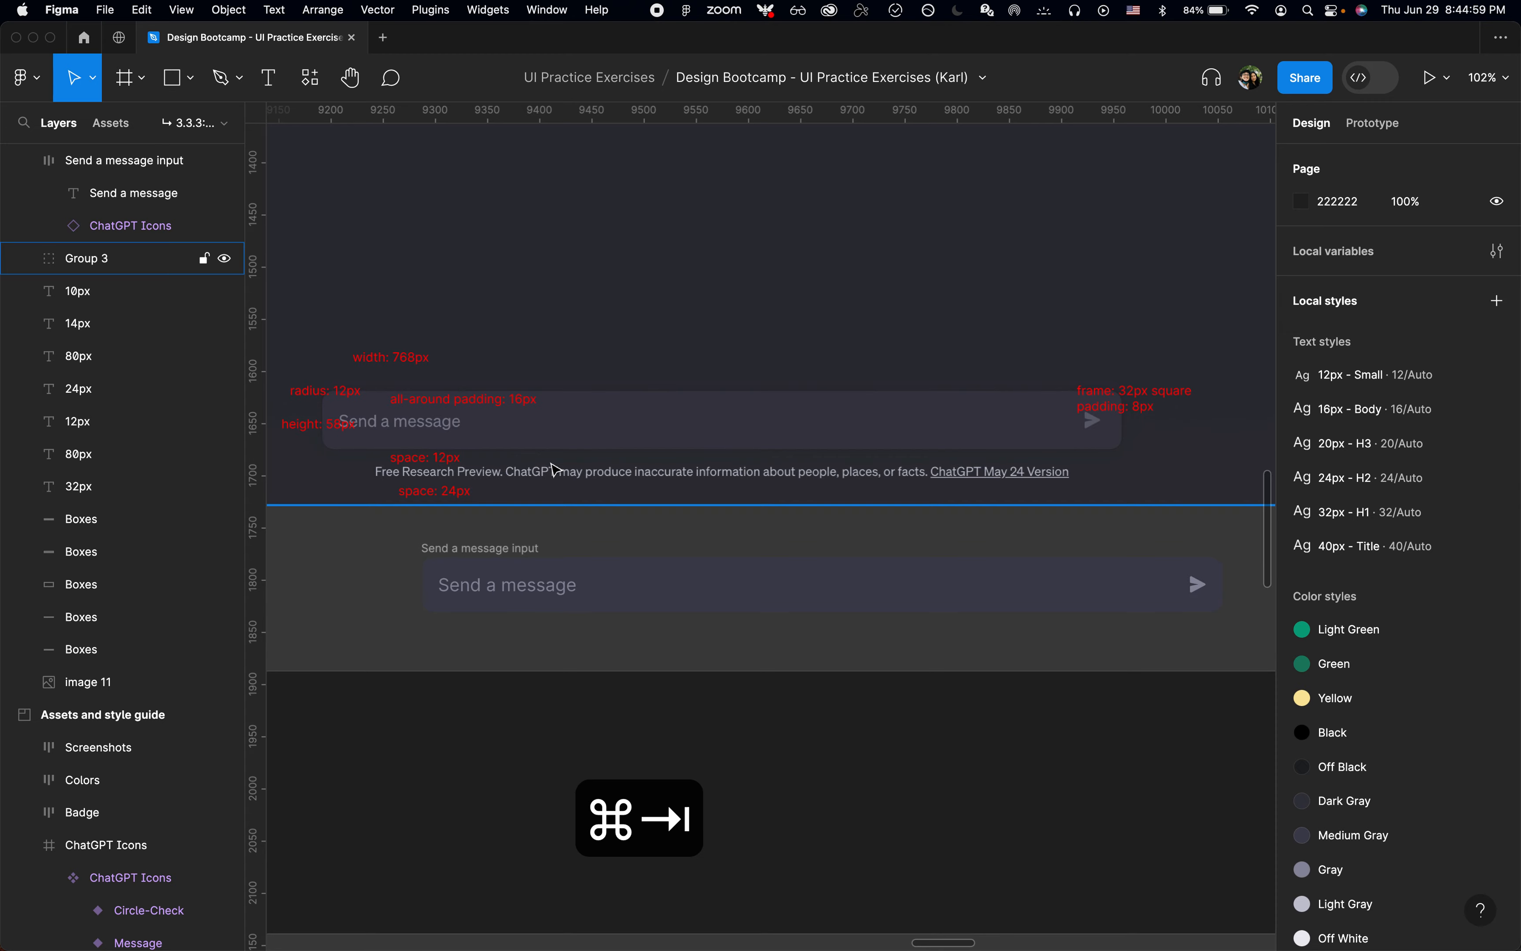
key(super+shift+c)
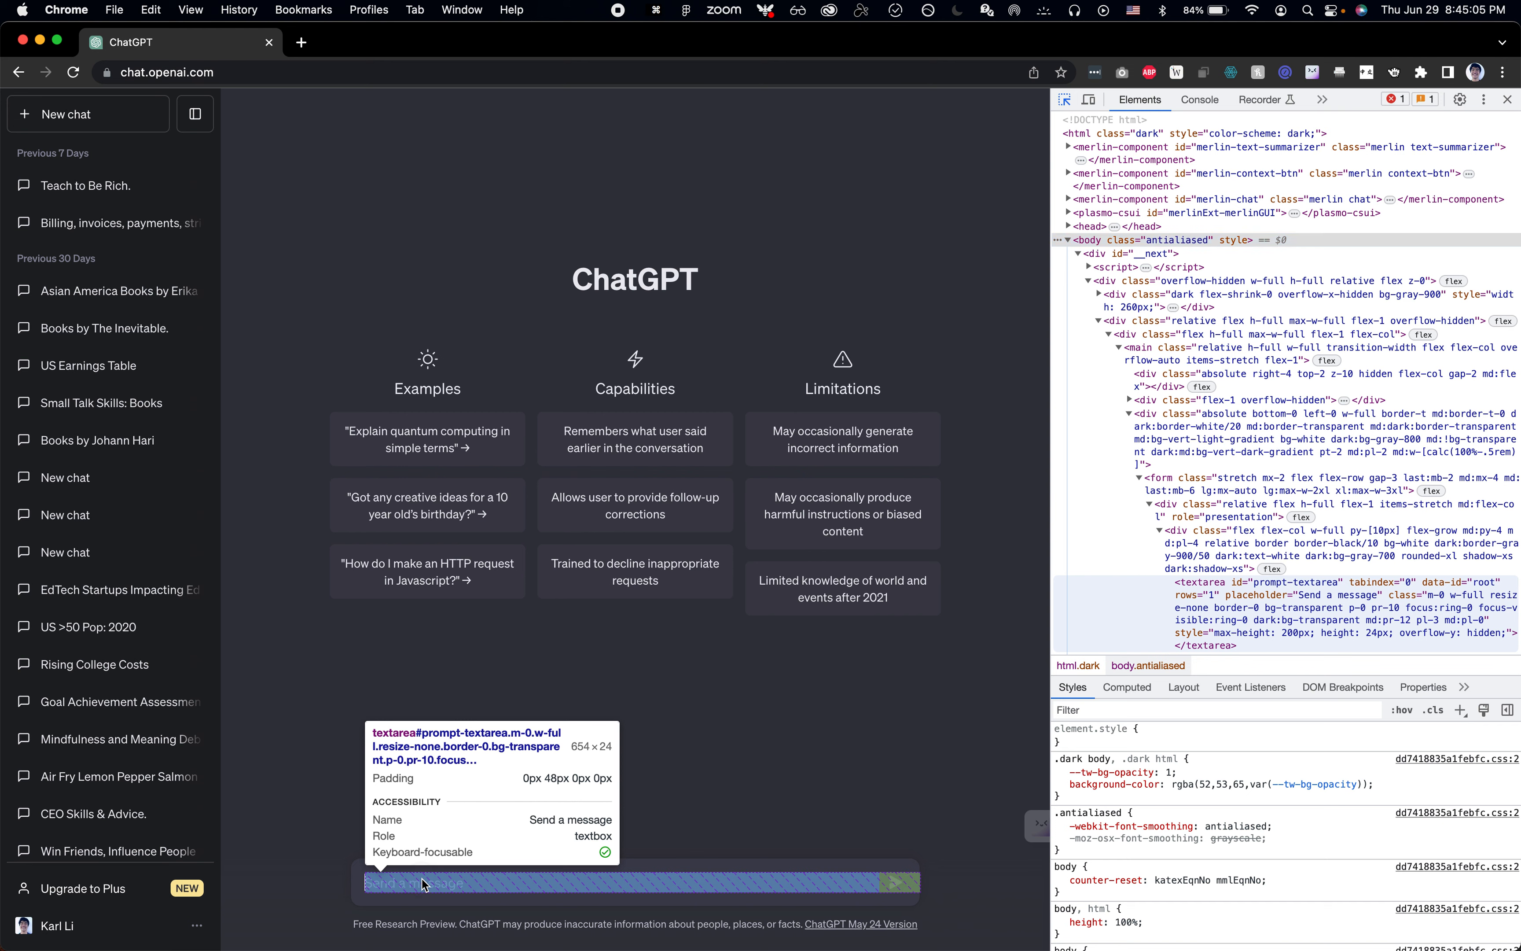
click(425, 885)
click(1143, 694)
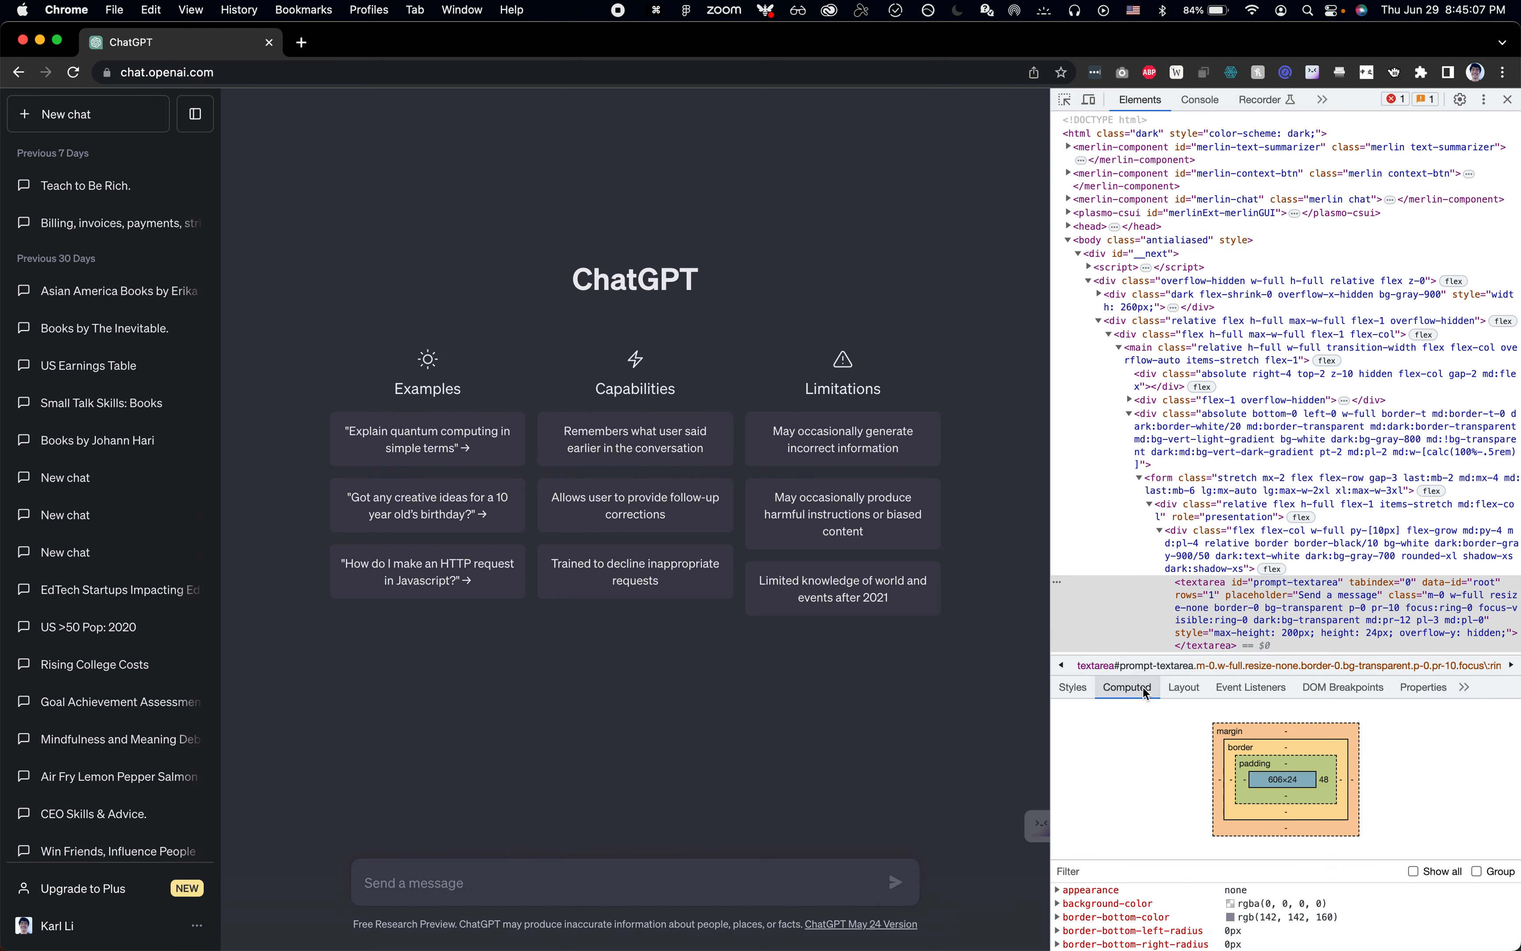
text(size)
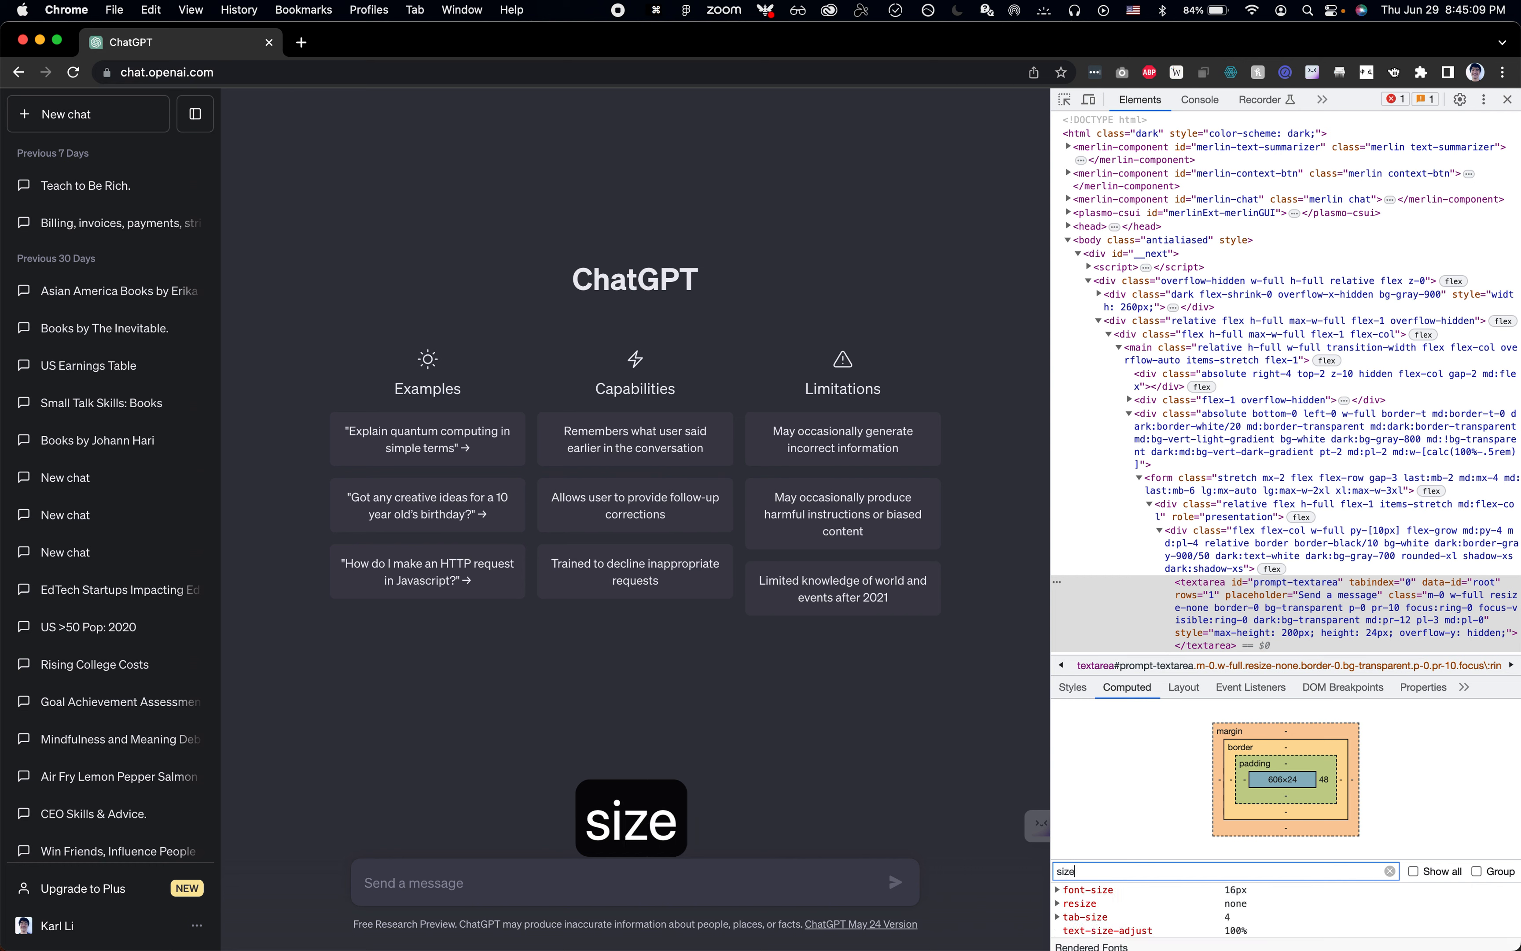
Step: Return to Figma and apply the 16px - Body text style to the Send a message placeholder text
key(super+Tab)
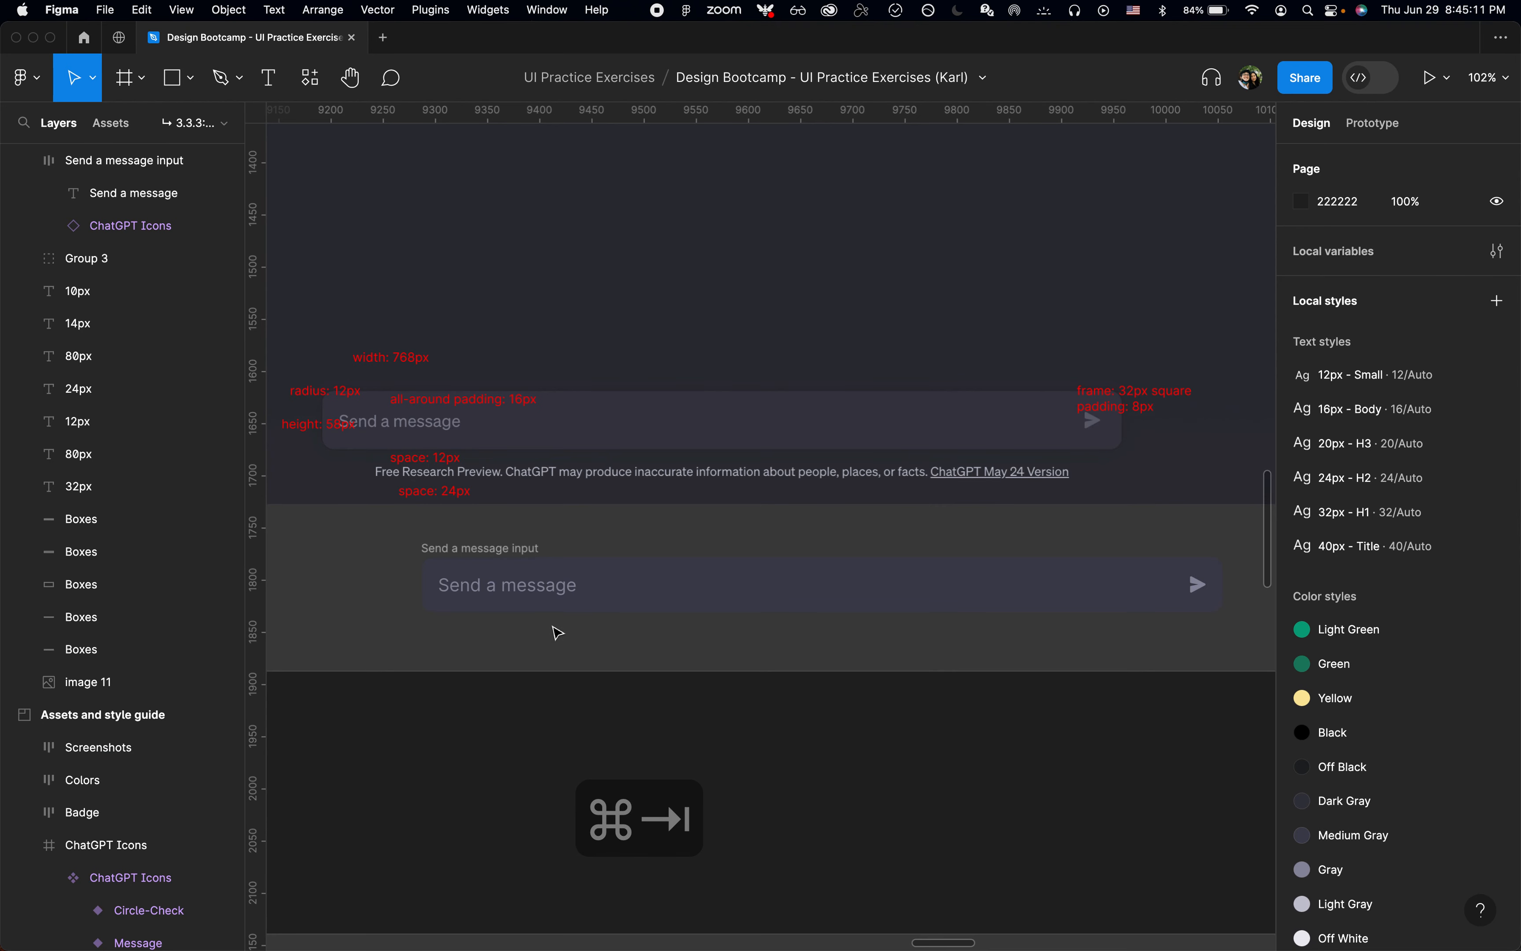
double_click(526, 586)
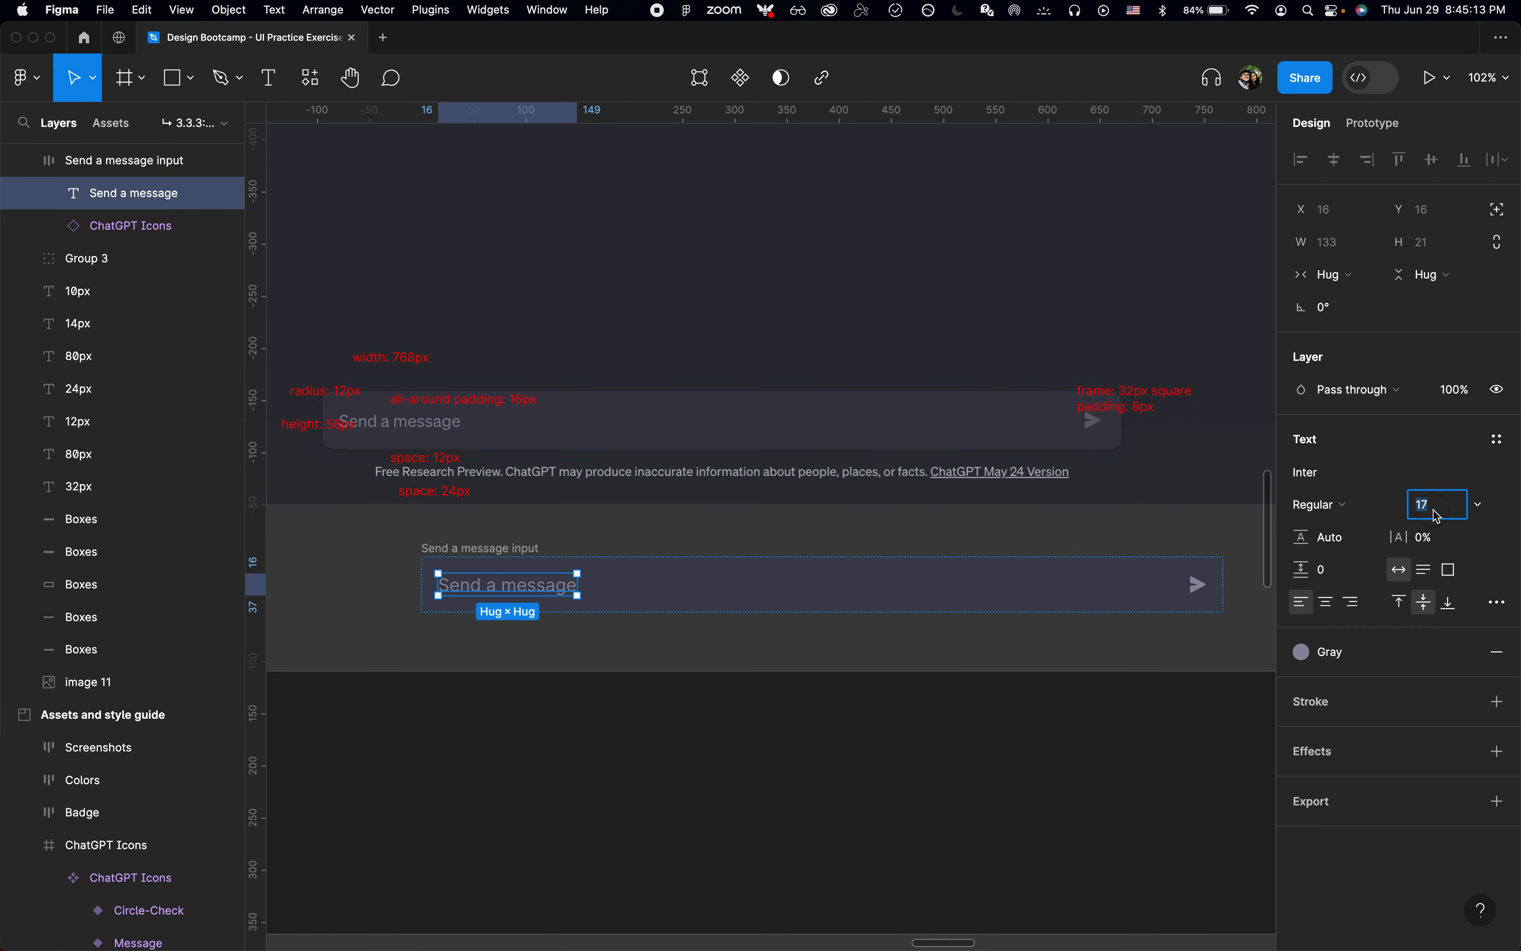
click(1498, 439)
text(16)
key(Return)
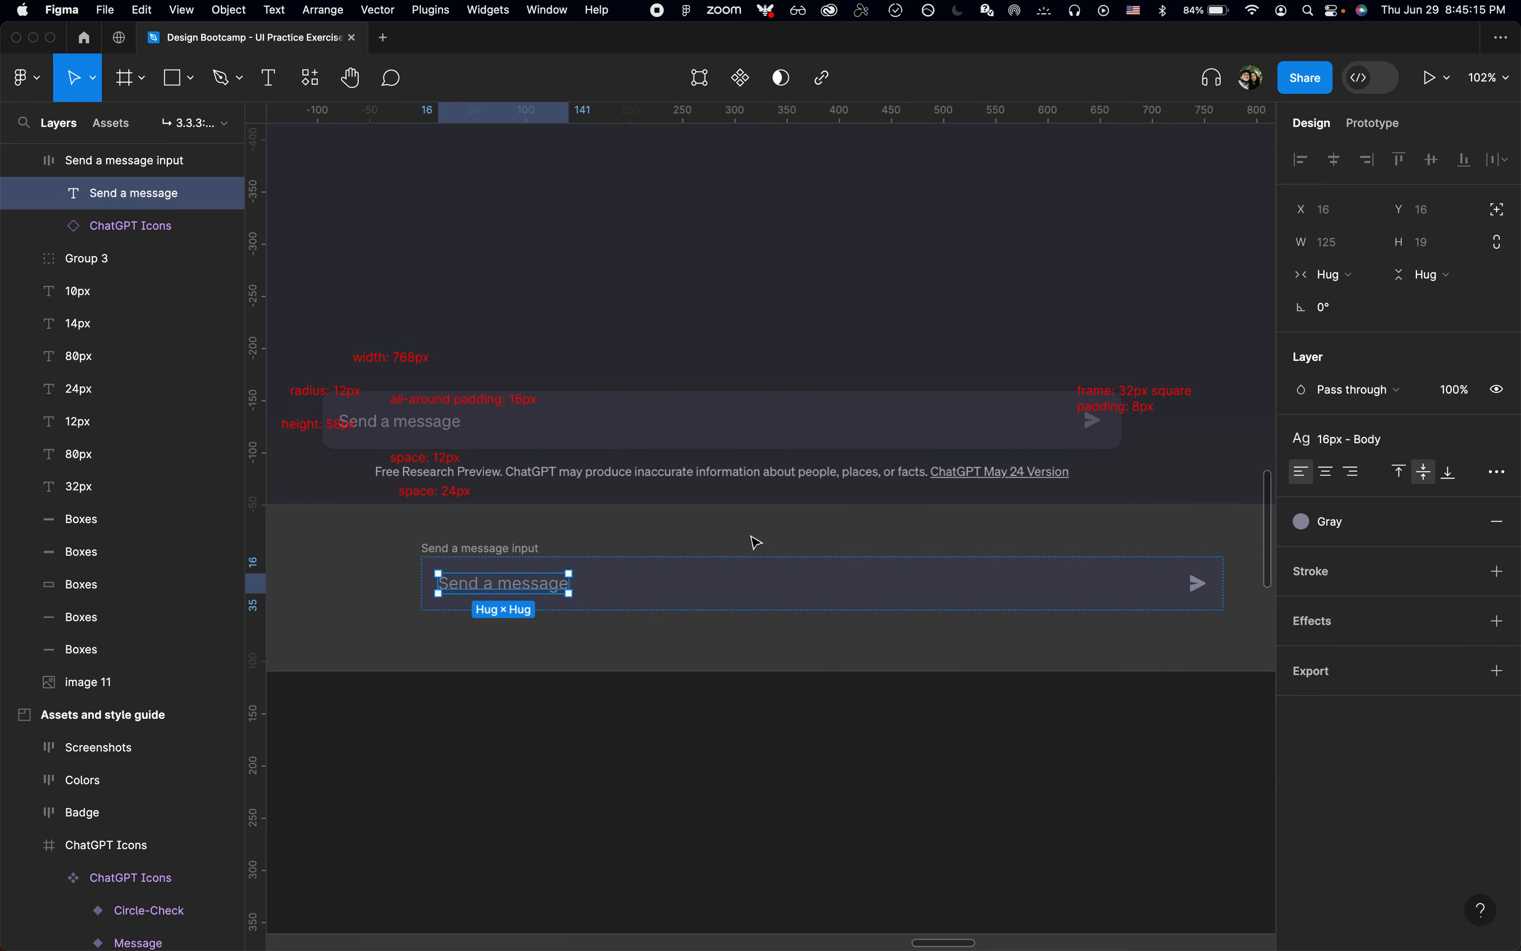
click(626, 537)
Step: Move the Send a message input frame from the Annotated screenshots section into the ChatGPT - Landing frame by cutting and pasting it
click(500, 547)
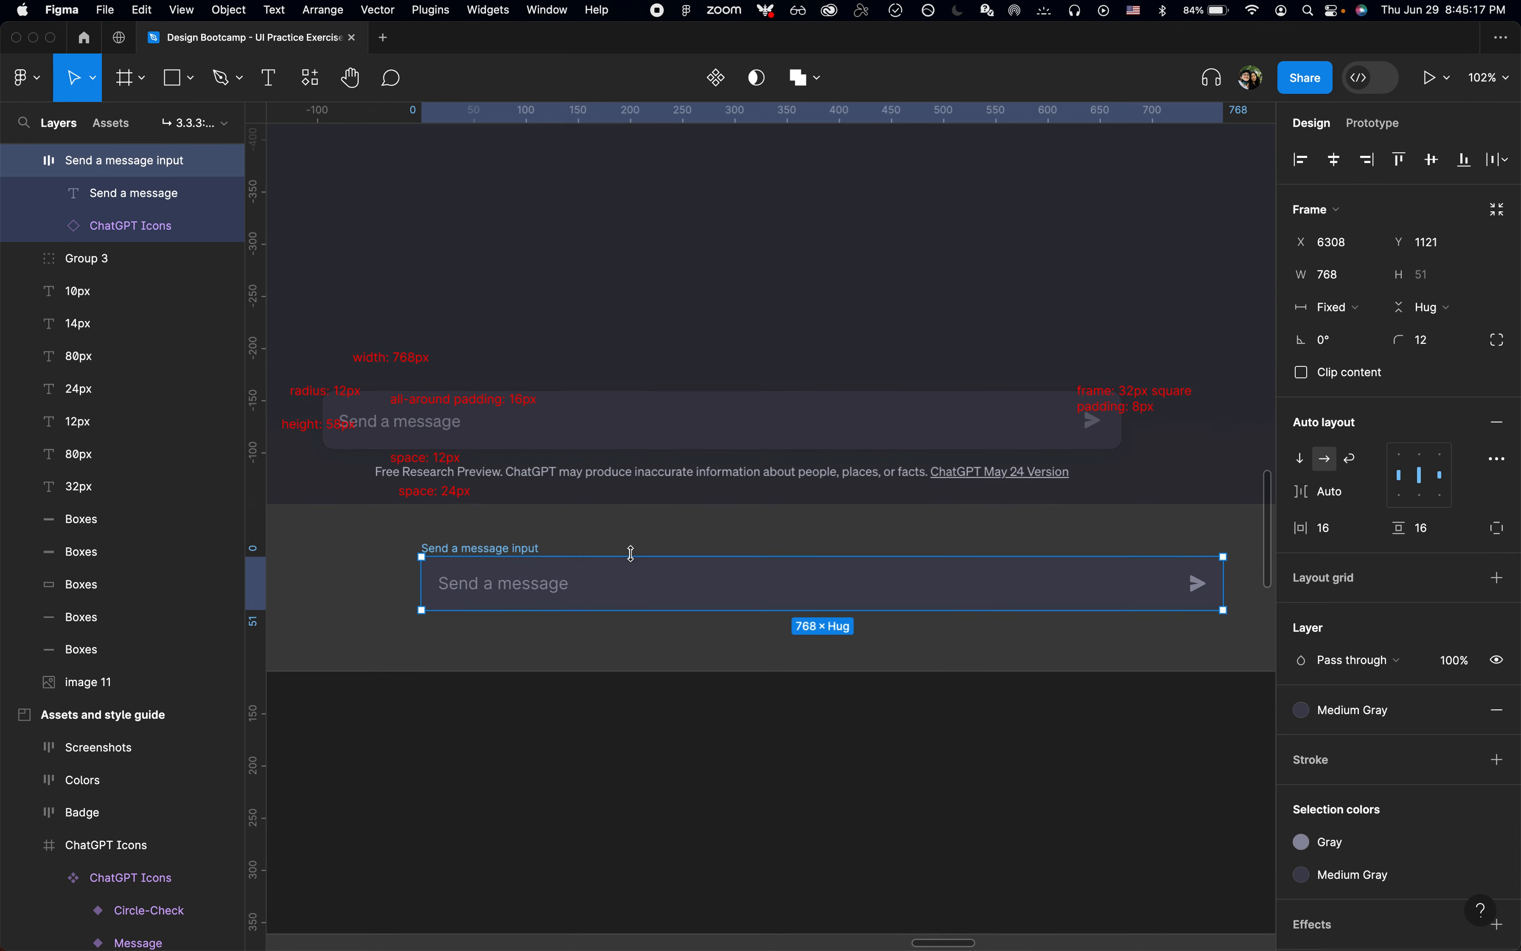
scroll(630, 554, down, 1)
scroll(636, 561, down, 2)
scroll(636, 562, left, 2)
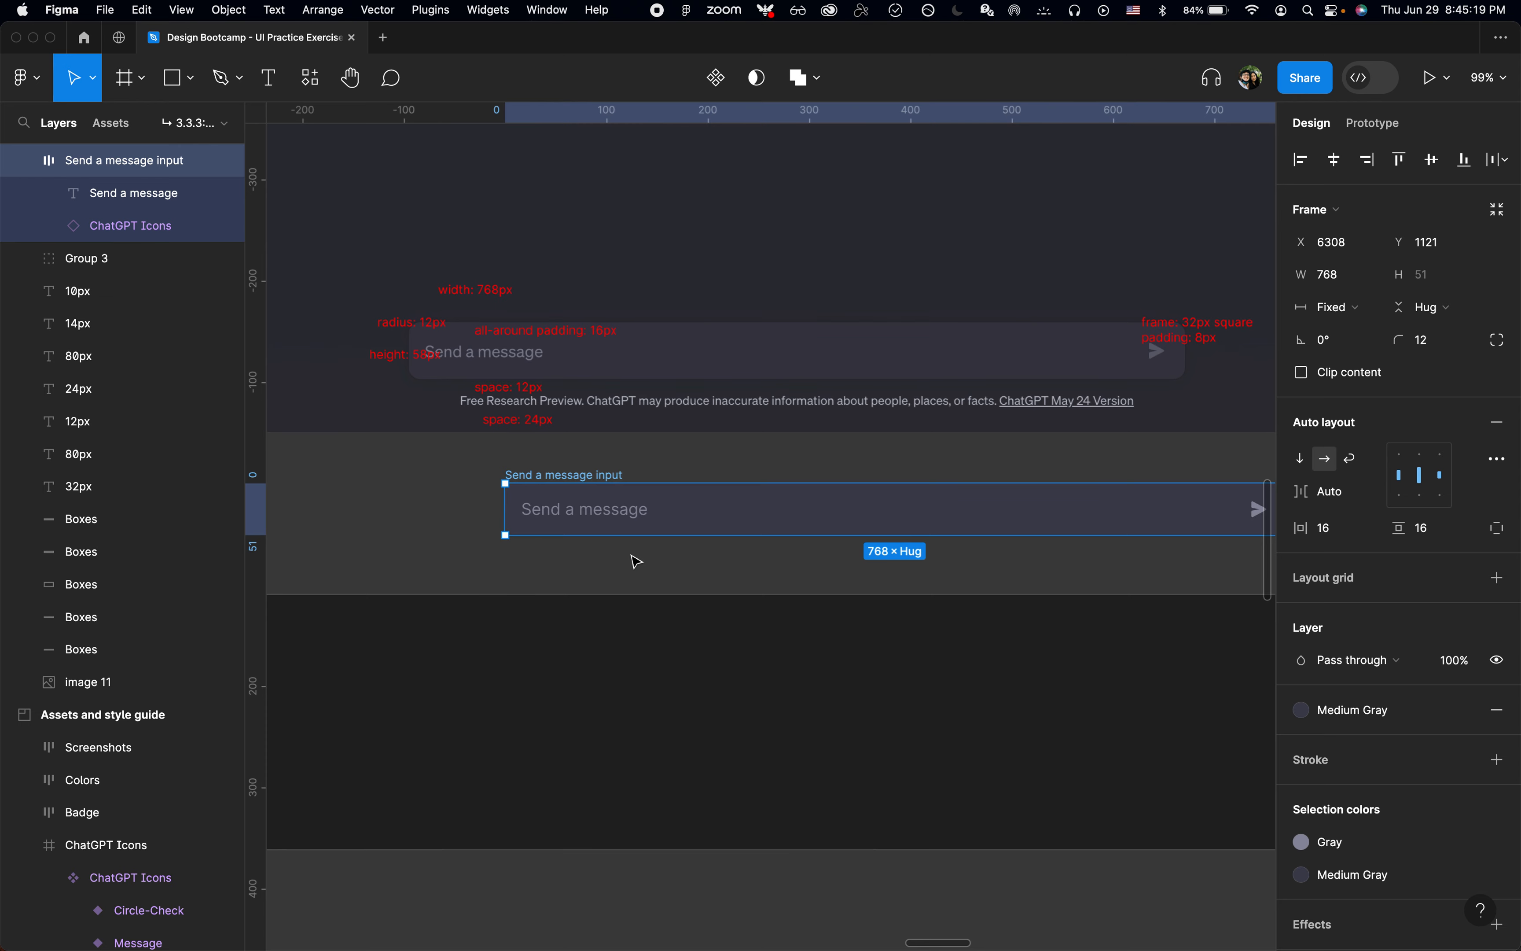
scroll(636, 562, down, 3)
scroll(636, 562, down, 5)
key(super+x)
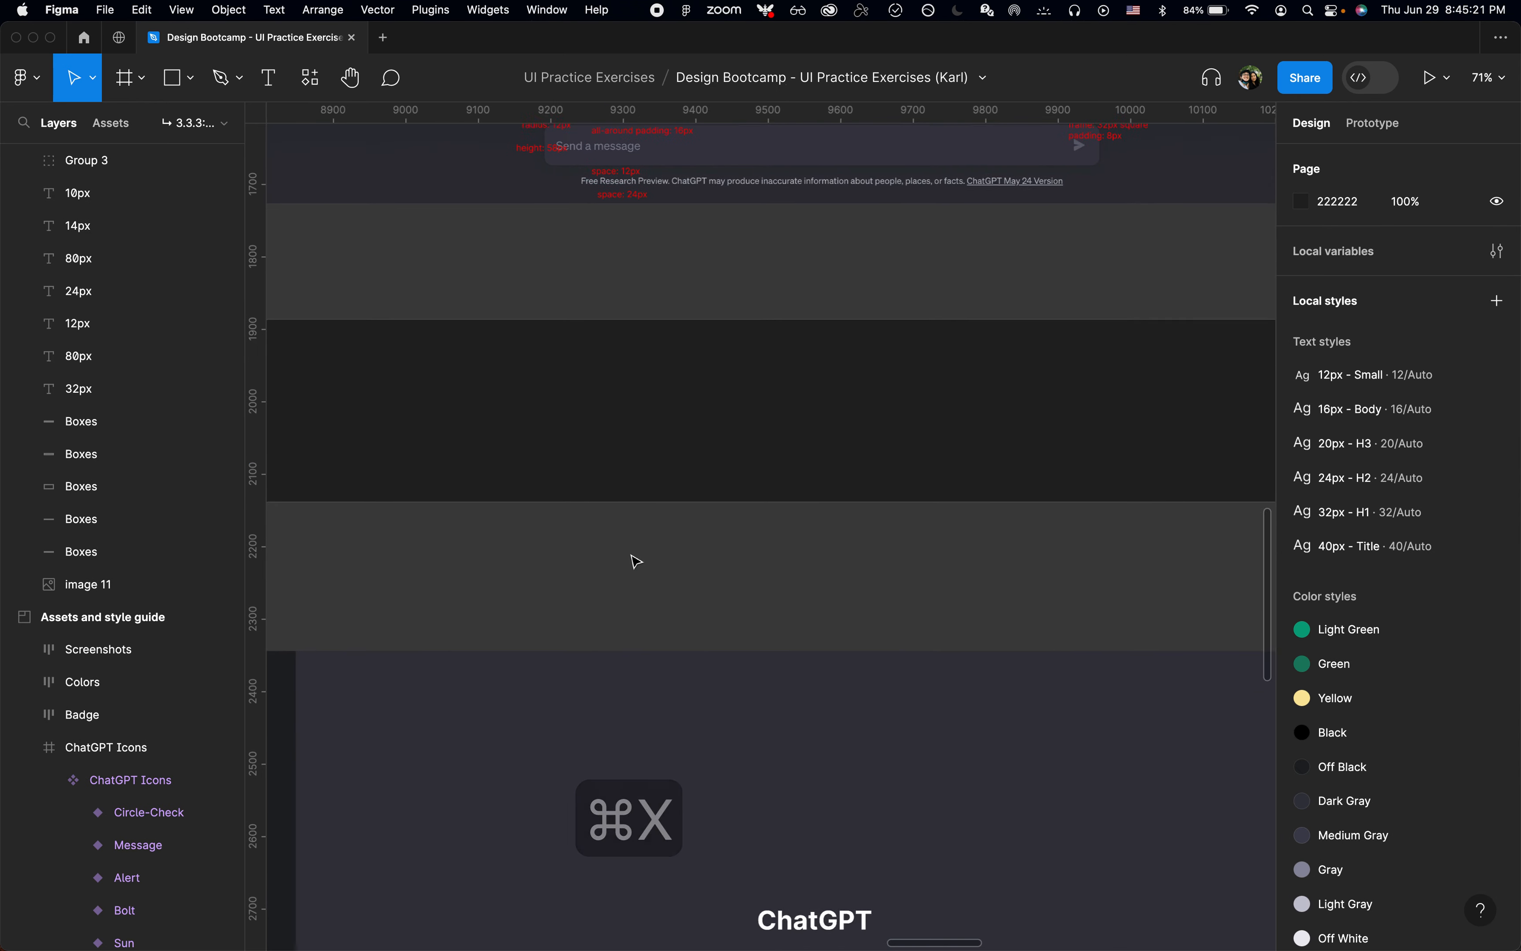
scroll(636, 562, down, 5)
scroll(679, 537, left, 2)
click(316, 347)
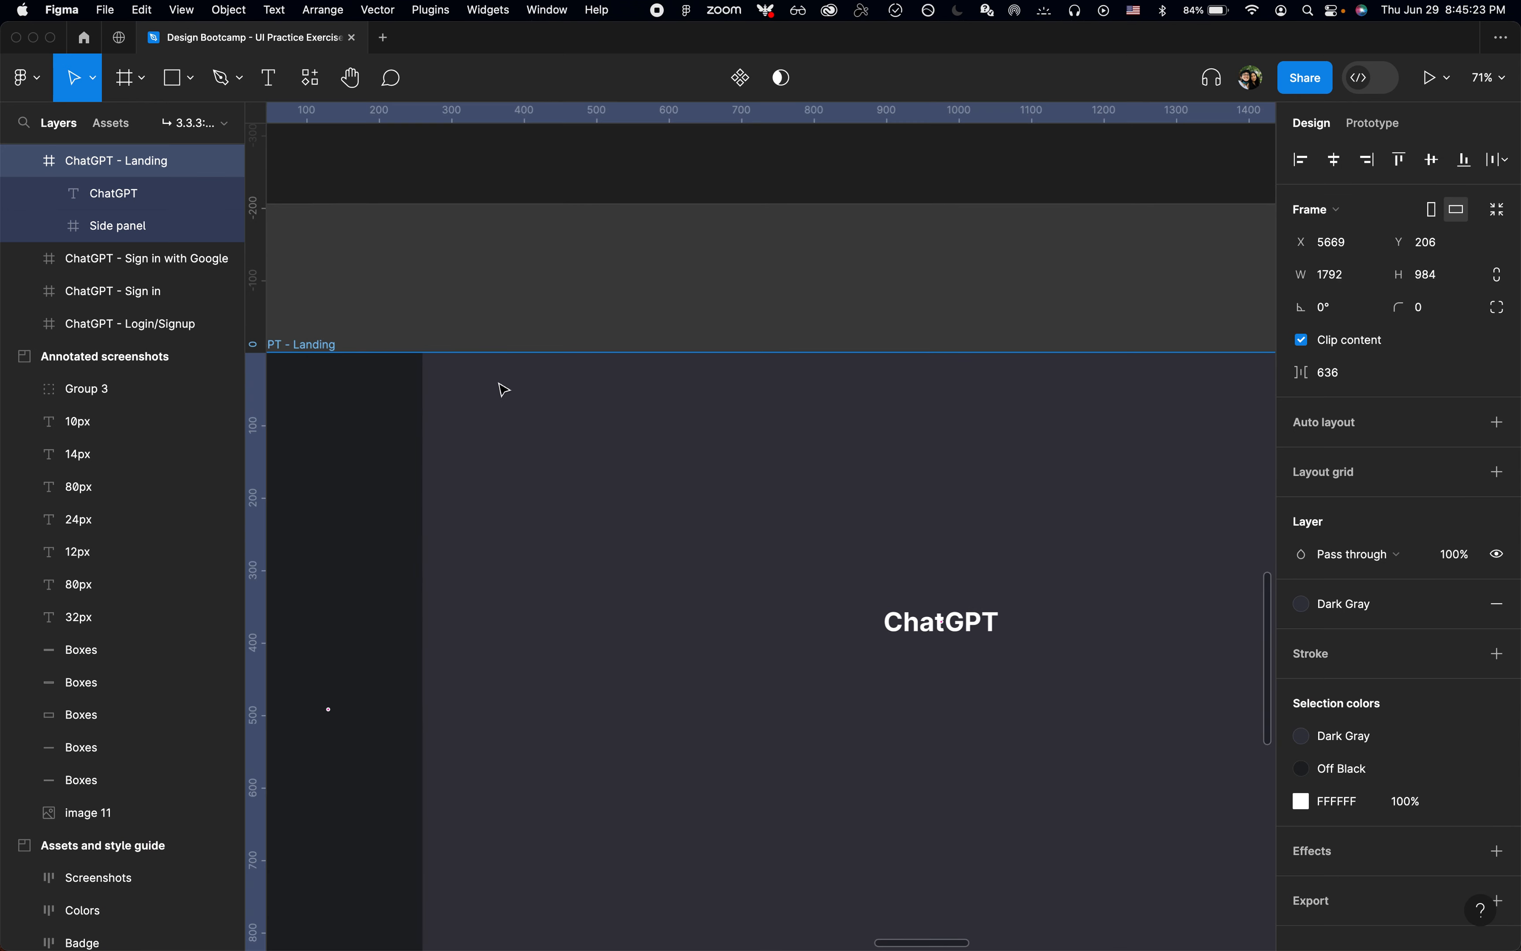
key(shift+2)
key(super+v)
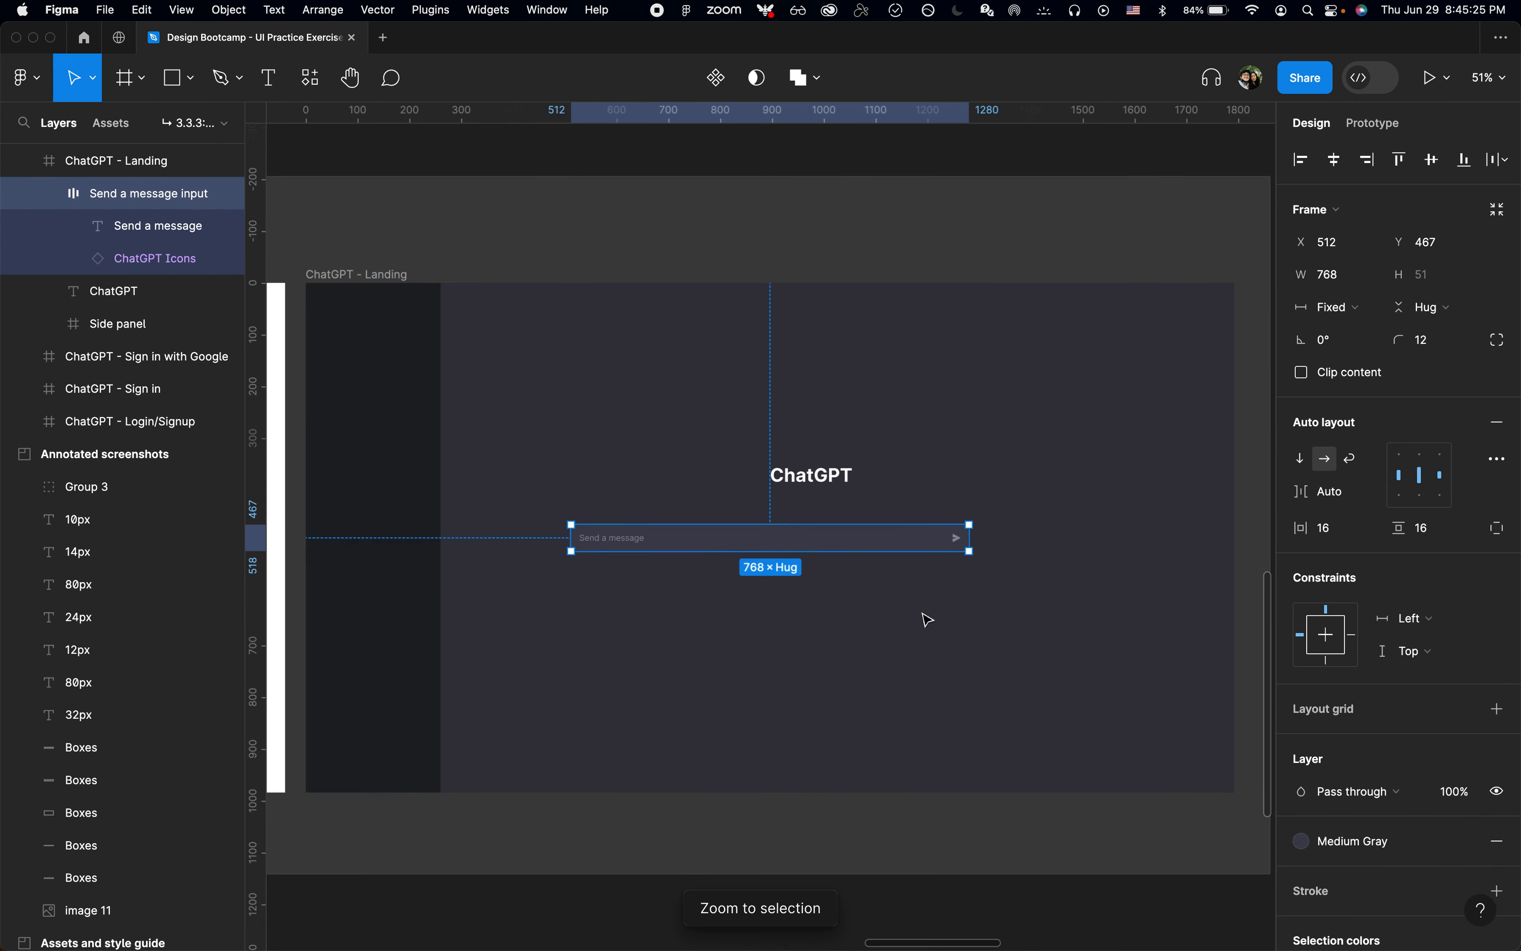
Step: Align the message input to the landing frame's bottom edge and horizontal centre, and raise it to Y 901
key(alt+s)
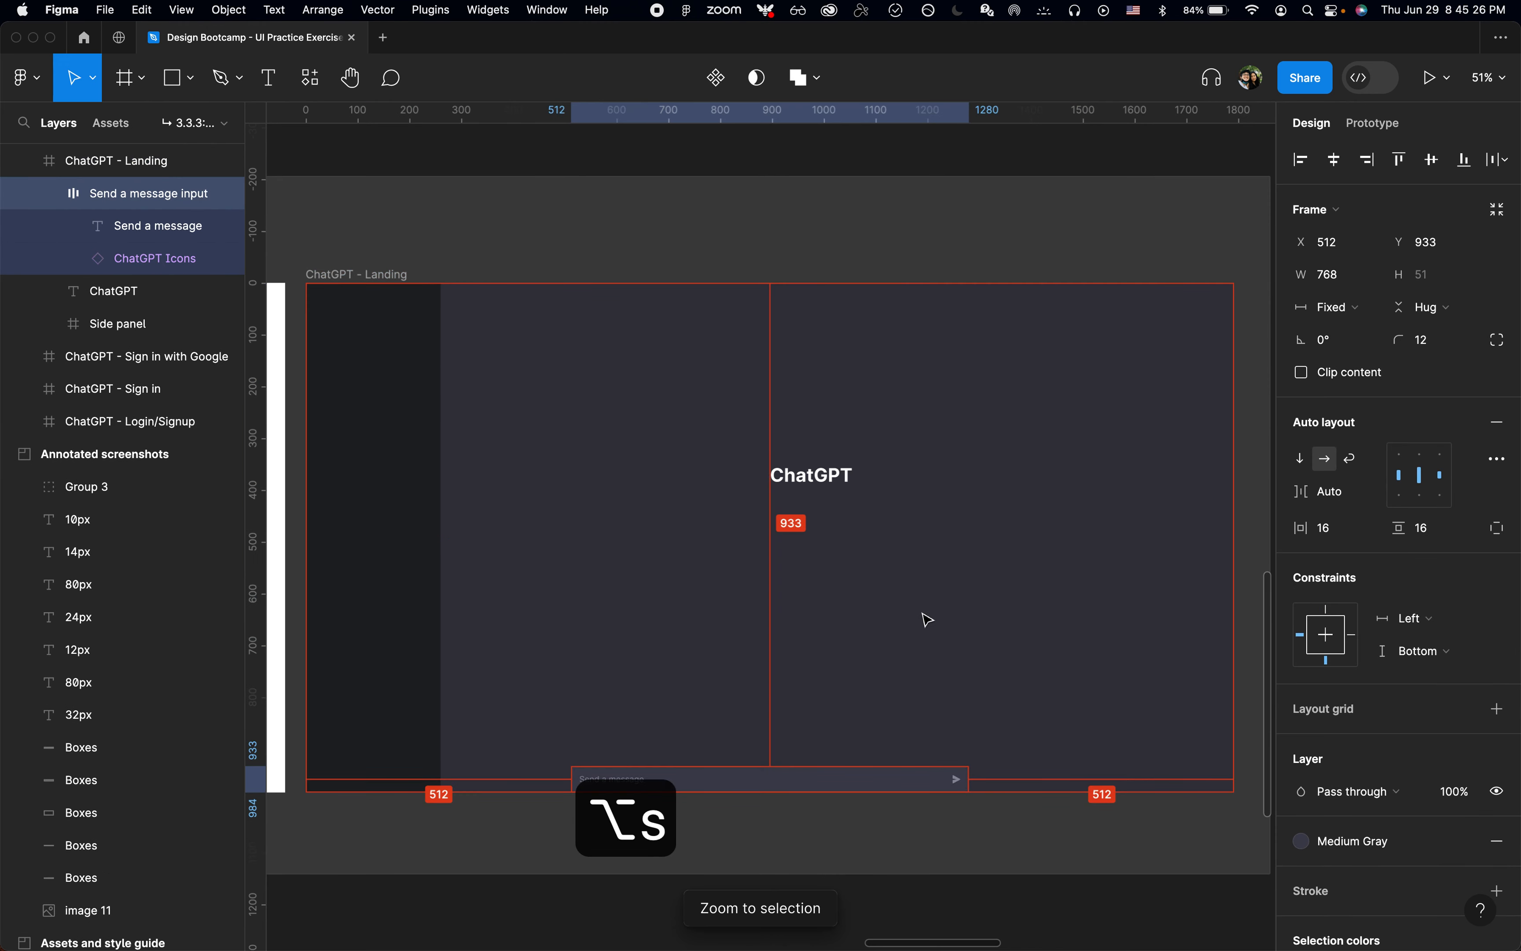
click(1338, 160)
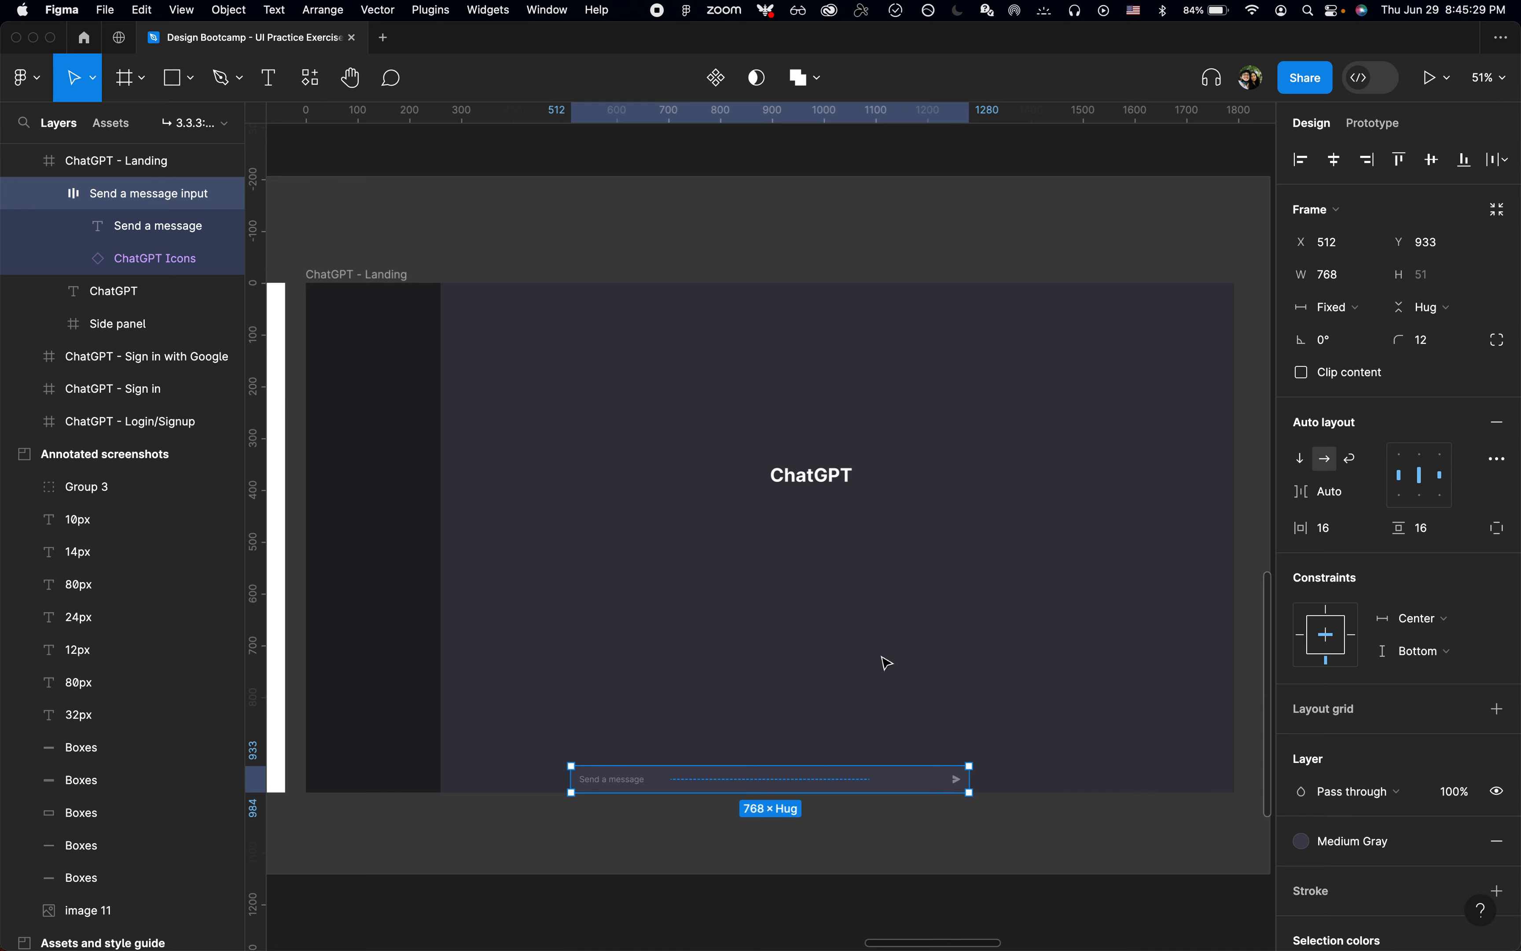
key(shift+Up)
key(shift+Up)
key(shift+Up)
Step: Move the Free Research Preview disclaimer text from the Copy section into the ChatGPT - Landing frame by cutting and pasting it
scroll(887, 664, up, 15)
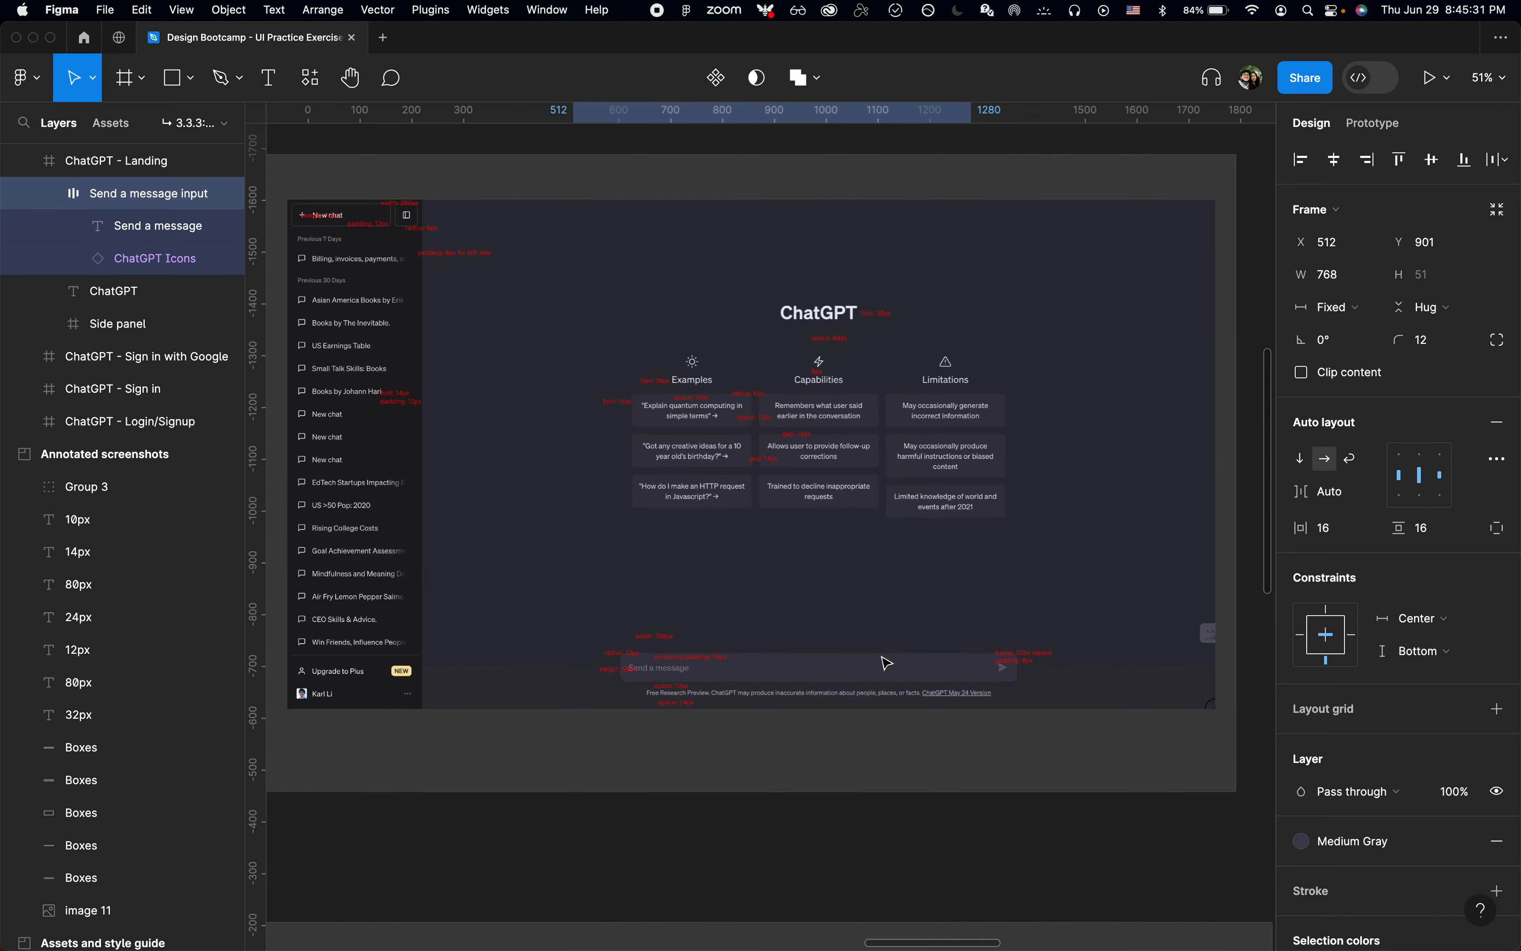
scroll(893, 628, up, 6)
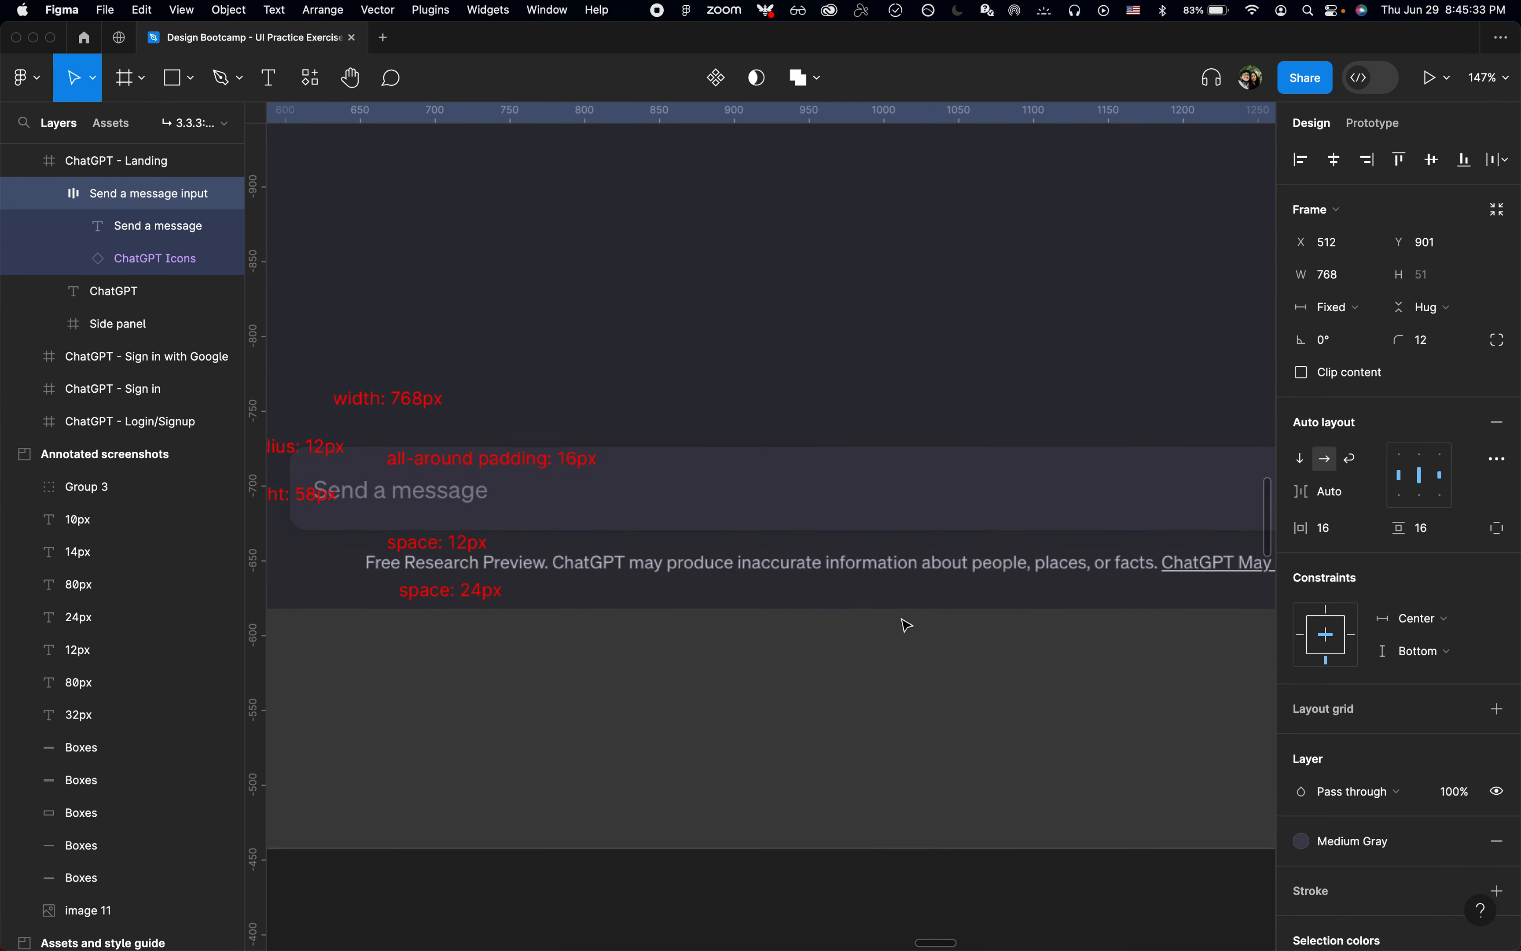
key(super+backslash)
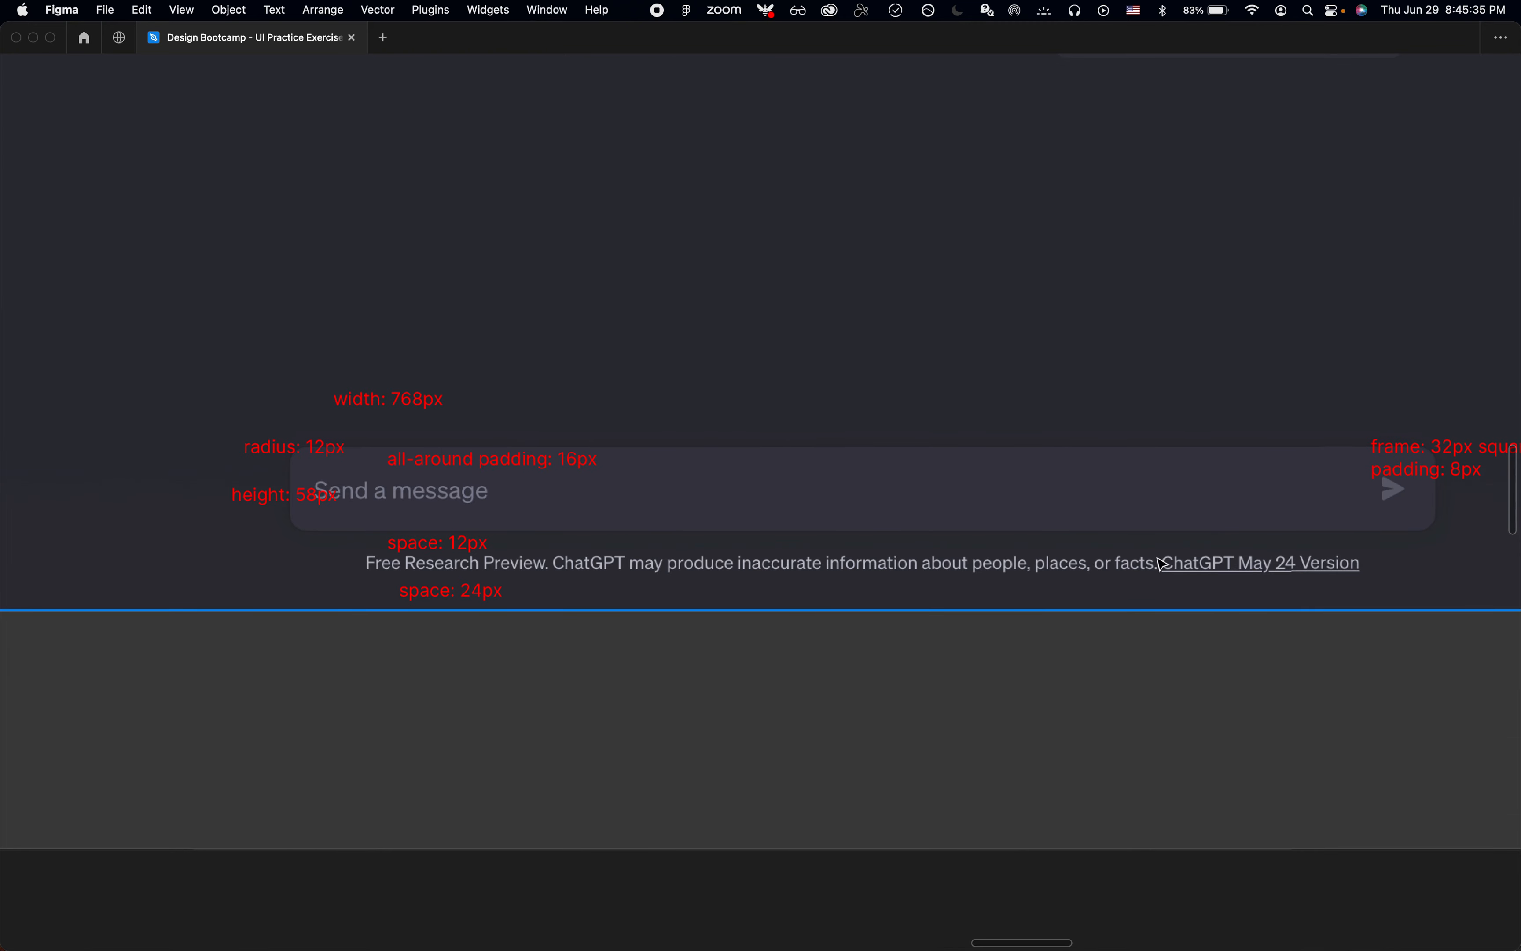
key(super+backslash)
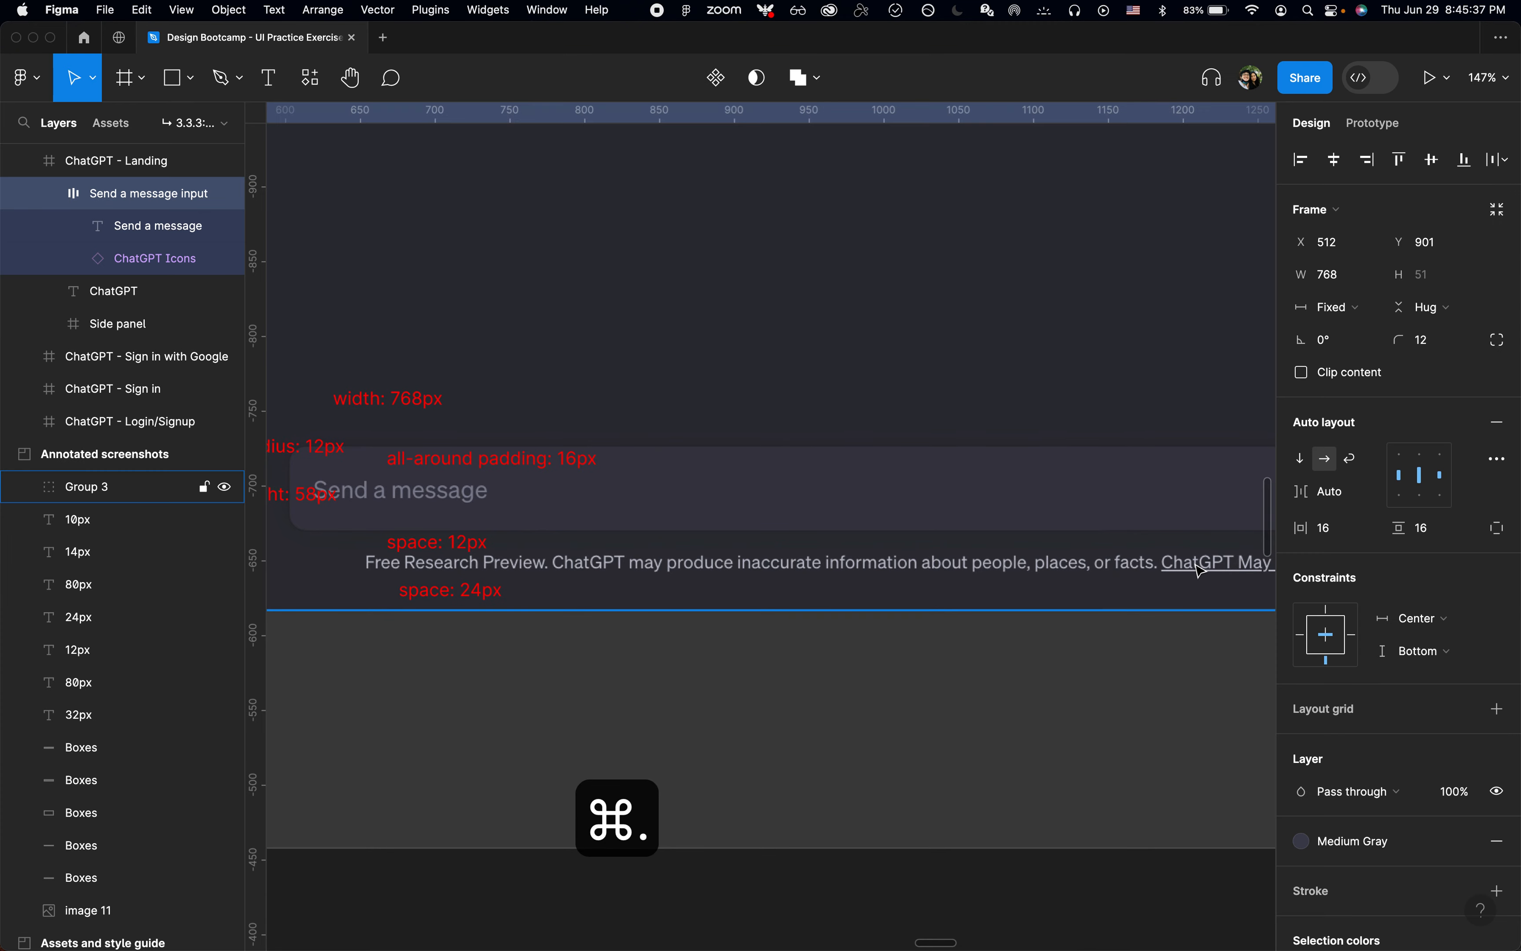
scroll(1199, 567, down, 6)
scroll(1200, 569, down, 15)
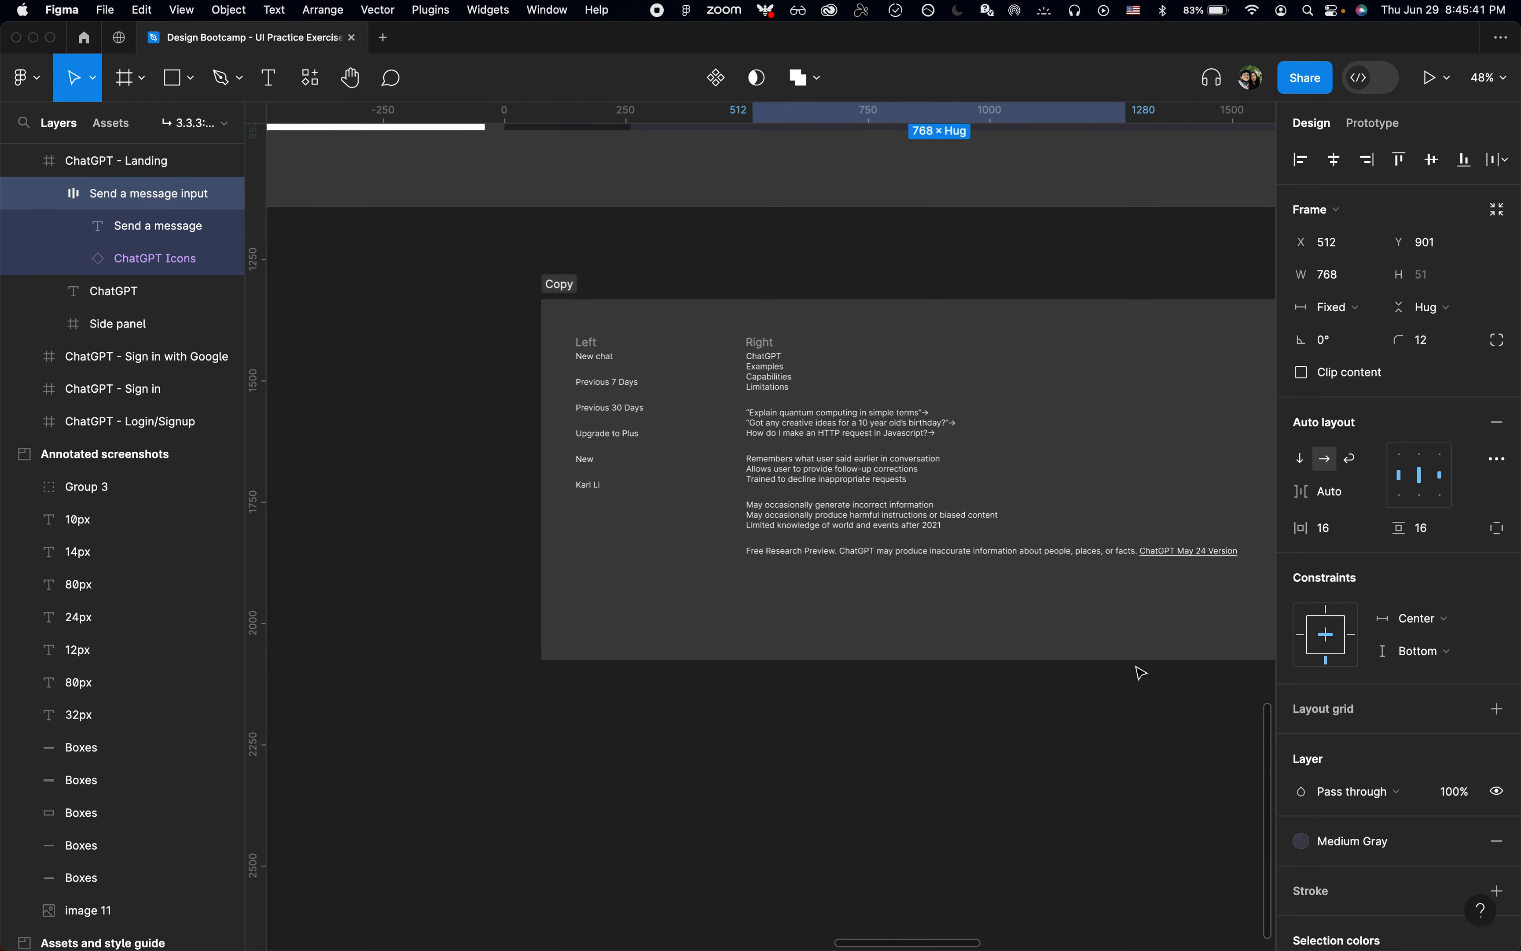
super+click(1089, 556)
key(super+x)
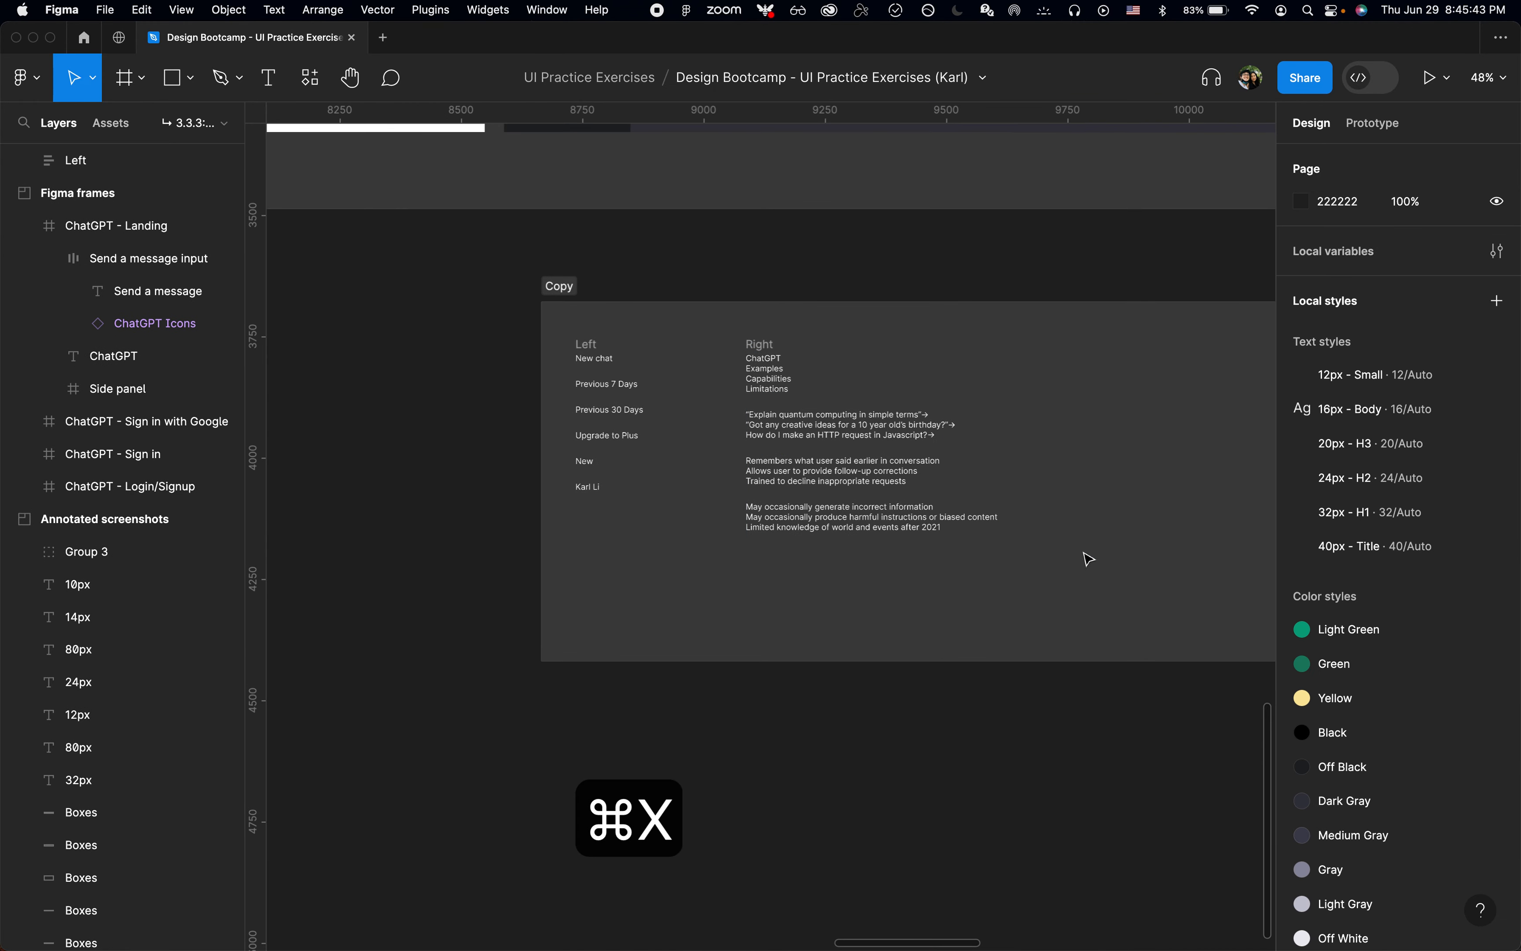
scroll(1087, 557, up, 15)
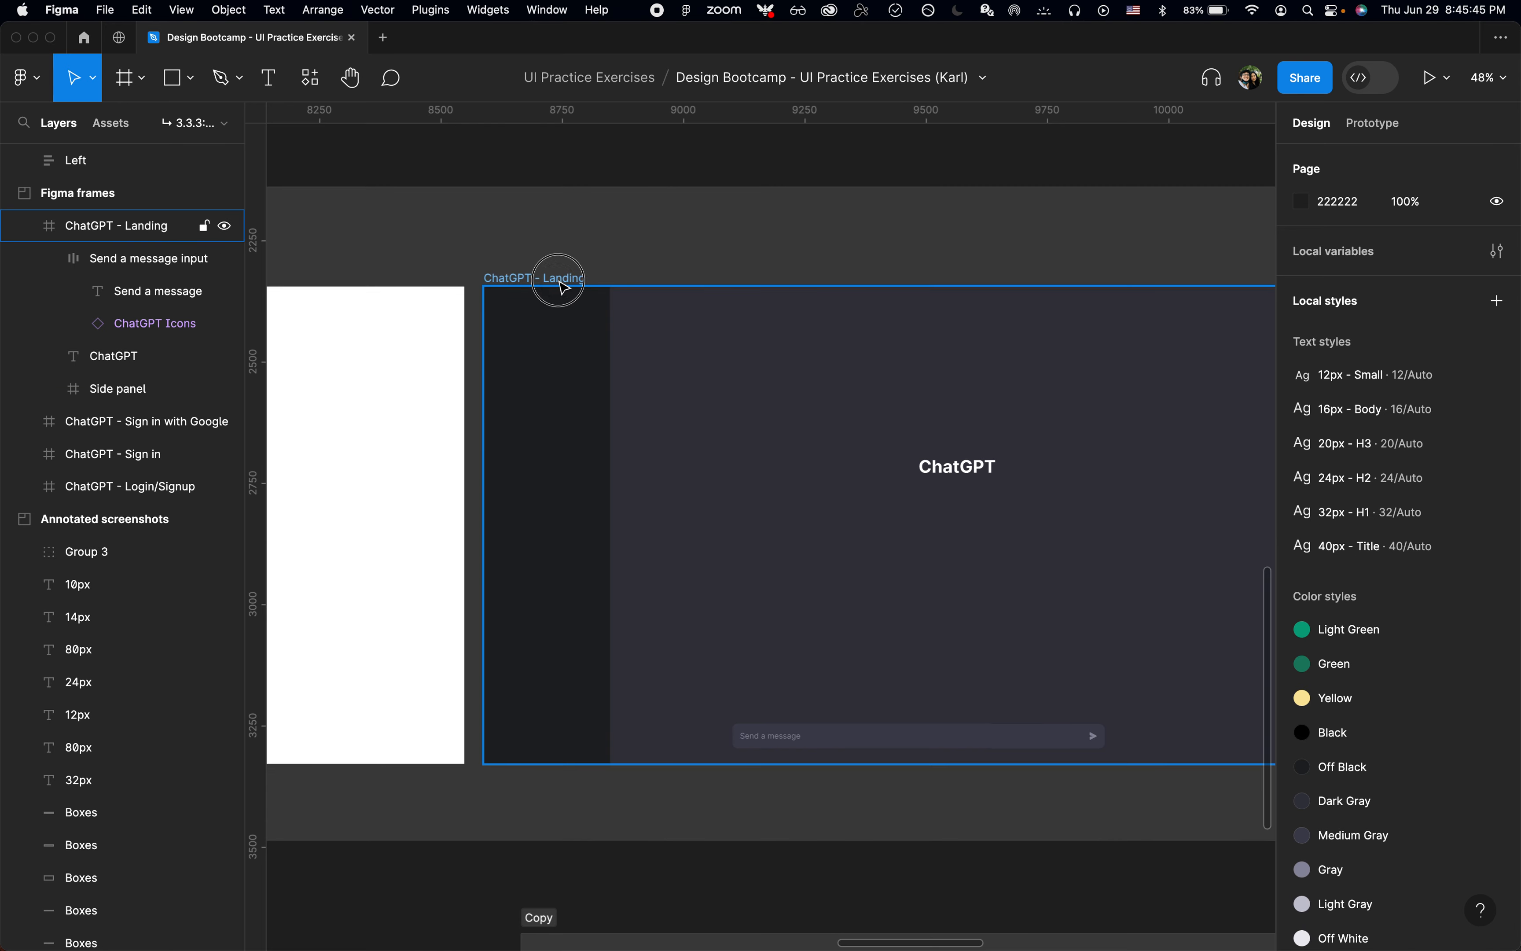
click(557, 277)
key(shift+2)
key(super+v)
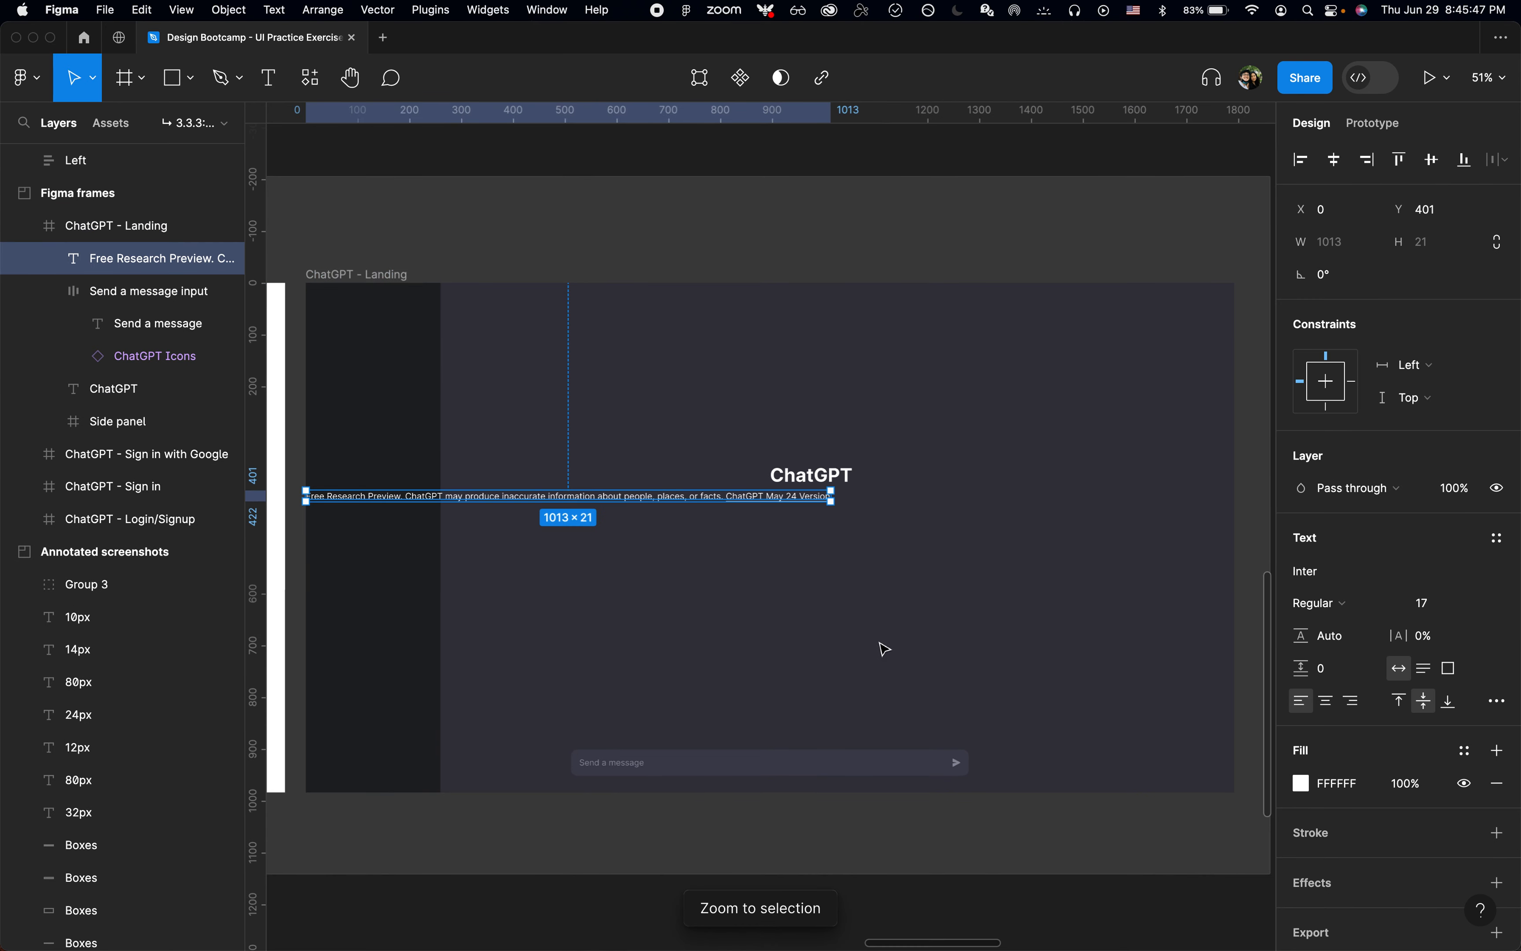
Step: Wrap the disclaimer and the Send a message input in a vertical auto layout frame with a 12 px gap
shift+click(862, 766)
key(shift+a)
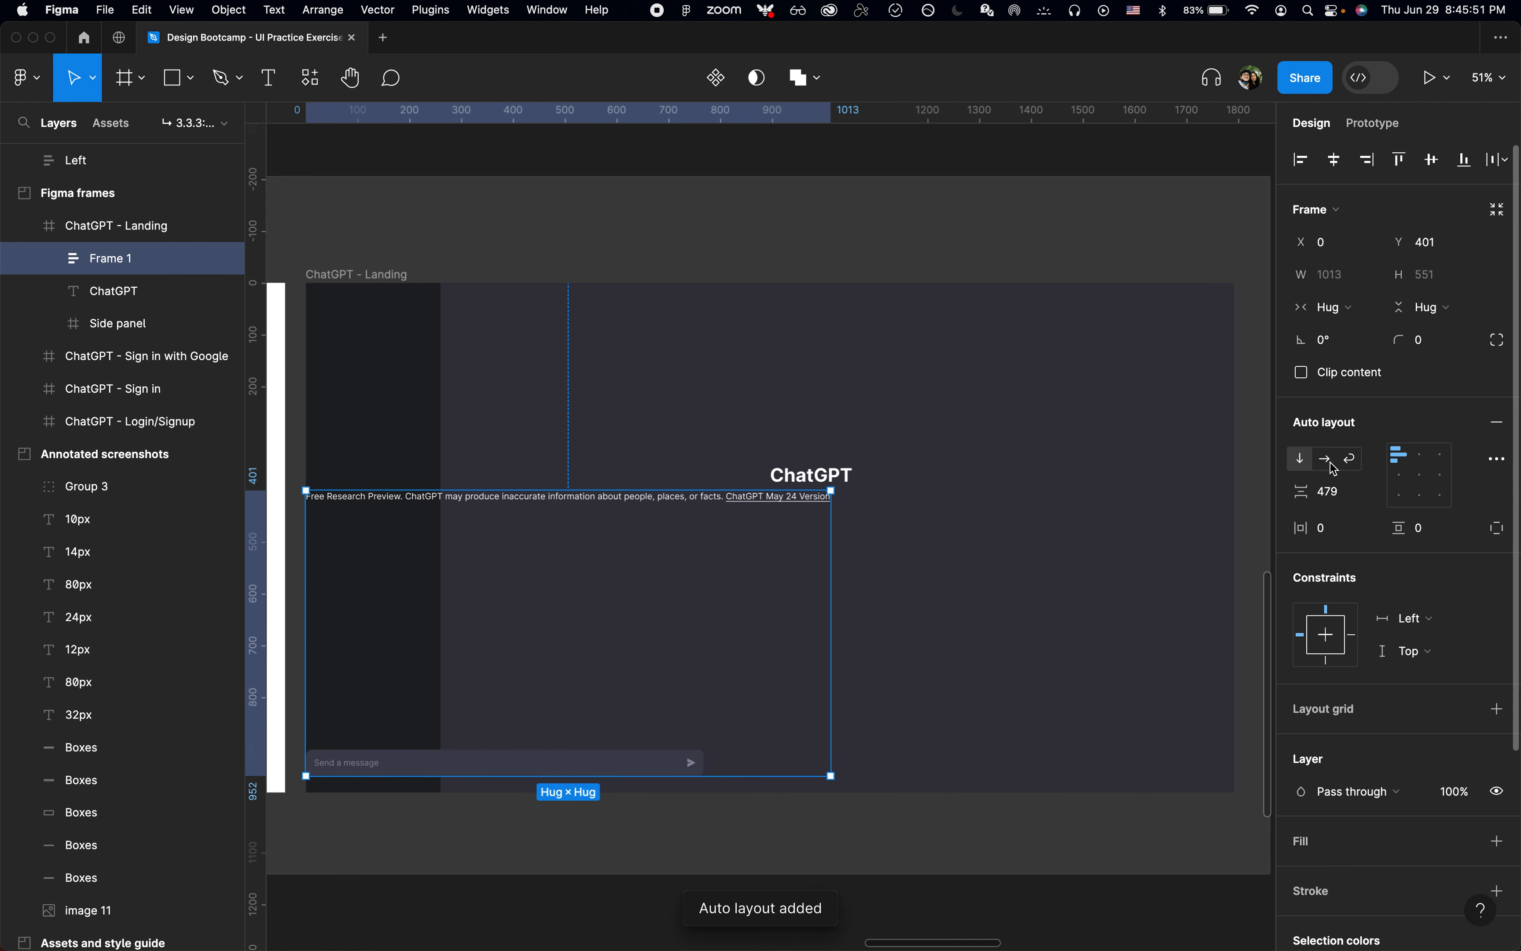
click(1326, 491)
text(12)
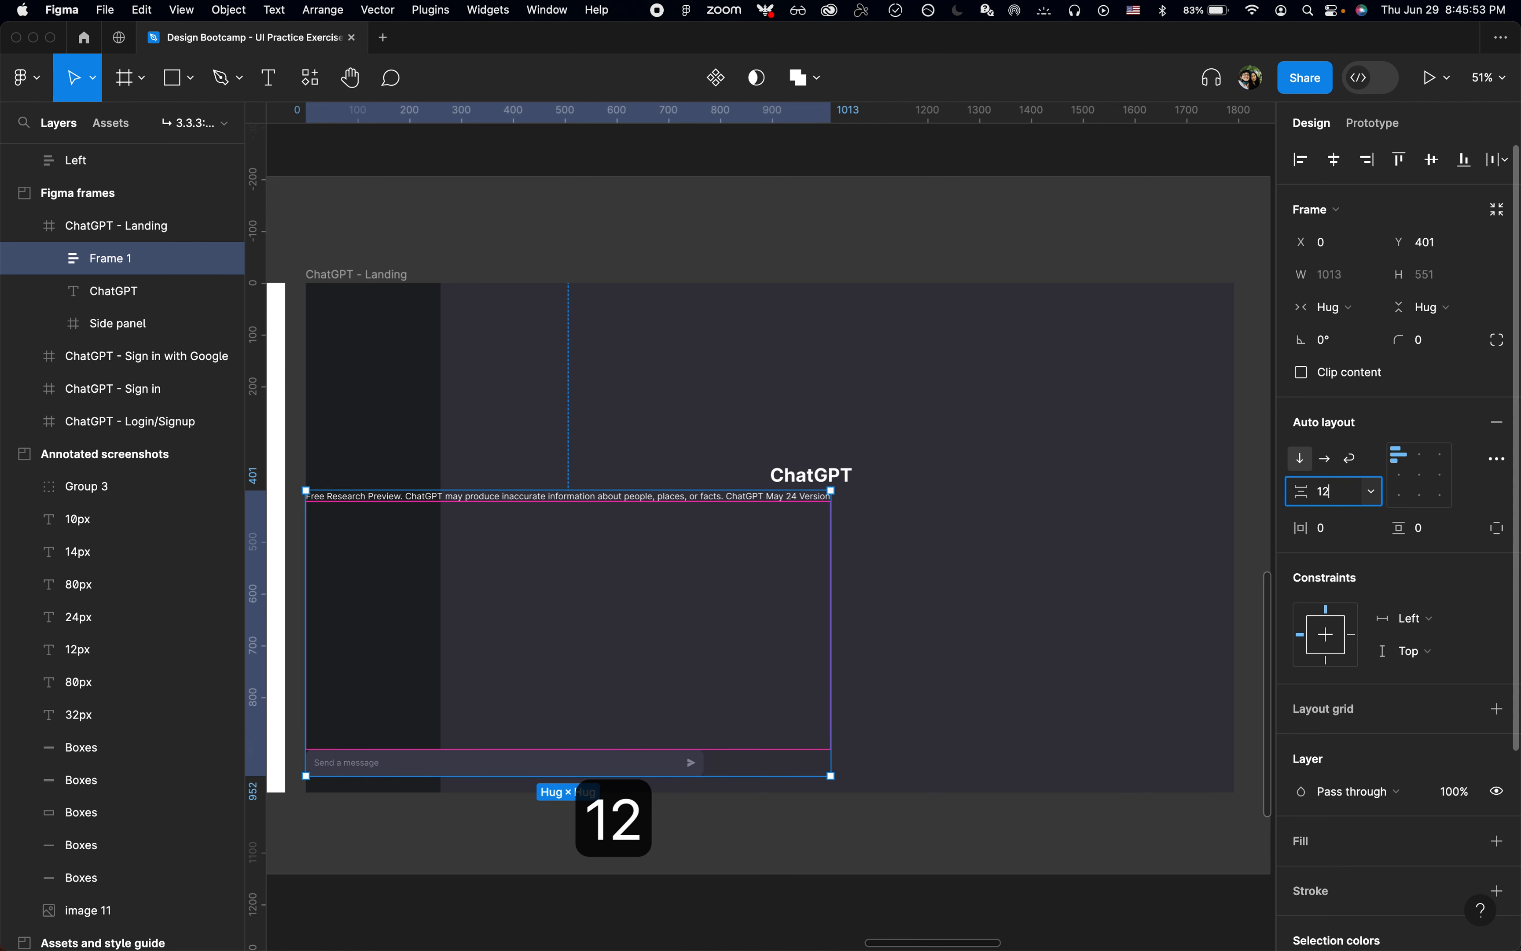
key(Return)
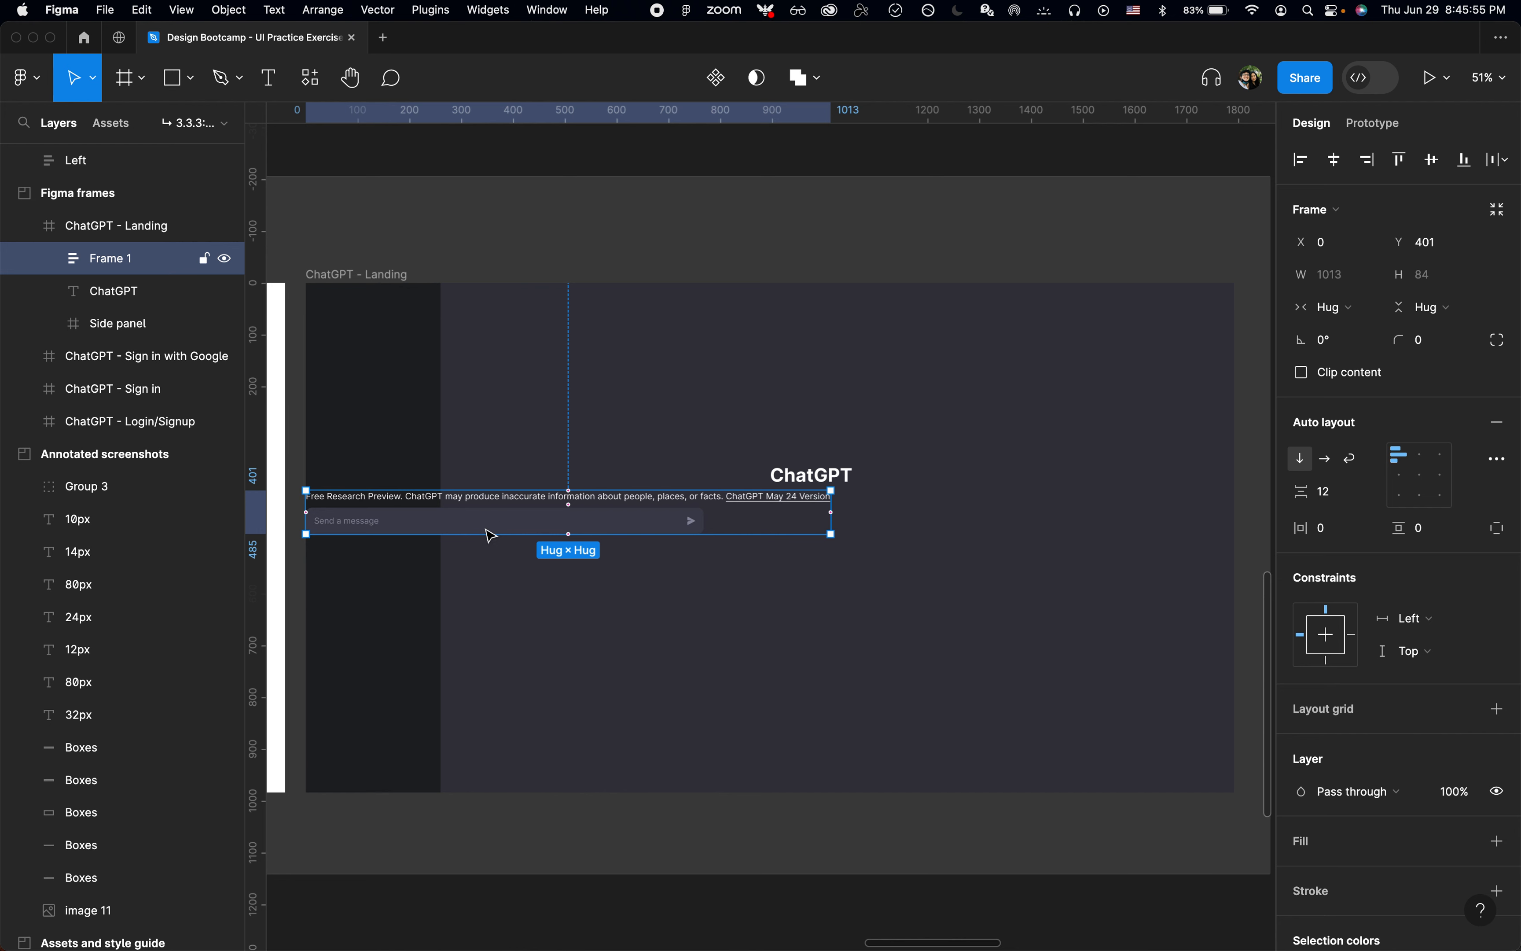
Step: Rename the new auto layout frame as Footer
key(super+r)
text(Footer)
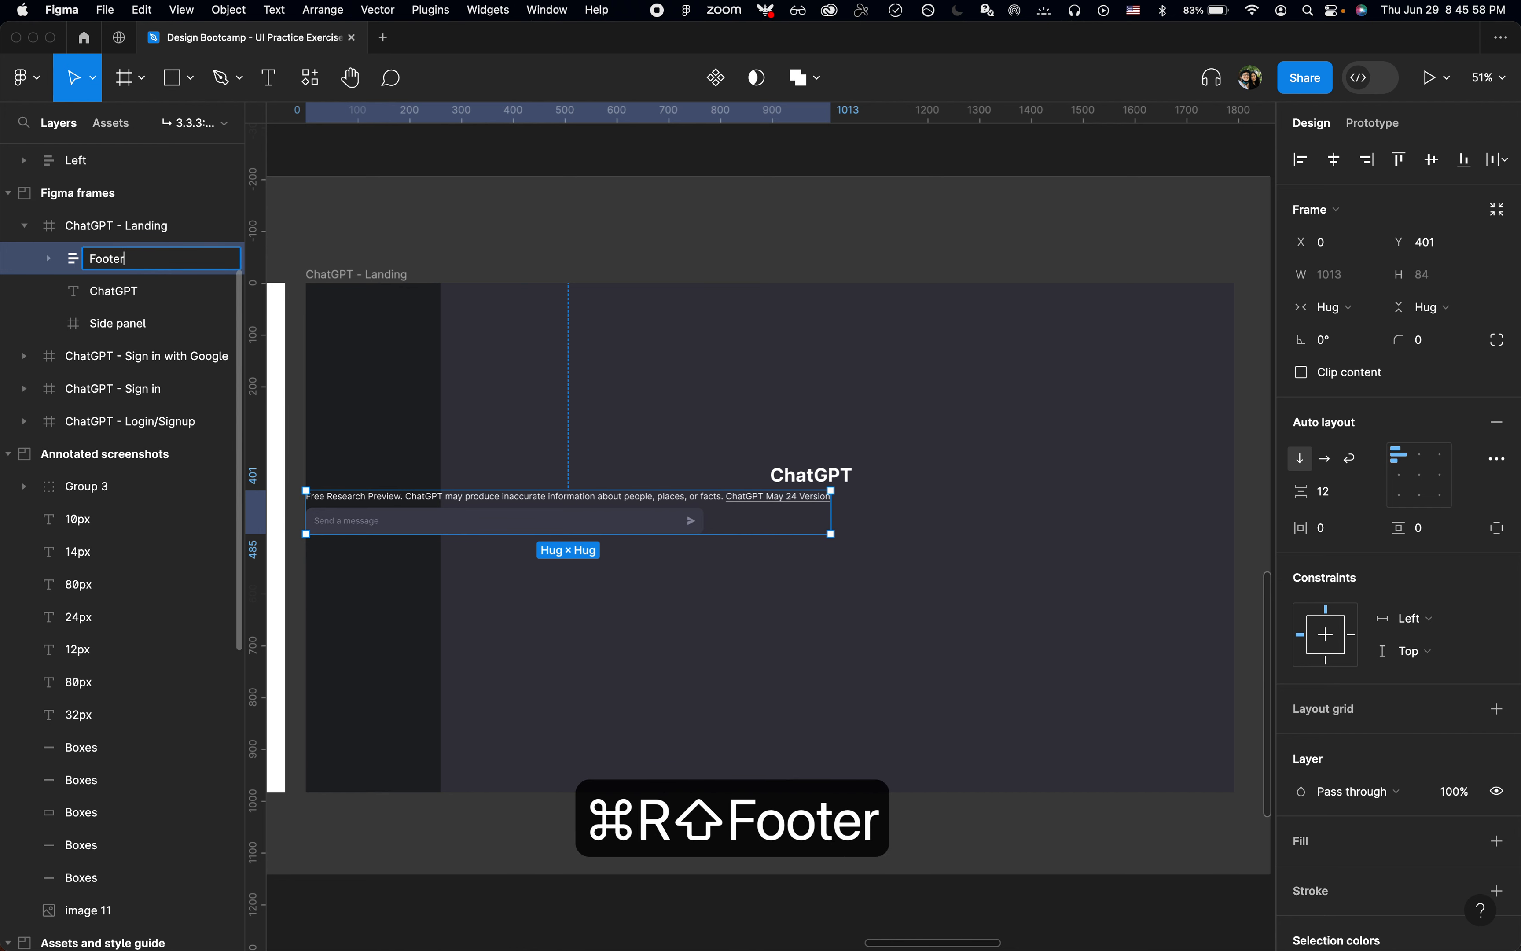
key(Return)
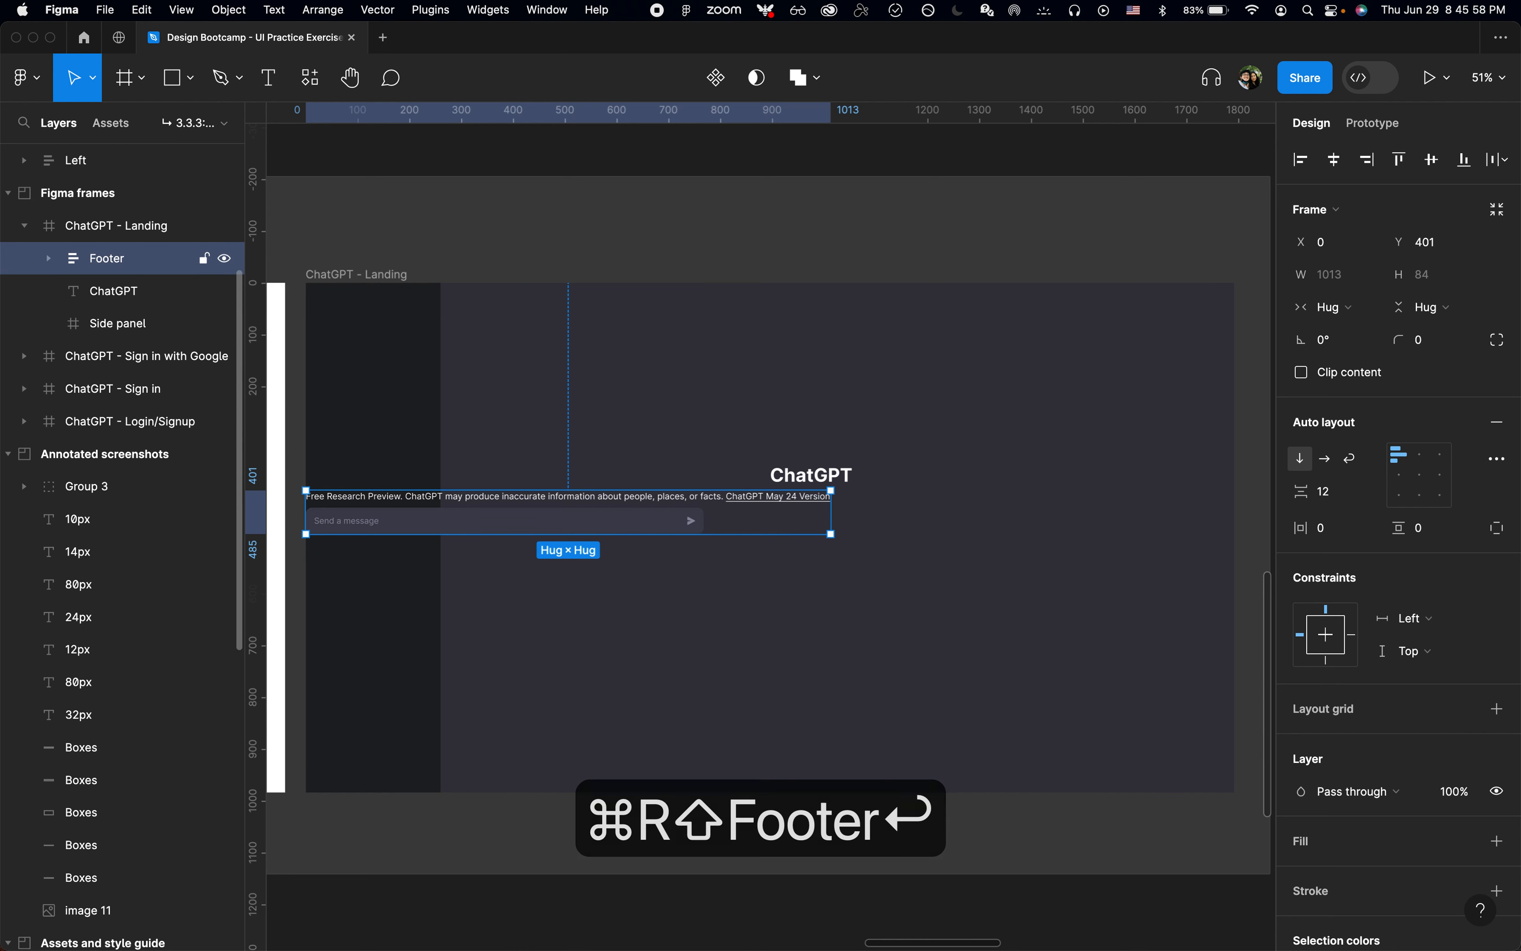
Step: Reorder the Footer's contents so the disclaimer text sits below the Send a message input
click(50, 260)
click(122, 302)
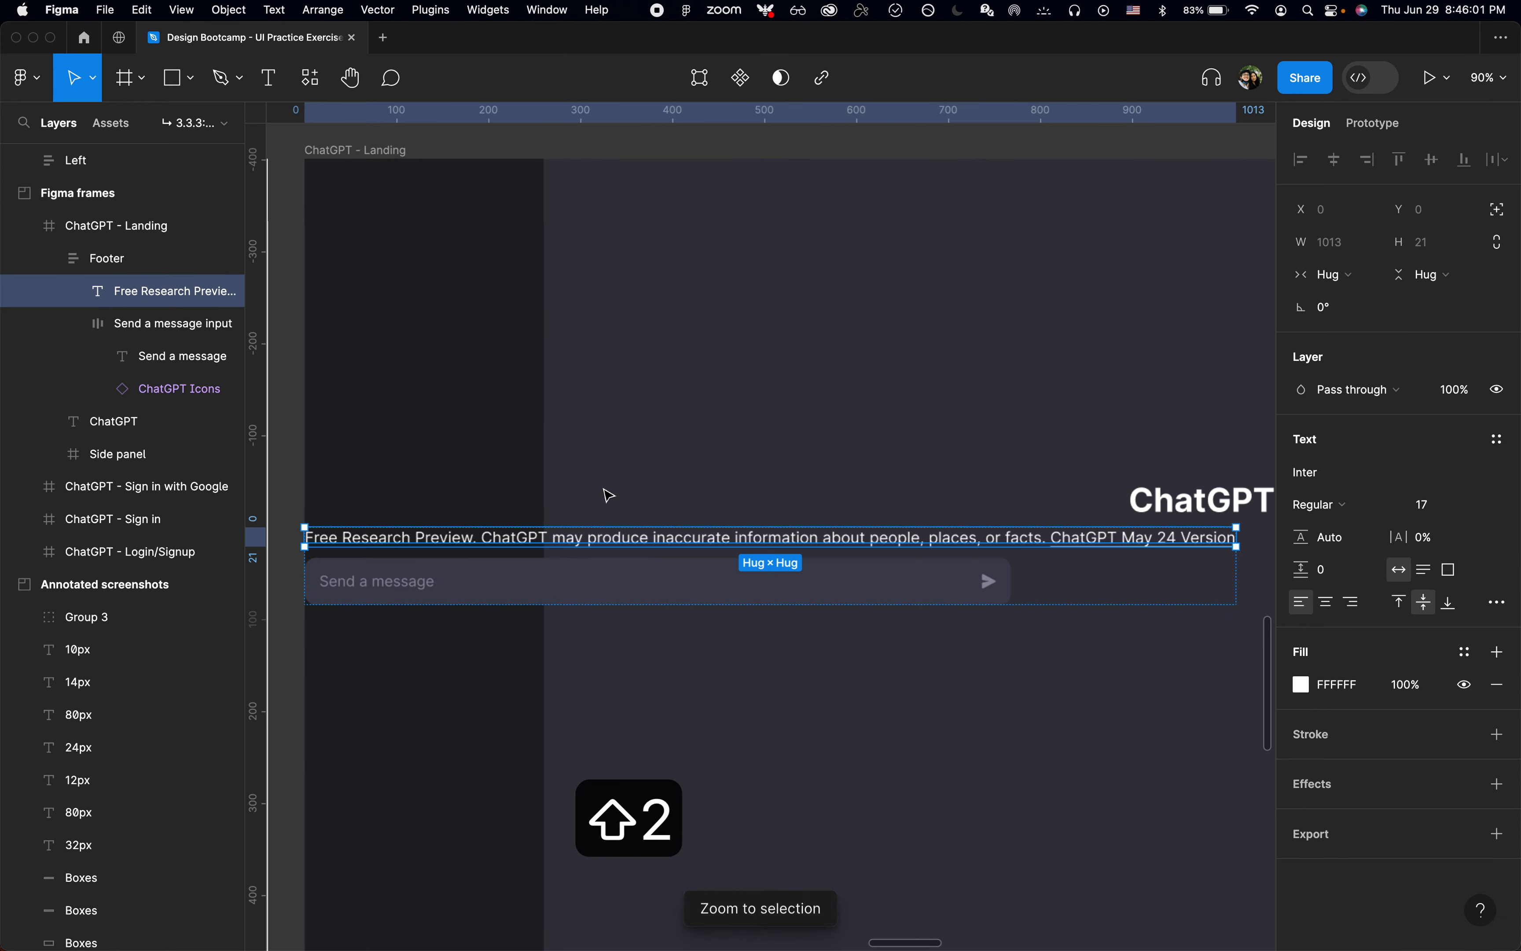
key(shift+2)
key(Down)
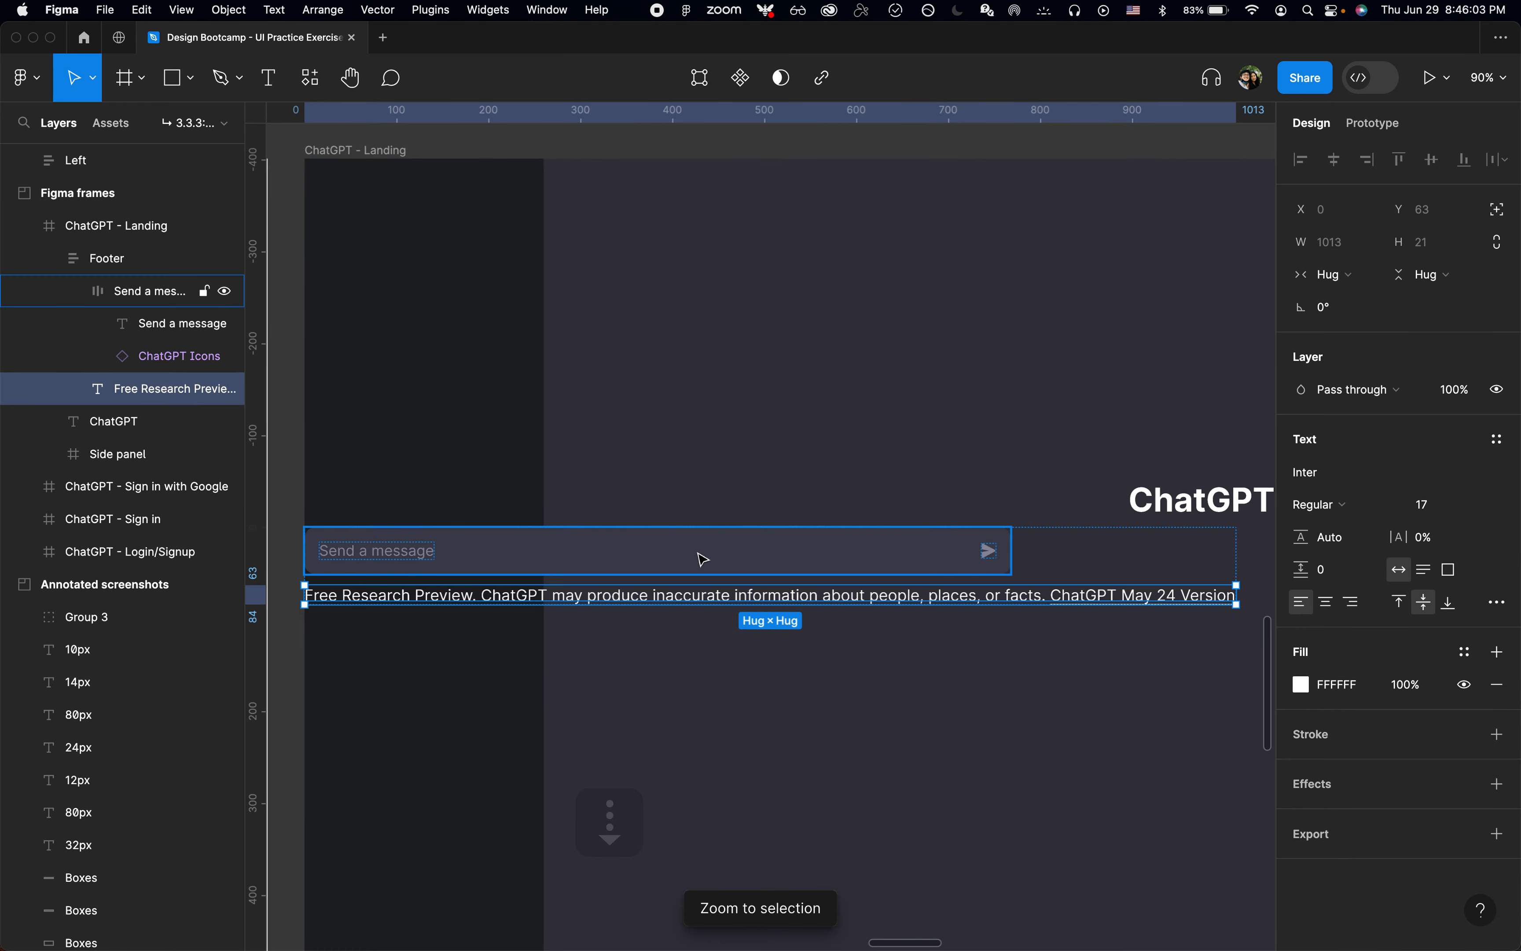
click(112, 263)
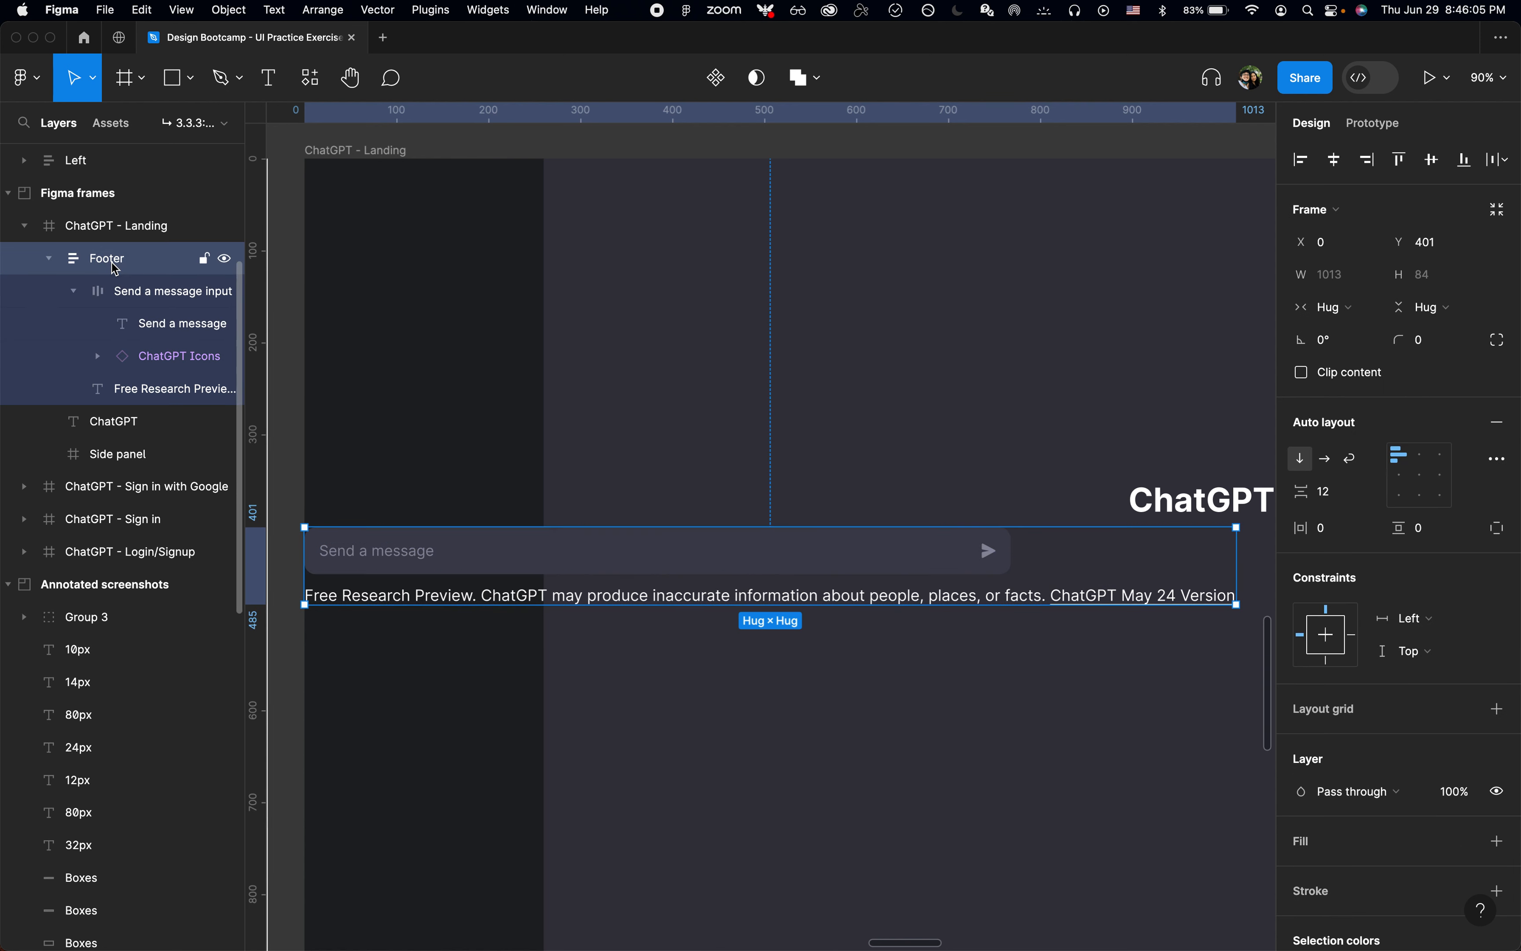
click(78, 294)
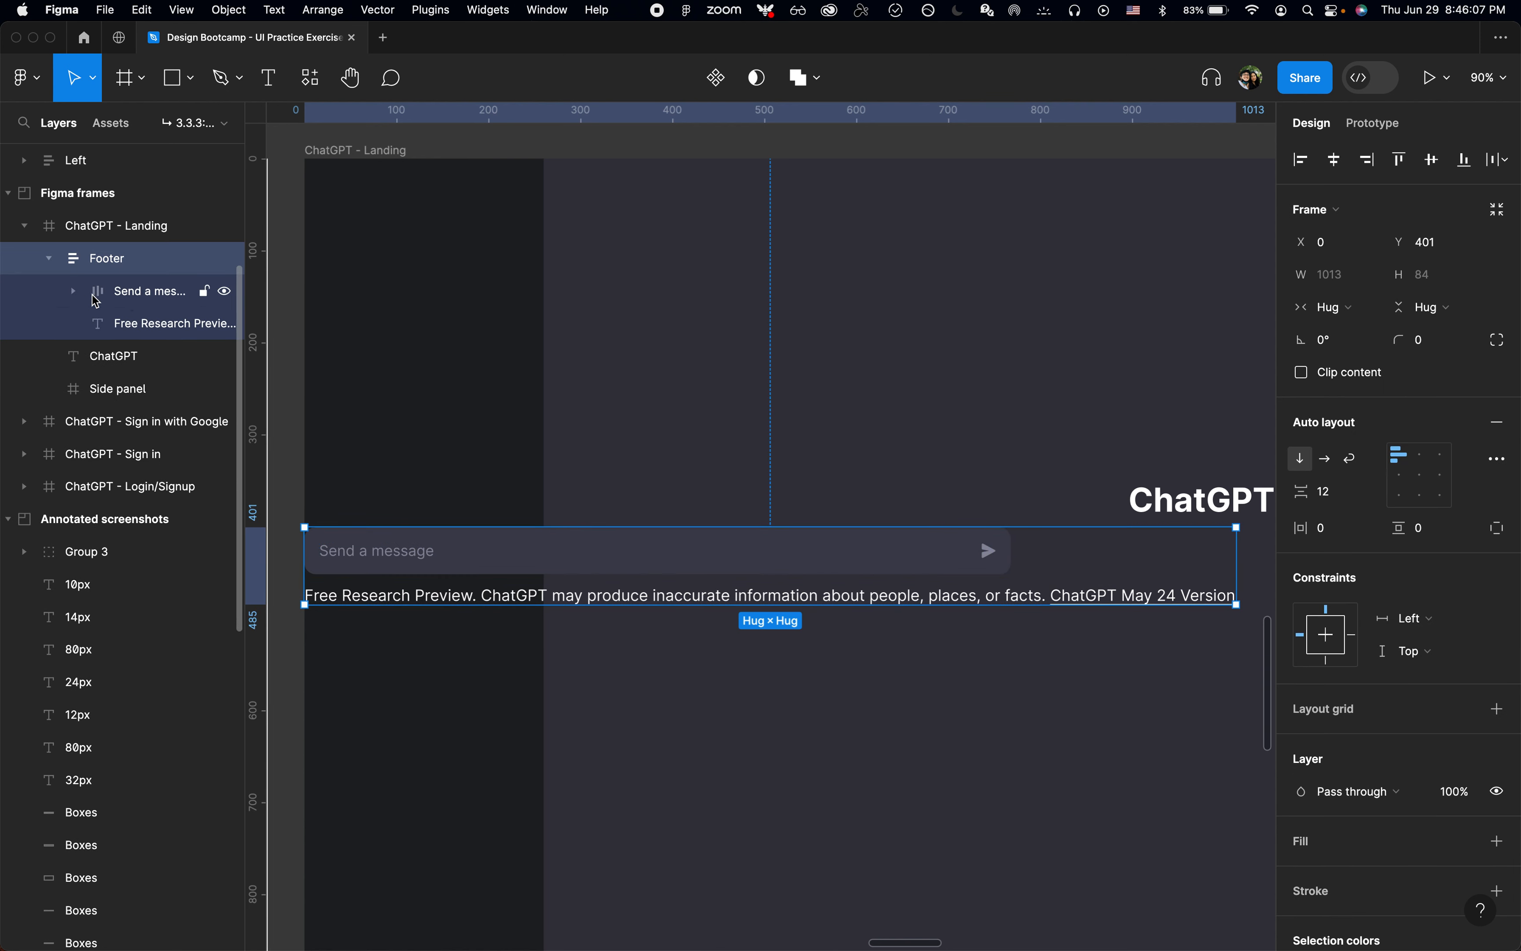
click(134, 301)
click(135, 323)
click(107, 258)
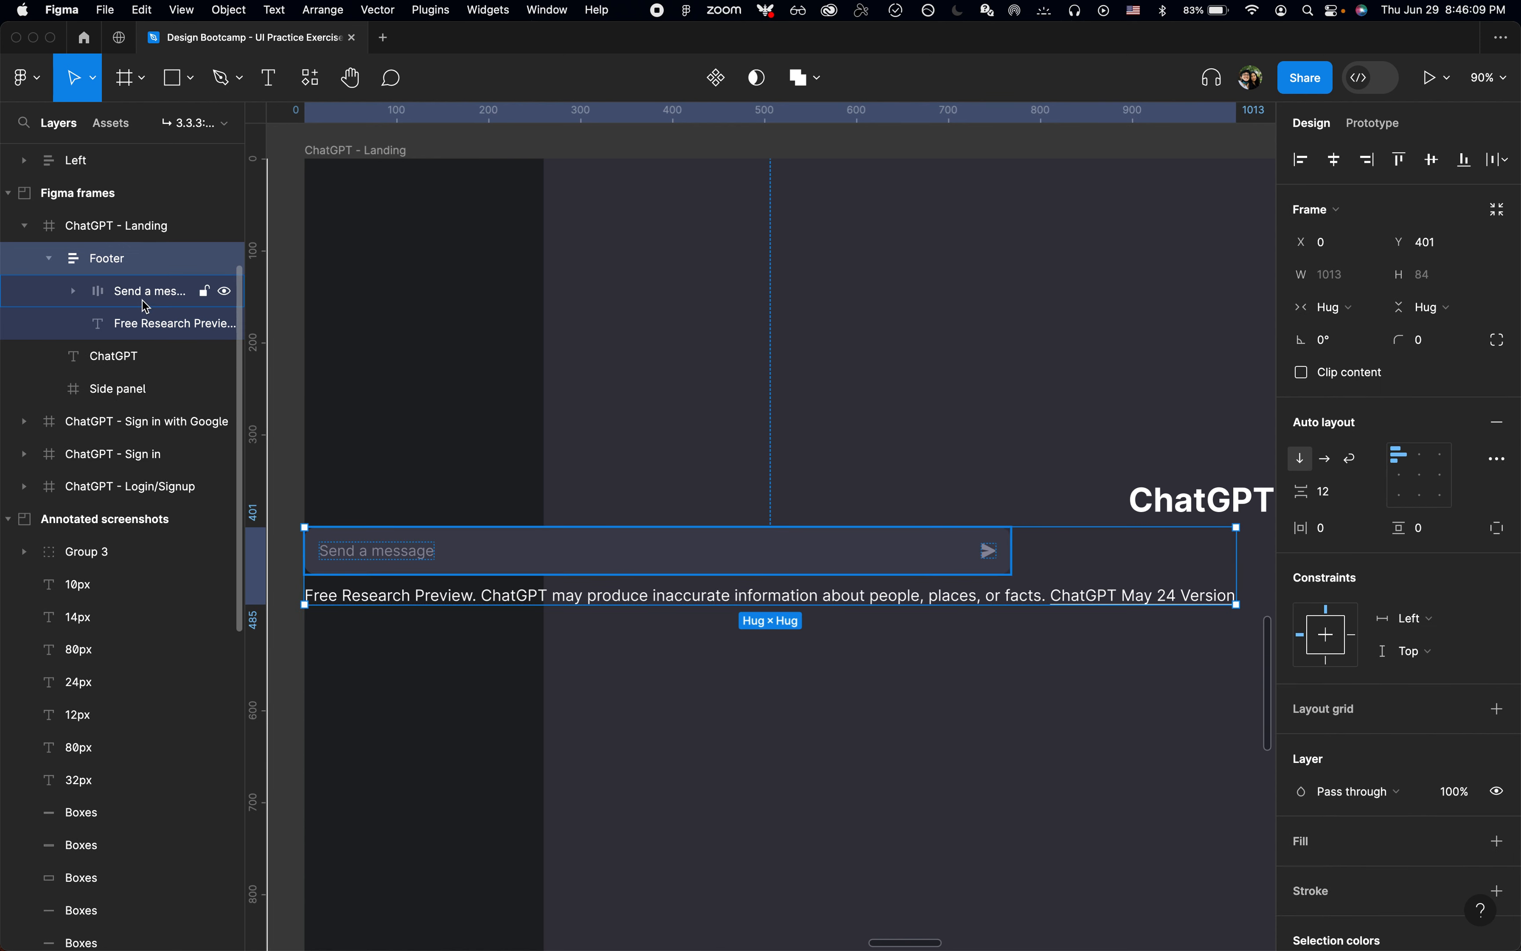
click(146, 301)
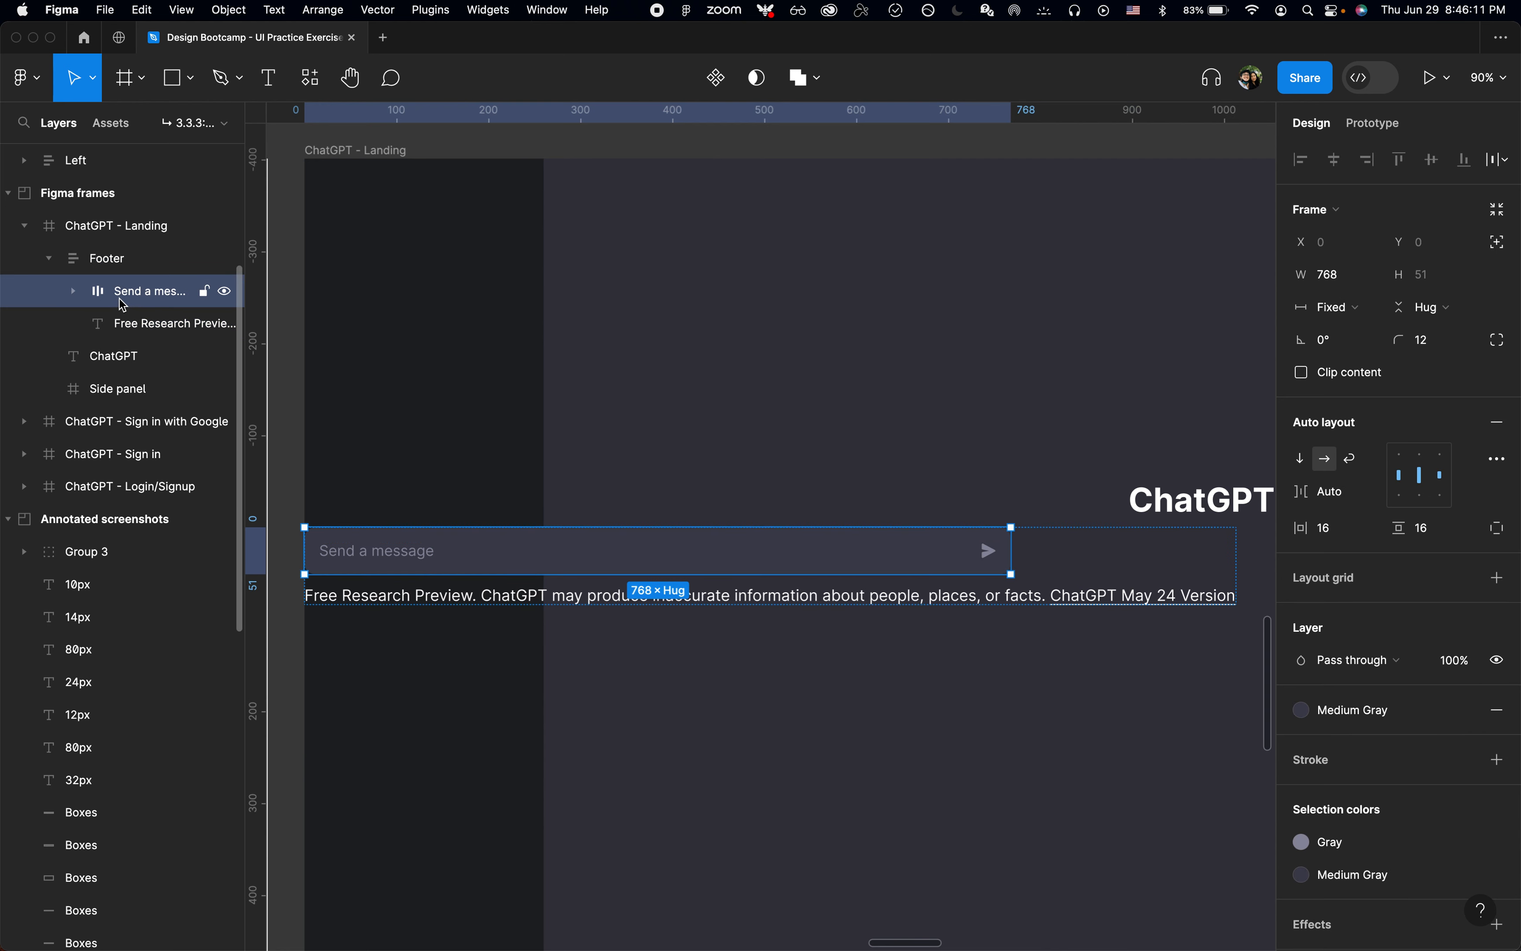
key(Down)
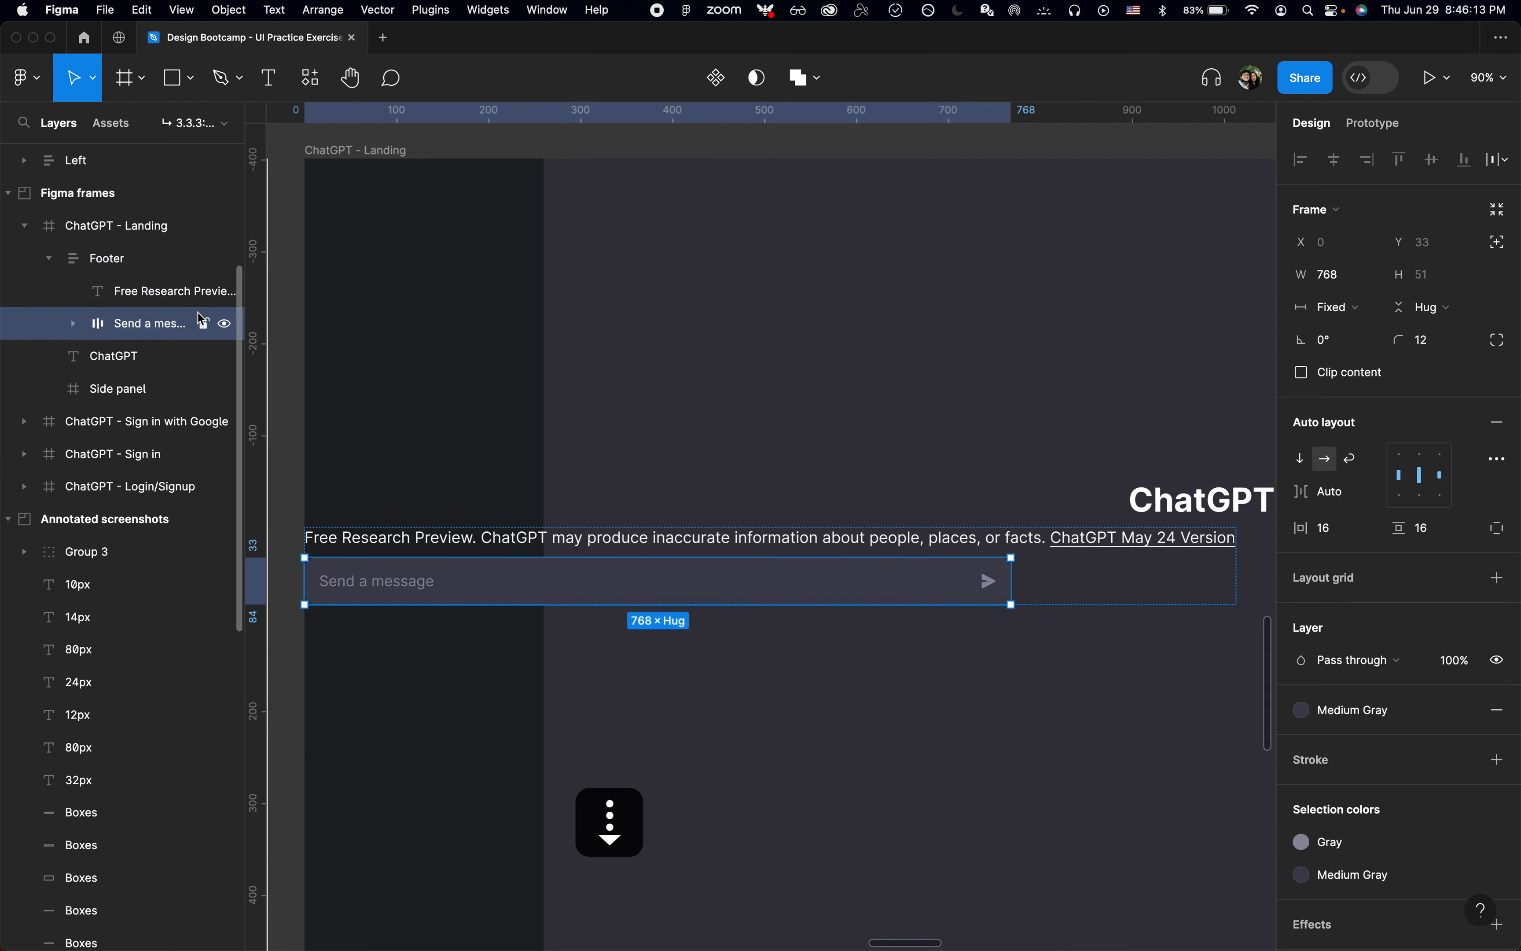
key(Up)
key(Down)
key(Up)
key(Down)
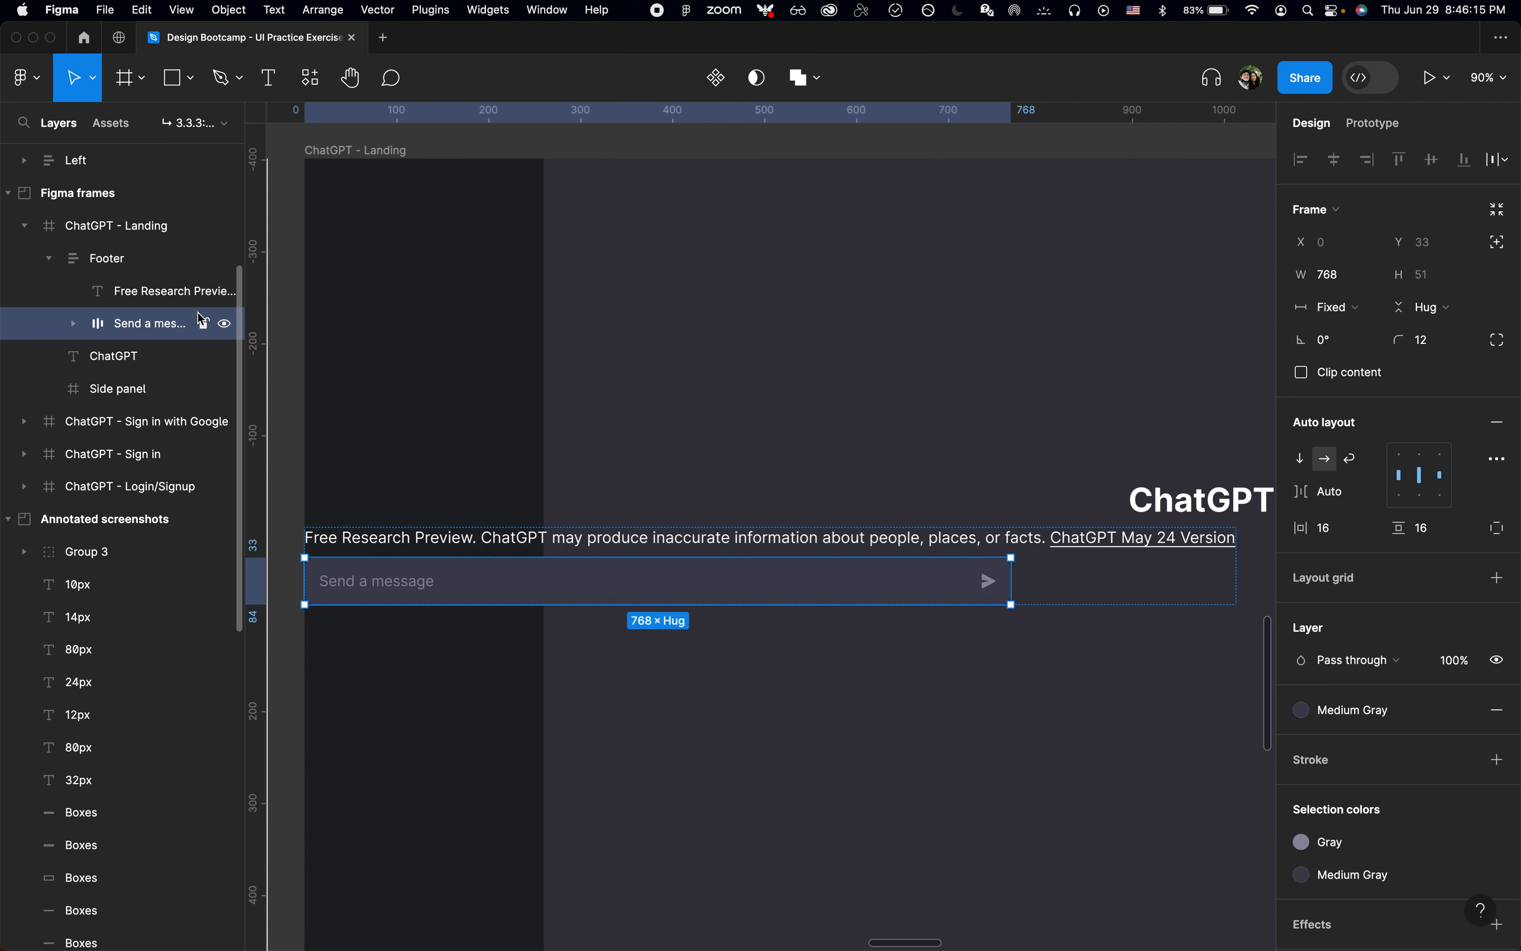
key(Up)
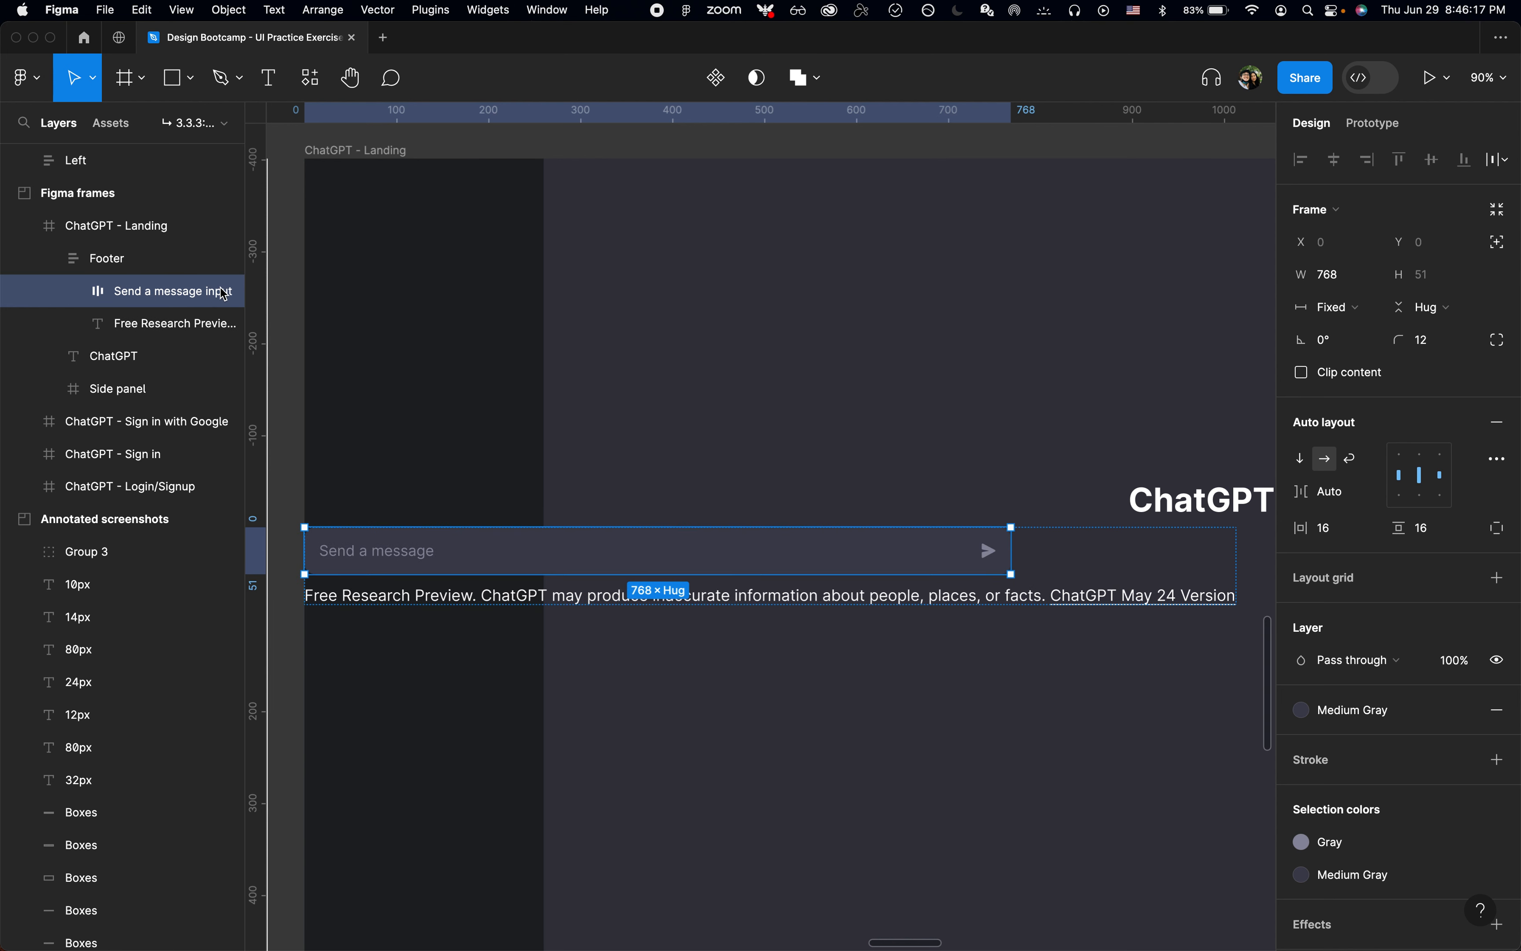
Step: Set the Footer's auto layout alignment to top centre
click(201, 258)
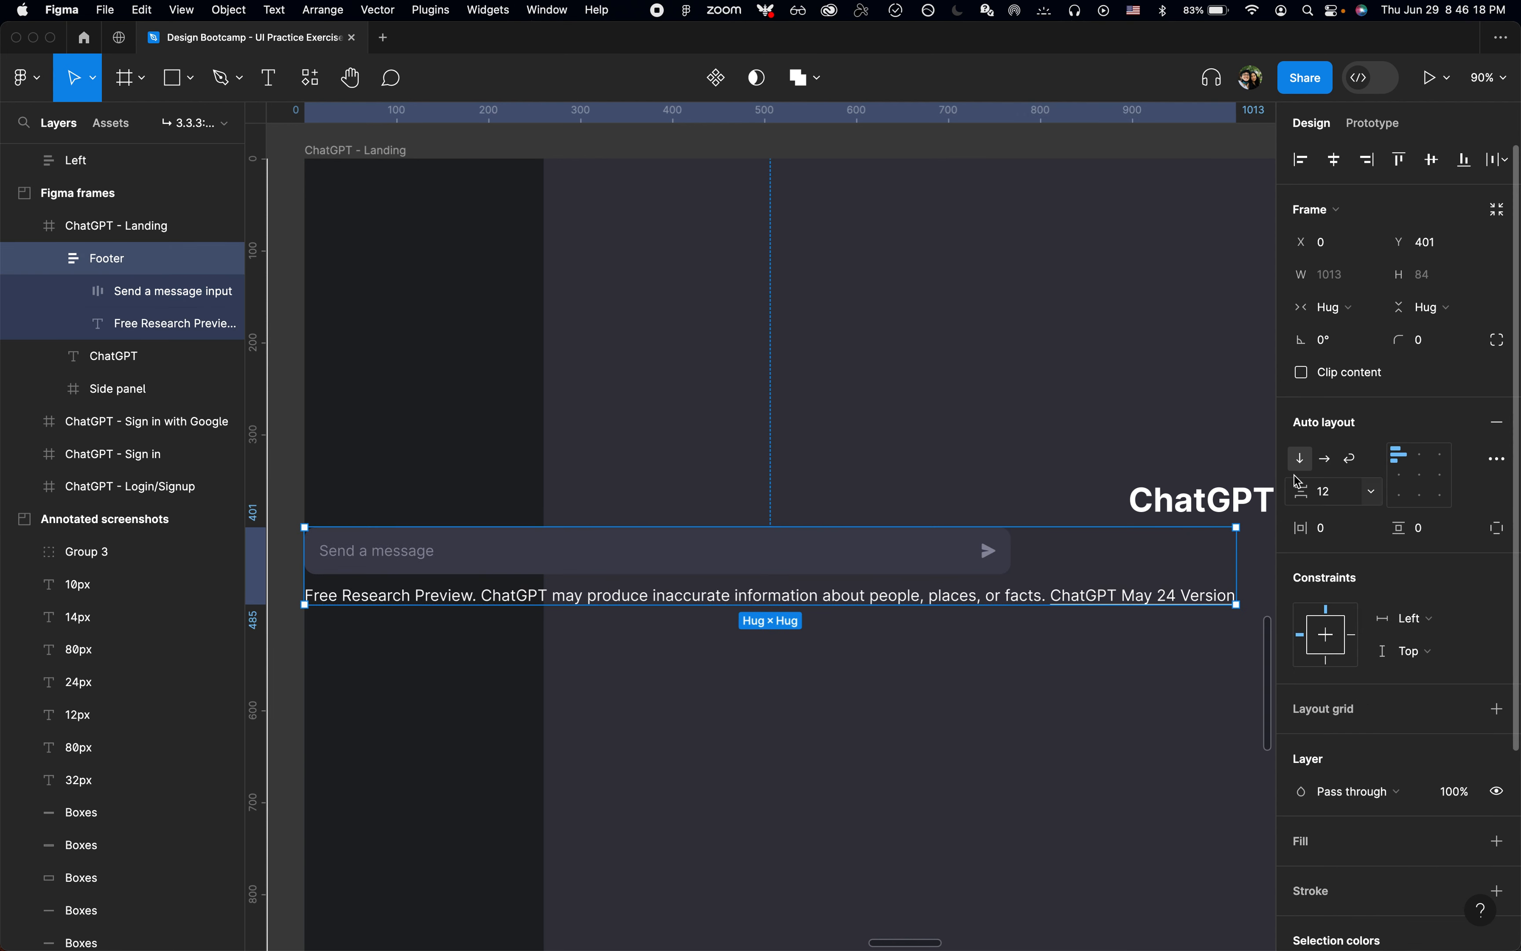
click(1424, 462)
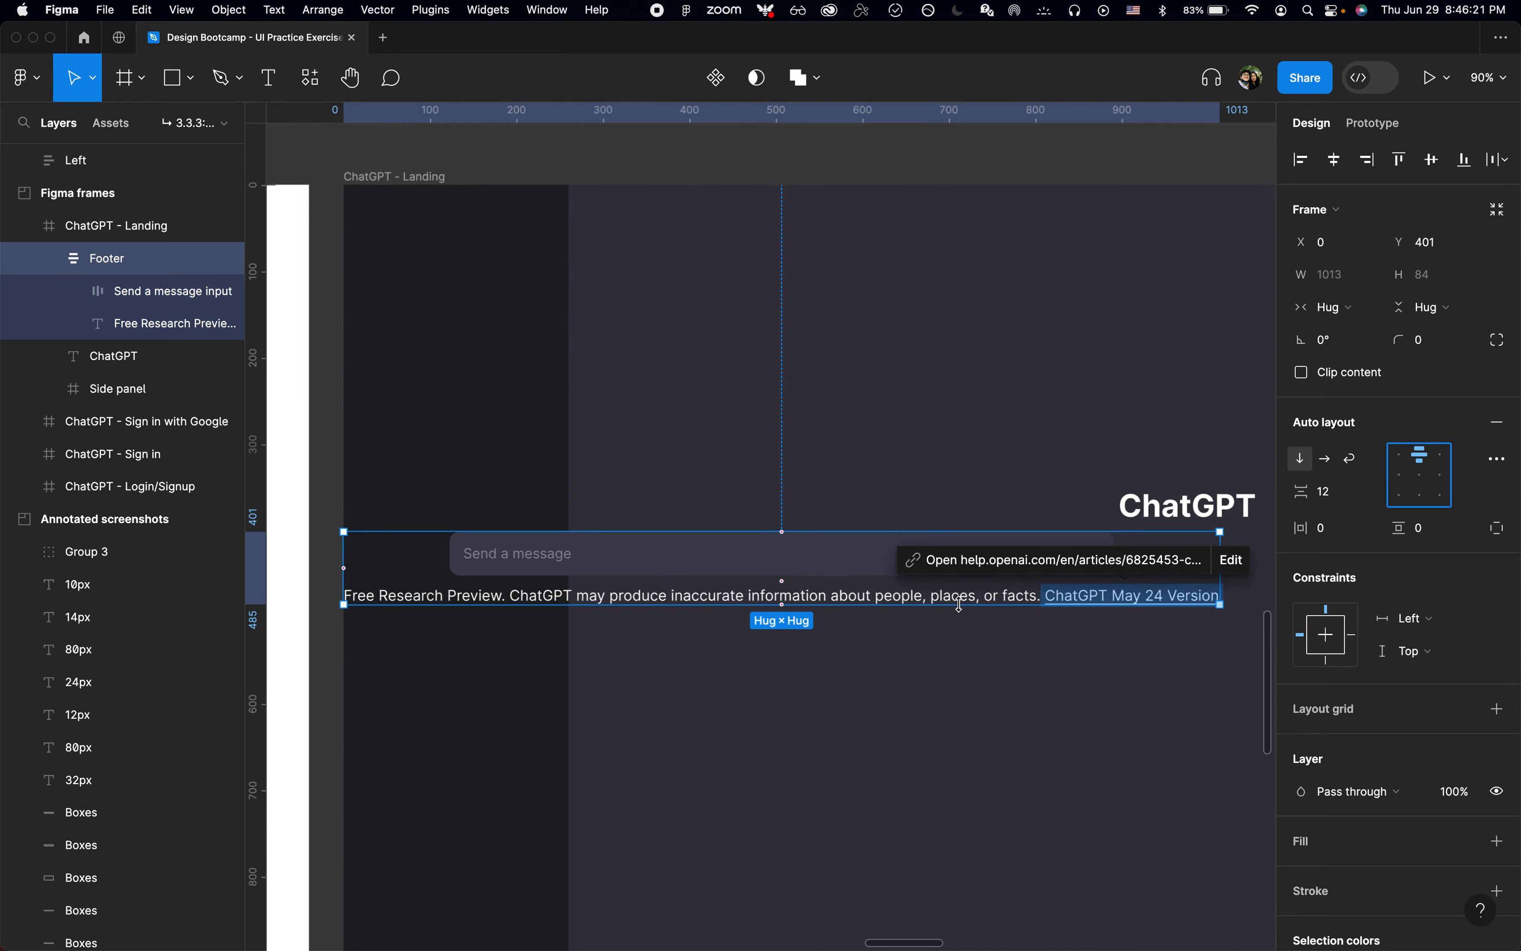
Step: Check the annotated footer spacing, and switch to Chrome to inspect the disclaimer line's padding and text class on the ChatGPT page
scroll(962, 604, down, 5)
scroll(968, 566, up, 8)
scroll(982, 525, up, 5)
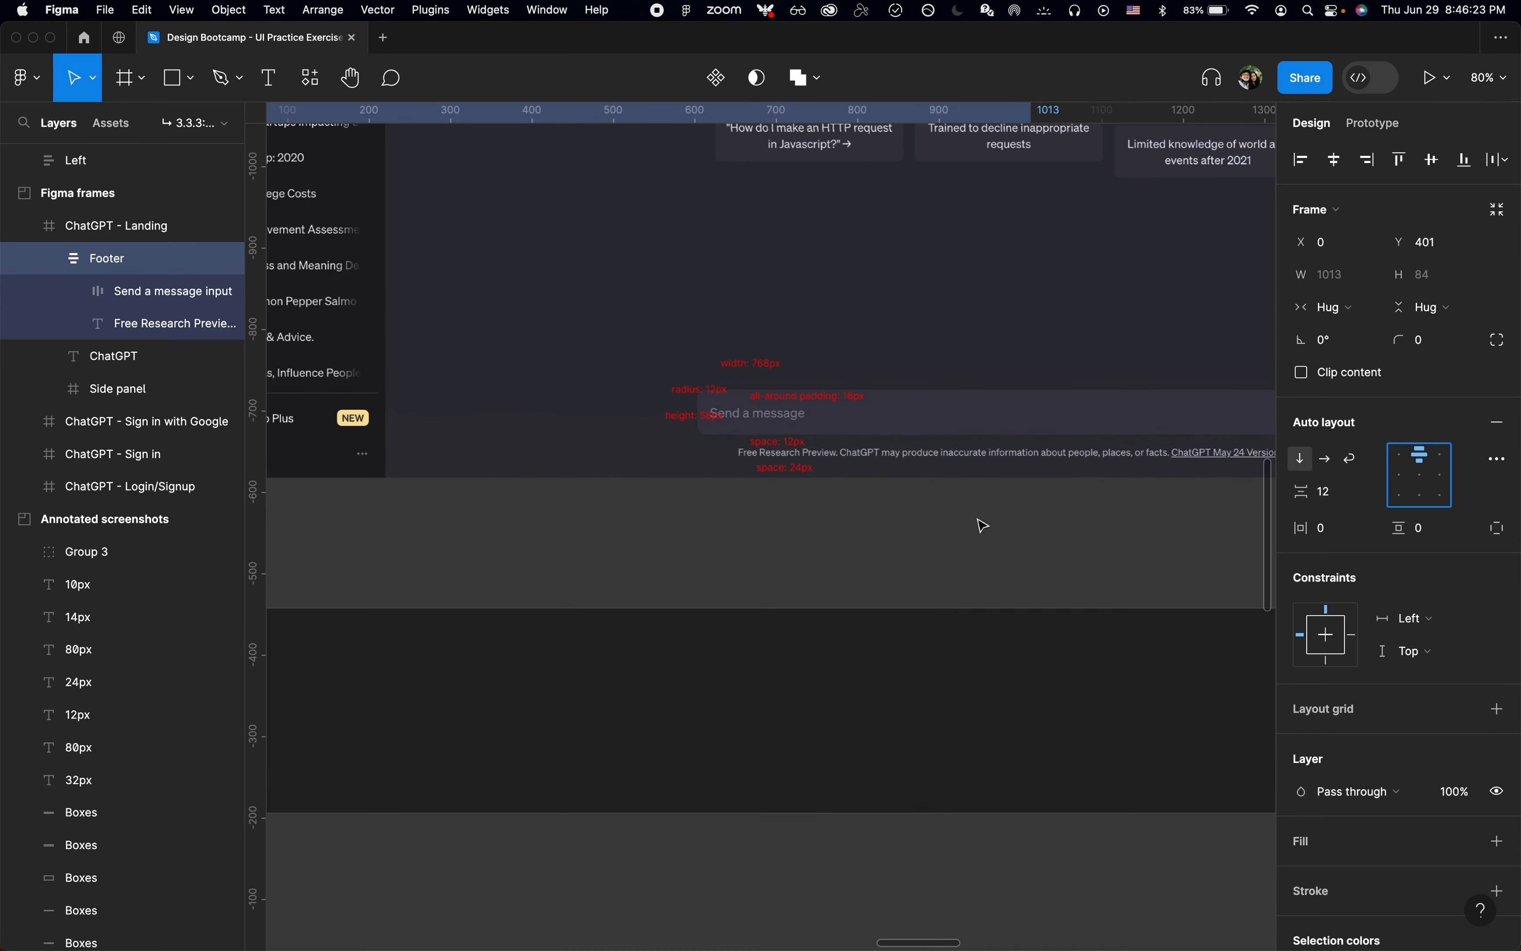
scroll(982, 525, down, 5)
scroll(972, 522, down, 5)
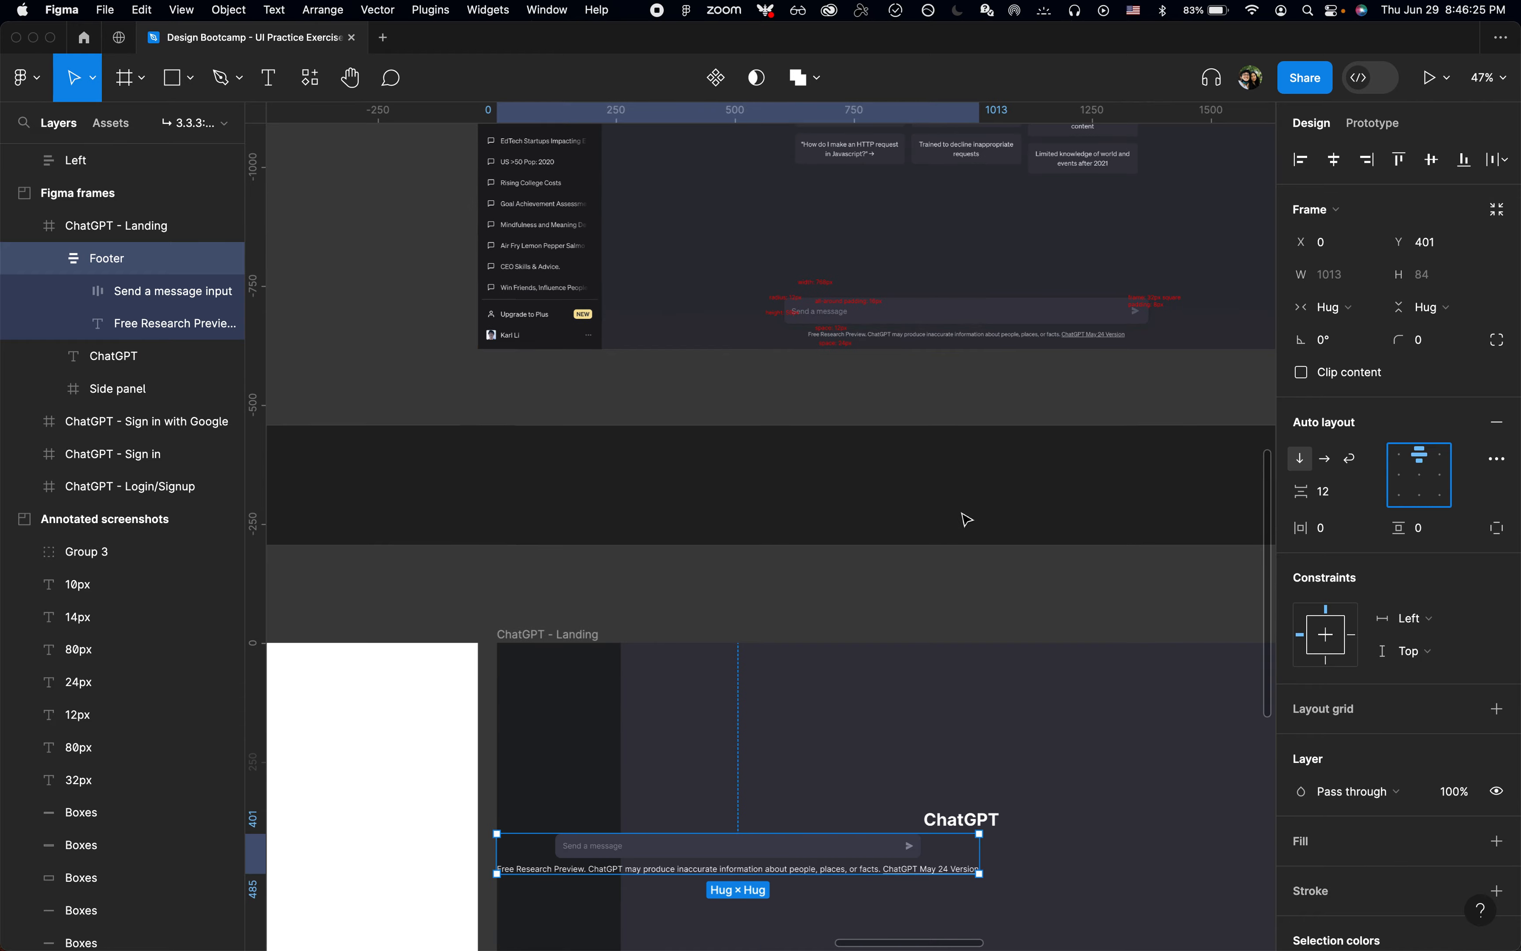
key(super+Tab)
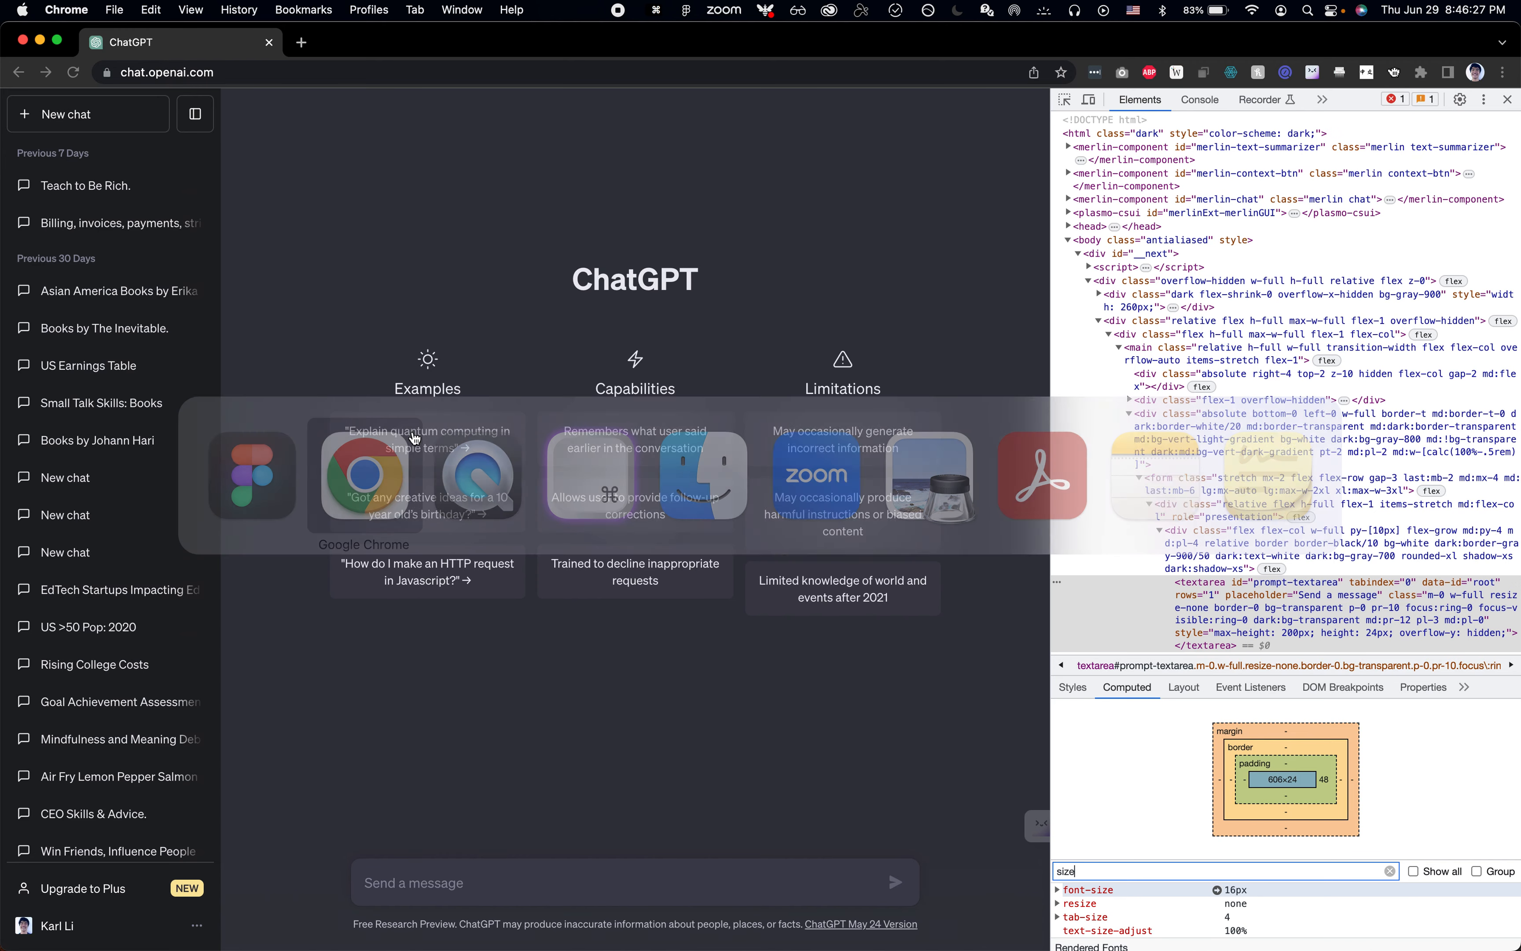
key(super+shift+c)
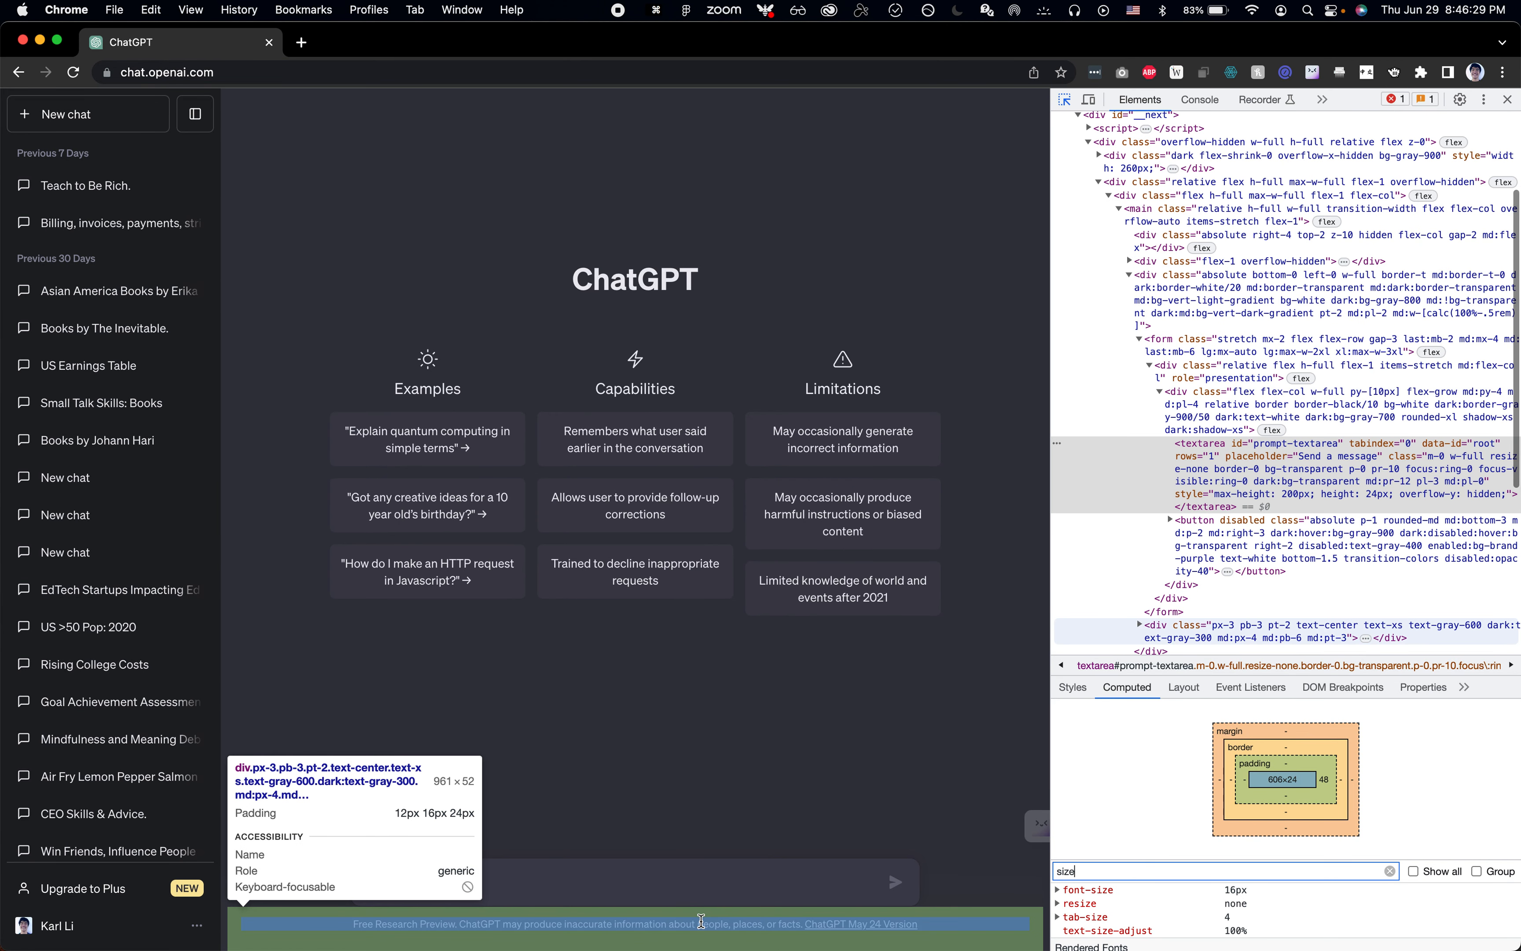
Step: Return to Figma and apply the 12px - Small text style to the Footer's disclaimer text
key(super+Tab)
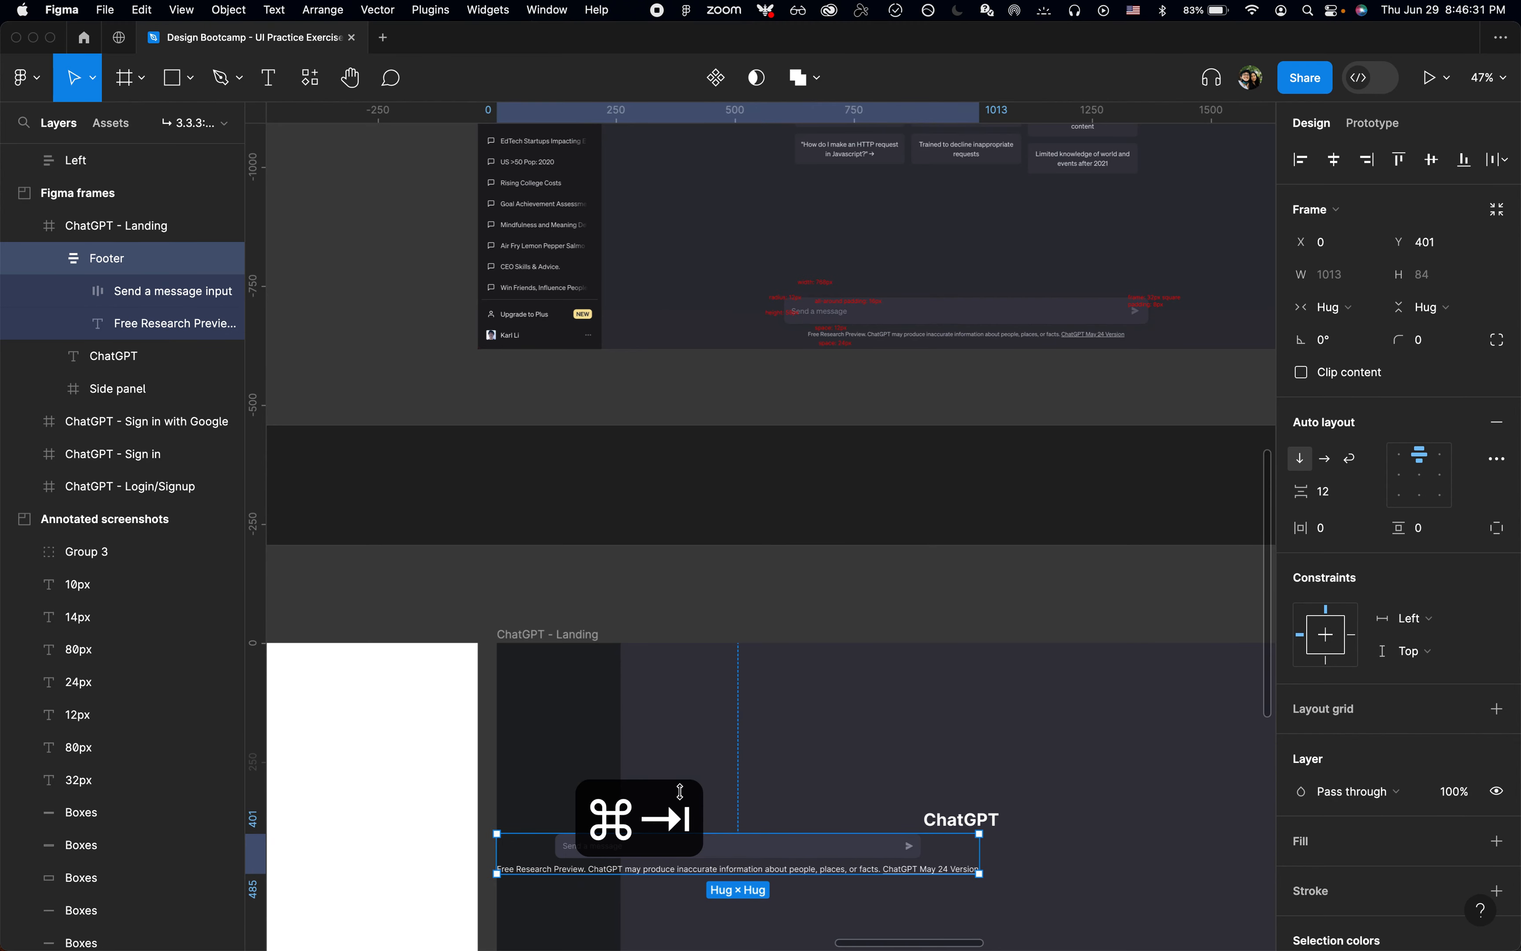
click(135, 327)
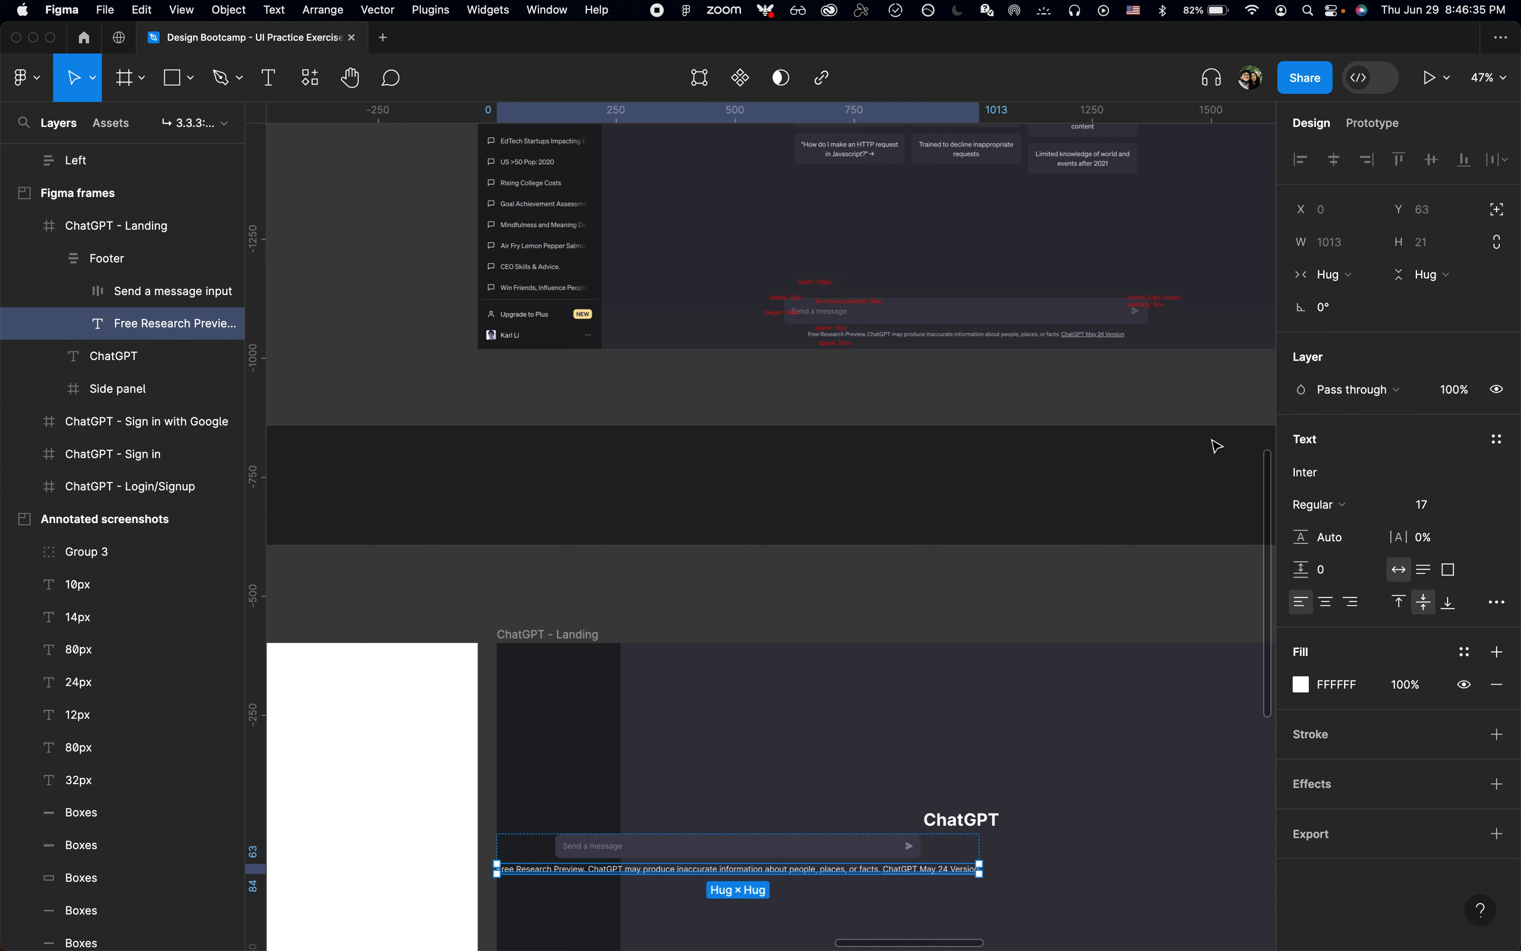
click(1486, 440)
click(1391, 574)
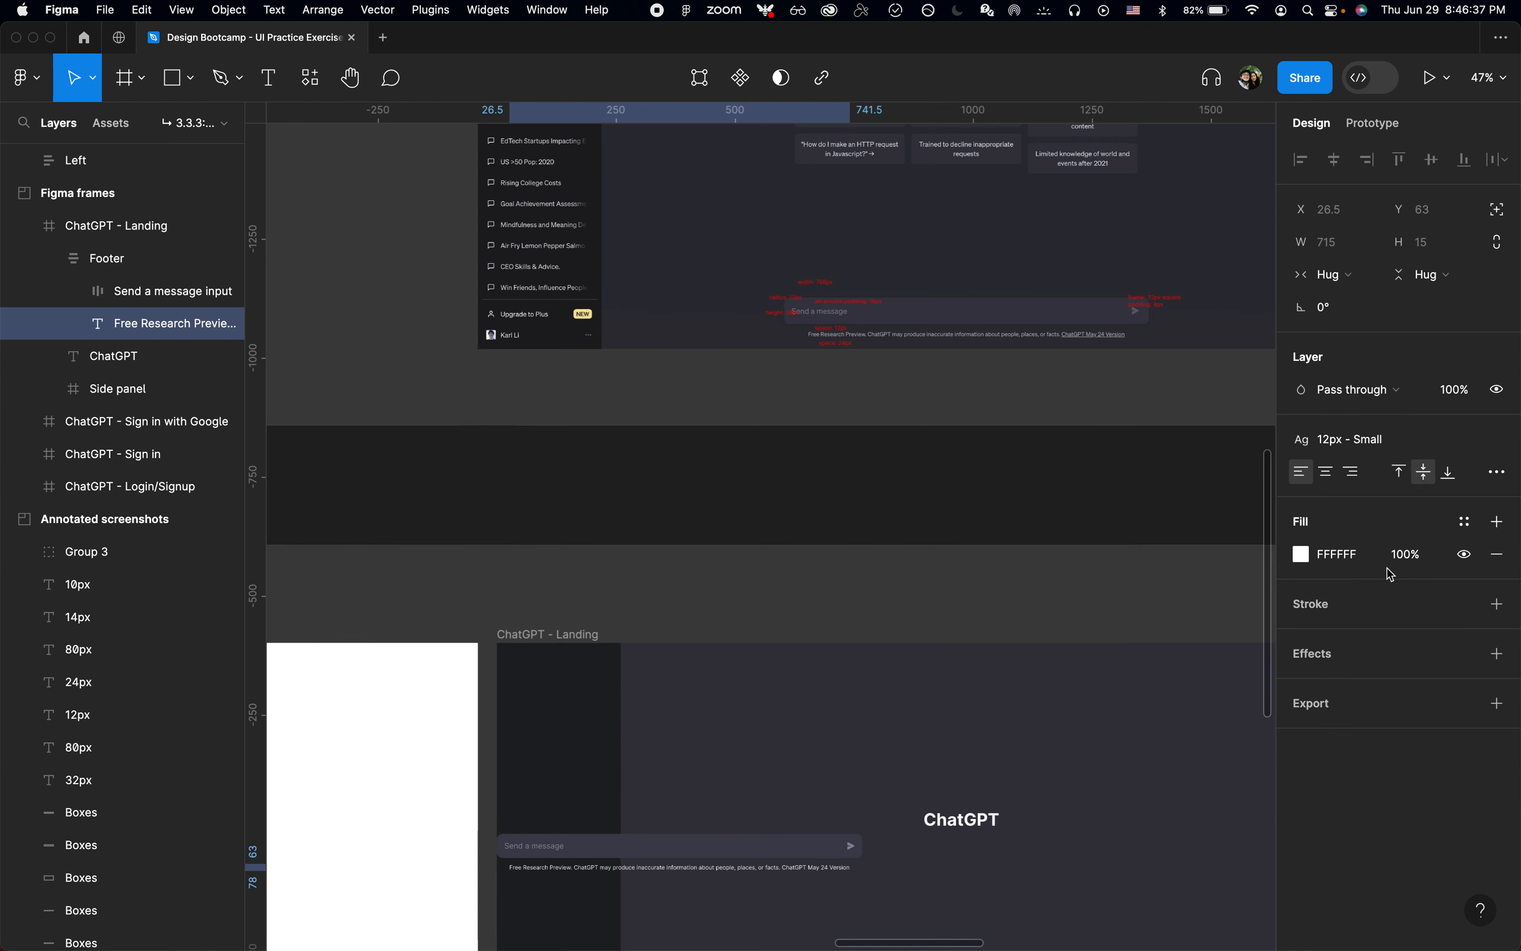
Step: Align the Footer to the right and bottom edges of the ChatGPT - Landing frame
click(88, 261)
key(alt+d)
key(alt+s)
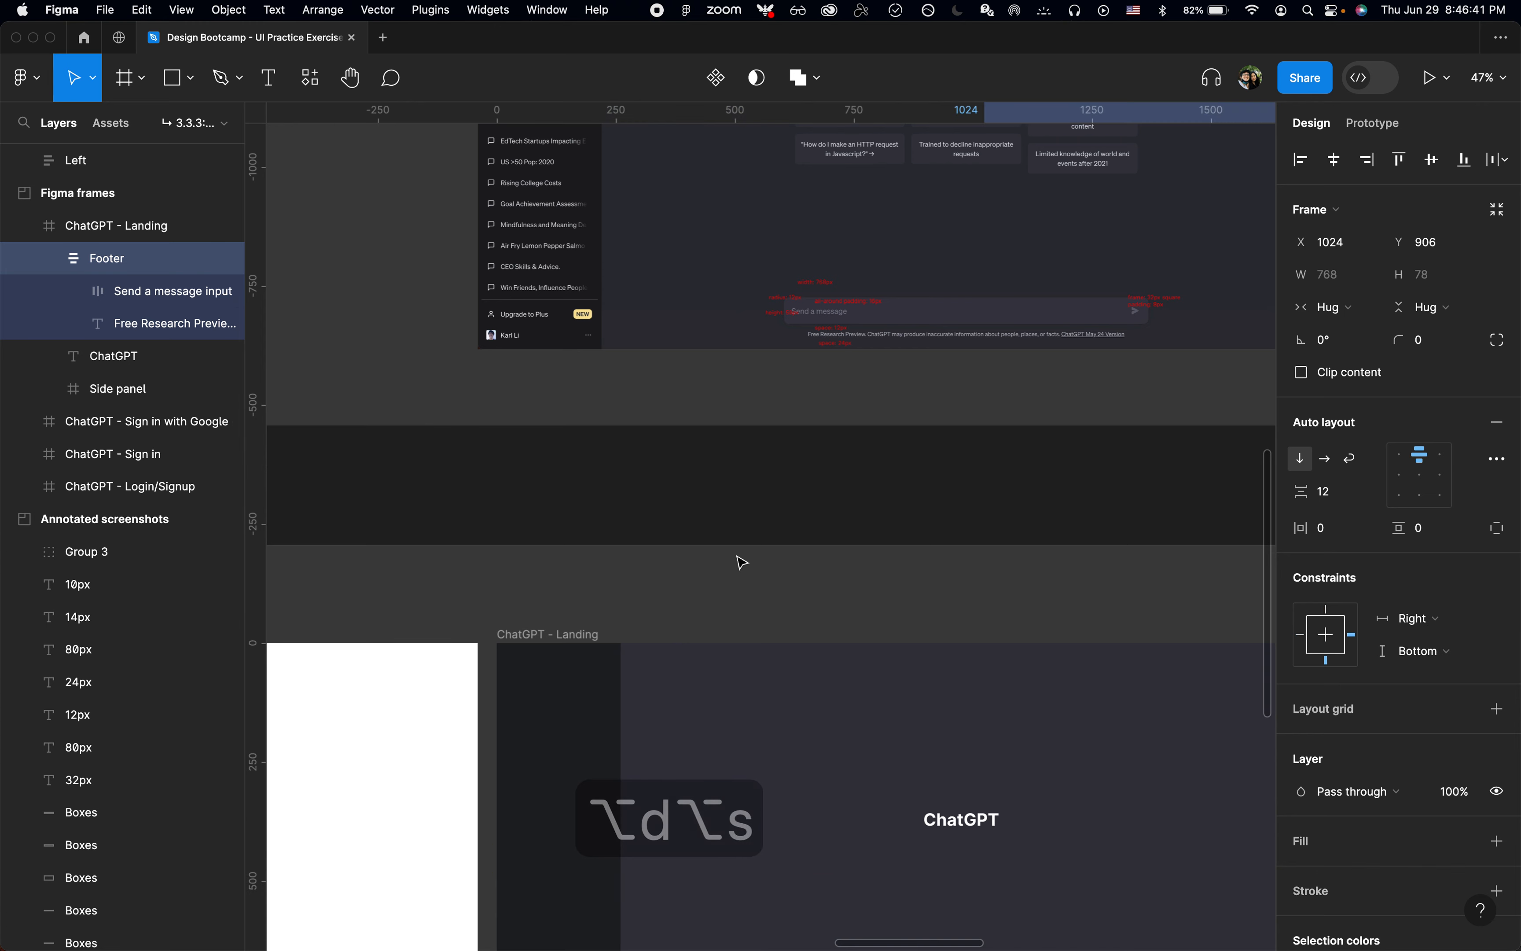
Step: Widen the Footer to 1532 px by extending its left edge to the side panel at X 260
key(shift+2)
scroll(742, 562, down, 5)
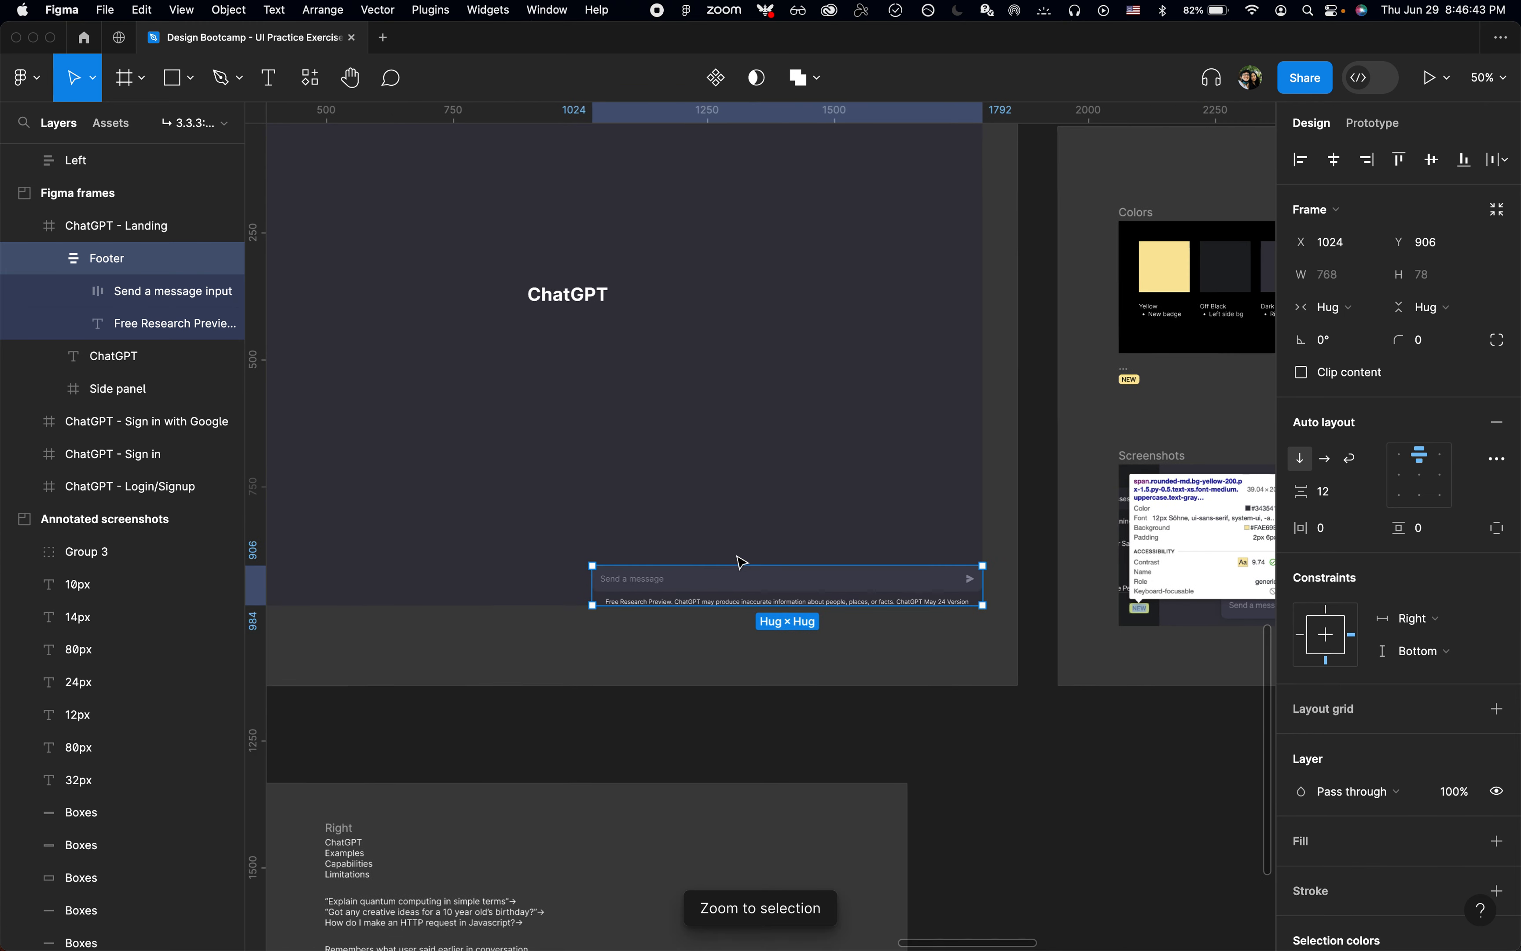
scroll(738, 556, up, 1)
scroll(738, 556, left, 1)
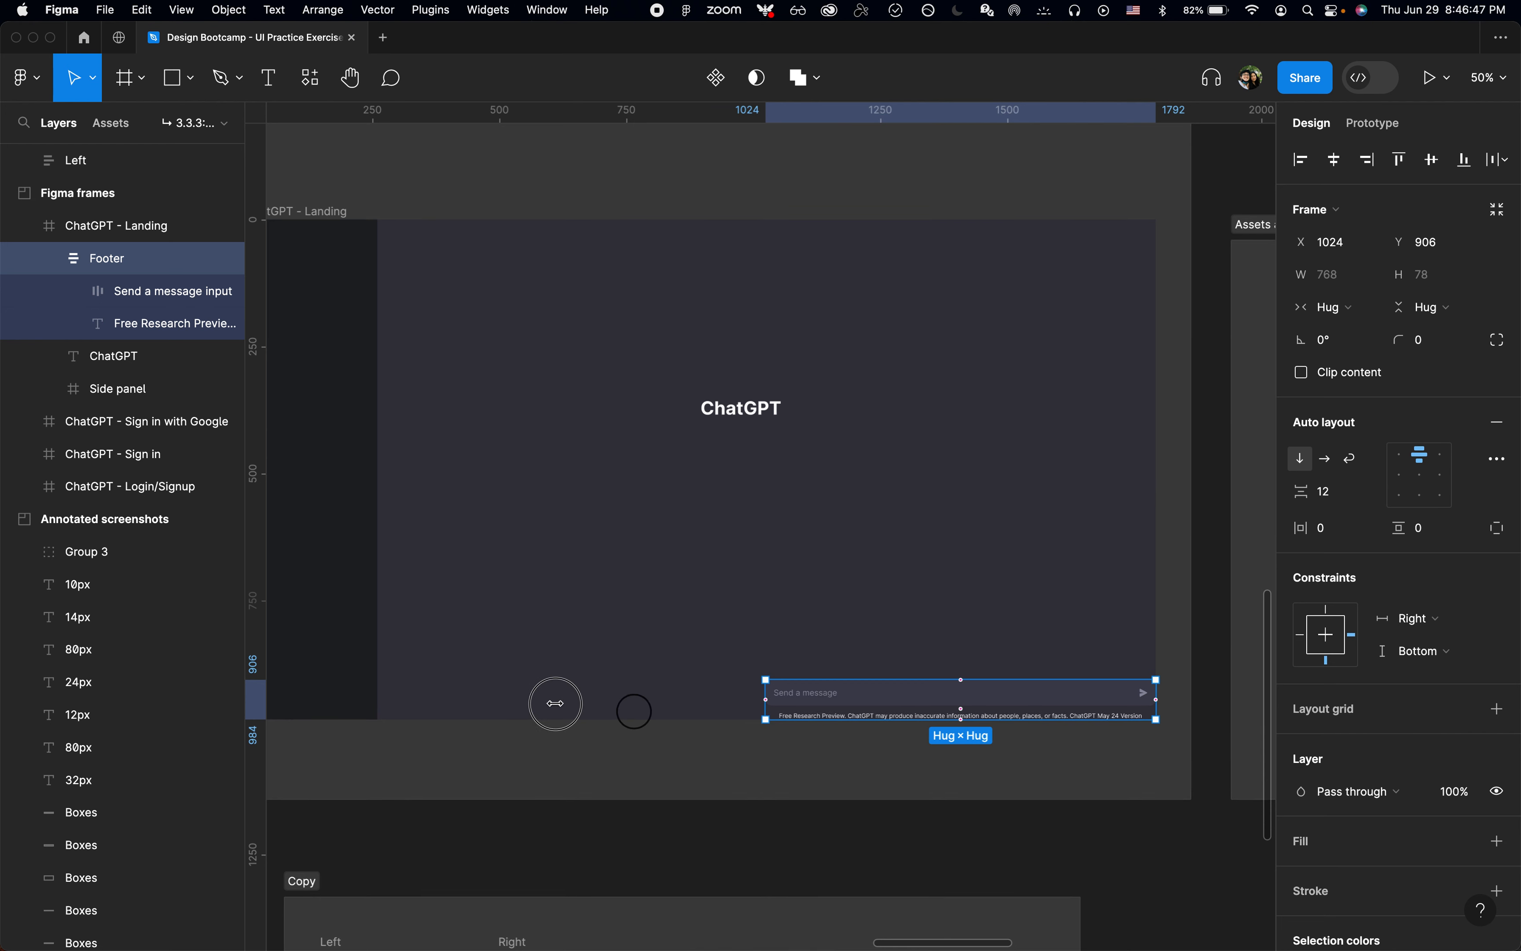
drag(556, 704, 379, 704)
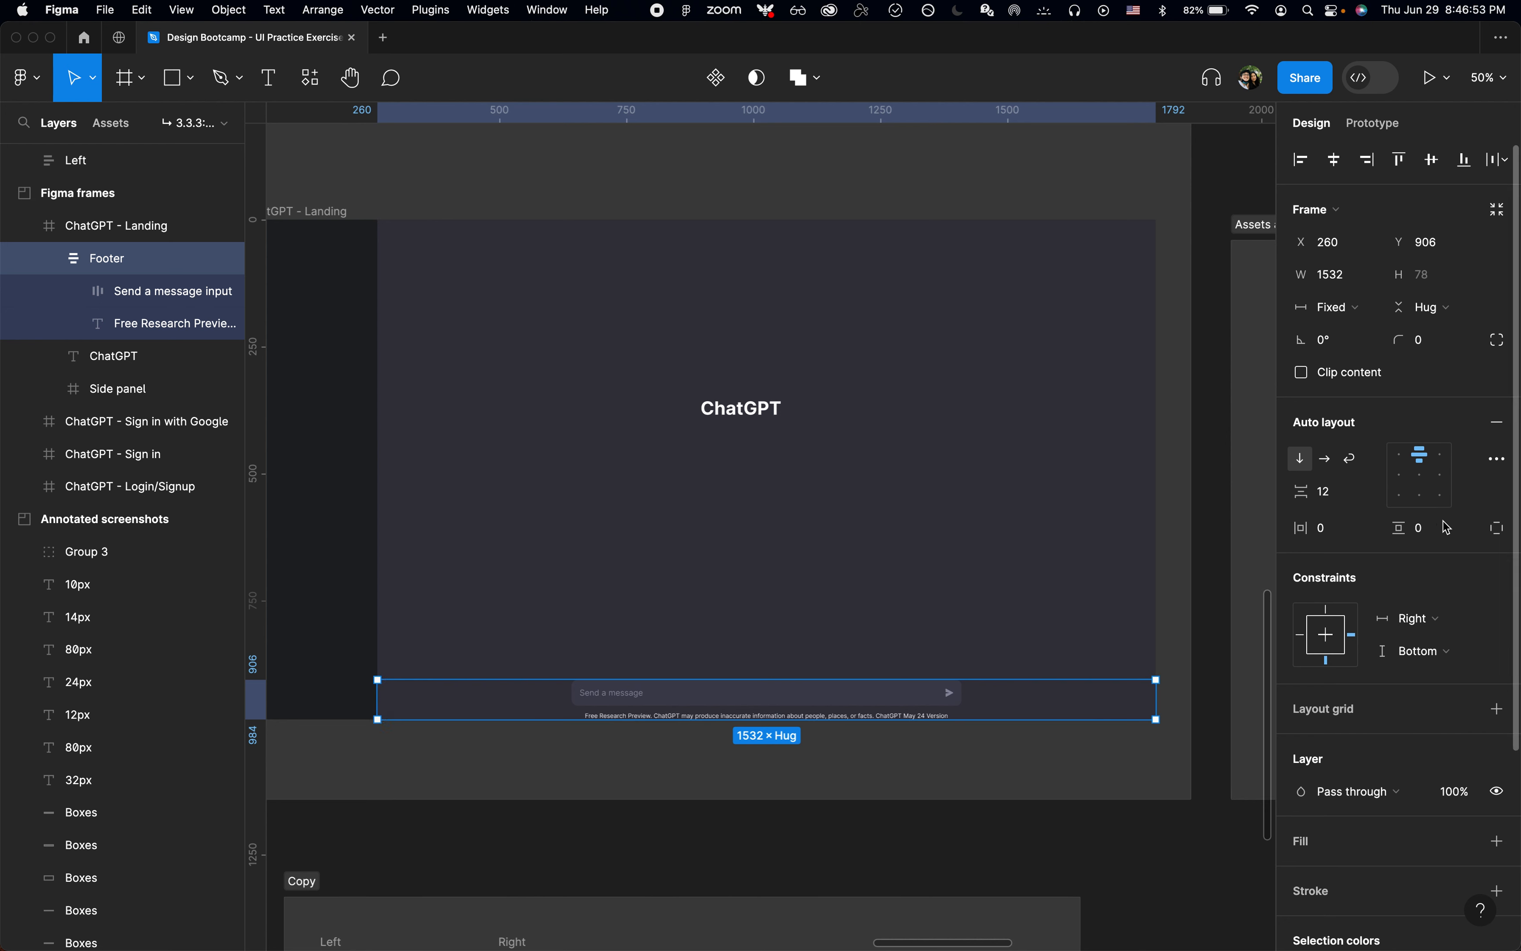
Step: Set the Footer's bottom auto layout padding to 24
click(1497, 529)
text(24)
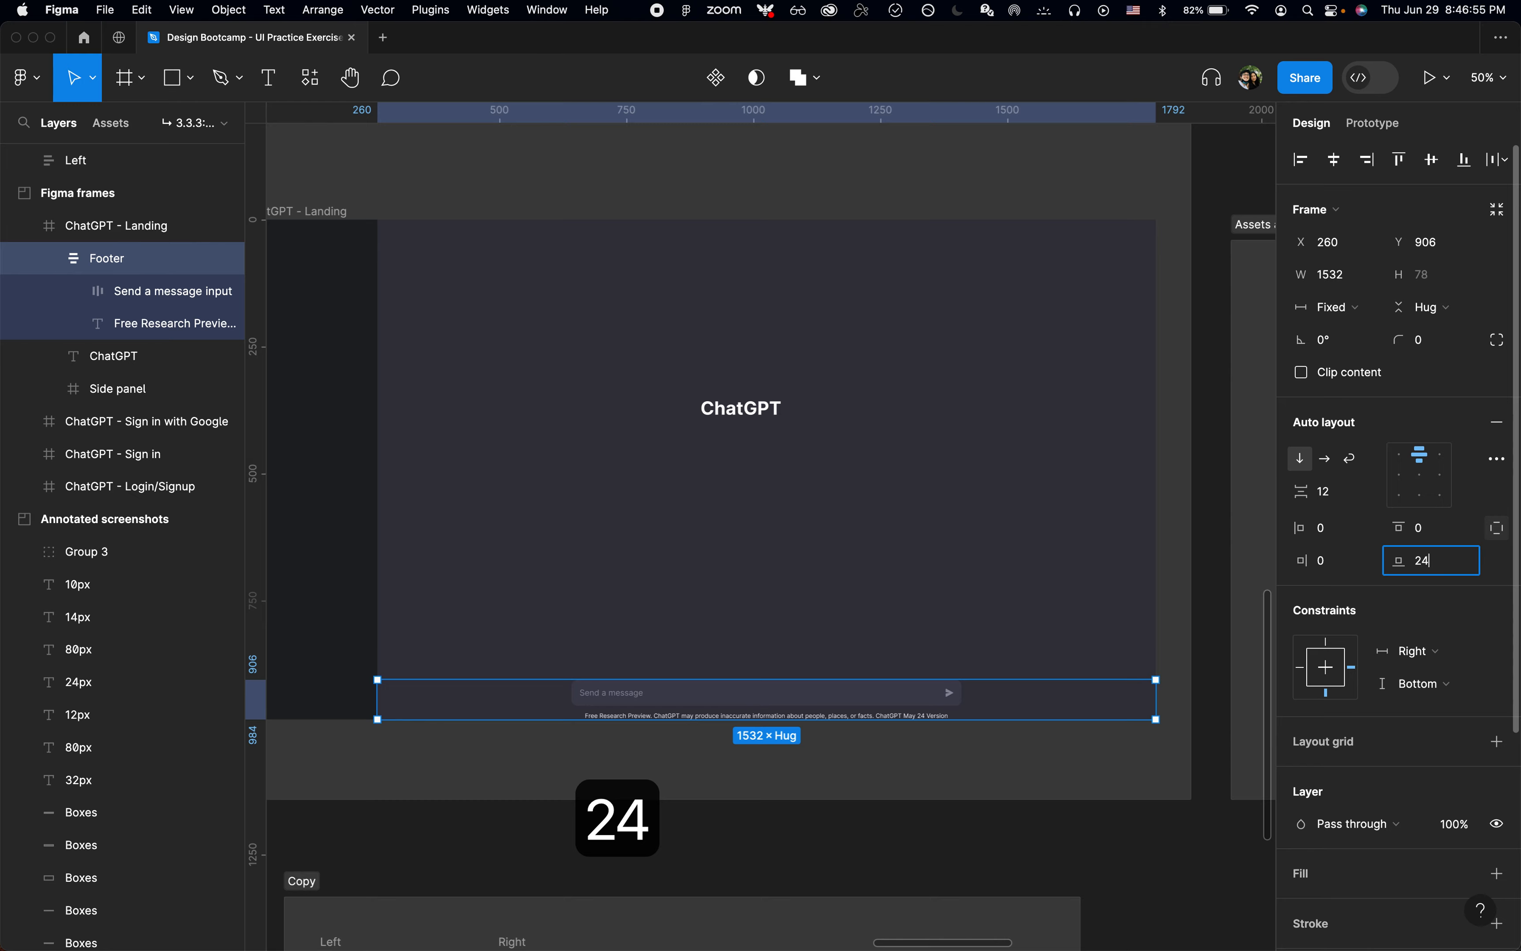
key(Return)
click(747, 791)
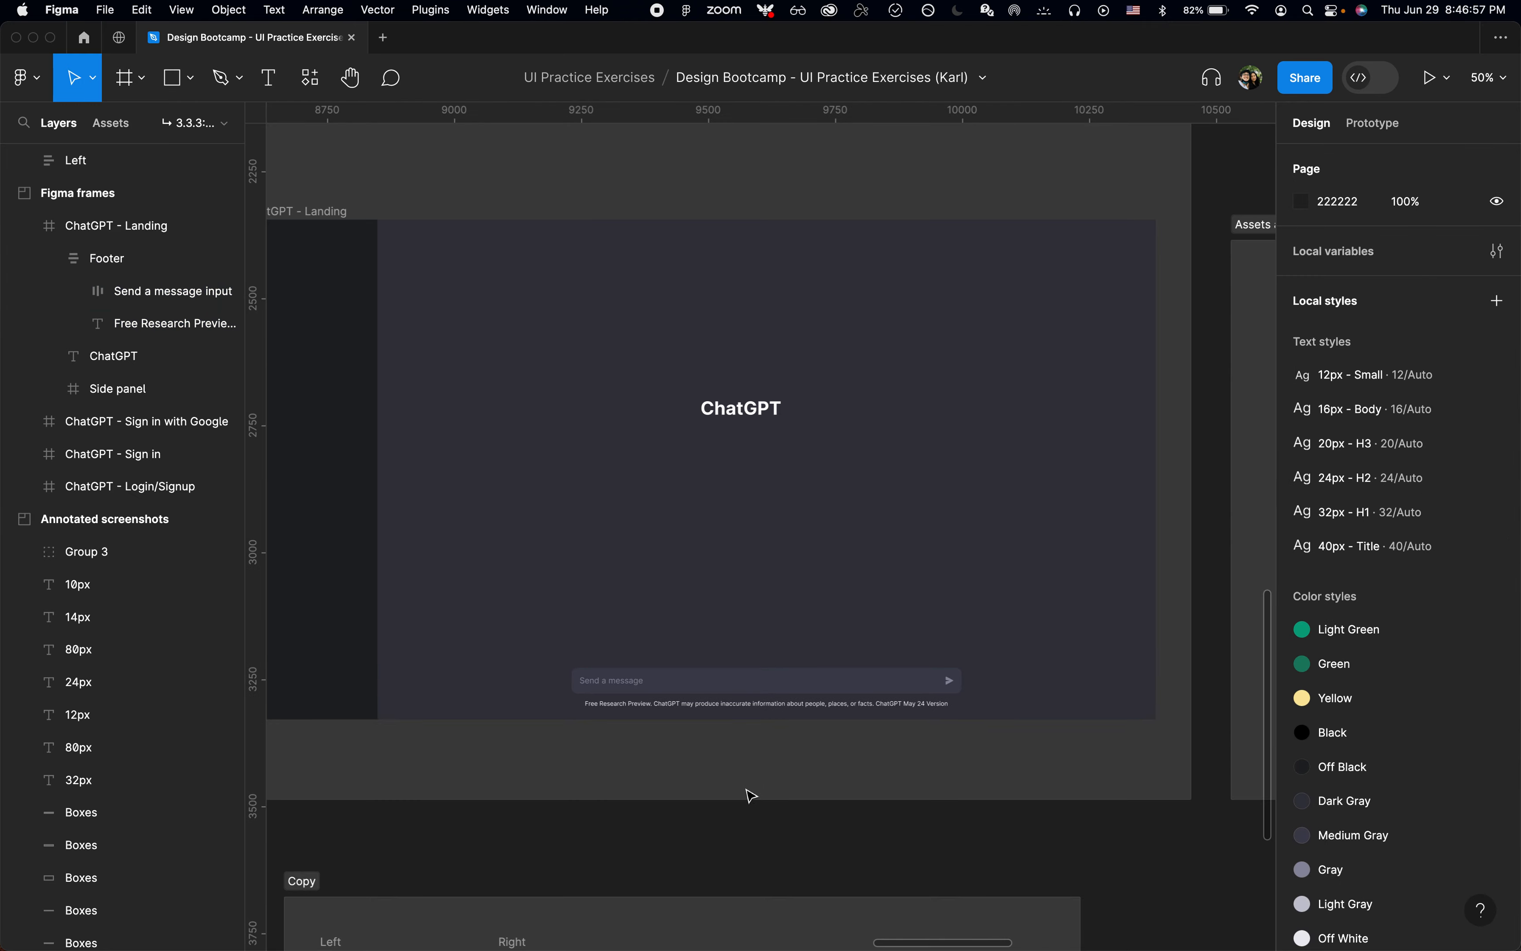
Step: Compare the footer with the annotated screenshot and apply the Light Gray color style to the Footer's disclaimer text
scroll(750, 795, up, 11)
scroll(696, 408, up, 5)
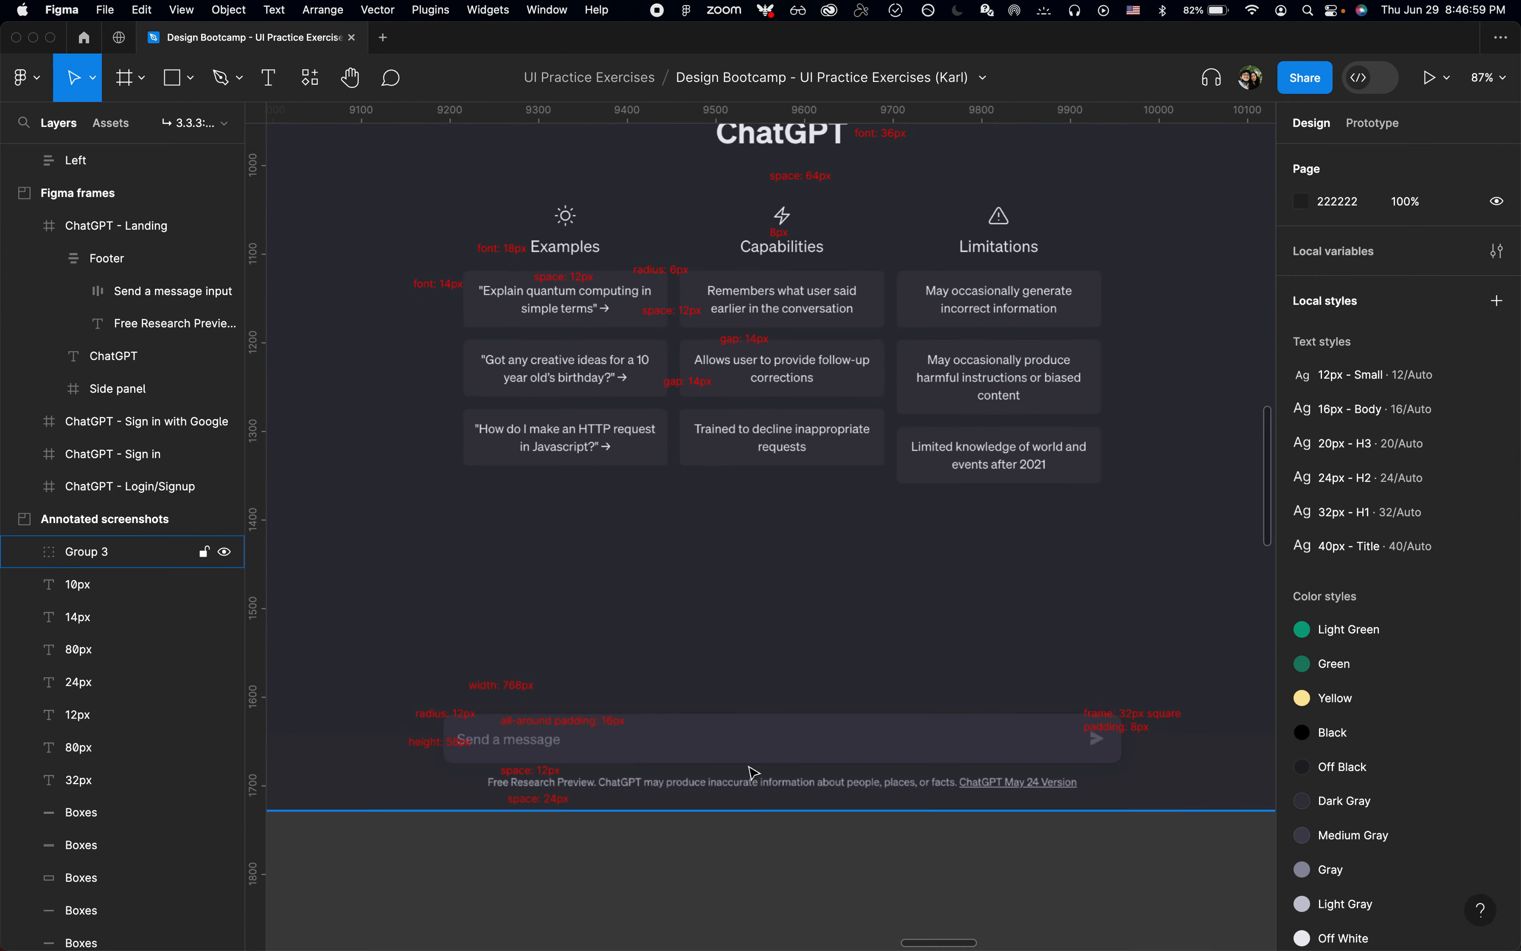
scroll(753, 772, up, 3)
scroll(754, 772, down, 6)
scroll(754, 772, down, 7)
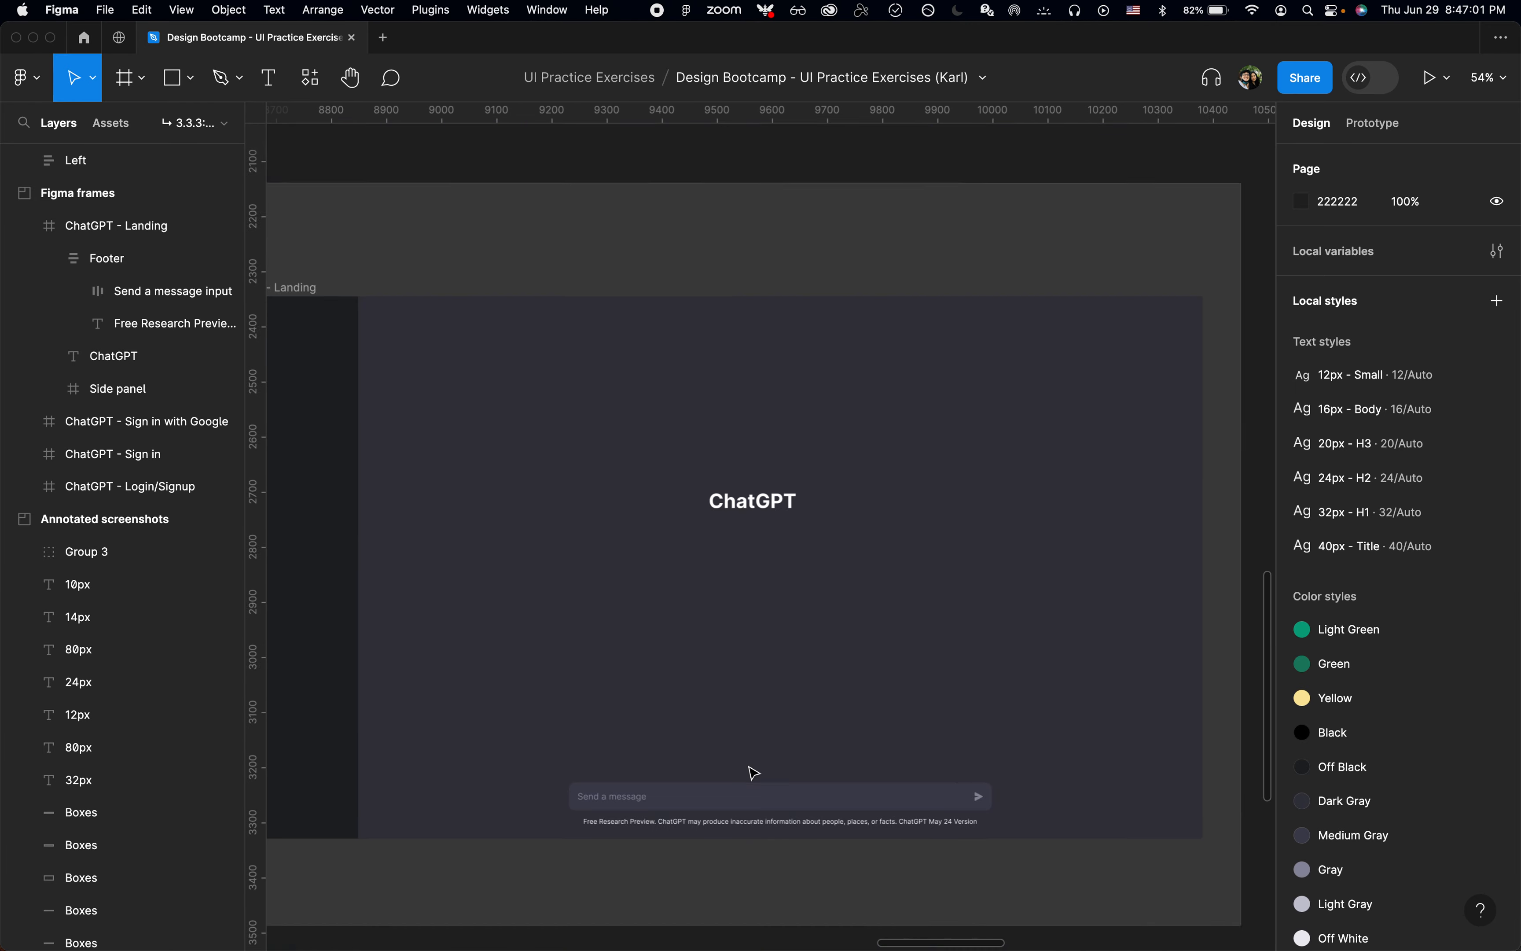
click(783, 738)
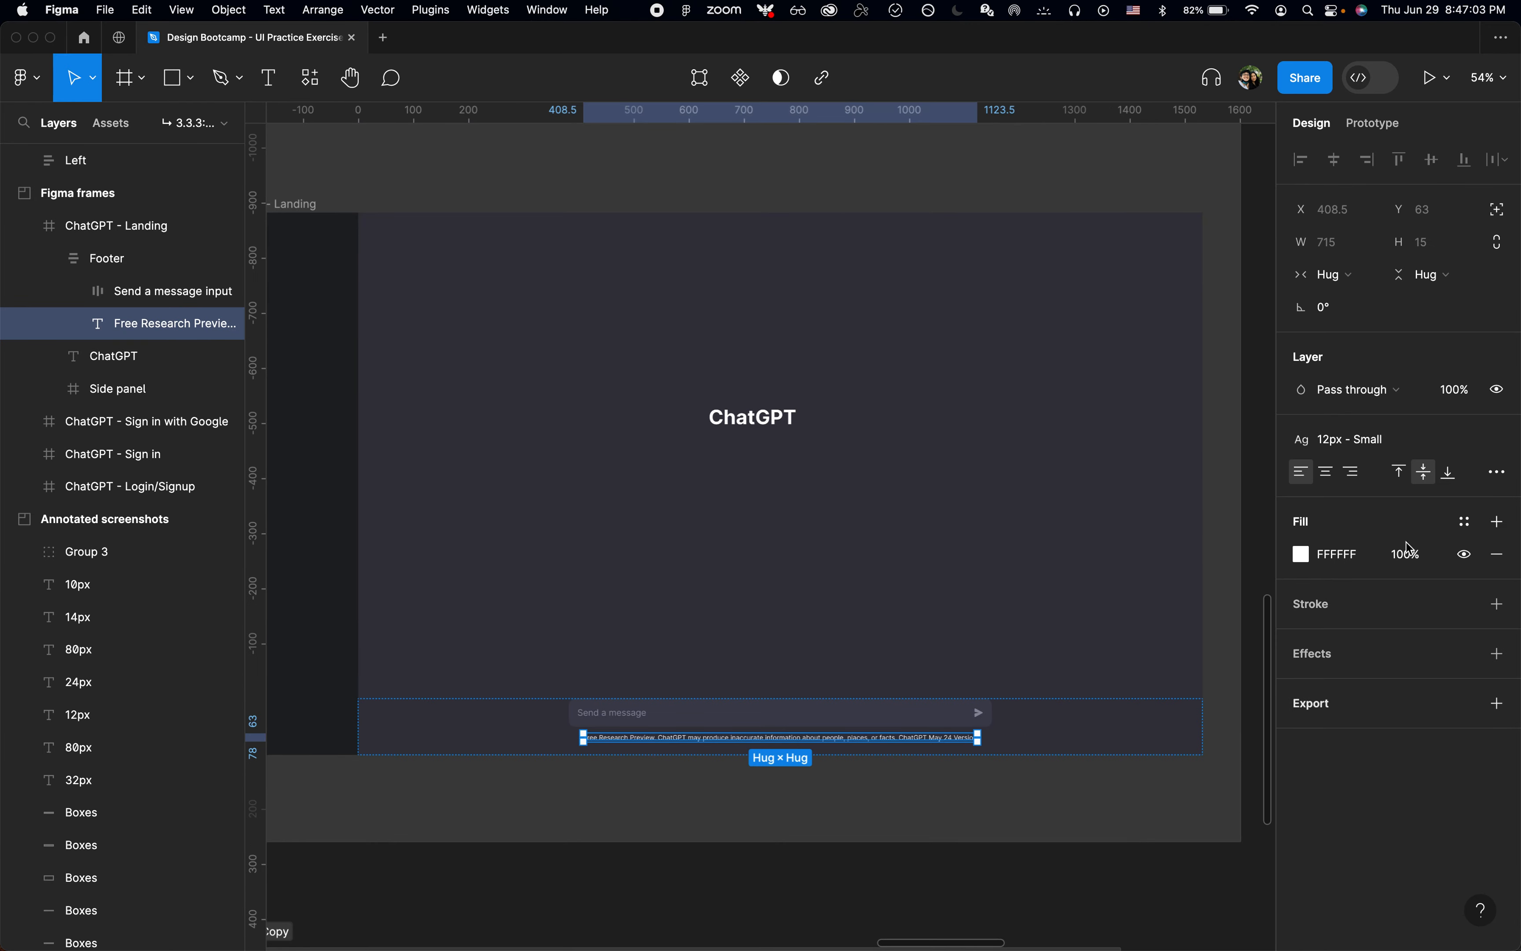
click(1468, 524)
scroll(1117, 880, down, 2)
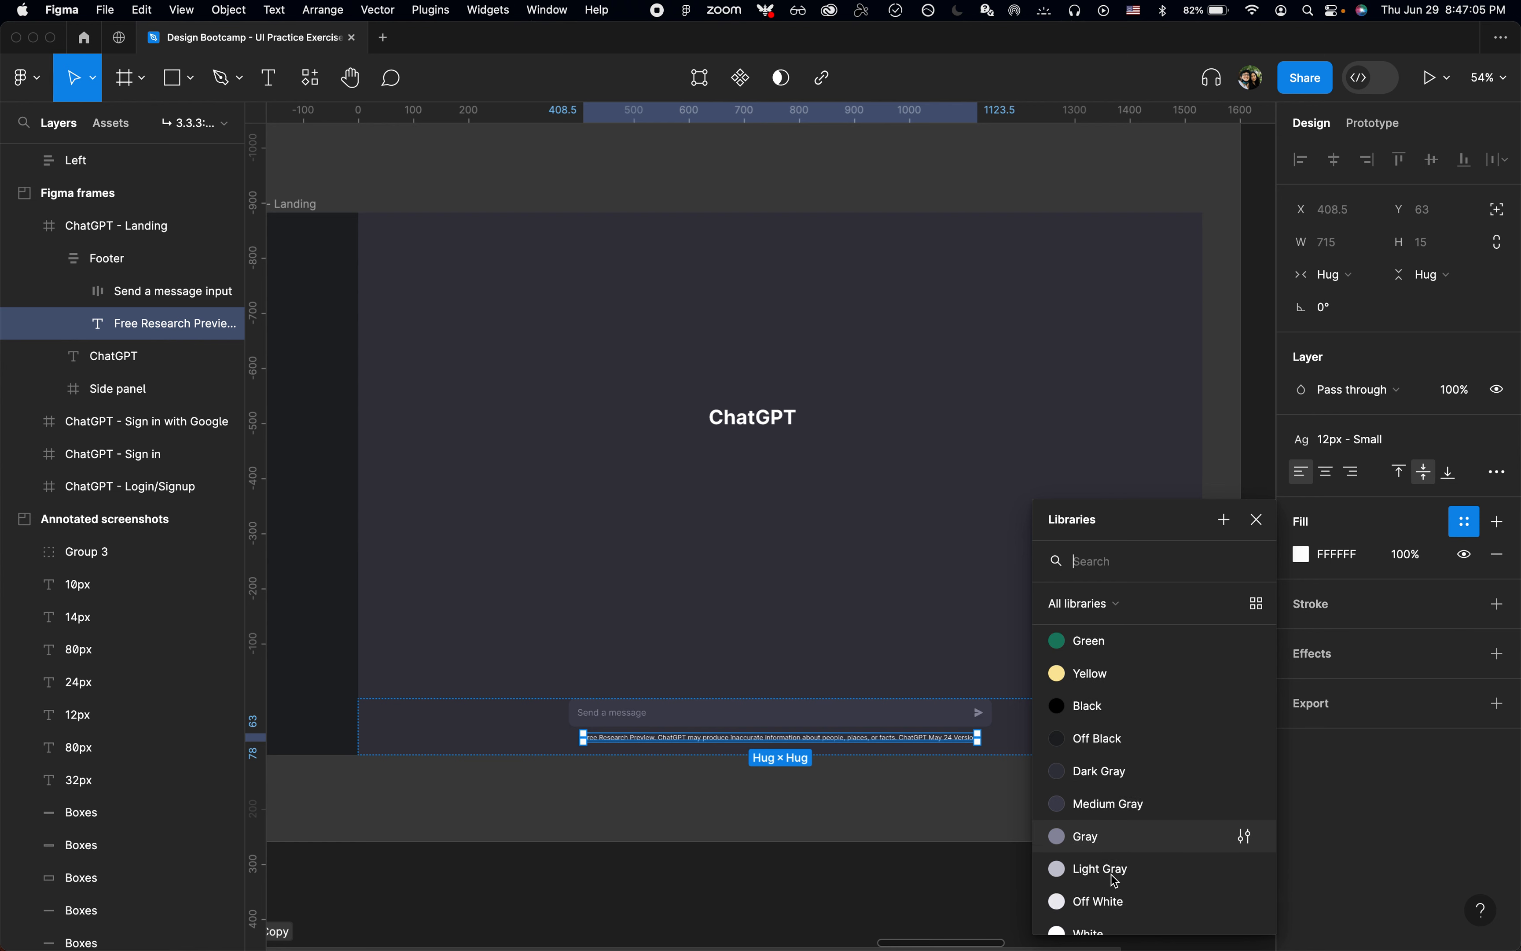
click(1112, 839)
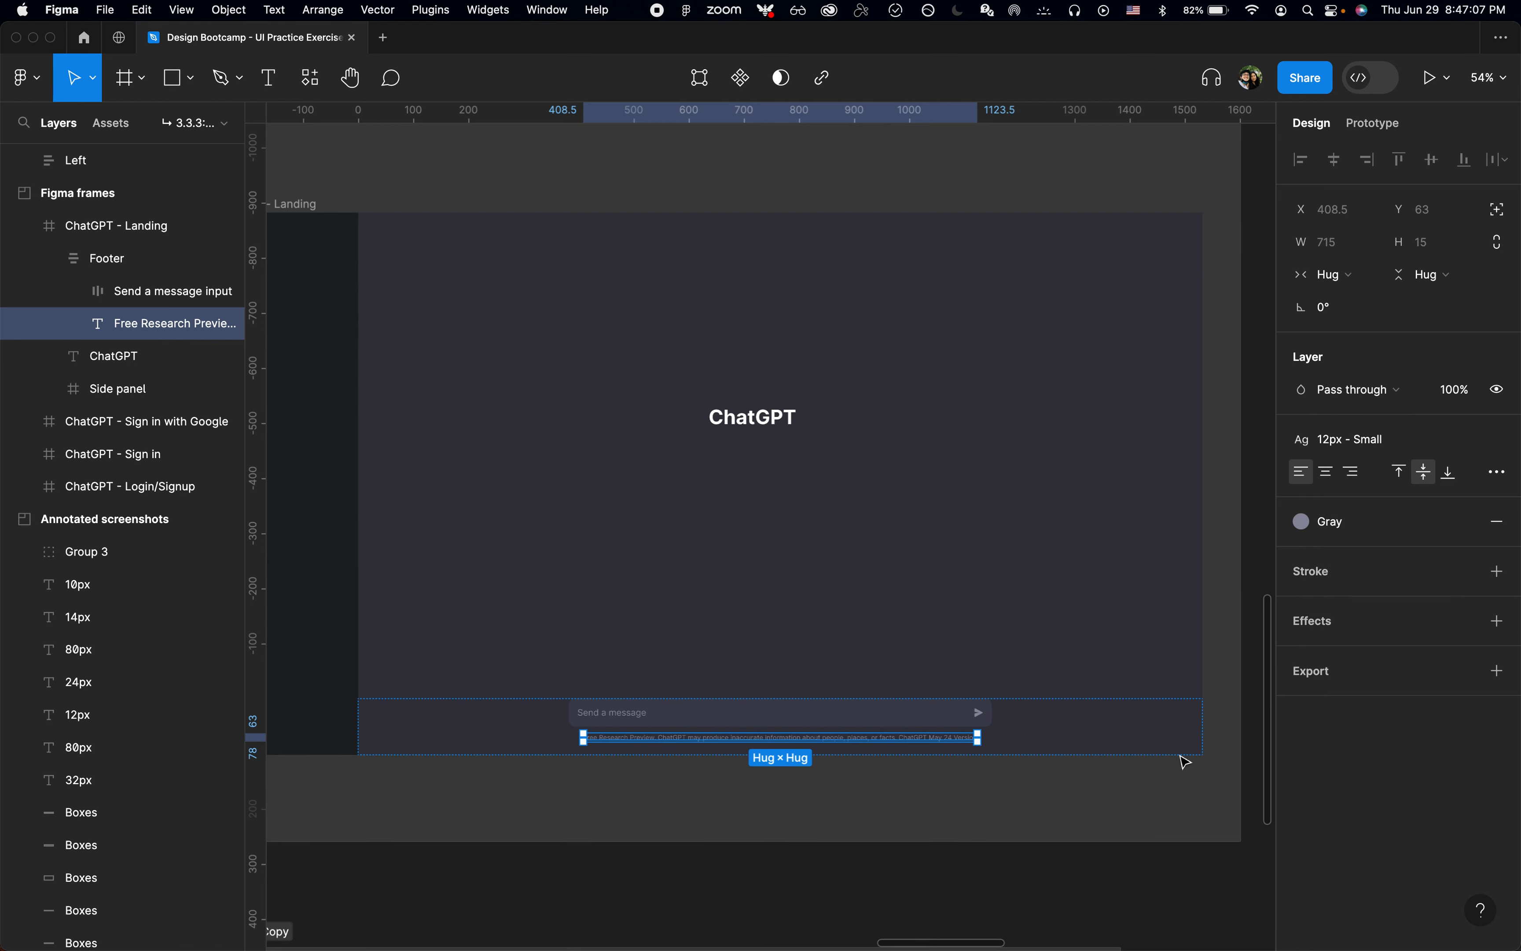
click(1370, 526)
click(1165, 853)
click(836, 776)
Step: Check the recolored disclaimer against the usage notes on the Colors board
scroll(836, 776, up, 3)
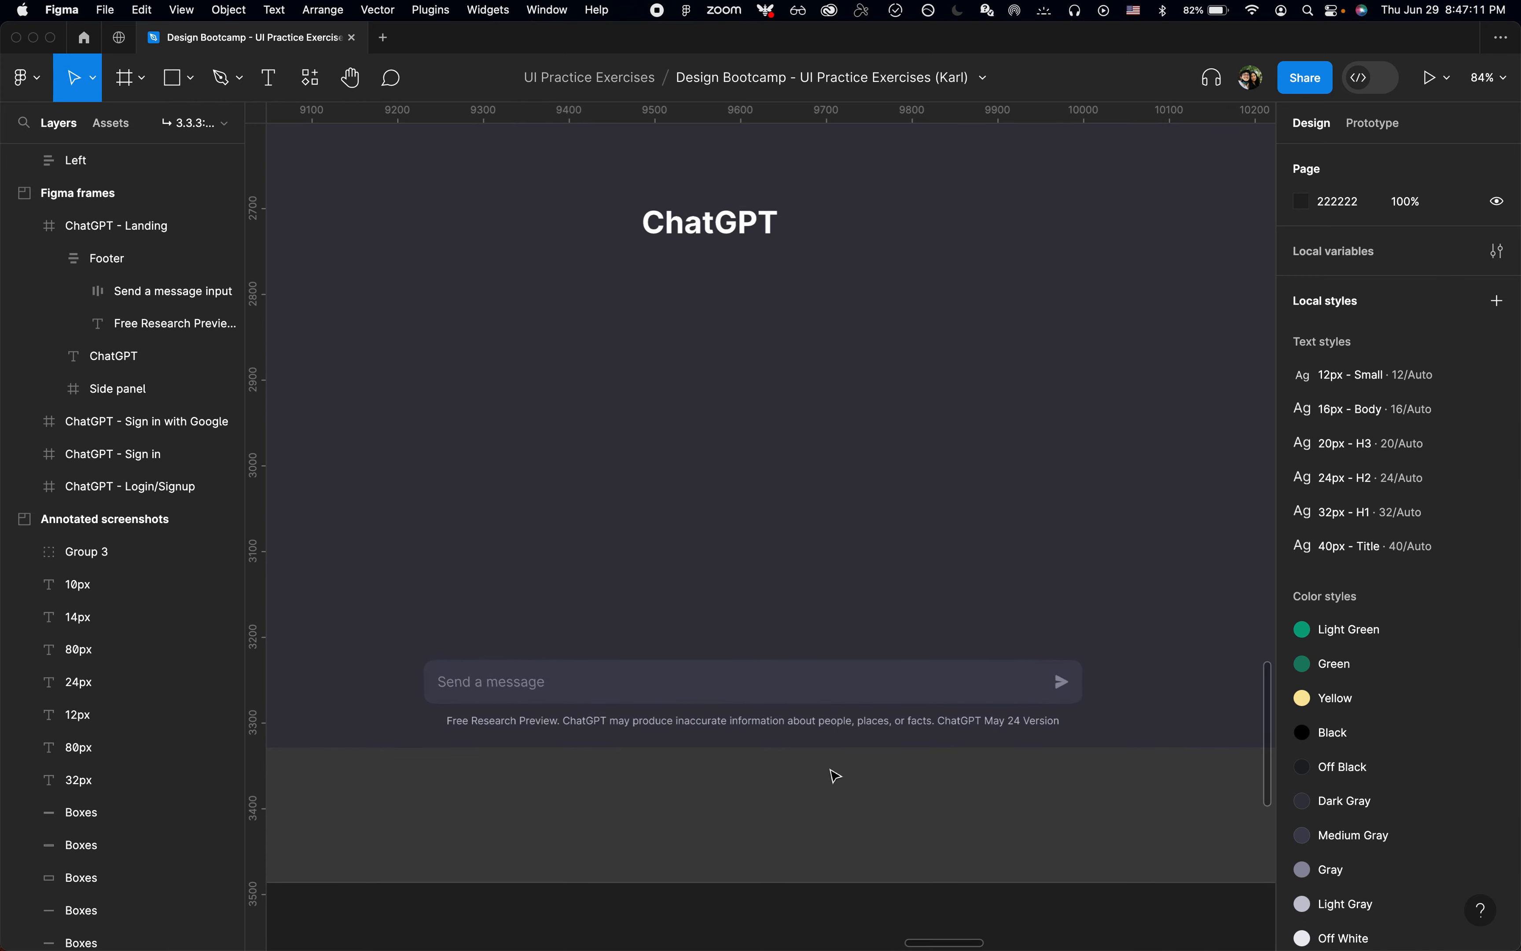
scroll(836, 777, down, 5)
scroll(836, 775, right, 12)
scroll(835, 776, up, 5)
scroll(835, 775, up, 3)
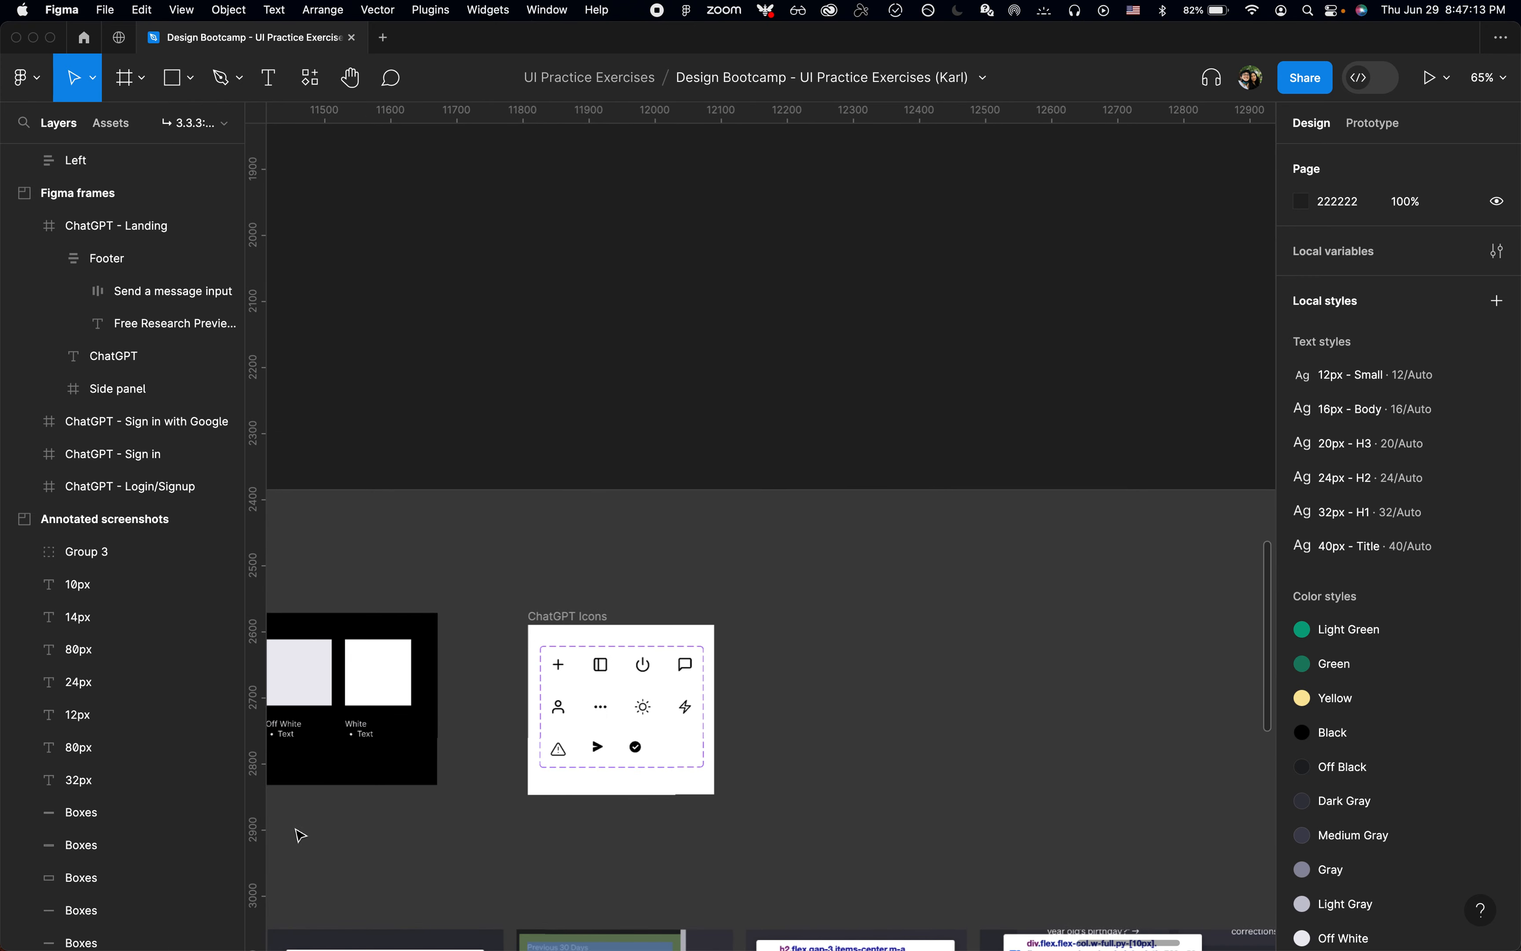
scroll(300, 835, left, 4)
scroll(298, 832, left, 2)
scroll(452, 774, up, 3)
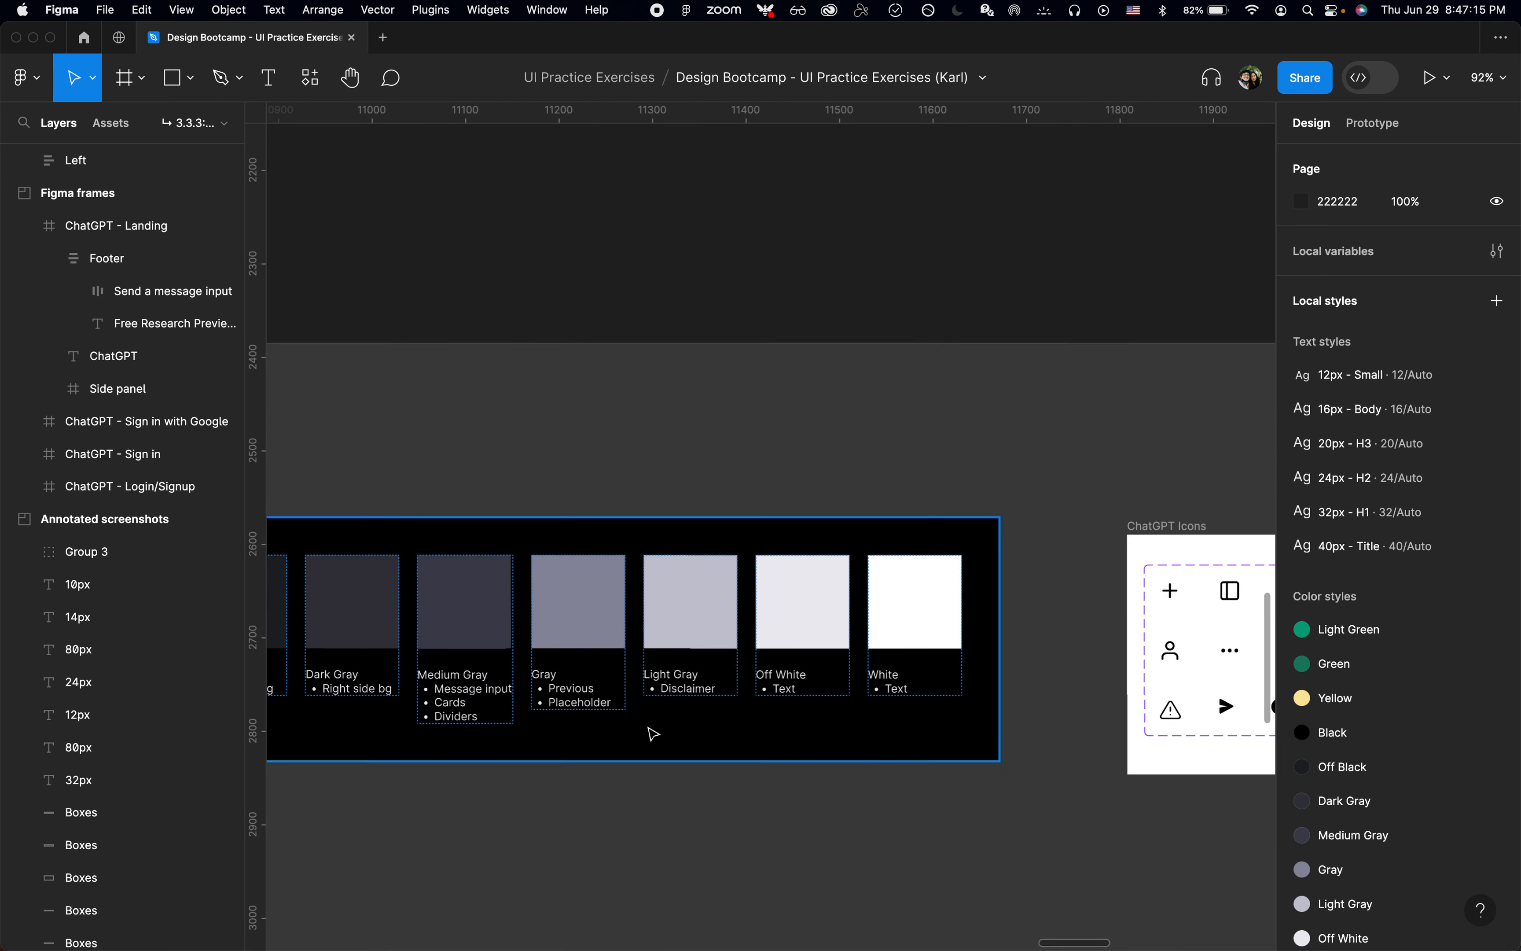
scroll(674, 678, down, 5)
scroll(674, 678, left, 12)
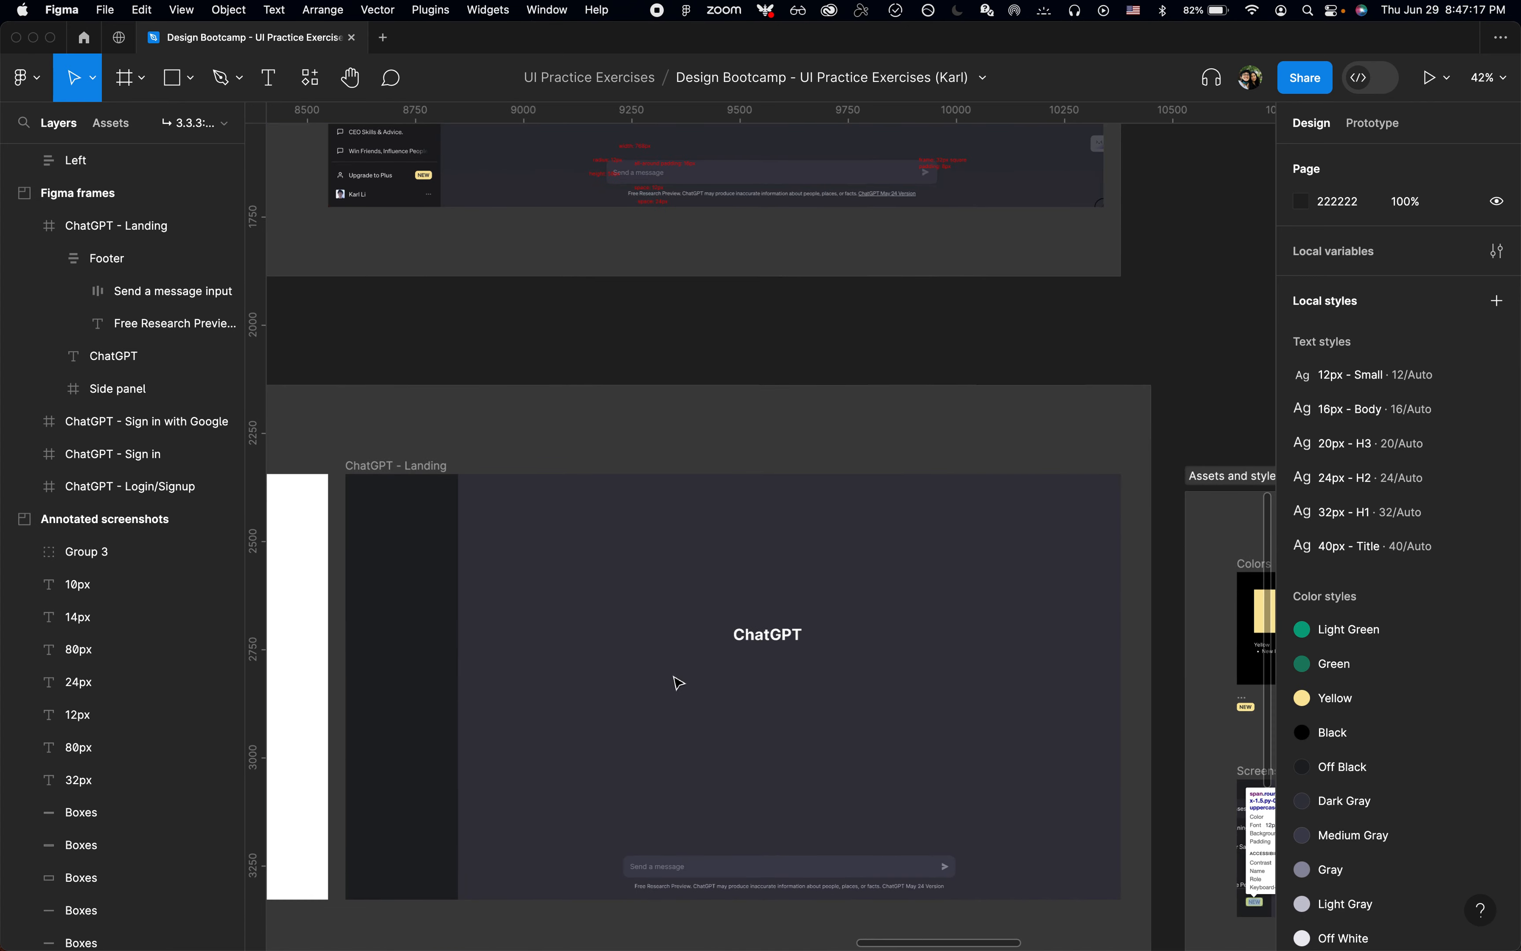
Step: Review the annotated example cards and copy the "Explain quantum computing in simple terms"→ line from the Right copy text
scroll(674, 682, up, 5)
scroll(684, 350, up, 3)
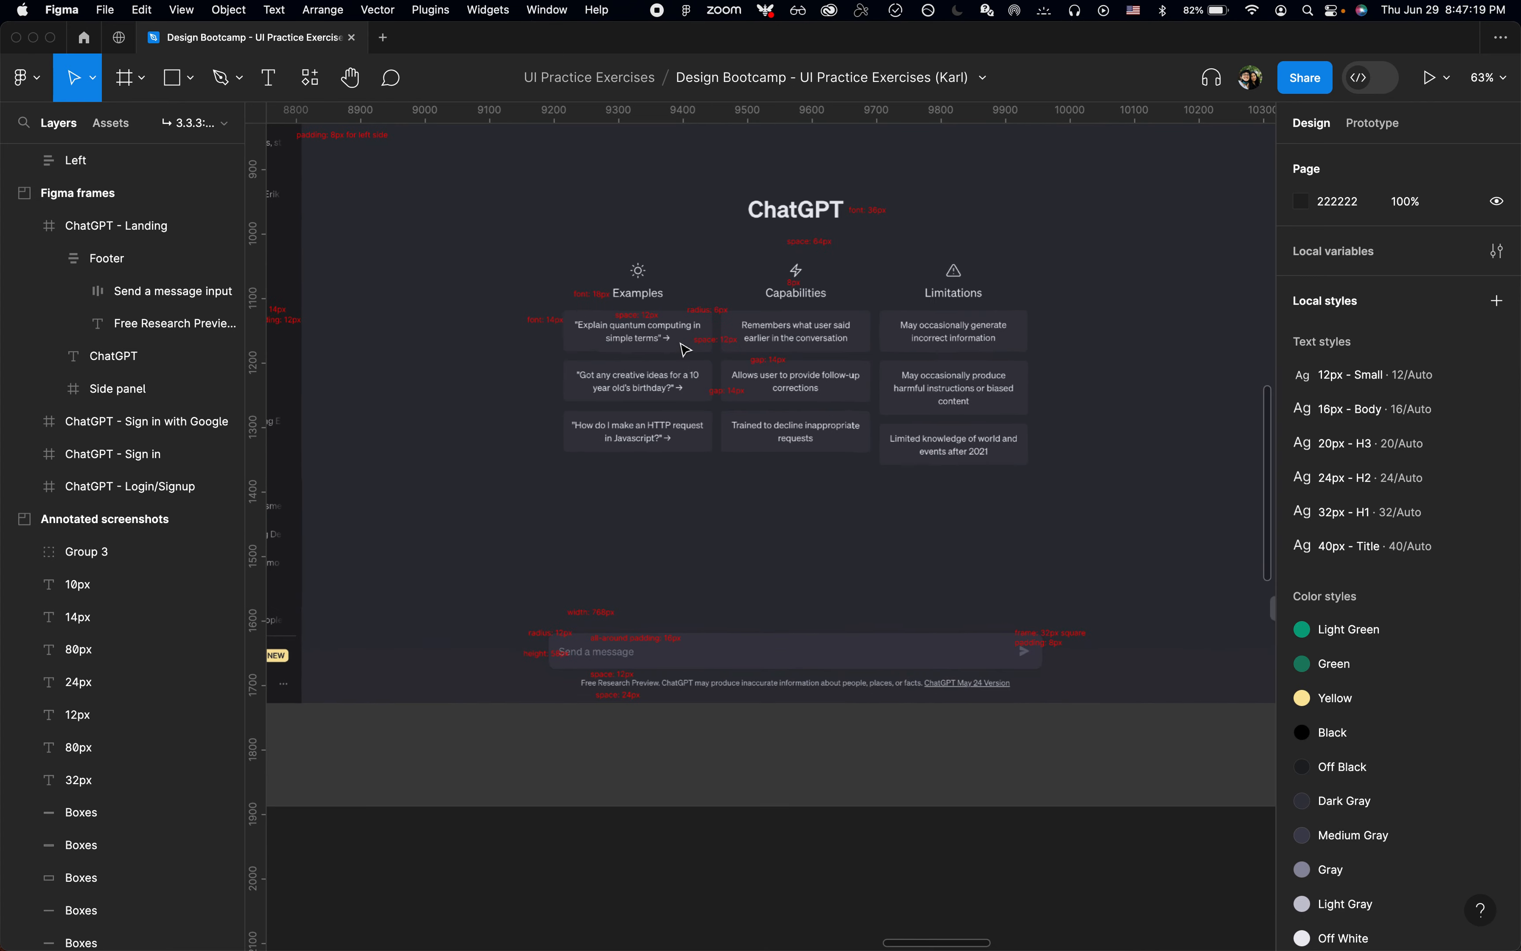
scroll(686, 350, up, 3)
scroll(723, 481, up, 3)
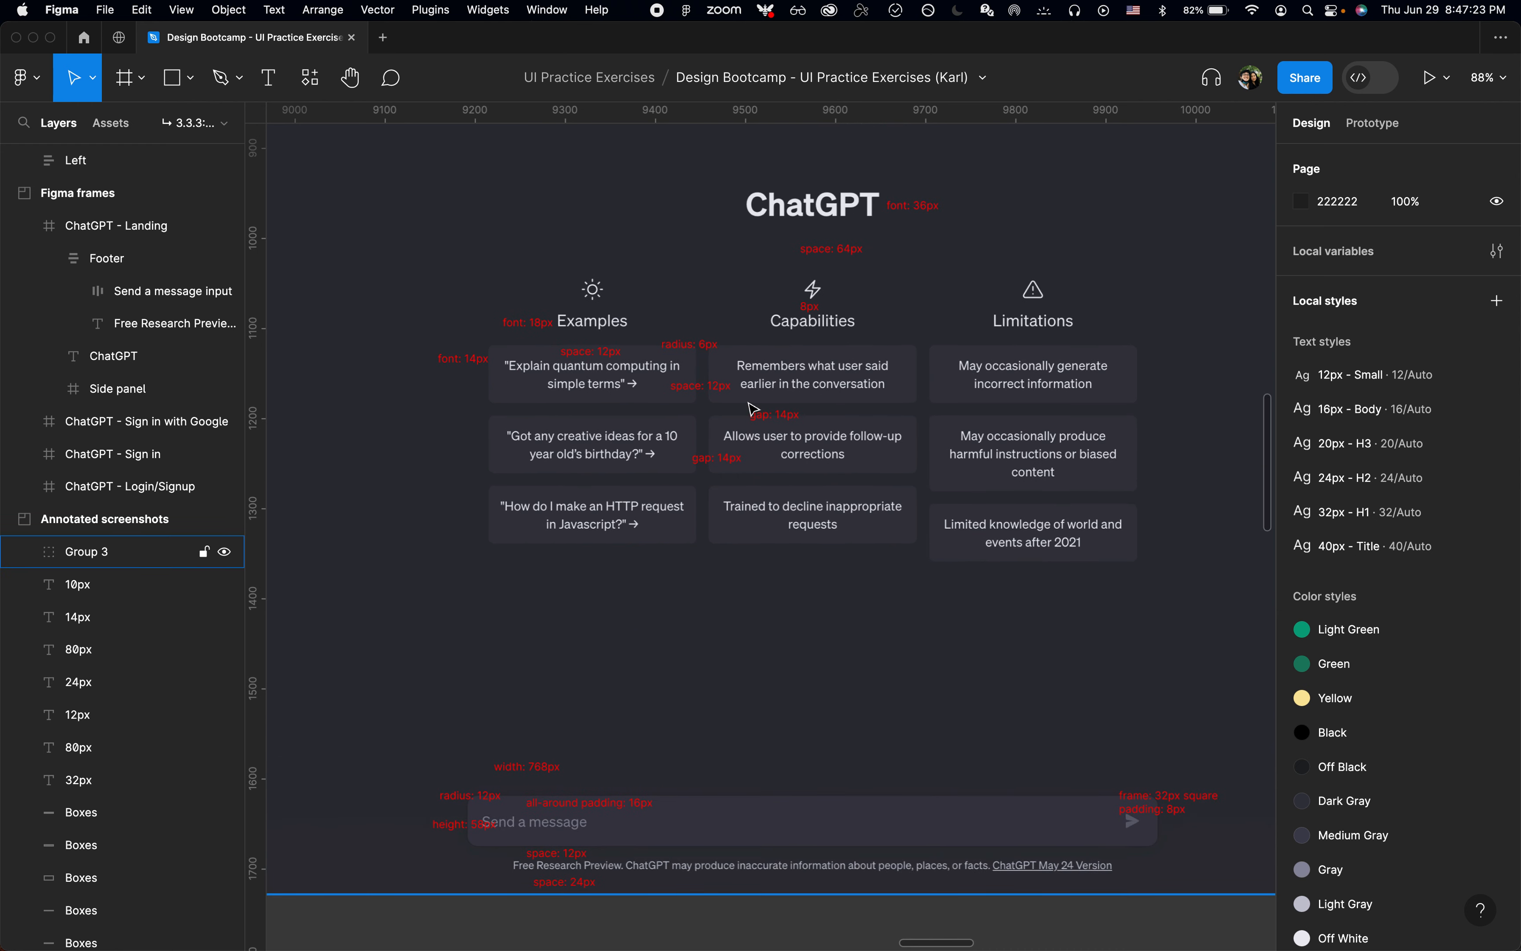
scroll(753, 409, down, 5)
scroll(754, 409, up, 1)
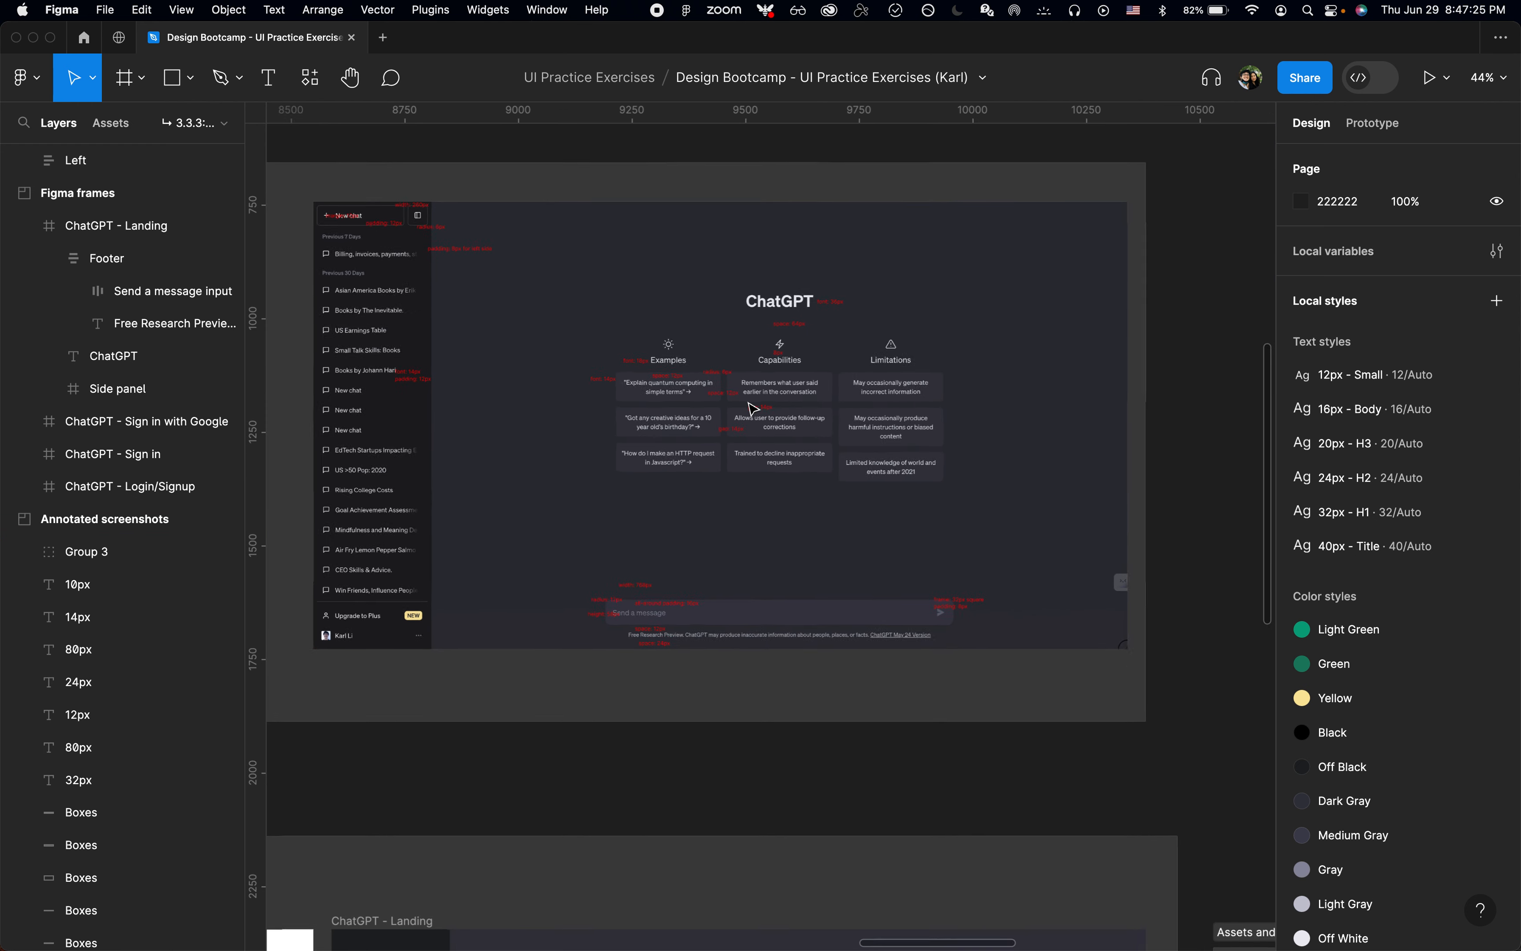
scroll(753, 409, down, 15)
scroll(754, 409, down, 5)
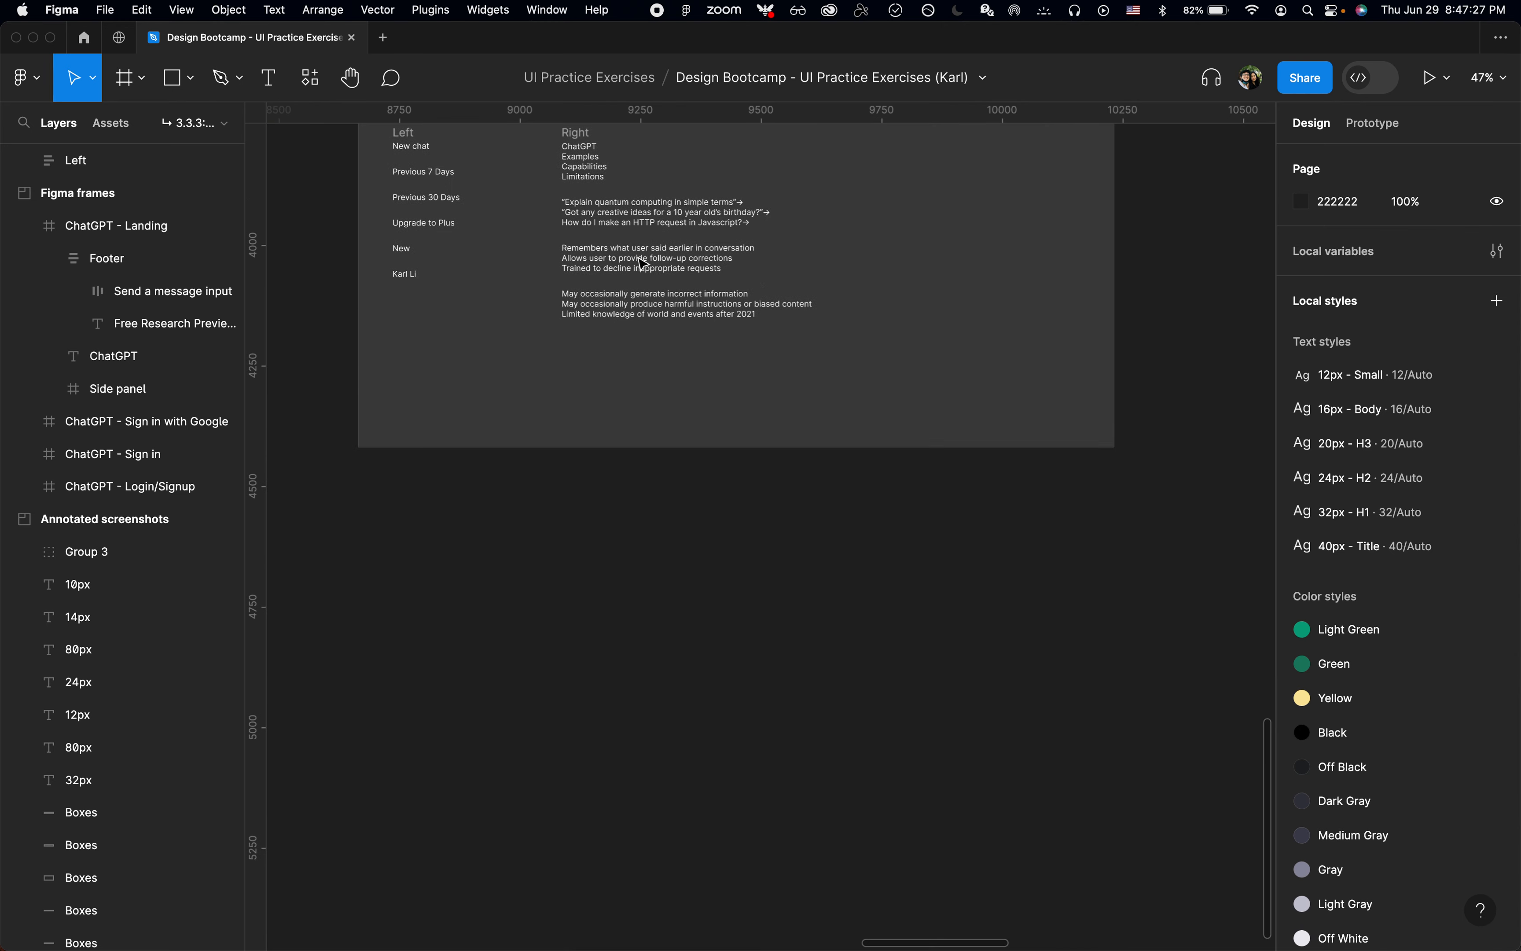
scroll(635, 270, up, 10)
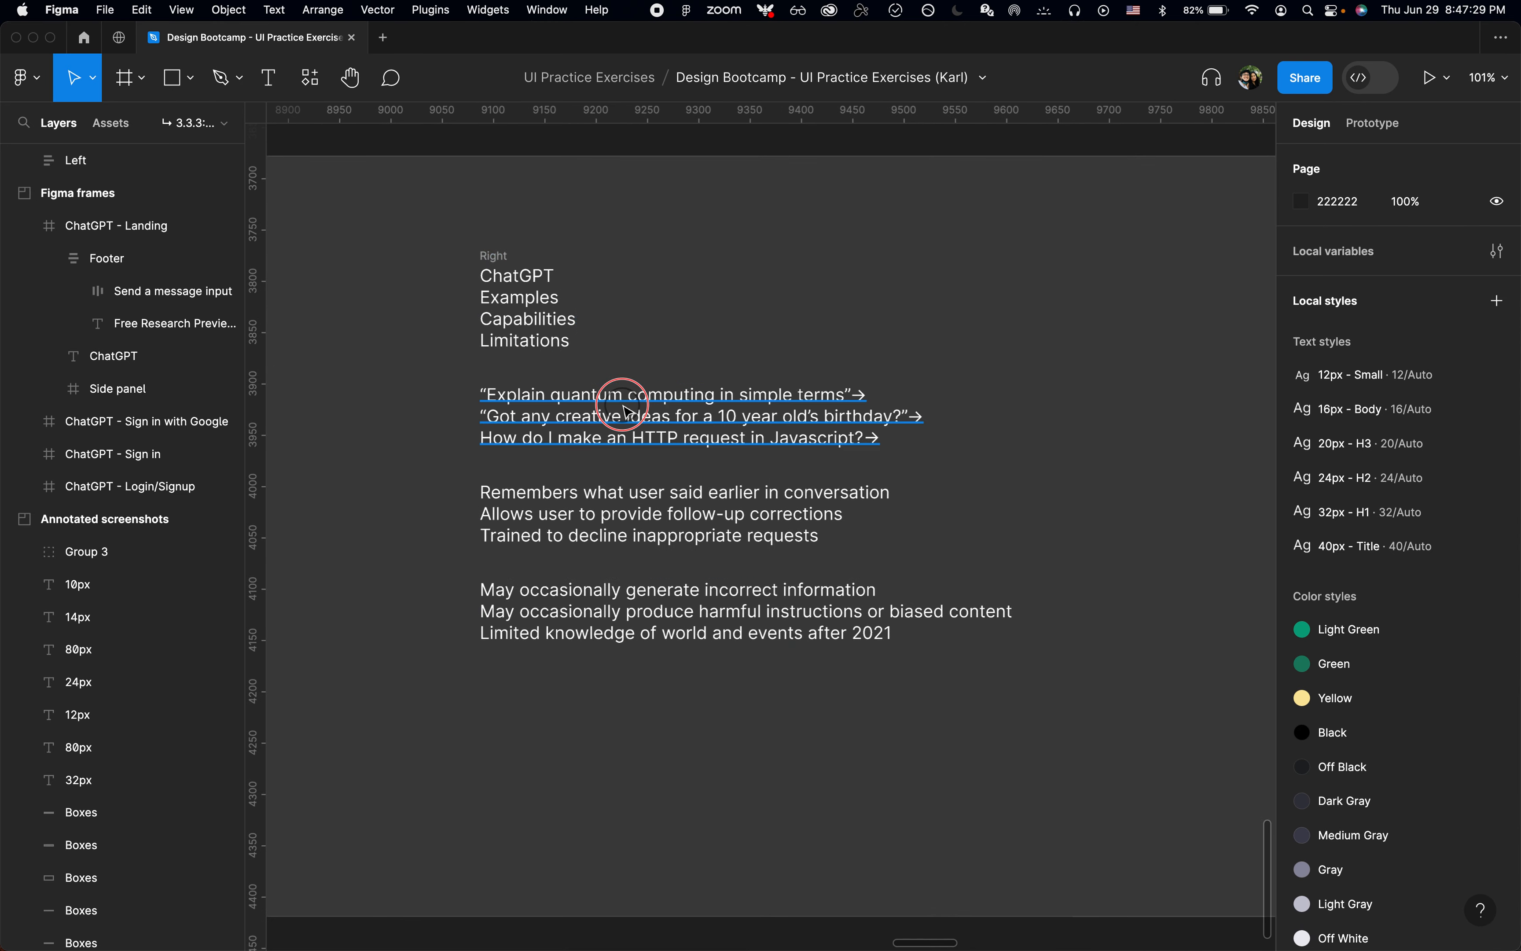
double_click(614, 398)
key(super+Left)
key(shift+super+Right)
key(super+c)
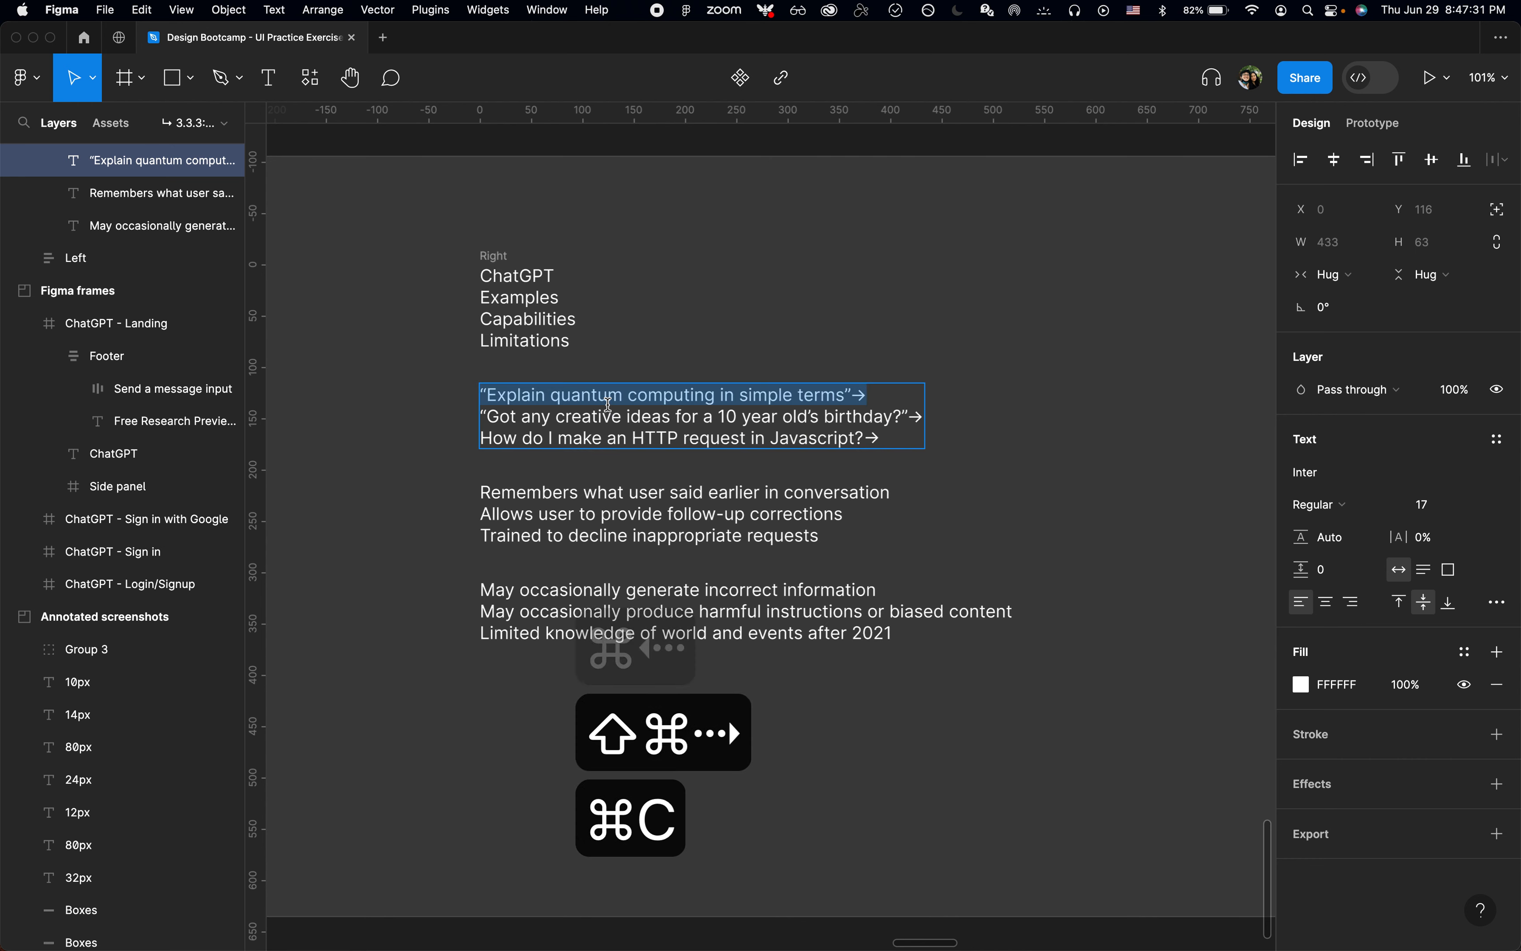
Step: Paste the copied line as a separate text layer over the annotated ChatGPT screenshot
scroll(610, 406, down, 5)
scroll(613, 412, up, 10)
scroll(614, 412, down, 10)
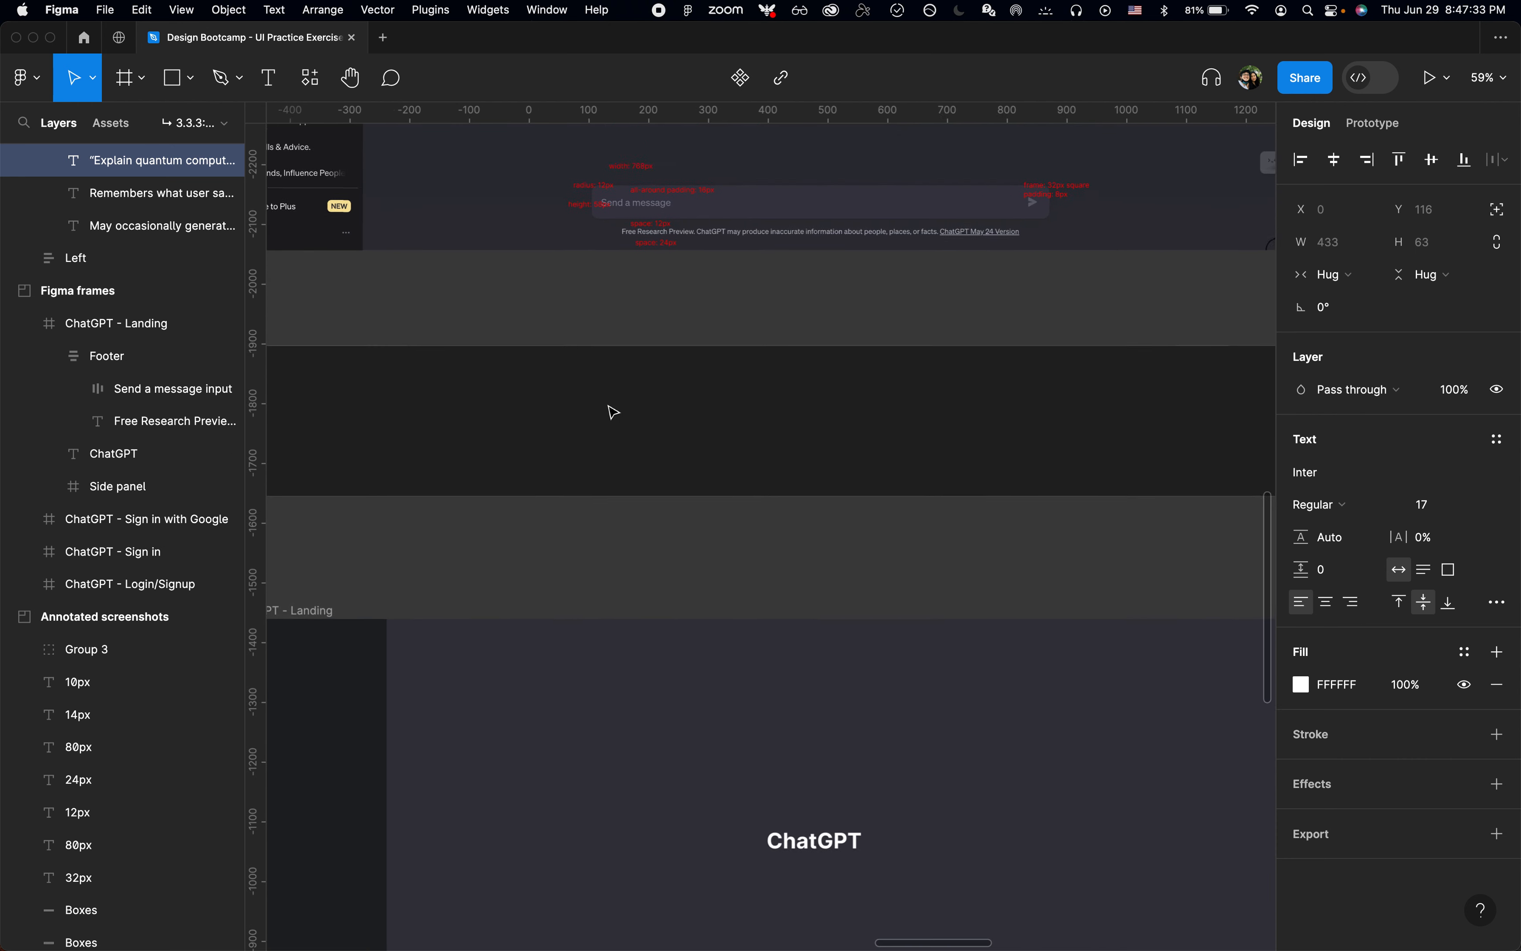
scroll(692, 440, up, 3)
scroll(723, 471, right, 4)
scroll(759, 505, down, 3)
scroll(759, 505, left, 3)
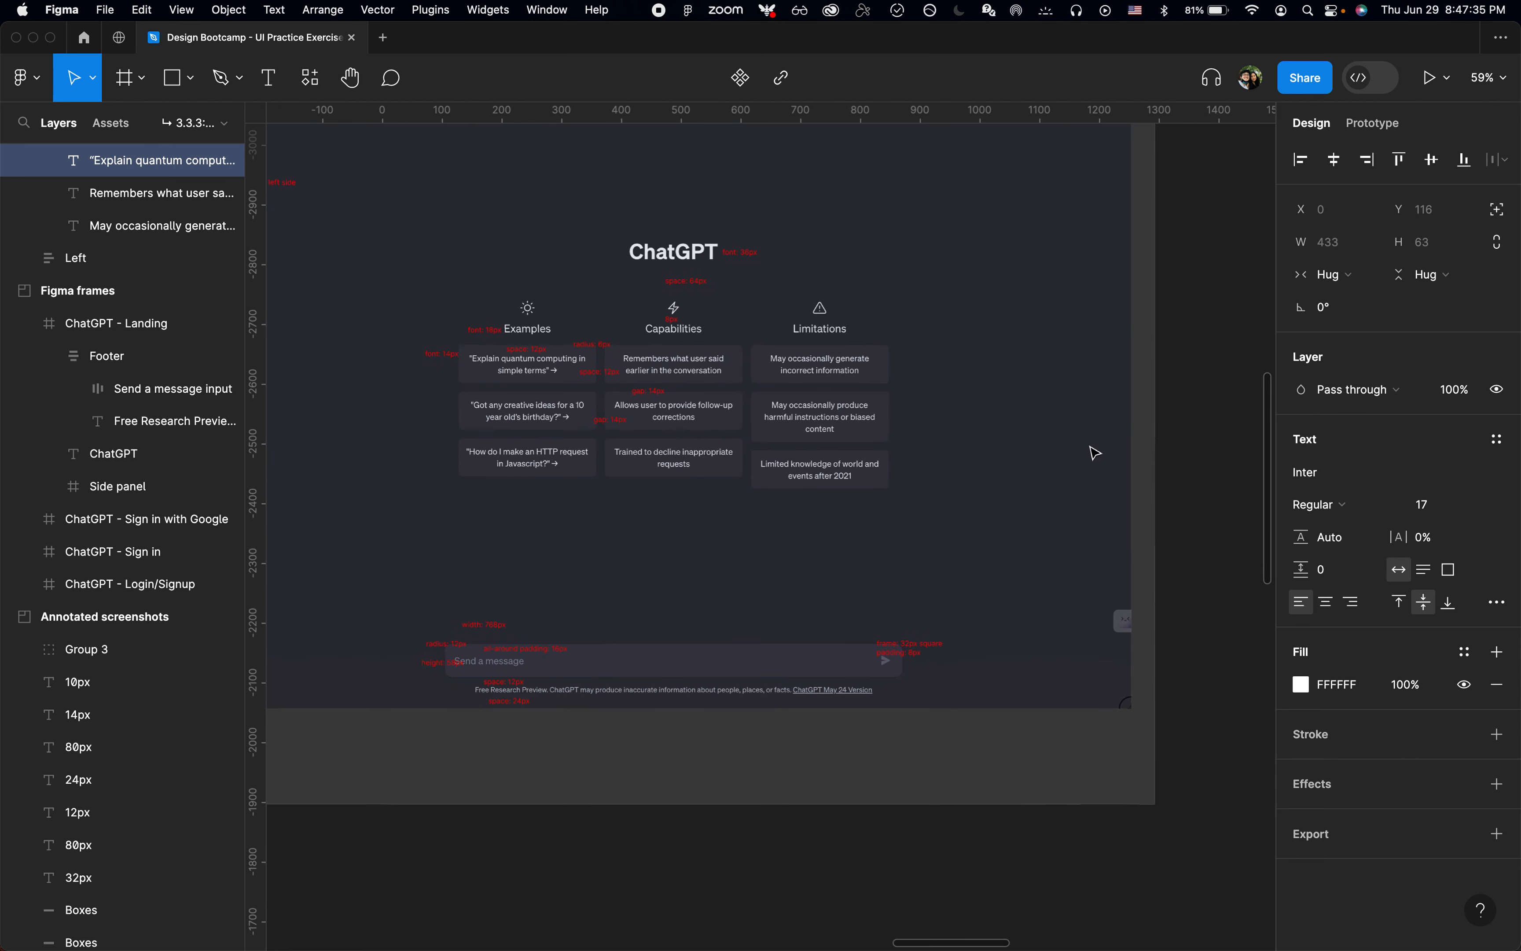
key(super+v)
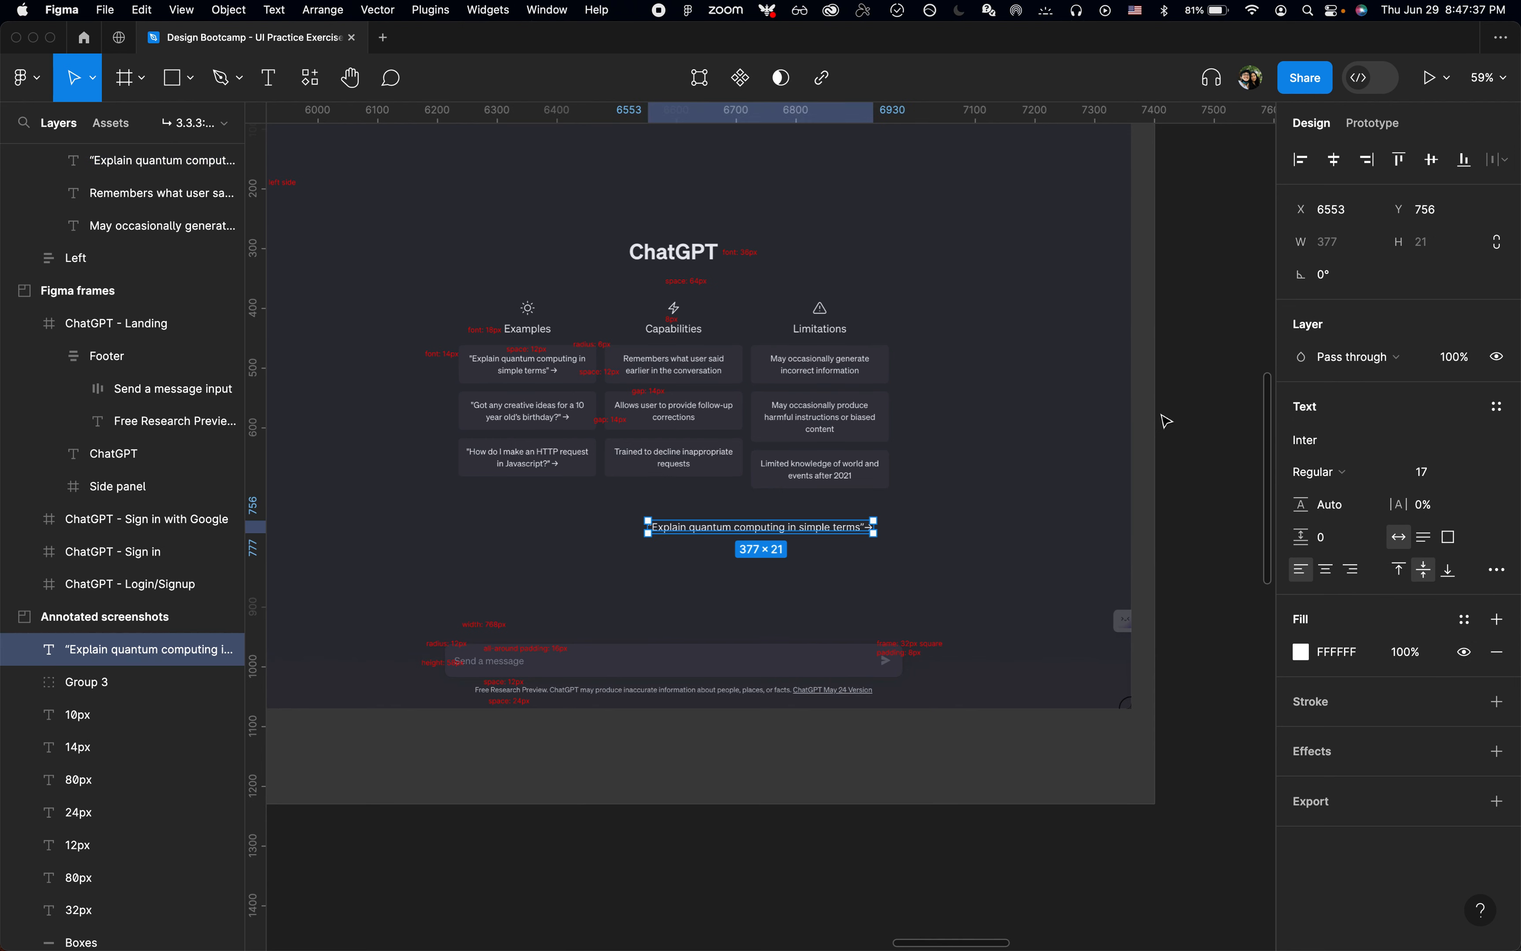
Step: Apply the 12px - Small text style to the pasted line, detach the style, and set the font size to 14
scroll(482, 561, up, 3)
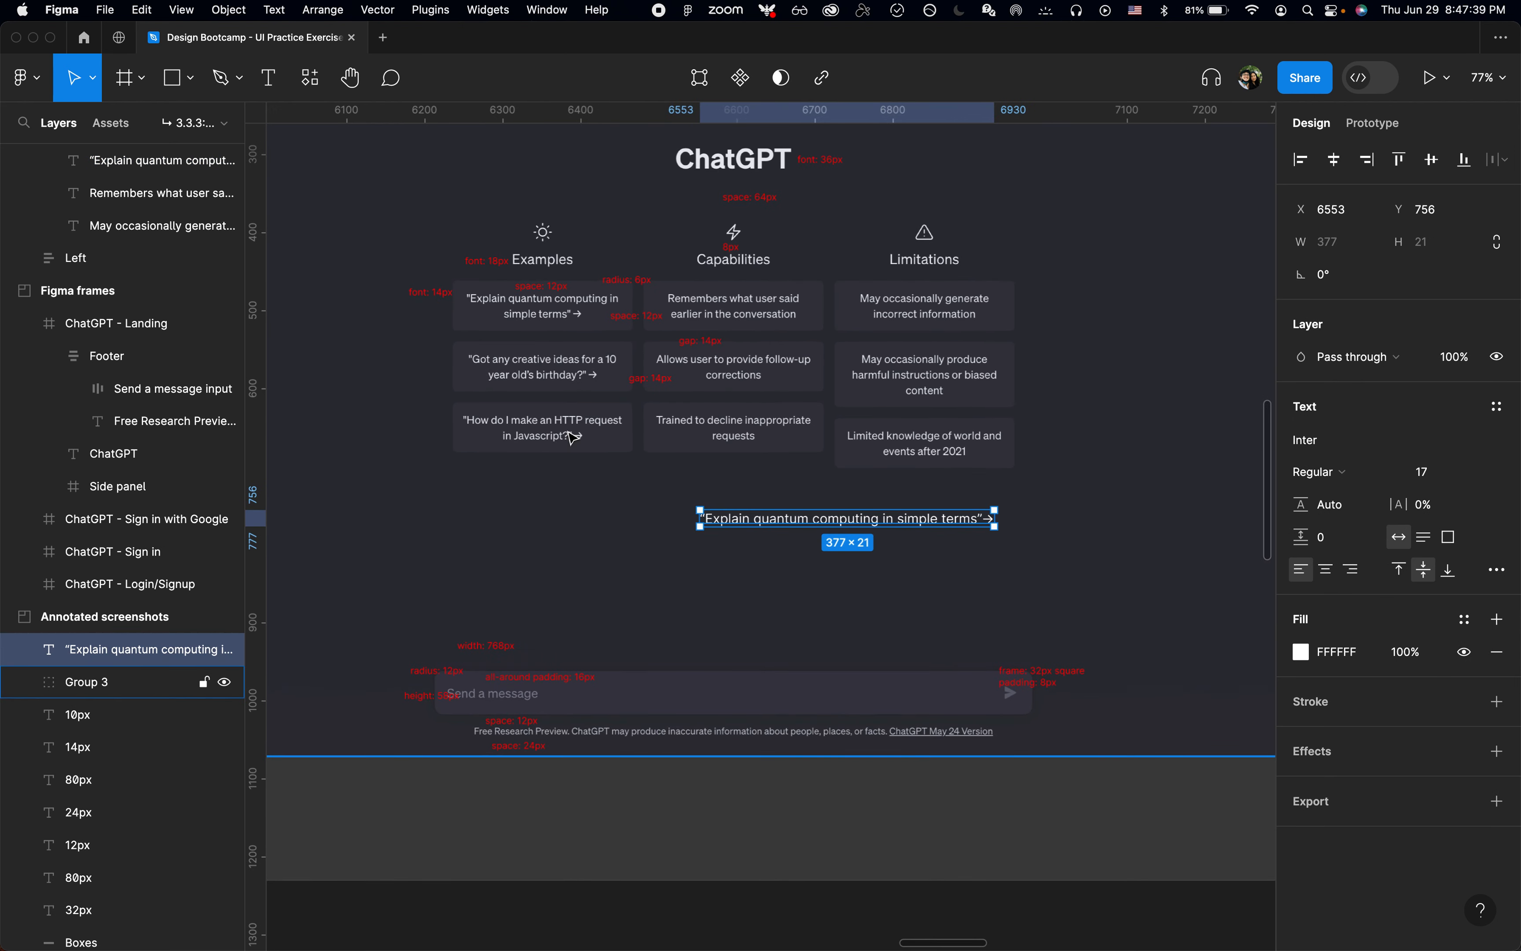
click(1496, 407)
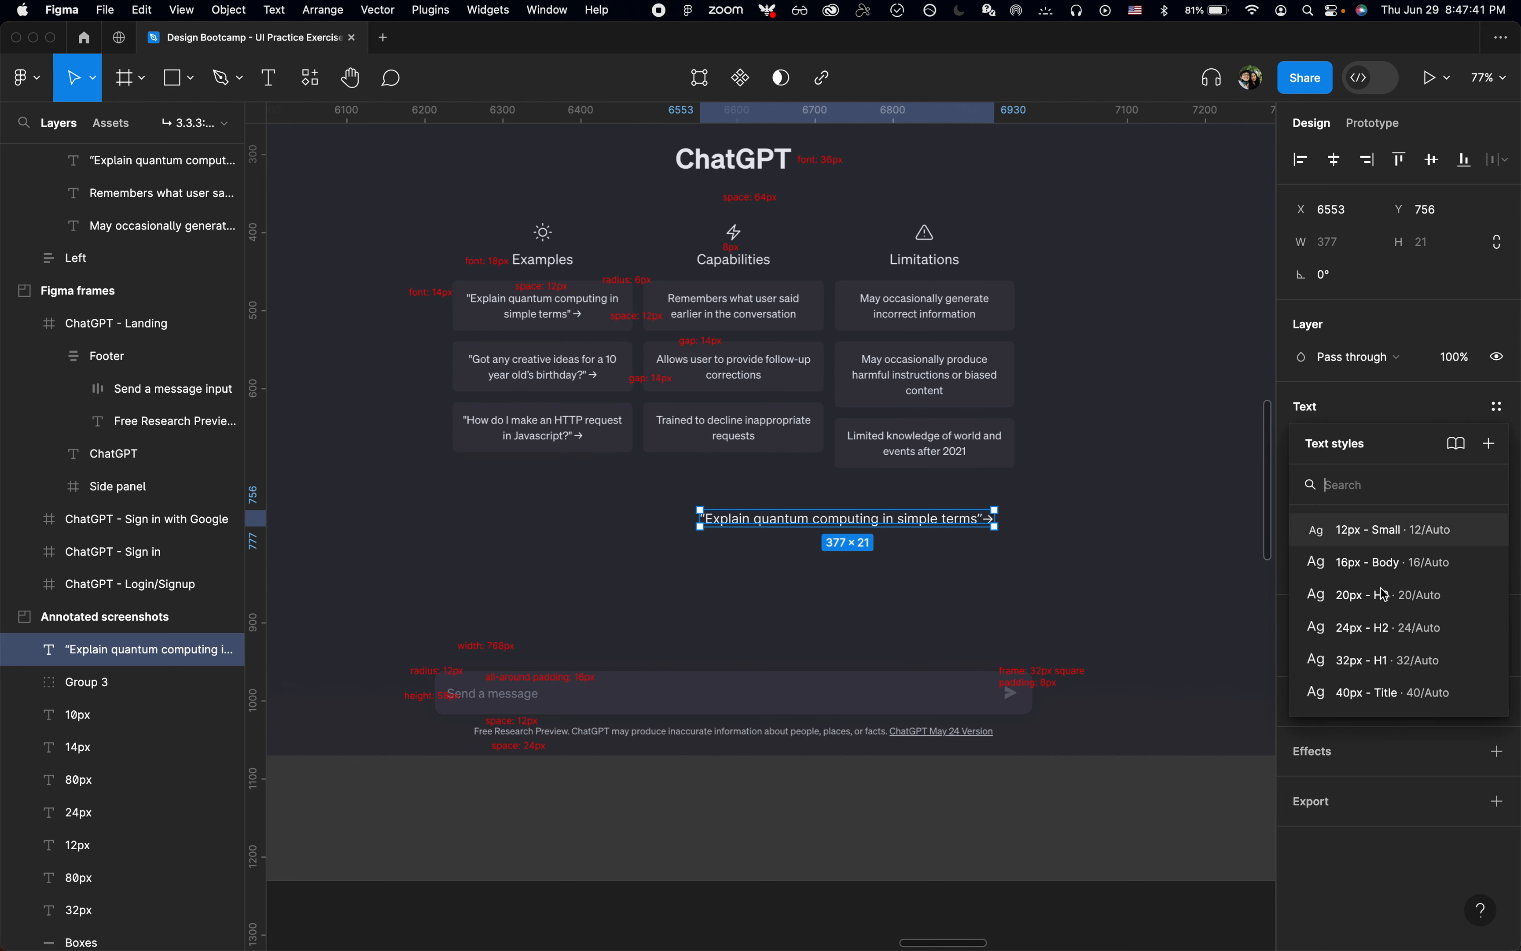
click(1419, 532)
click(1498, 408)
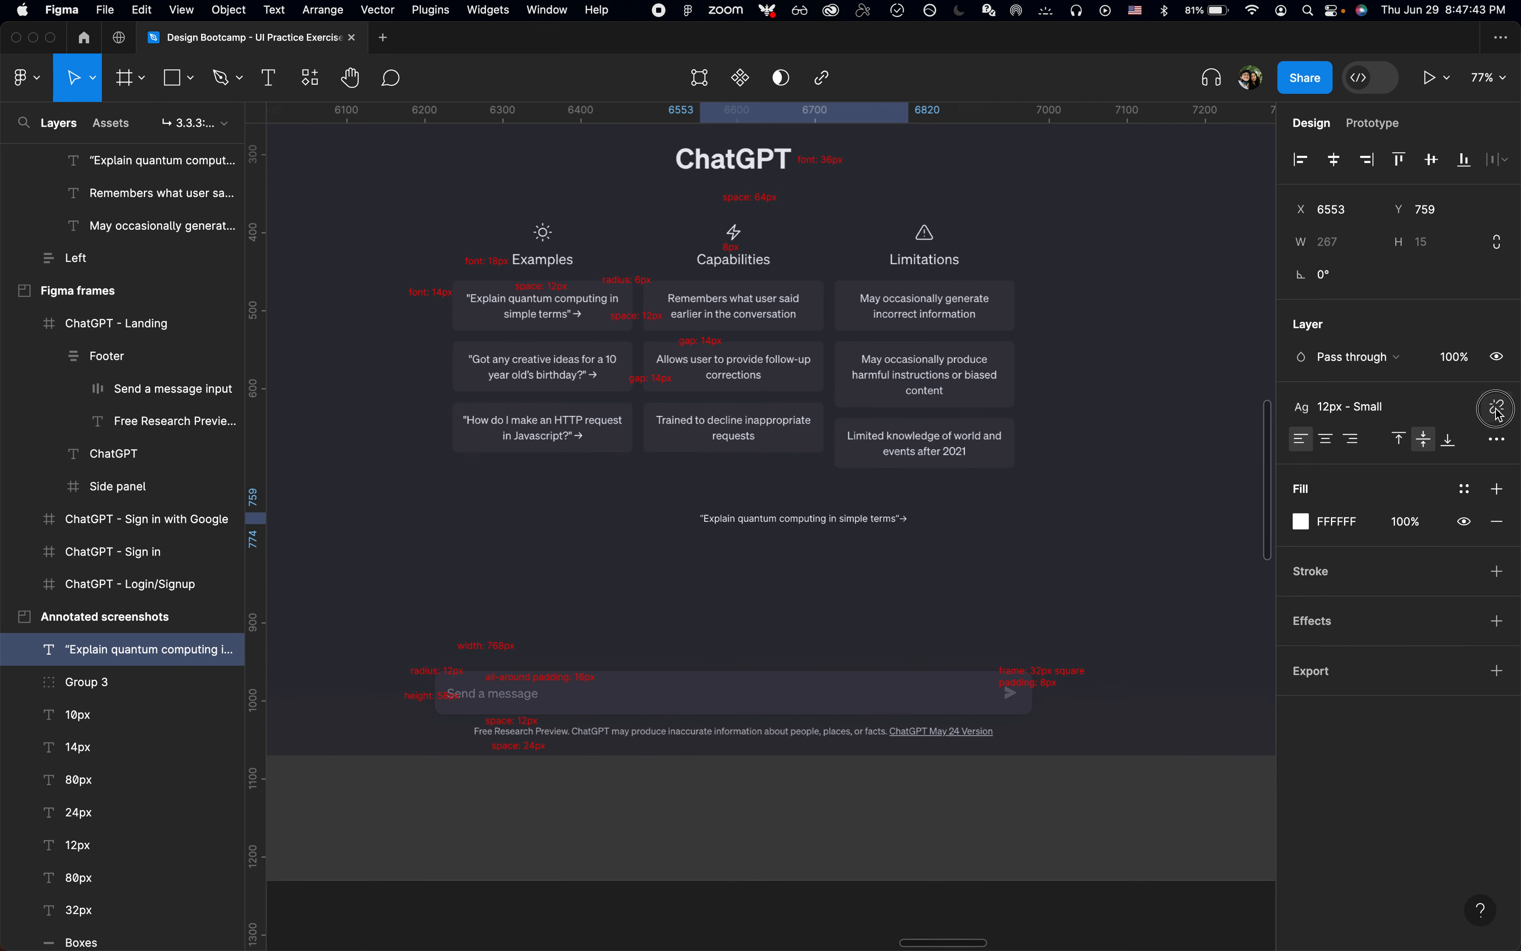
click(1459, 478)
text(14)
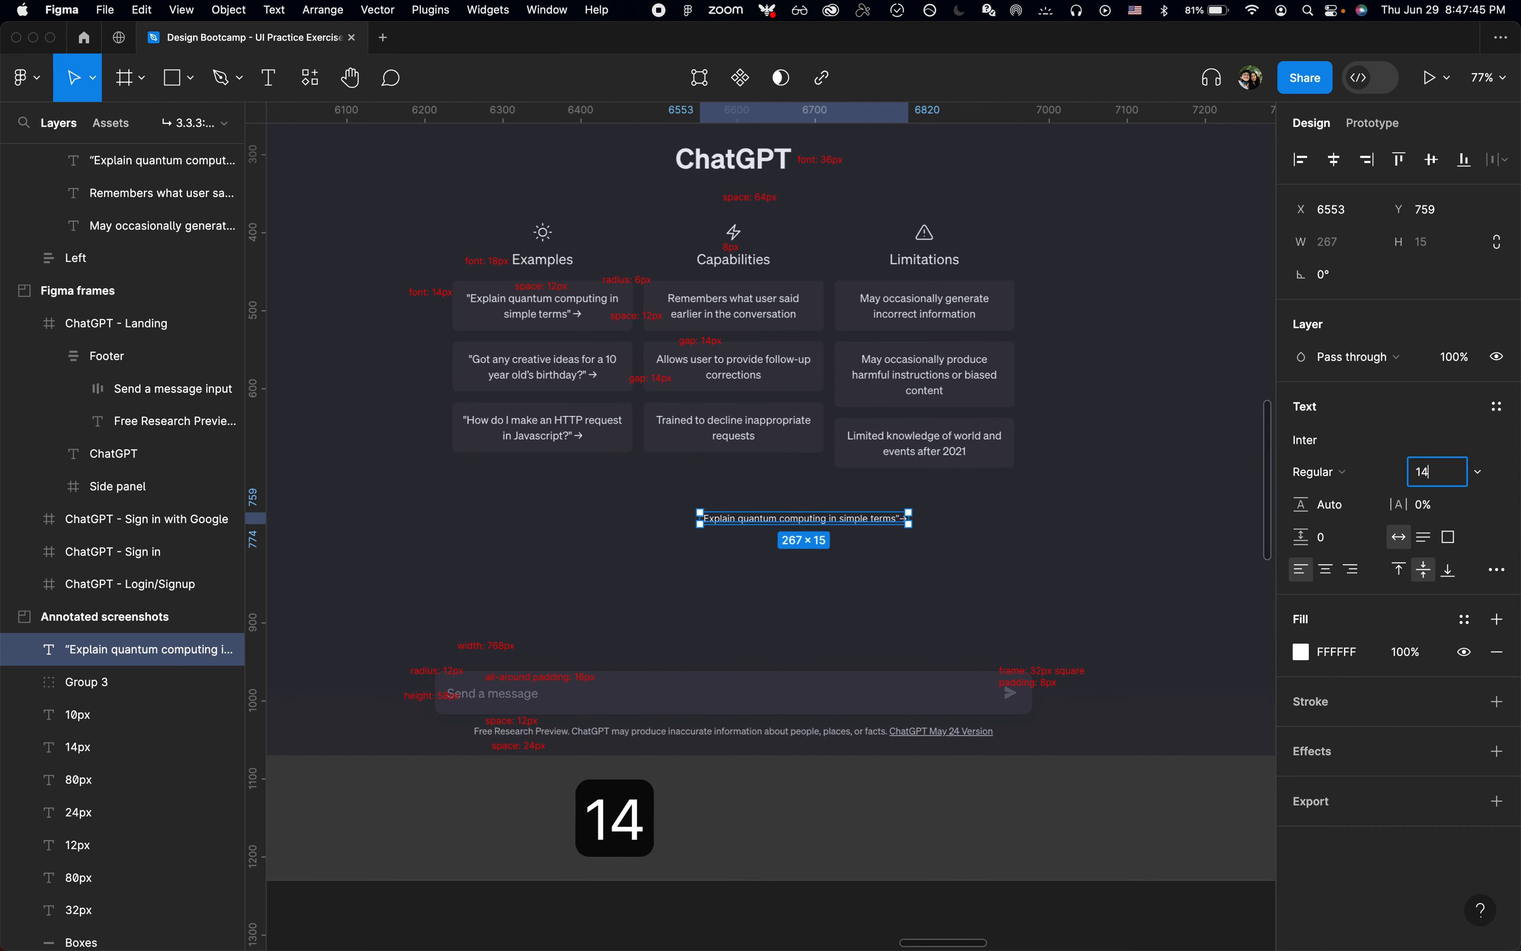
key(Return)
scroll(806, 488, up, 5)
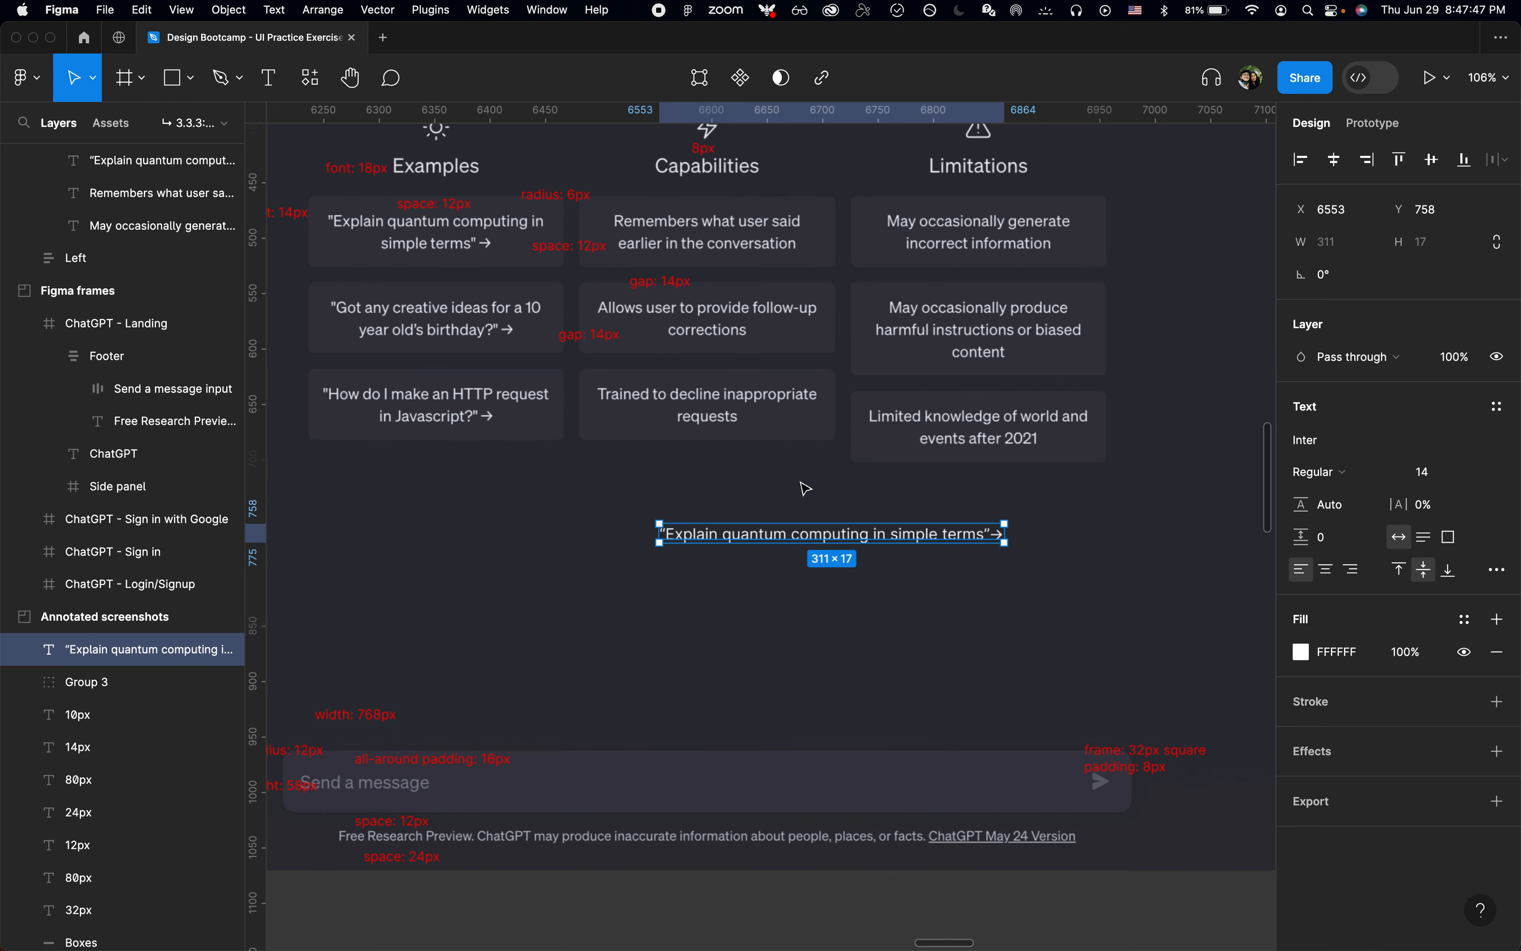
scroll(806, 489, down, 2)
scroll(806, 488, left, 2)
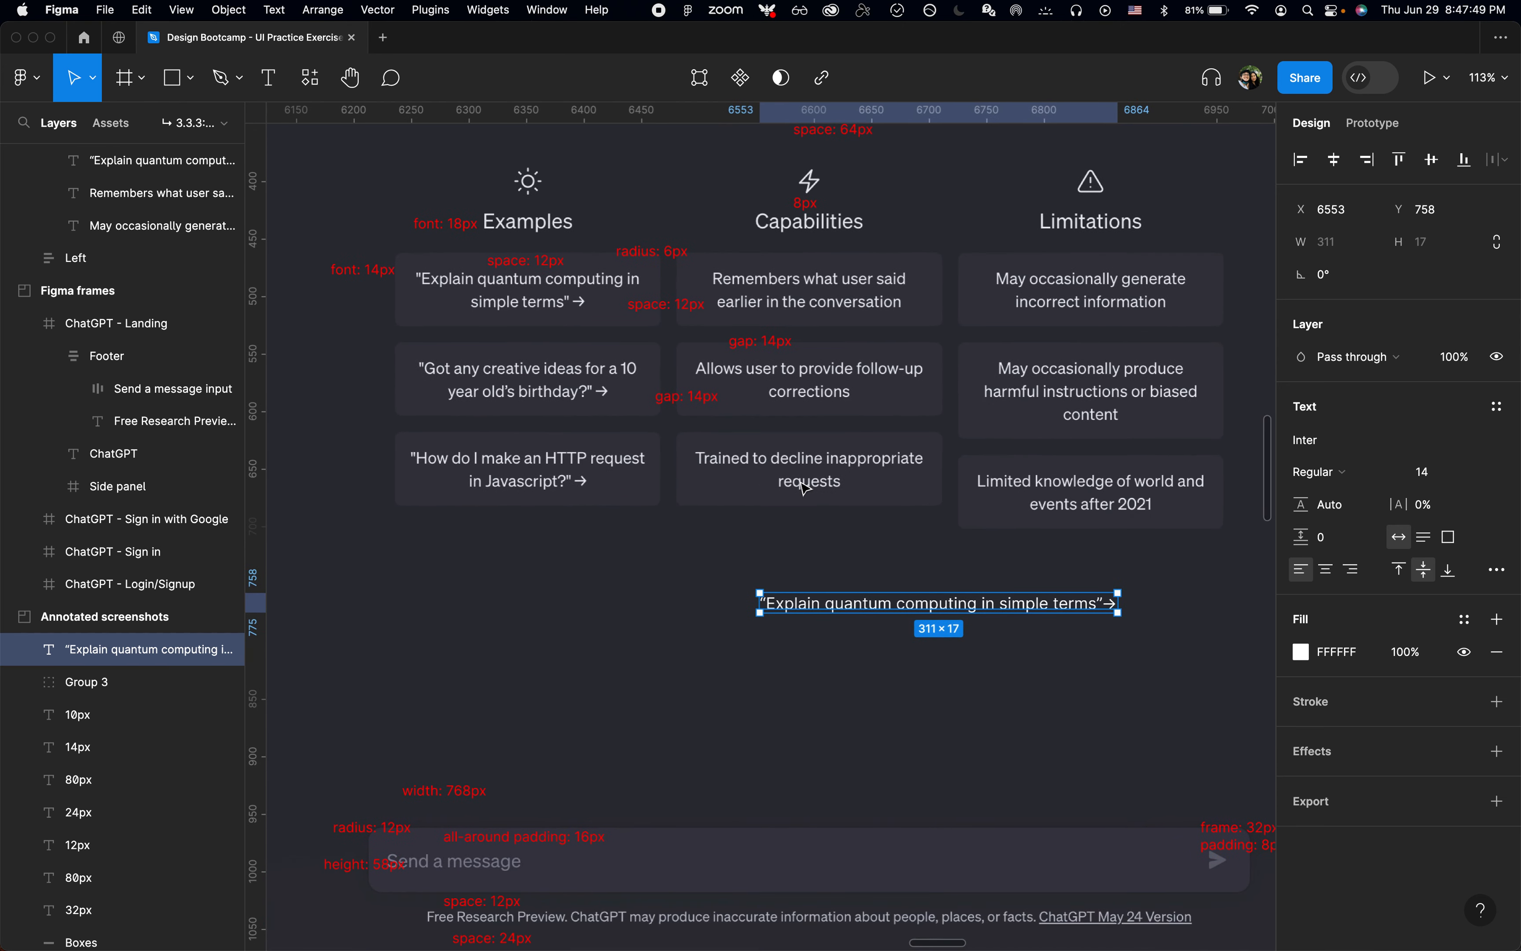
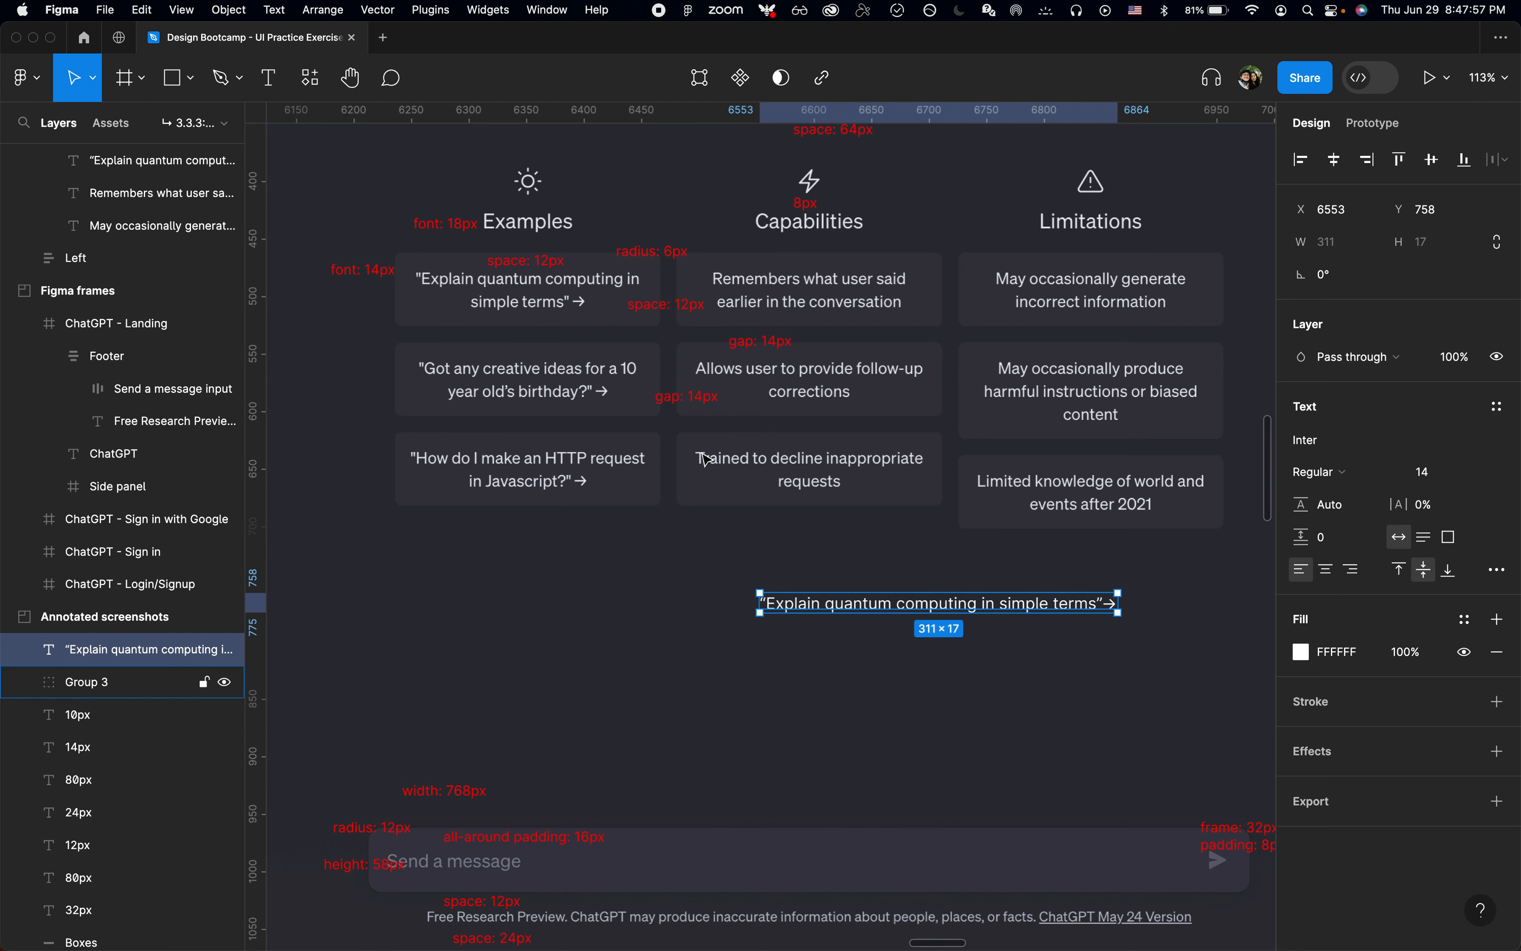
Step: Switch to Chrome and inspect the padding and size of the "Explain quantum computing" card on the ChatGPT page, and return to Figma
scroll(711, 465, up, 3)
scroll(711, 466, right, 1)
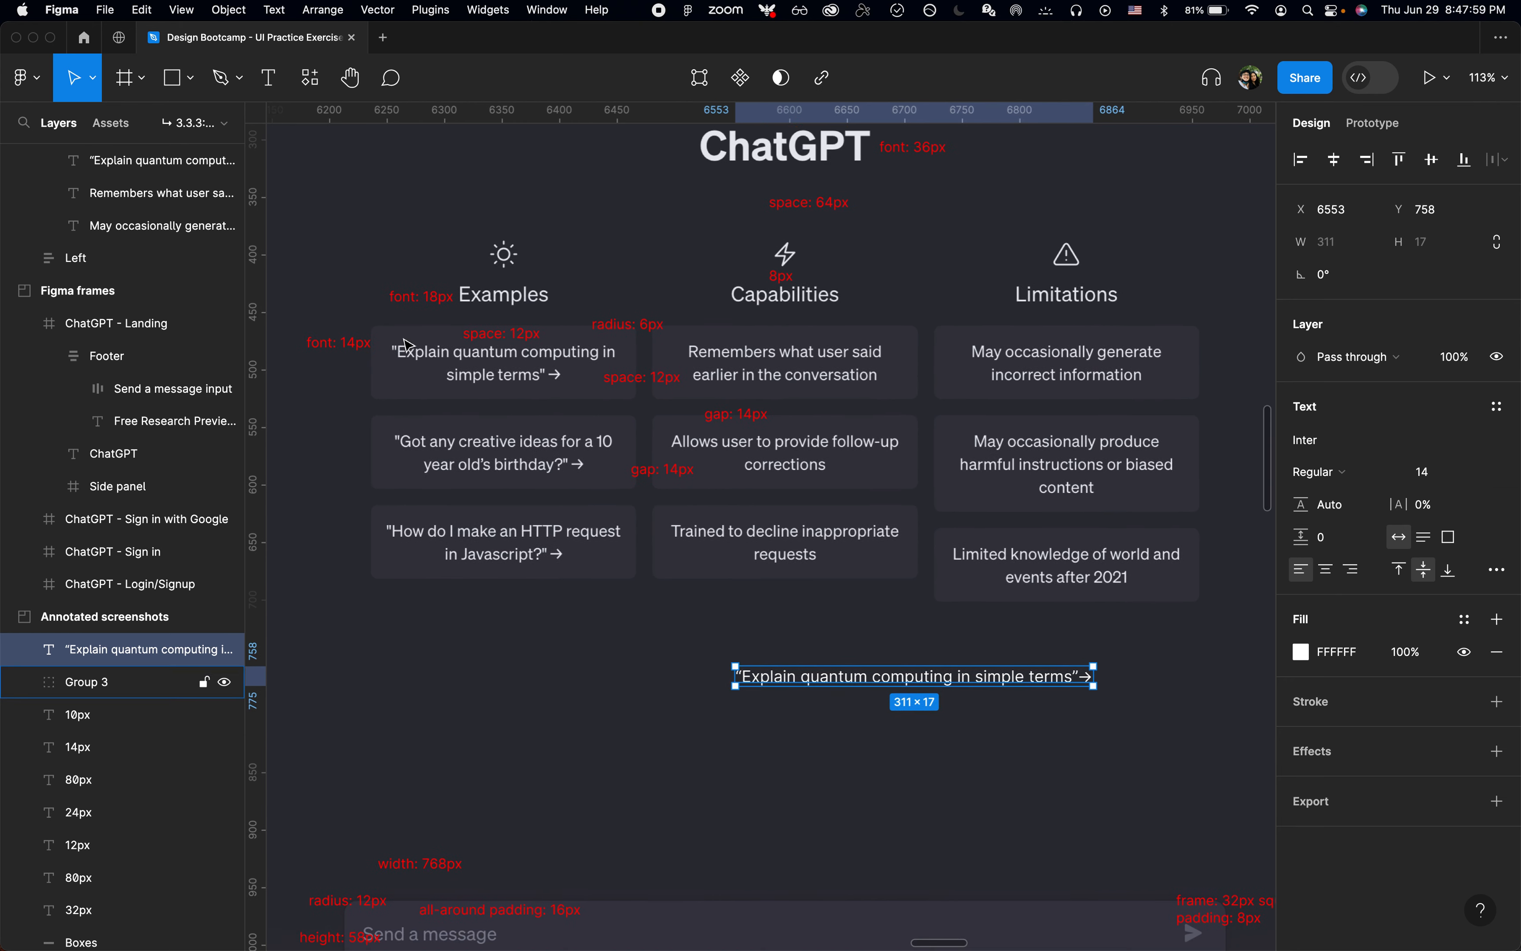
key(super+Tab)
key(shift+super+c)
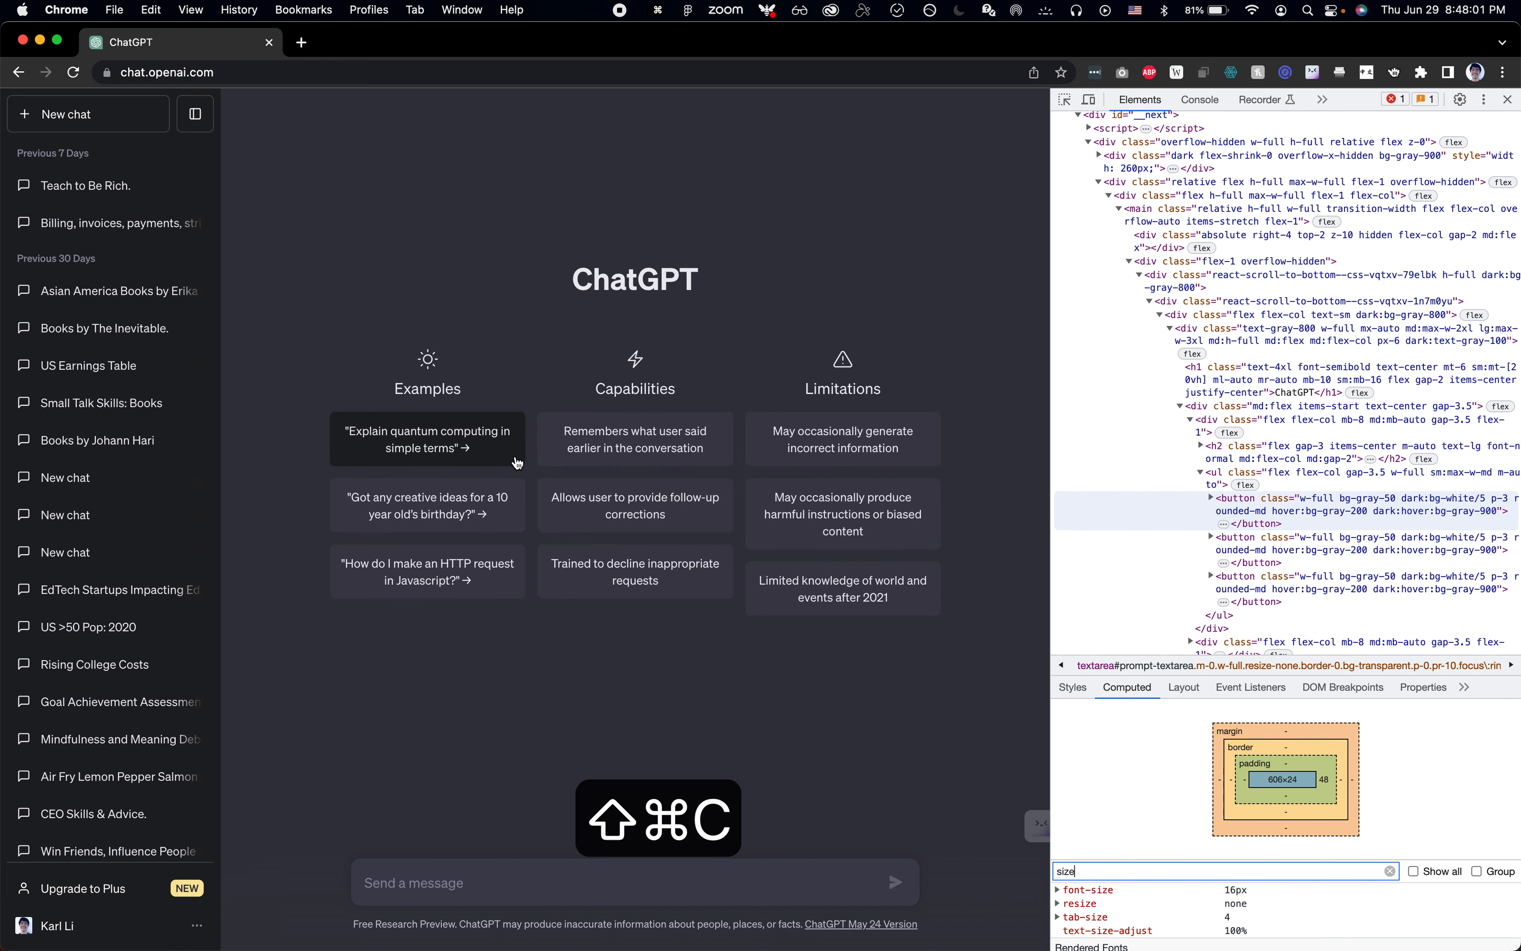
key(shift+super+c)
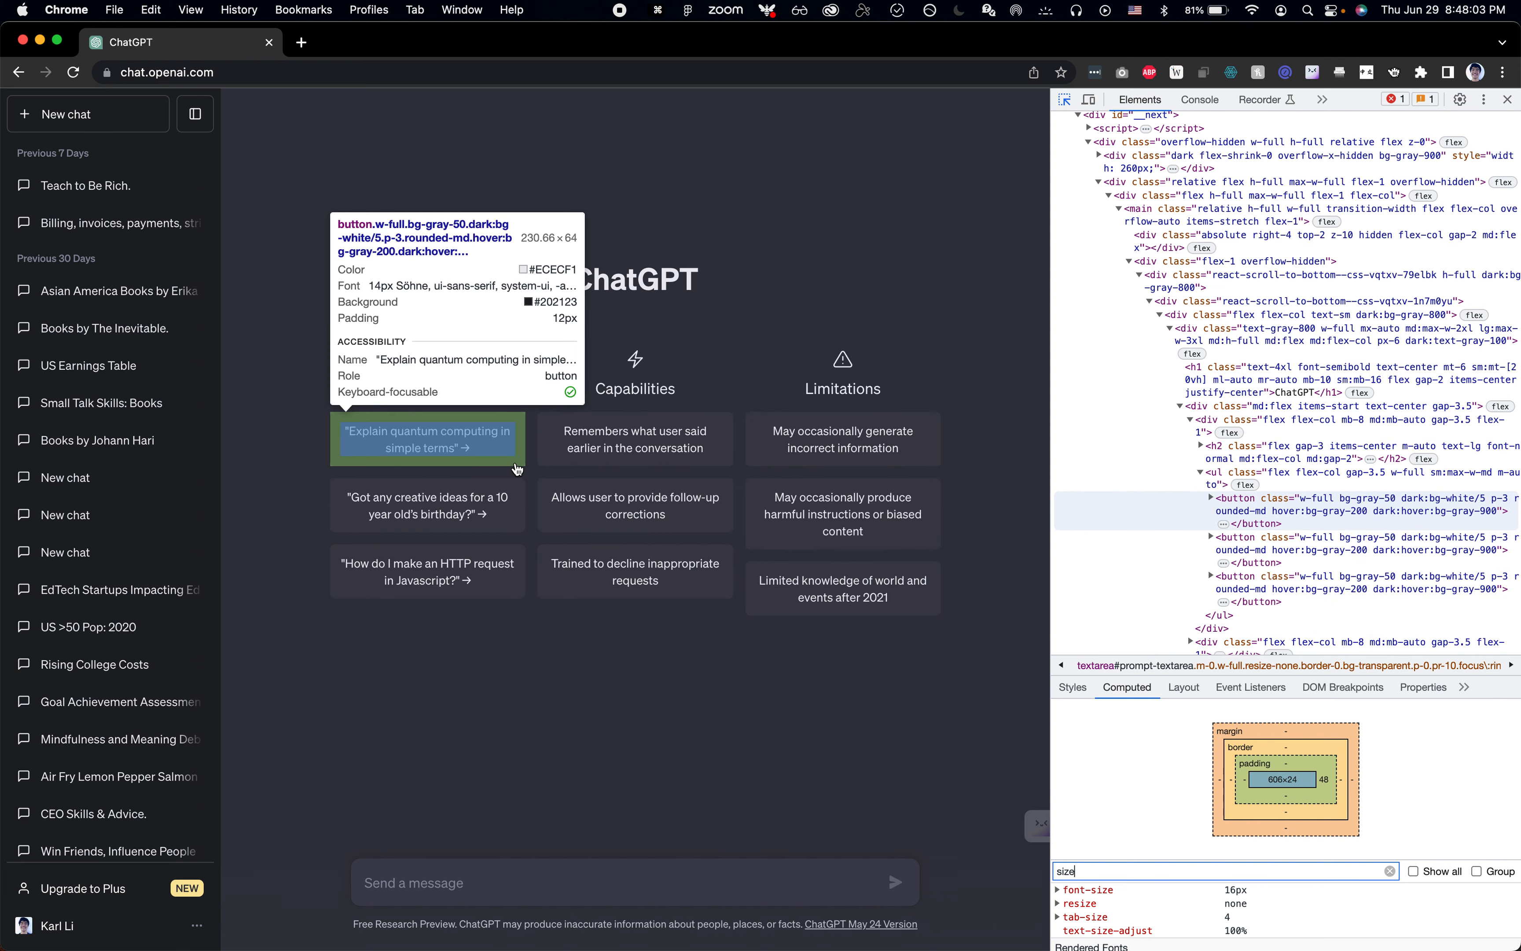
key(super+Tab)
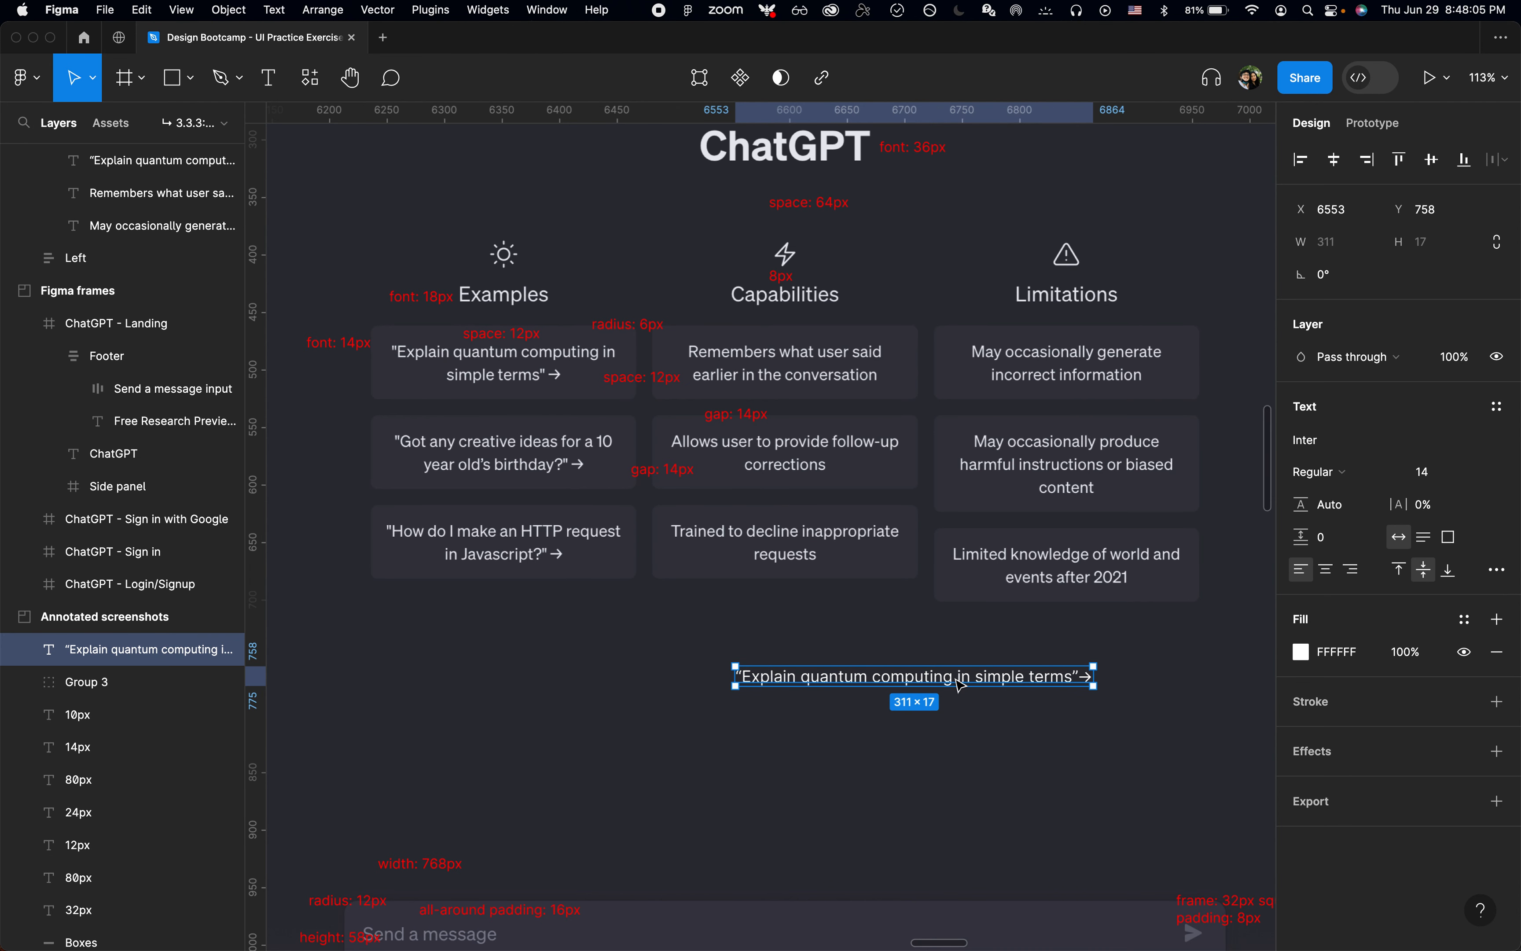
Step: Wrap the "Explain quantum computing in simple terms" text in an auto layout frame with 12 horizontal and vertical padding
scroll(858, 688, down, 3)
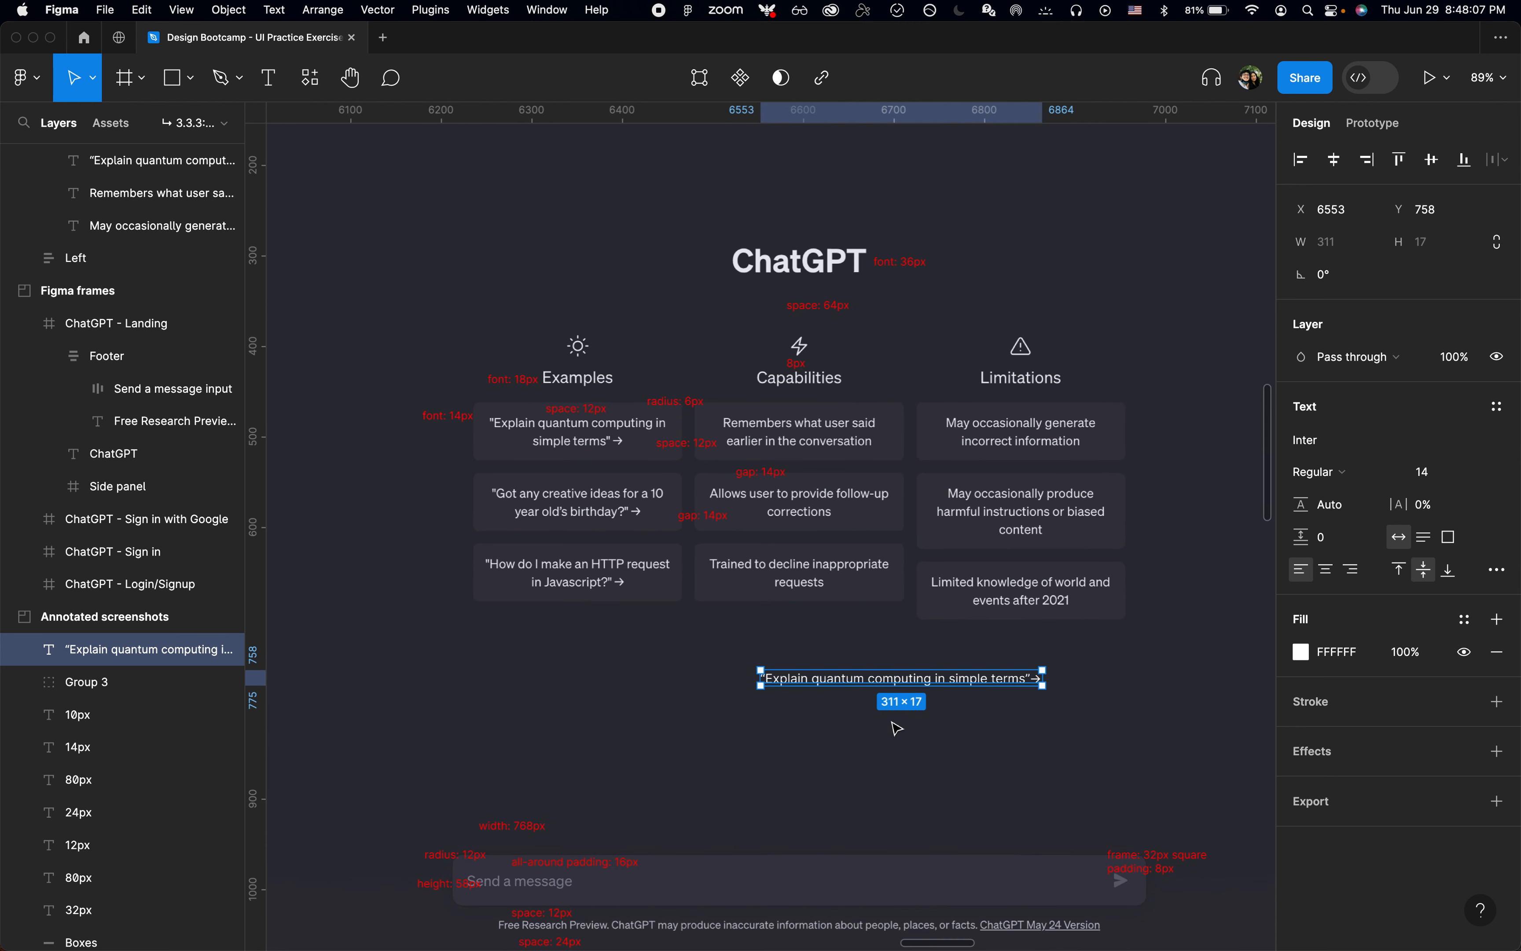
key(shift+a)
scroll(906, 755, up, 1)
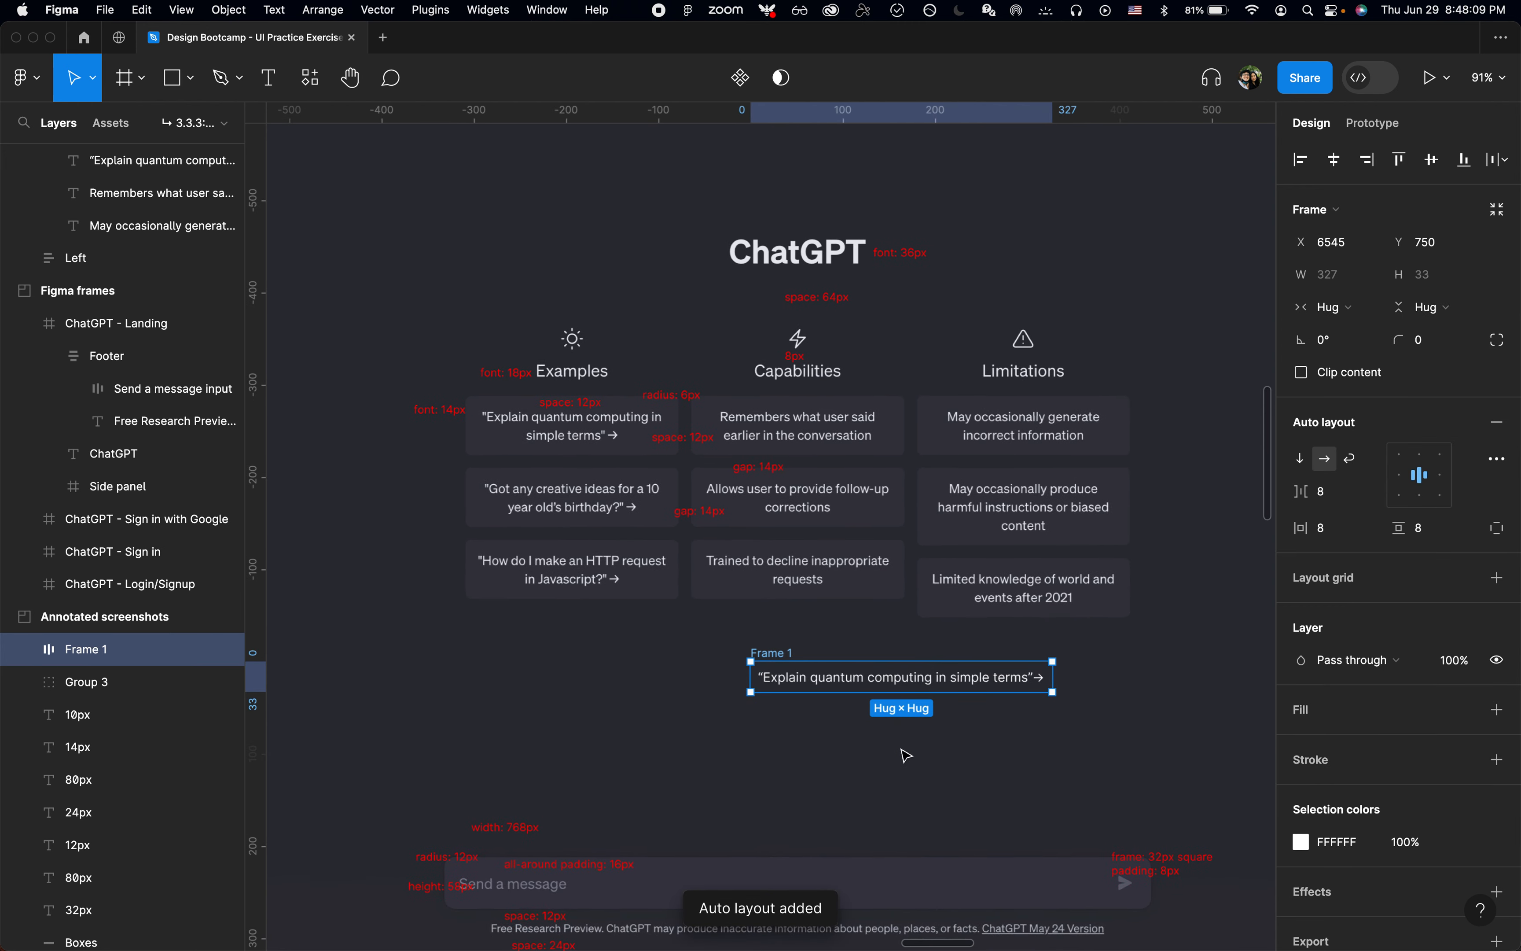
scroll(920, 749, up, 2)
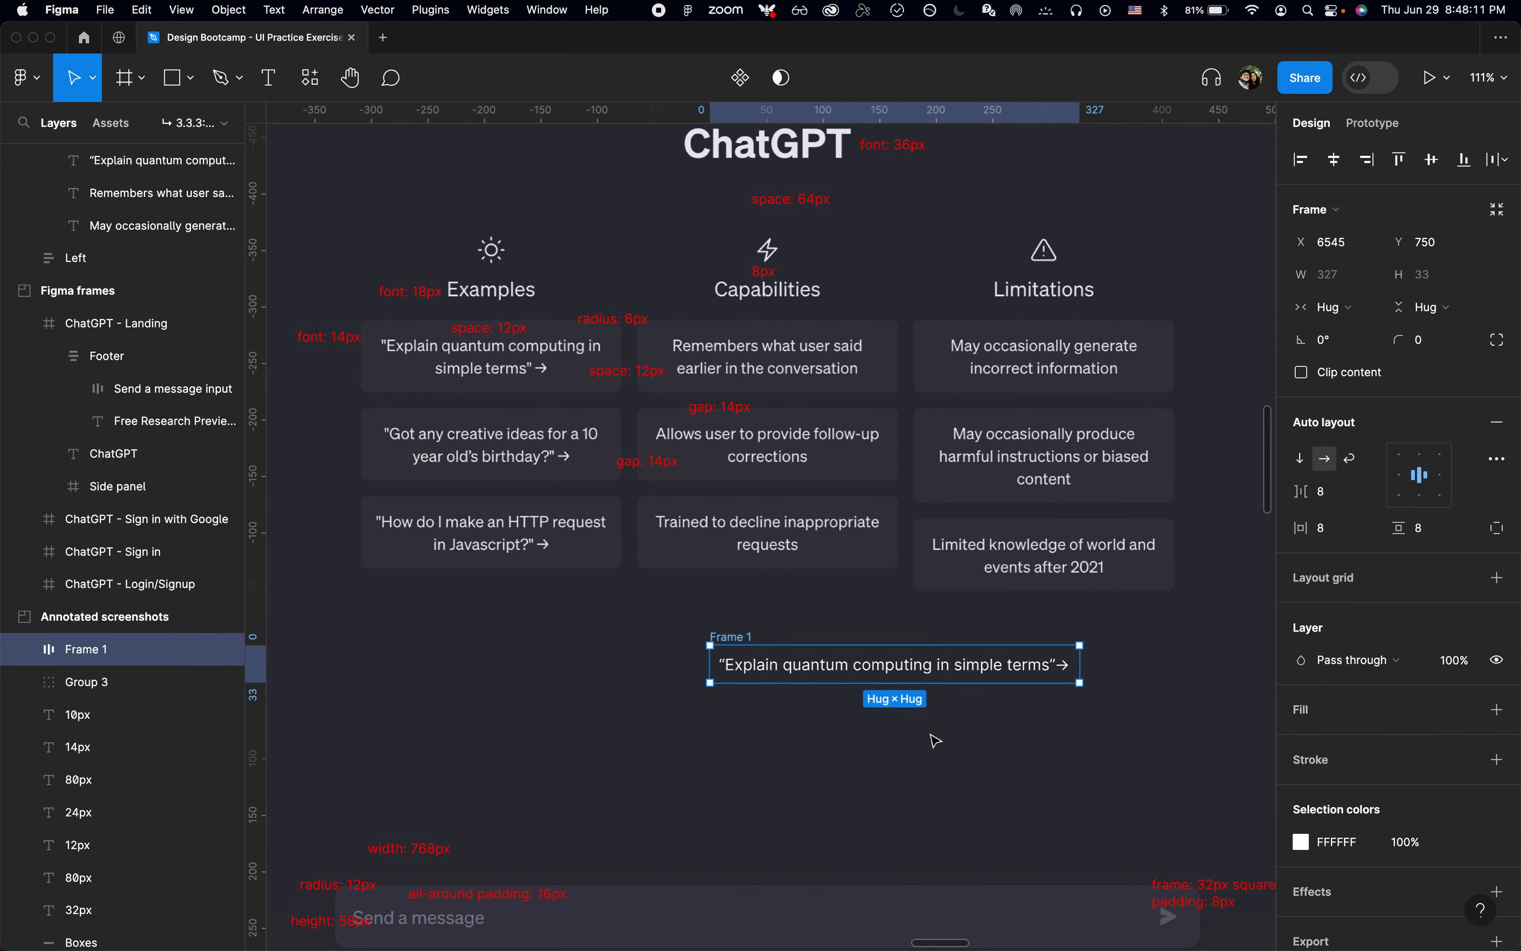
click(1356, 537)
text(12)
key(Return)
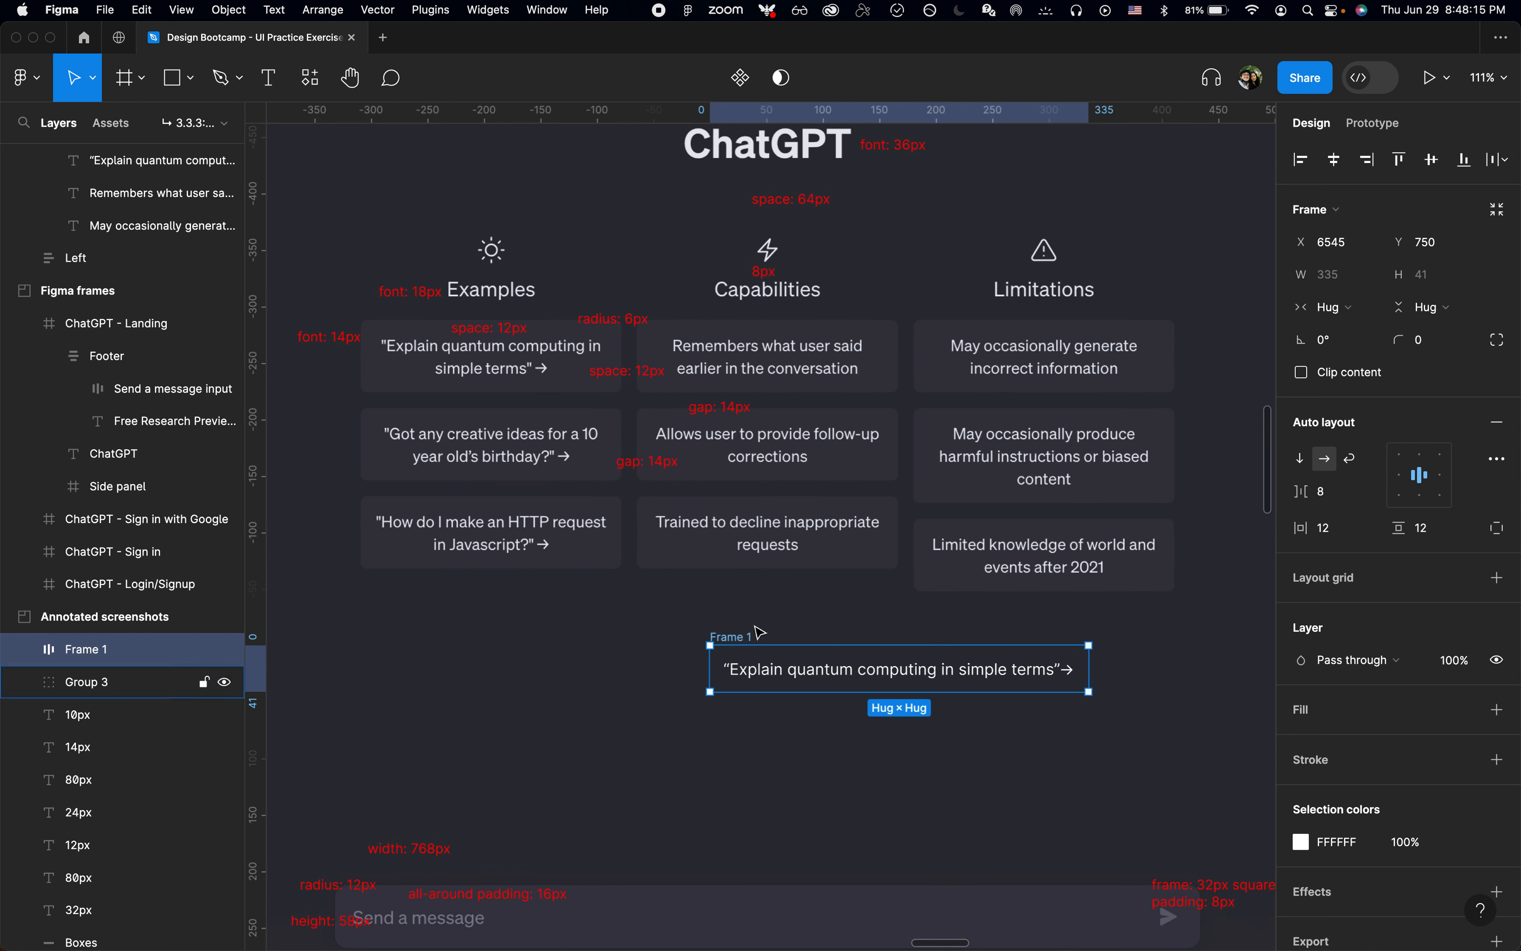
Step: Check the inspected card's width in Chrome again and give the auto layout frame in Figma a fixed width of 230
key(super+Tab)
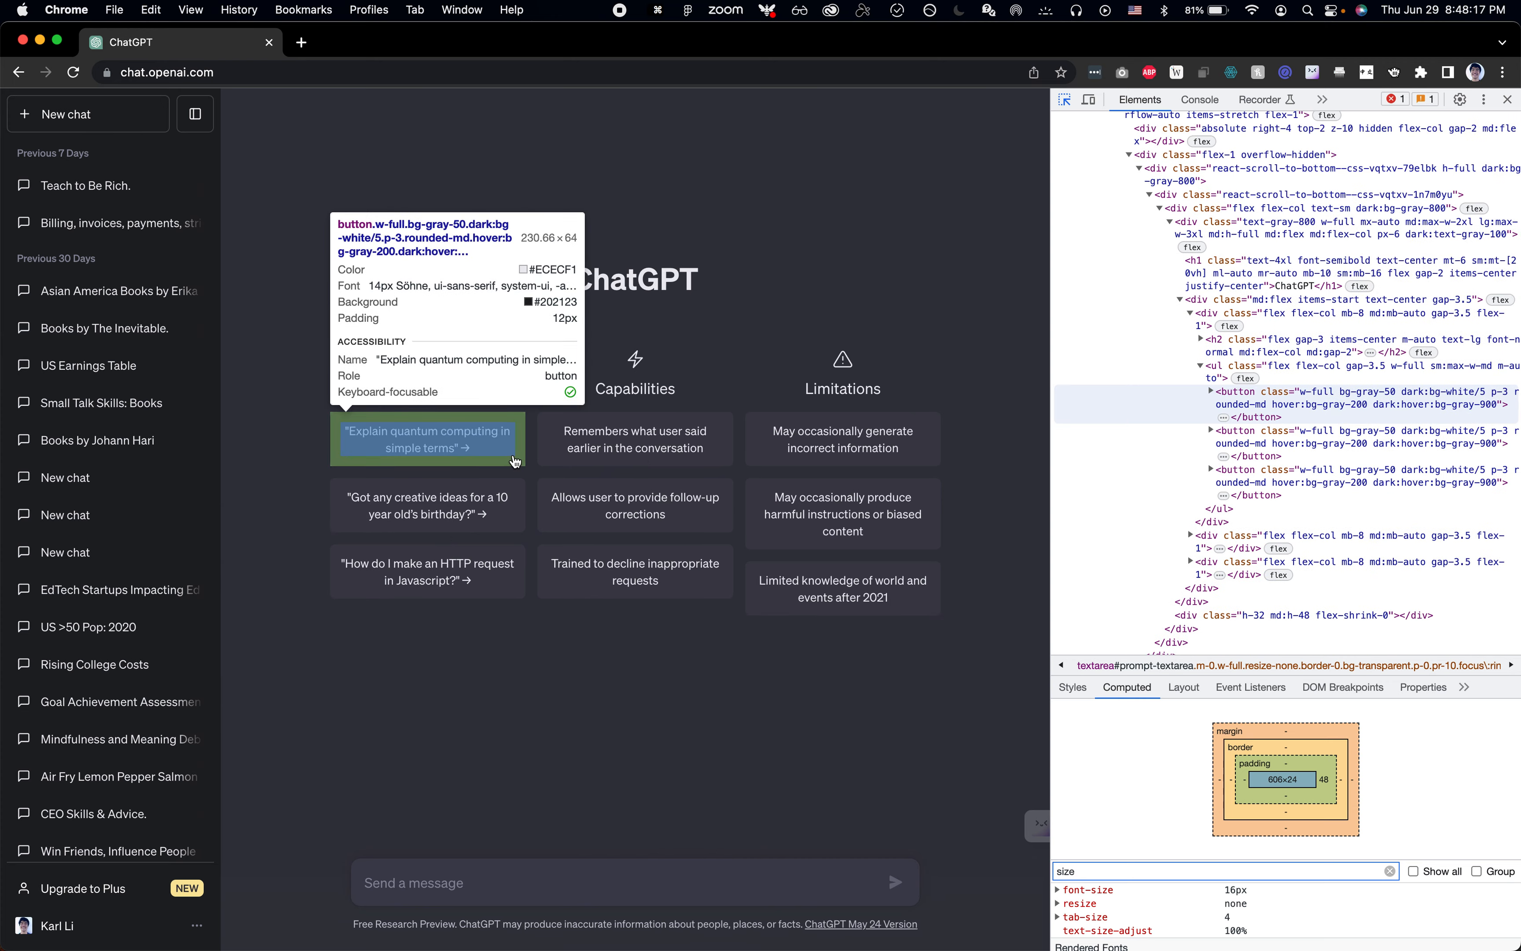
key(super+Tab)
click(1345, 302)
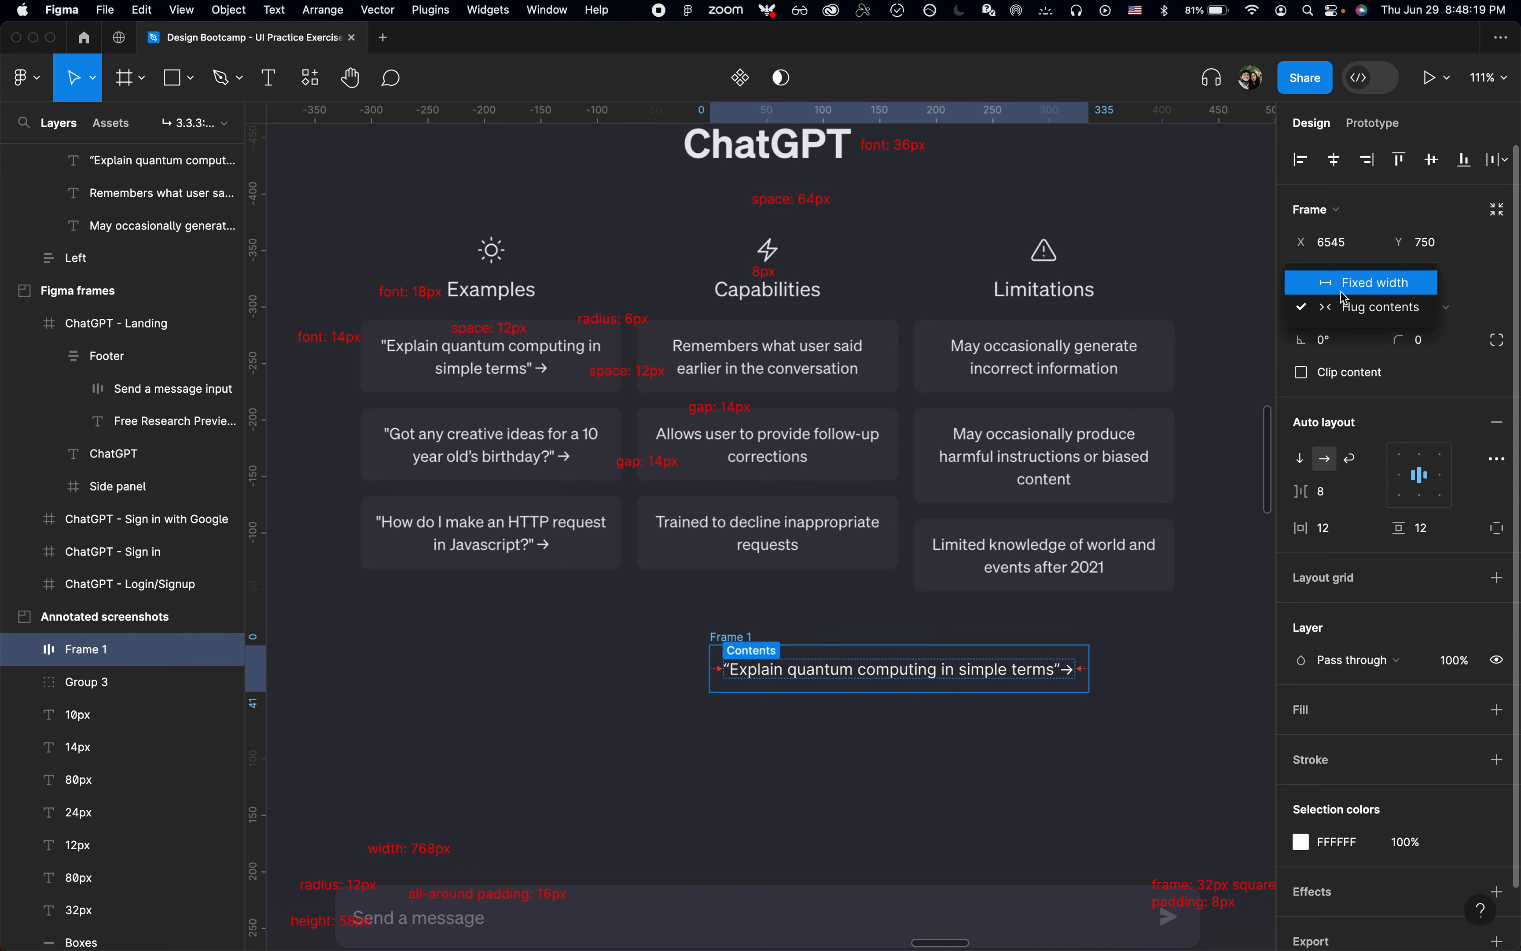
click(1346, 296)
click(1333, 275)
text(230)
key(Return)
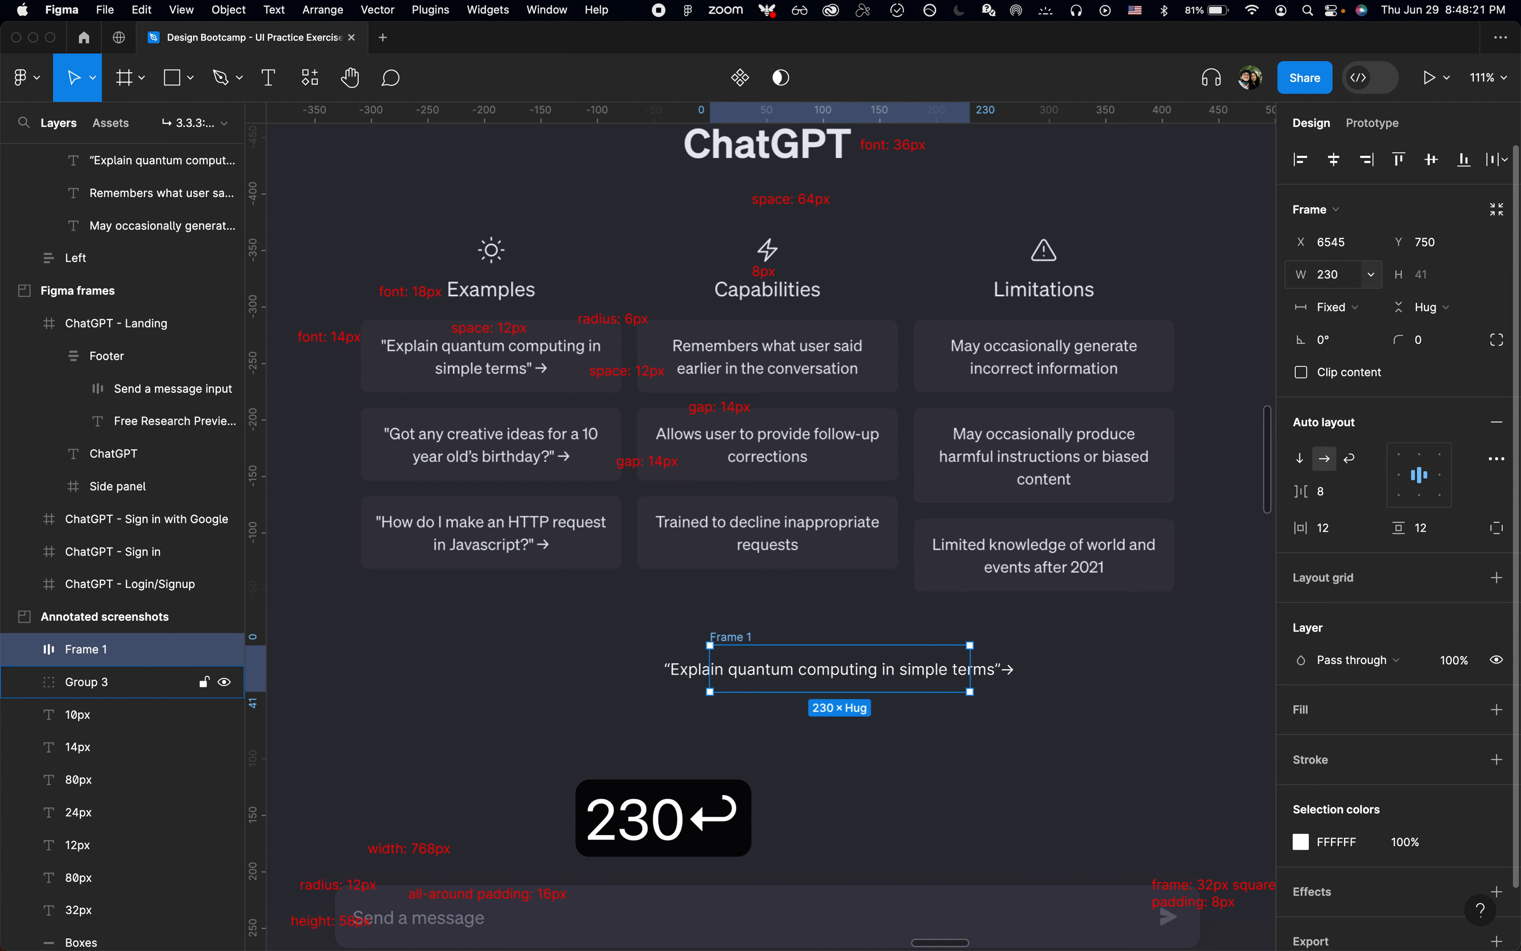
Step: Make the text inside the frame fill the container's width and center-align it
scroll(817, 679, up, 5)
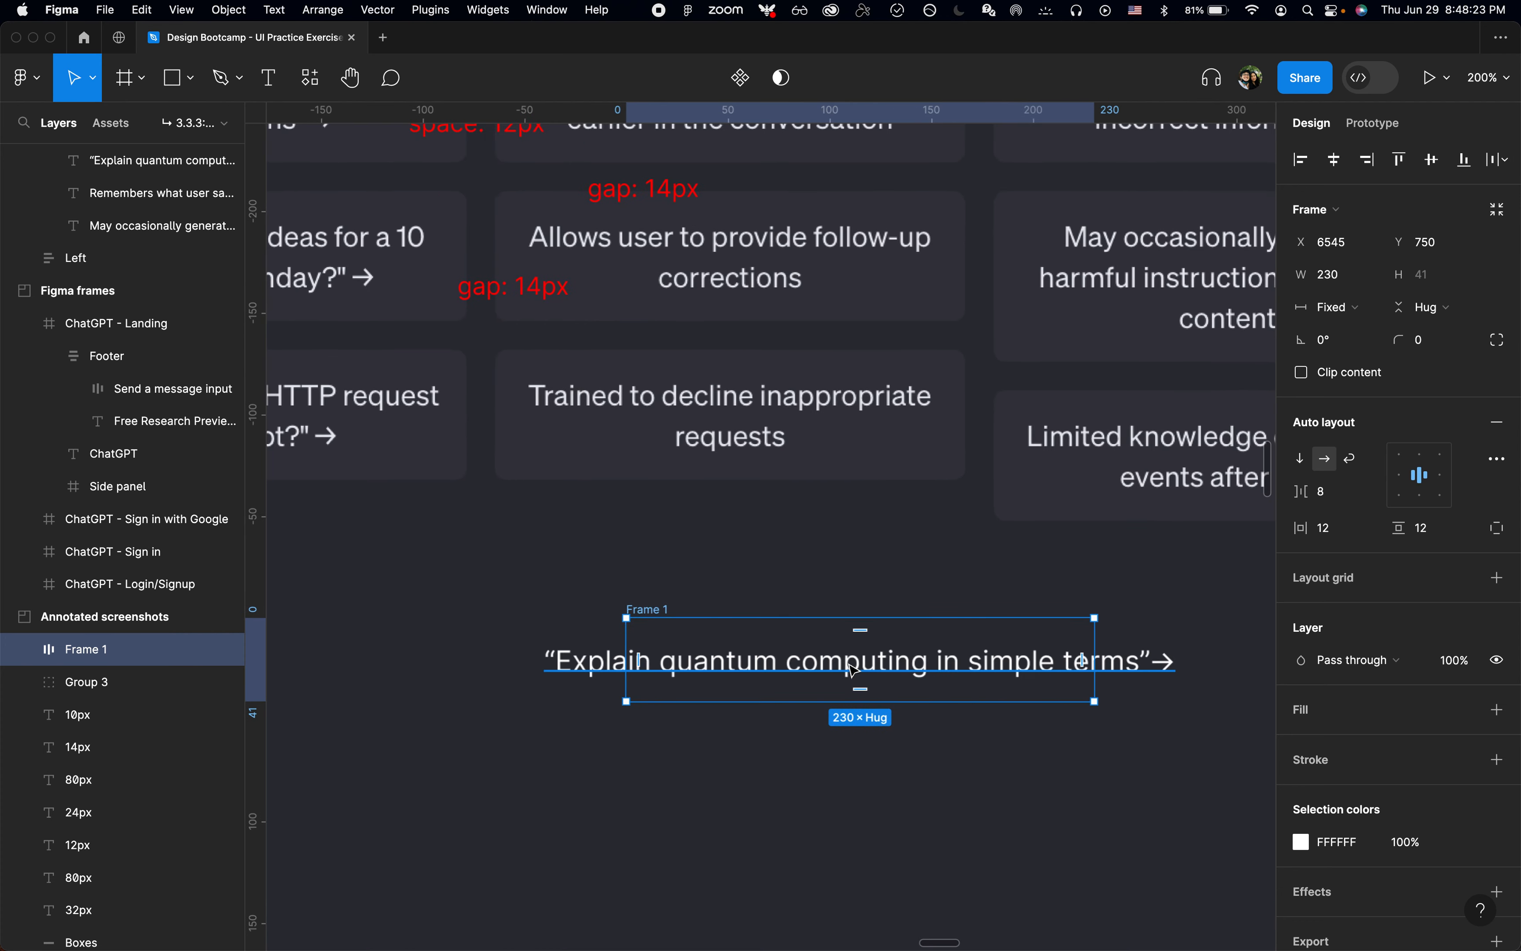
double_click(853, 670)
scroll(701, 698, down, 3)
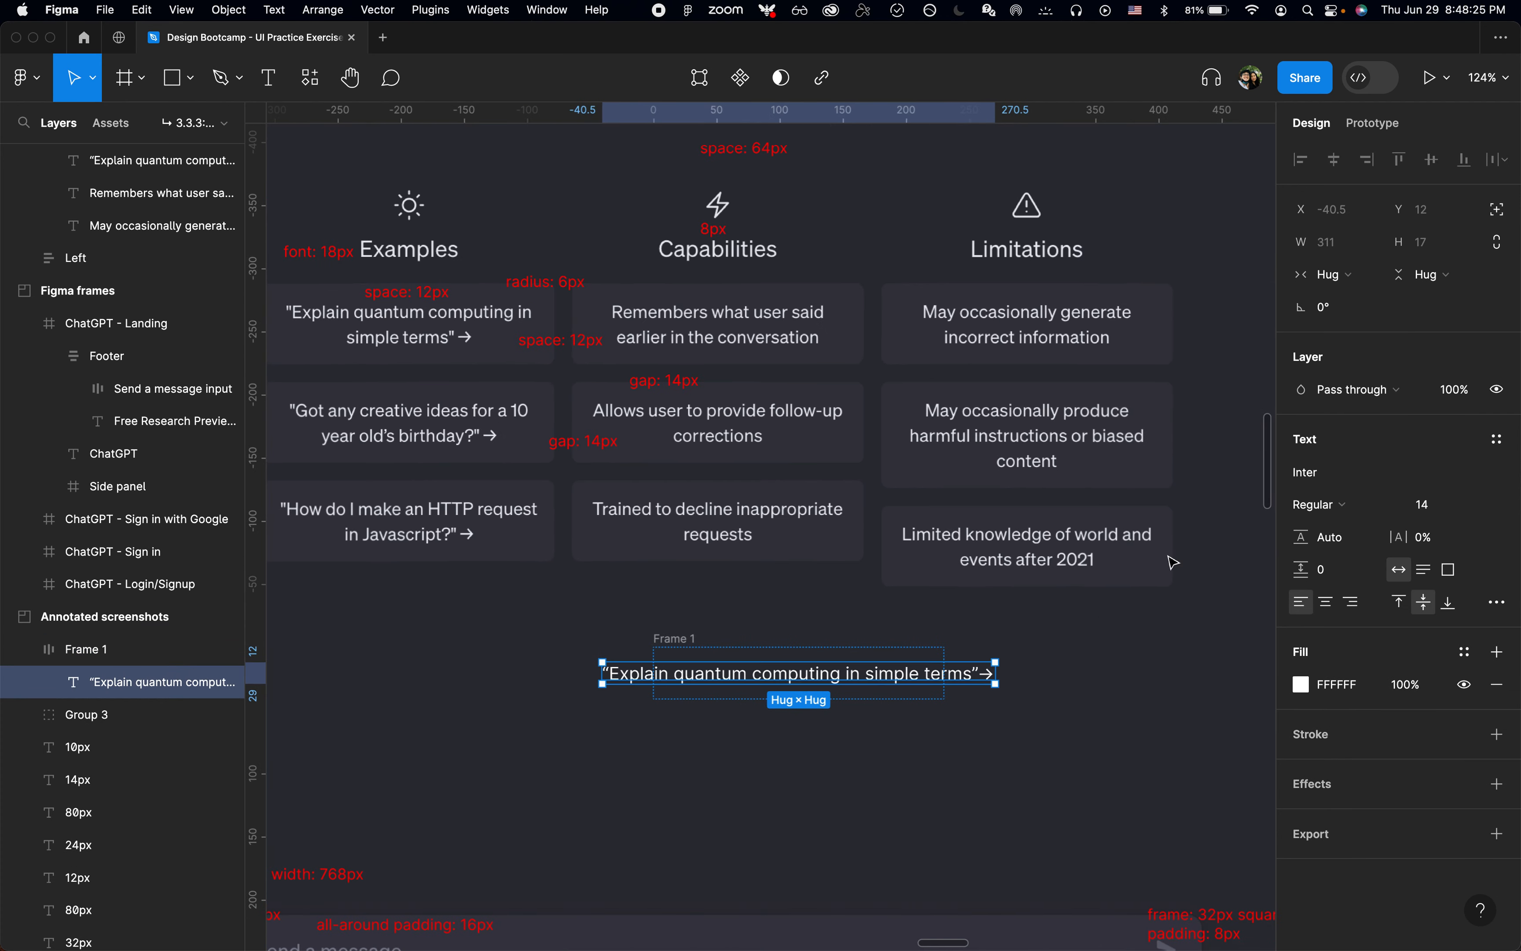
click(1337, 281)
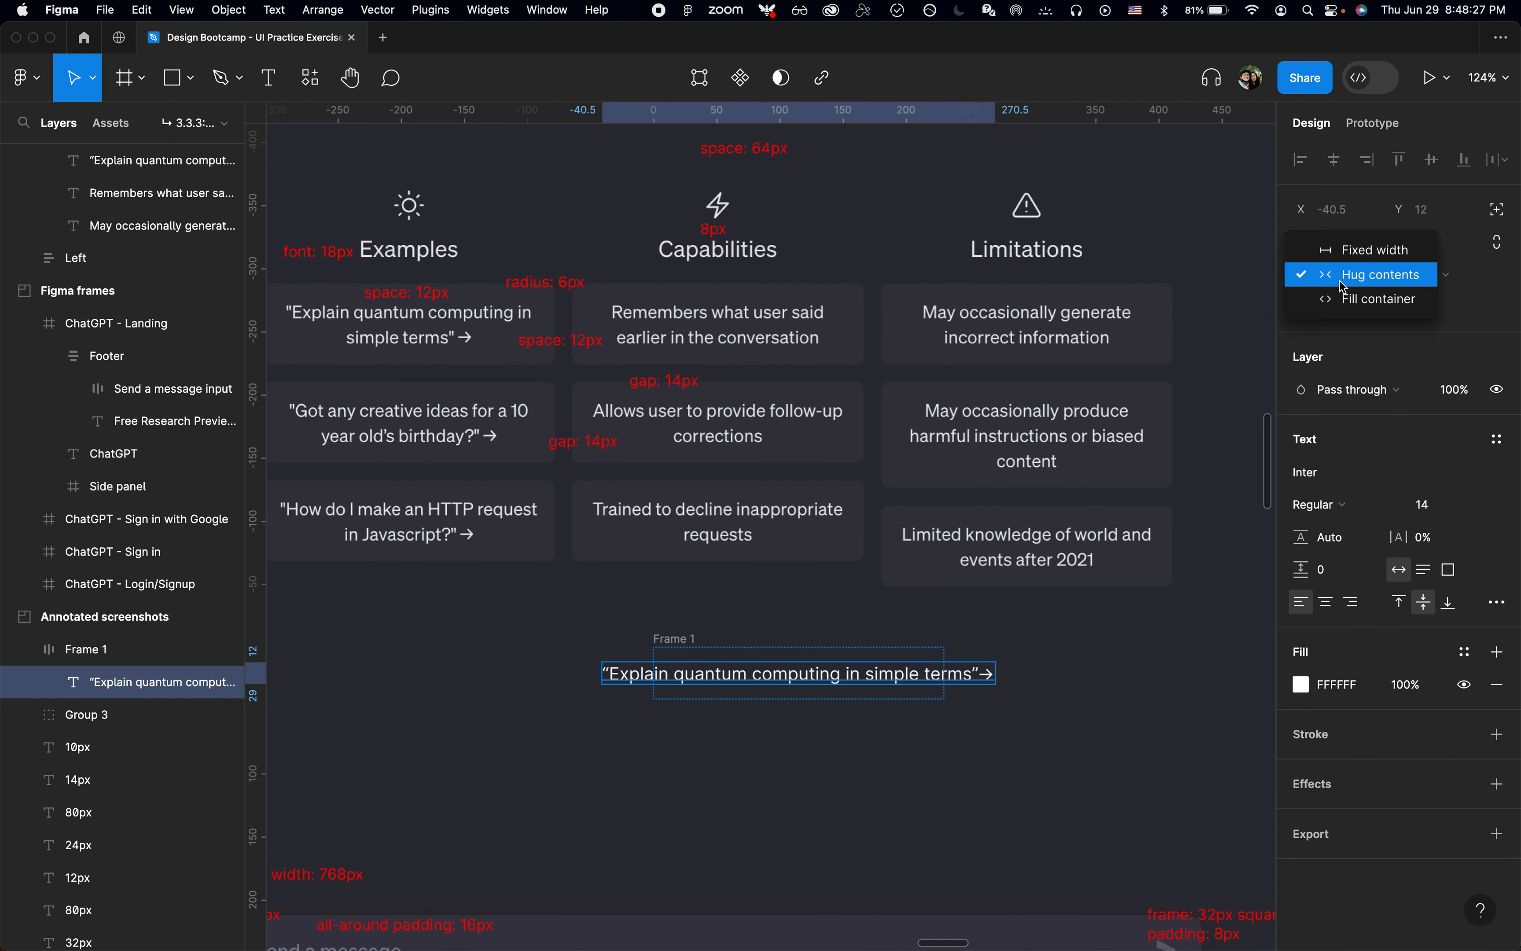
click(1346, 299)
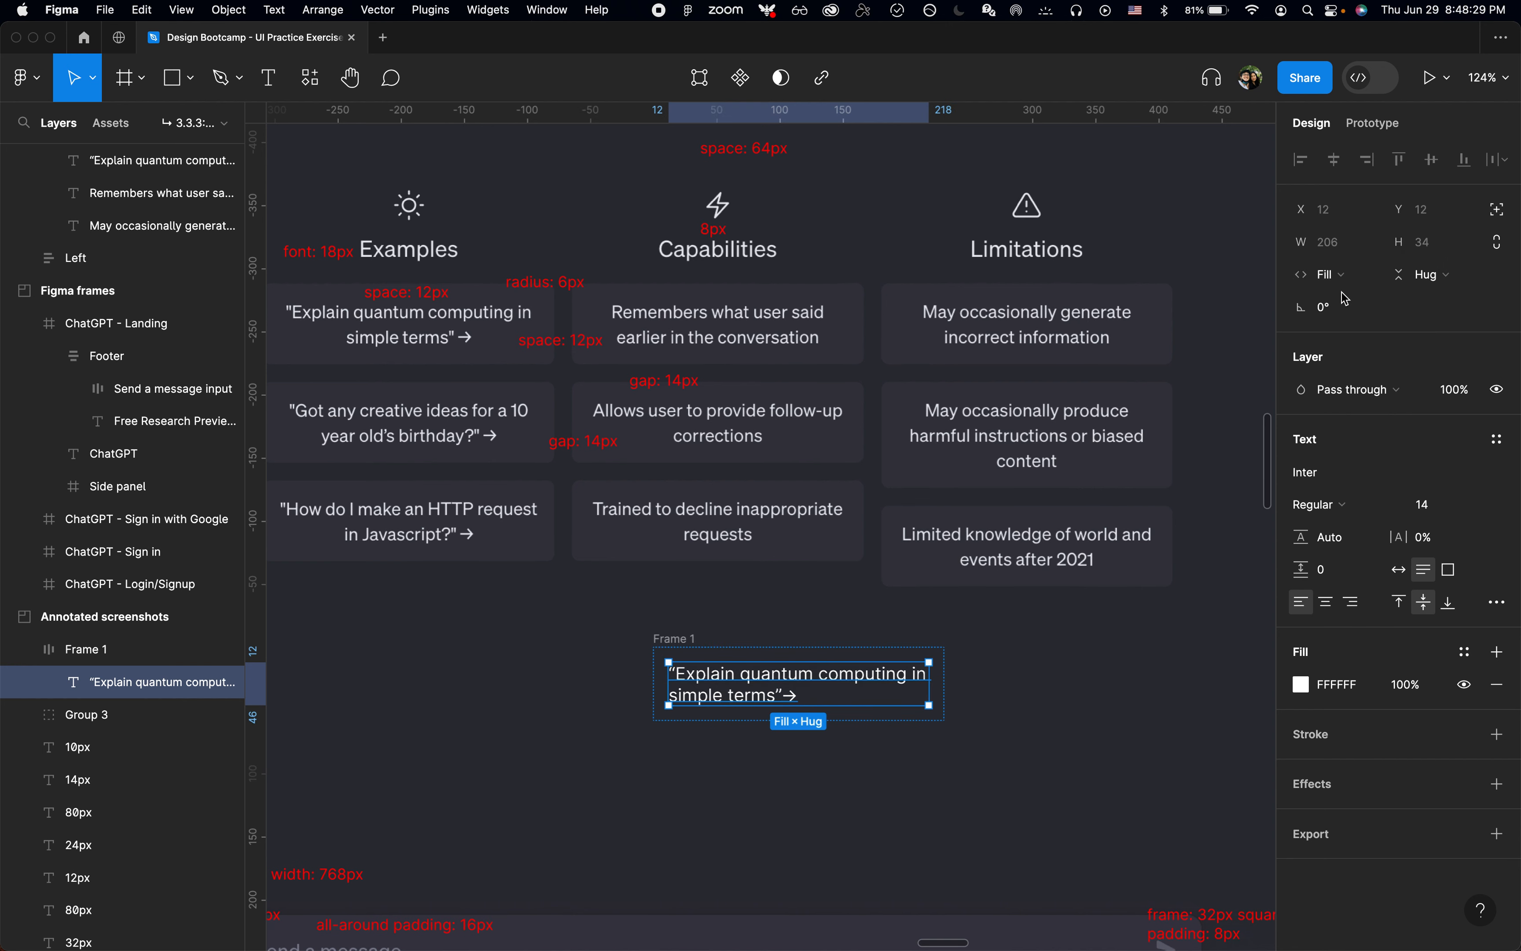
click(682, 638)
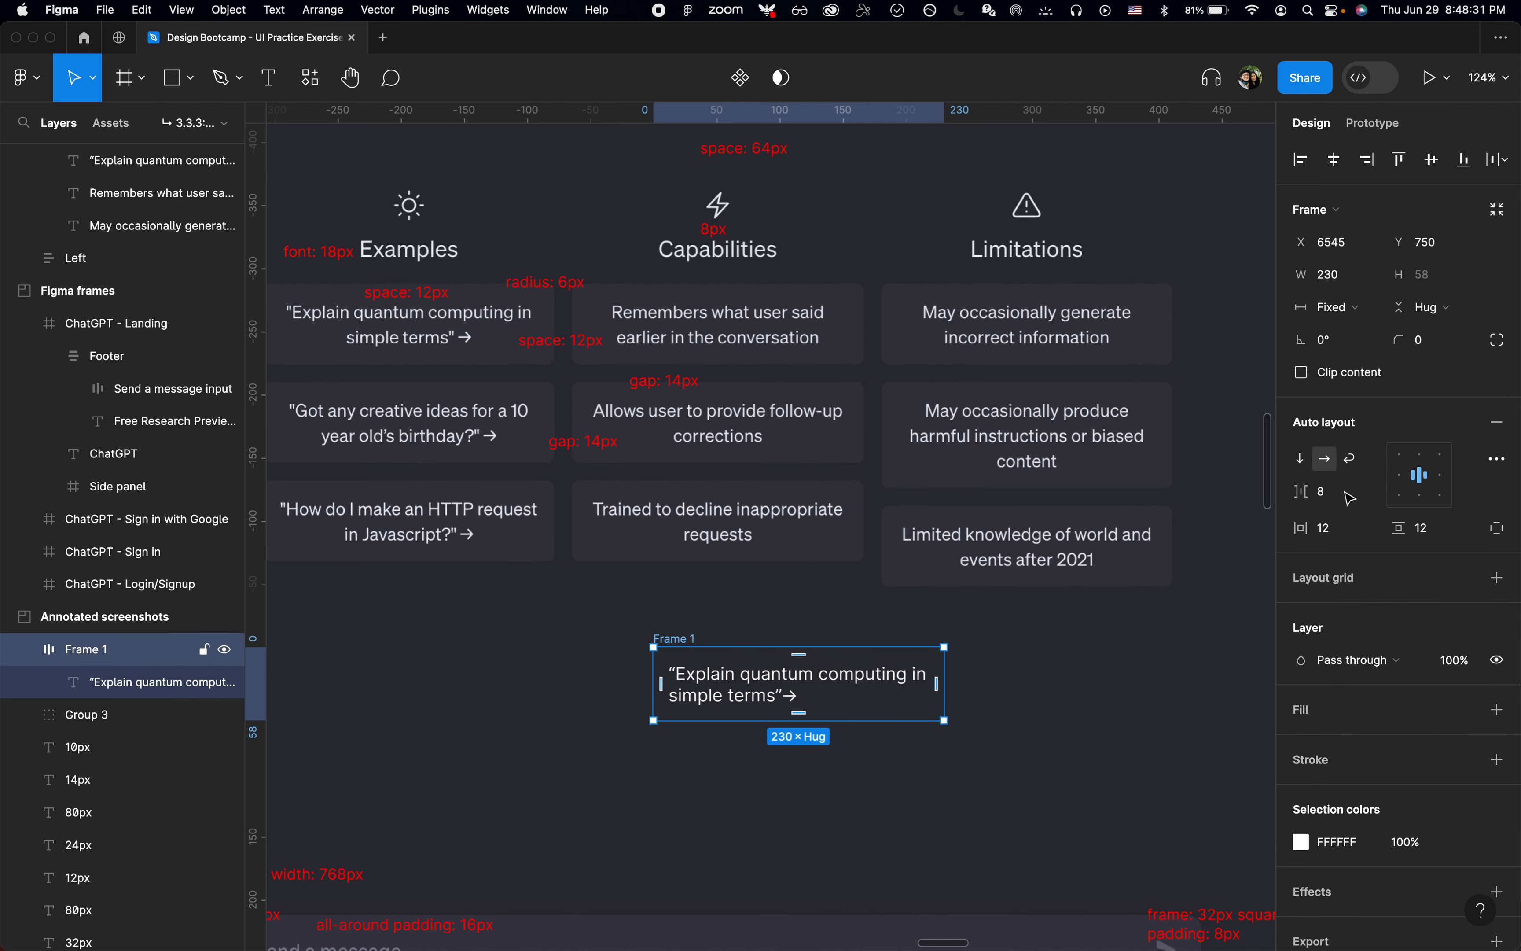
click(837, 696)
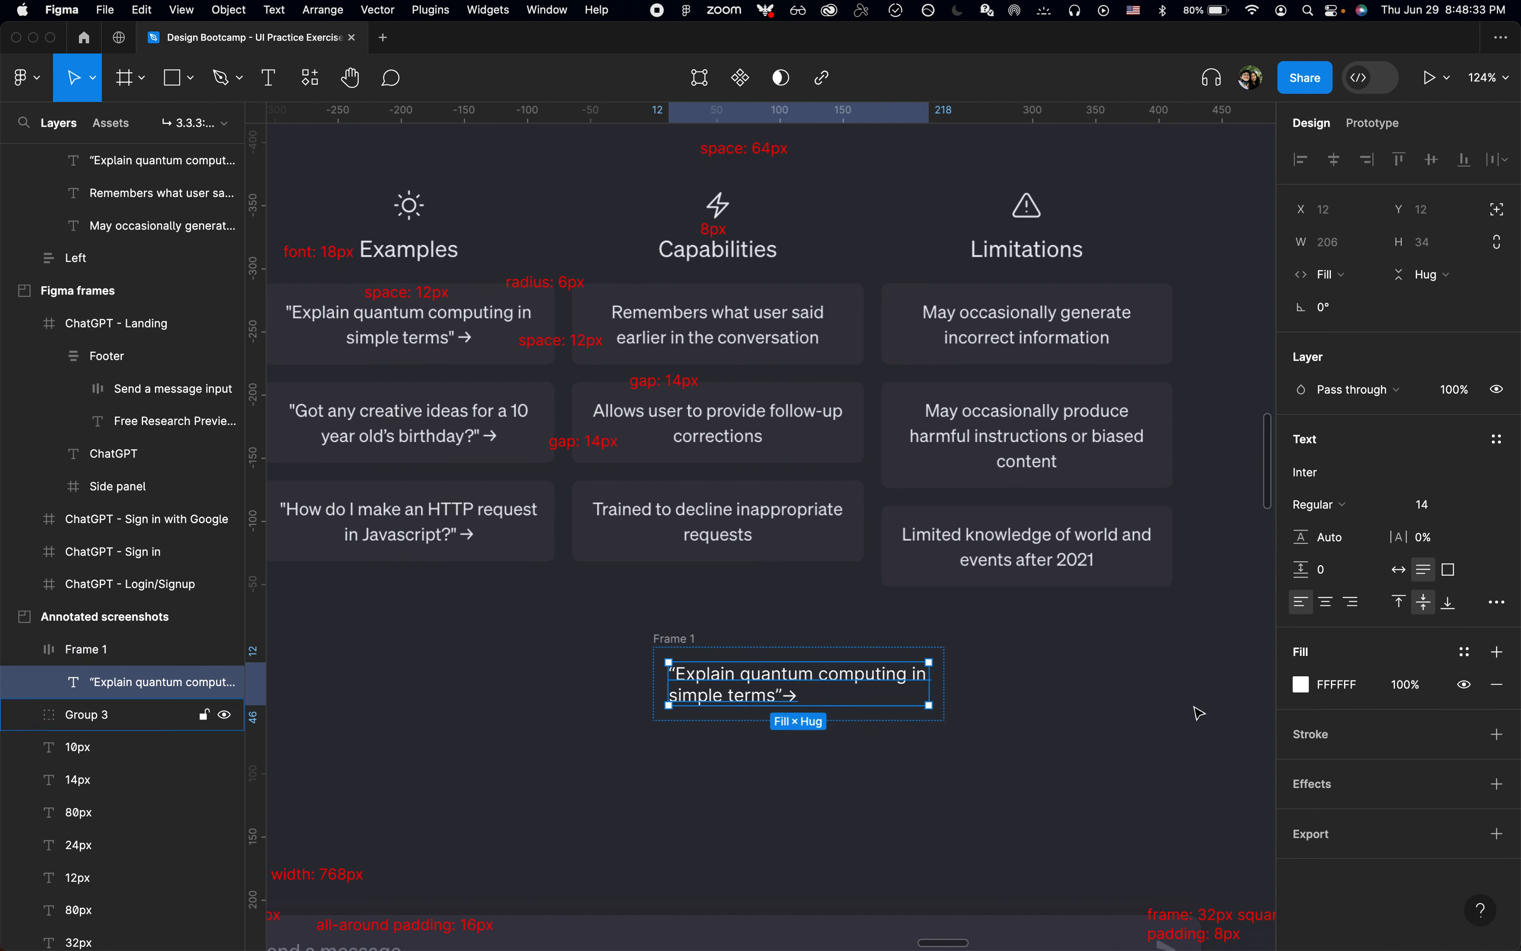
click(1328, 607)
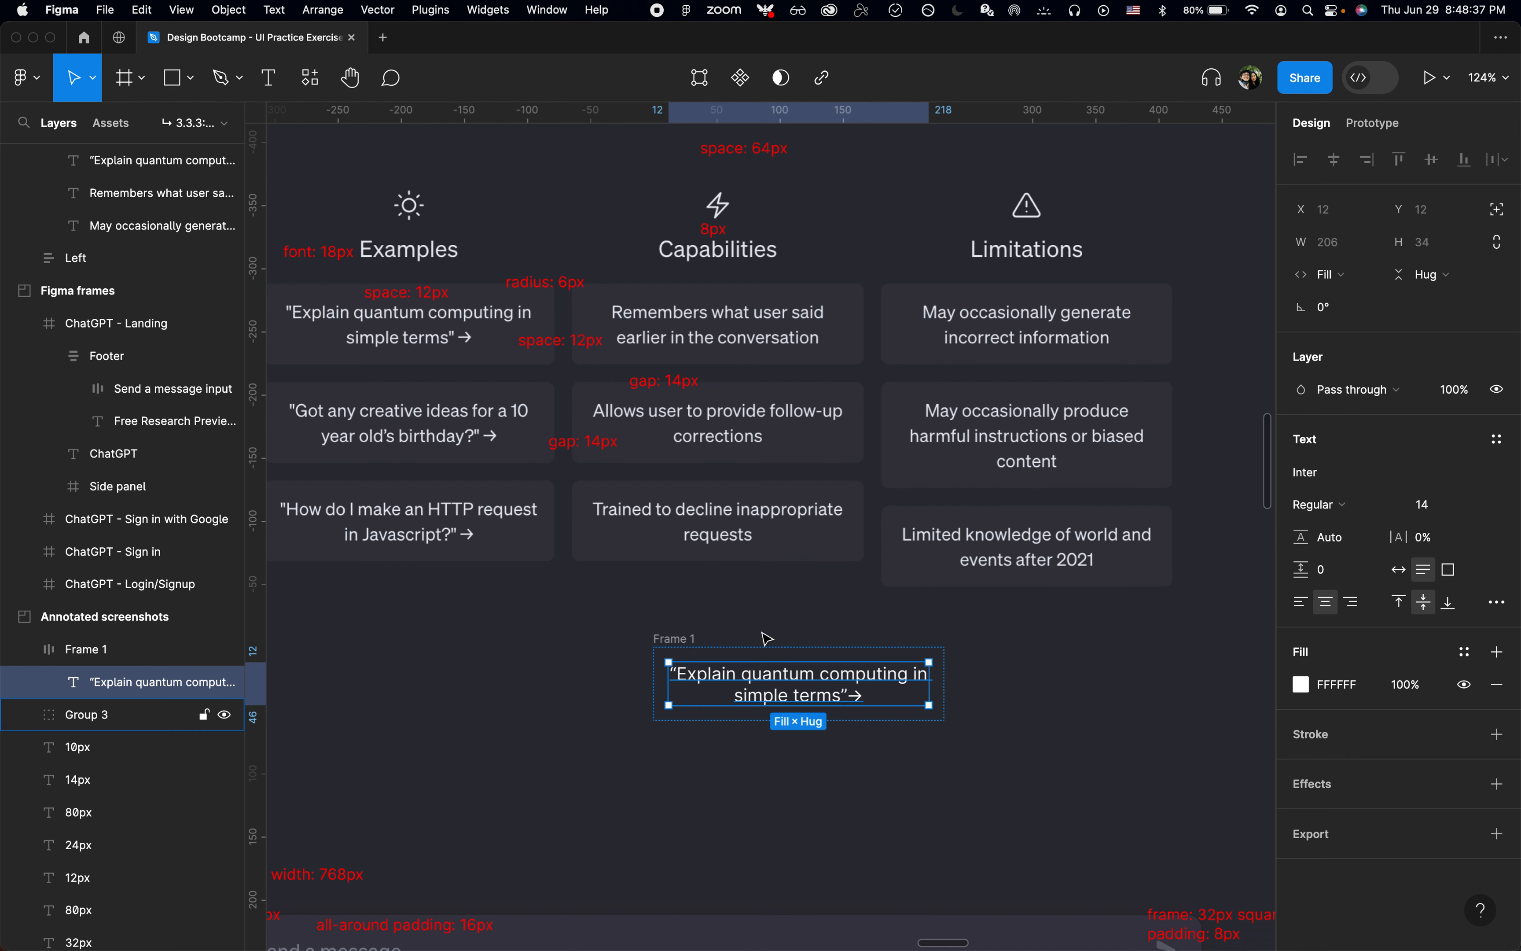
Step: Apply the Medium Gray color style as the frame's fill and set its corner radius to 6
click(667, 637)
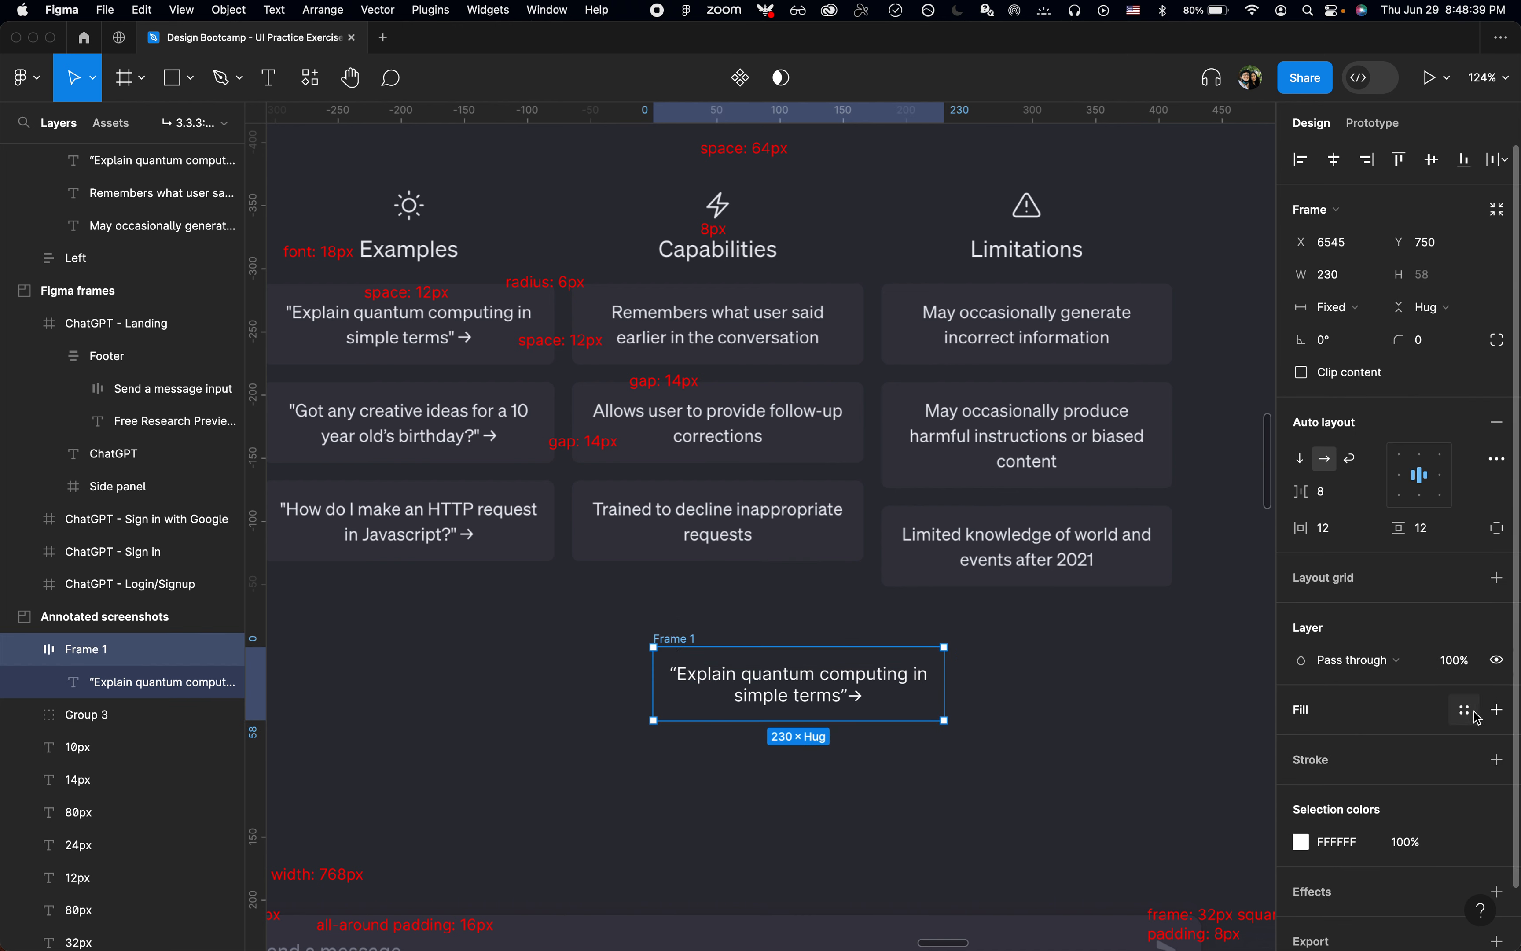
click(1474, 713)
click(1183, 861)
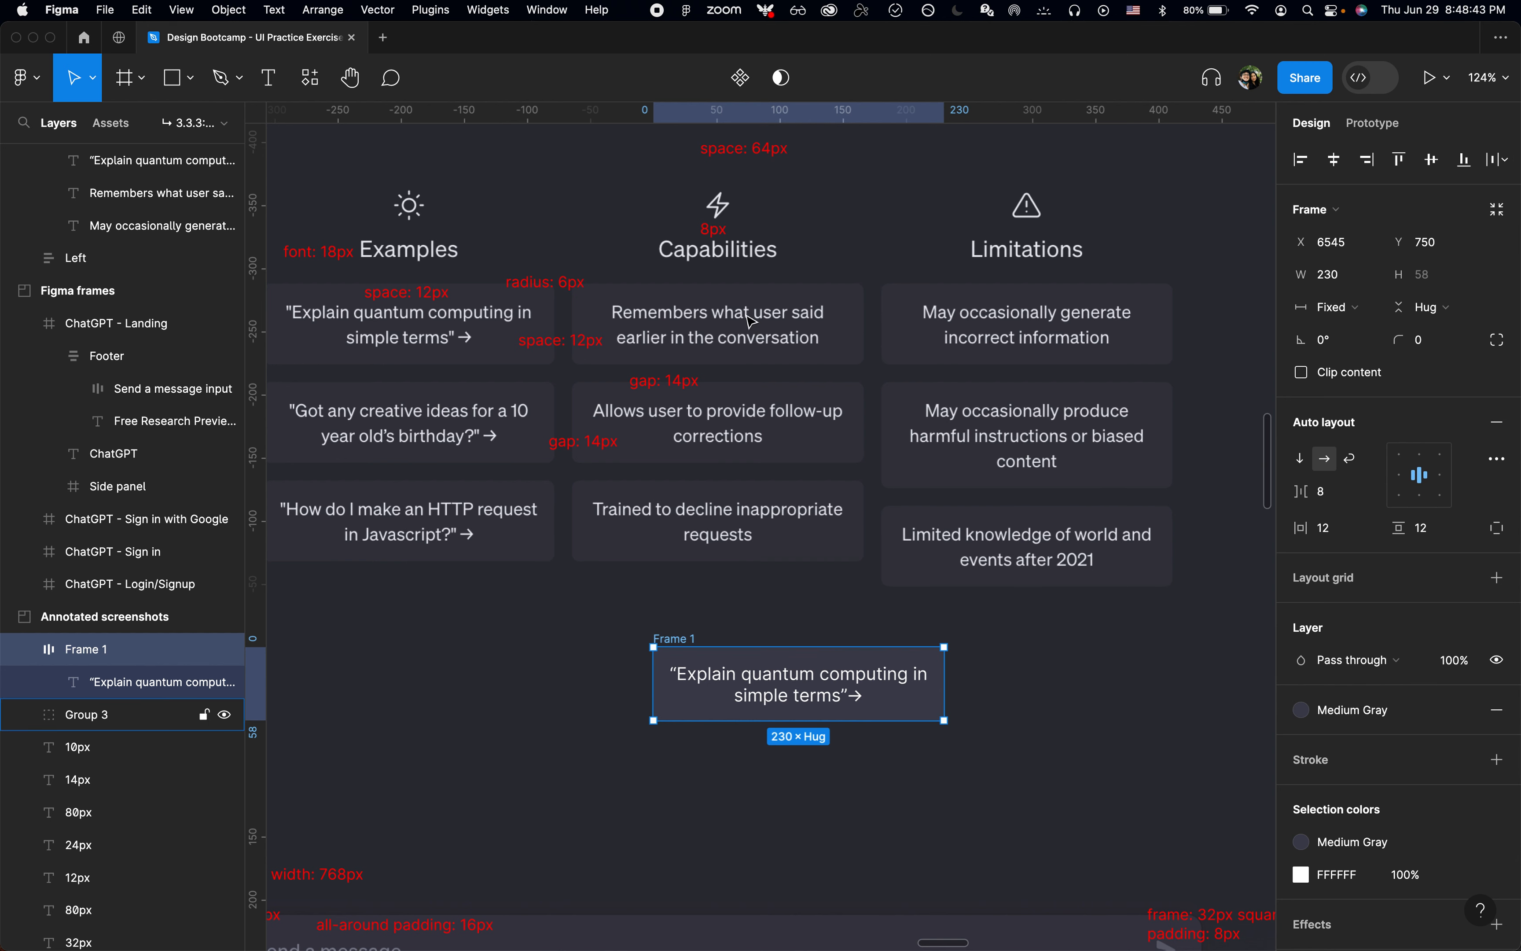
scroll(1006, 666, left, 2)
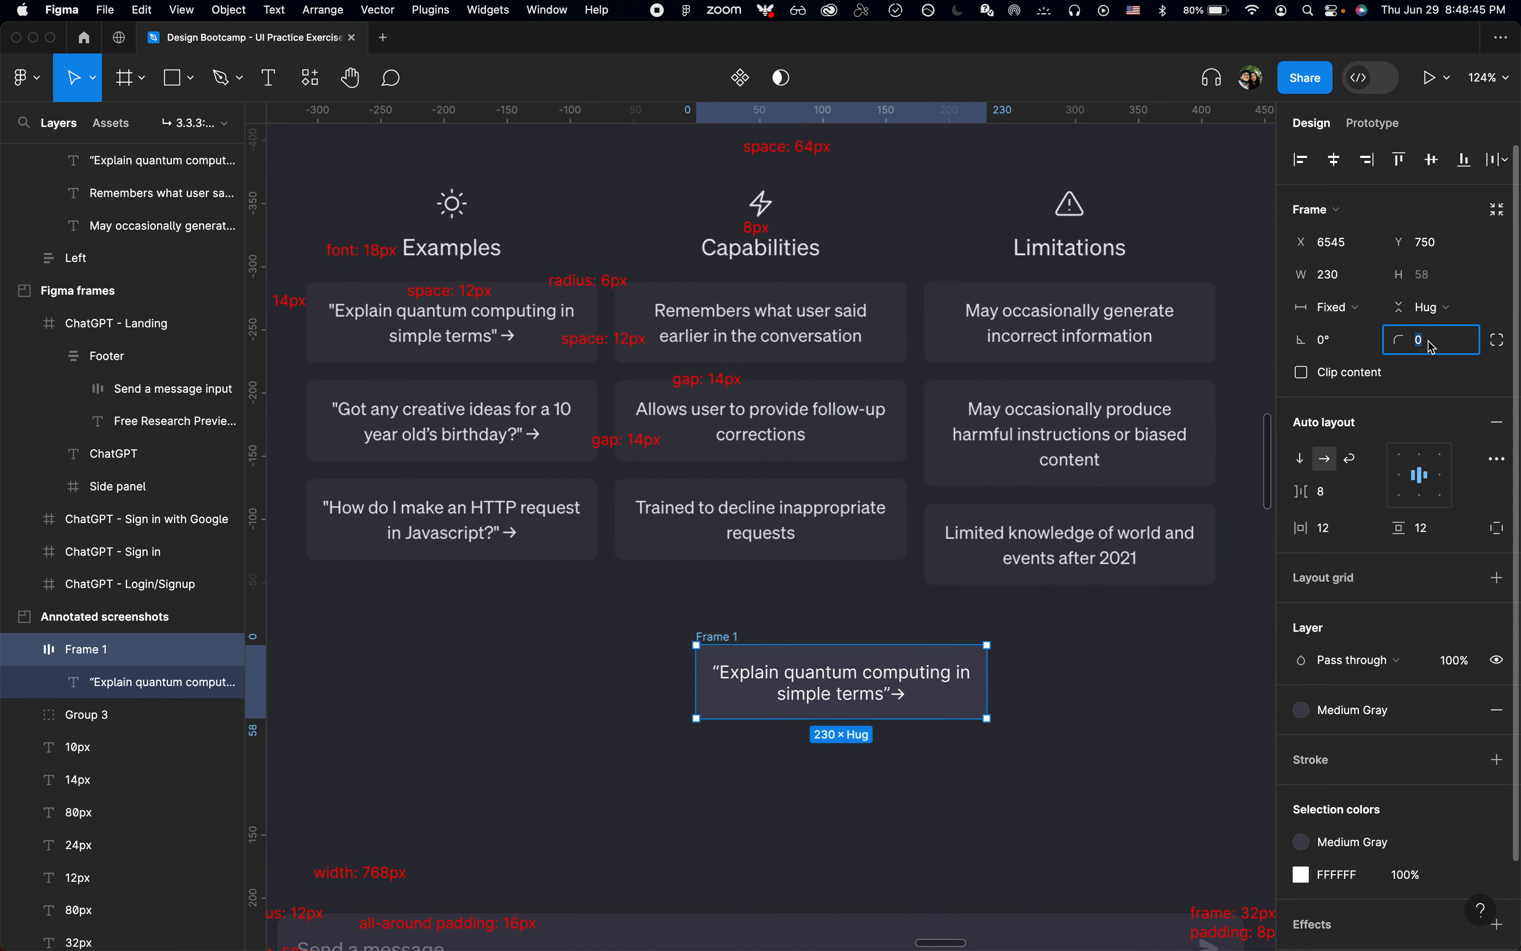
text(6)
key(Return)
Step: Rename the frame as Card
key(super+r)
text(Card)
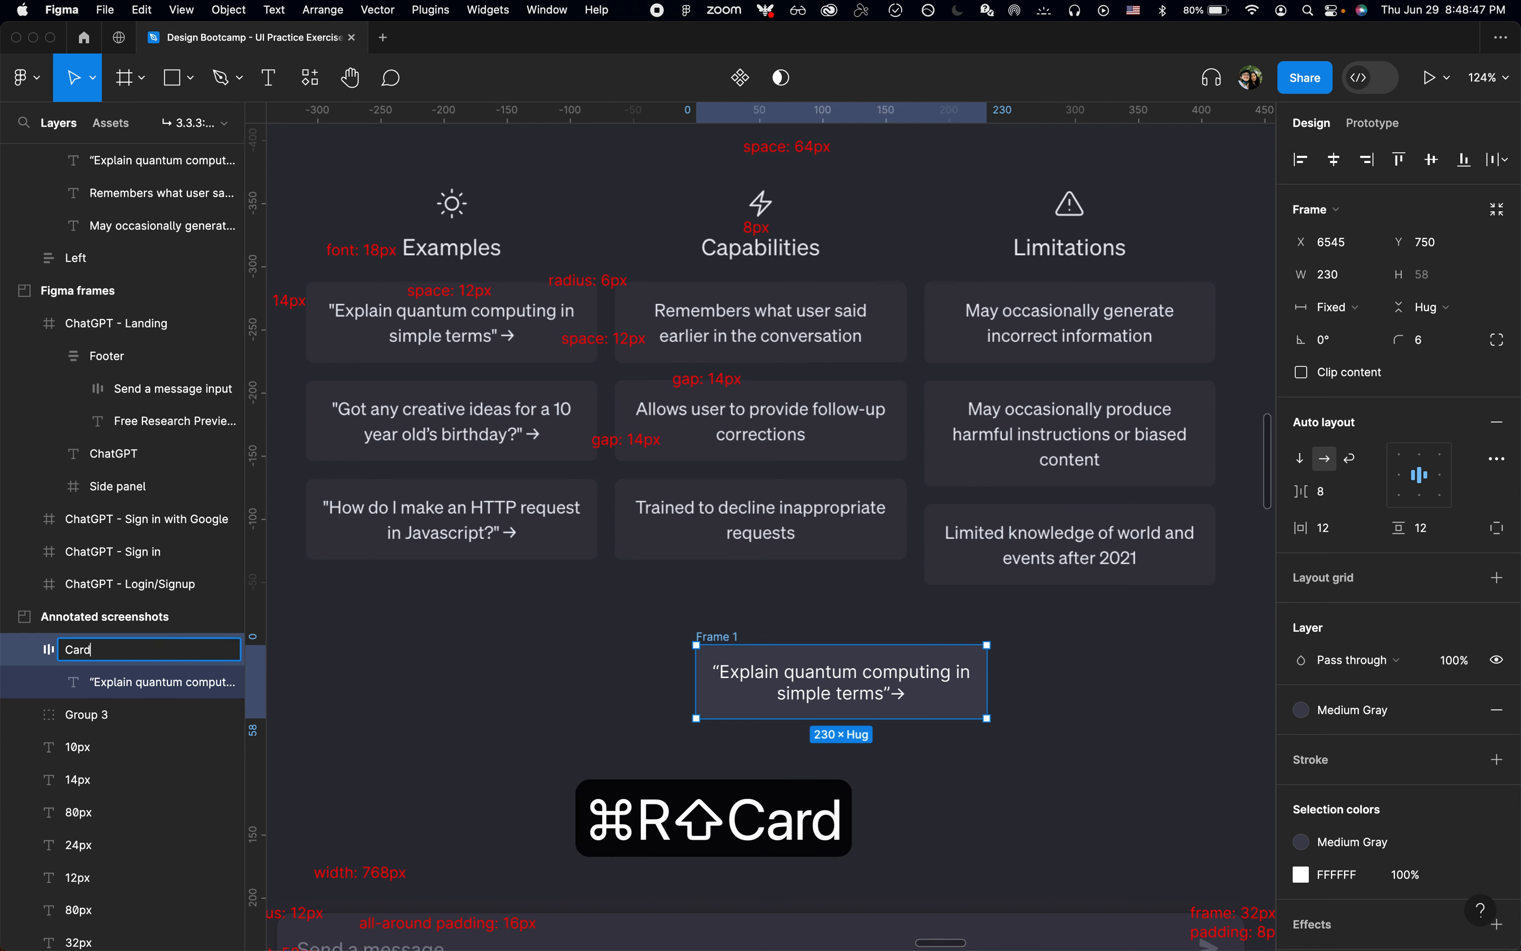
key(Return)
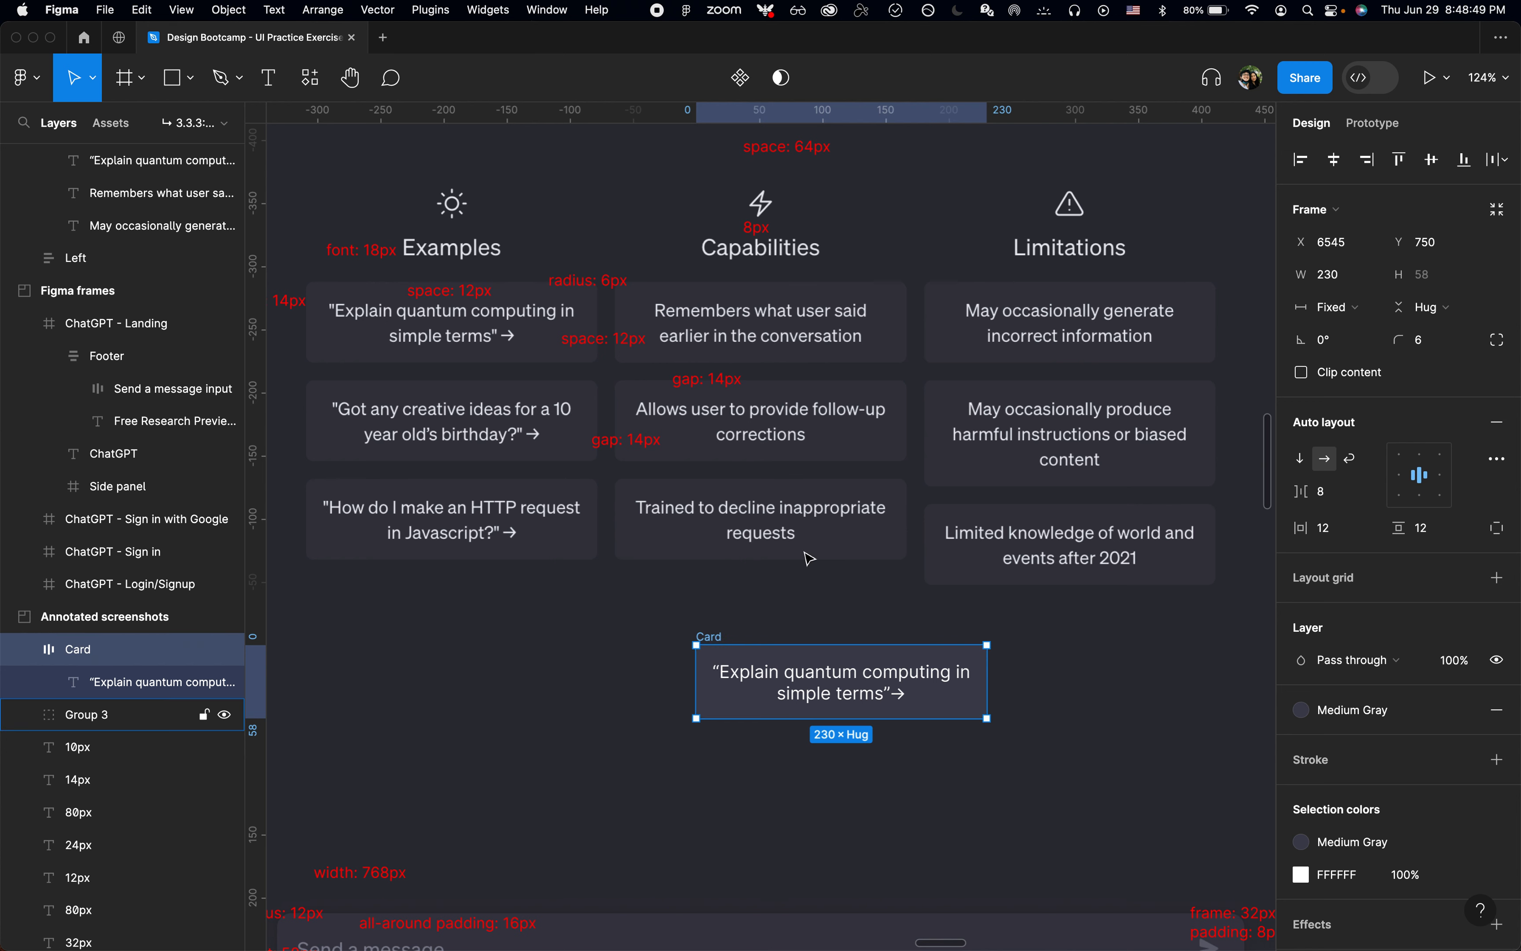
Step: Set the line height of the text inside the card to 20
scroll(718, 643, down, 2)
scroll(718, 643, left, 2)
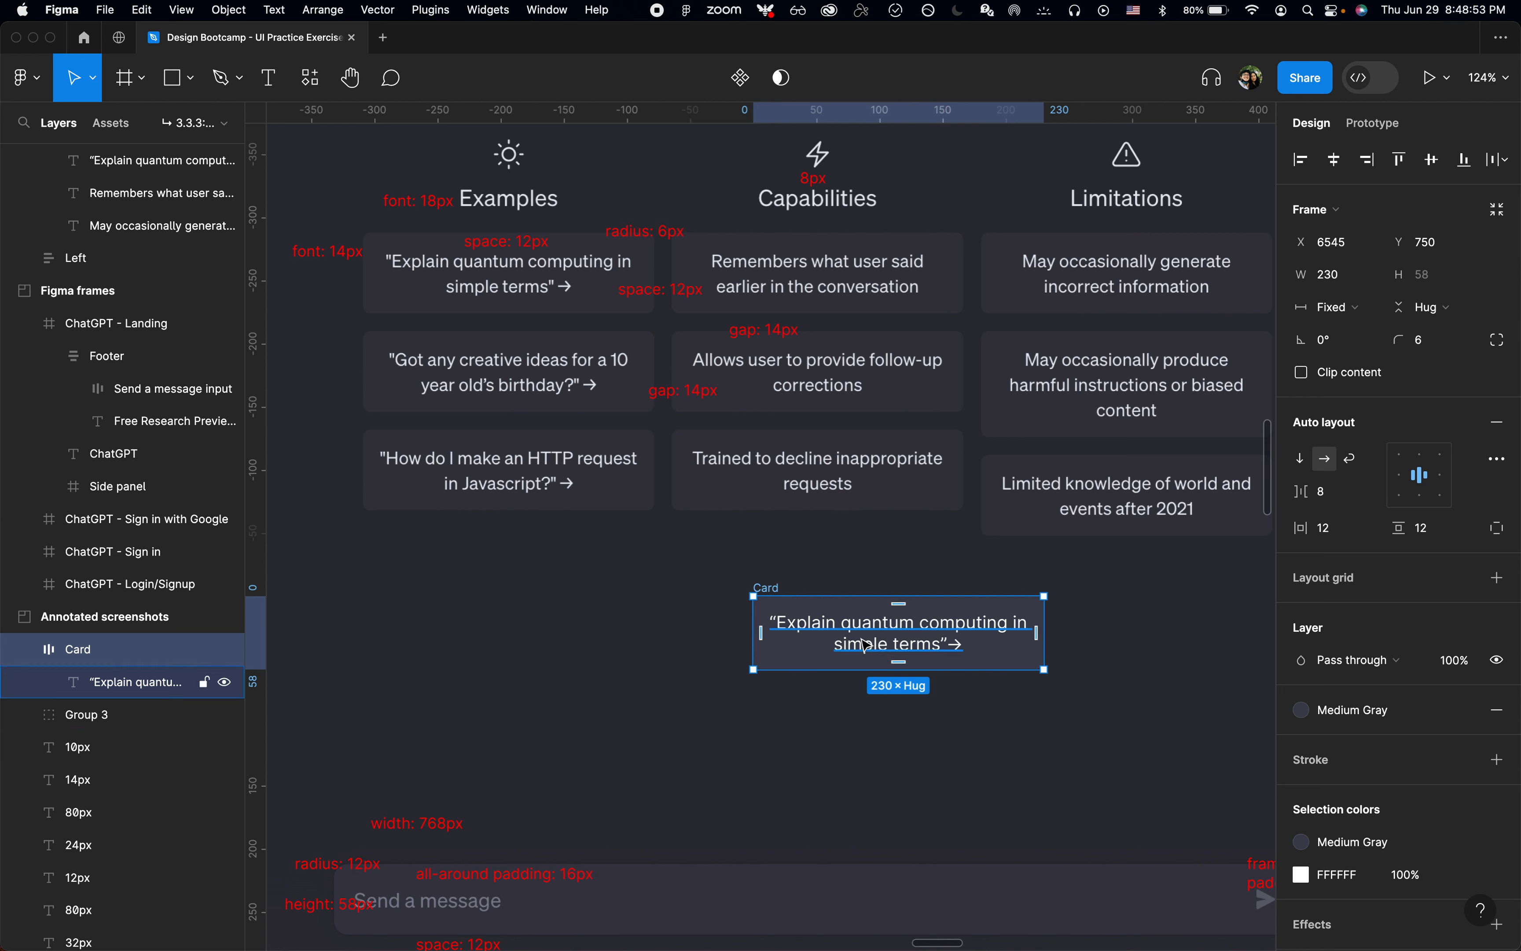
click(847, 646)
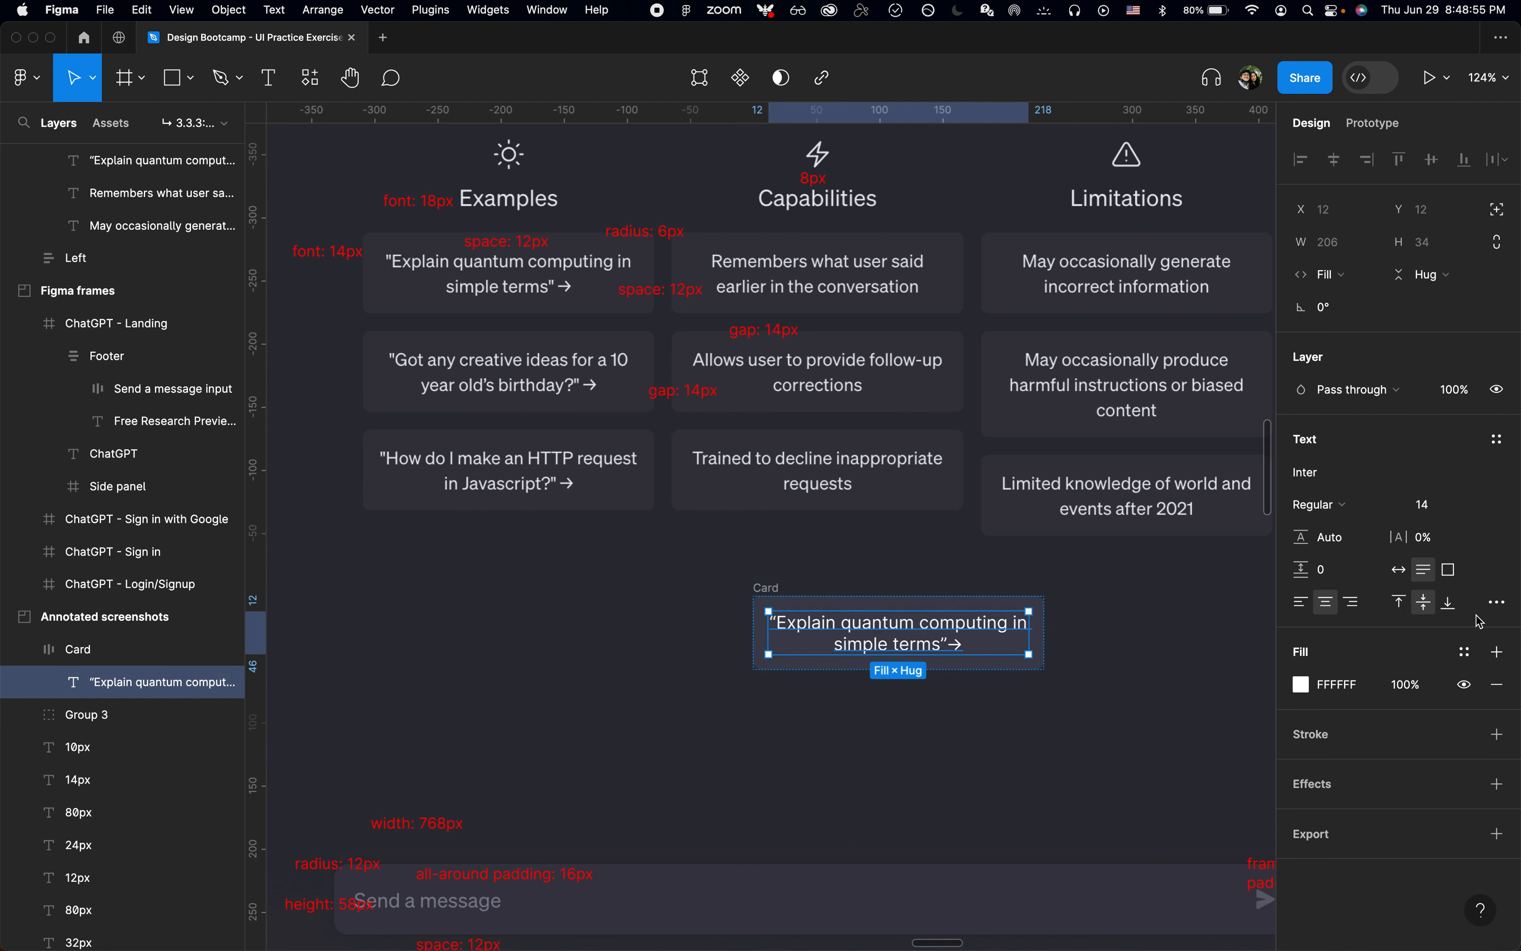
click(1497, 607)
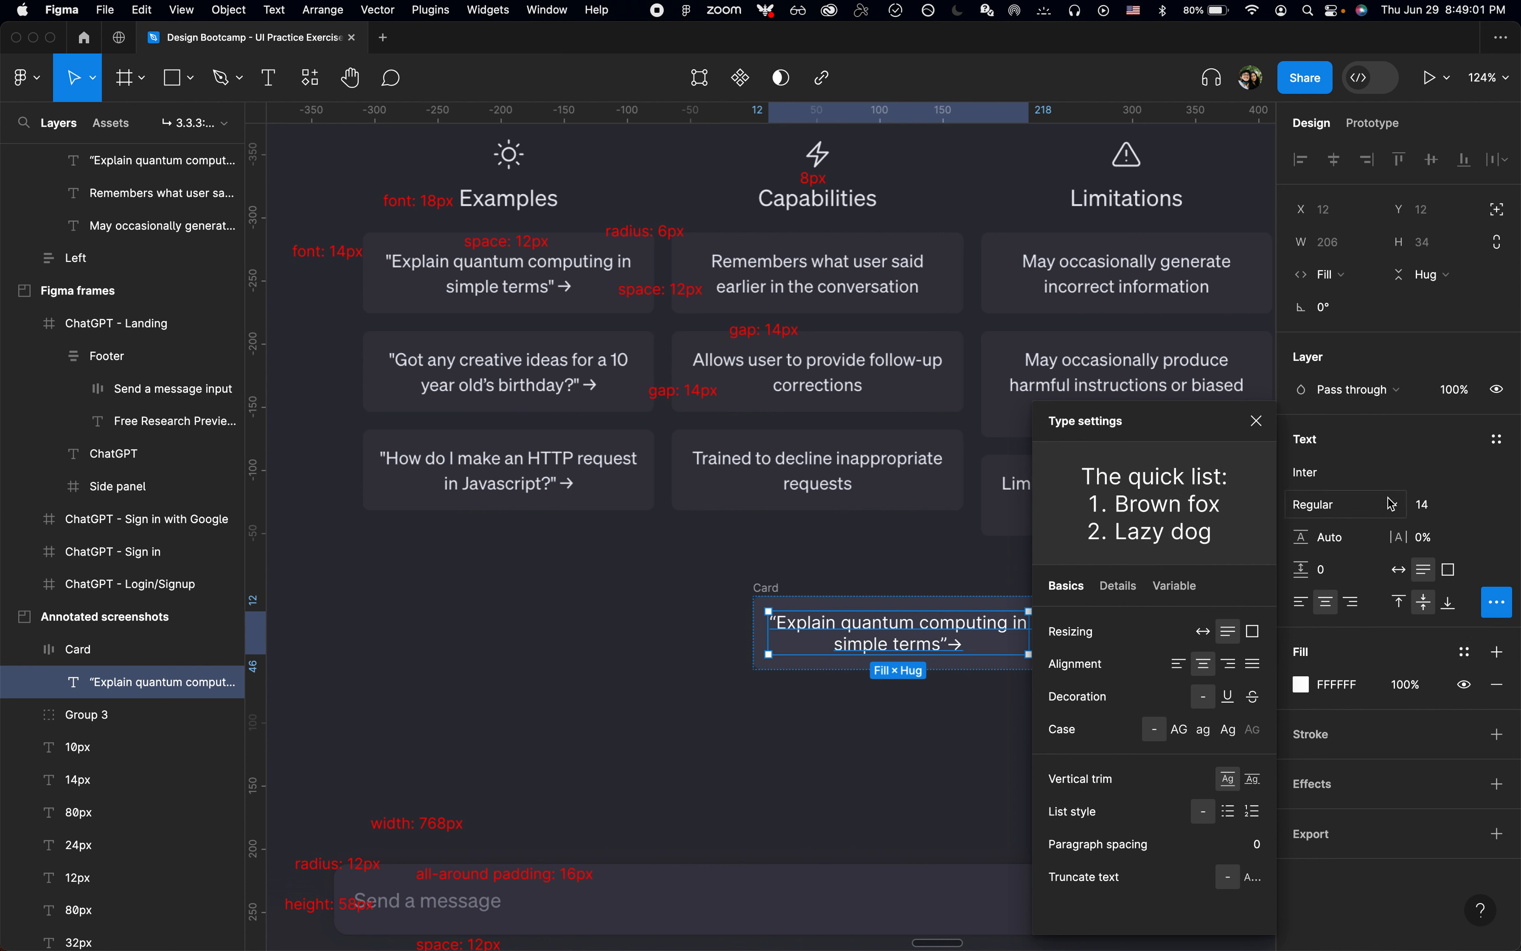
click(1257, 421)
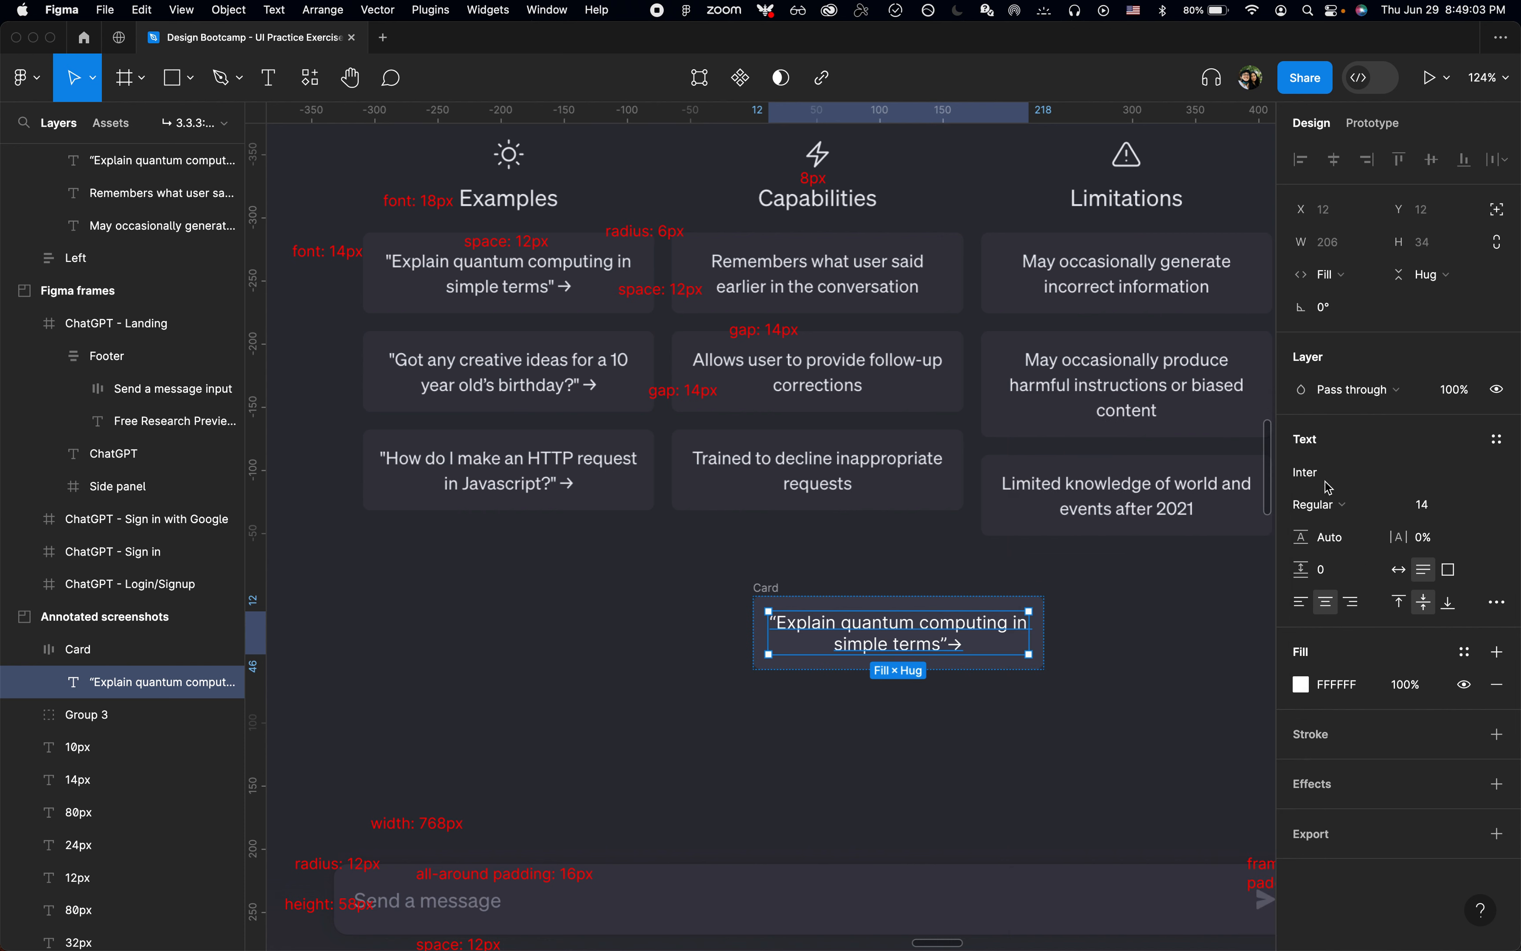
click(1355, 533)
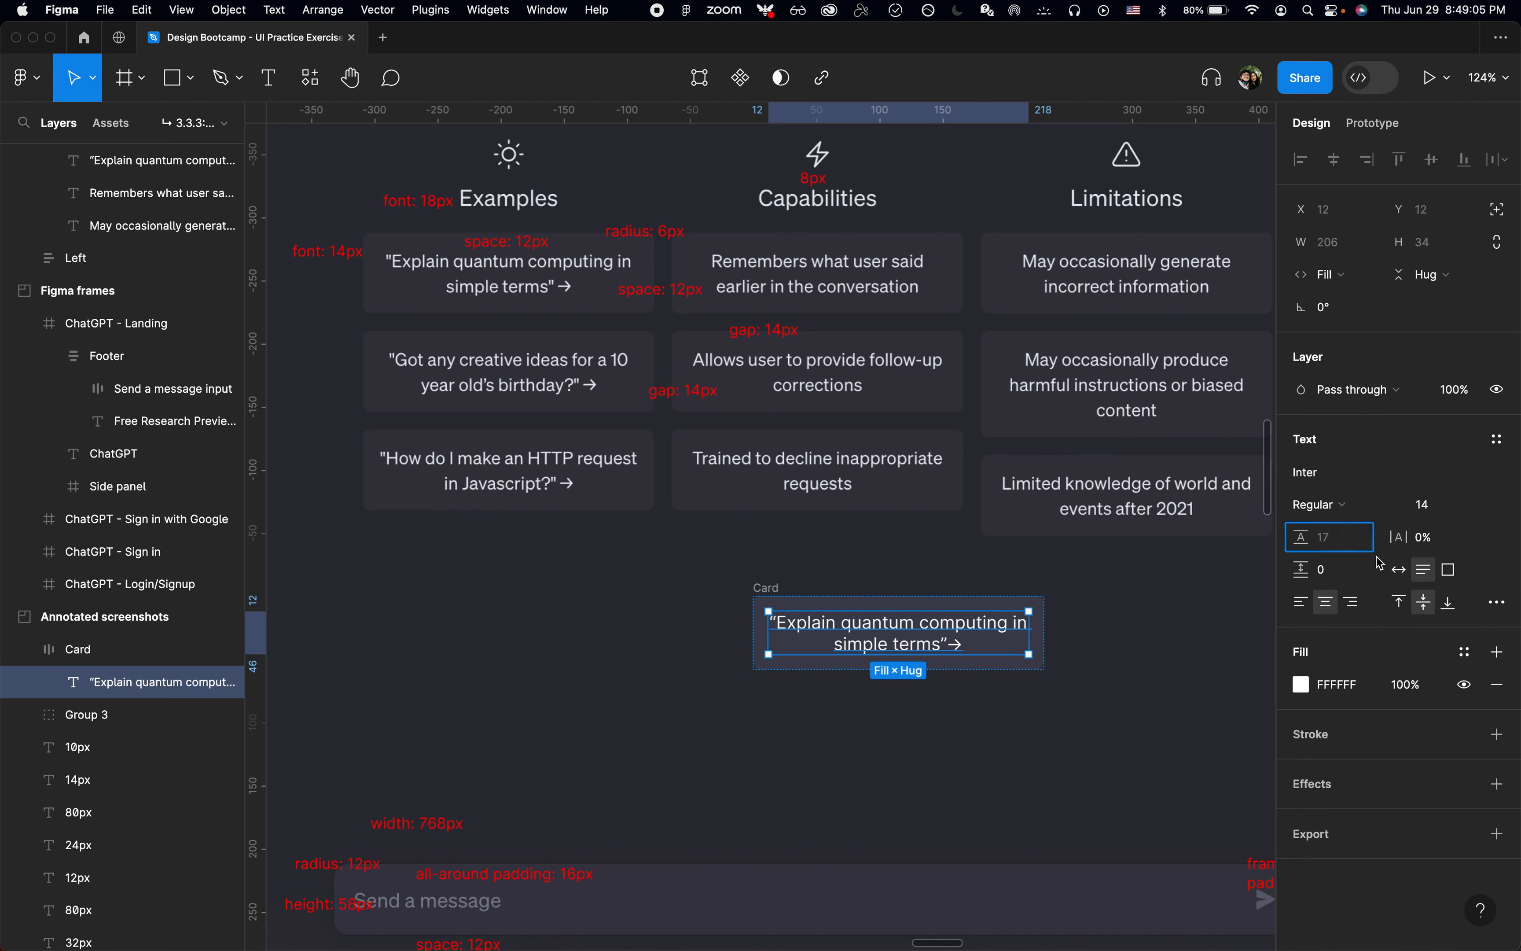
text(17)
key(Return)
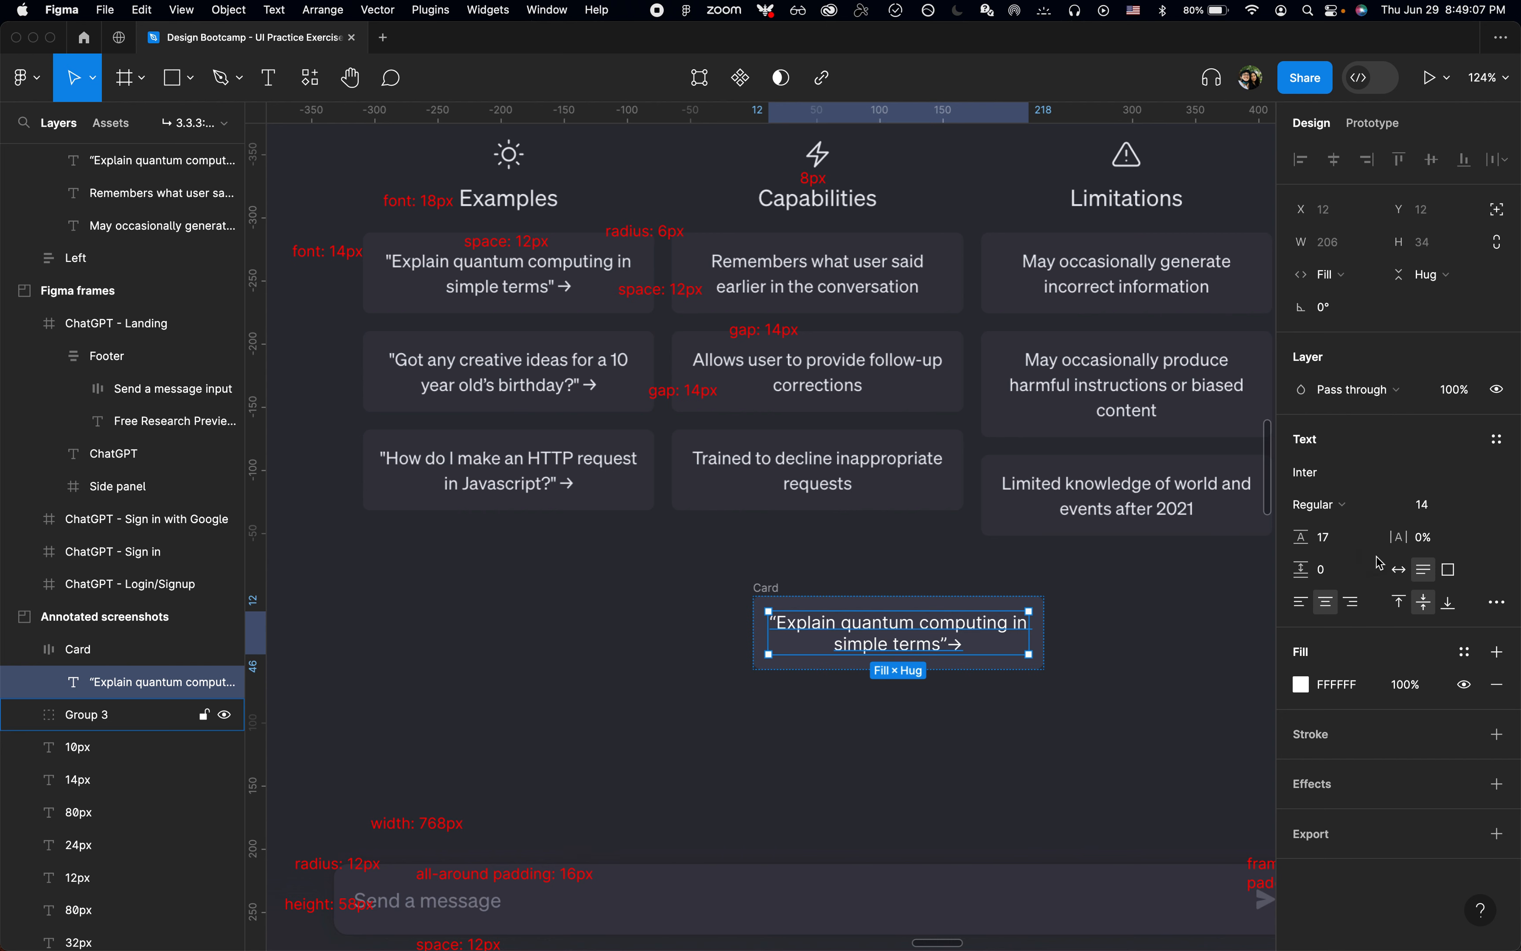
key(Up)
key(Up)
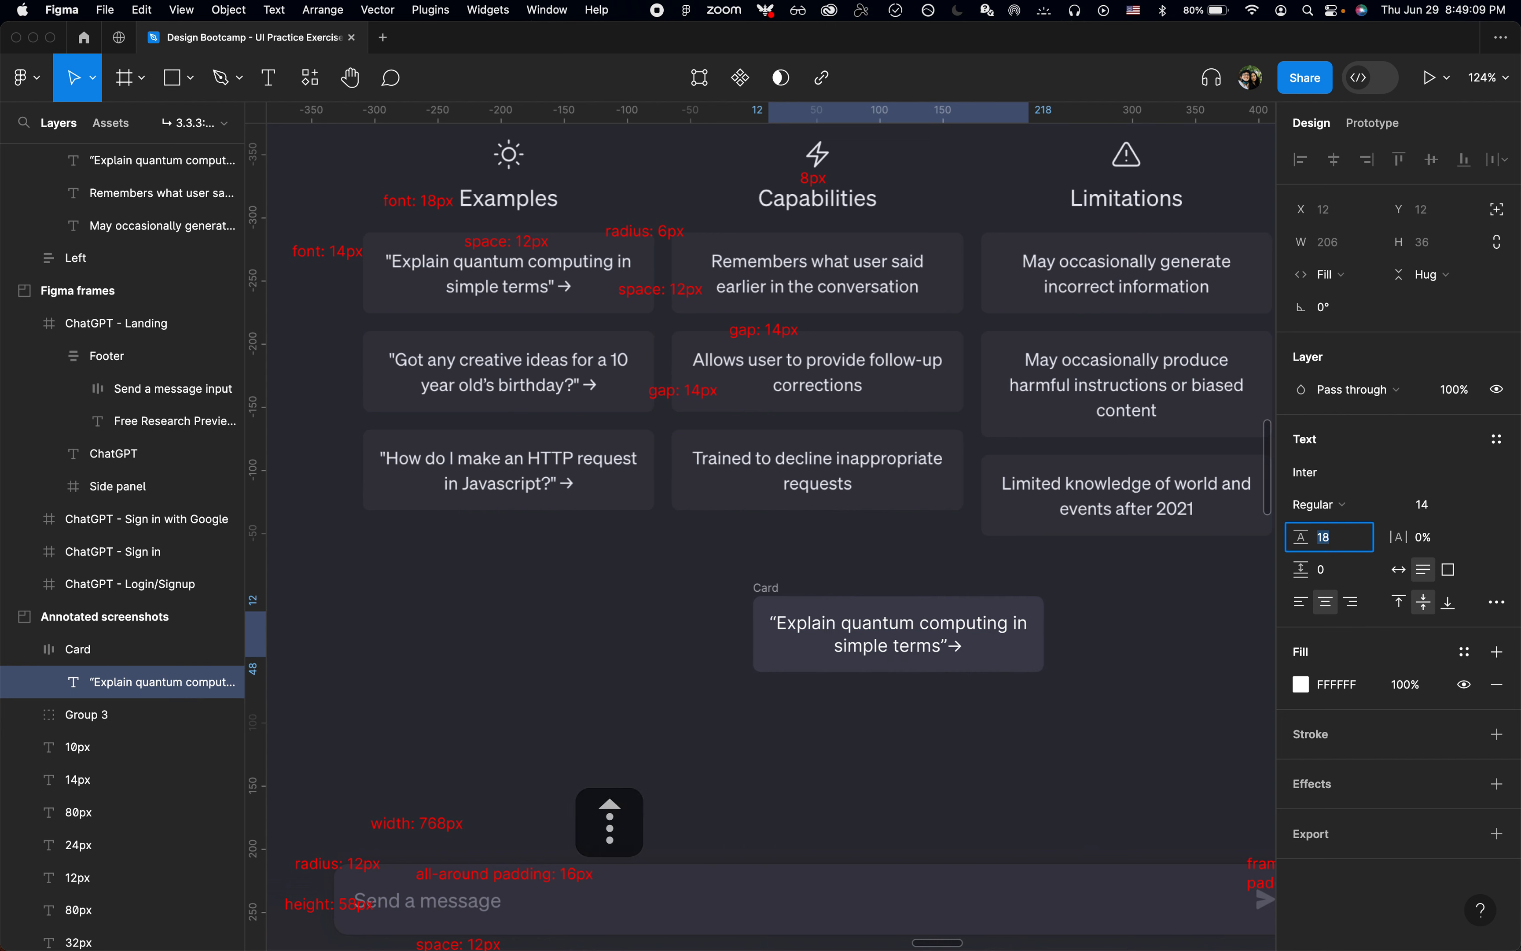
key(Up)
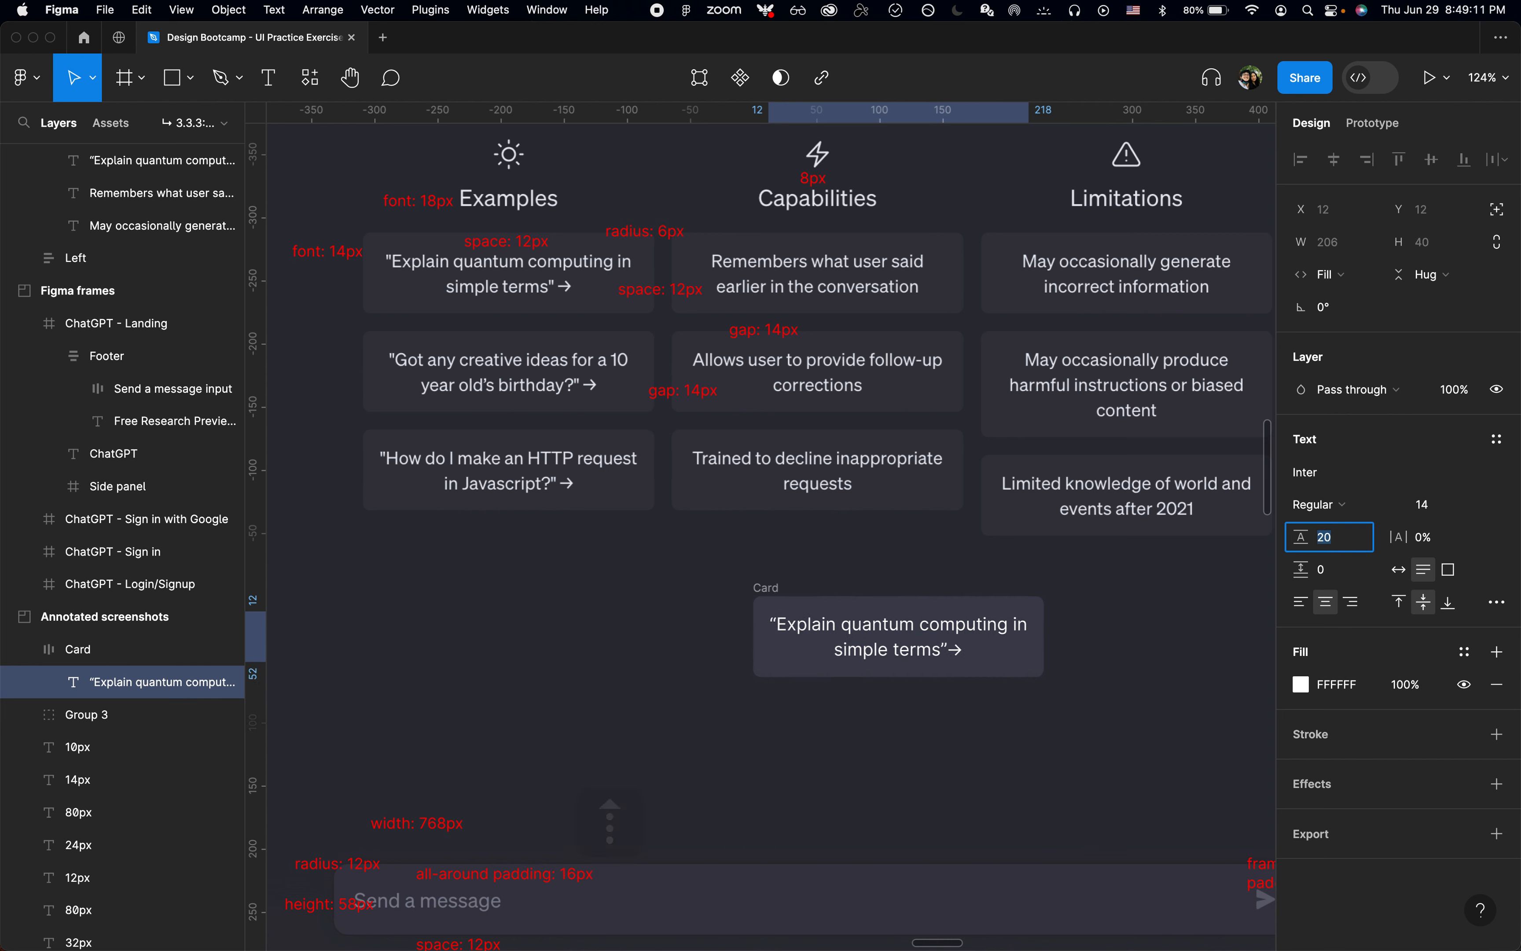
key(Escape)
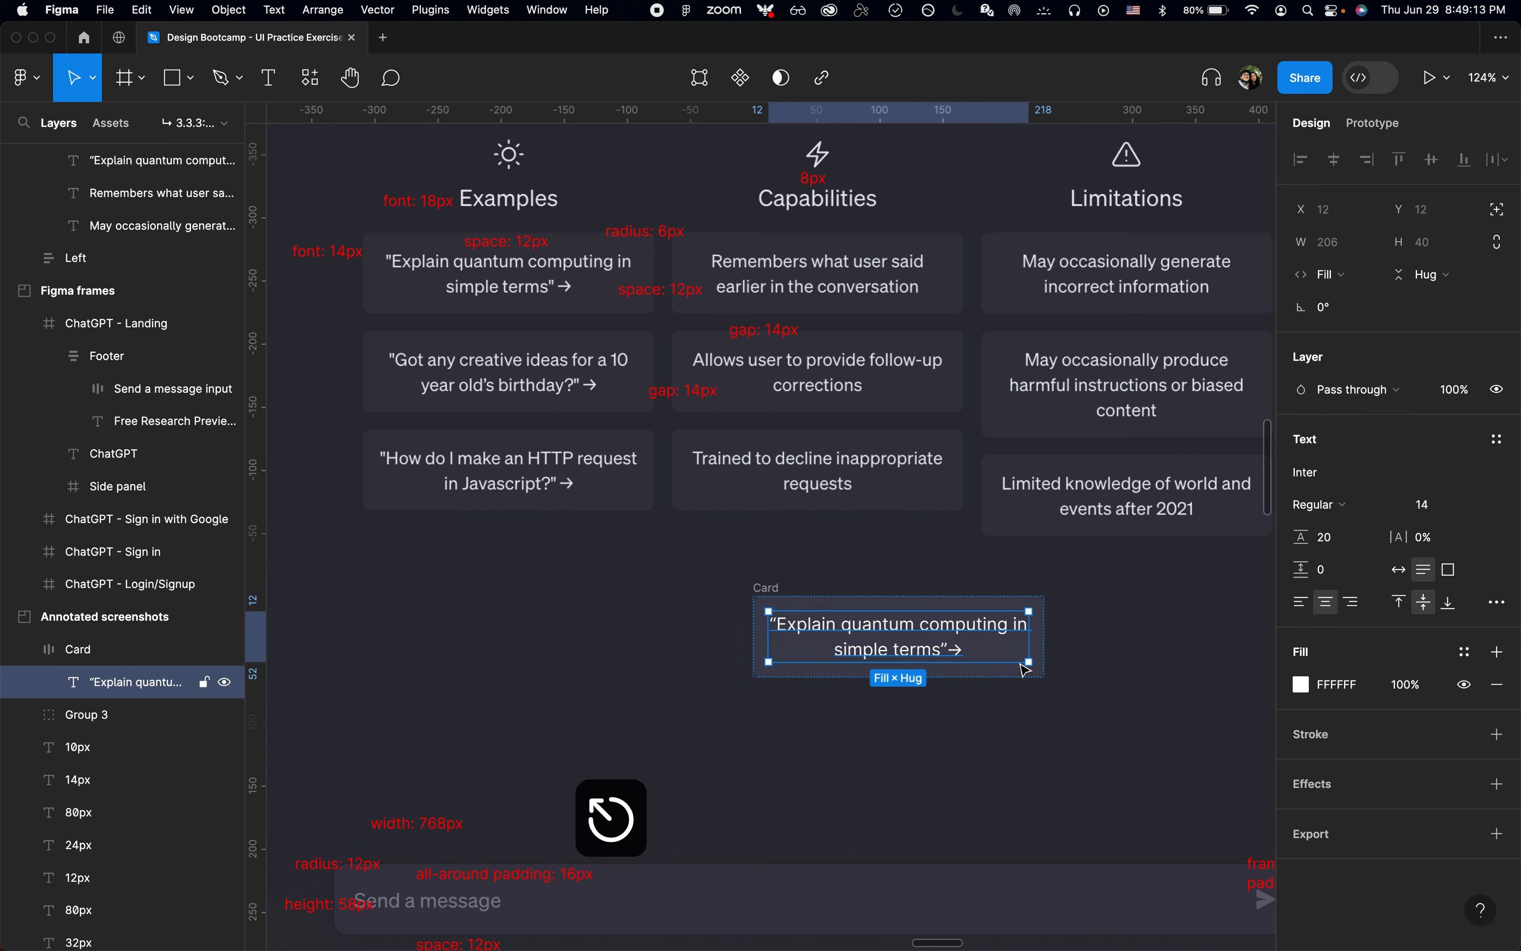
Step: Apply the Off White color style to the card's text and reselect the Card frame
click(1470, 659)
scroll(1100, 875, down, 2)
click(1116, 878)
click(1043, 656)
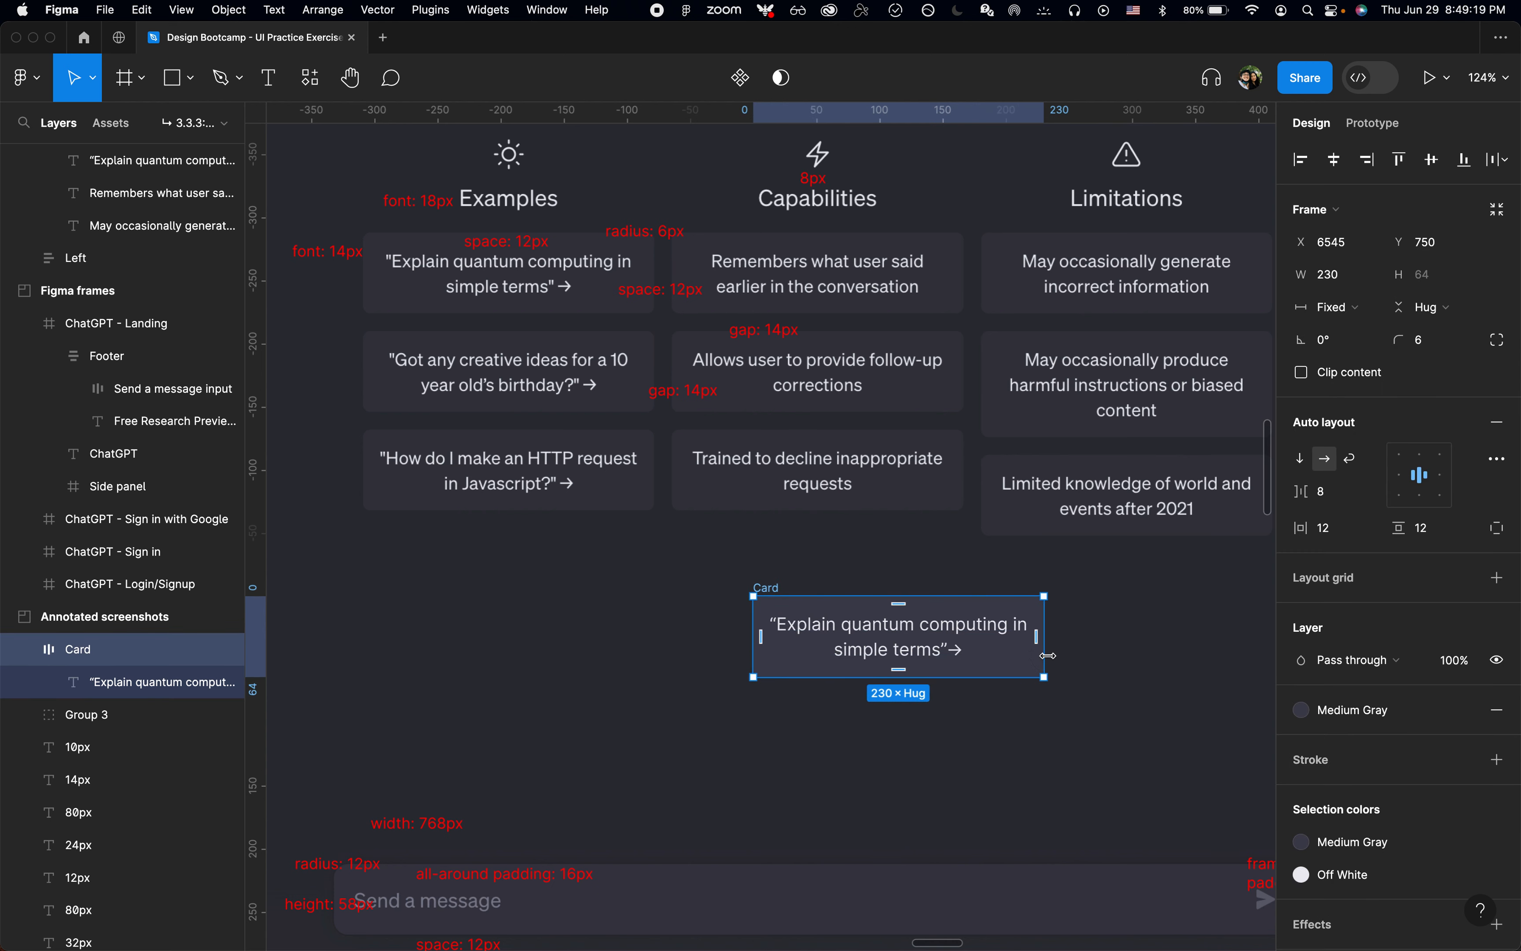
scroll(1049, 656, down, 2)
scroll(1048, 656, down, 3)
scroll(1048, 655, right, 2)
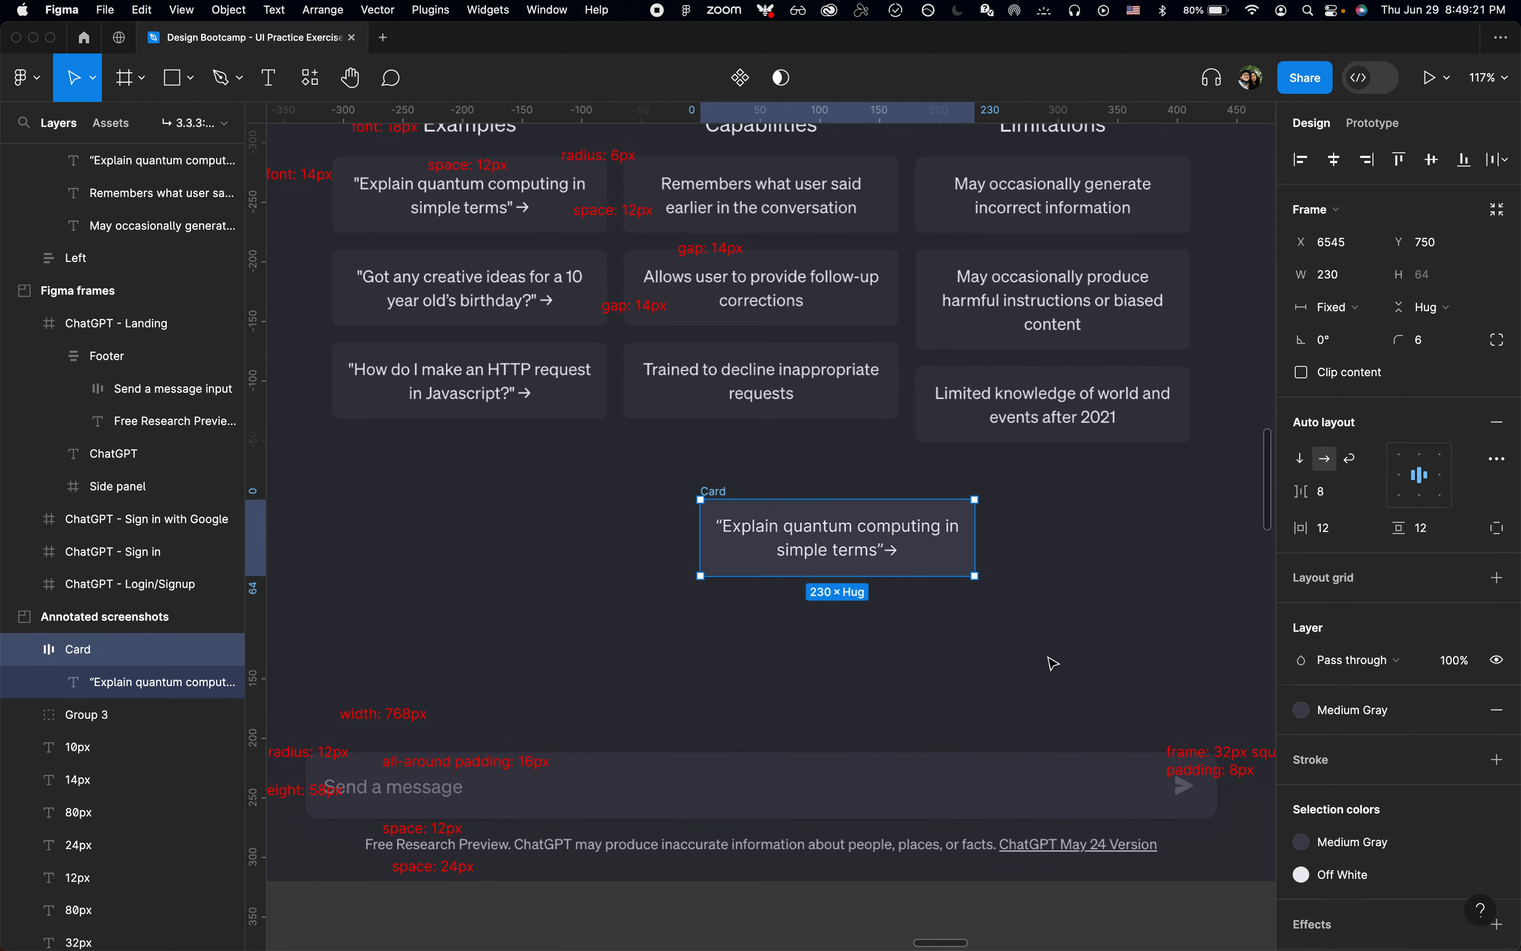
scroll(943, 604, up, 3)
scroll(943, 603, left, 3)
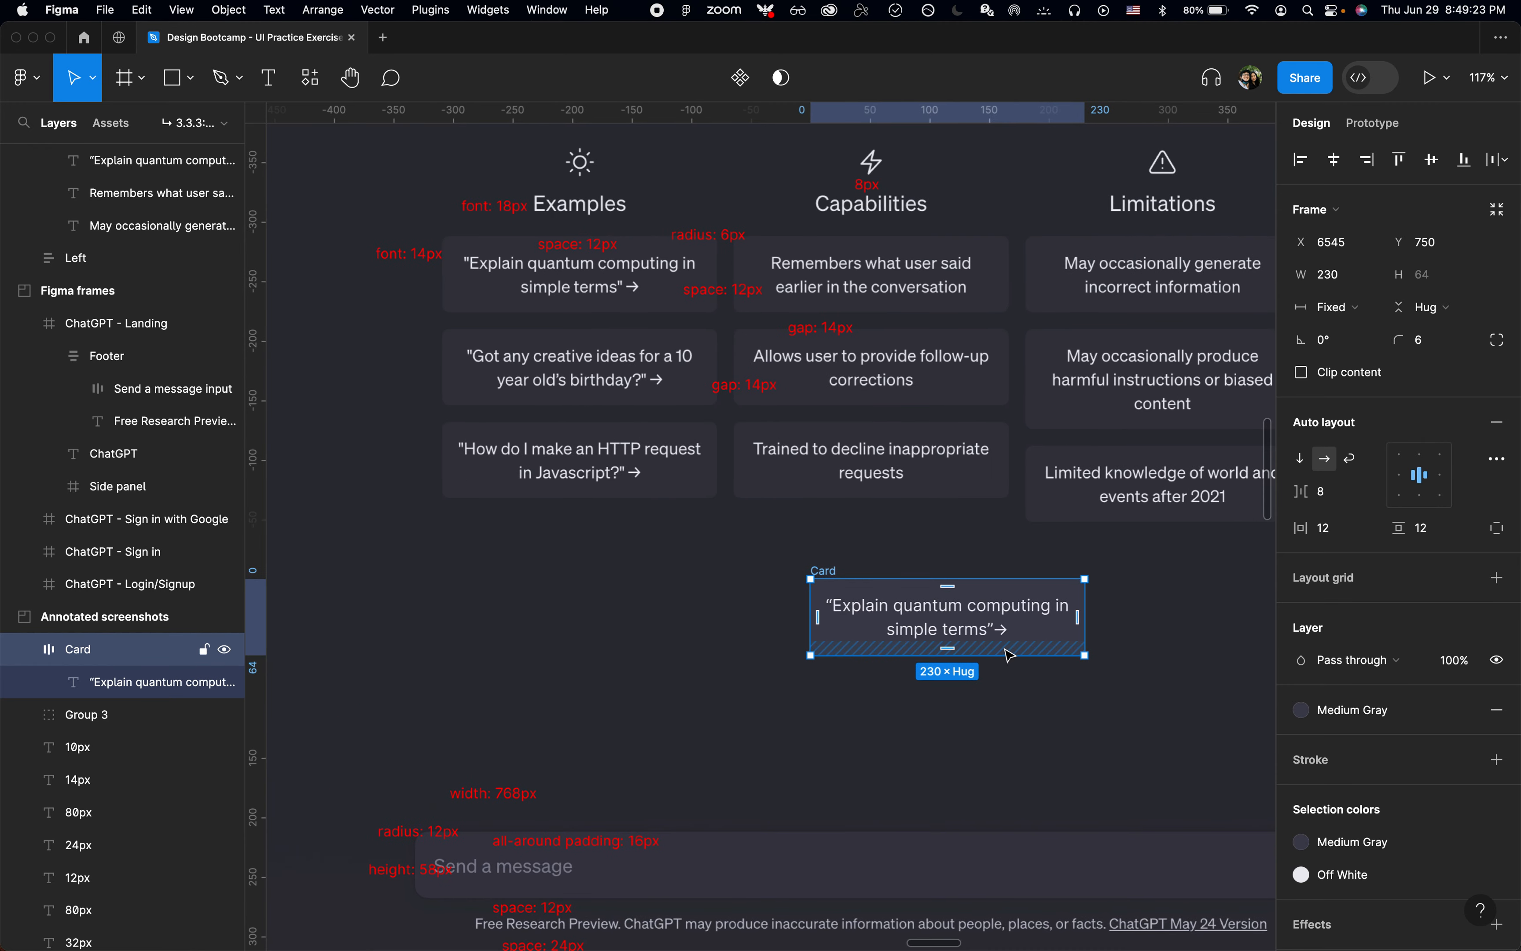
Step: Turn the Card frame into a component and place an instance of it to the right of the original
scroll(1006, 647, up, 1)
scroll(1005, 648, right, 2)
key(alt+super+k)
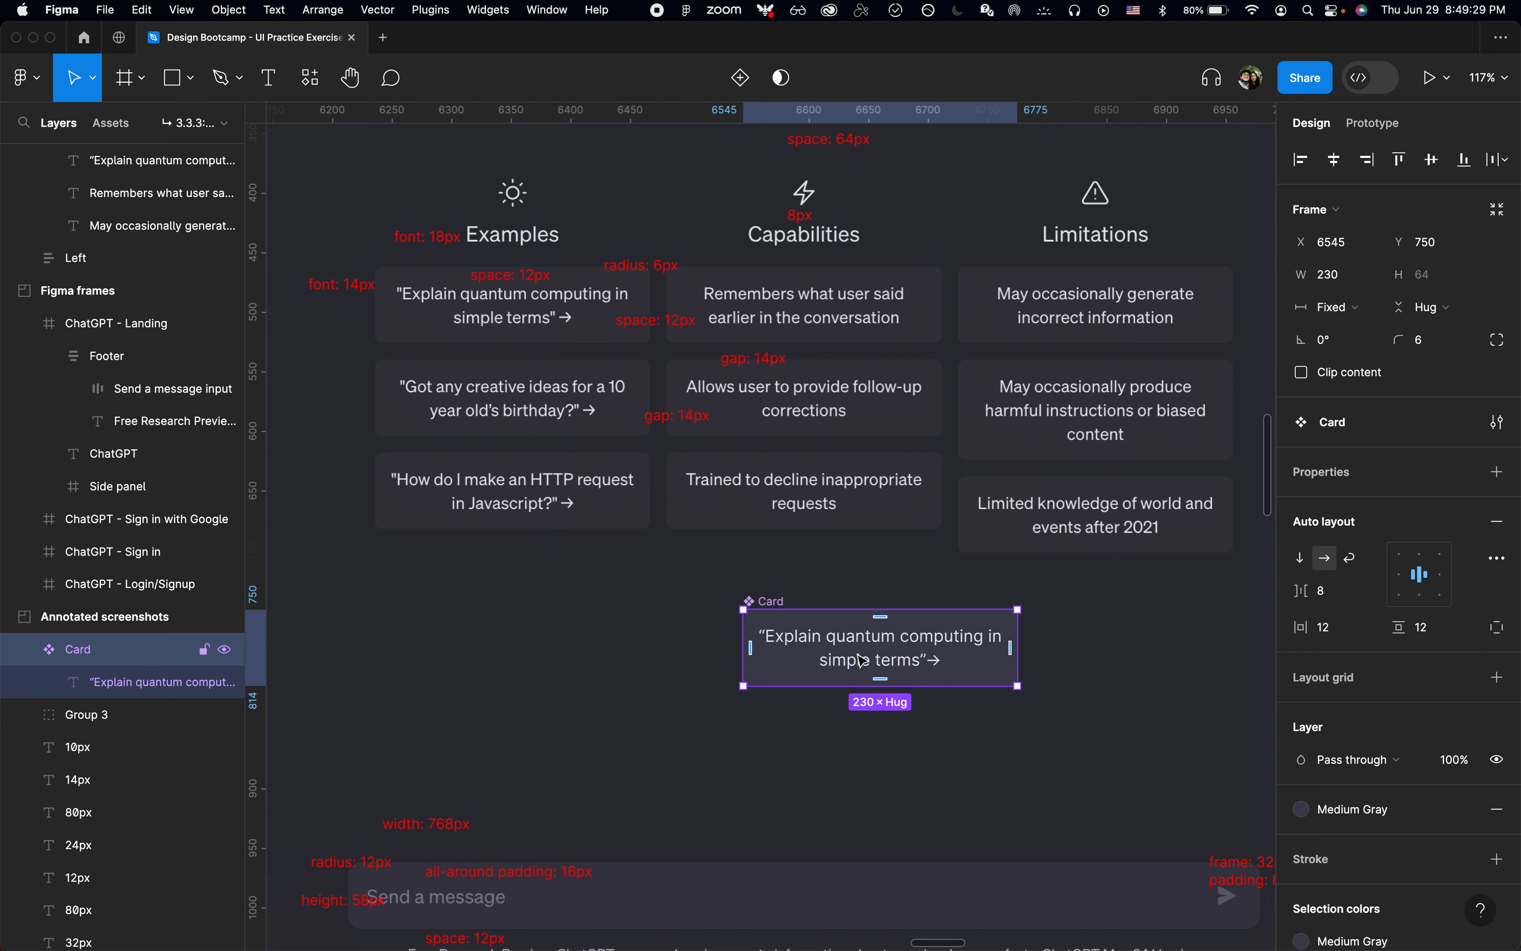
drag(863, 659, 1199, 659)
Step: Move the main Card component to the components page with the Component Page plugin's Move selected masters to page command
click(757, 609)
key(cmd+p)
text(move)
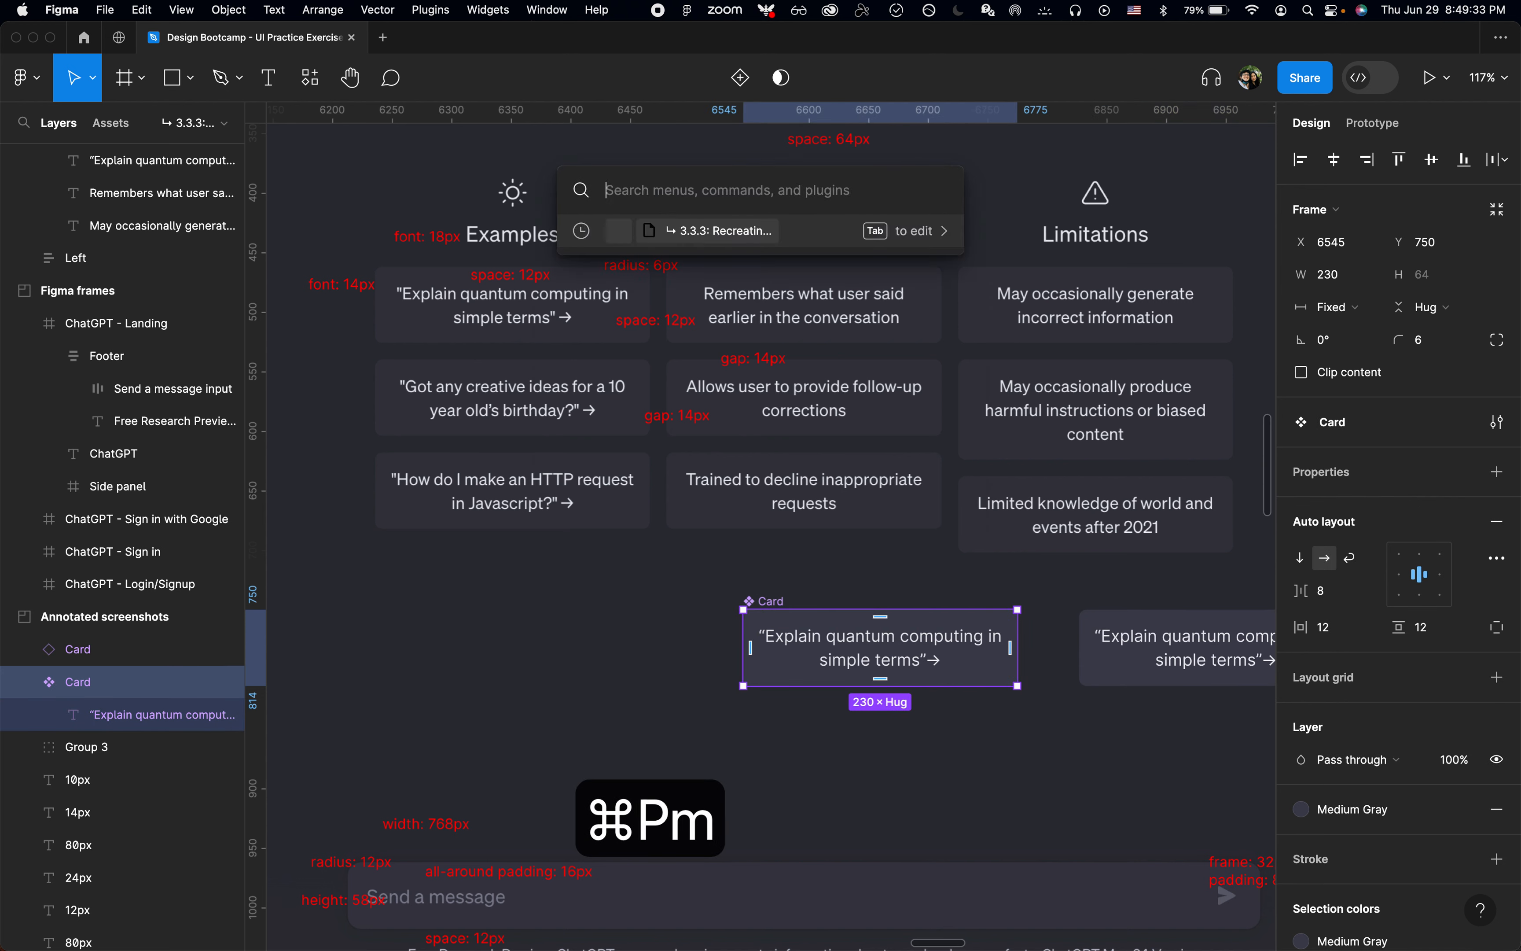
key(Down)
key(Return)
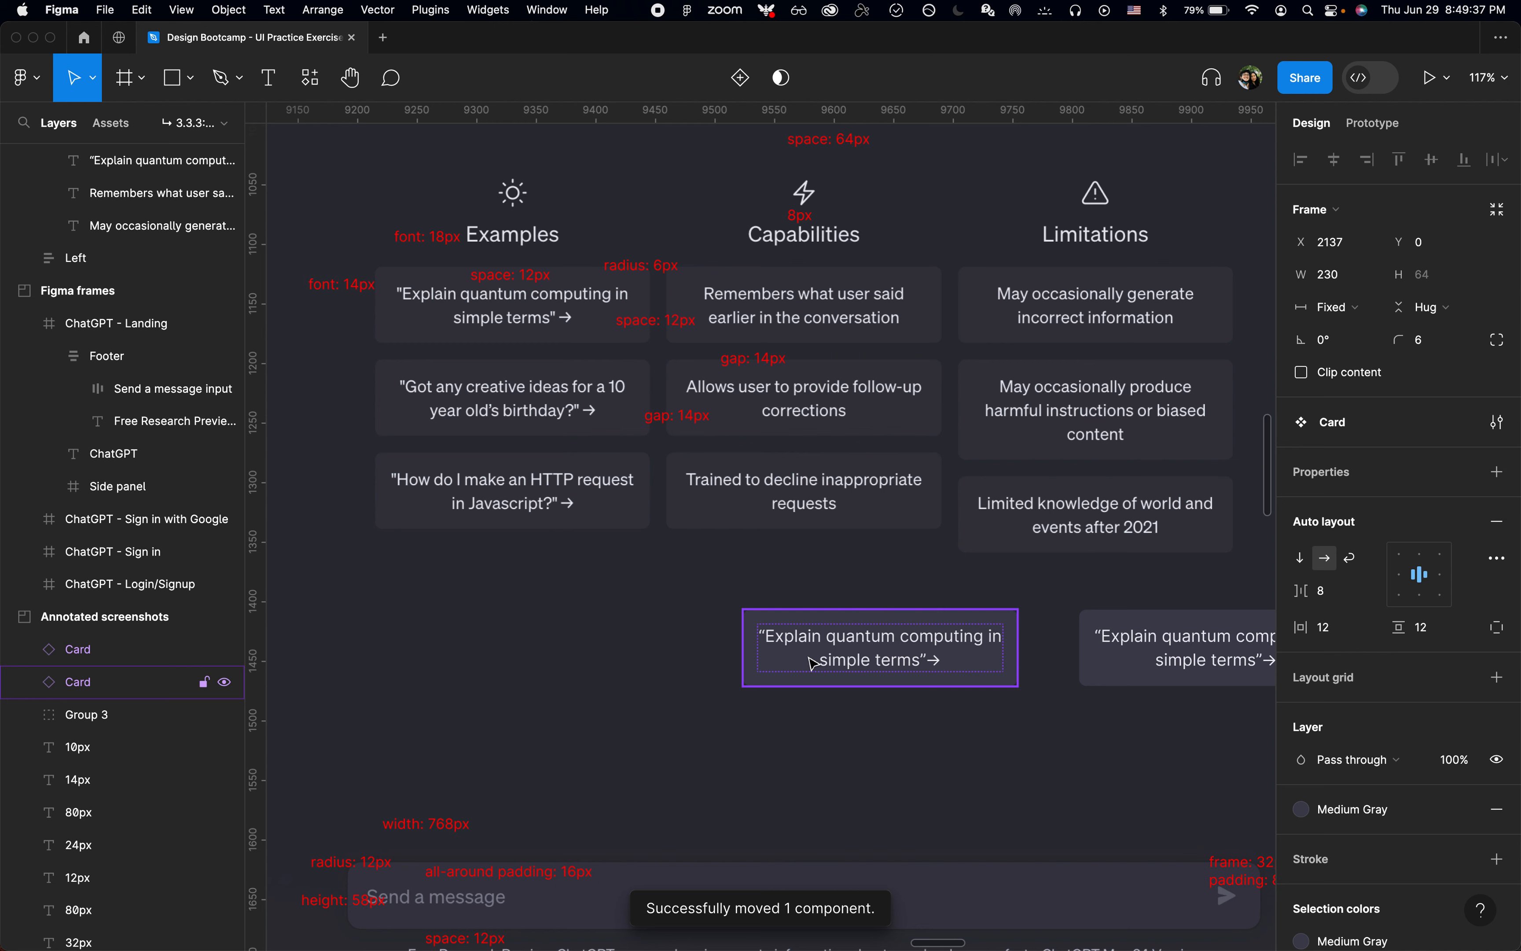
Step: Jump to the Components page with Page Jumper and zoom in on the Card component to inspect it
key(super+p)
text(jump)
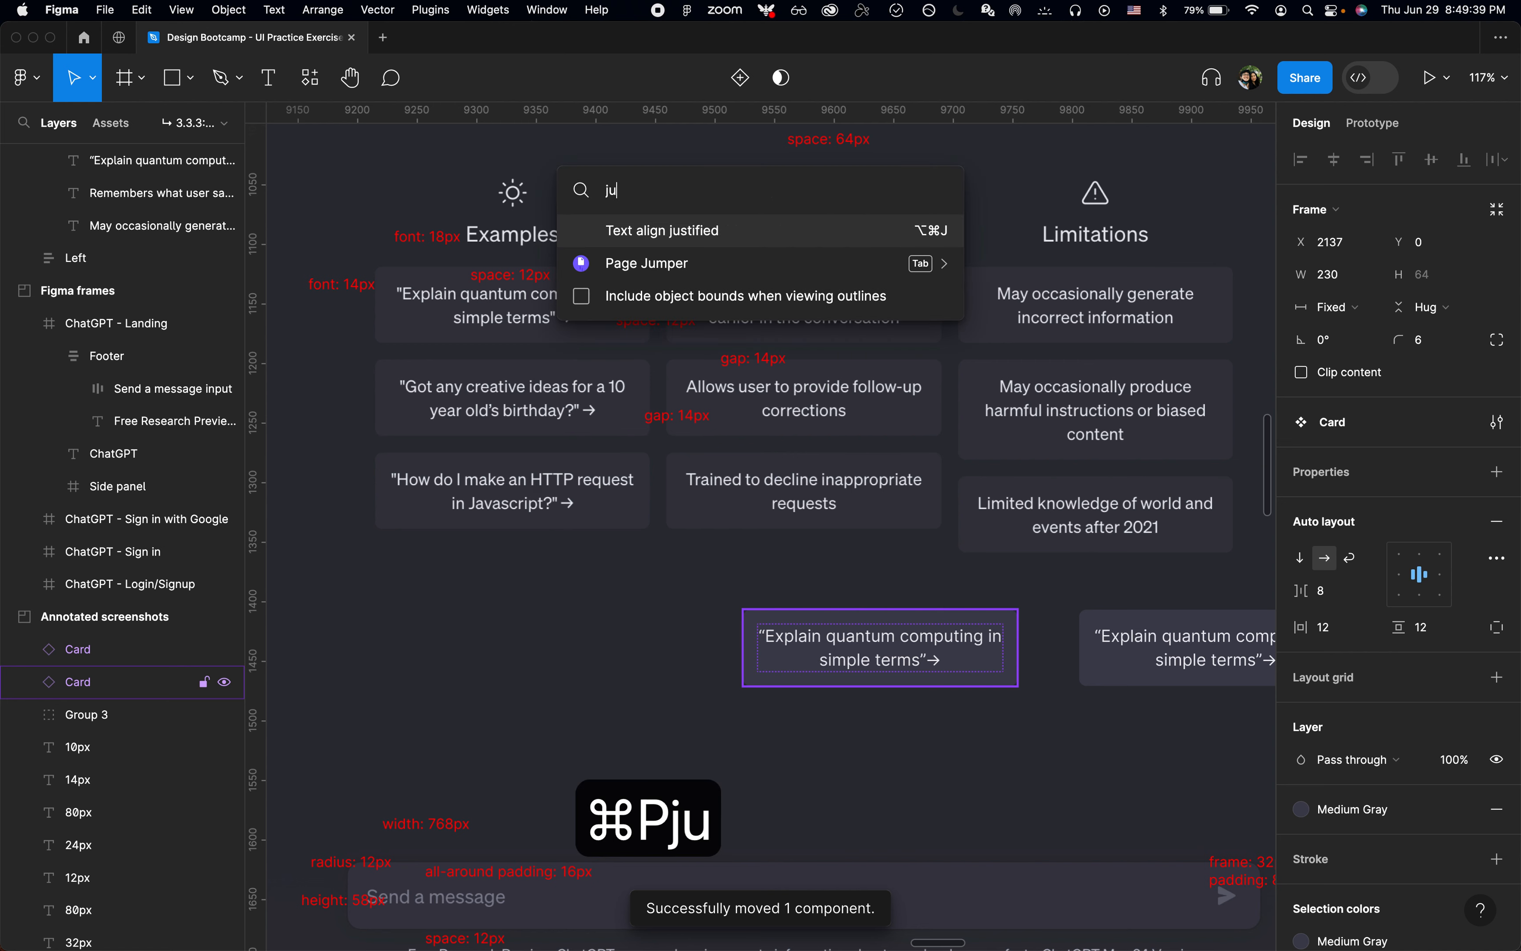
key(Tab)
text(comp)
key(Return)
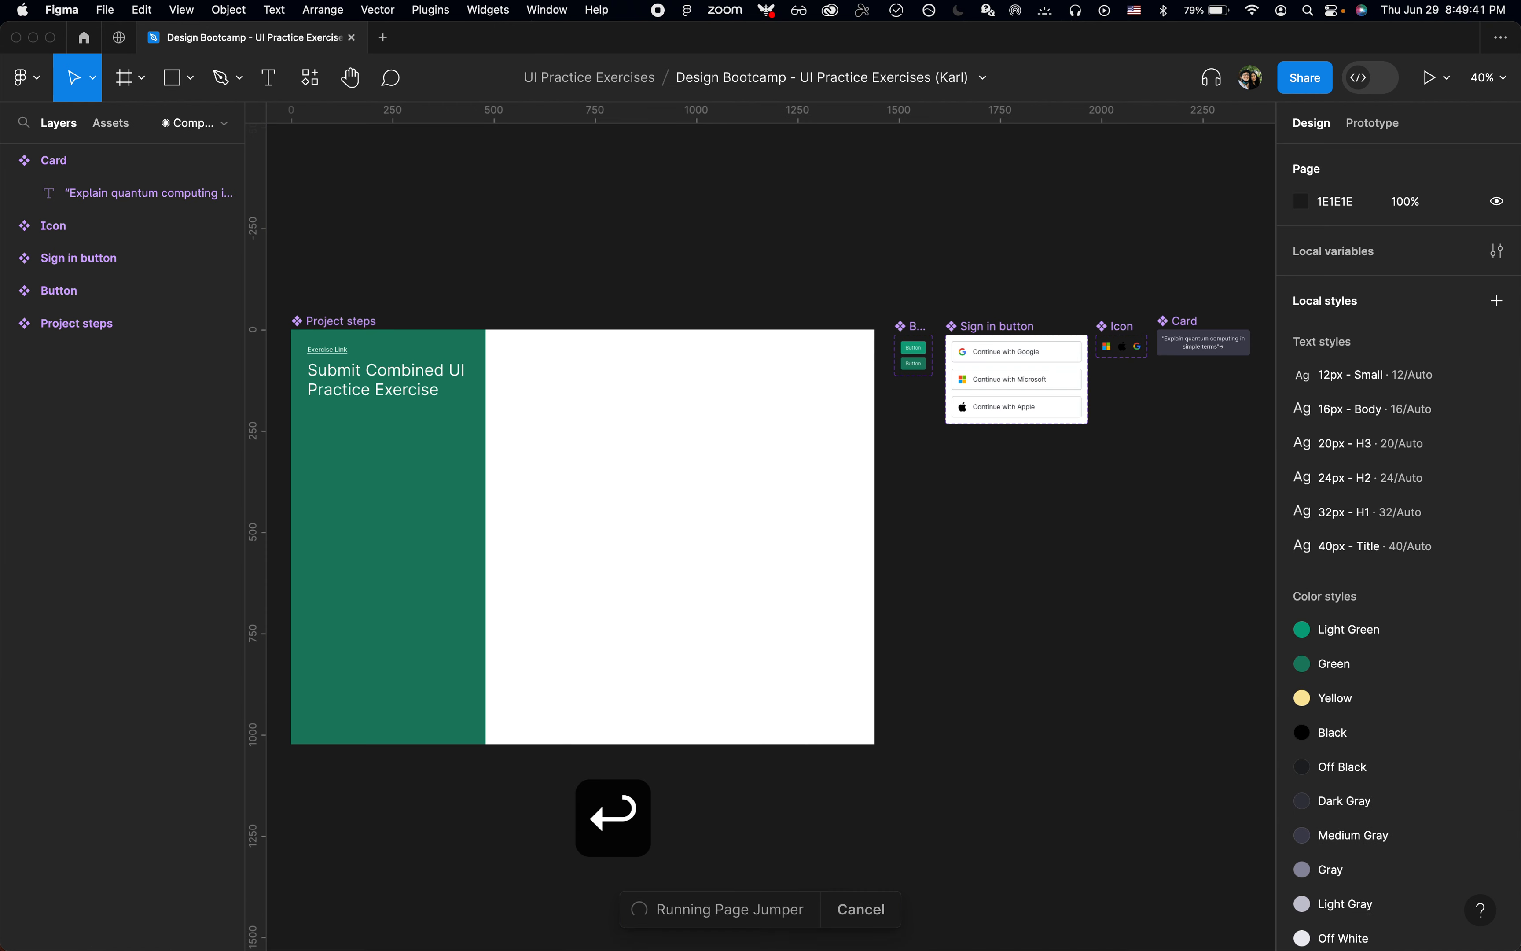
click(1211, 337)
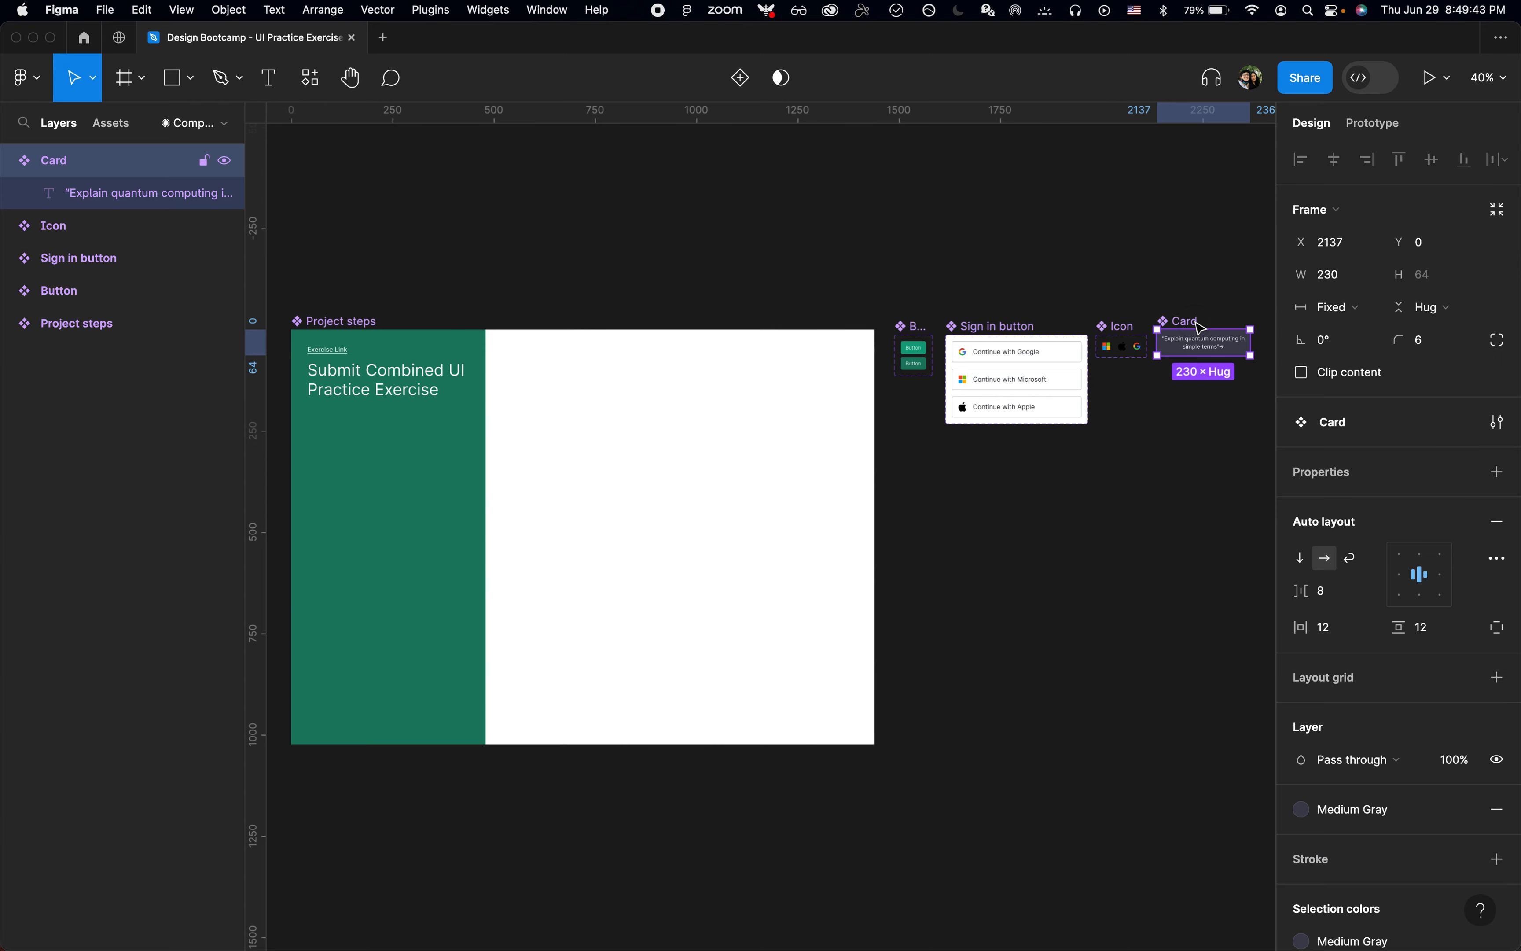
key(shift+2)
click(1017, 326)
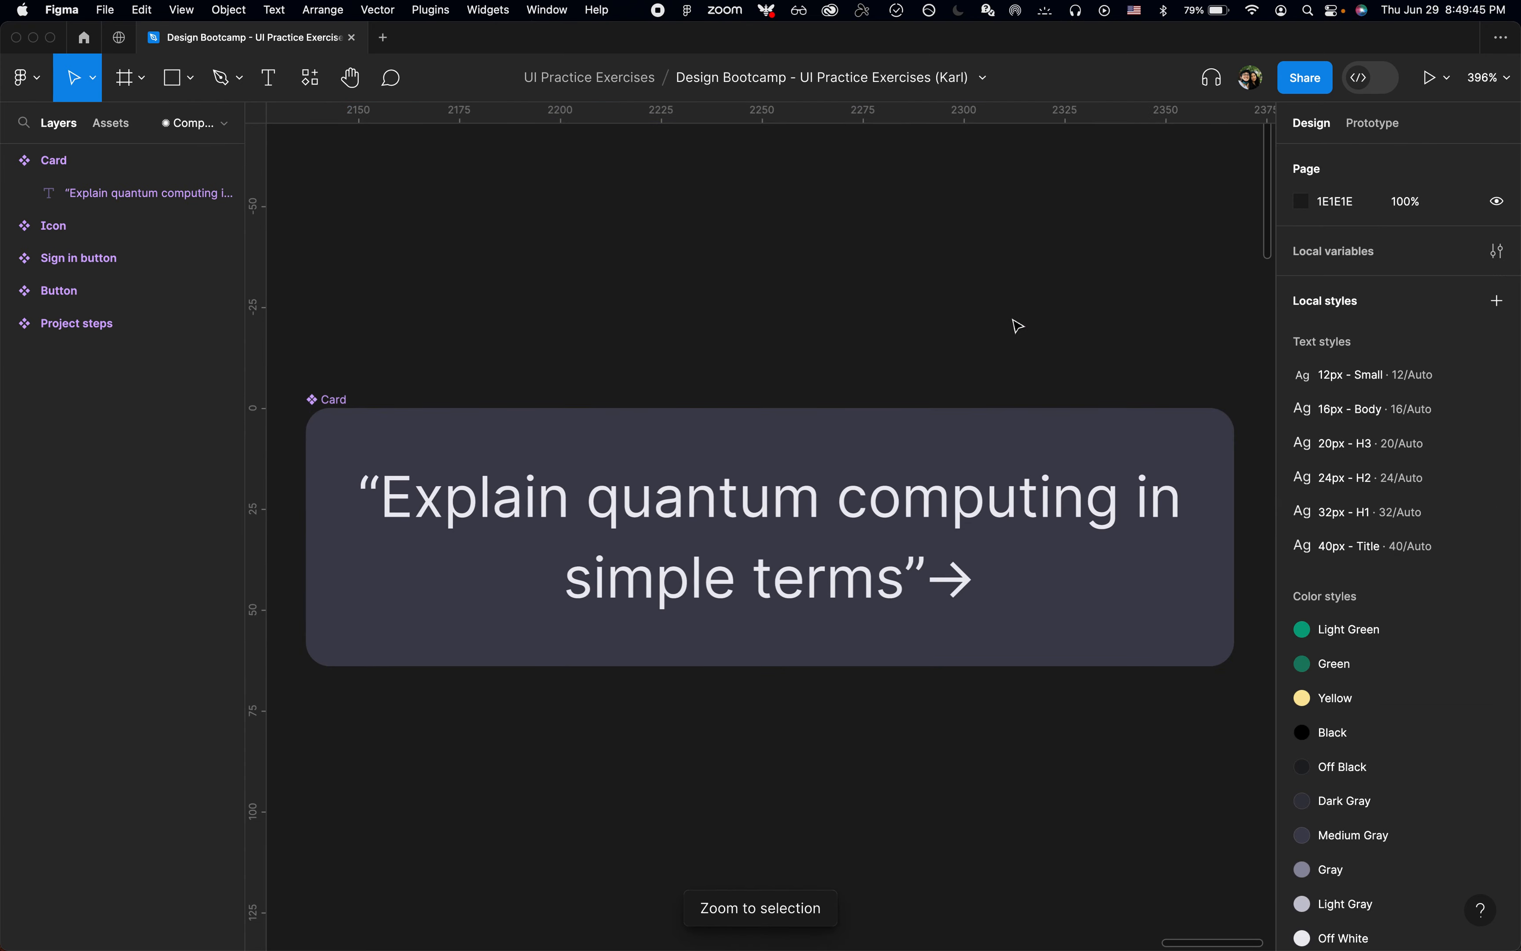
Step: Review the Component Page plugin's commands and locate the Components page in the page list
key(super+p)
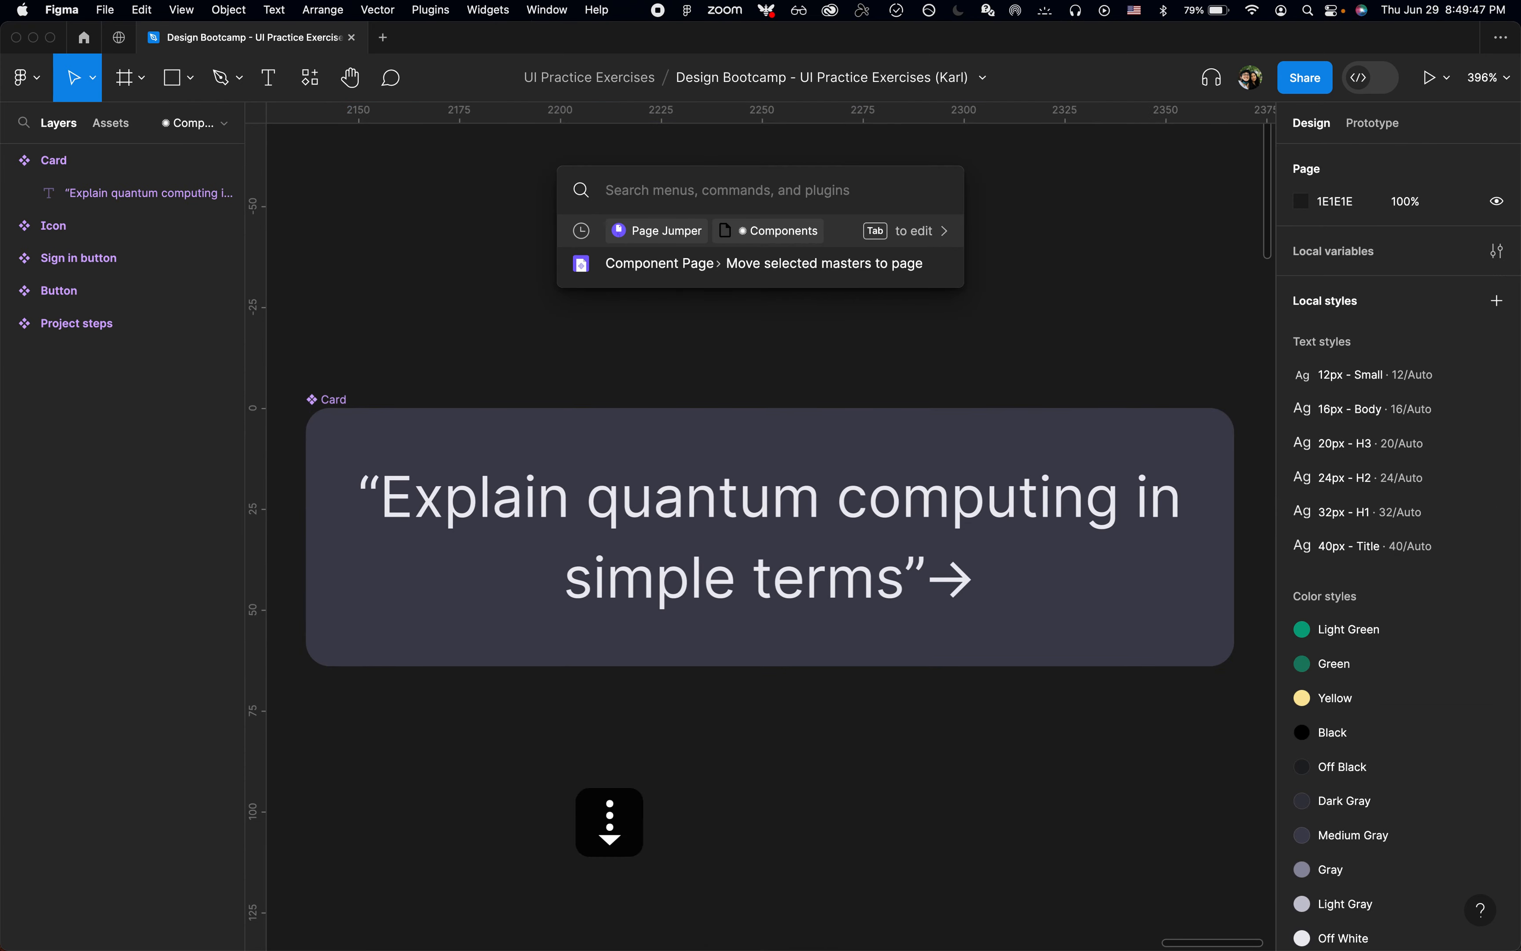
text(compon)
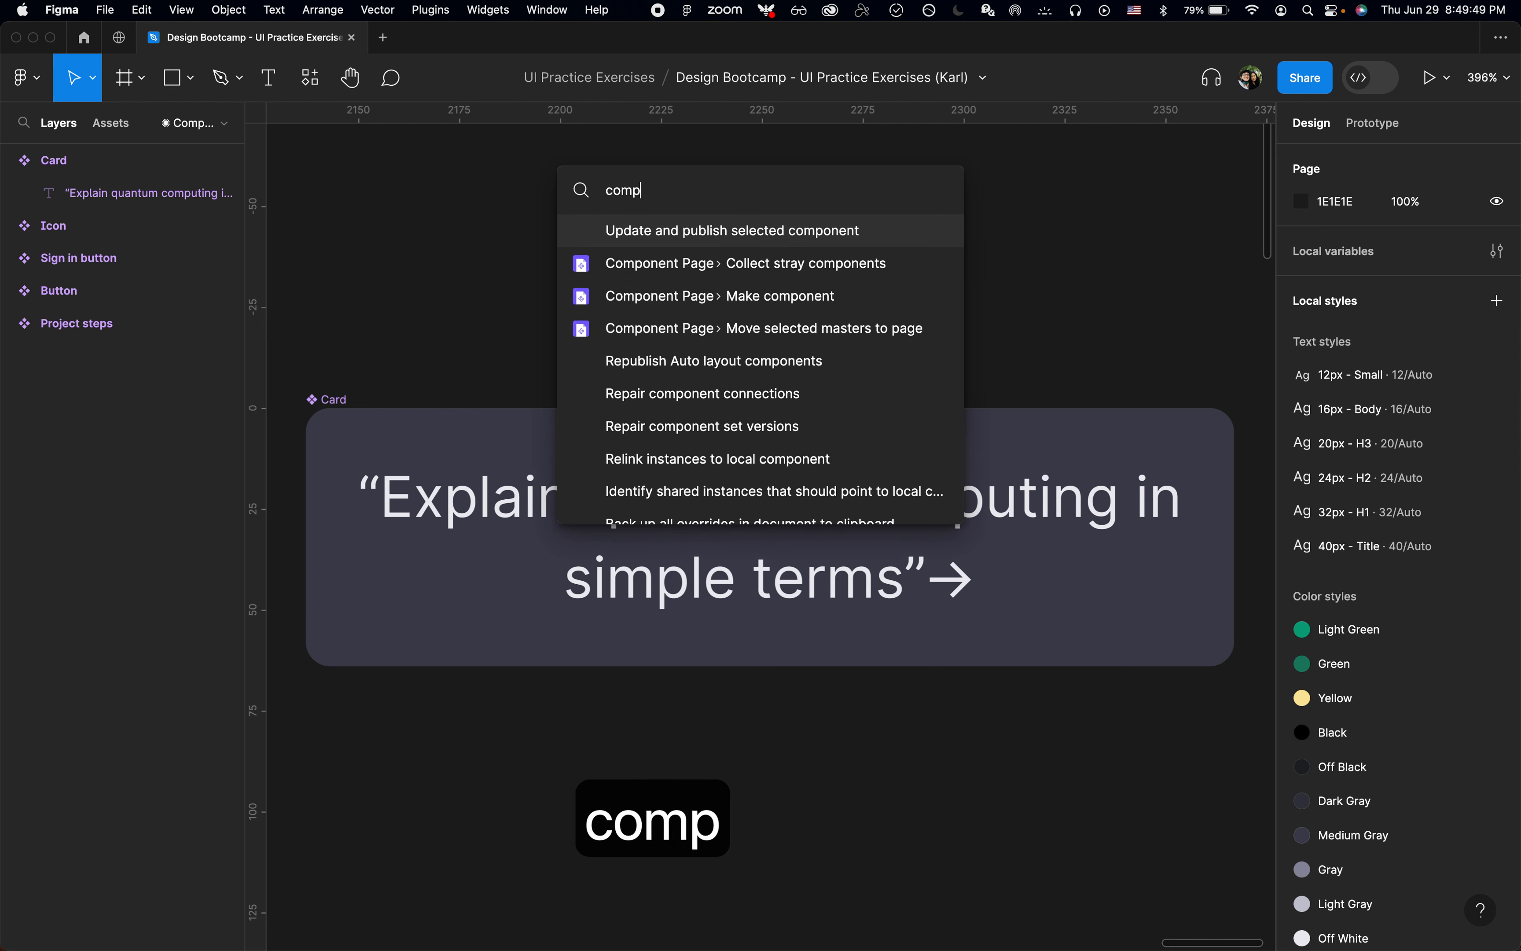
key(Down)
key(Down)
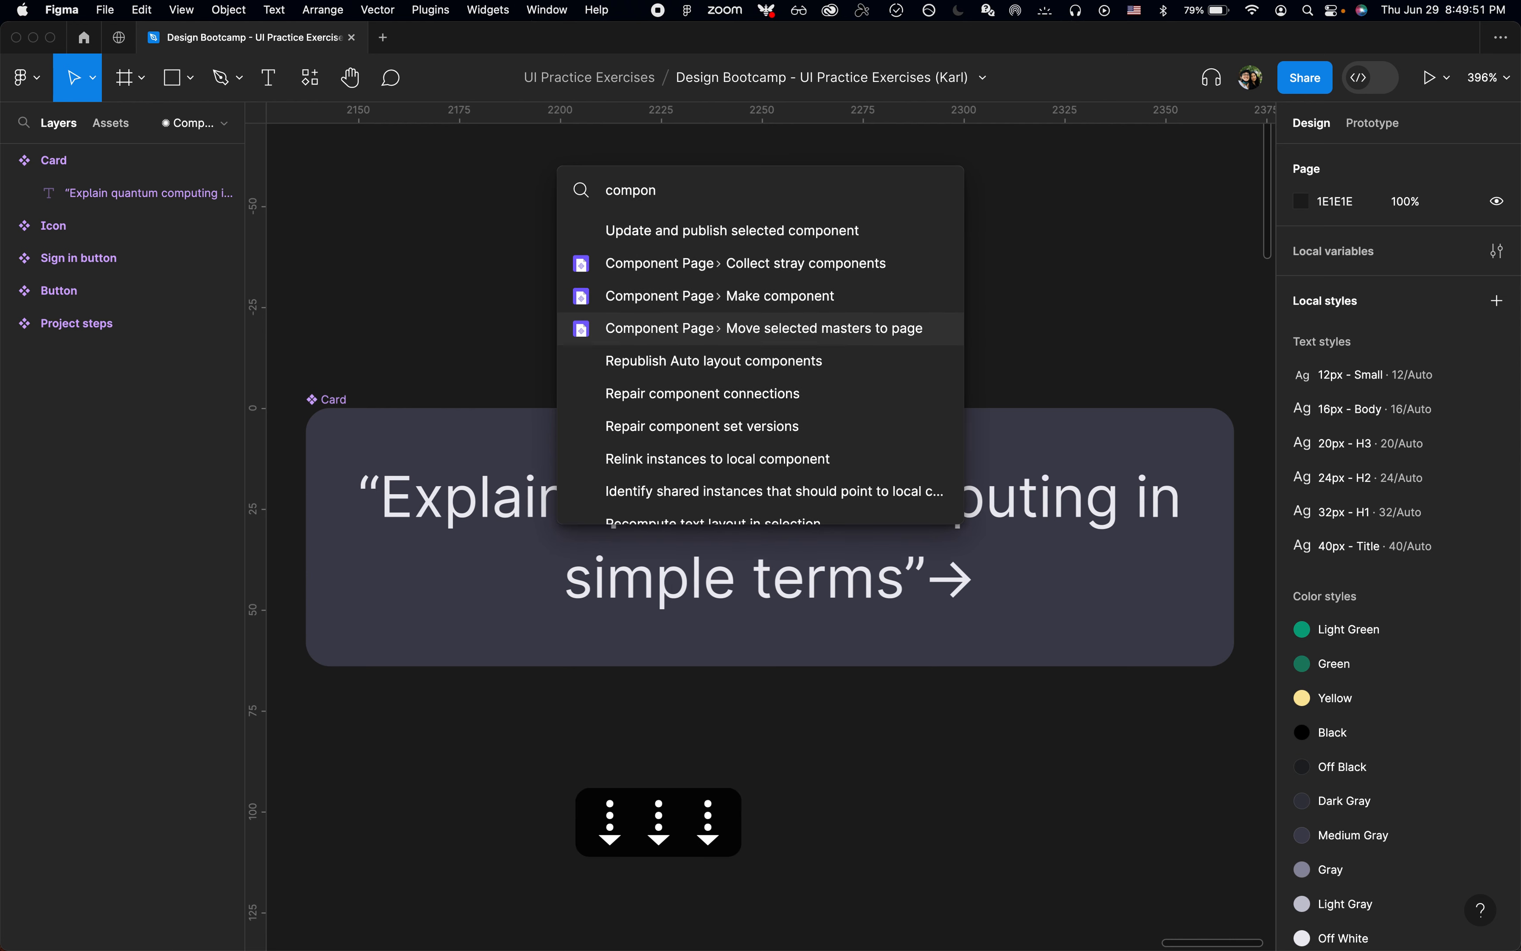
key(Escape)
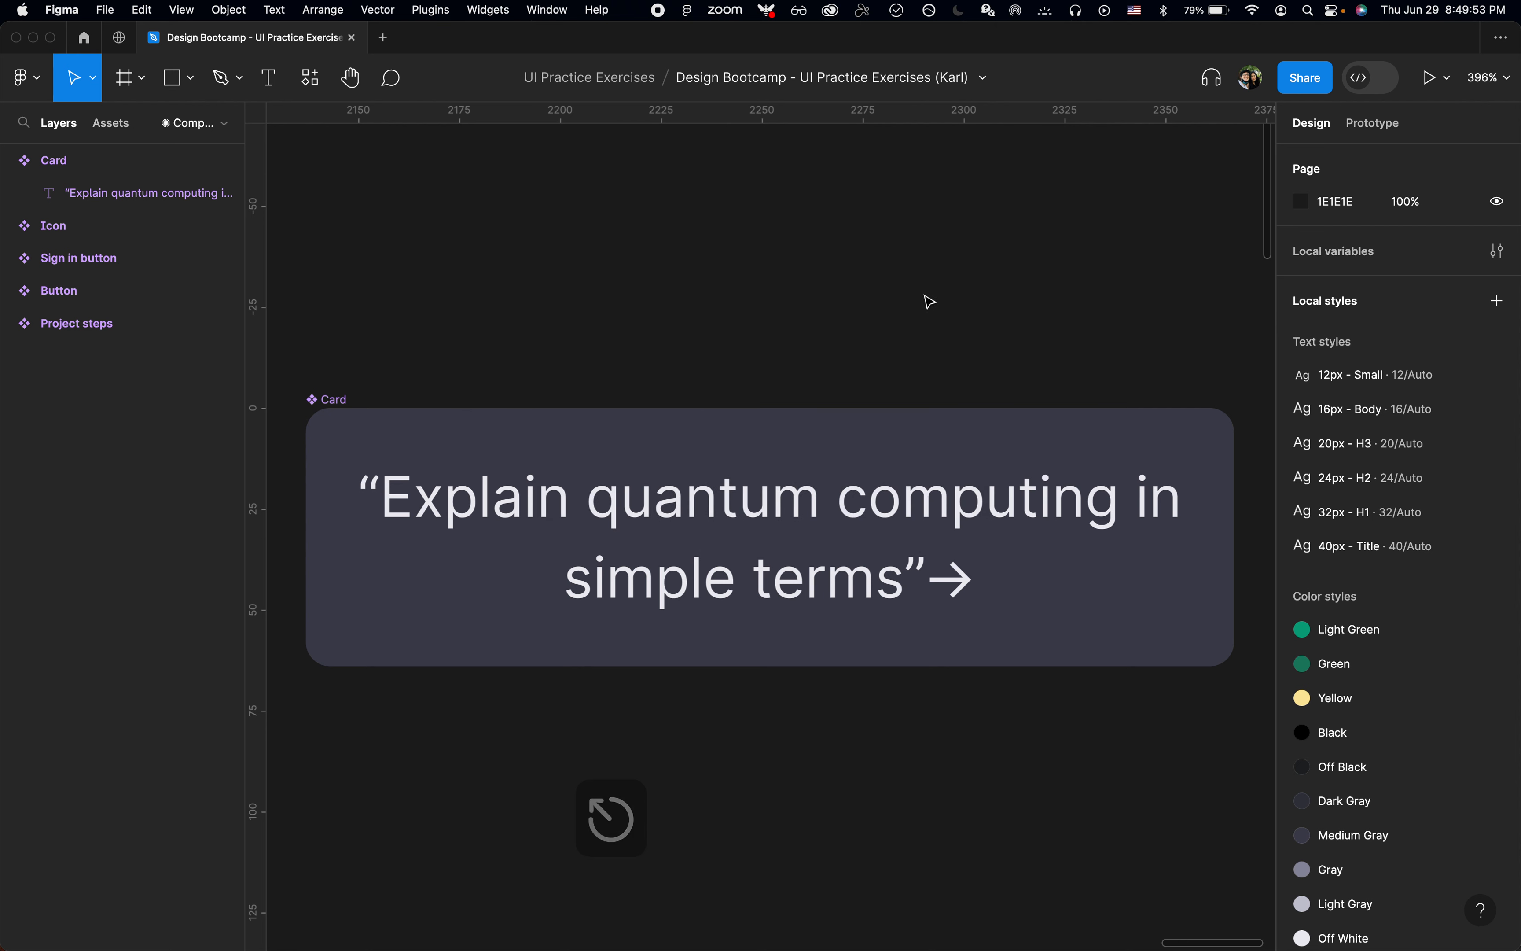
click(224, 123)
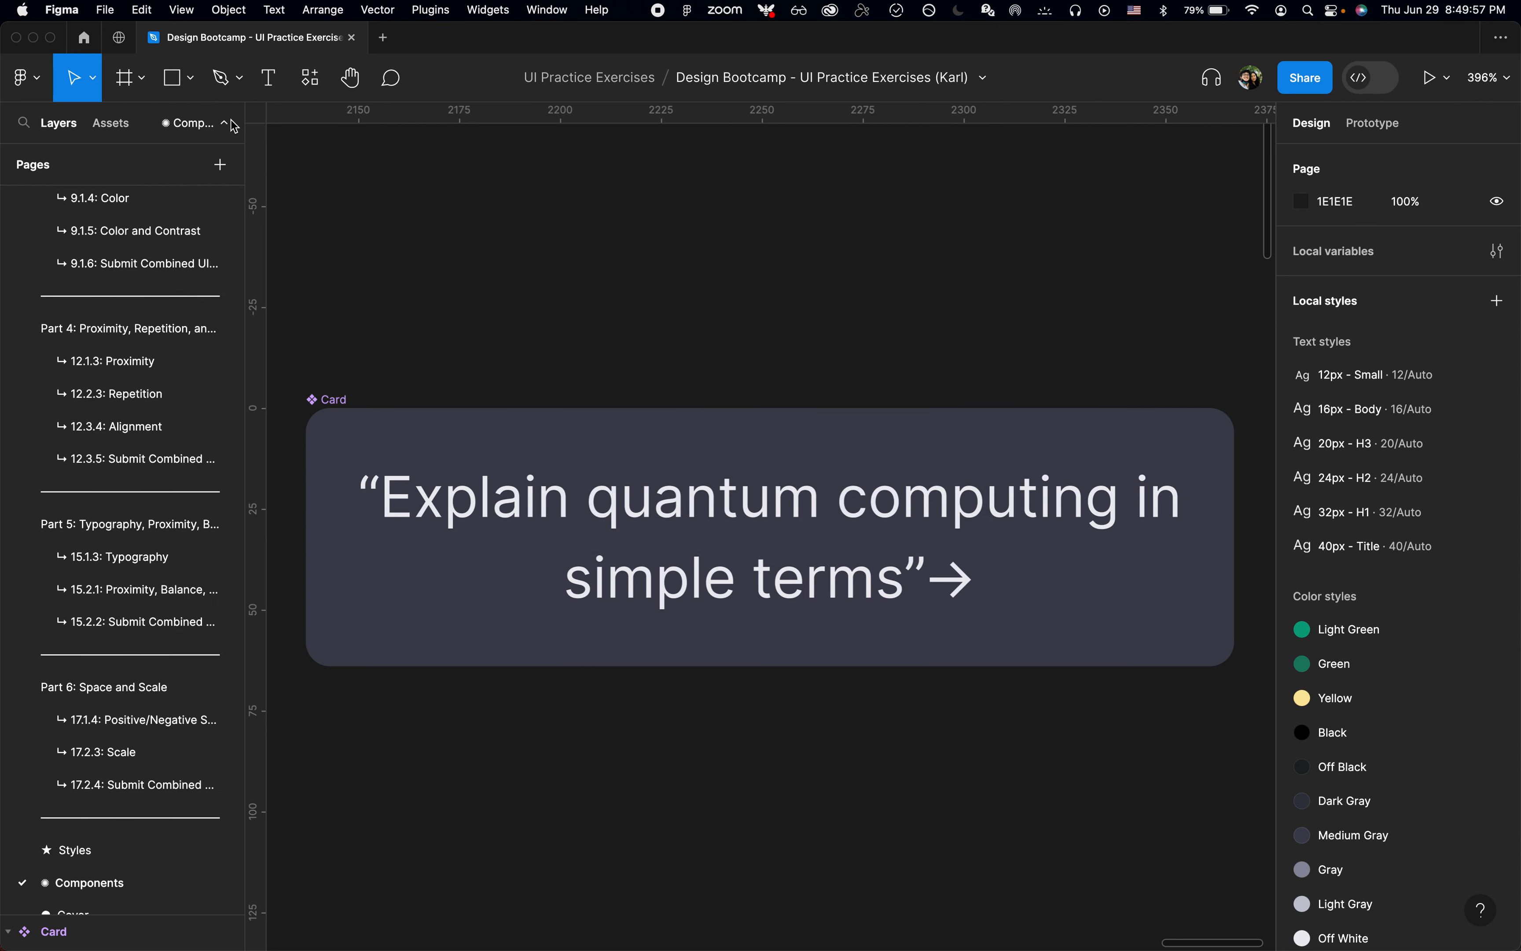
scroll(152, 483, down, 1)
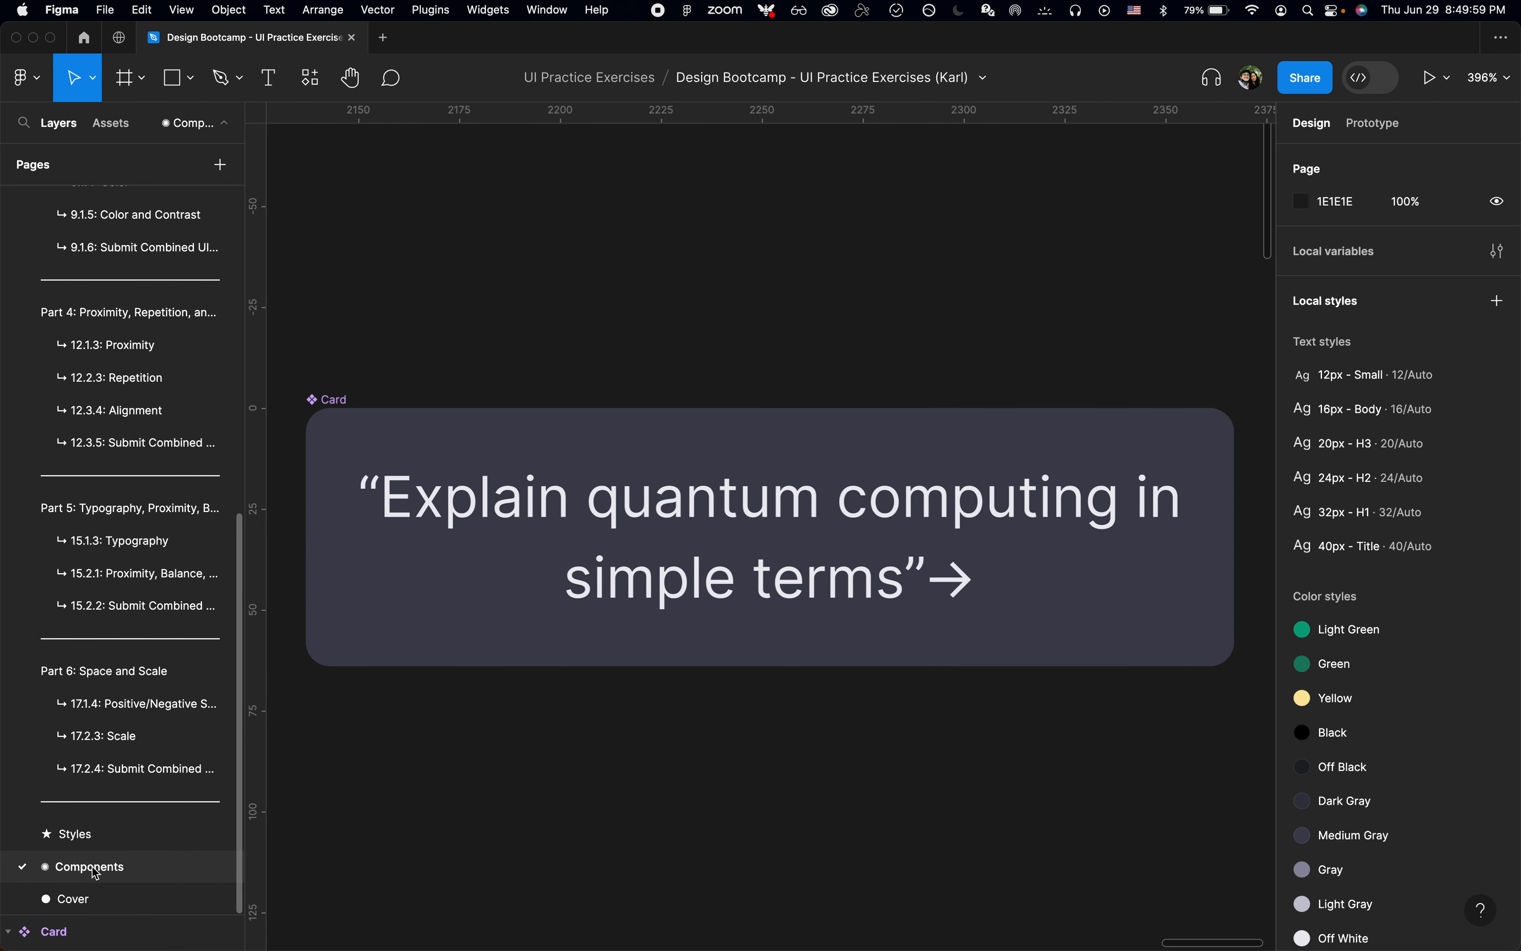
Step: Return to the 3.3.3: Recreating High Quality UI Screens page using Page Jumper
key(super+p)
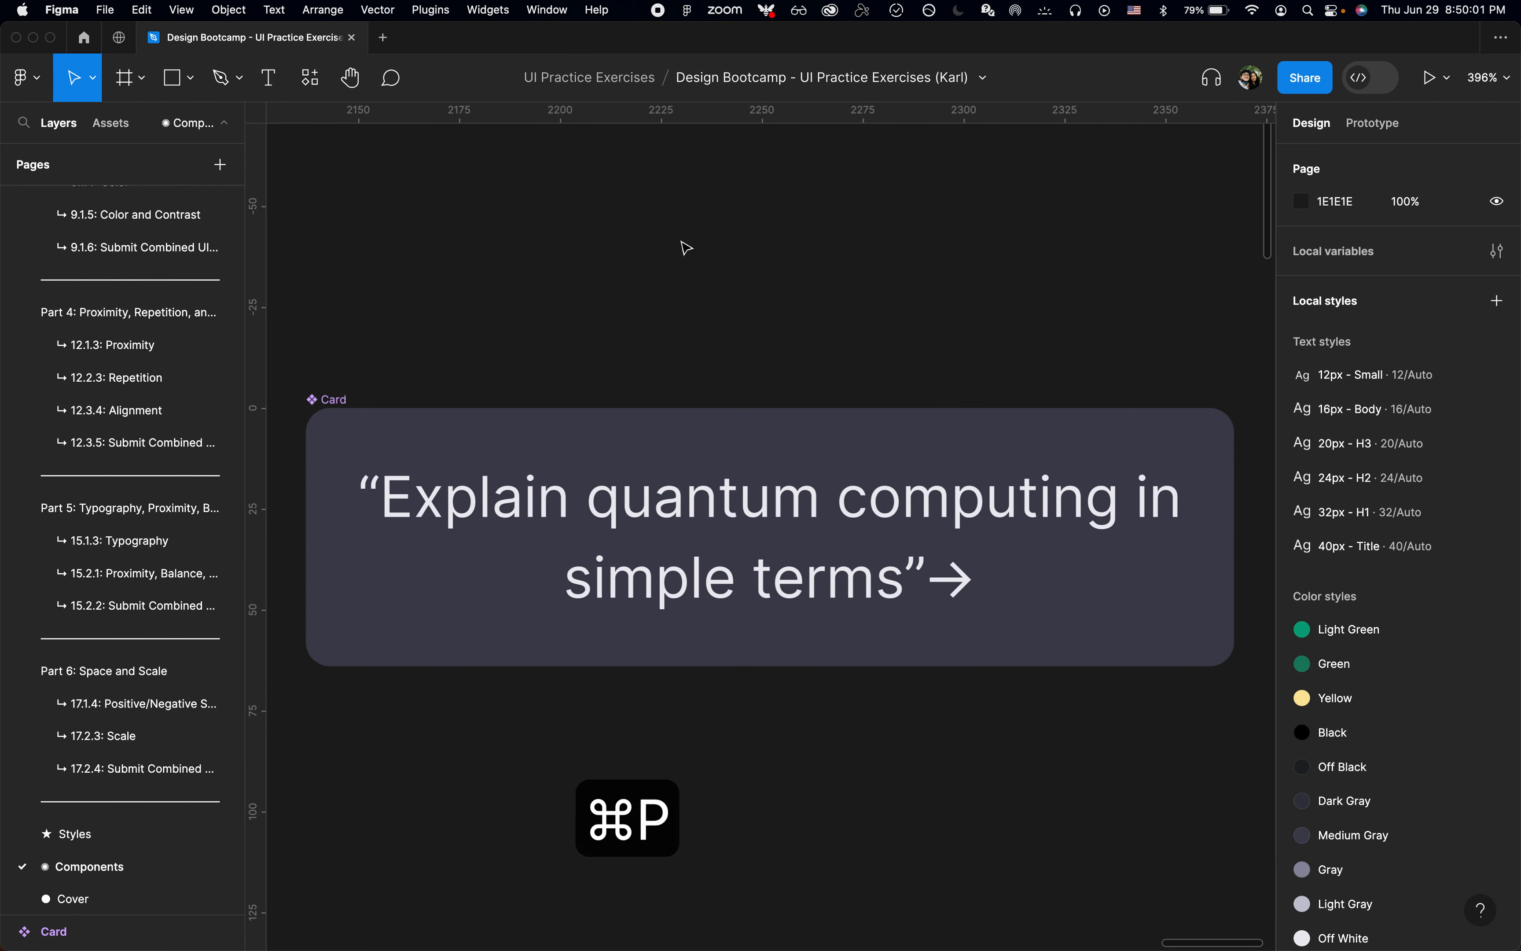
text(jump)
key(Tab)
text(3.)
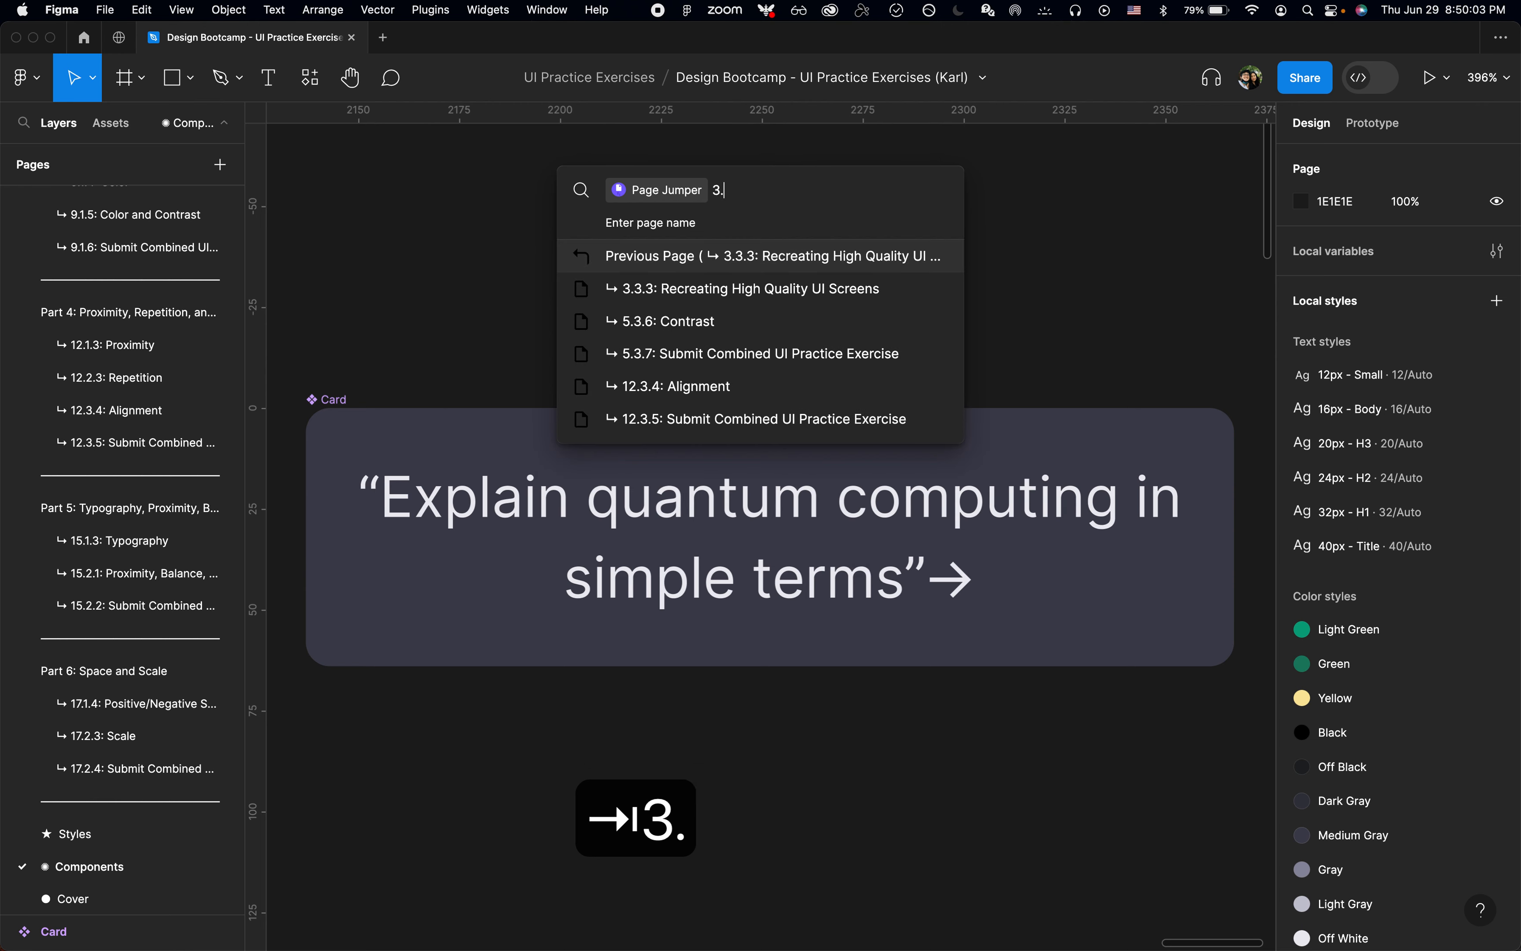
key(Down)
key(Return)
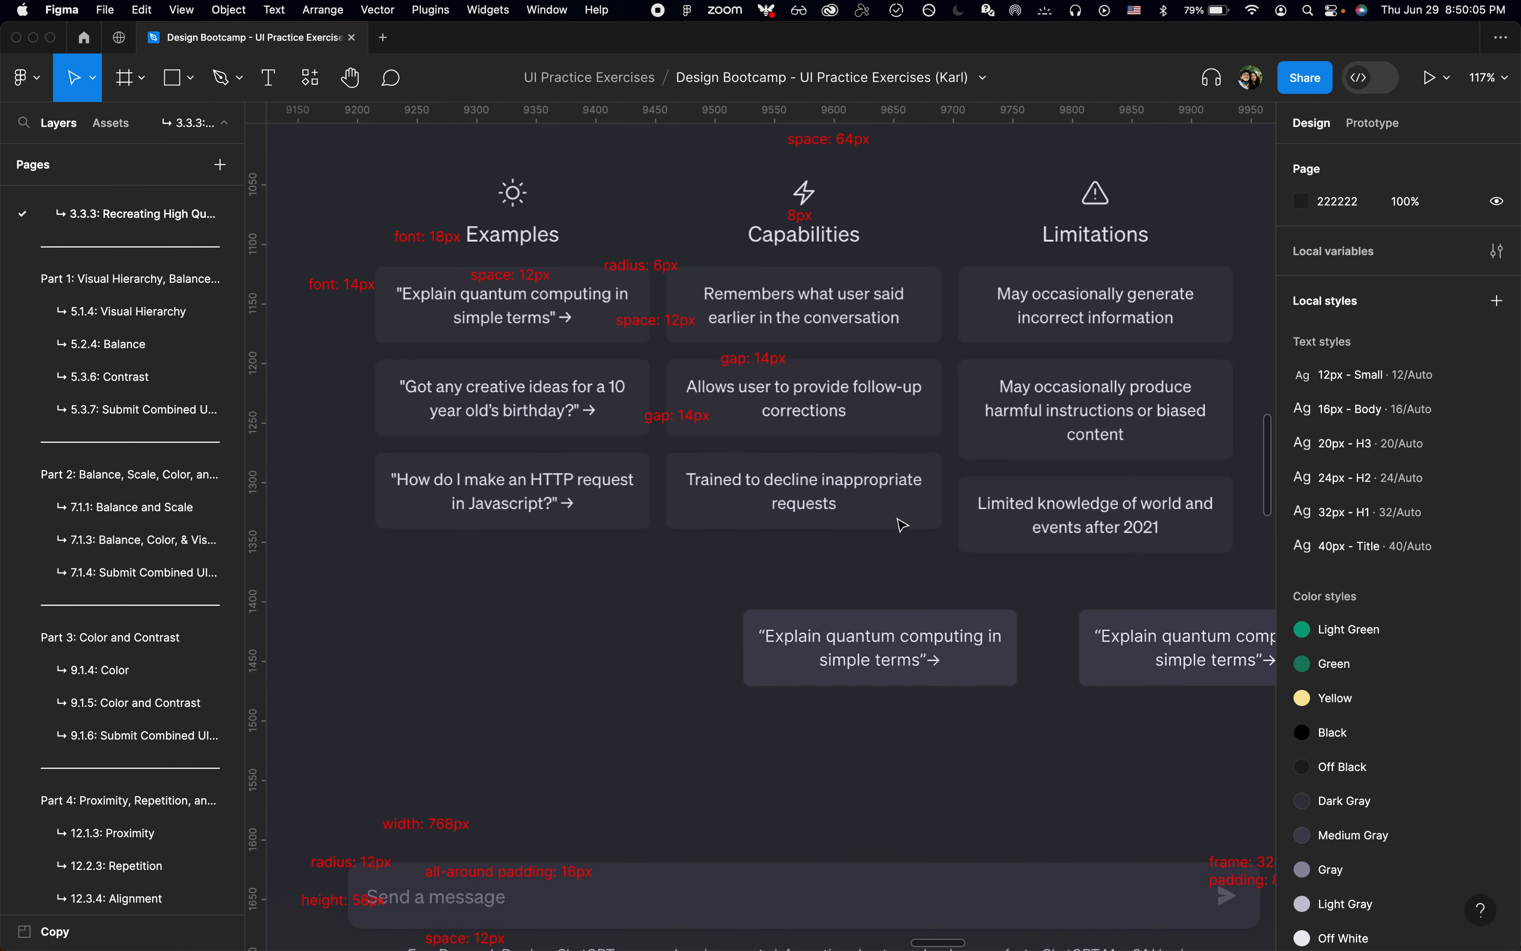
Step: Delete the card instance in the original's place and move the remaining instance there, to about X 6547, Y 750
click(901, 622)
scroll(900, 622, right, 3)
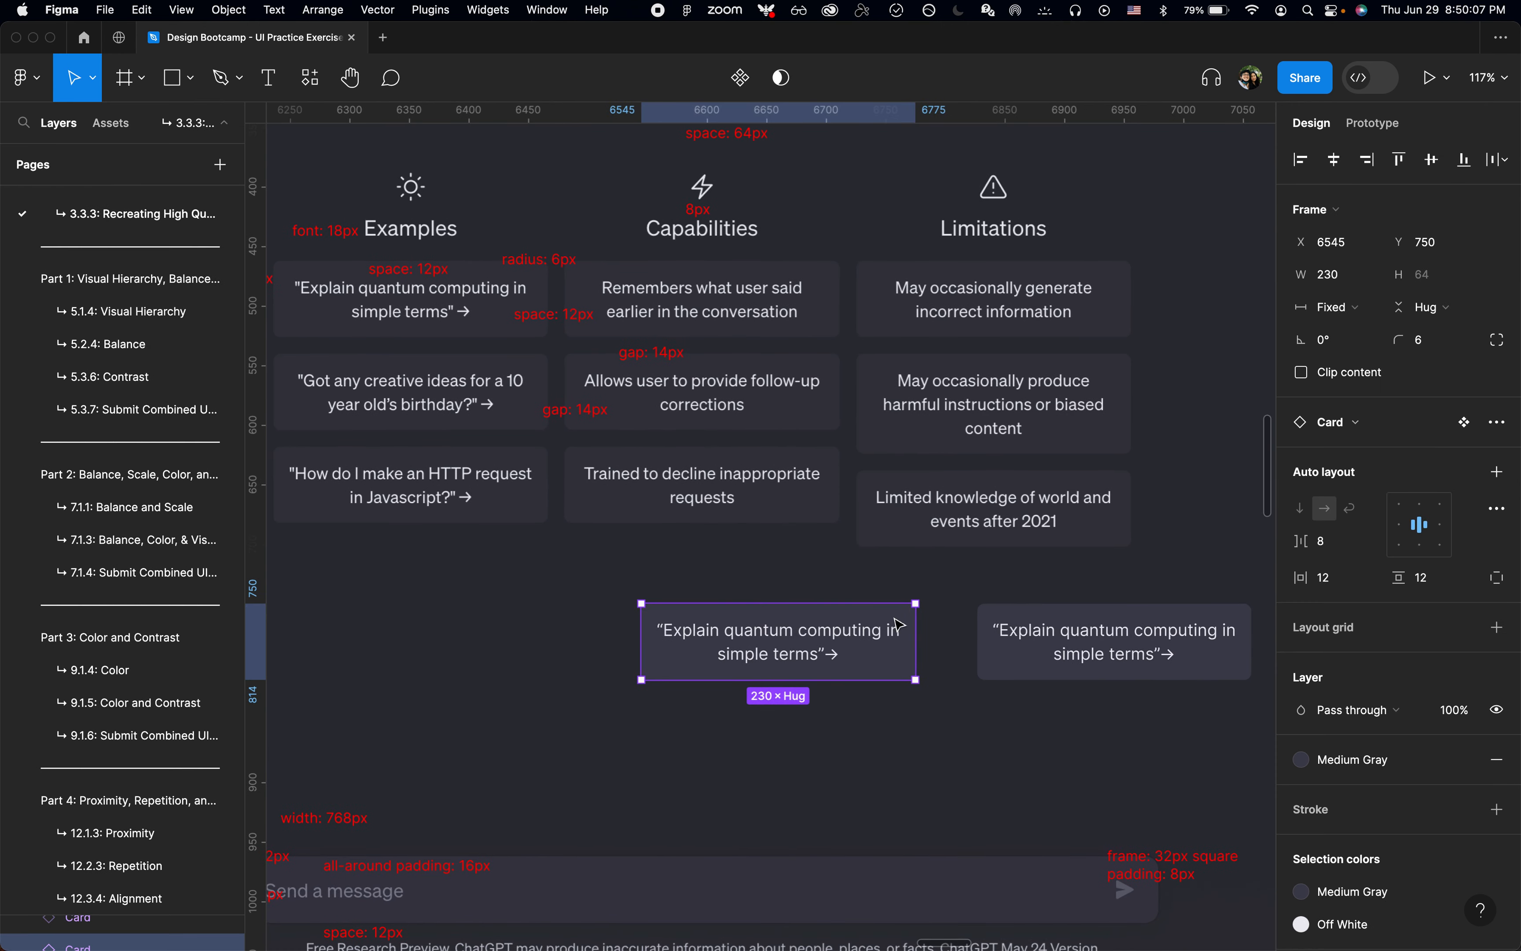
key(BackSpace)
click(1037, 629)
scroll(1057, 629, down, 3)
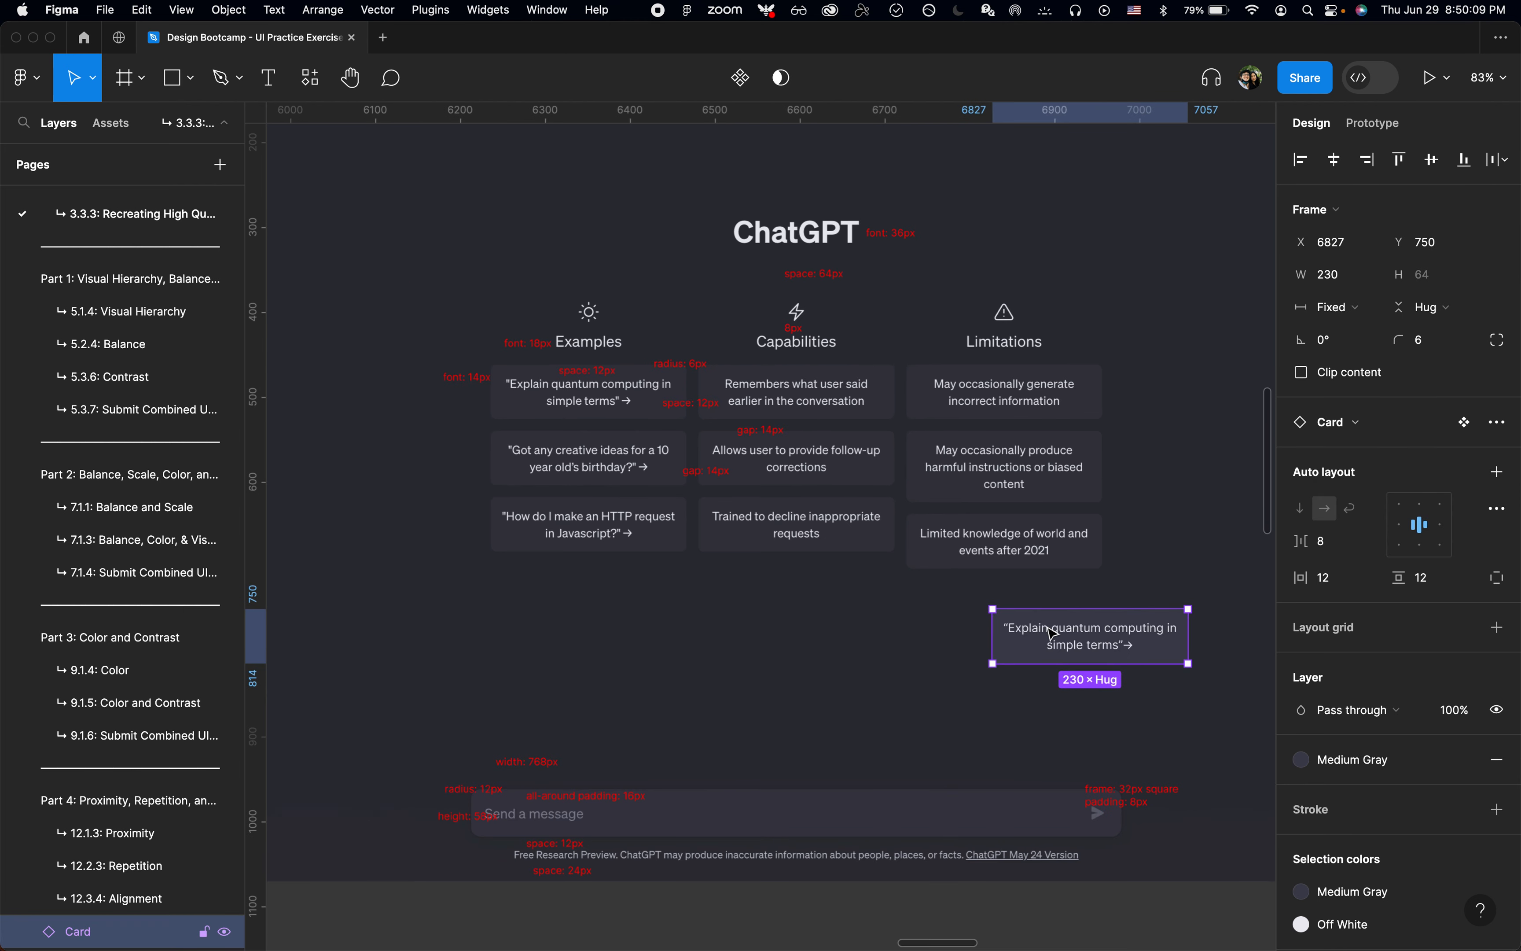
drag(1044, 629, 804, 629)
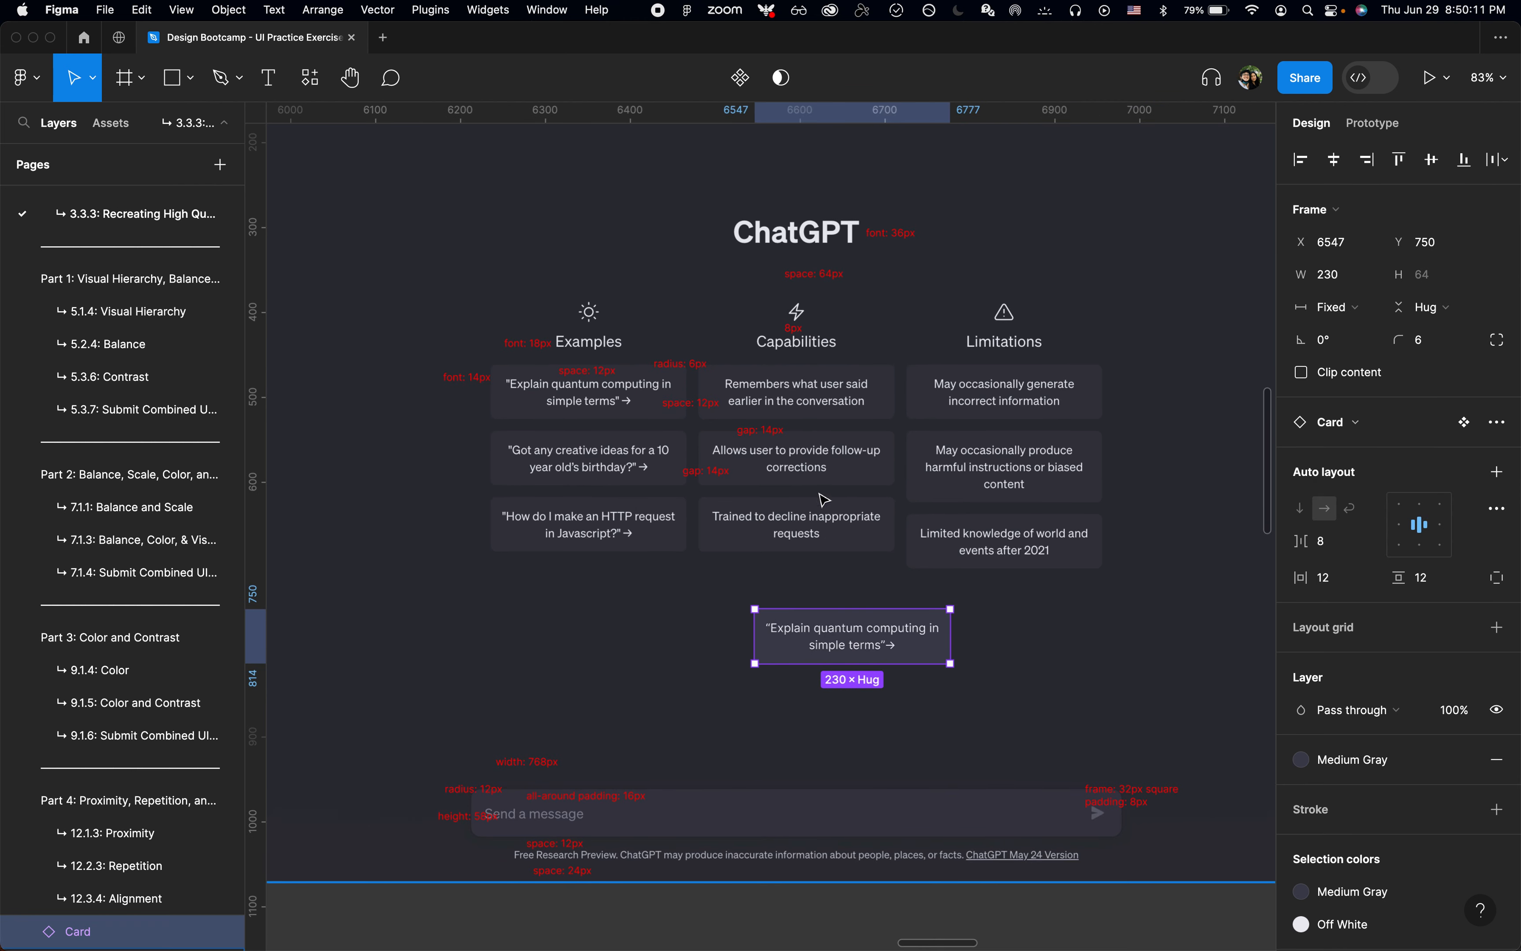
Step: Start the AutoGrid plugin on the card instance and configure a grid of 3 rows and 3 columns
scroll(792, 544, up, 3)
key(super+p)
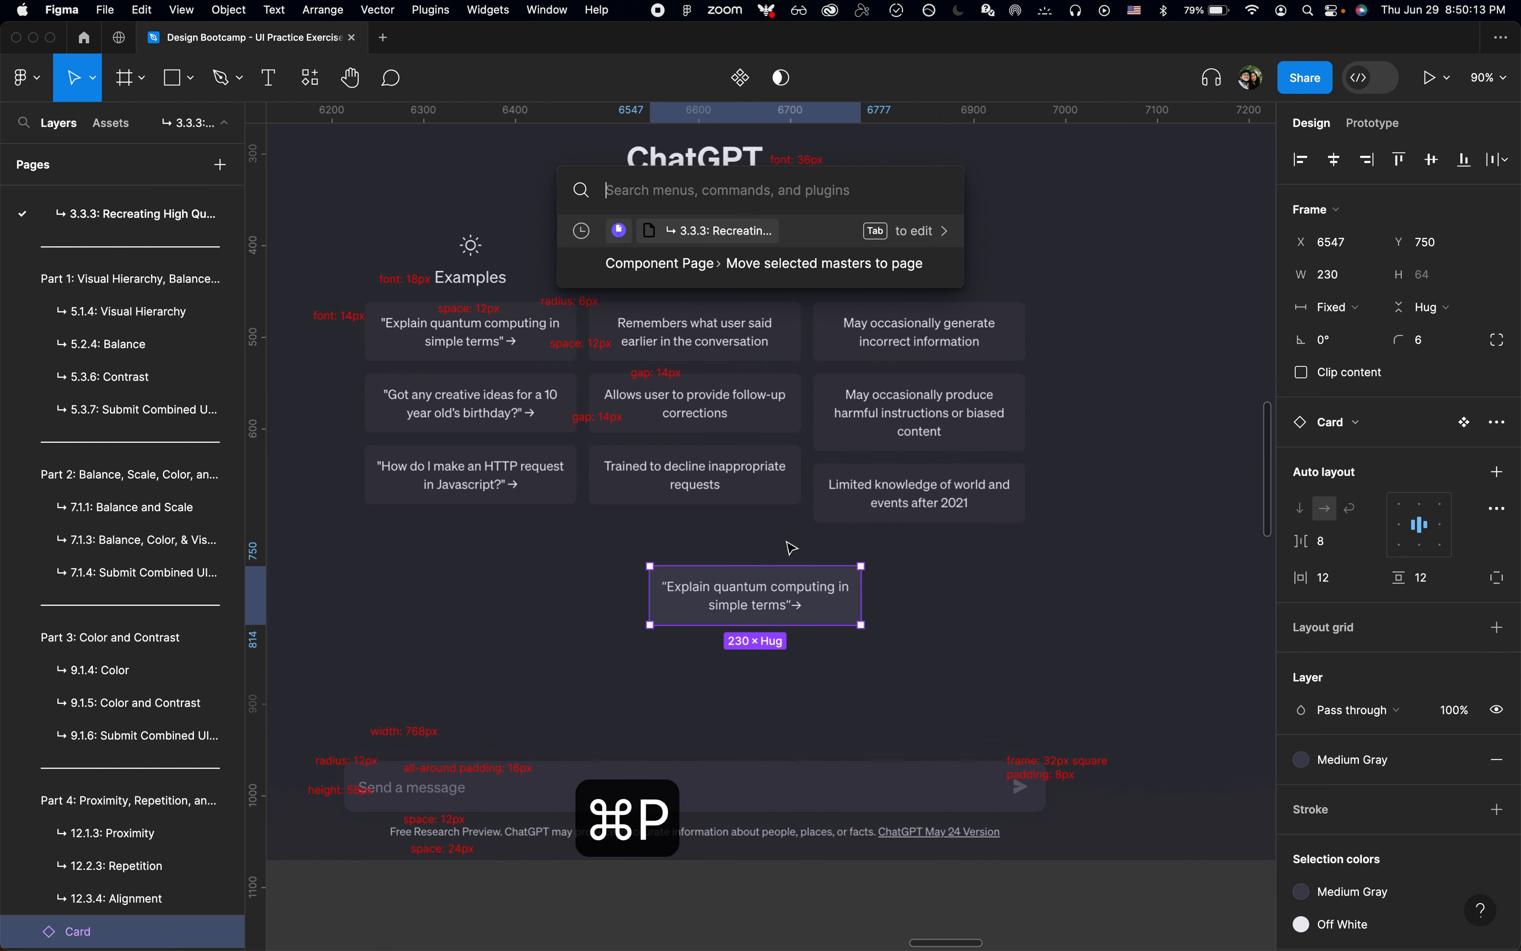
text(auto)
key(Down)
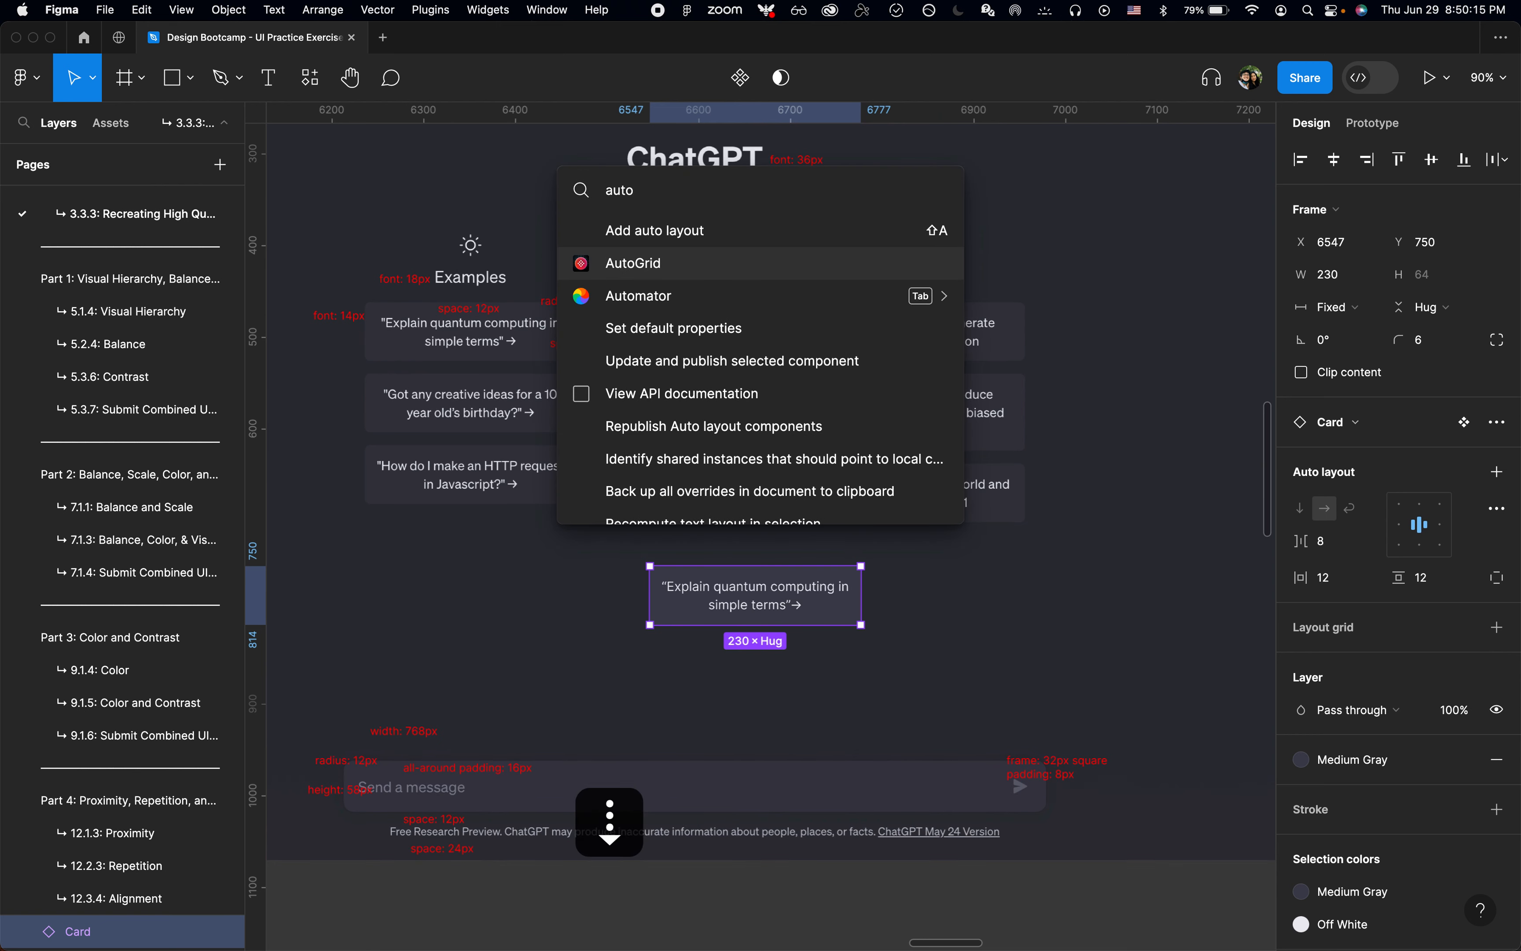
key(Return)
click(933, 407)
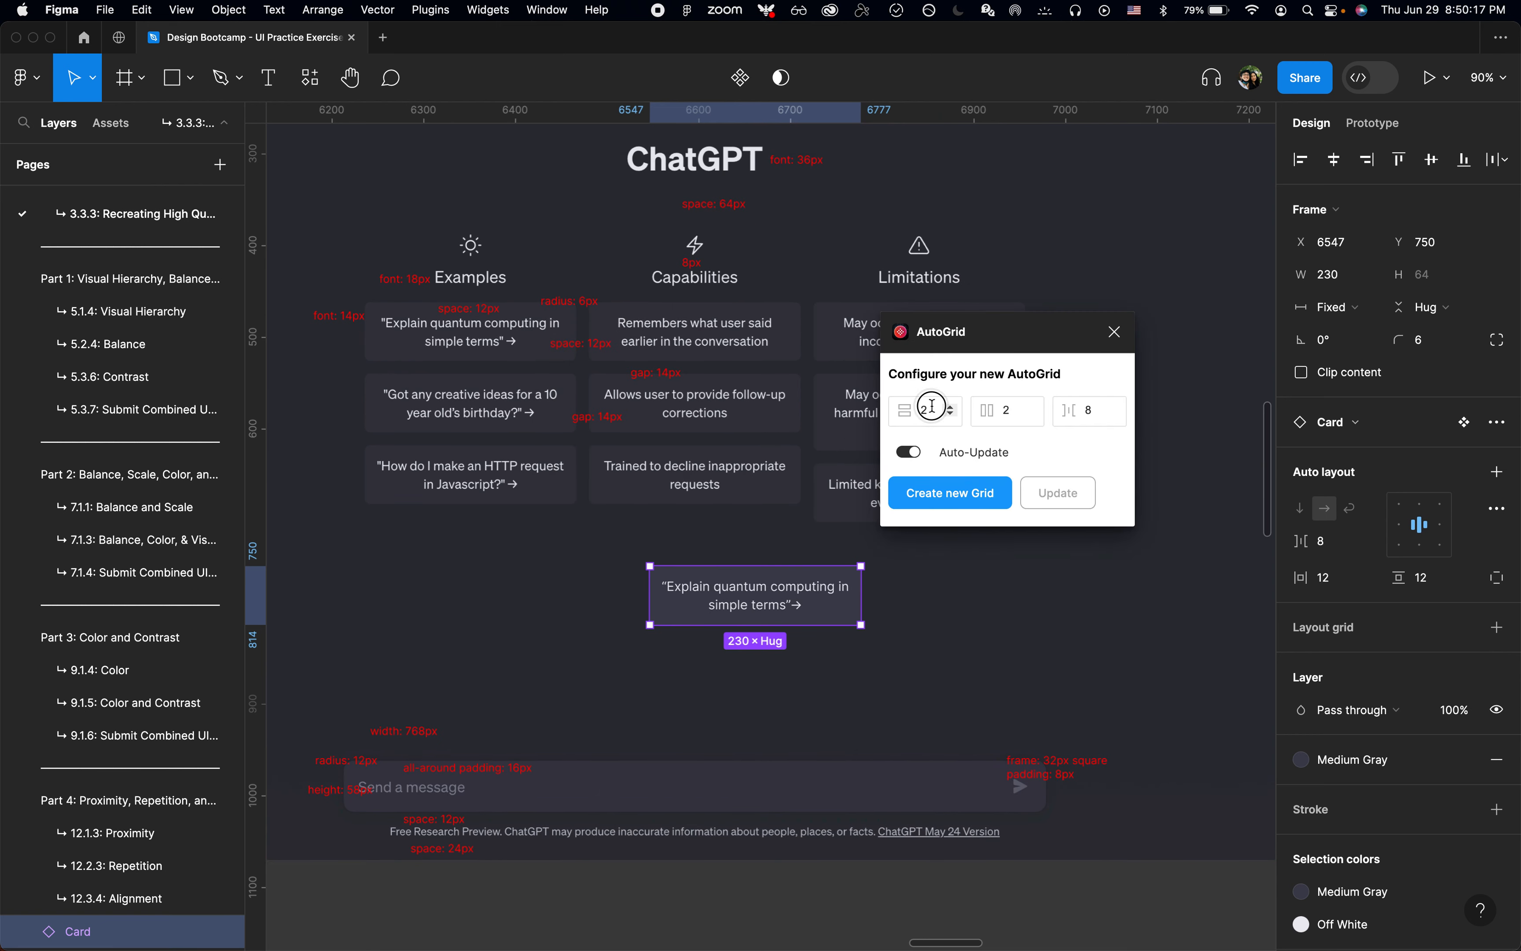
key(super+a)
text(3)
key(Tab)
text(3)
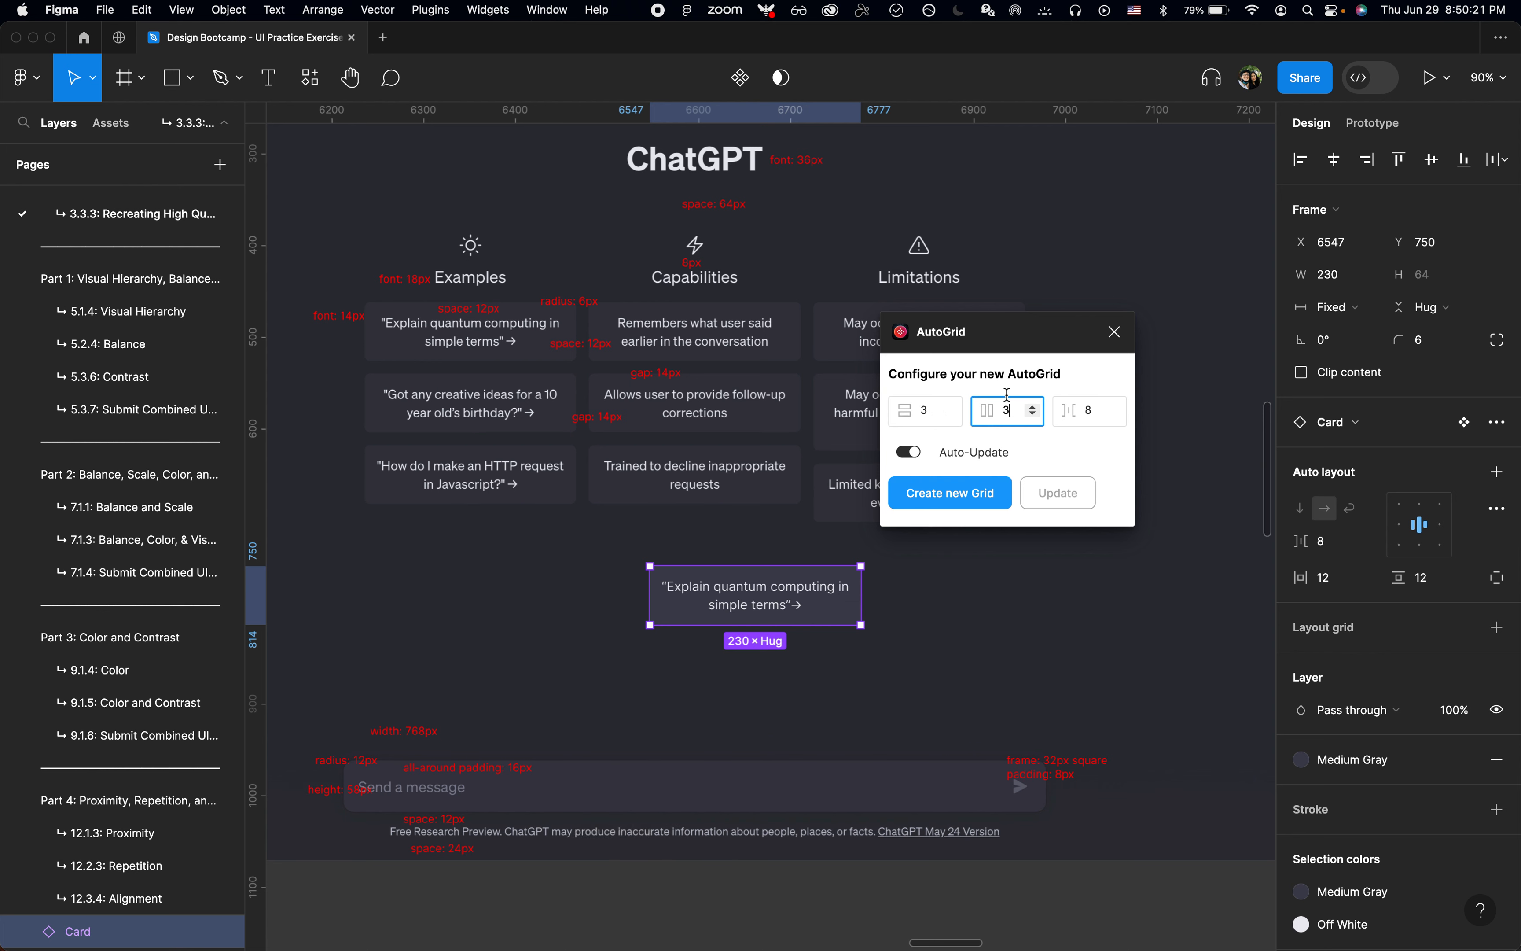
Step: Set the AutoGrid spacing to 14, create the grid of cards and close the plugin
drag(1011, 348, 1072, 348)
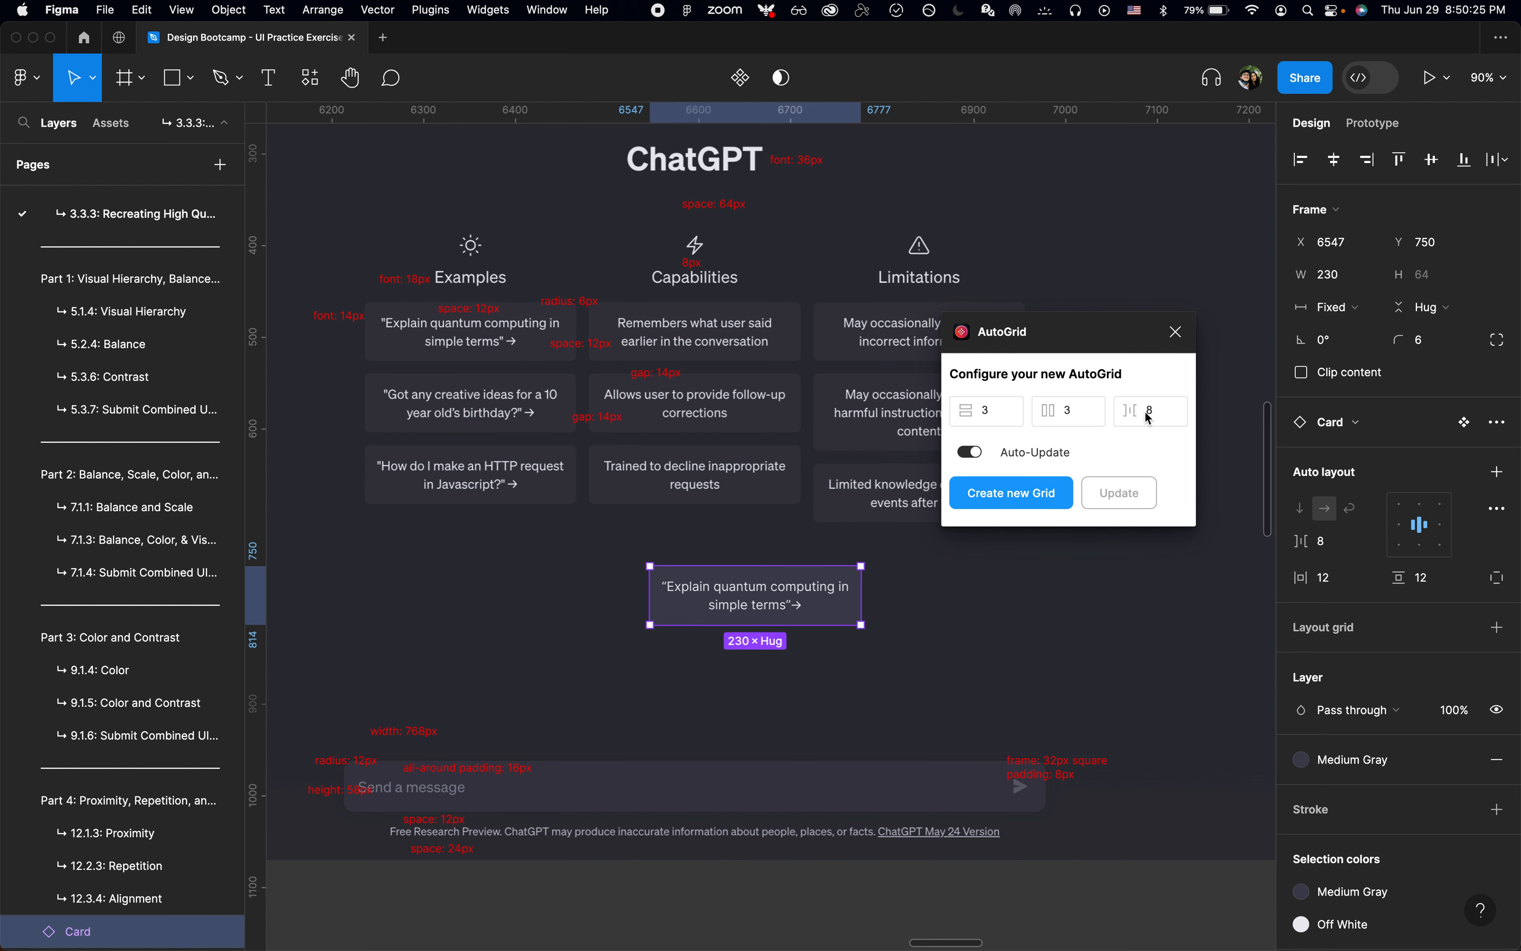
key(super+a)
text(14)
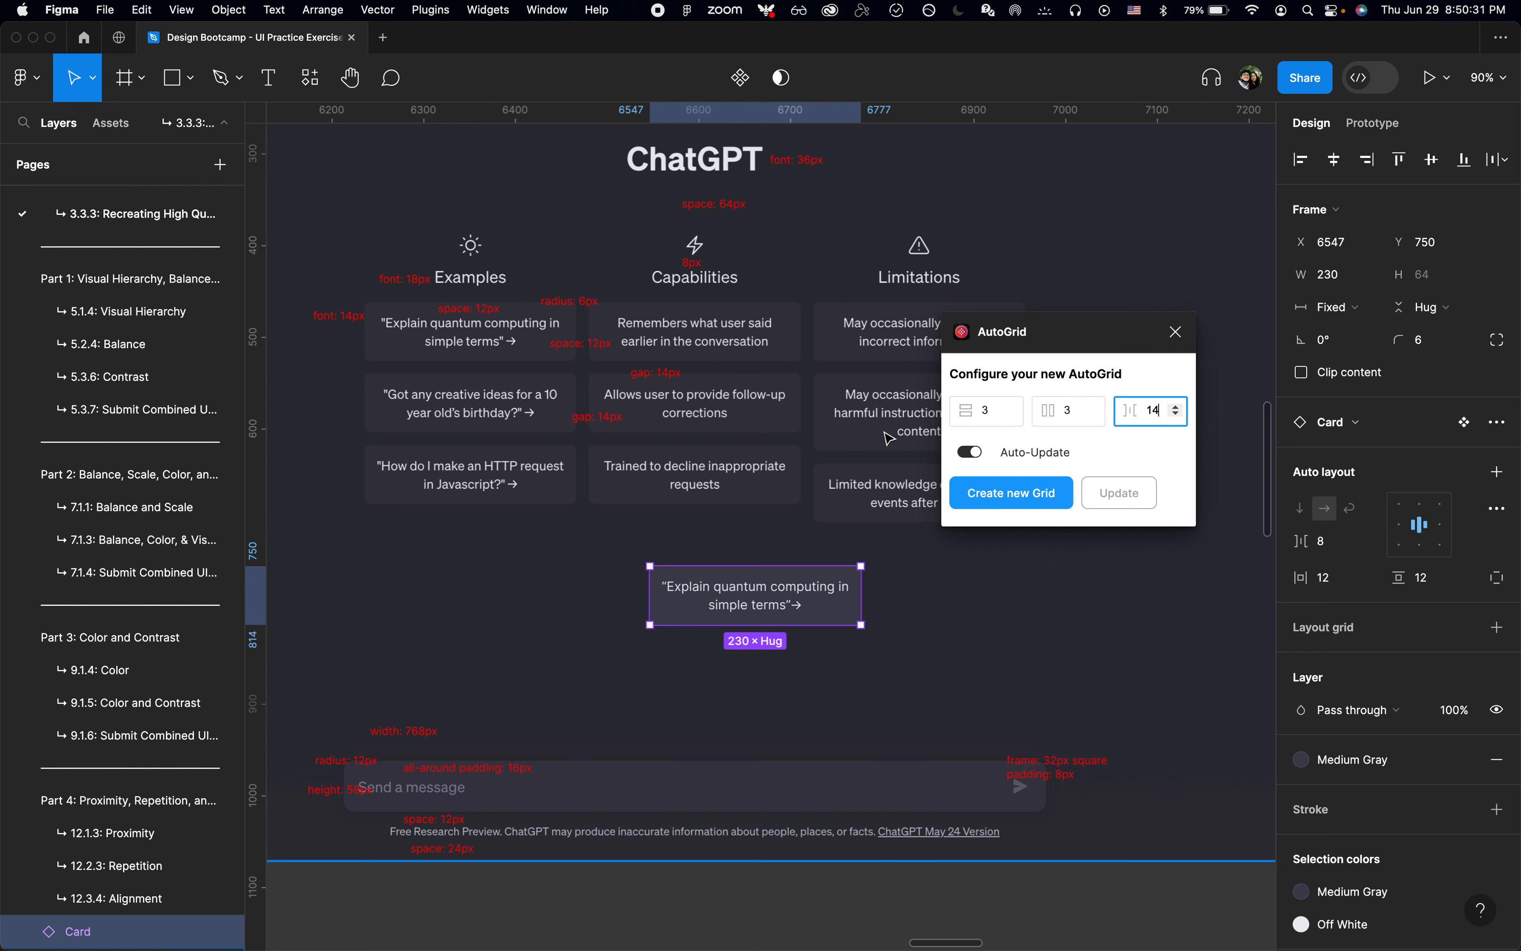
click(1044, 503)
click(1176, 331)
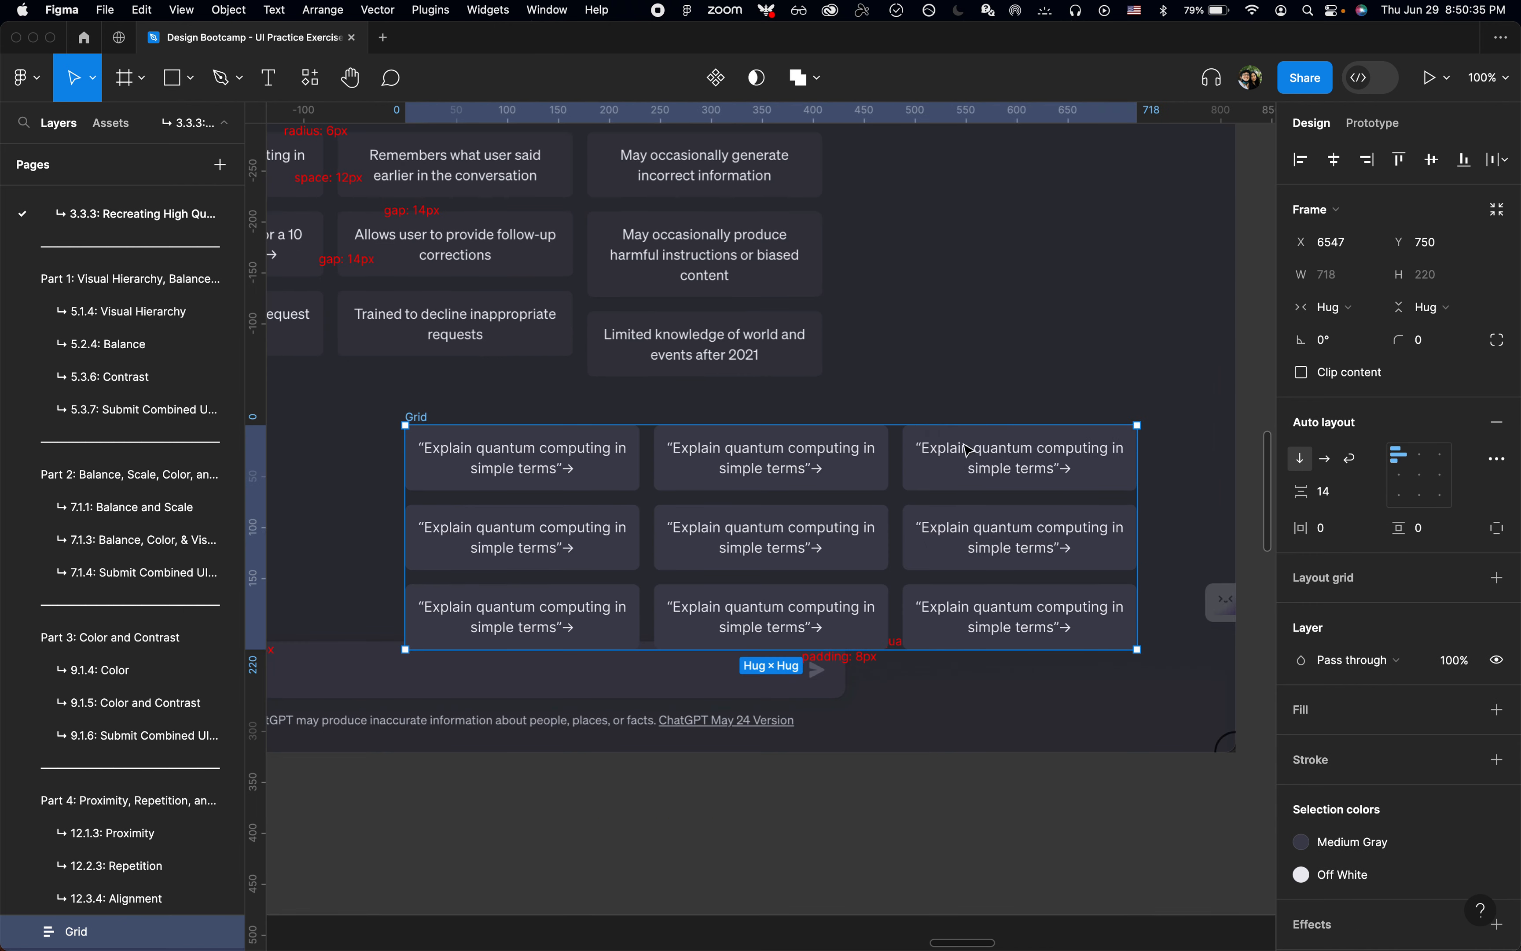
Step: Move the card grid to about X 6402, Y 726 below the screenshot's example cards and deselect it
scroll(827, 507, left, 5)
scroll(827, 506, down, 2)
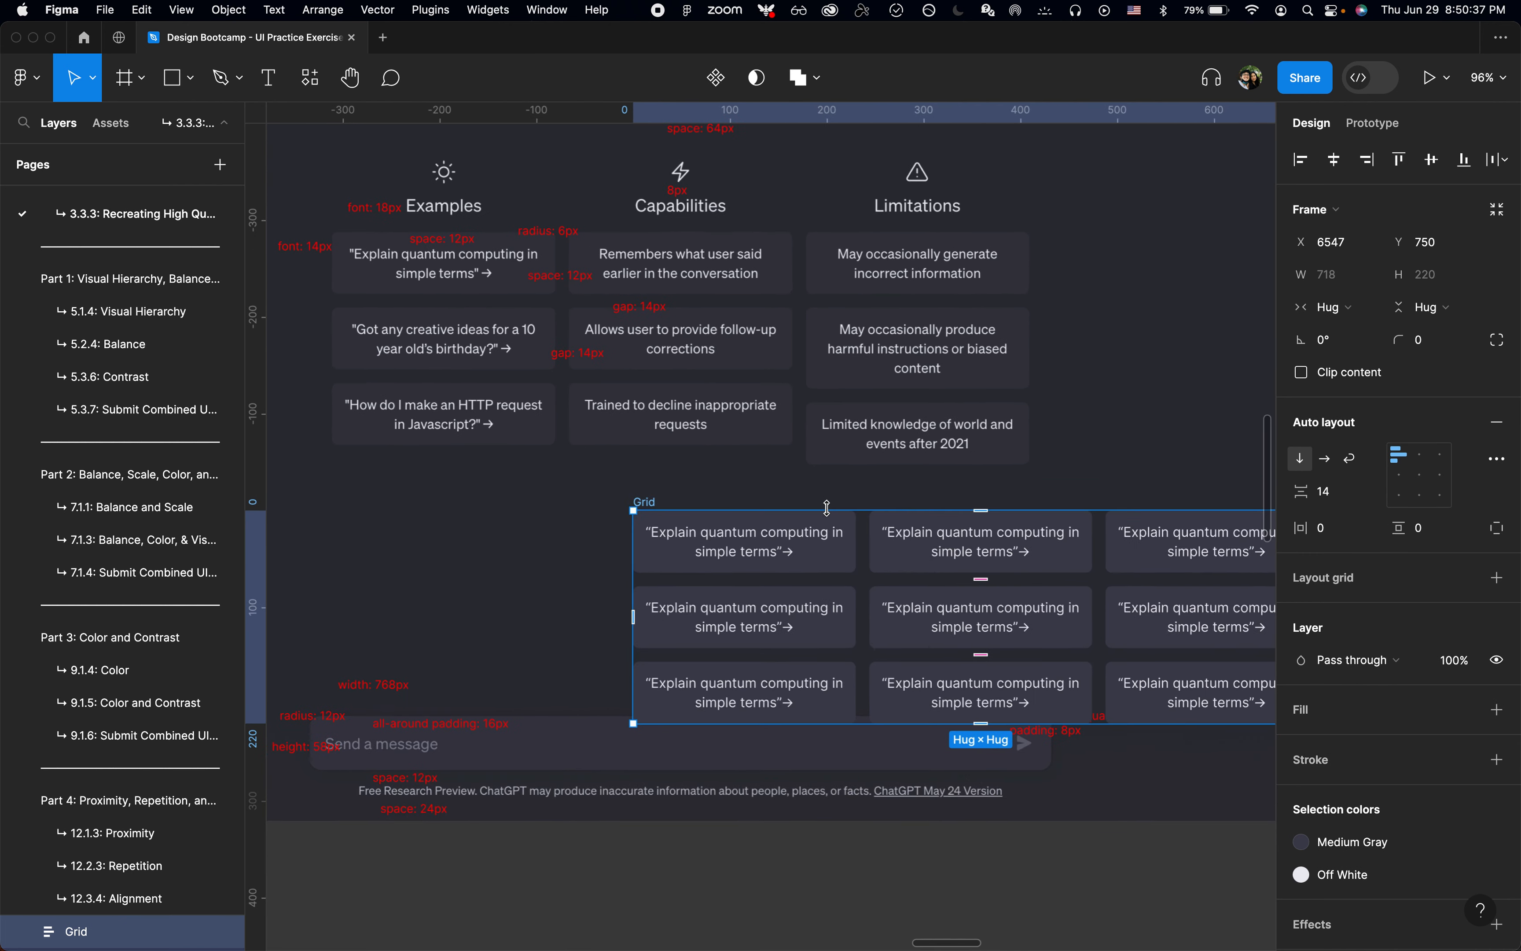
drag(650, 506, 509, 485)
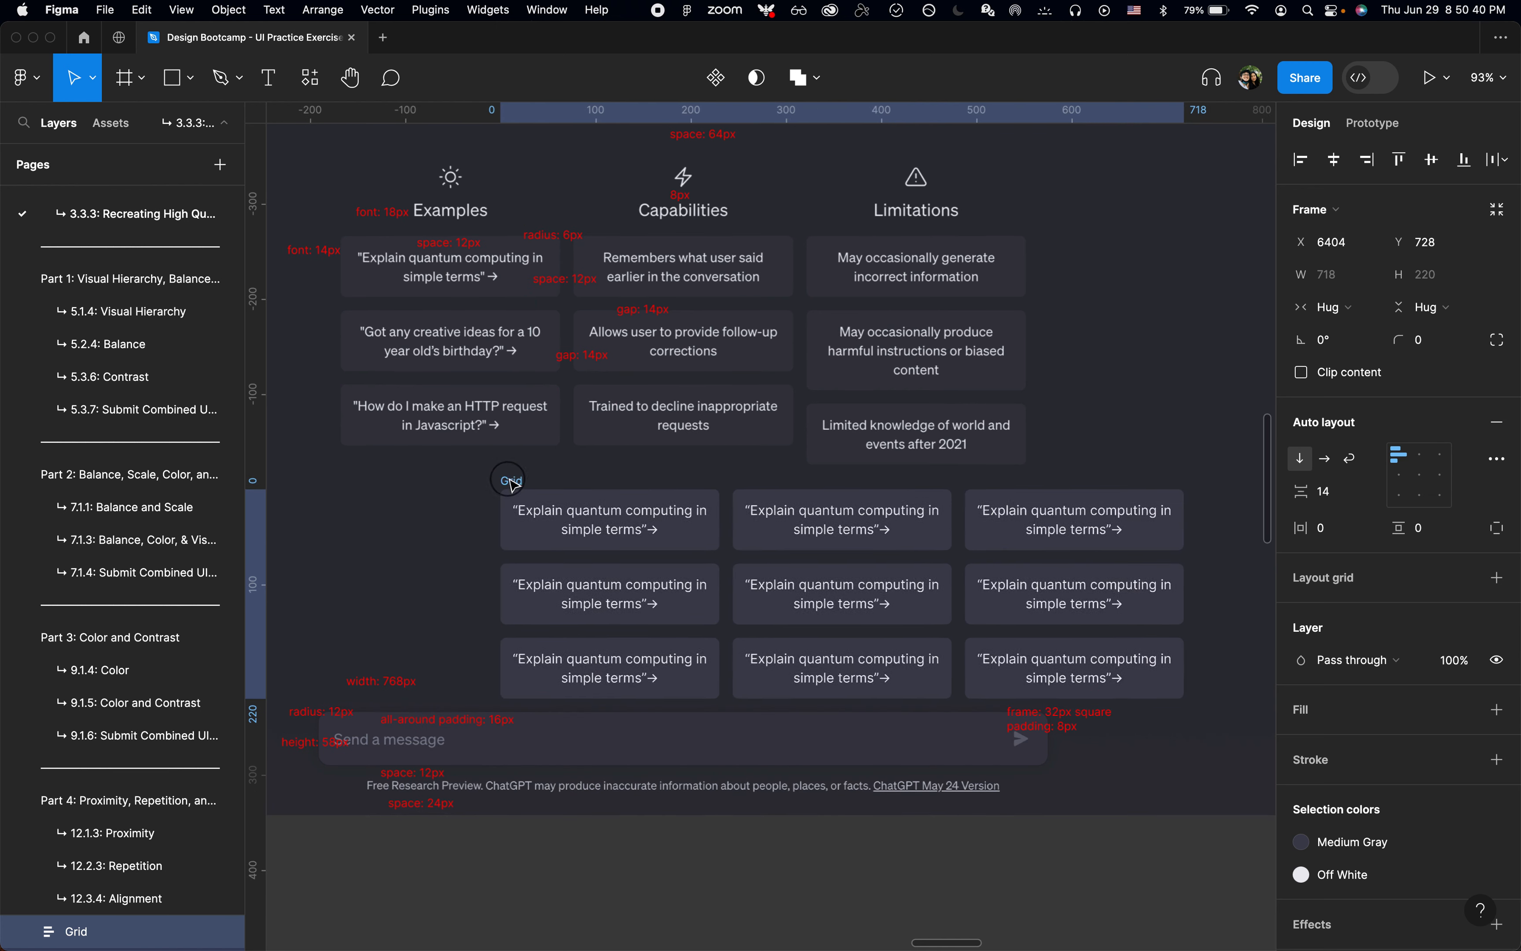
right_click(792, 838)
click(737, 851)
click(737, 851)
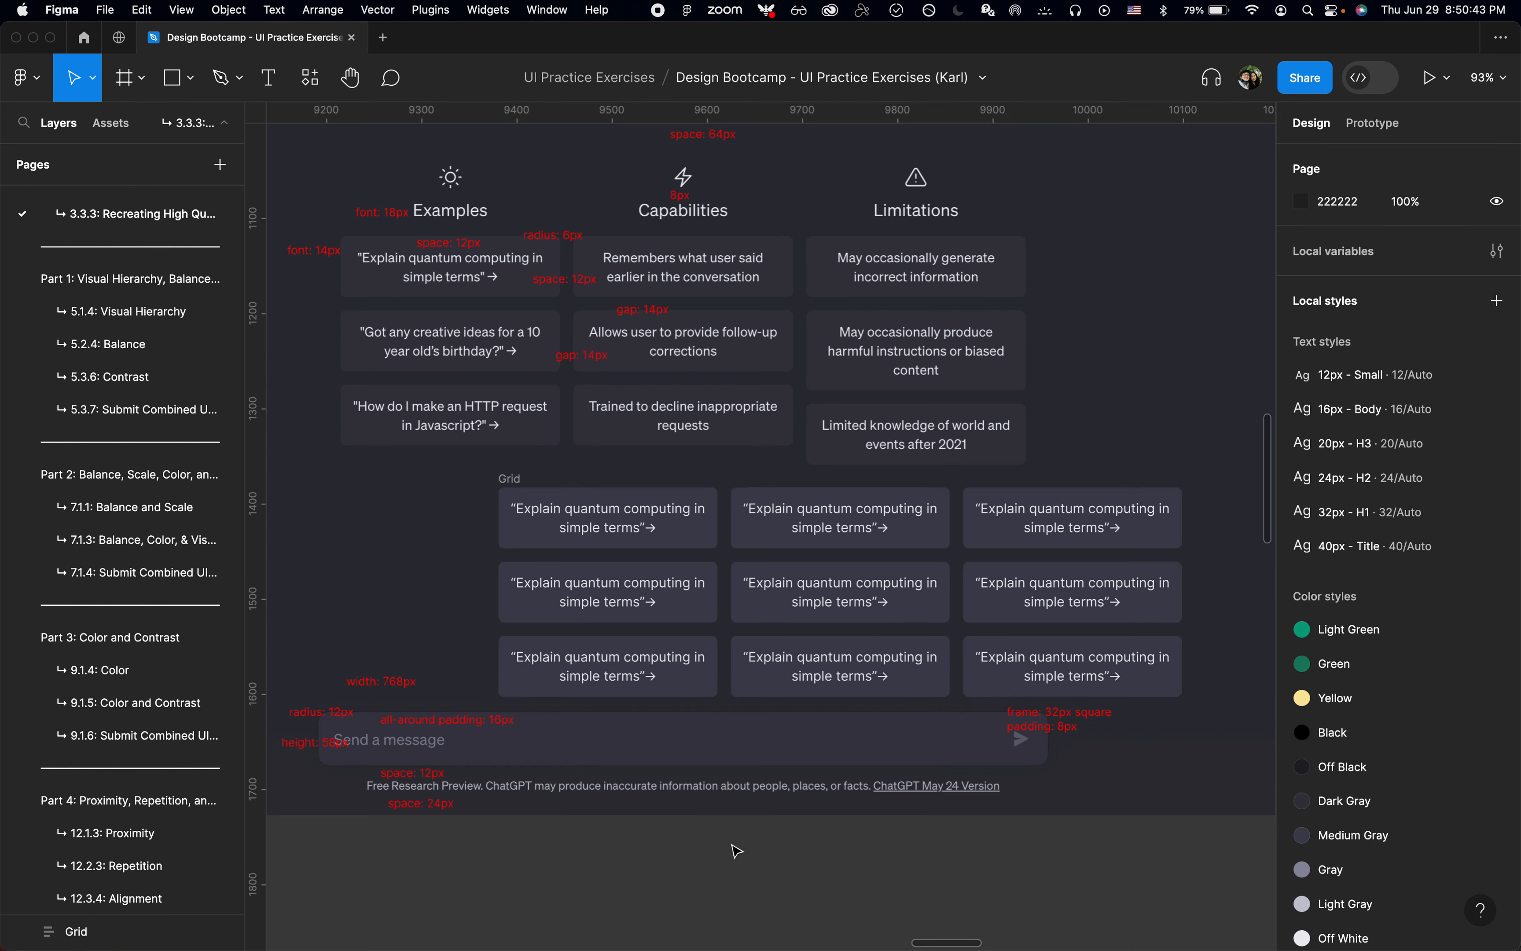
Step: Cut the card grid from the annotated screenshot and paste it into the ChatGPT - Landing frame
scroll(737, 851, down, 3)
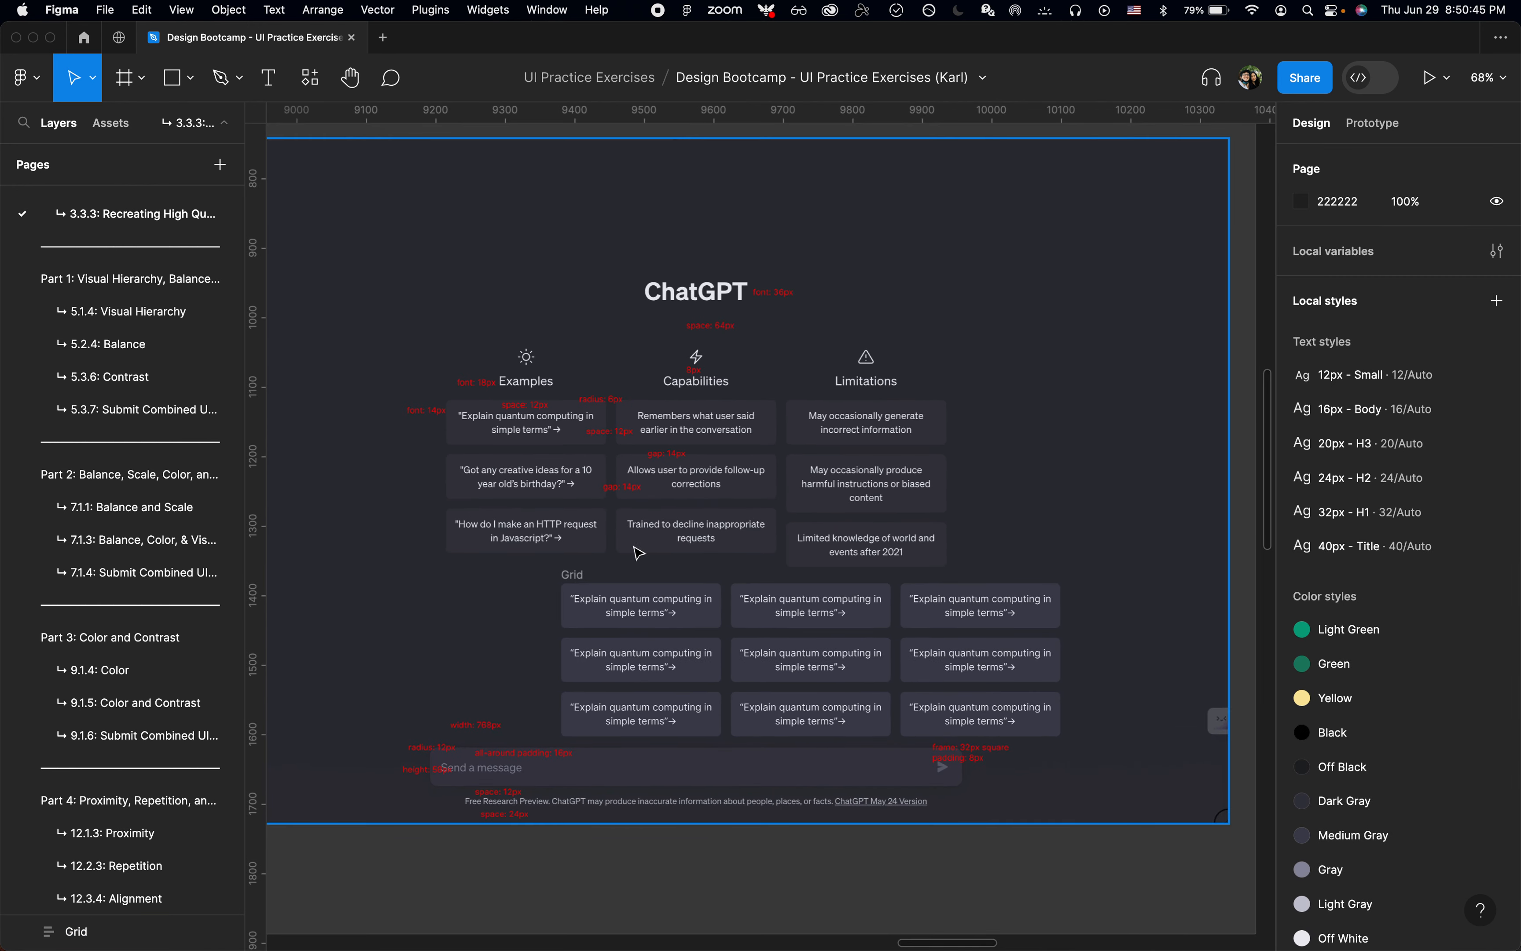
click(574, 576)
scroll(576, 575, down, 3)
scroll(577, 575, down, 10)
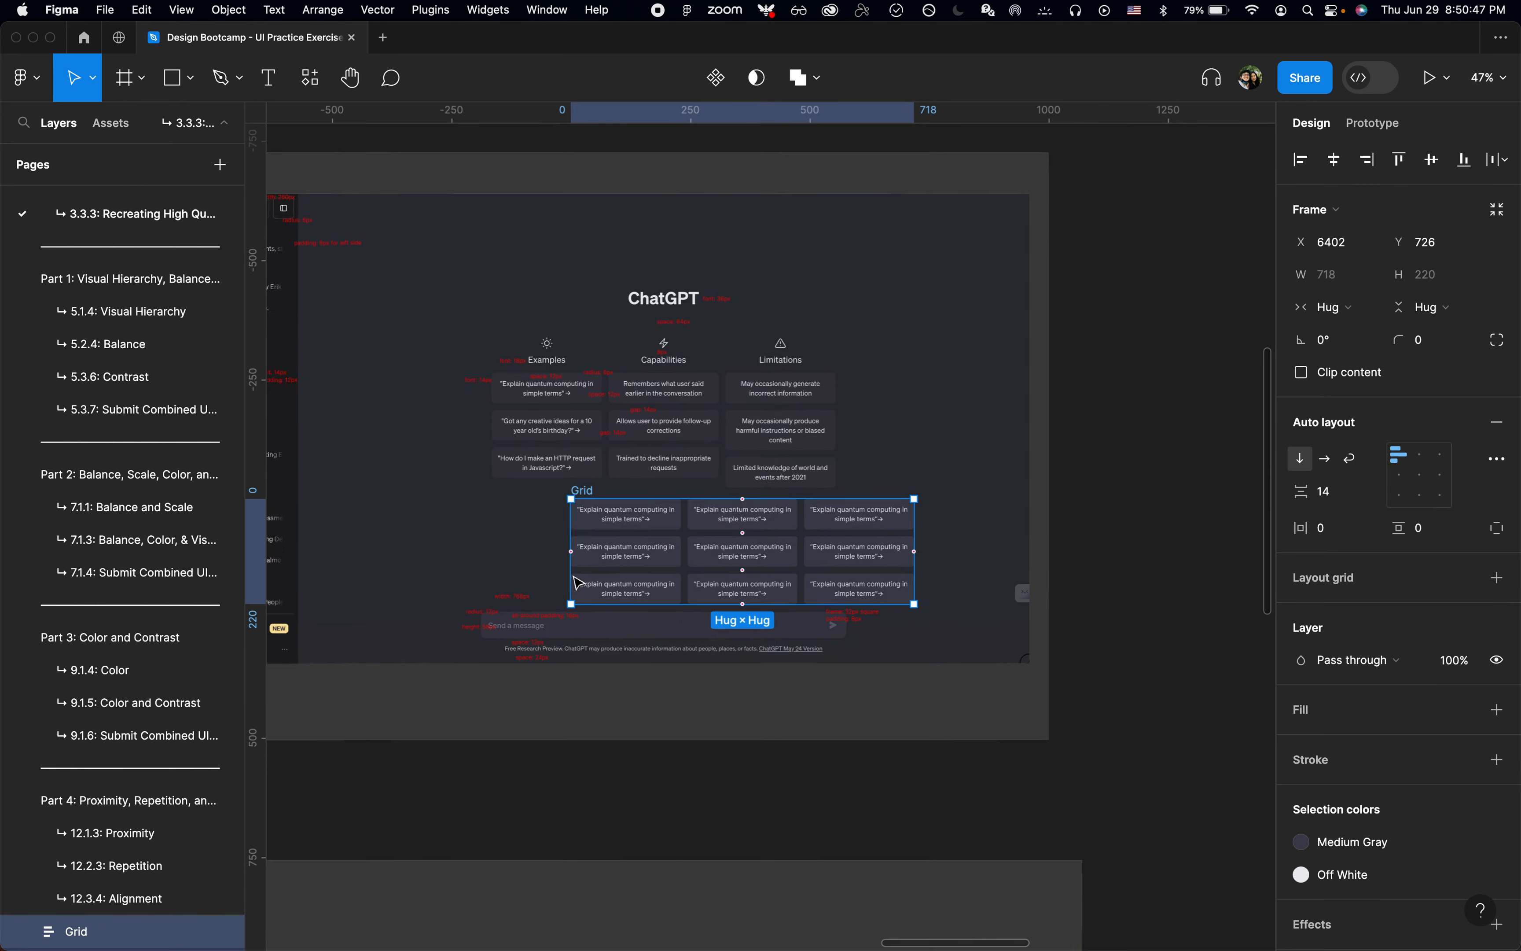
key(super+x)
click(305, 304)
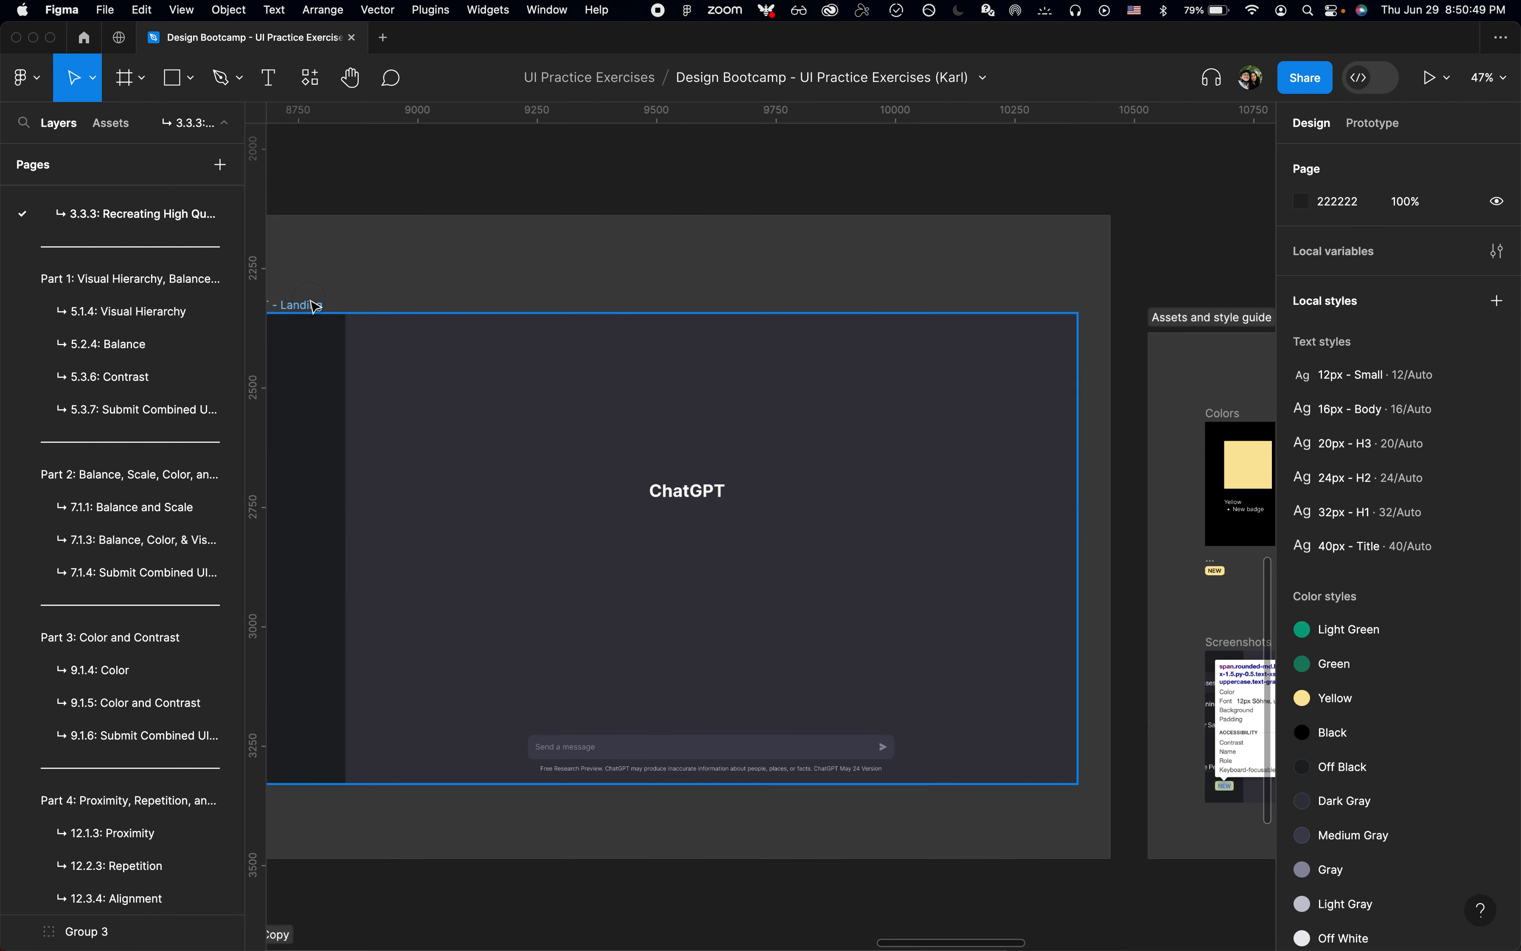
key(shift+2)
key(super+v)
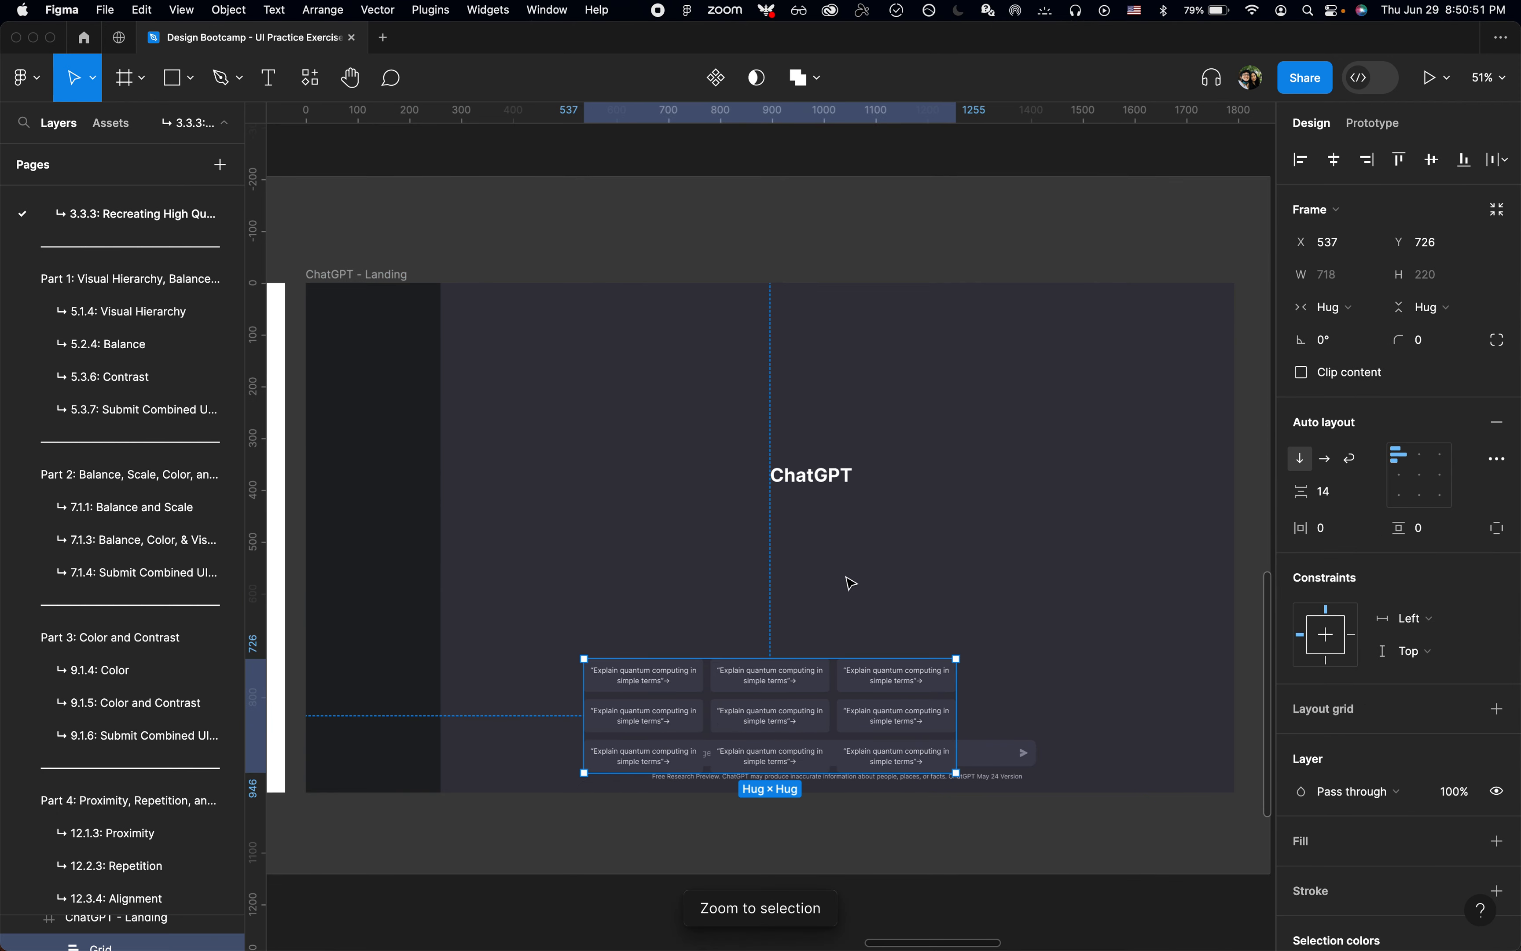
Step: Center the card grid in the landing frame, then move it below the ChatGPT heading to about X 676, Y 492
key(alt+h)
key(alt+v)
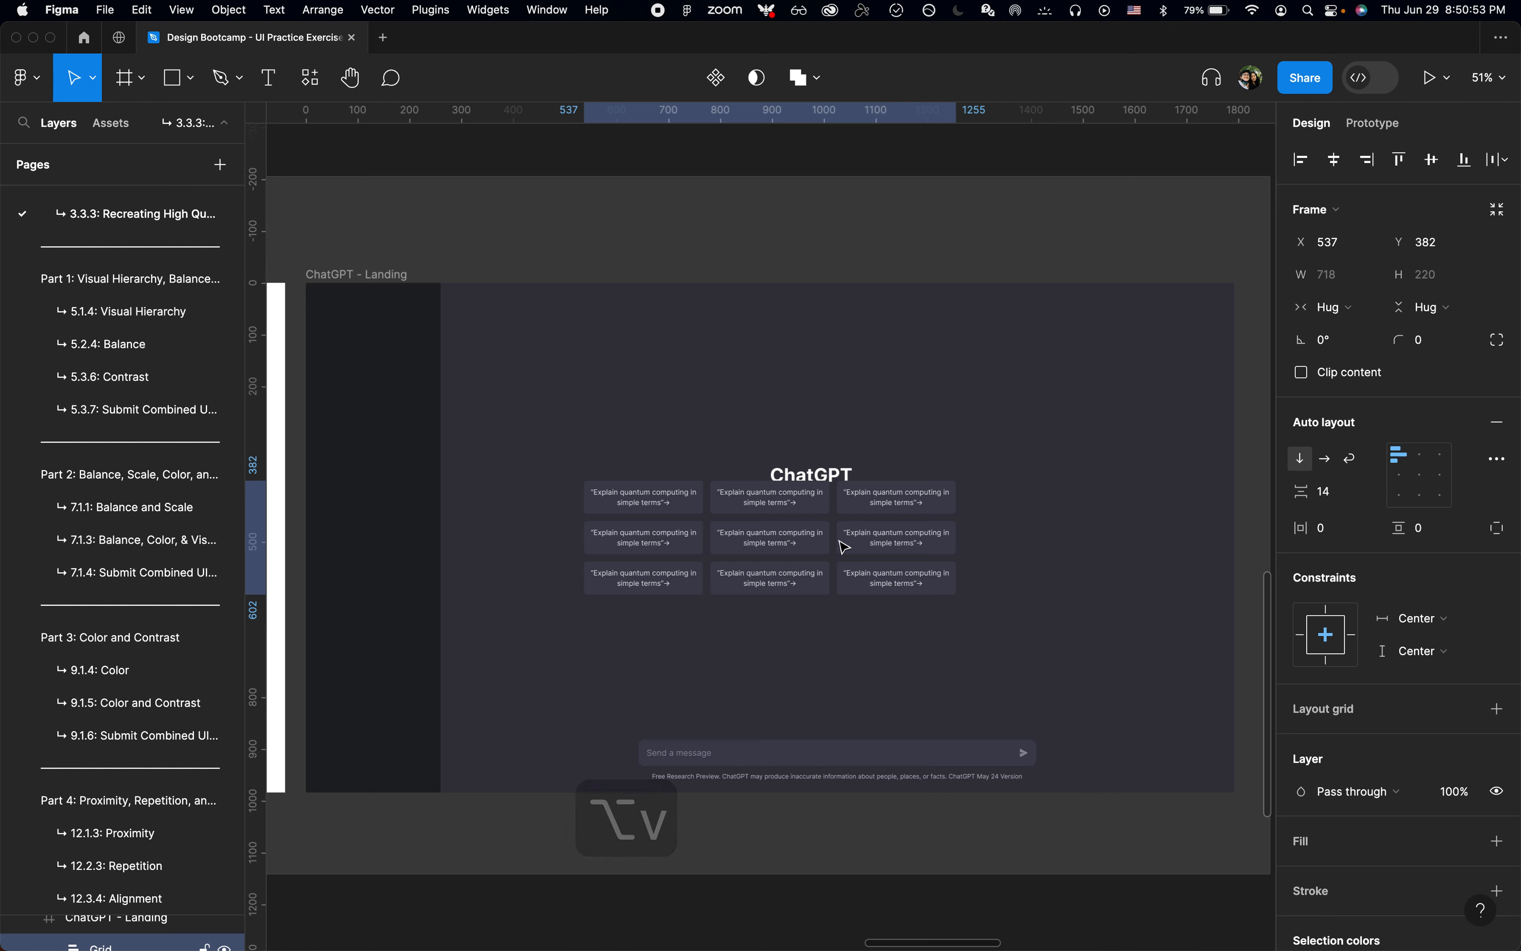
drag(811, 511, 880, 568)
scroll(880, 568, down, 10)
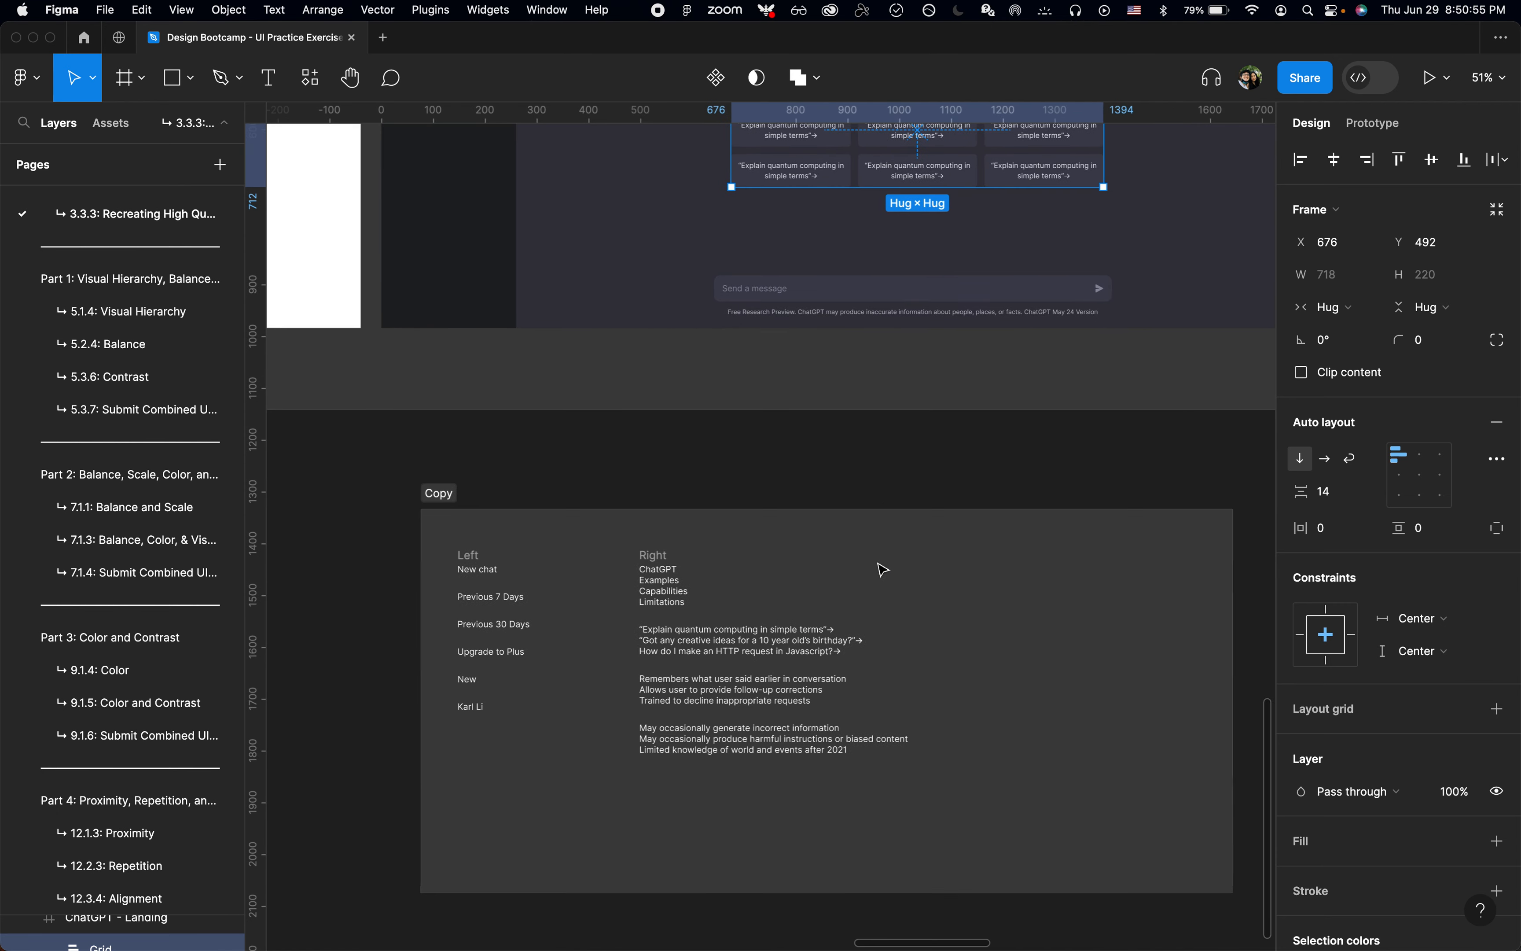
Step: In the Copy frame, delete the "Explain quantum computing in simple terms" line and cut the "Got any creative ideas for a 10 year old's birthday?" line
scroll(714, 675, up, 5)
double_click(712, 618)
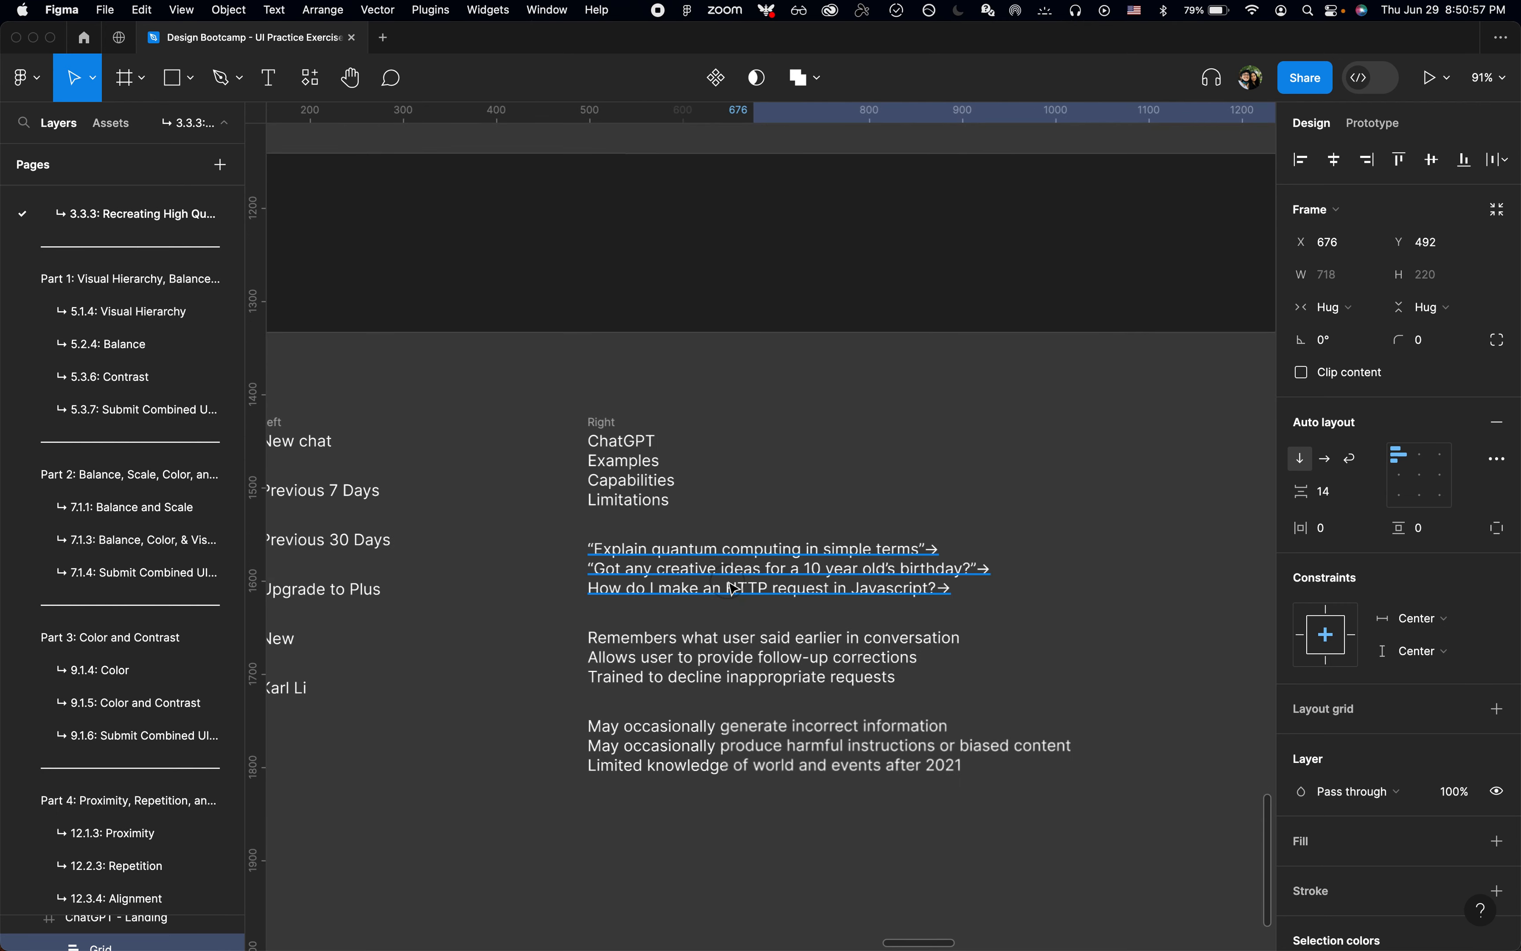
key(cmd+Left)
key(Up)
key(shift+cmd+Right)
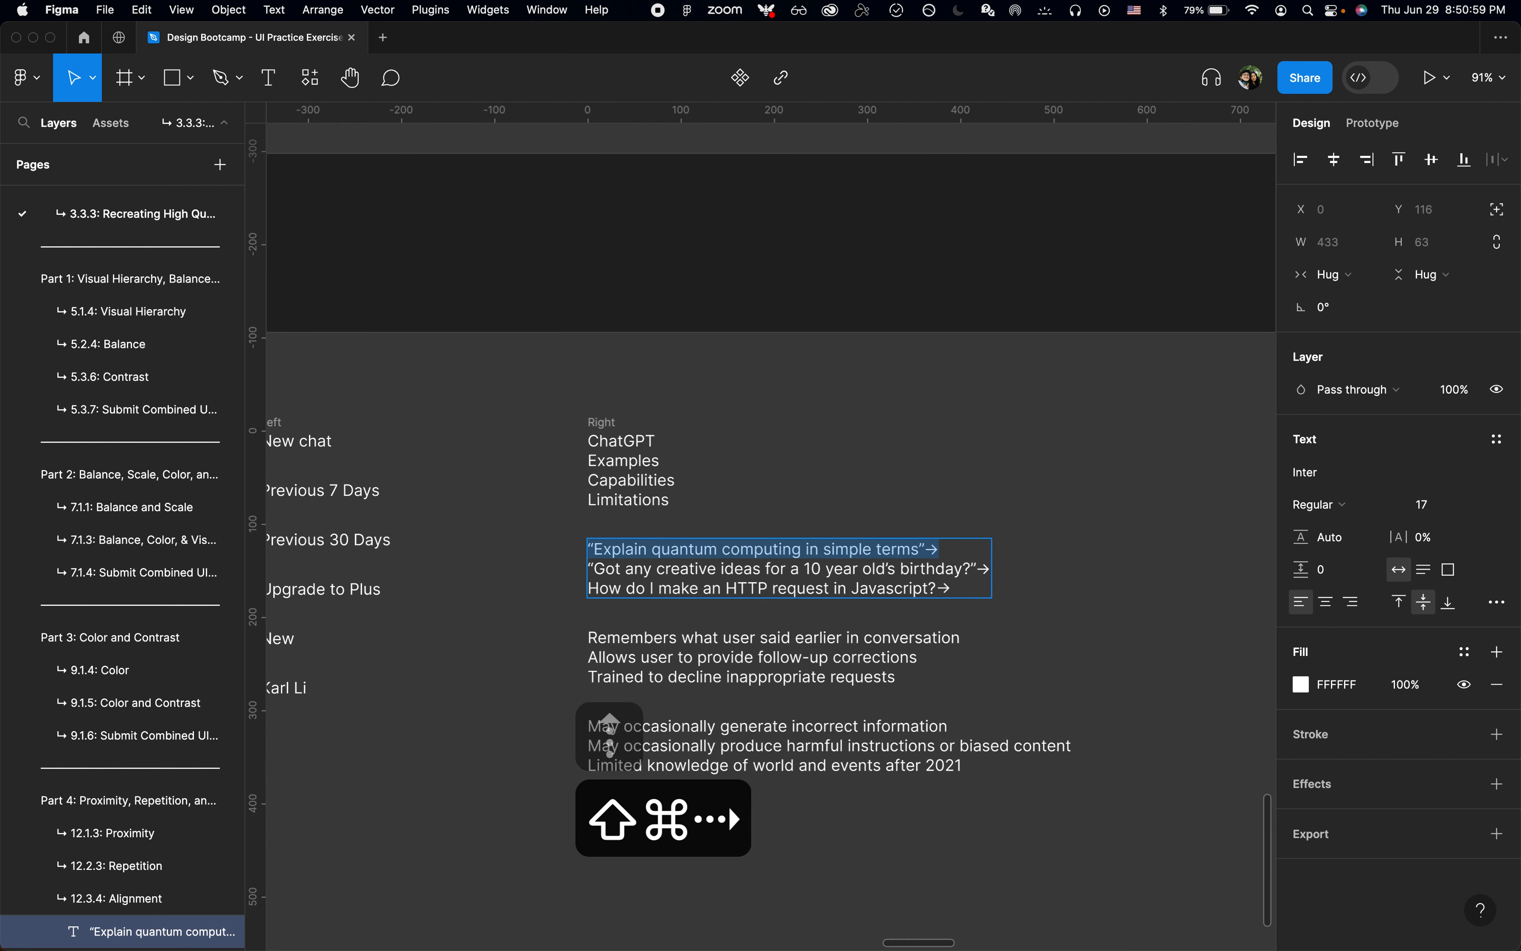
key(BackSpace)
key(Down)
key(shift+super+Right)
key(super+x)
key(Escape)
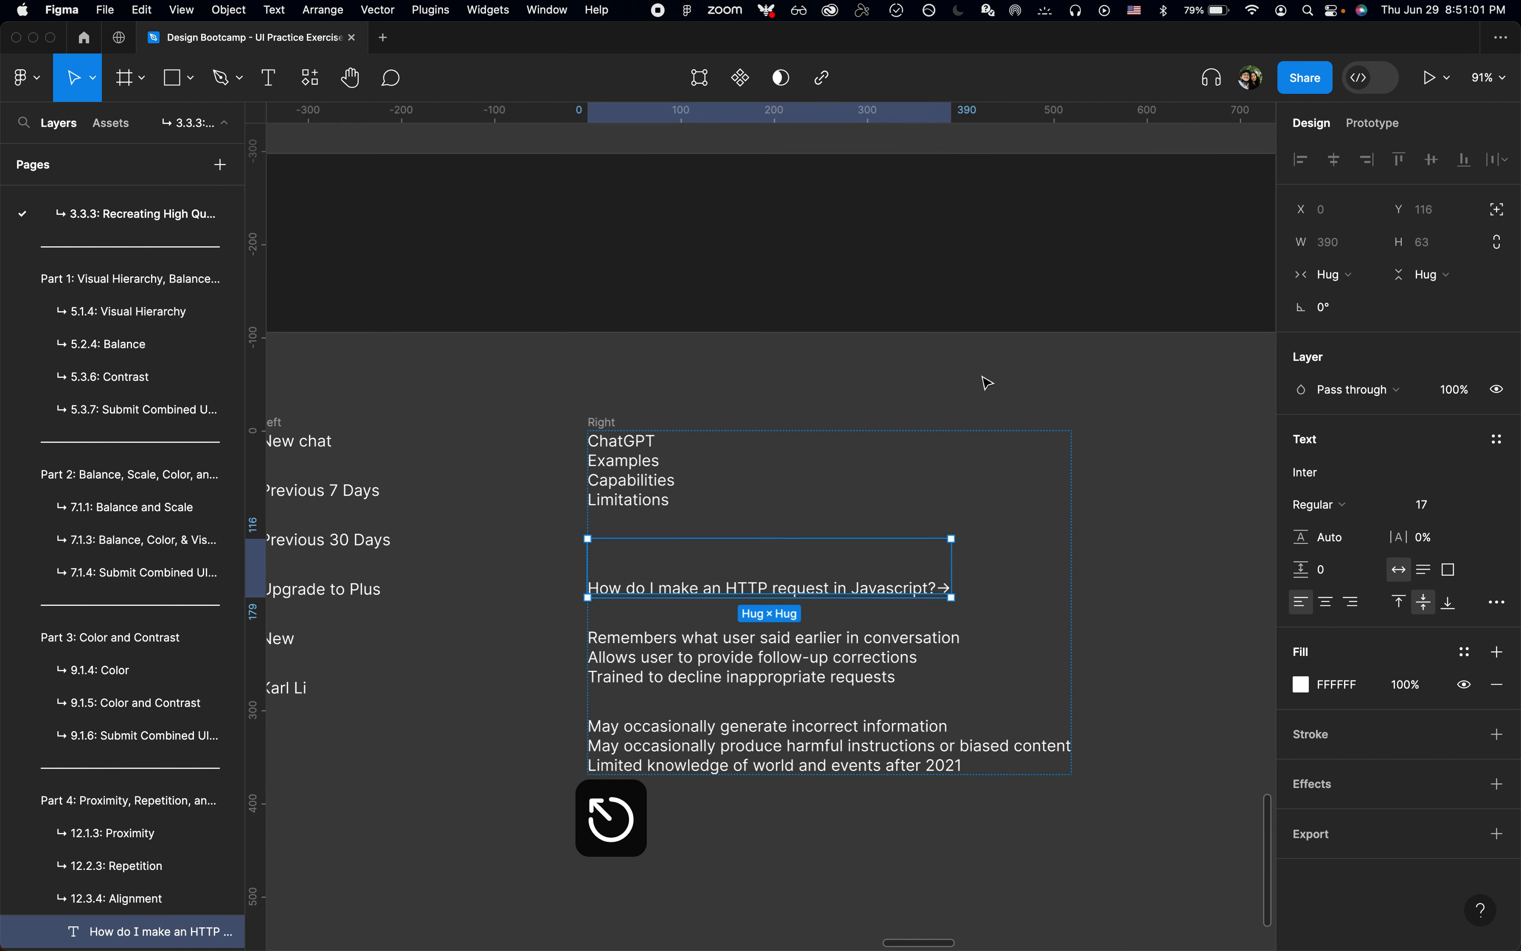
Step: Replace the text of the first column's second card with the cut birthday line, keeping the card's own text formatting
scroll(989, 382, up, 10)
scroll(989, 383, right, 2)
scroll(989, 382, up, 4)
scroll(988, 382, right, 1)
scroll(912, 398, down, 5)
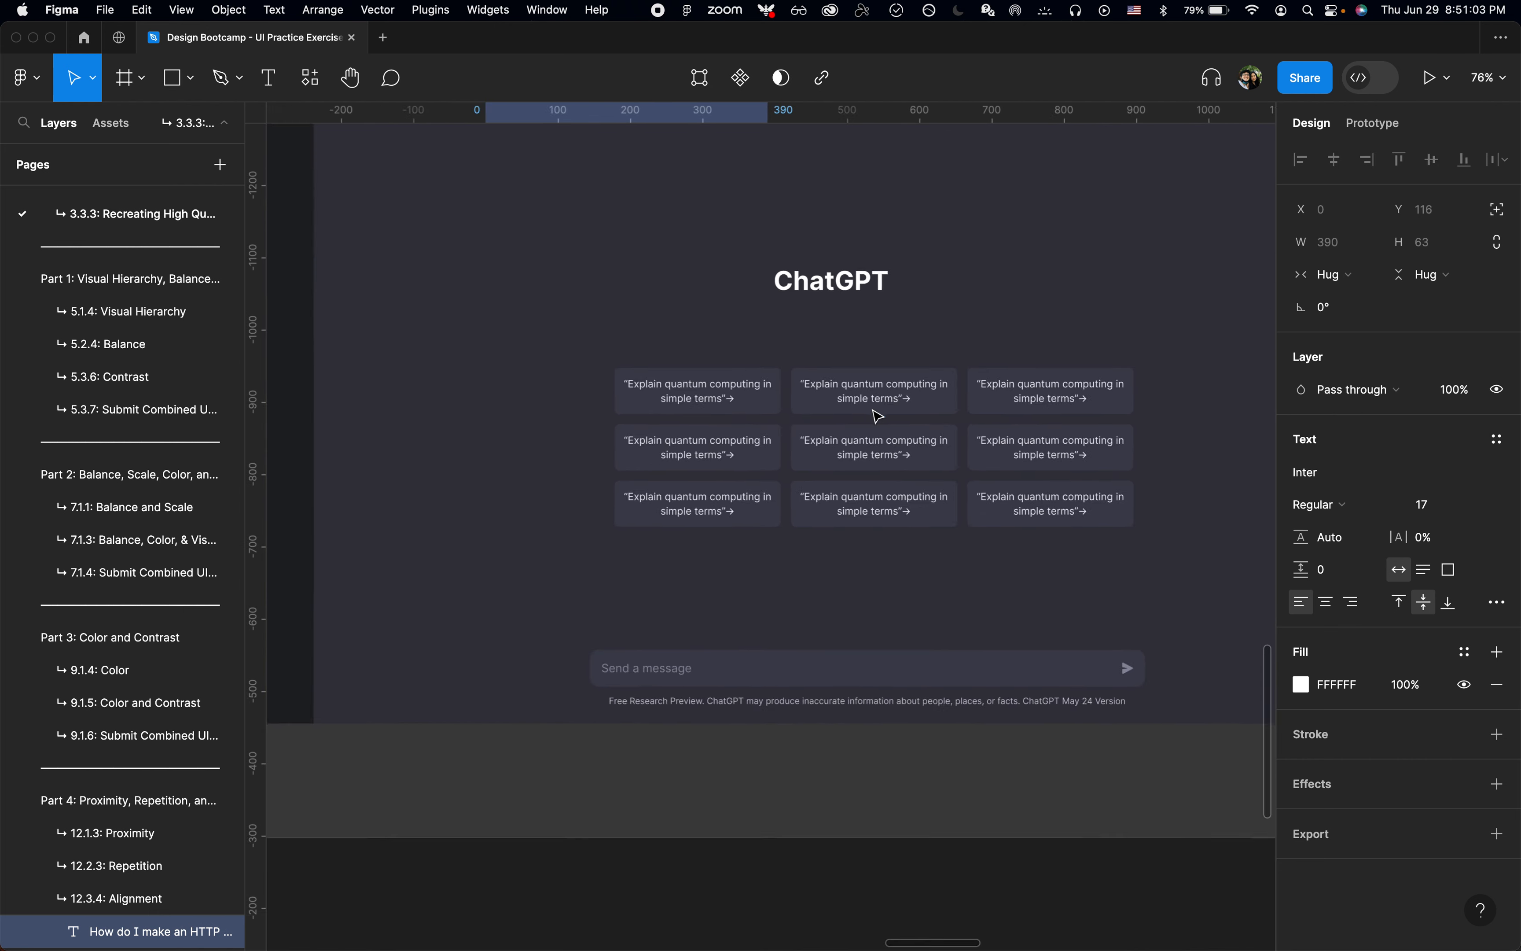
scroll(878, 417, up, 10)
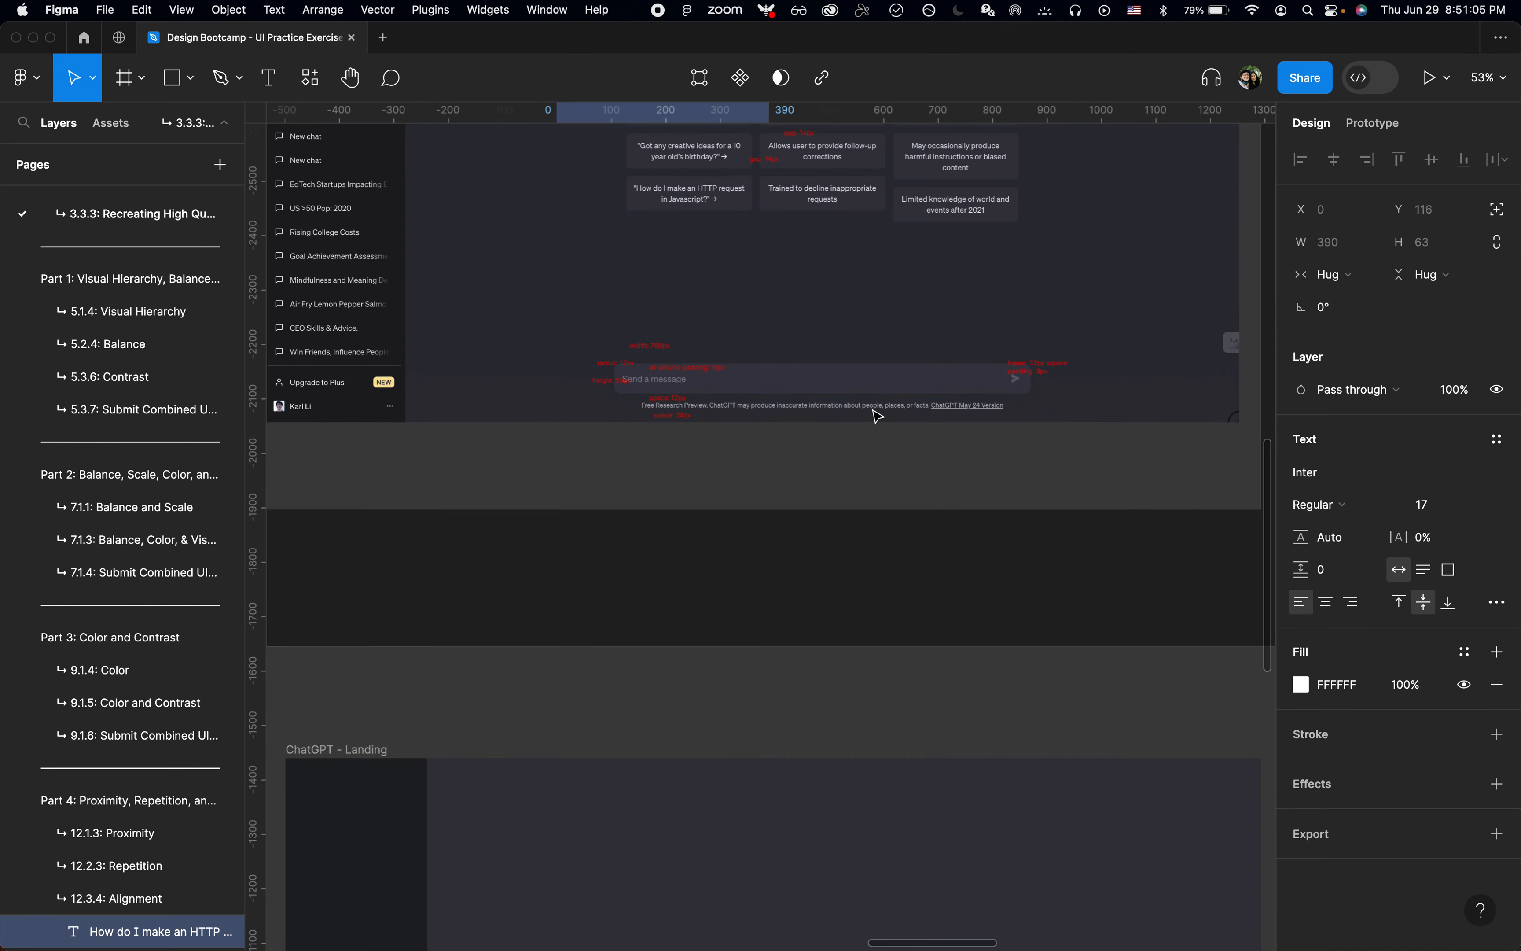
scroll(878, 417, down, 5)
scroll(774, 805, up, 3)
scroll(767, 801, down, 2)
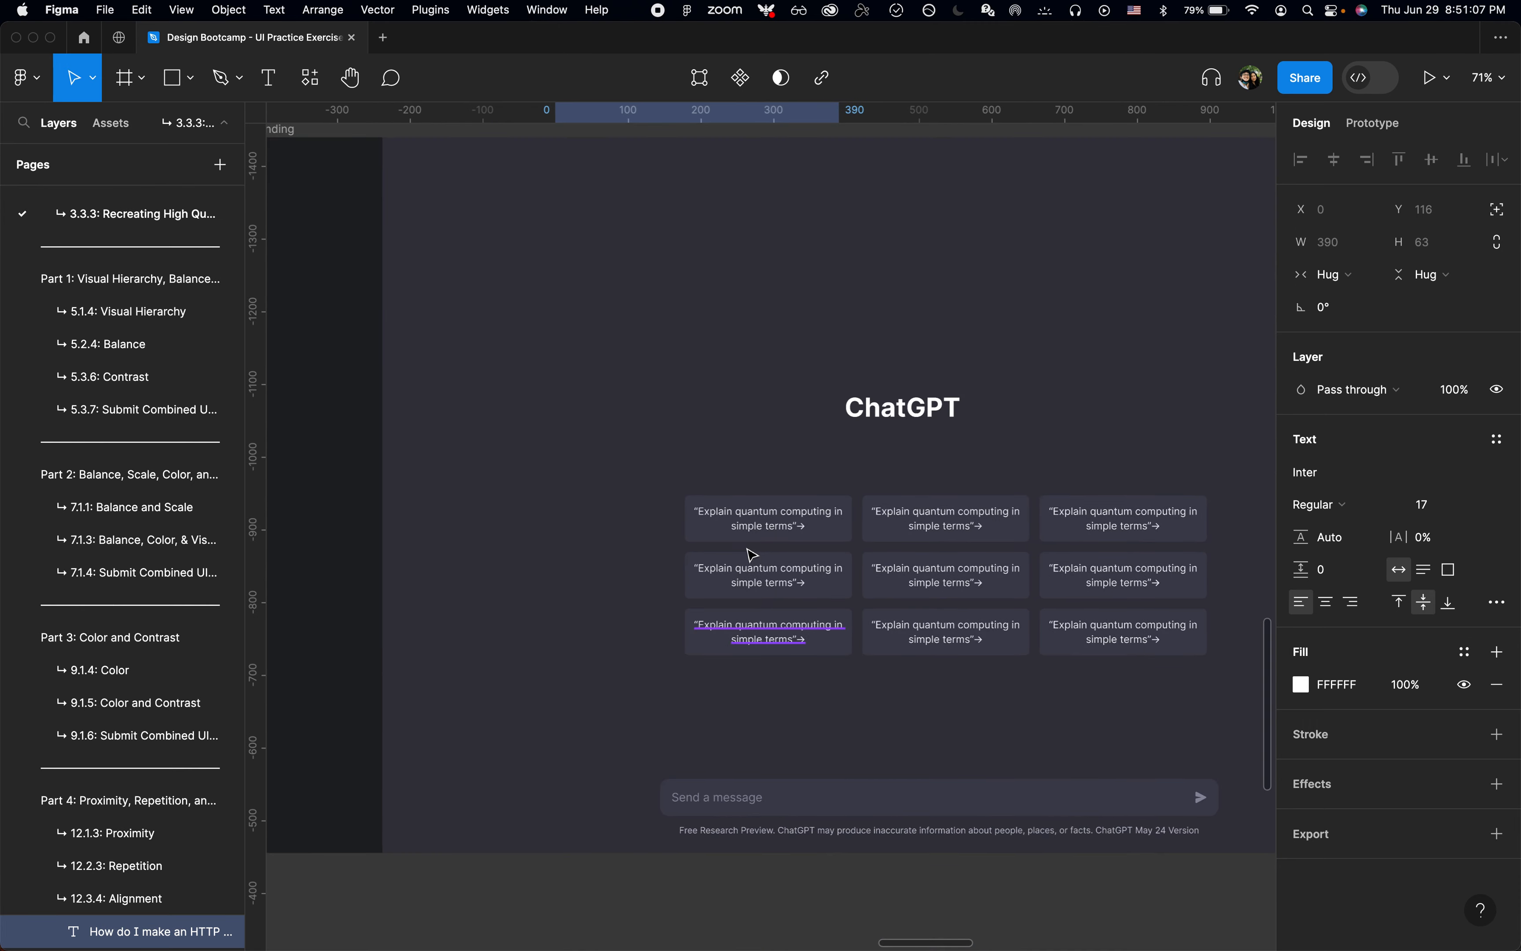
double_click(752, 569)
key(cmd+v)
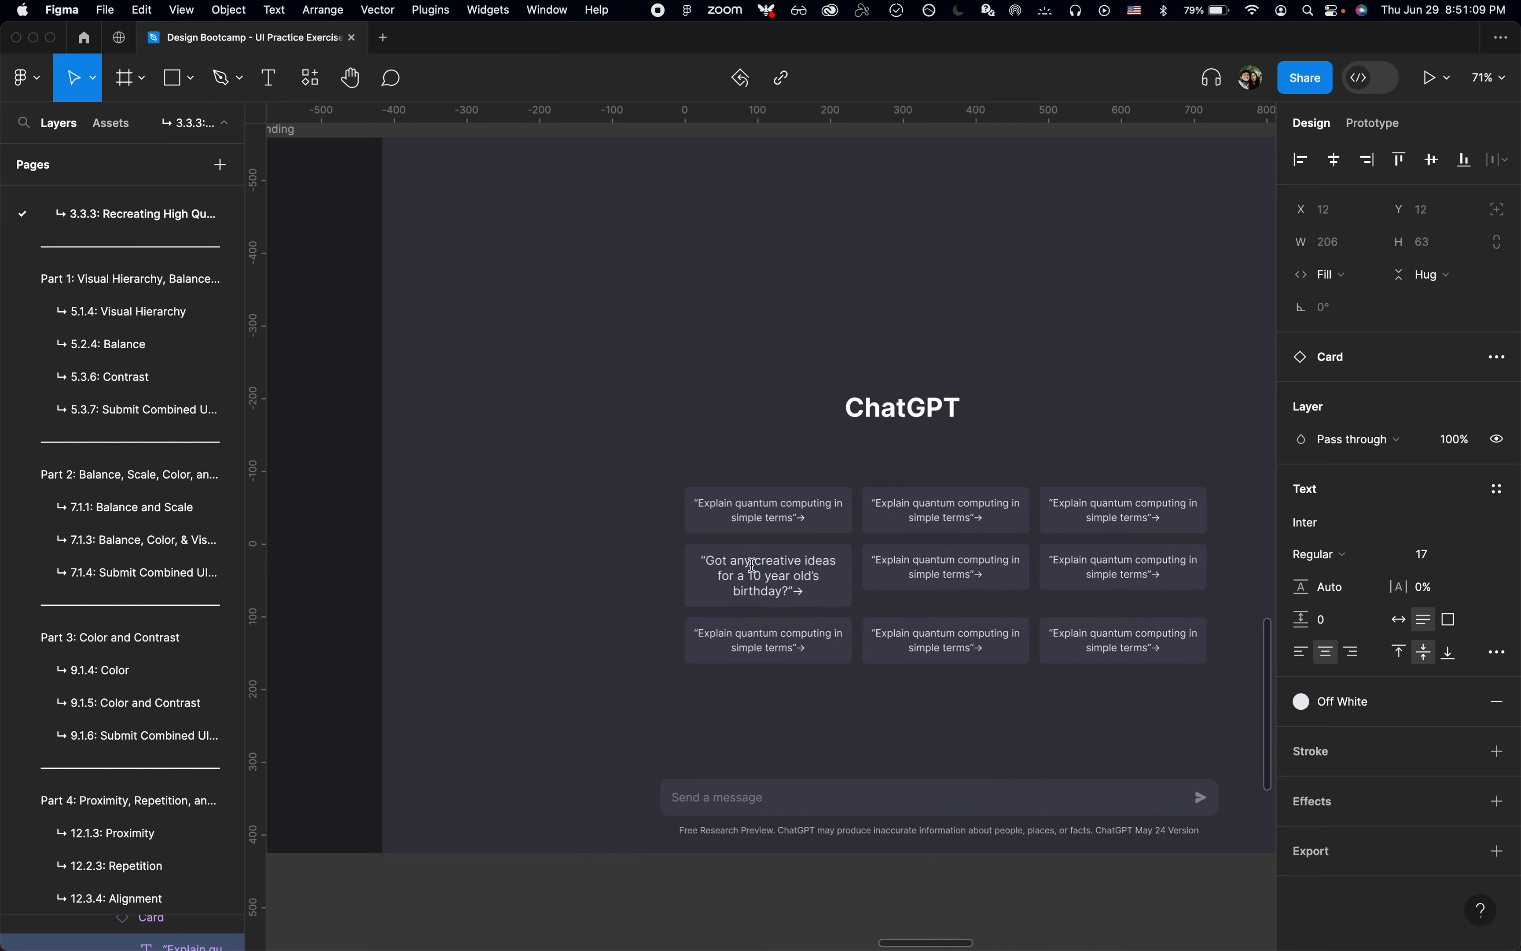
key(super+z)
key(super+a)
key(super+shift+v)
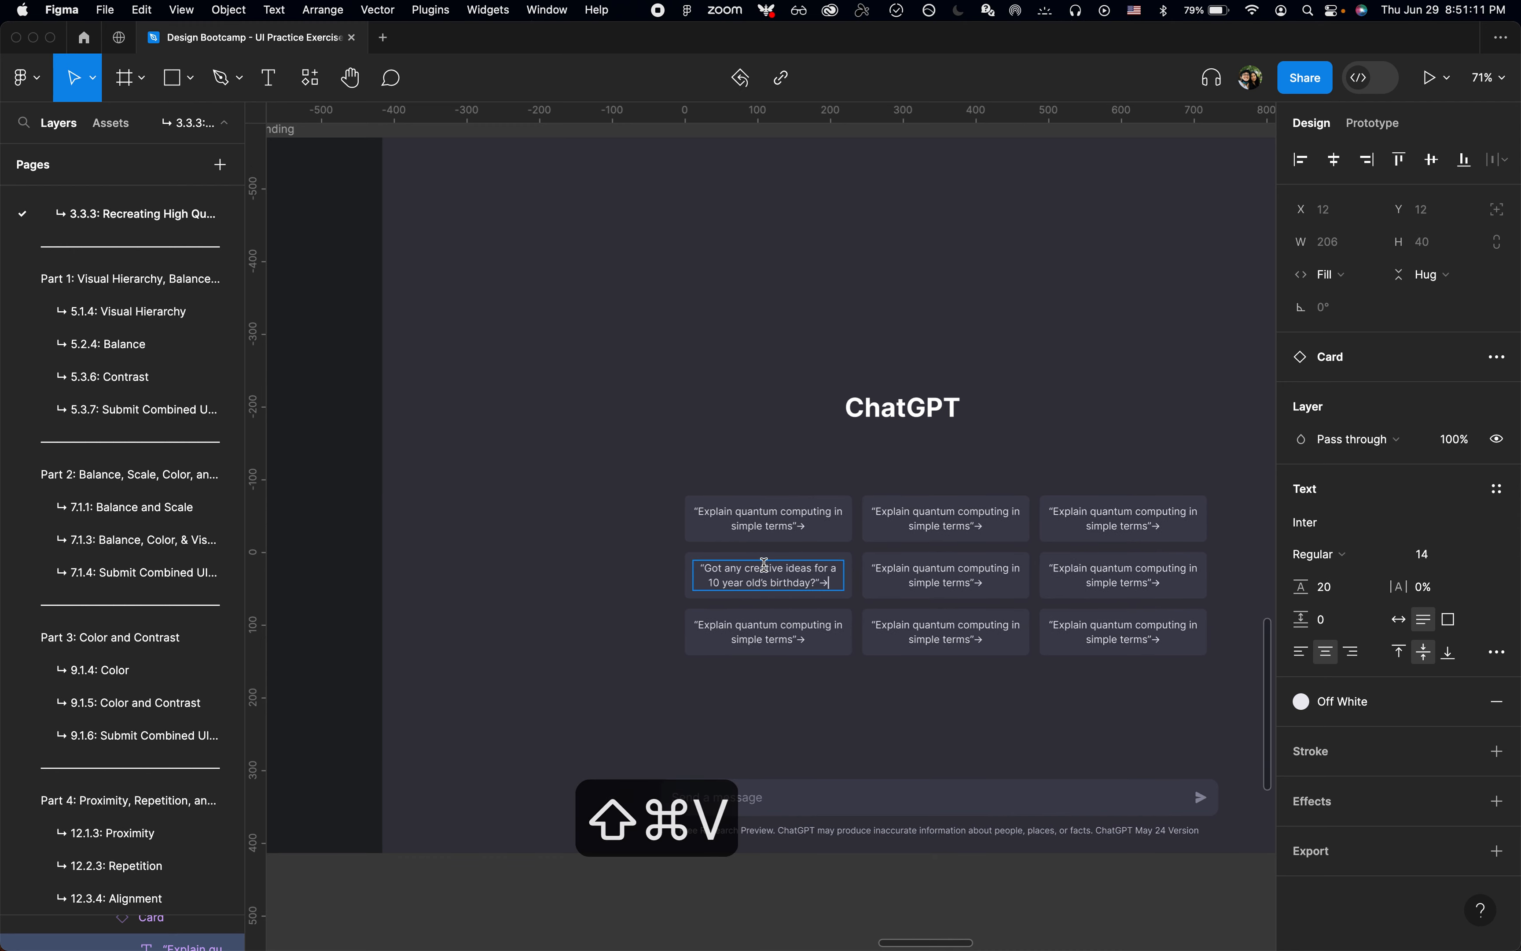
Step: Cut the "How do I make an HTTP request in Javascript?→" line from the Copy frame
scroll(765, 566, up, 4)
scroll(767, 571, down, 6)
scroll(768, 572, down, 5)
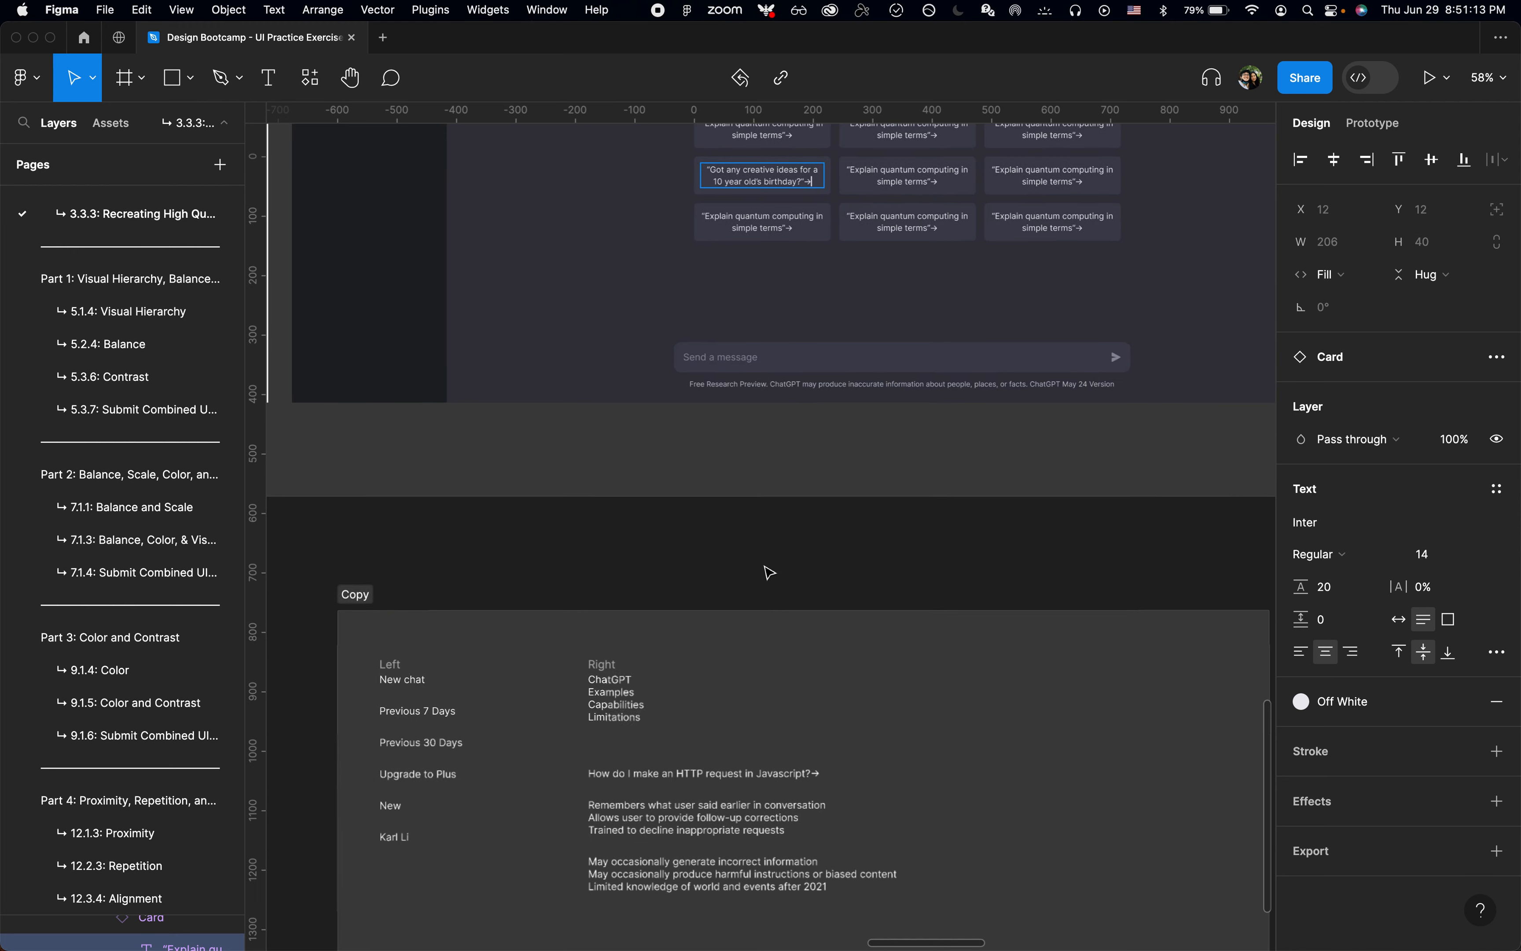
scroll(770, 465, down, 5)
scroll(691, 550, up, 3)
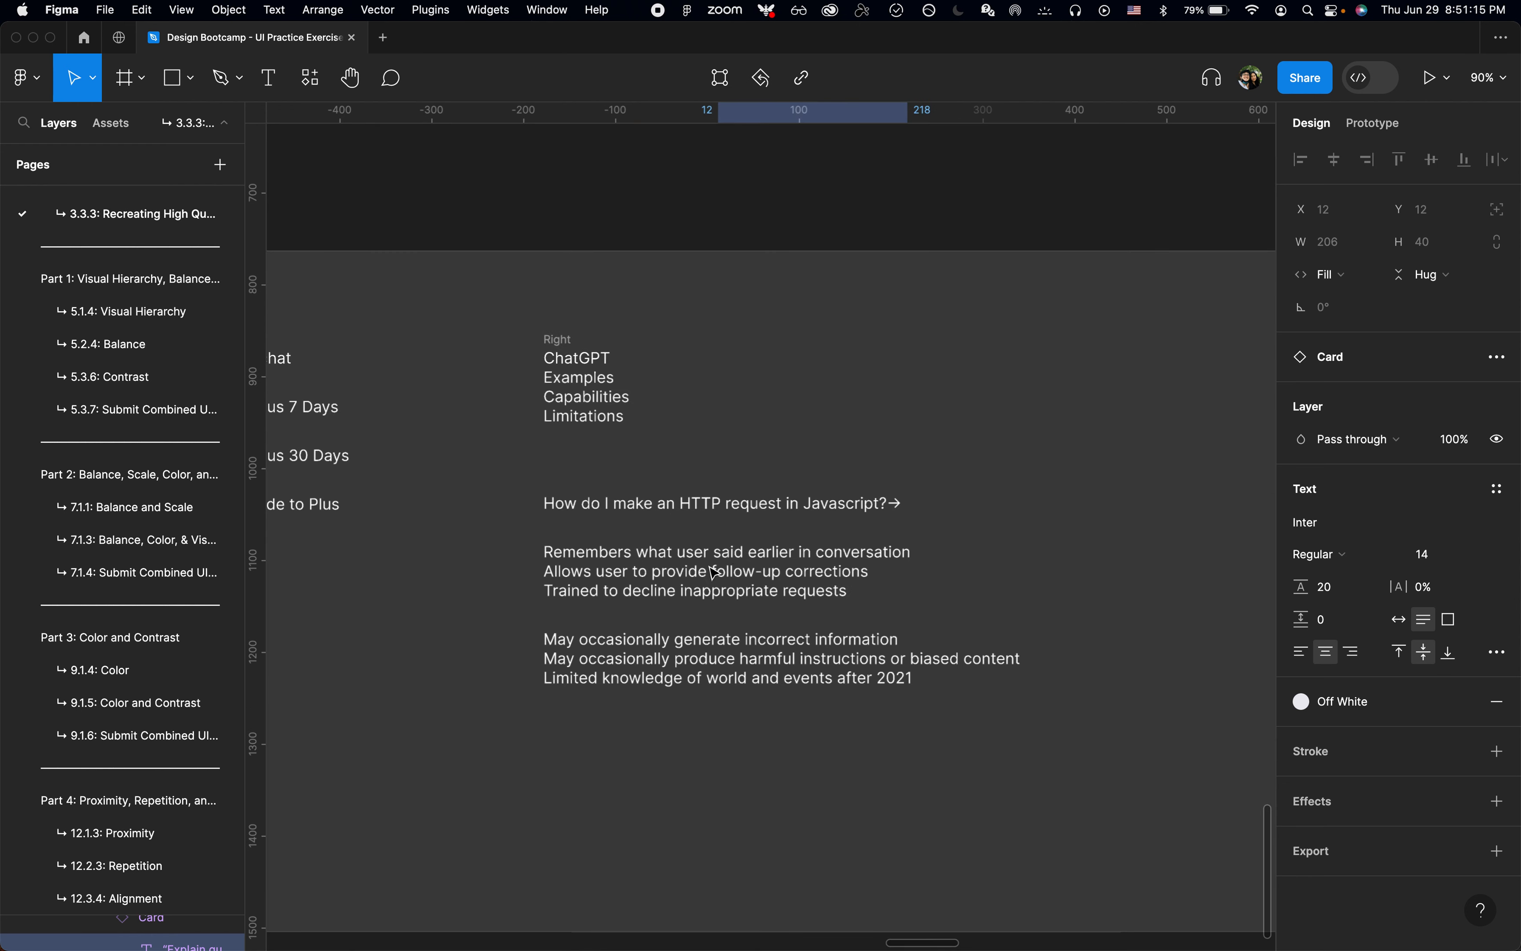
double_click(709, 552)
double_click(715, 505)
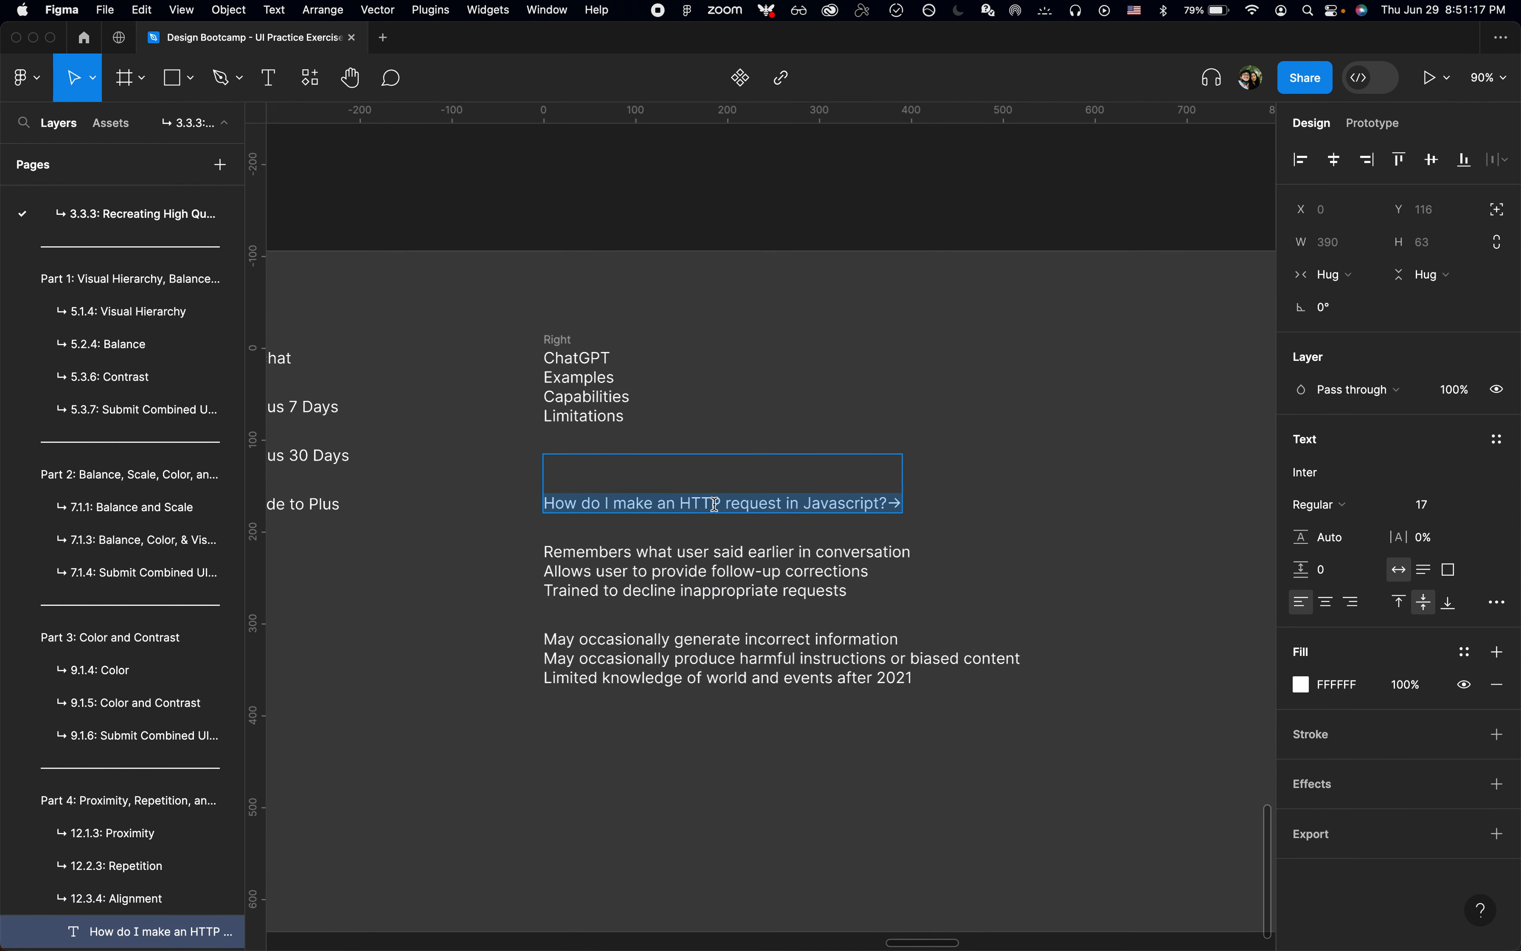
key(cmd+x)
key(Escape)
Step: Replace the text of the first column's third card with the cut HTTP request line, matching the card's formatting, and deselect it
scroll(736, 479, up, 10)
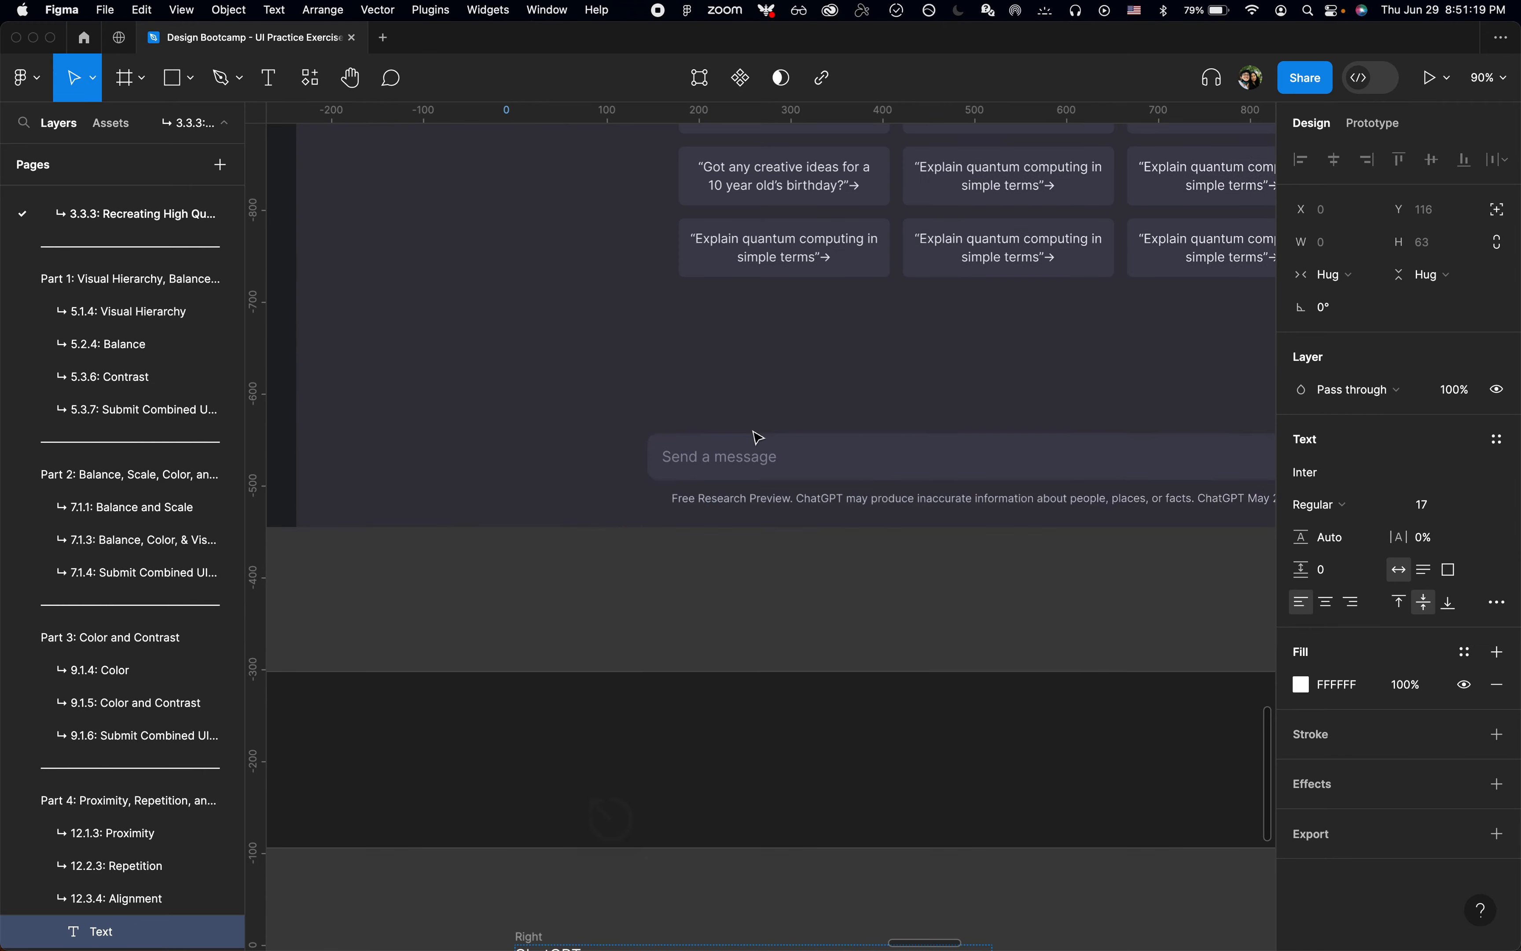
scroll(778, 418, up, 3)
double_click(774, 410)
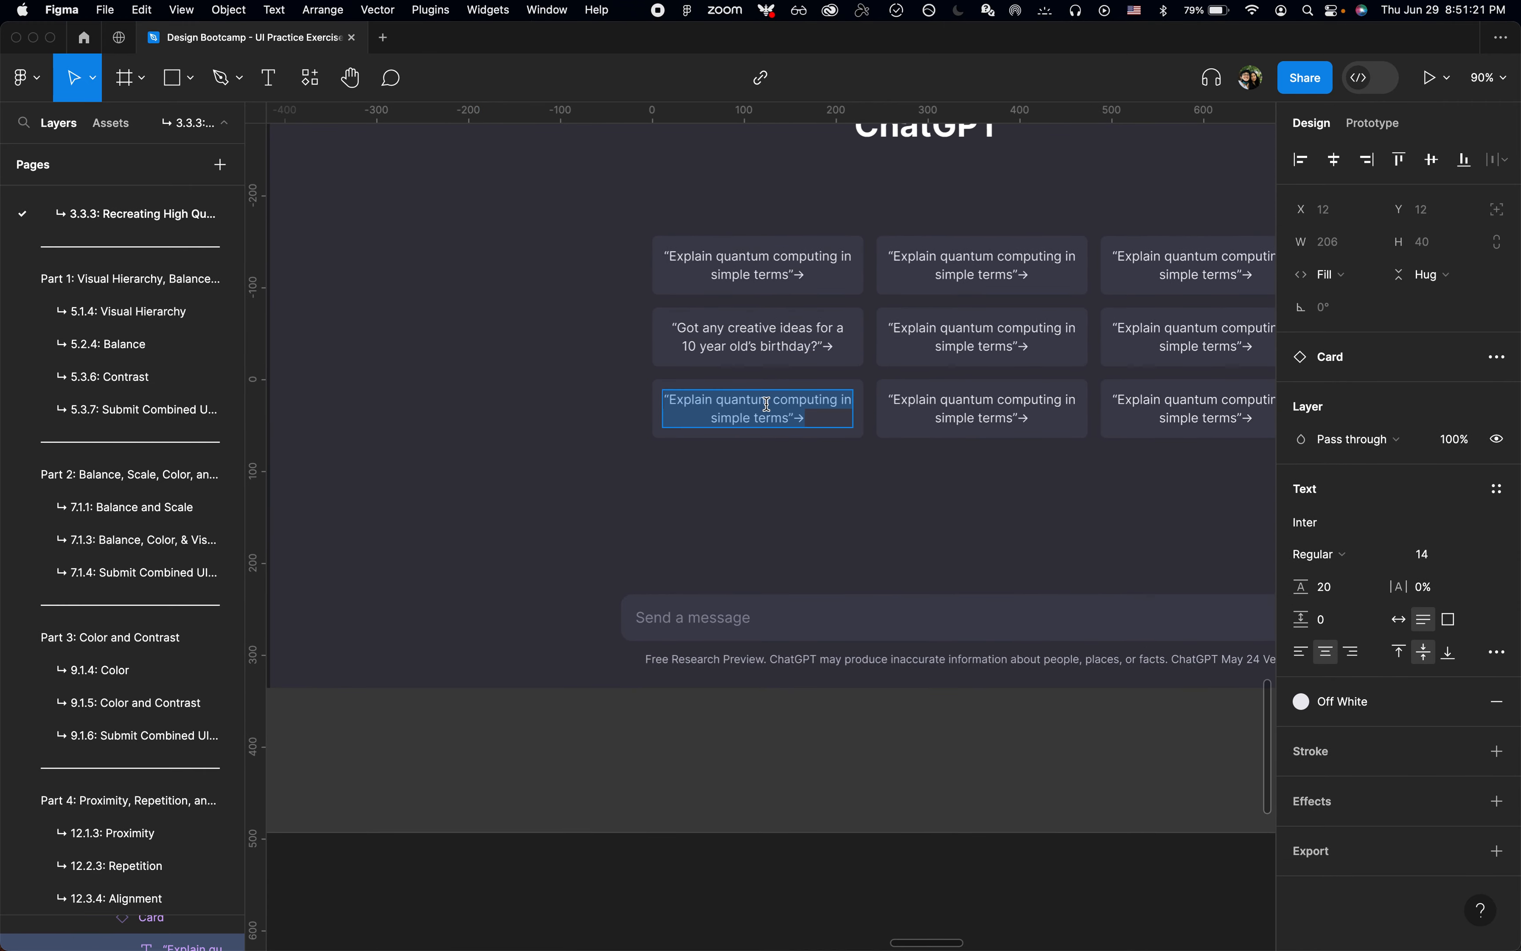
key(super+shift+v)
scroll(774, 410, up, 5)
key(Escape)
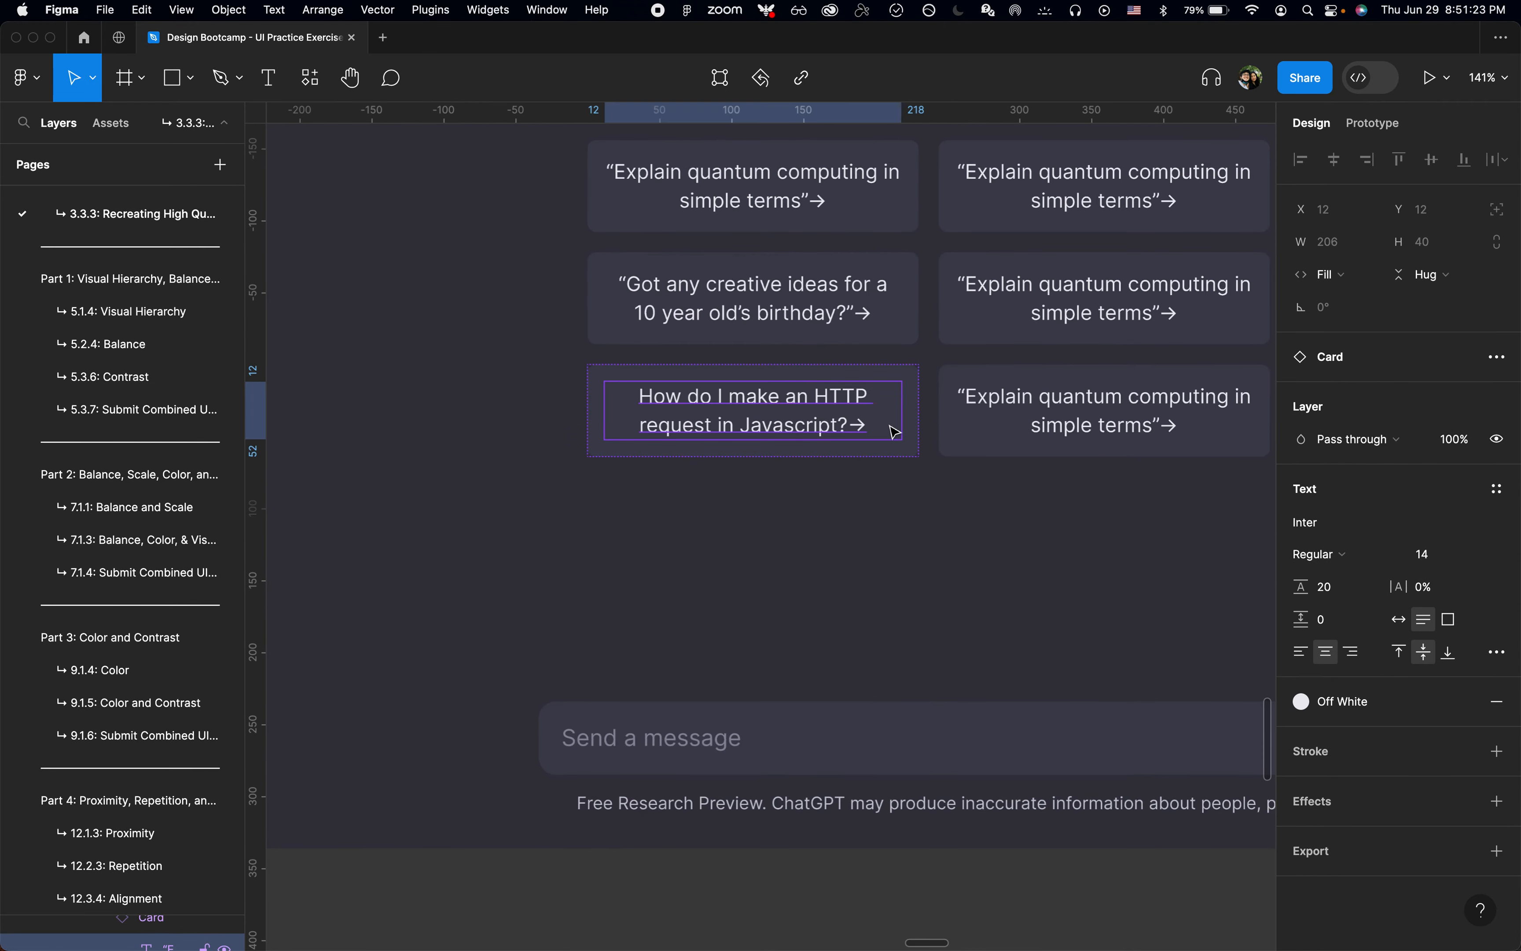
scroll(894, 432, down, 5)
click(894, 682)
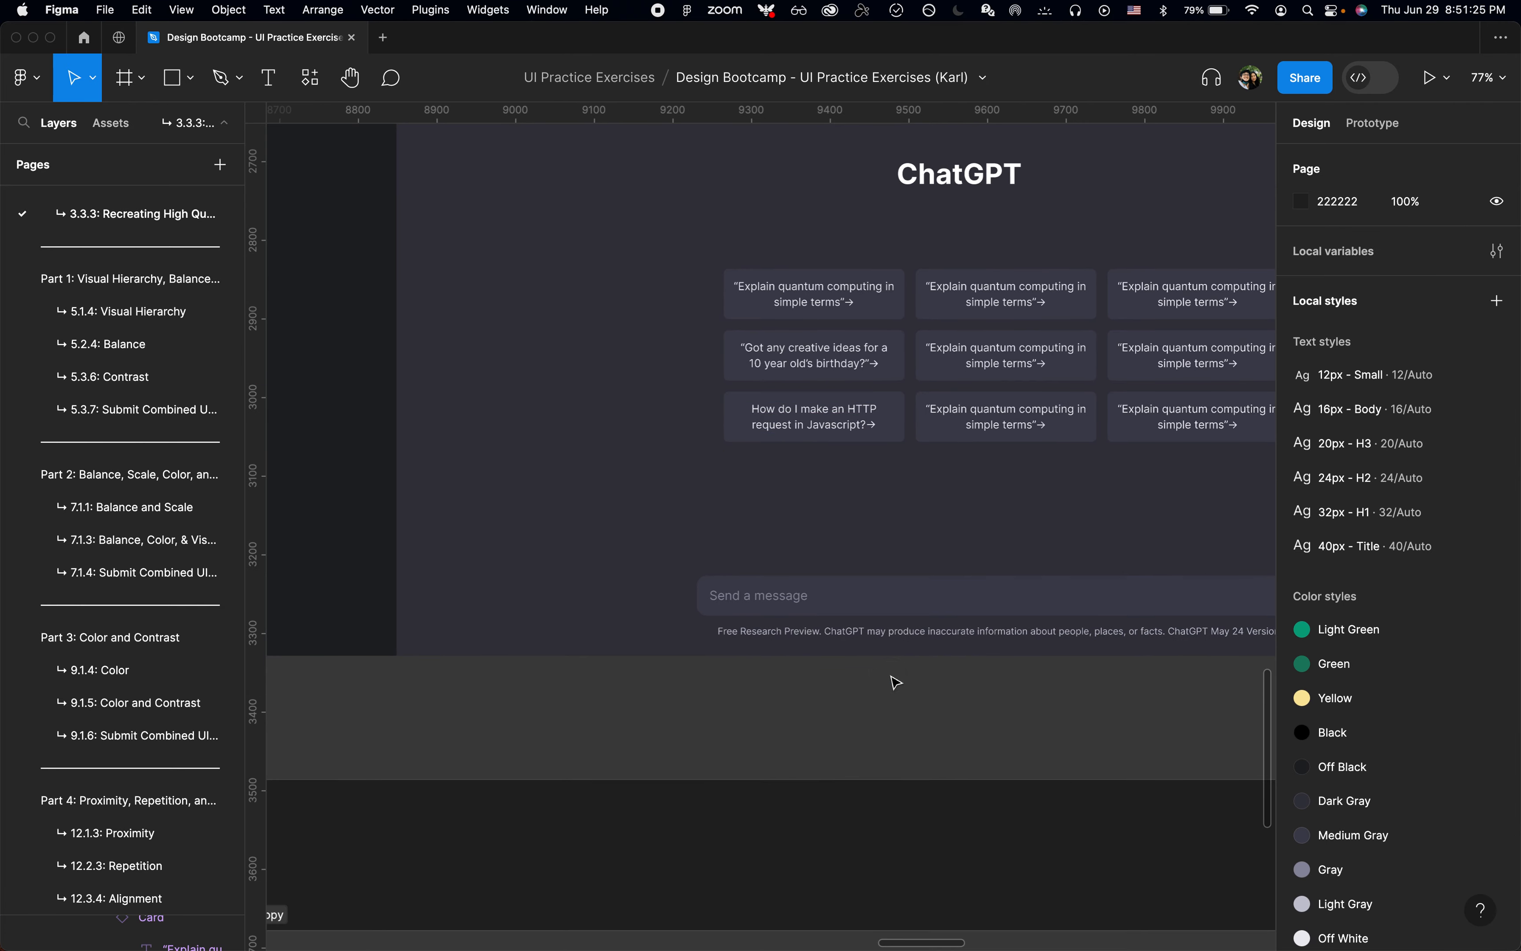
Step: Cut the "Remembers what user said earlier in conversation" line from the Copy frame
scroll(896, 683, right, 2)
scroll(896, 683, up, 1)
scroll(873, 720, down, 5)
scroll(872, 720, up, 5)
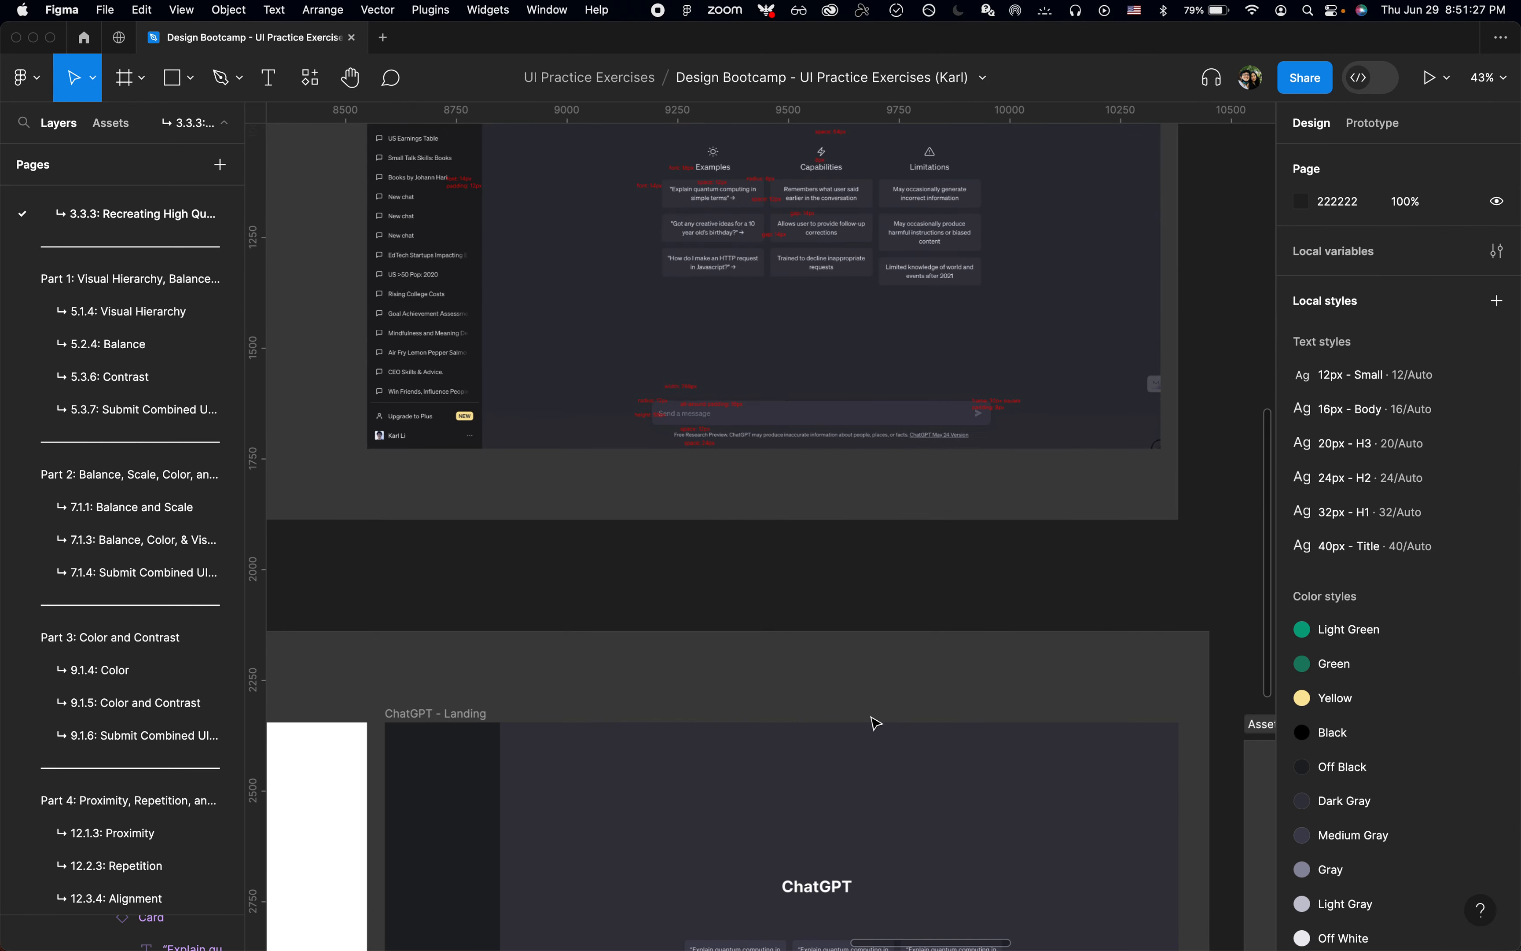
scroll(867, 203, down, 15)
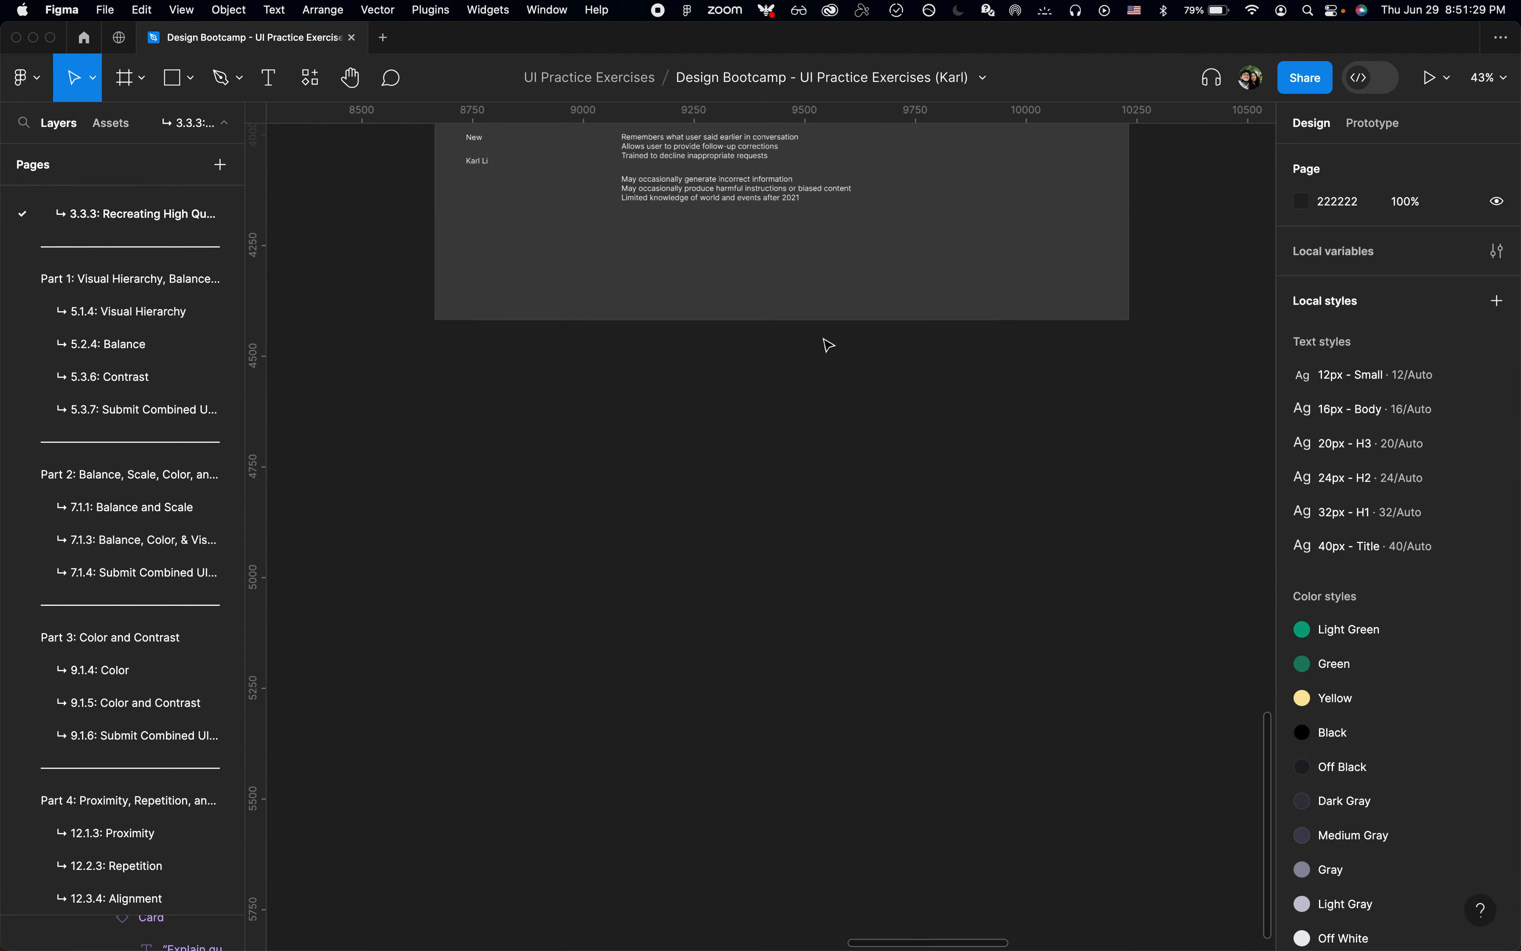
scroll(826, 344, up, 3)
scroll(637, 410, up, 3)
double_click(611, 412)
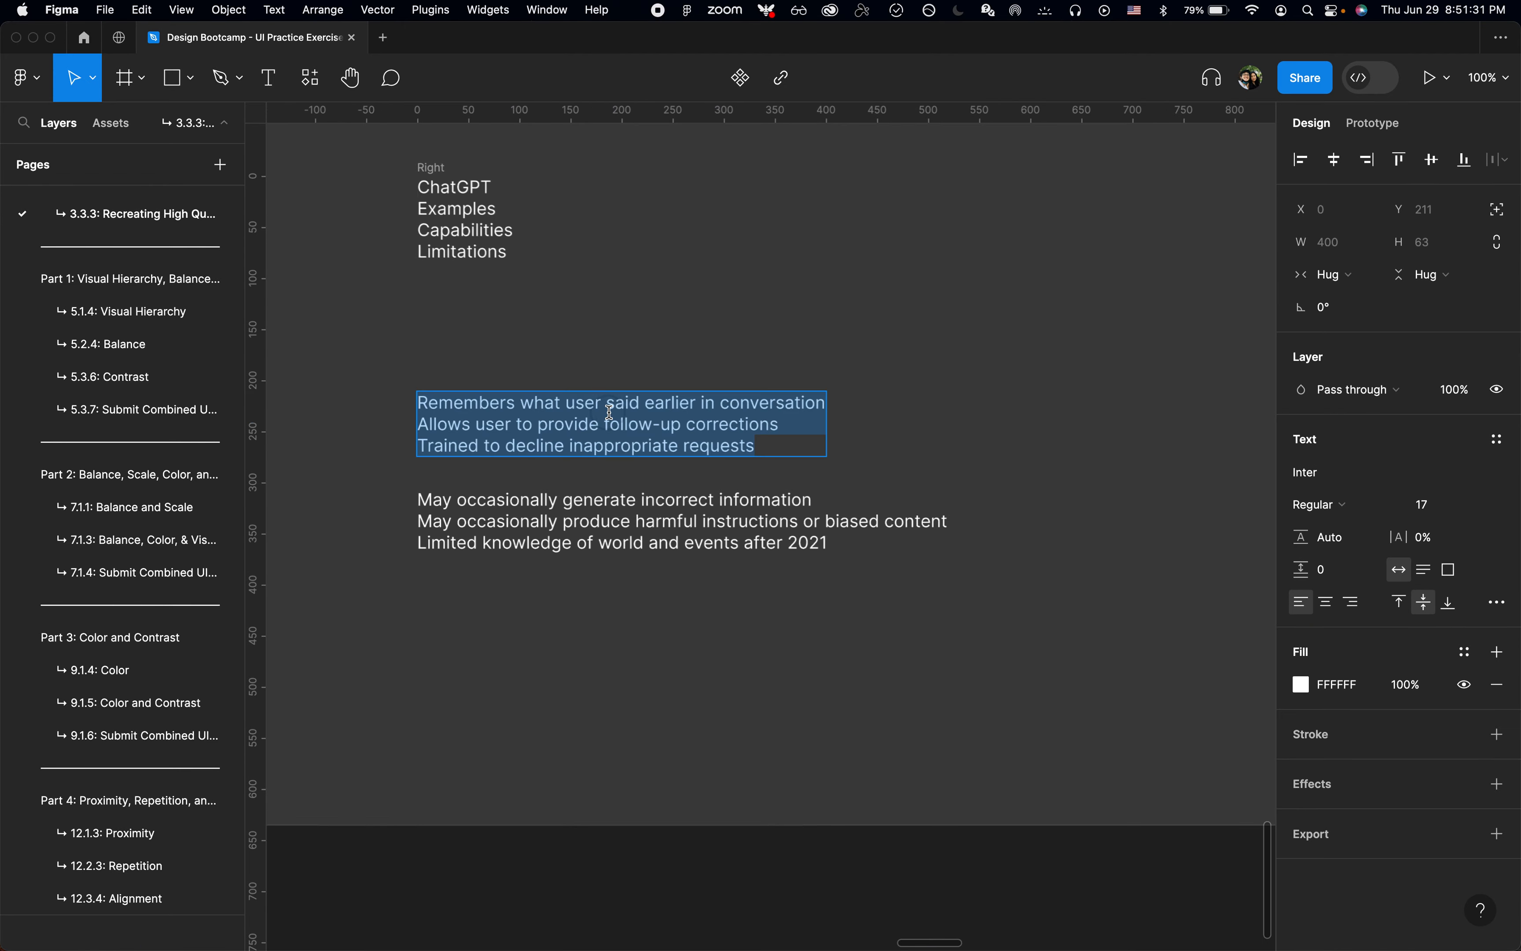
key(Left)
key(shift+super+Right)
key(super+x)
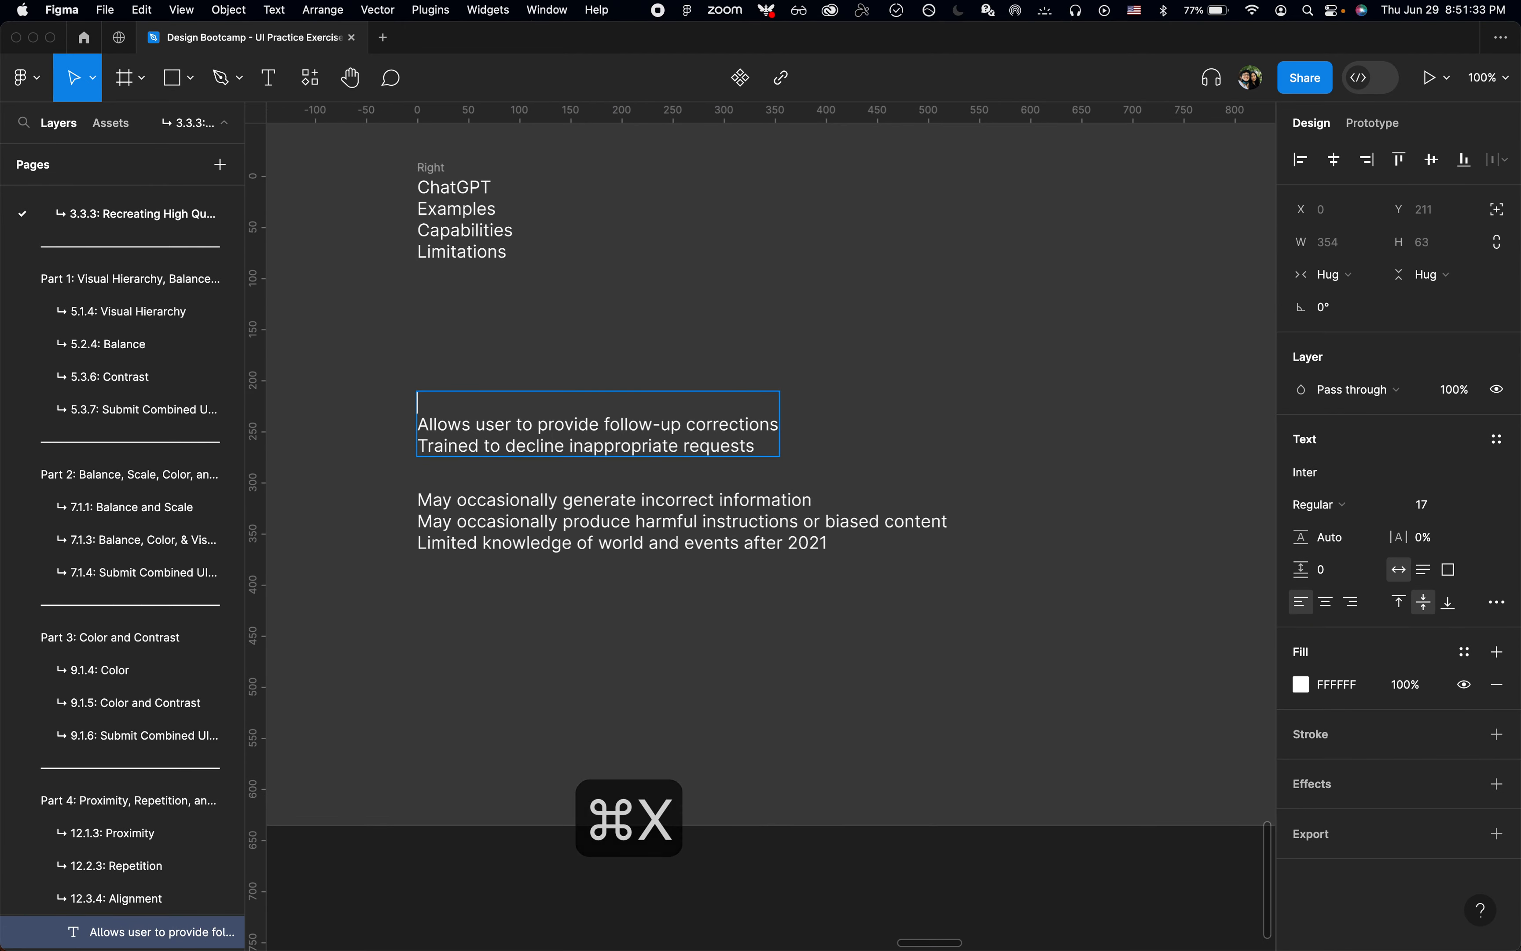
key(Escape)
Step: Replace the text of the second column's first card with the cut "Remembers" line, keeping the card's formatting
scroll(771, 526, down, 3)
scroll(772, 527, up, 8)
scroll(742, 390, up, 5)
double_click(754, 383)
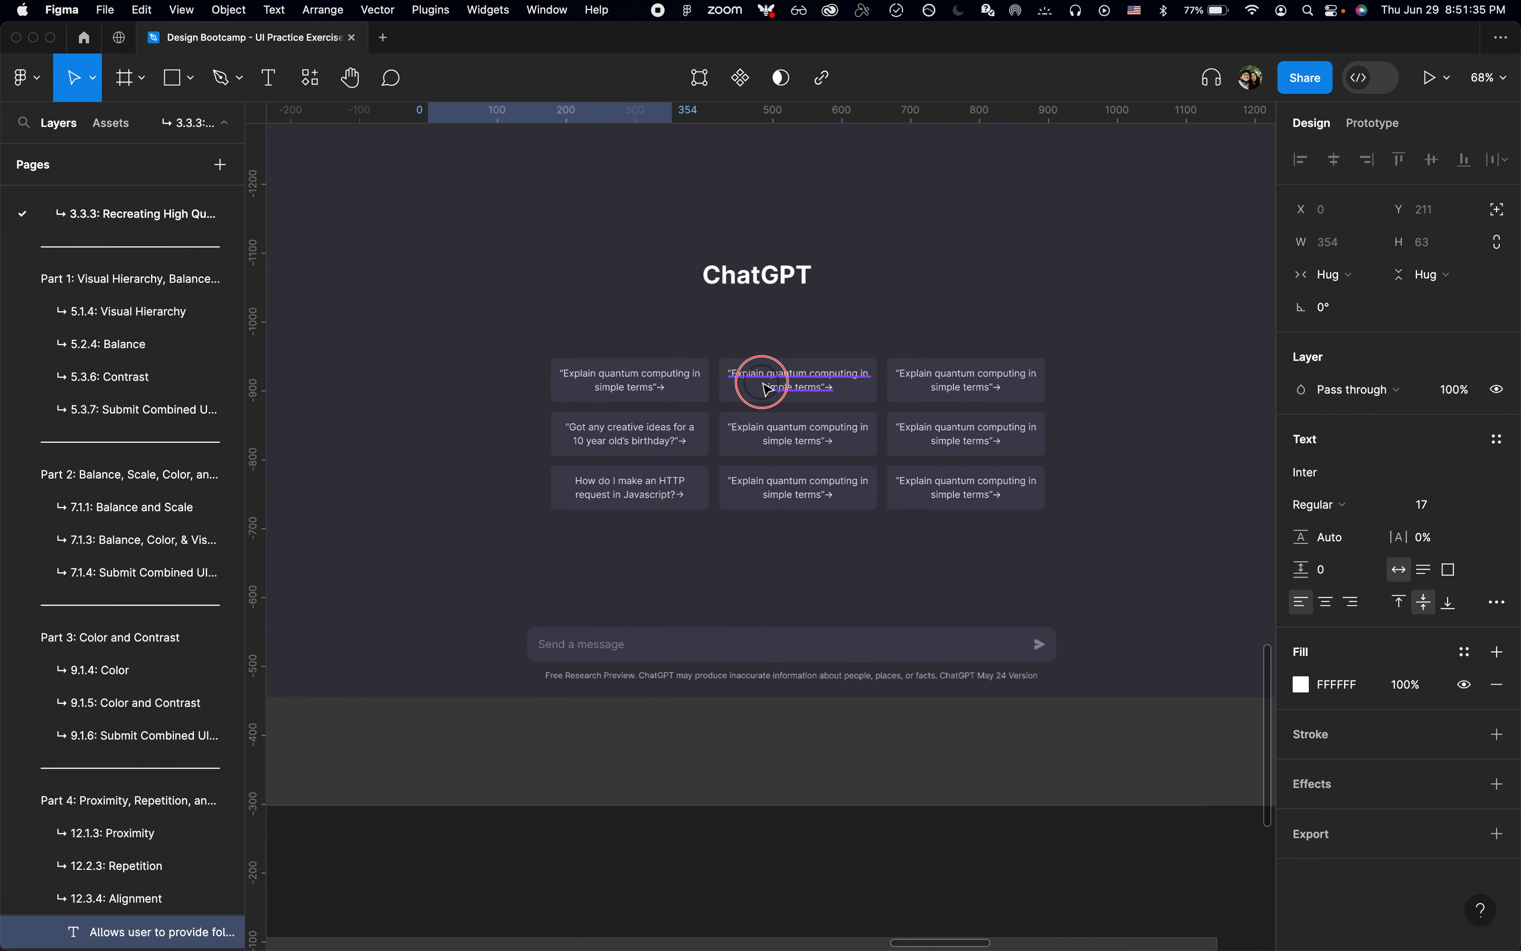
key(shift+super+v)
Step: Move the "Allows user to provide follow-up corrections" line from the Copy frame into the grid's center card, keeping the card's formatting
scroll(763, 382, down, 10)
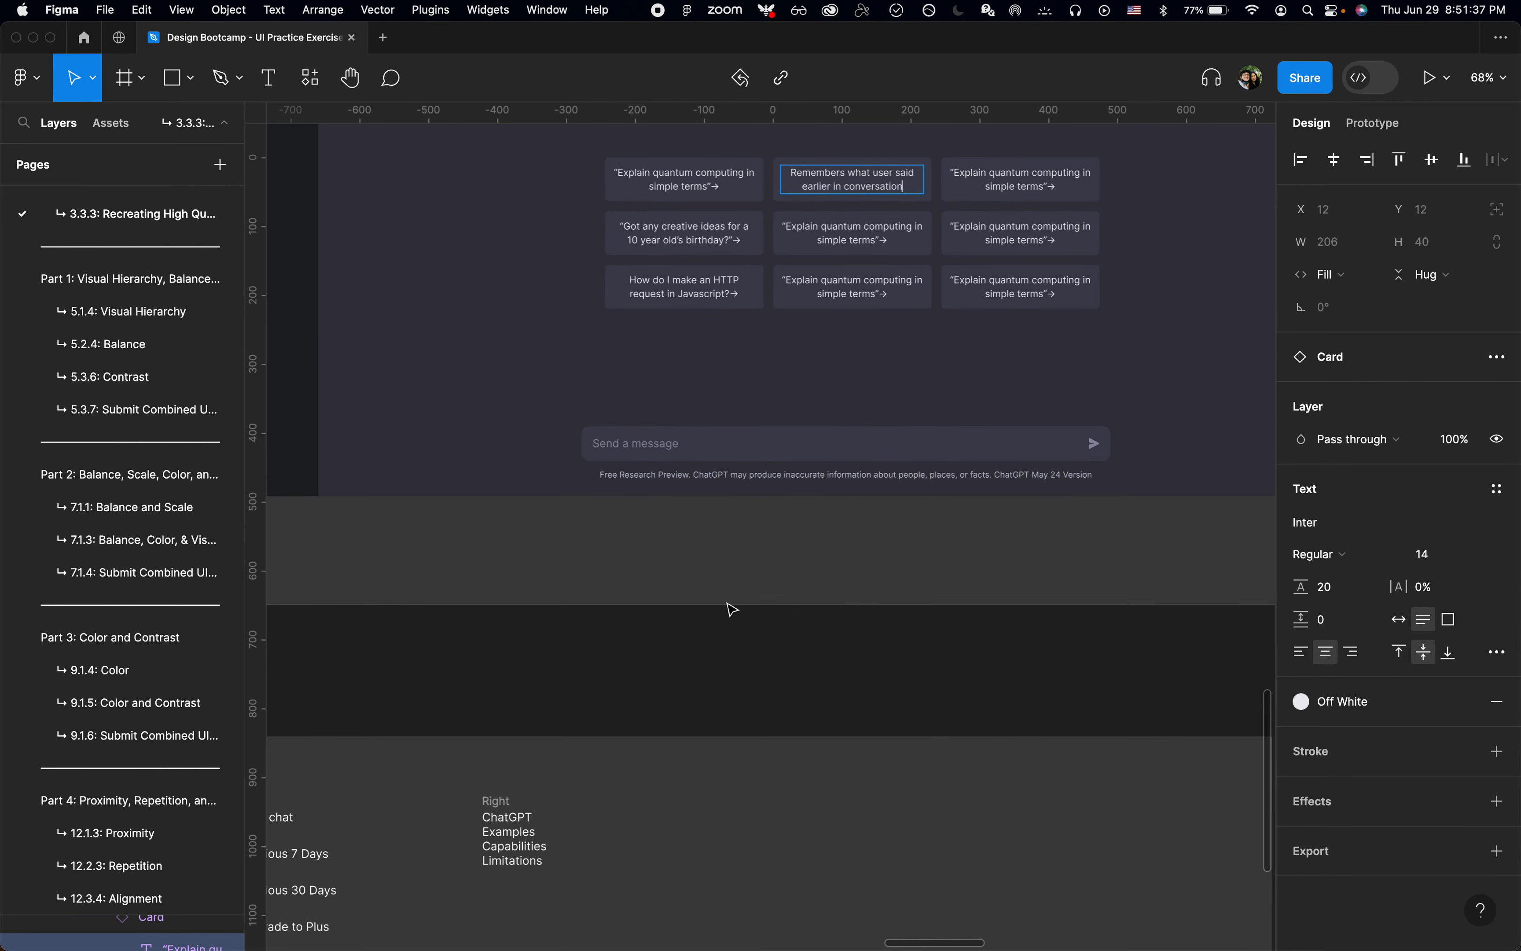
scroll(730, 605, left, 3)
double_click(679, 744)
triple_click(679, 744)
key(super+x)
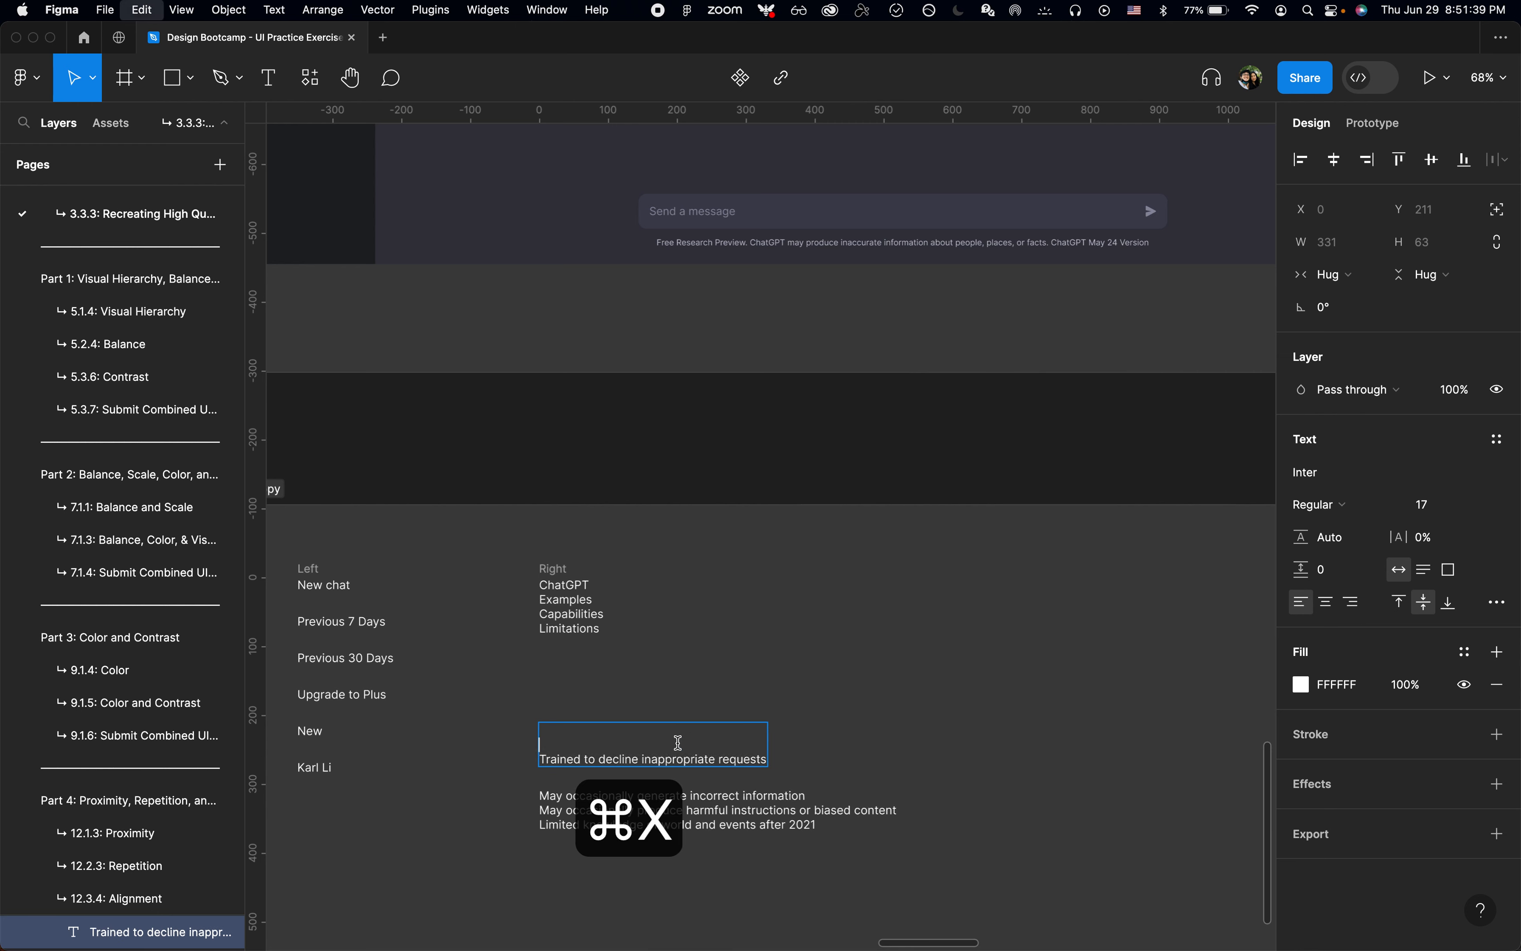
scroll(678, 745, up, 5)
scroll(679, 745, right, 1)
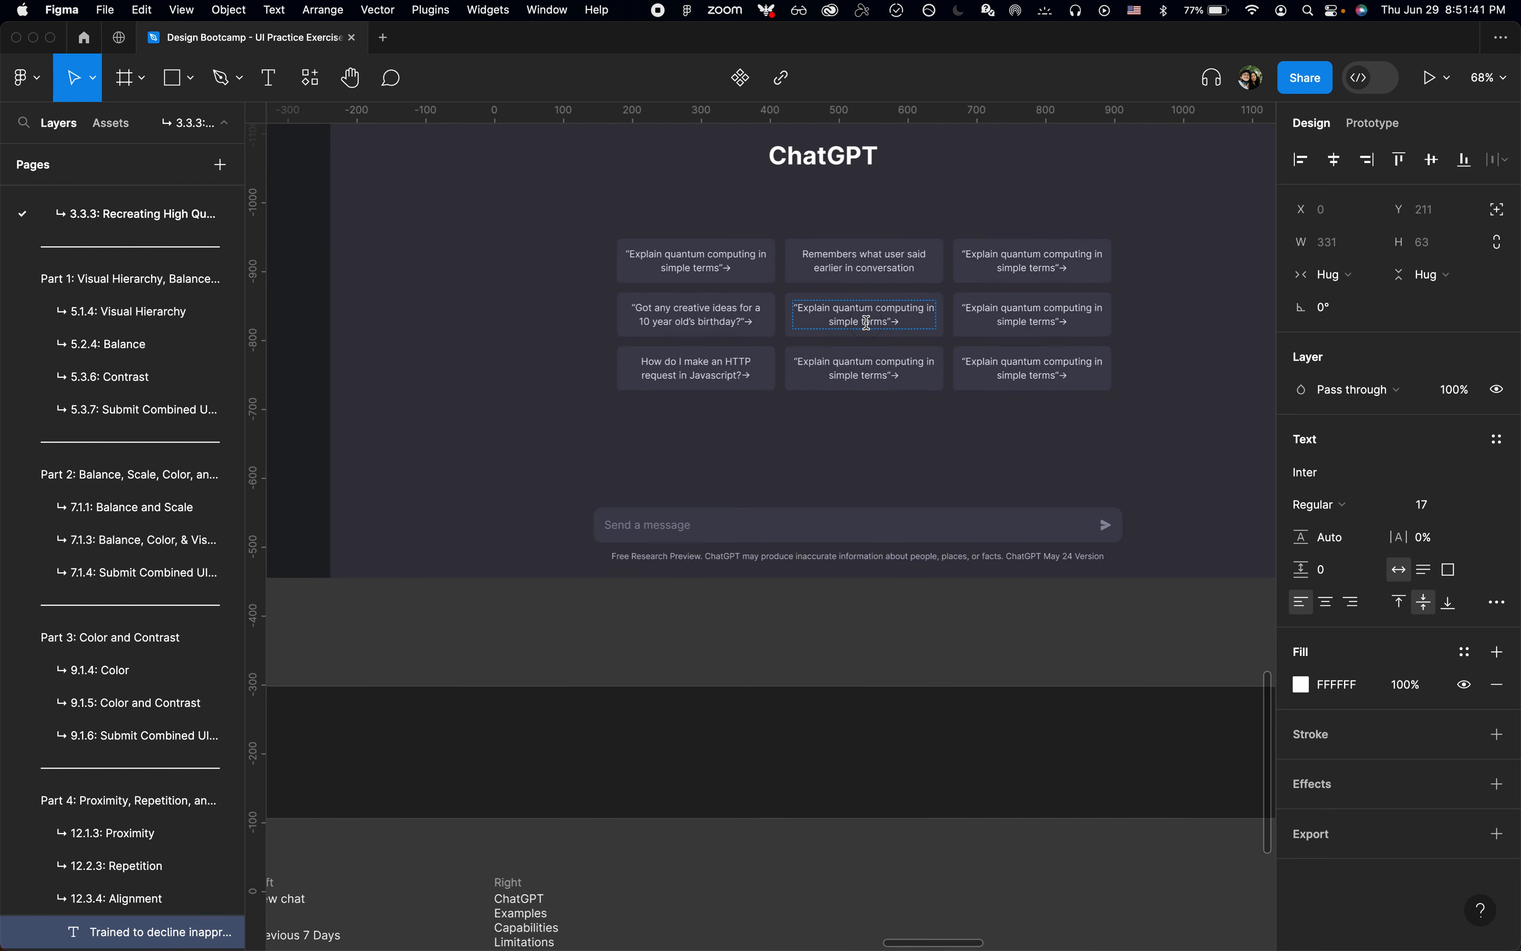
double_click(868, 323)
key(super+a)
key(shift+super+v)
Step: Move the "Trained to decline inappropriate requests" line from the Copy frame into the second column's third card, keeping the card's formatting
scroll(771, 594, down, 5)
scroll(771, 594, left, 2)
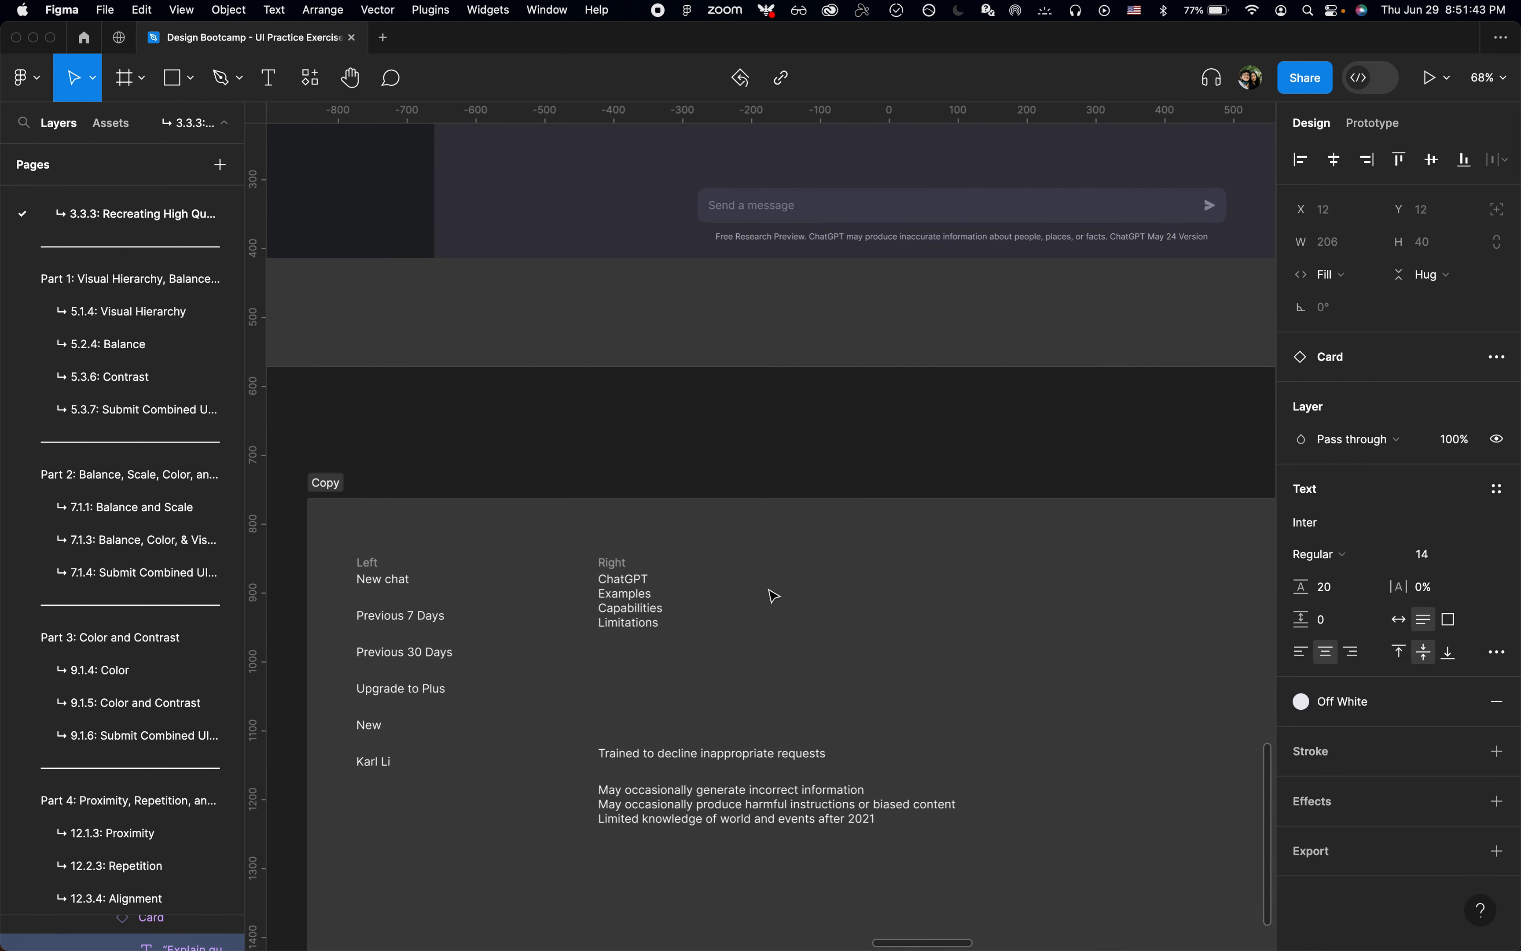
double_click(720, 753)
triple_click(720, 753)
key(super+x)
scroll(720, 757, up, 5)
scroll(719, 757, right, 1)
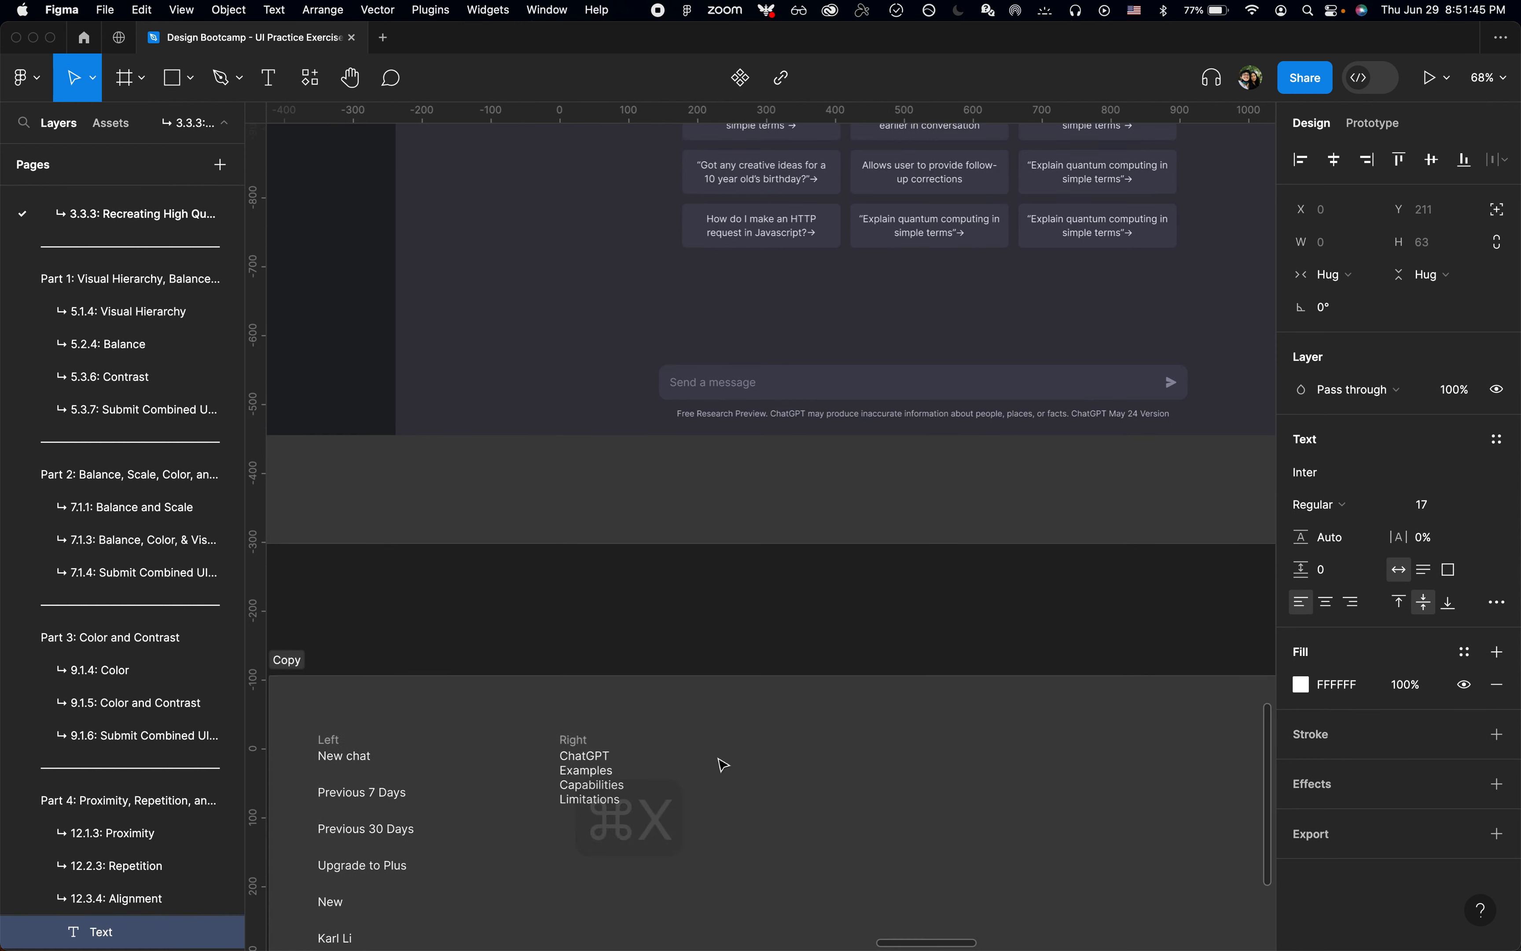
double_click(931, 418)
key(super+a)
key(shift+super+v)
Step: Move the "May occasionally generate incorrect information" line from the Copy frame into the third column's first card, keeping the card's formatting
scroll(824, 672, down, 5)
scroll(824, 672, left, 2)
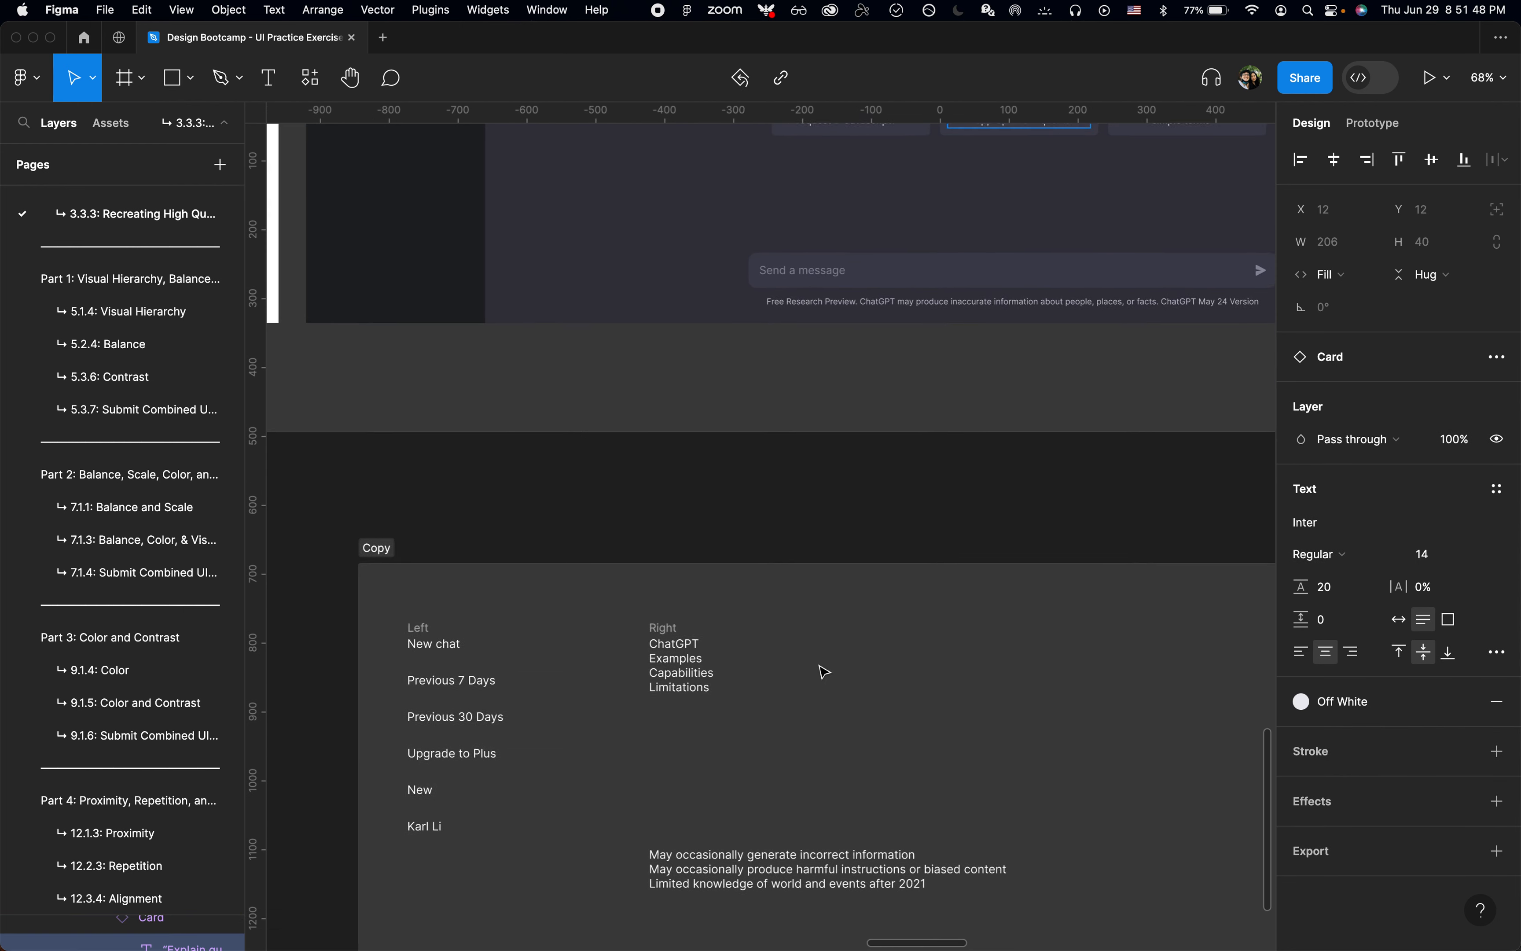
triple_click(789, 850)
key(super+x)
scroll(938, 761, up, 7)
scroll(937, 761, left, 4)
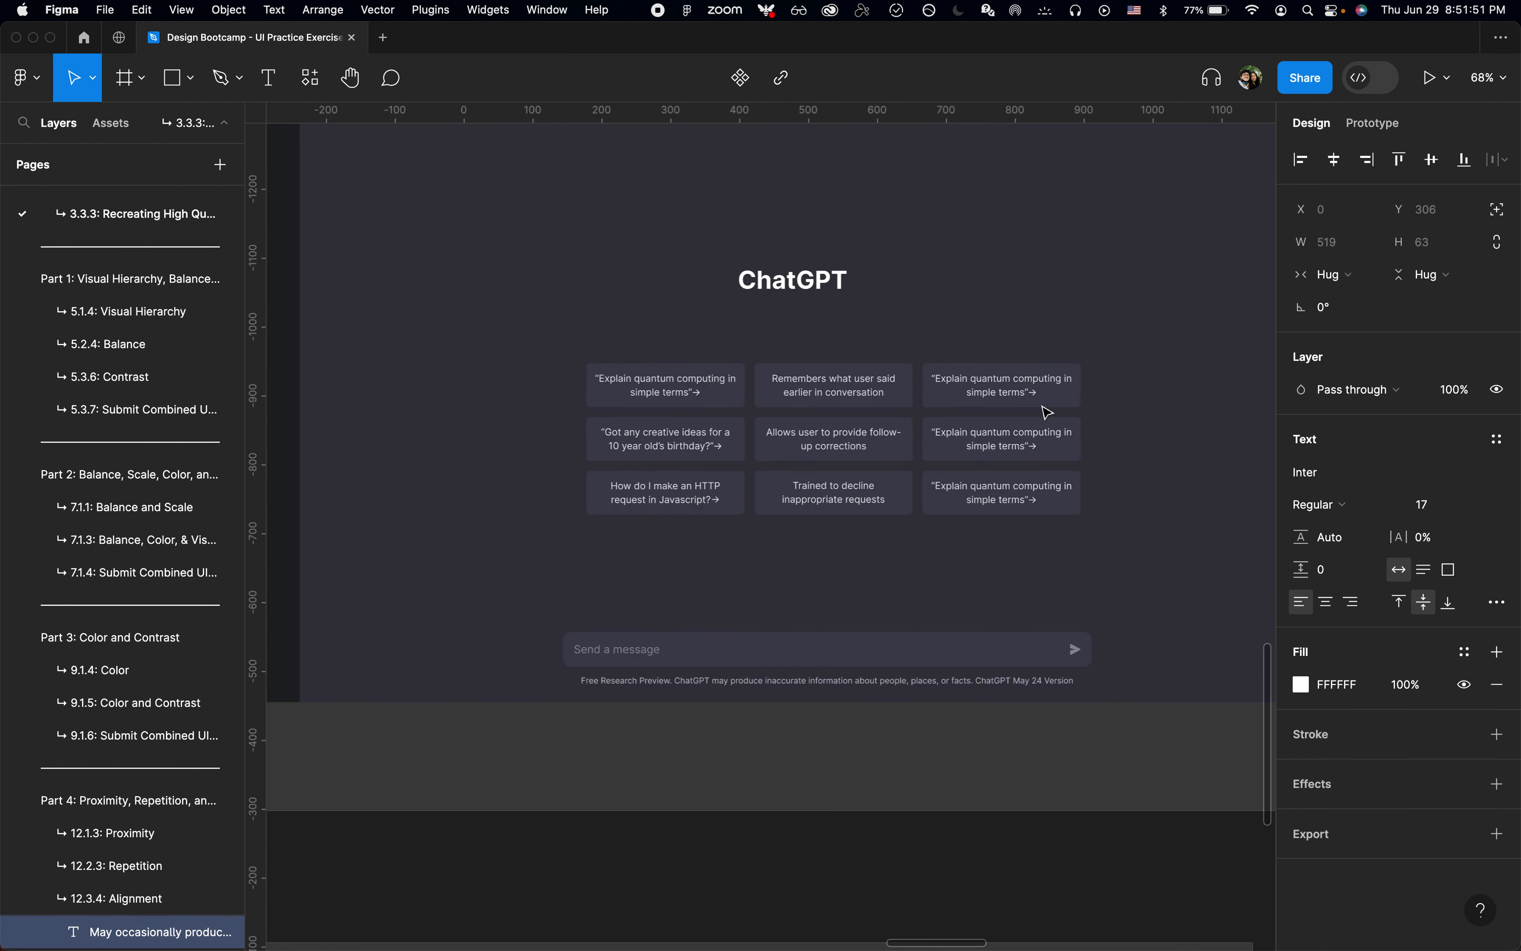
double_click(1007, 420)
key(super+a)
key(shift+super+v)
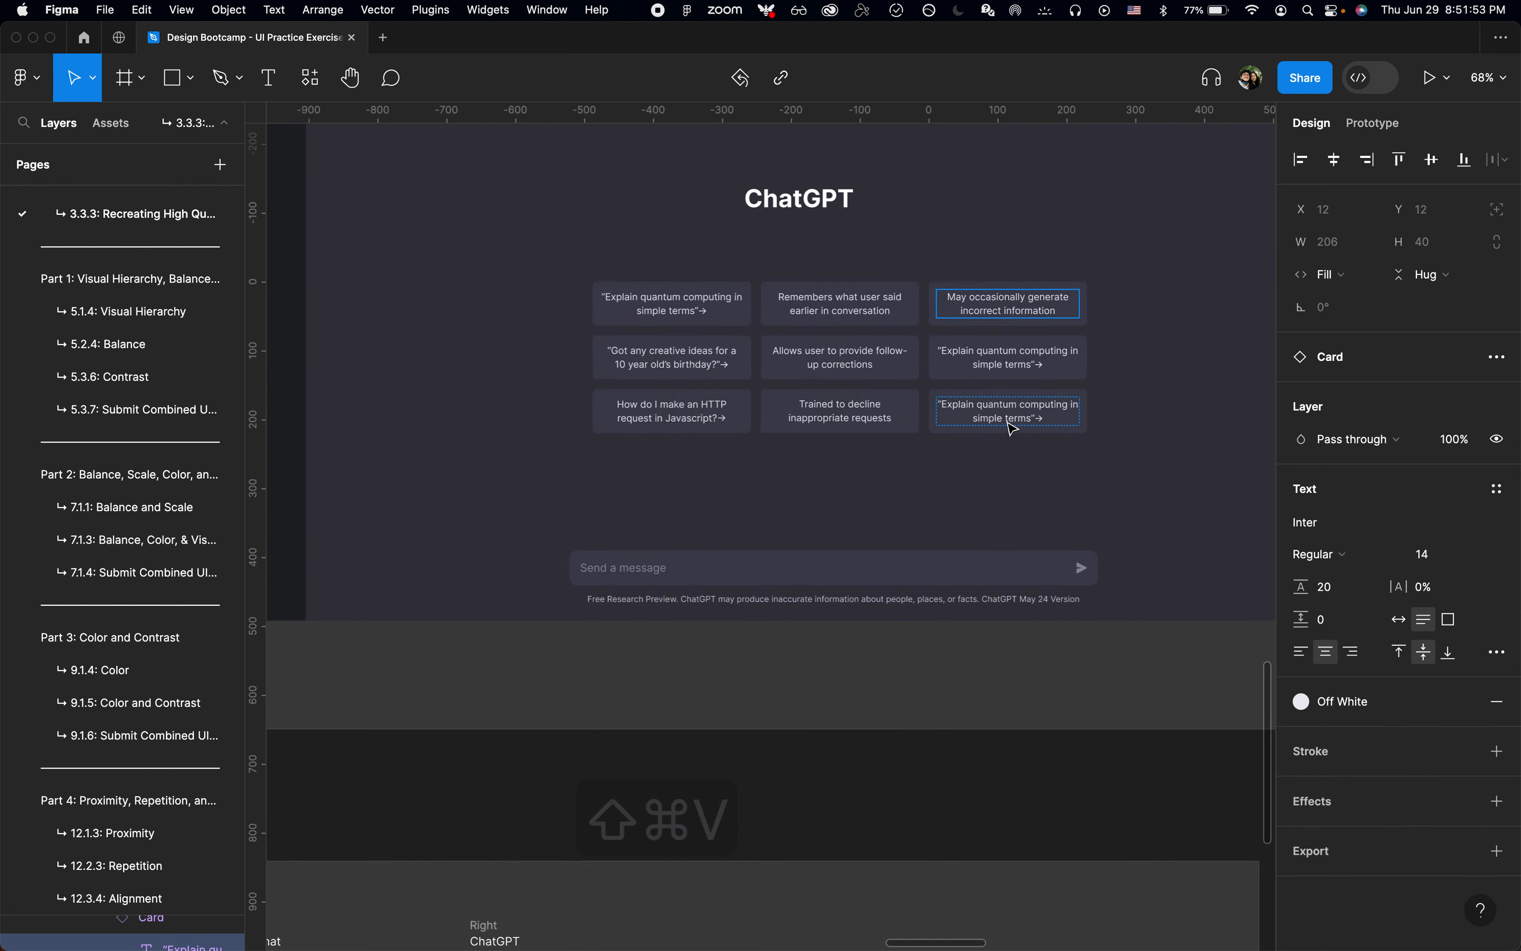
Step: Move the "May occasionally produce harmful instructions or biased content" line from the Copy frame into the third column's second card, keeping its formatting
scroll(887, 632, down, 5)
scroll(886, 632, left, 1)
scroll(887, 632, down, 4)
scroll(886, 633, left, 1)
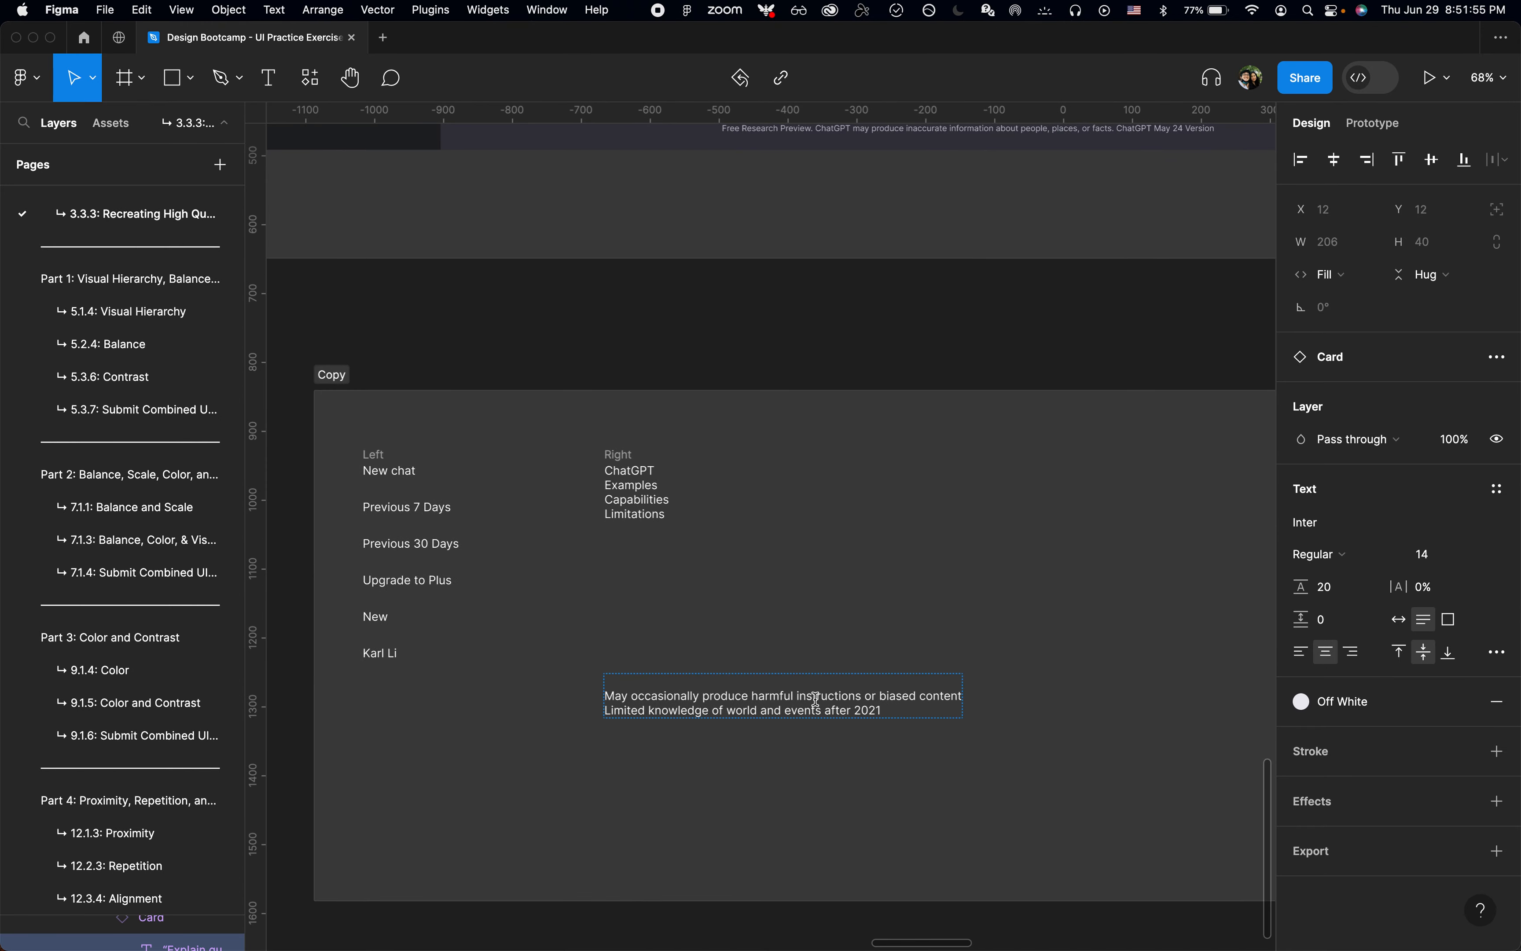
click(817, 699)
triple_click(817, 699)
key(super+x)
scroll(816, 698, up, 5)
scroll(816, 698, right, 1)
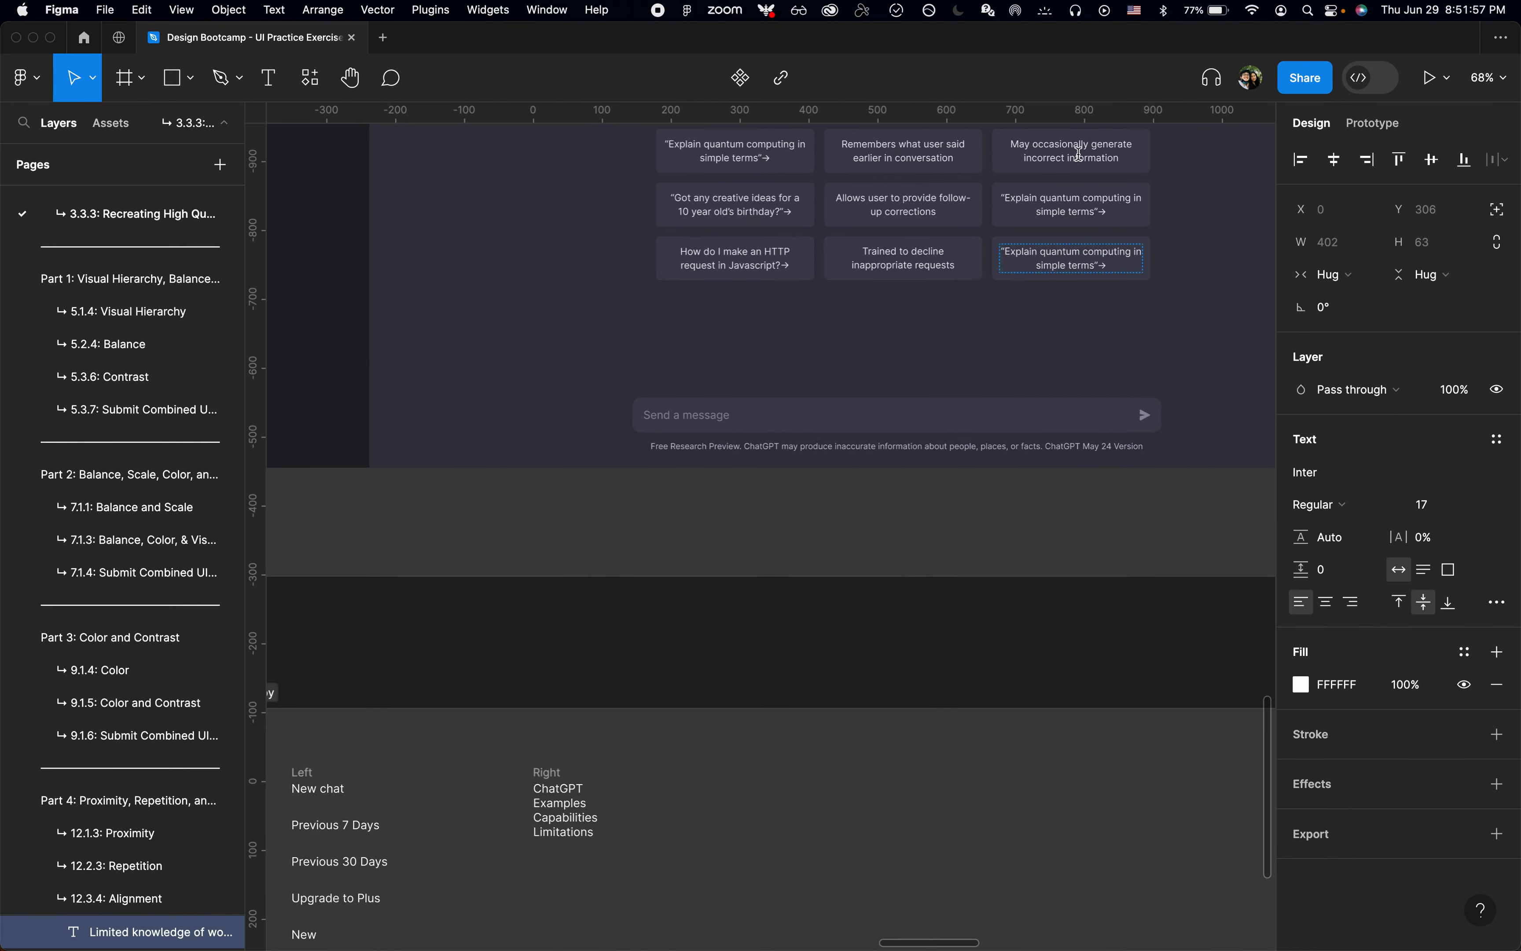
key(super+a)
key(shift+super+v)
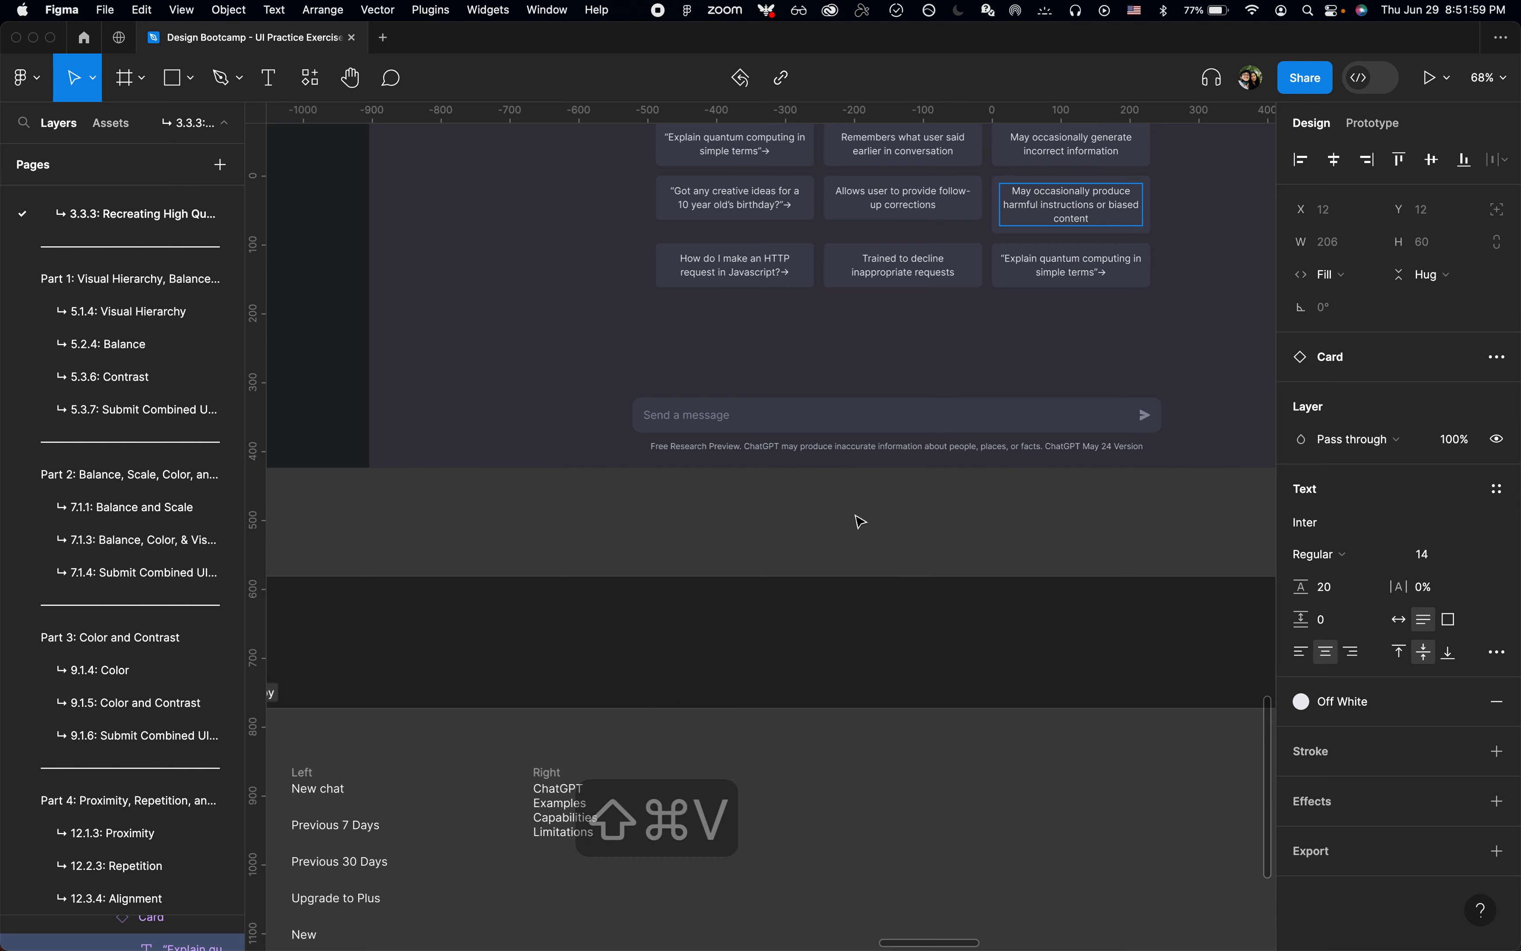
Step: Cut the "Limited knowledge of world and events after 2021" line from the Copy frame
scroll(859, 519, down, 2)
scroll(859, 520, left, 1)
scroll(860, 521, down, 4)
scroll(861, 521, left, 2)
double_click(844, 688)
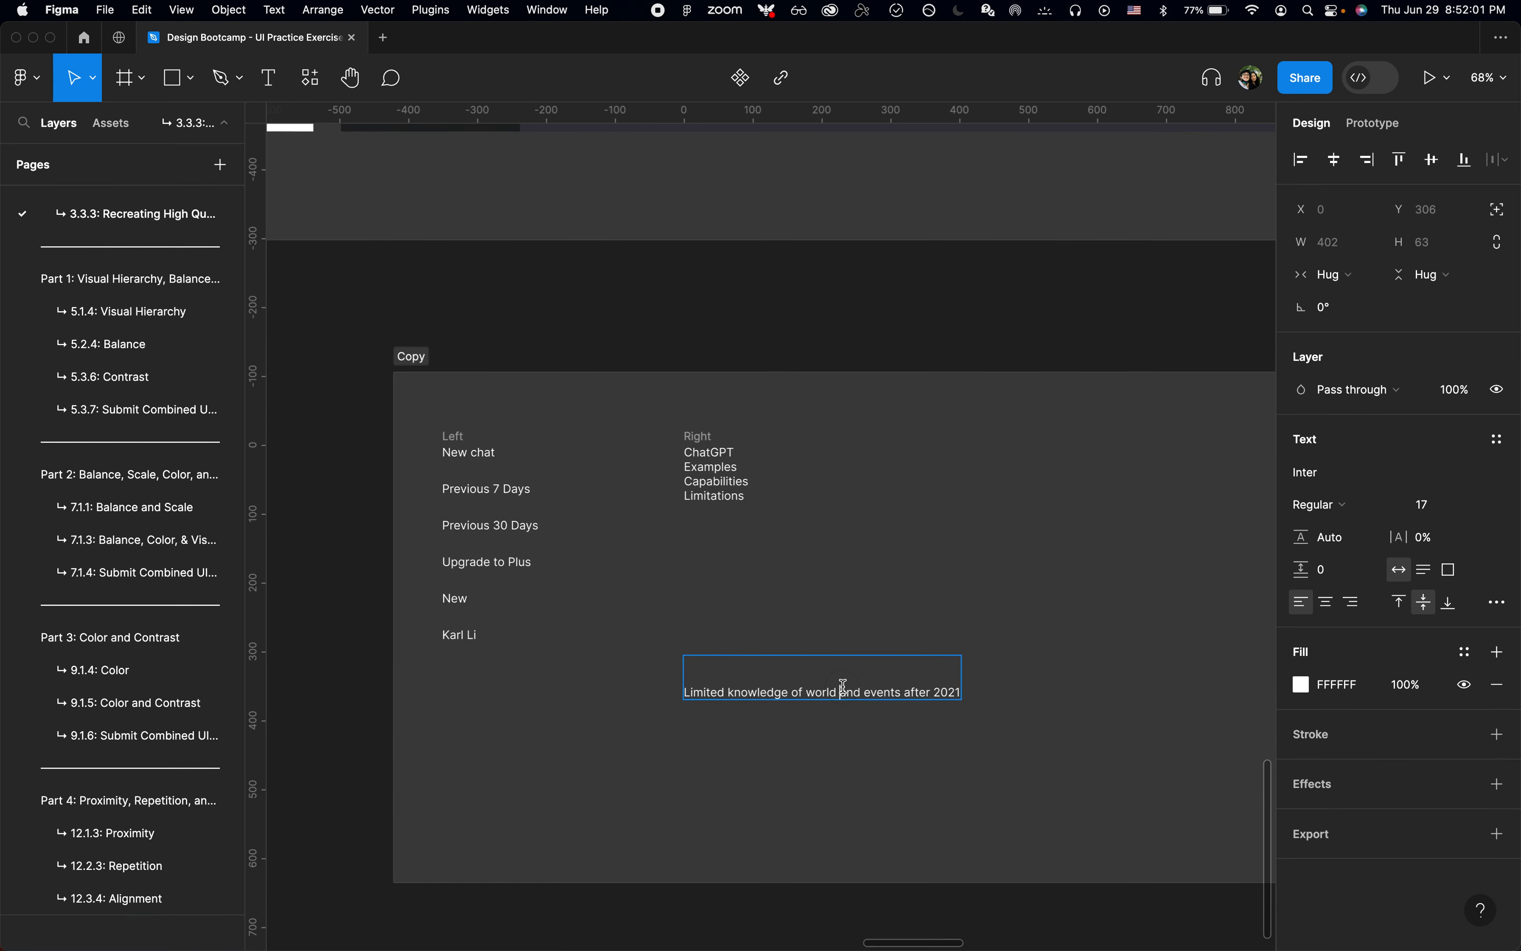
key(super+Left)
key(shift+super+Right)
key(super+x)
Step: Replace the text of the third column's third card with the cut "Limited knowledge" line, matching the card's formatting, and deselect it
scroll(849, 694, up, 5)
scroll(848, 694, right, 1)
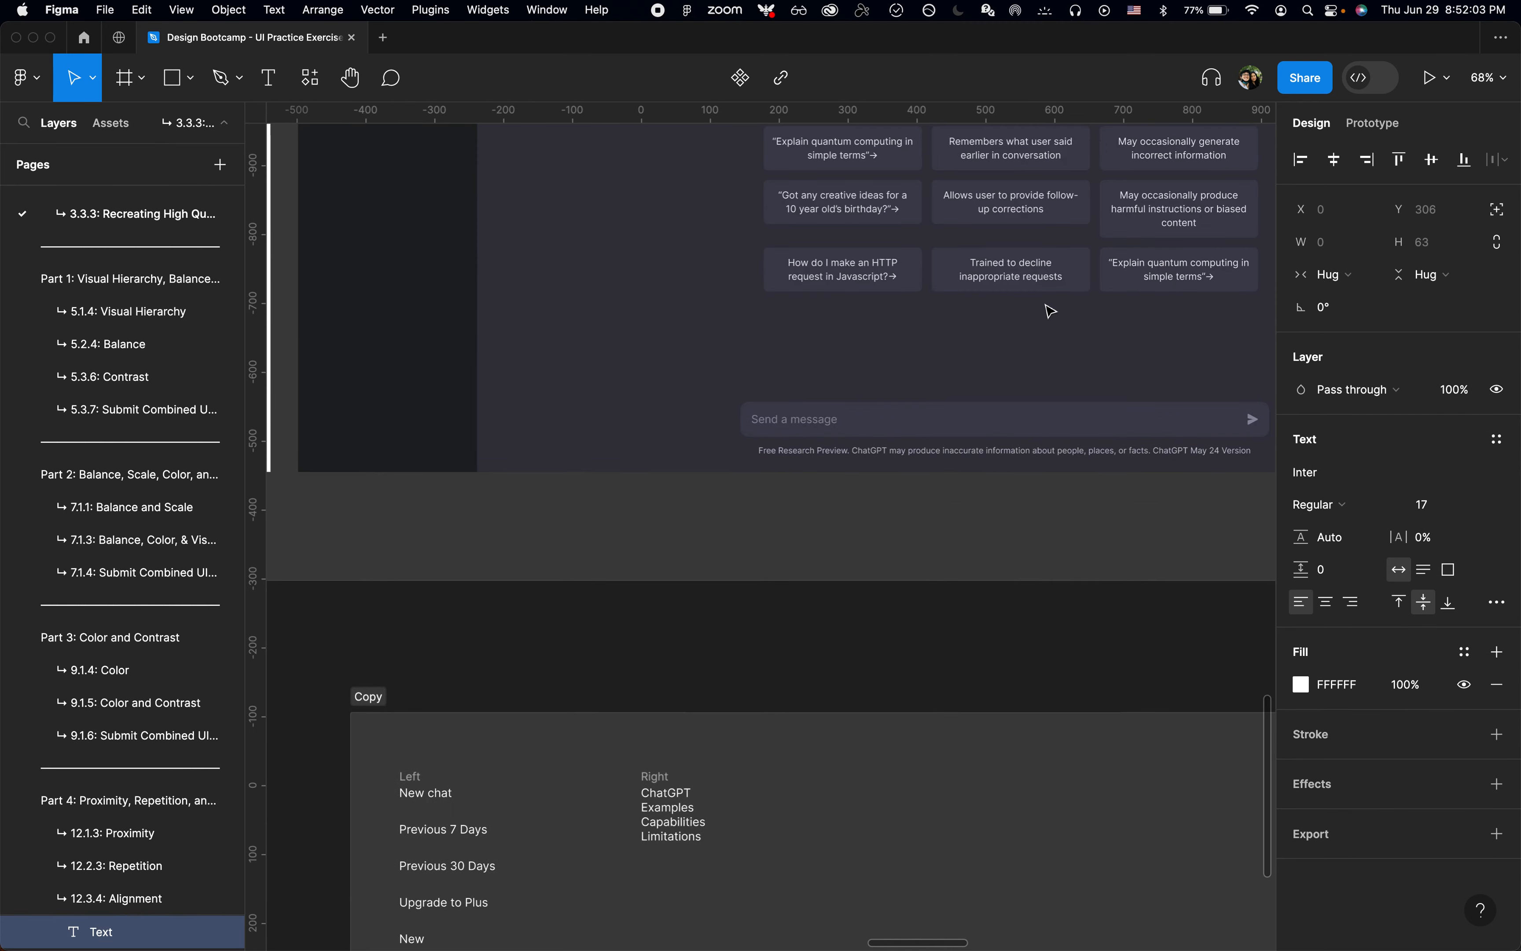
double_click(1161, 264)
key(super+a)
key(shift+super+v)
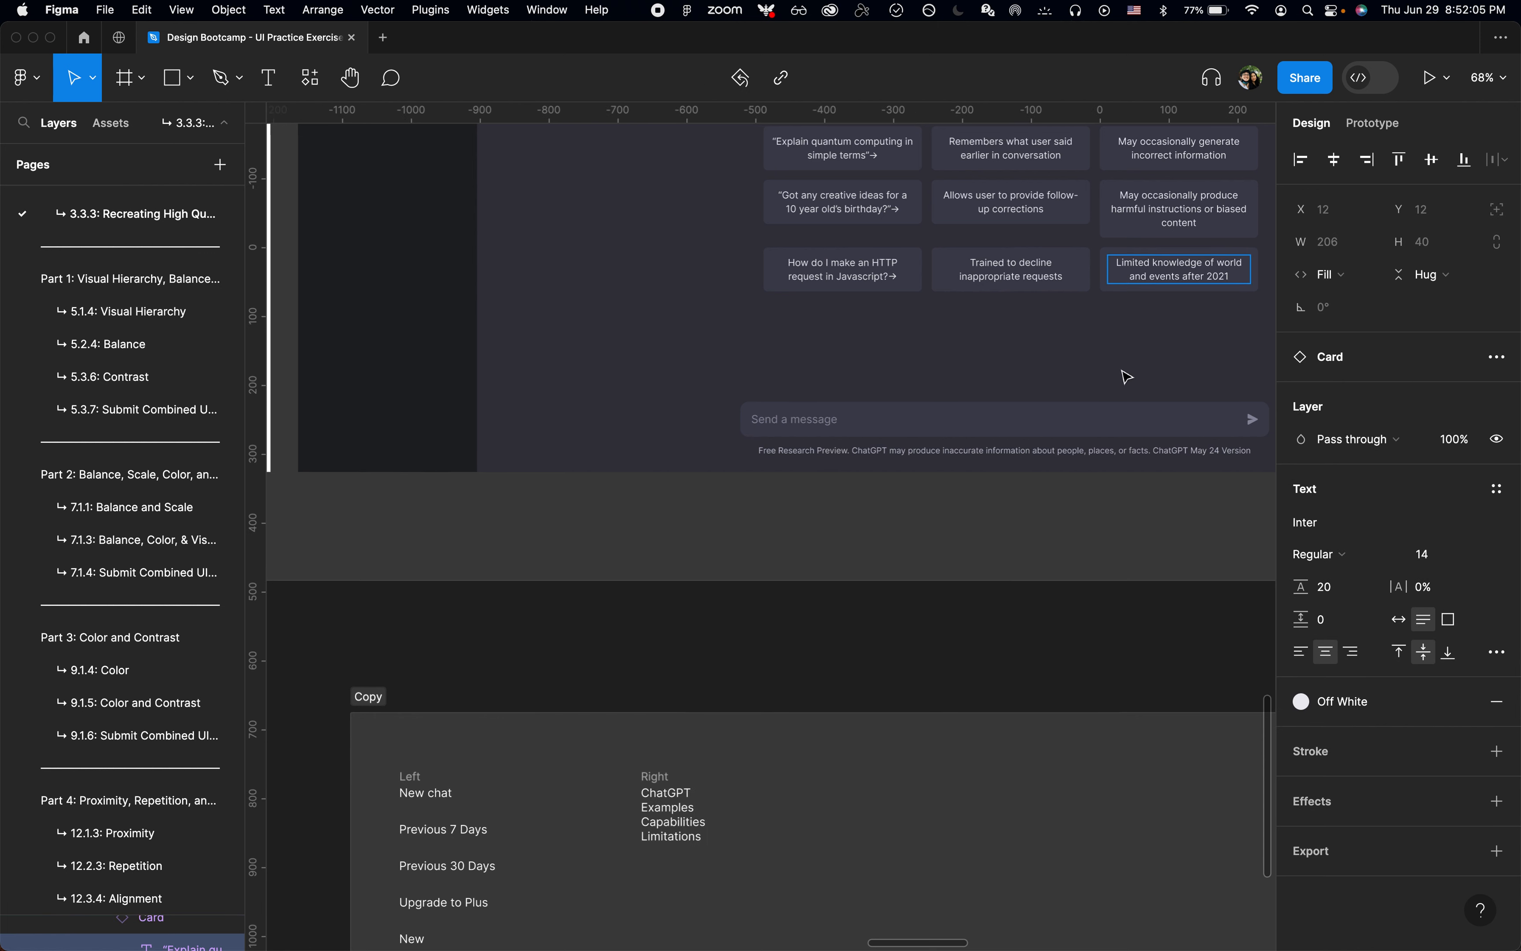
click(1046, 554)
scroll(1046, 555, right, 3)
scroll(1046, 555, up, 2)
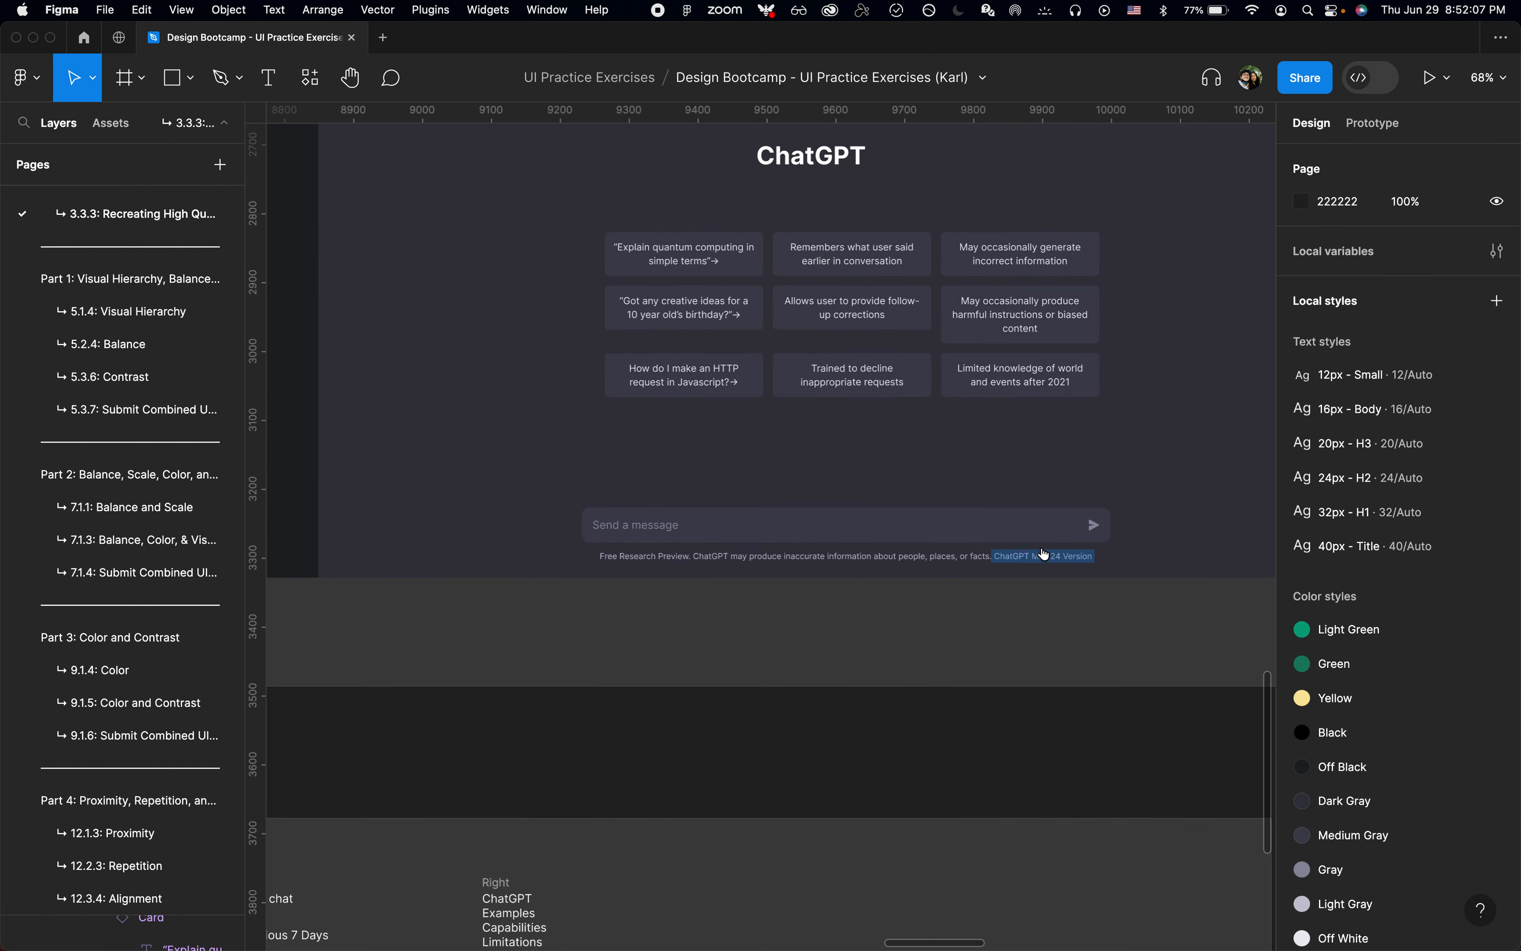
Step: Delete the "ChatGPT" line from the Right text block in the Copy frame and deselect the text
scroll(668, 794, down, 2)
scroll(668, 793, left, 1)
scroll(865, 634, up, 3)
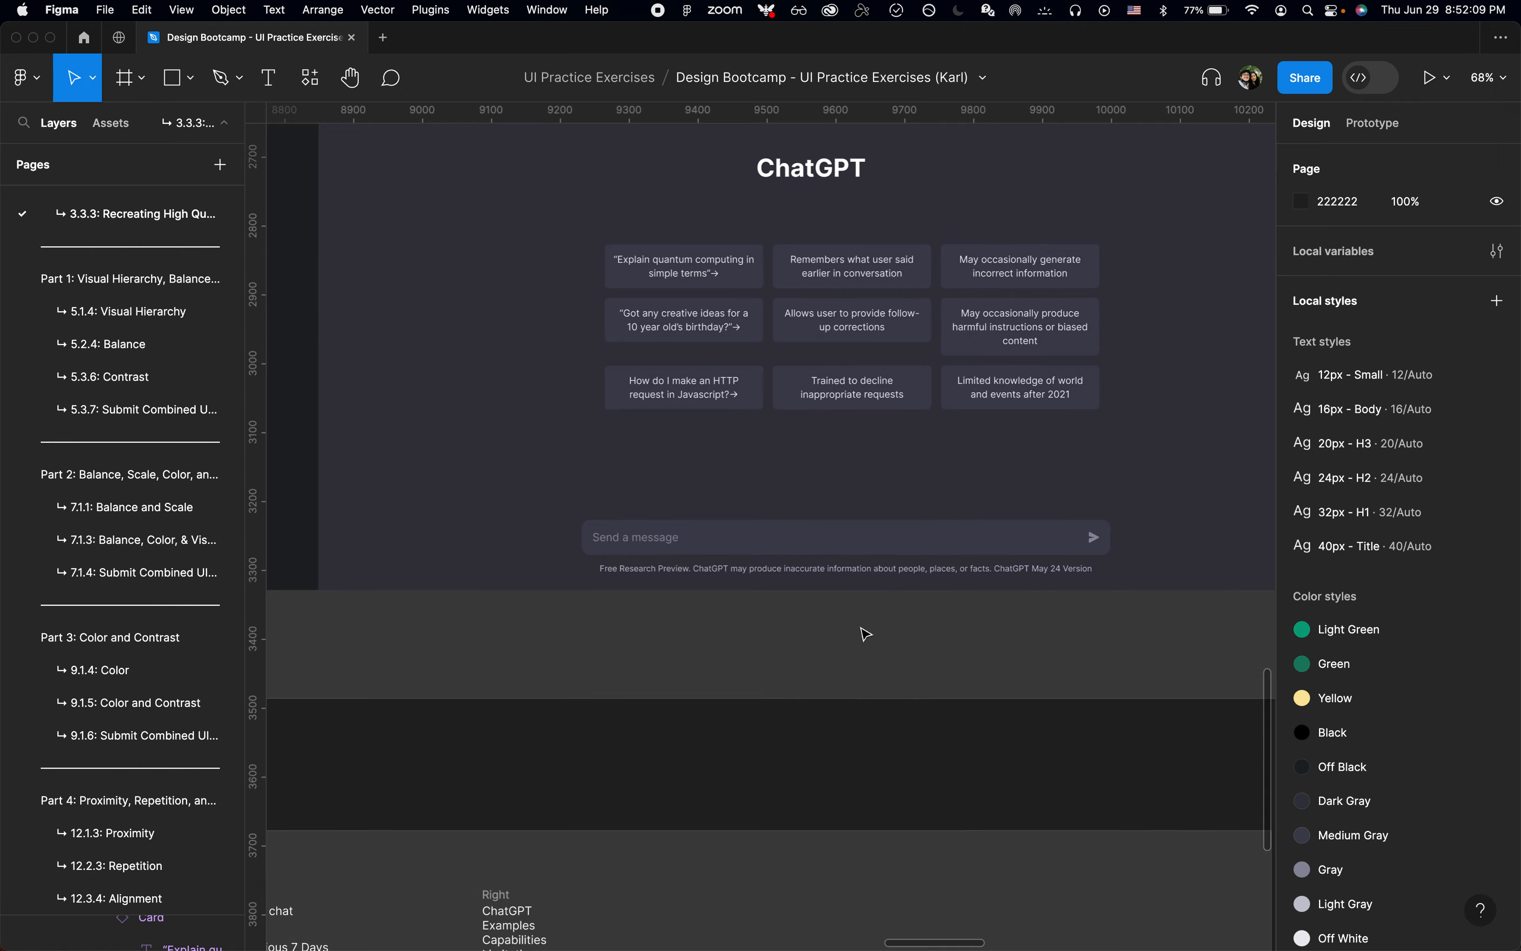
scroll(862, 635, down, 3)
double_click(557, 854)
key(Left)
key(shift+cmd+Right)
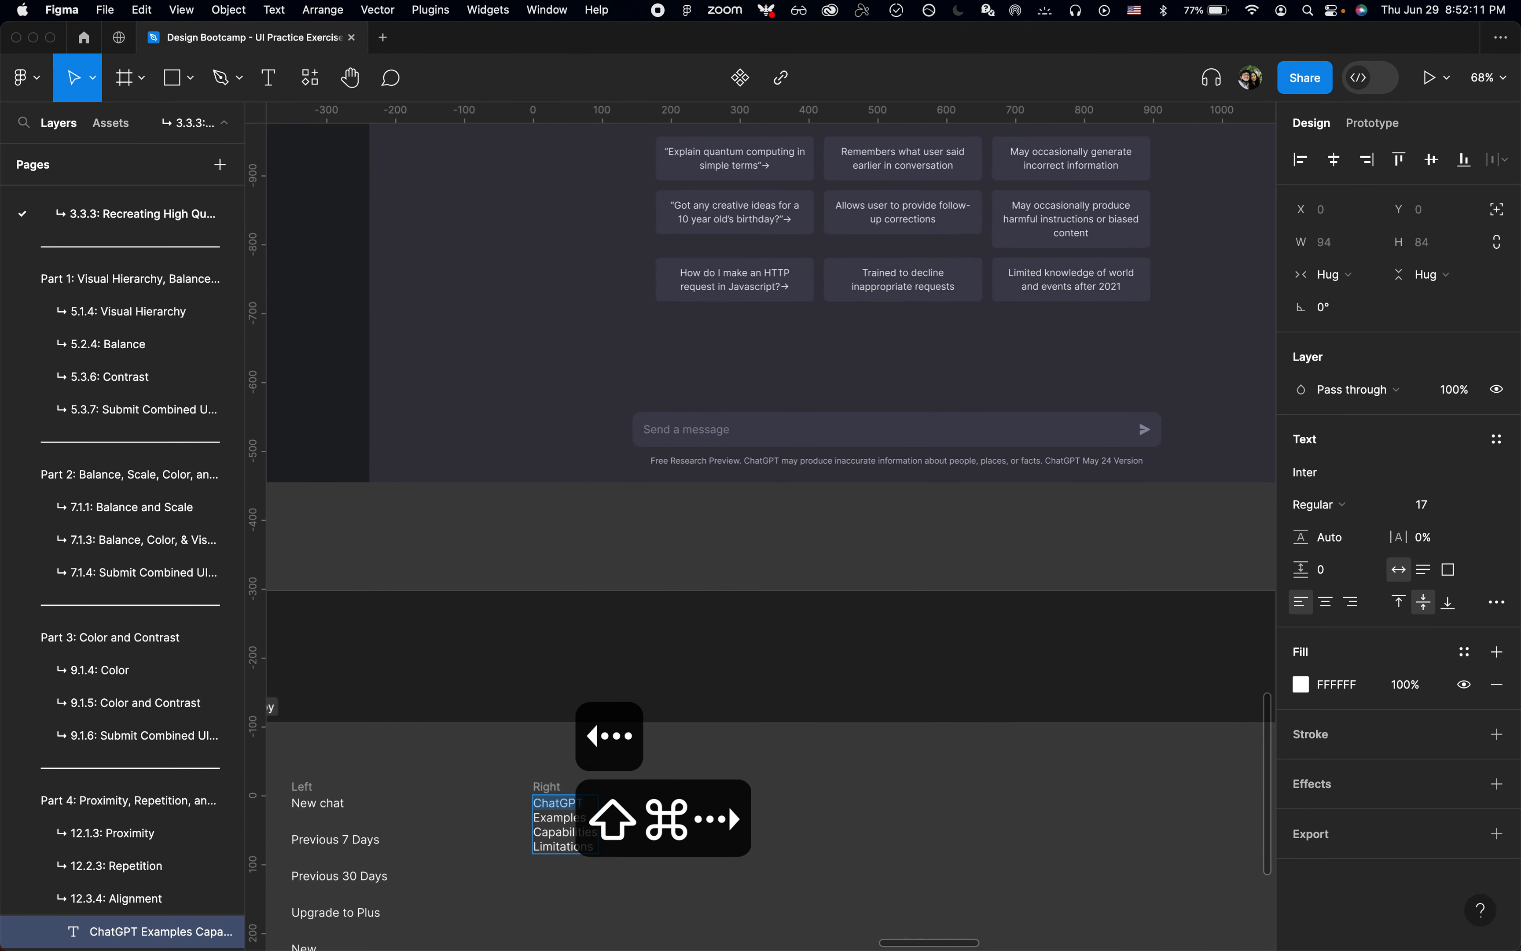
key(BackSpace)
key(Down)
key(BackSpace)
key(Escape)
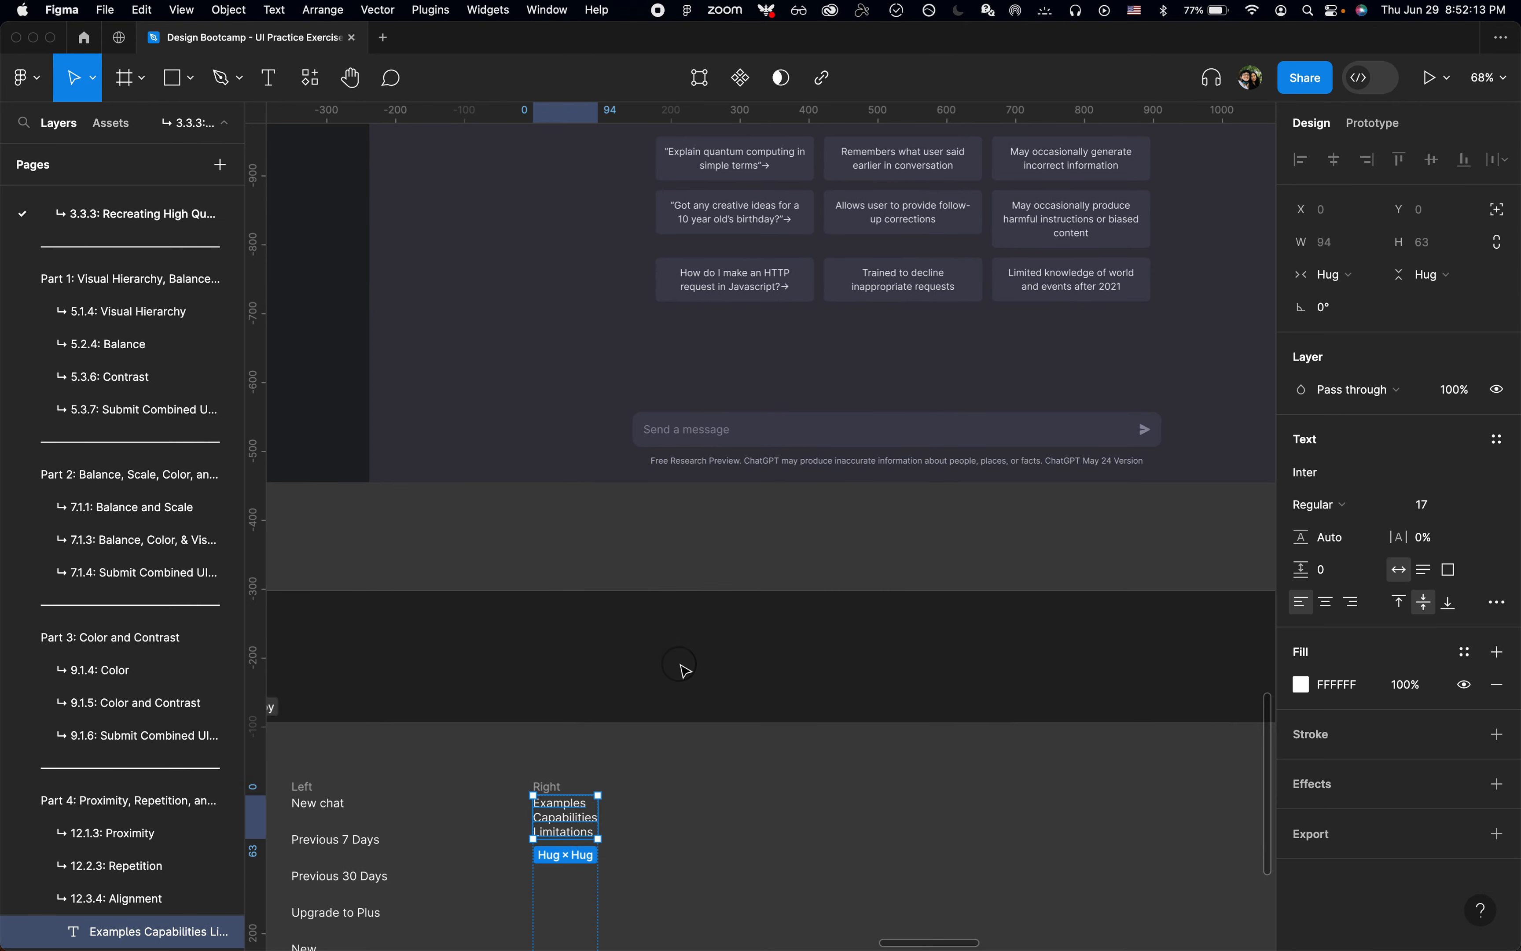
click(681, 665)
Step: Wrap the card grid and the "ChatGPT" title above it in one vertical auto layout frame, and deselect it
scroll(681, 665, up, 6)
scroll(681, 665, right, 1)
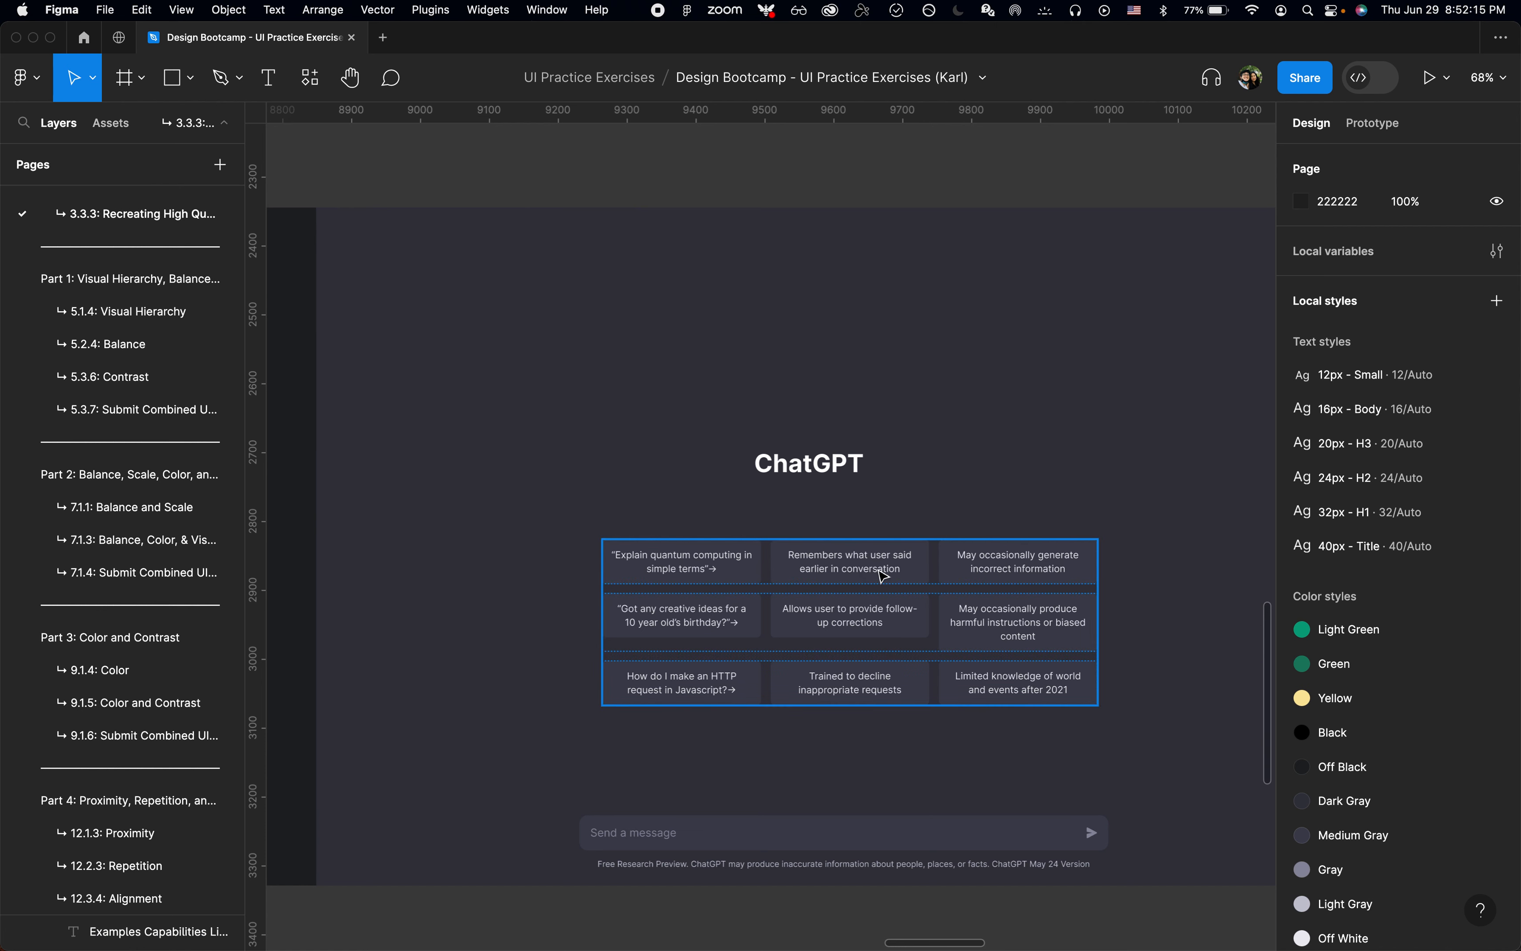
click(883, 575)
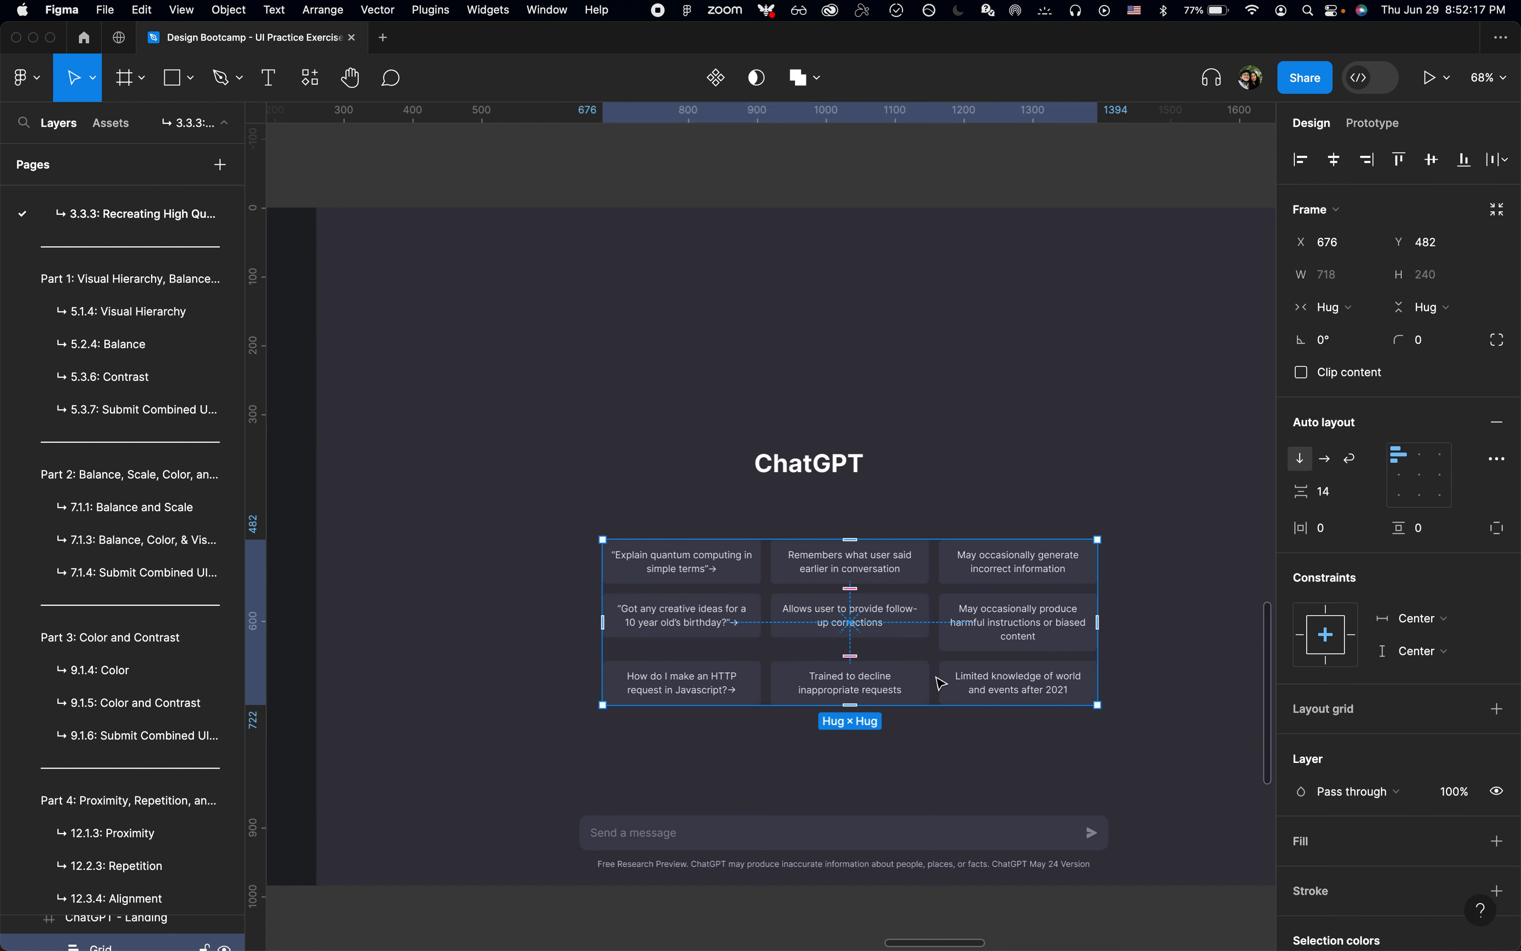
right_click(830, 759)
key(Escape)
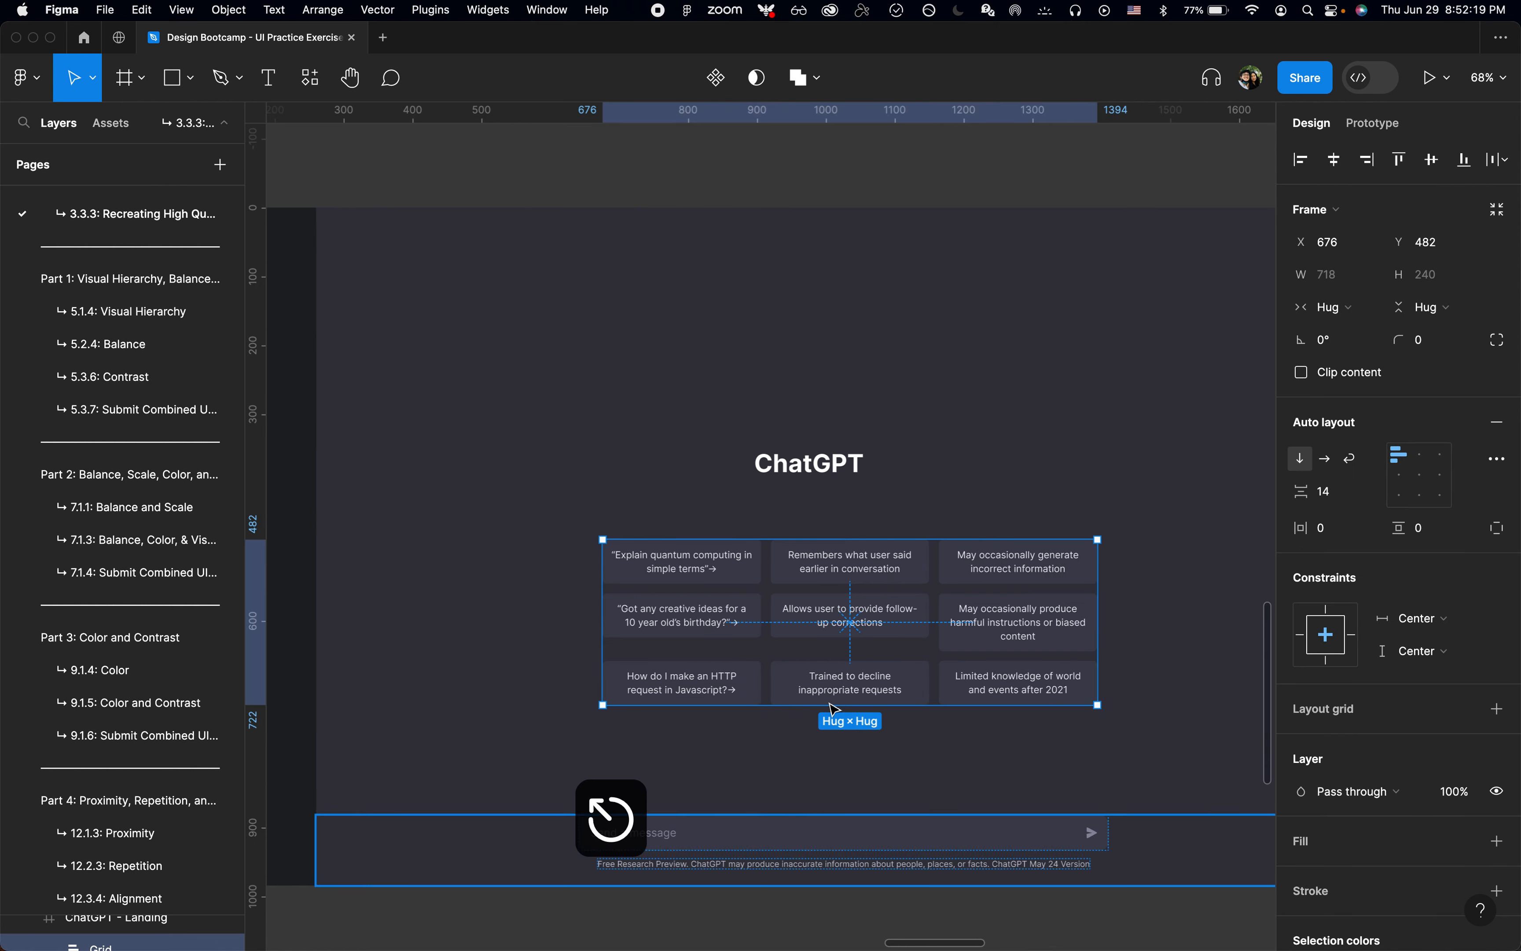
scroll(865, 576, up, 1)
scroll(865, 576, right, 1)
scroll(868, 574, up, 2)
scroll(868, 574, right, 1)
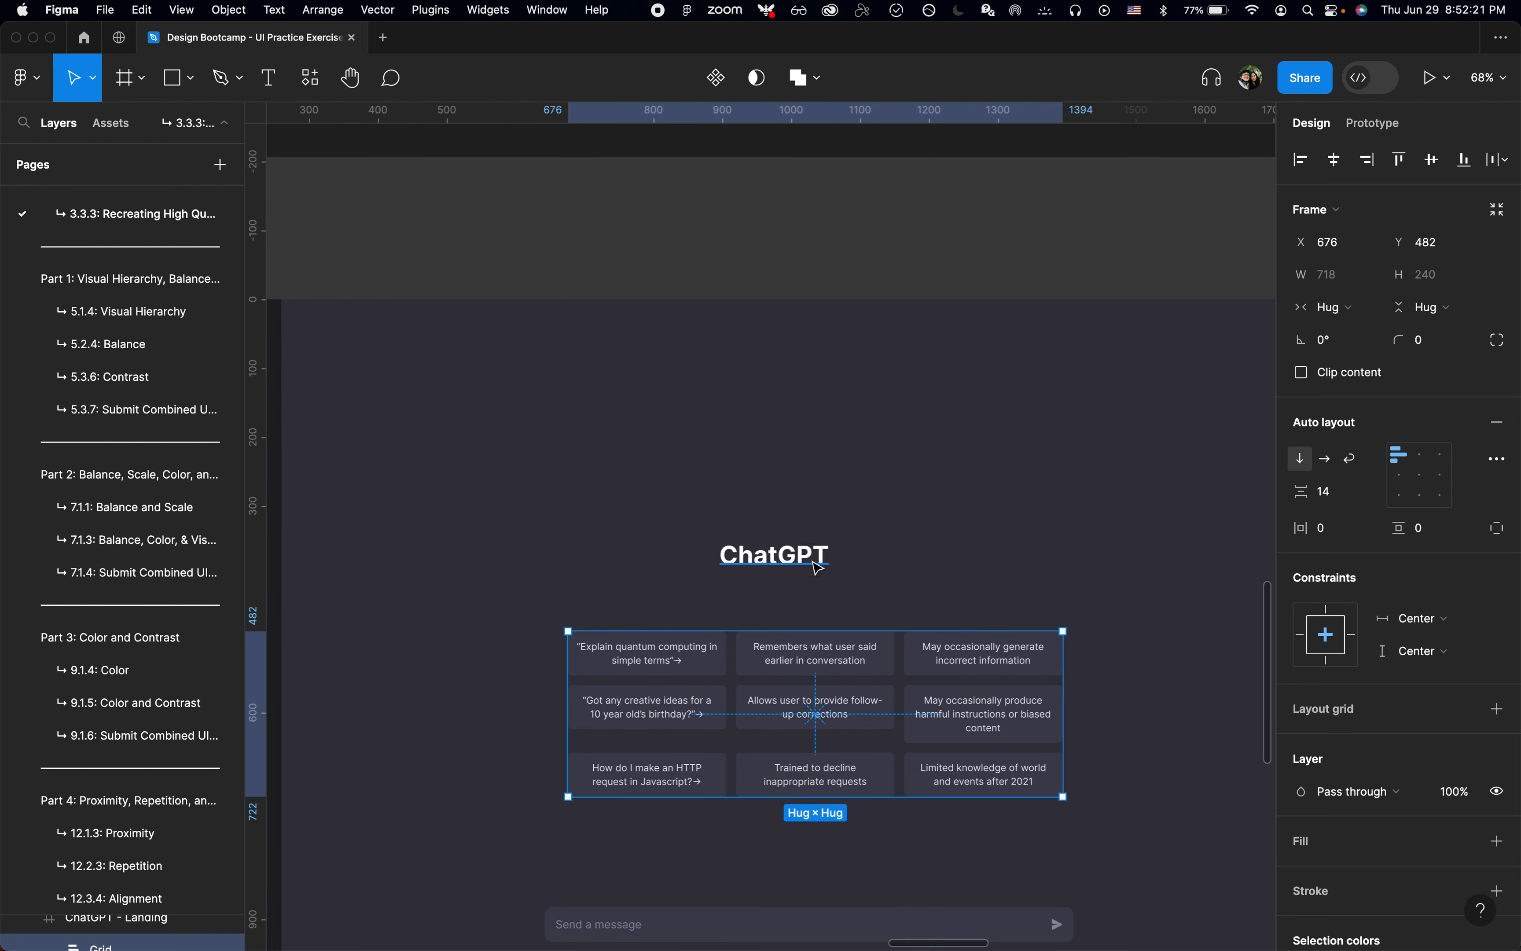
shift+click(818, 568)
key(shift+a)
scroll(959, 551, down, 3)
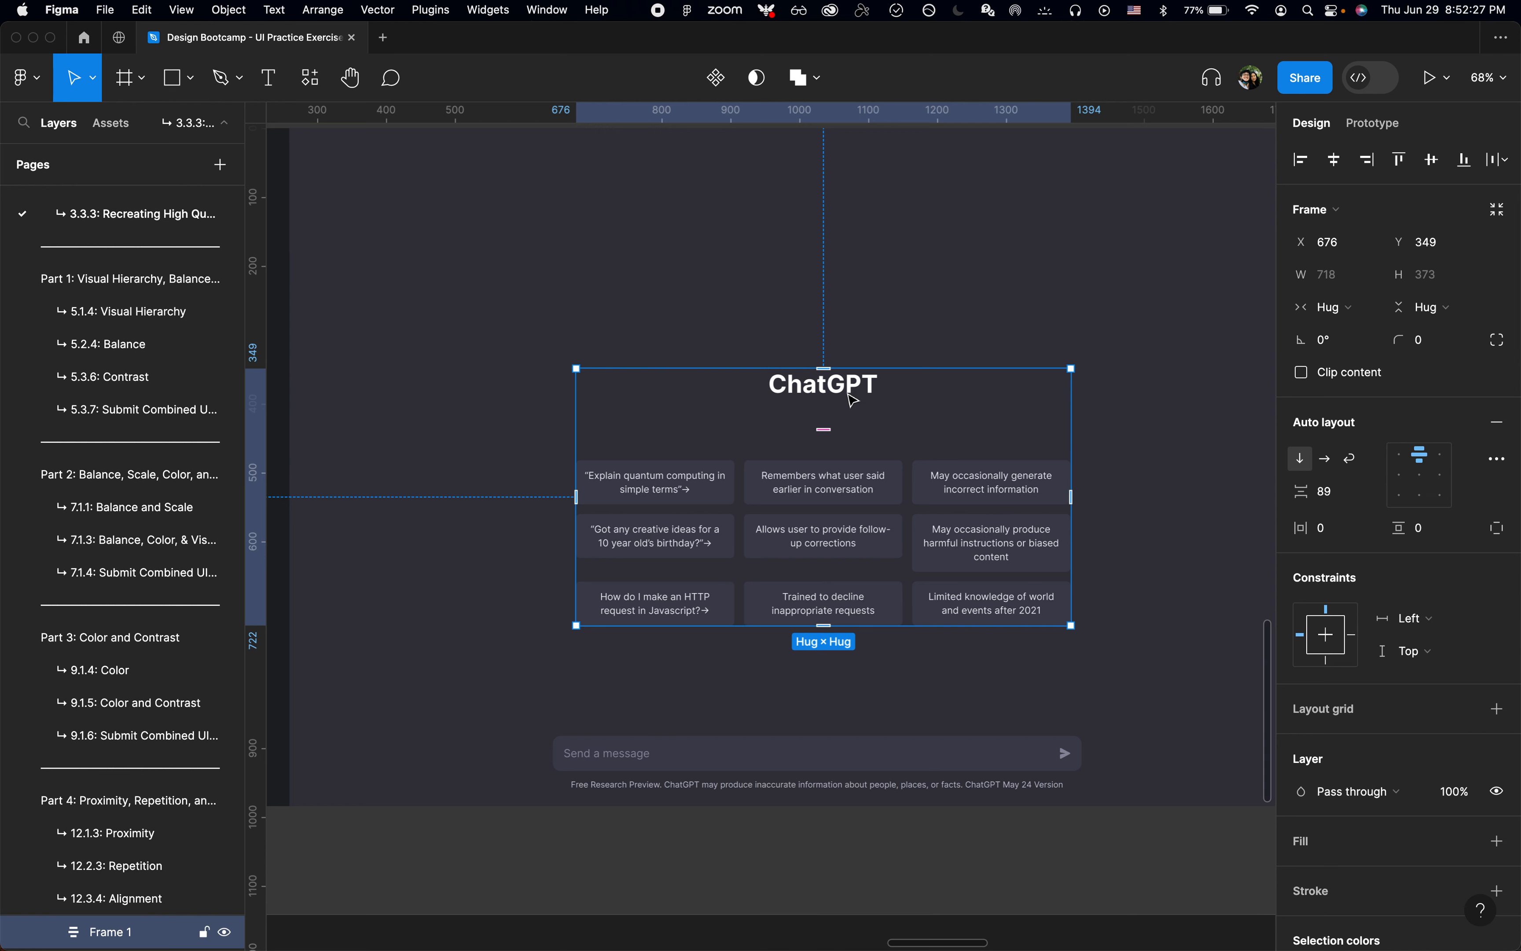
scroll(853, 400, up, 4)
scroll(853, 400, right, 1)
click(829, 204)
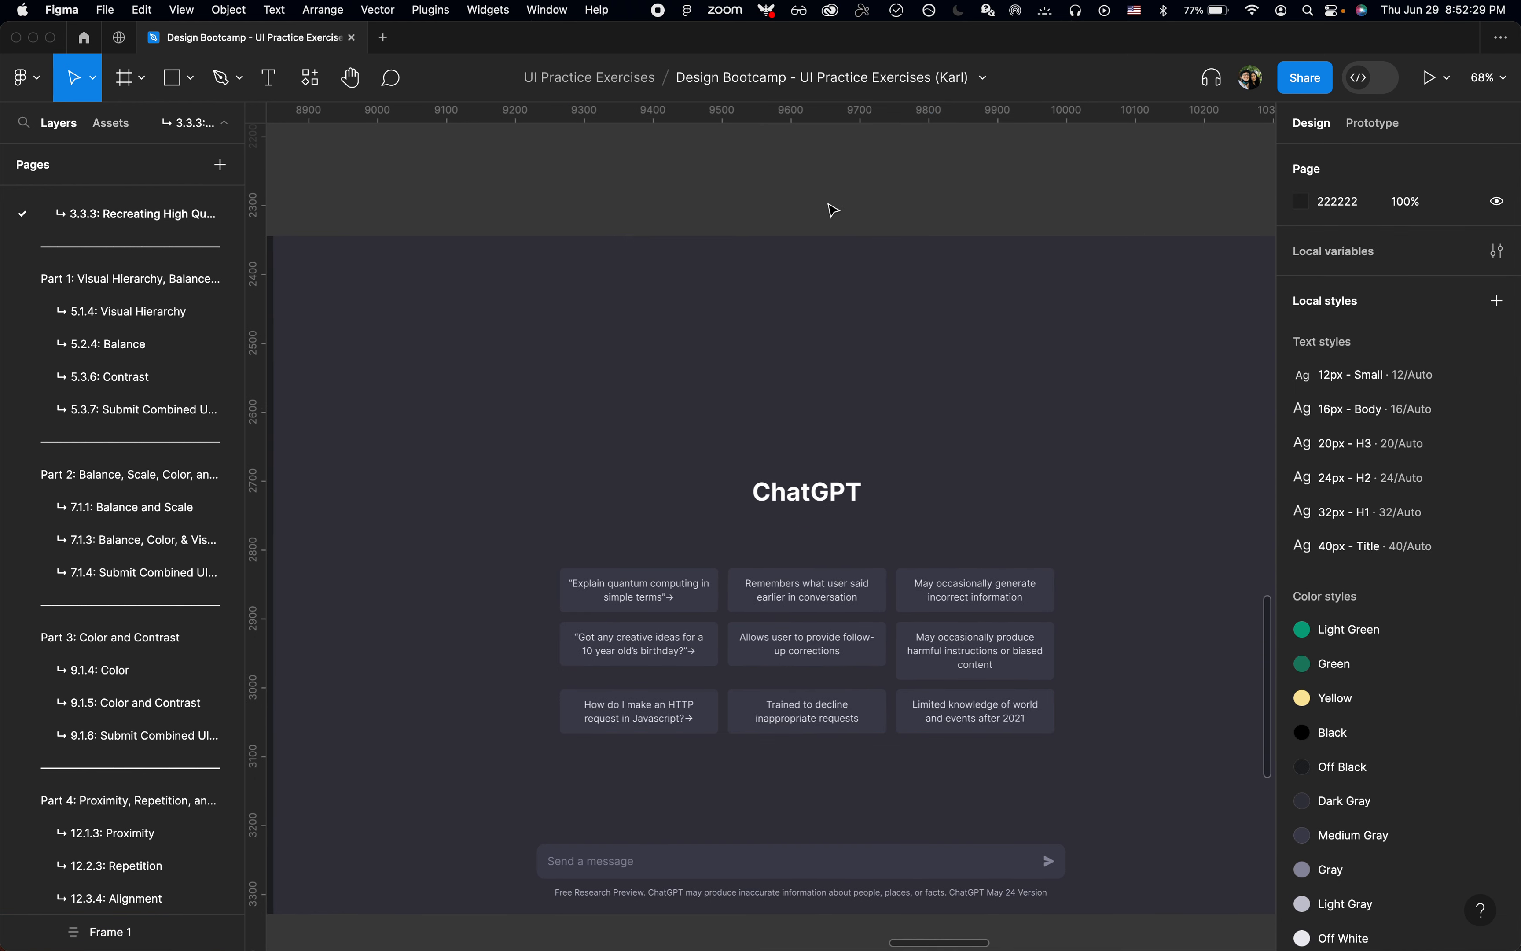
Step: Switch to Chrome and look up the gap property of the "Limitations" heading in the ChatGPT page's computed styles
scroll(831, 207, down, 6)
scroll(833, 210, up, 5)
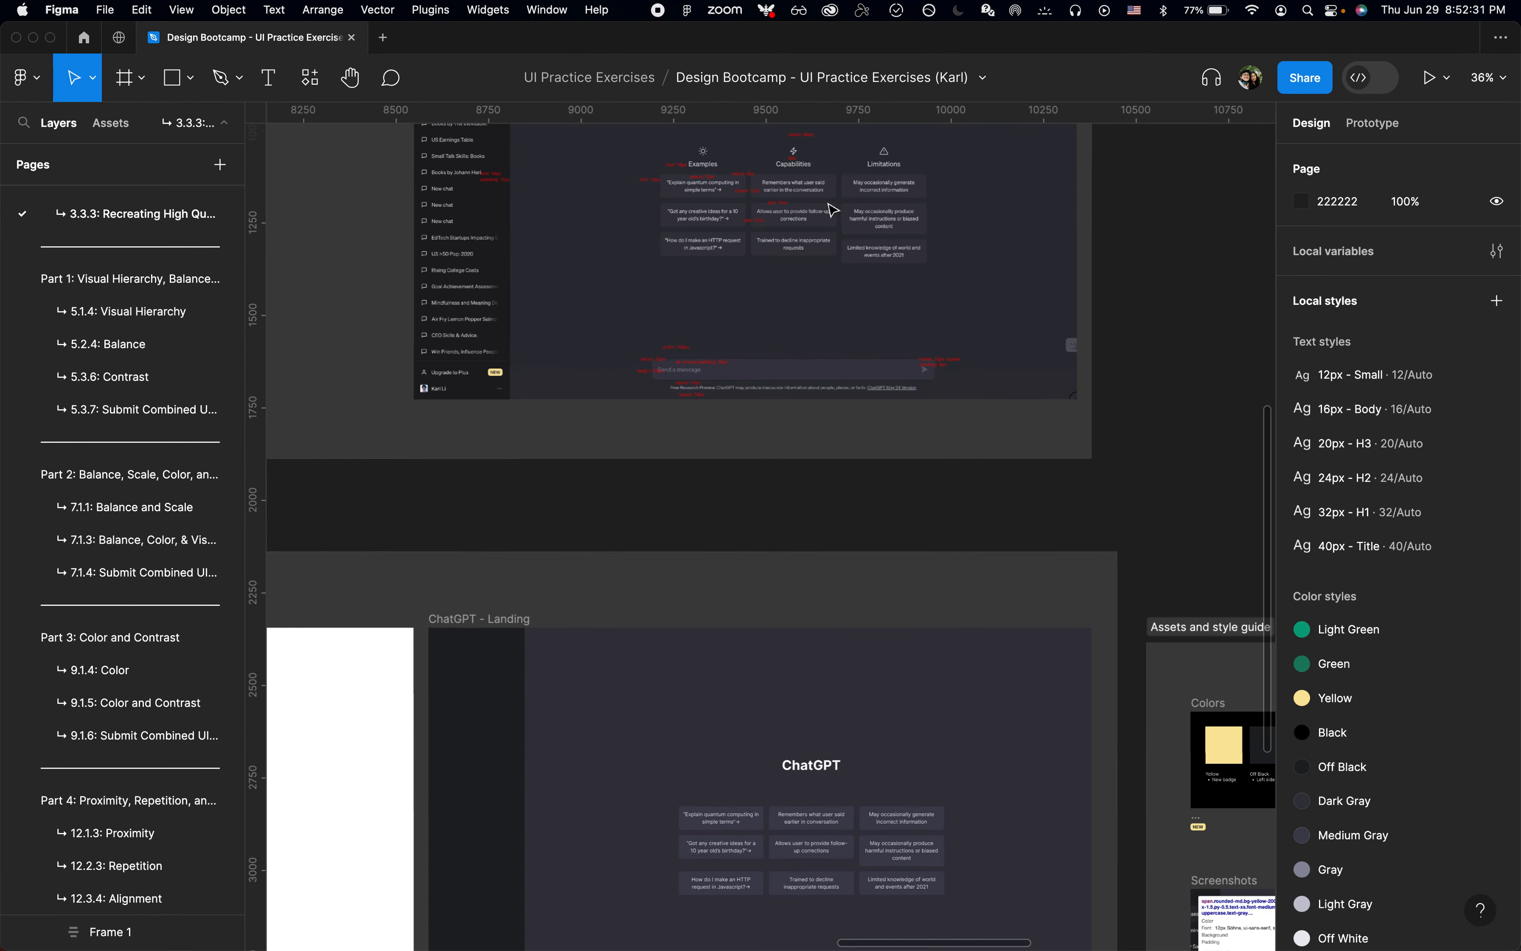
scroll(787, 312, up, 4)
scroll(674, 422, up, 4)
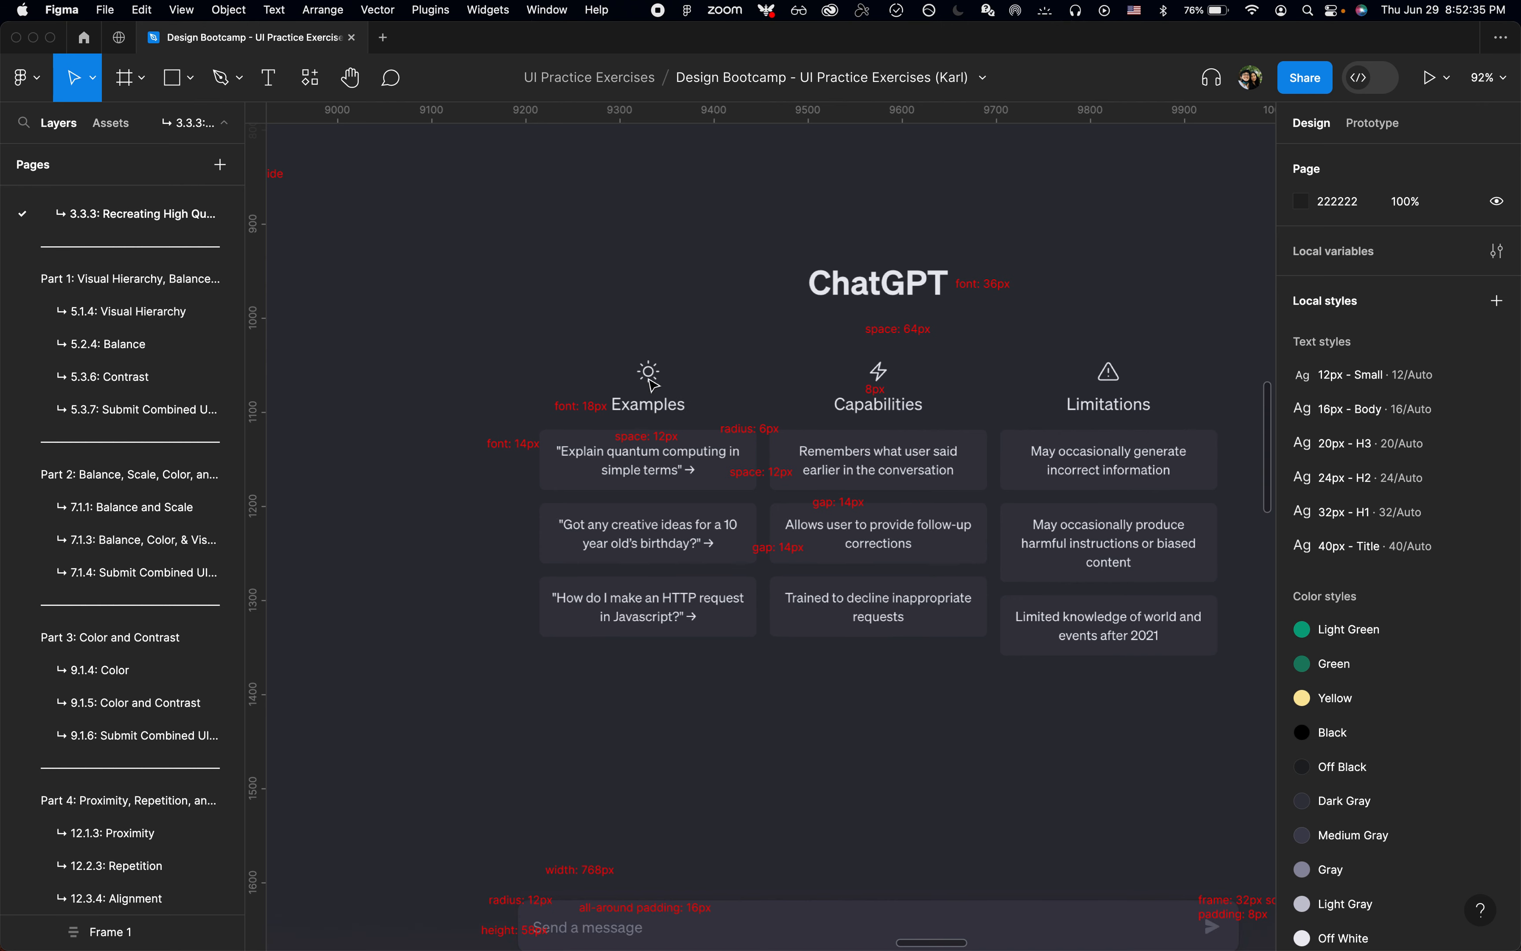
key(super+Tab)
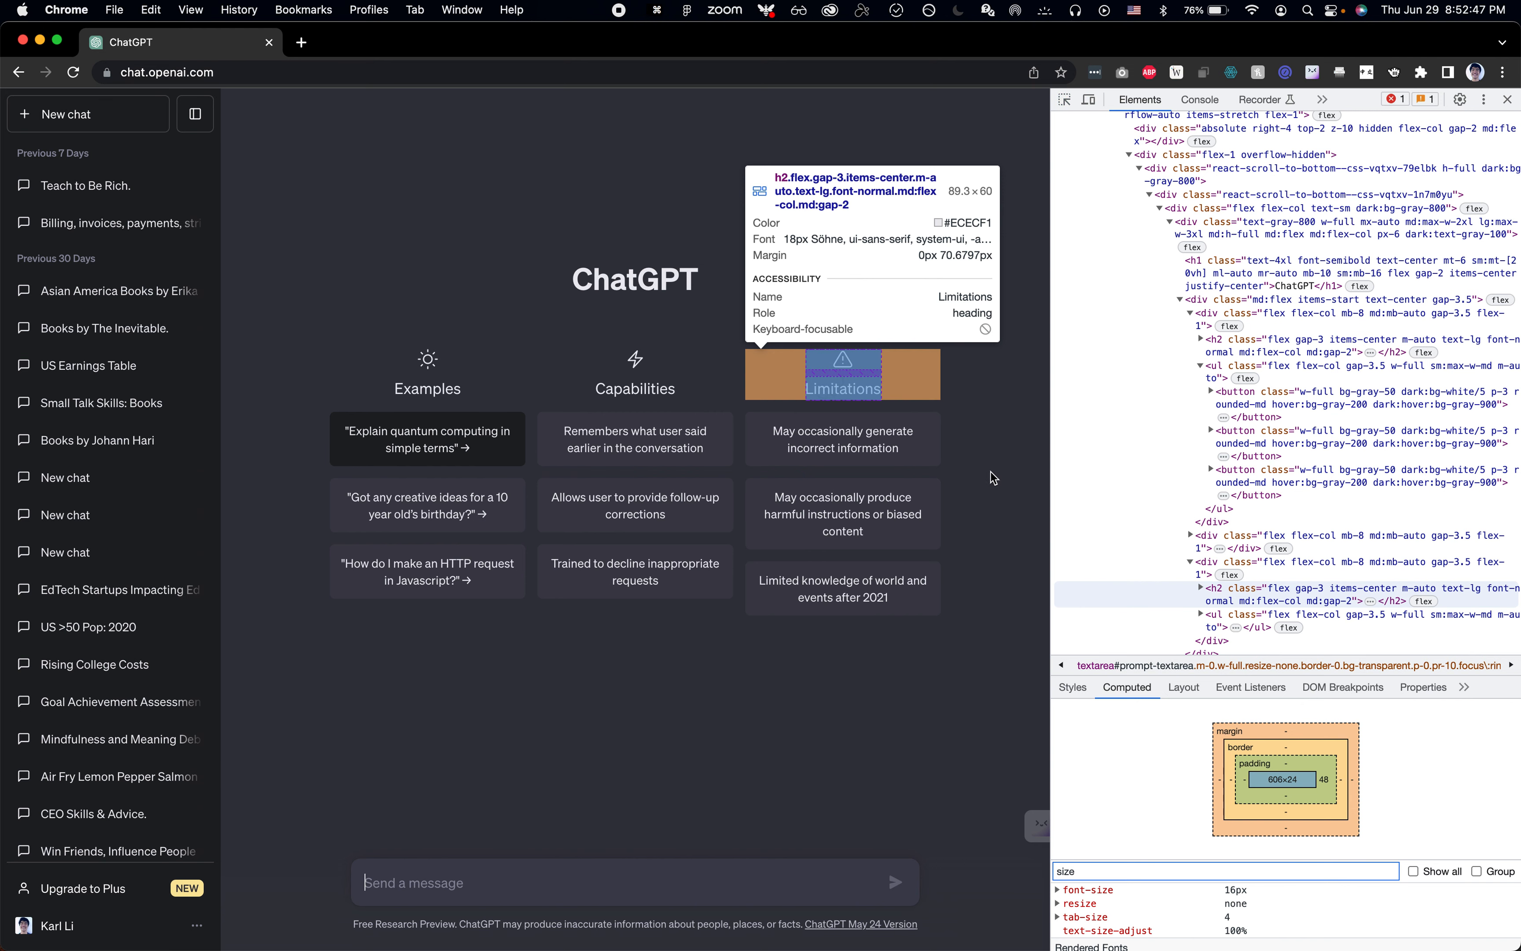
click(843, 388)
click(1144, 868)
key(super+a)
text(gap)
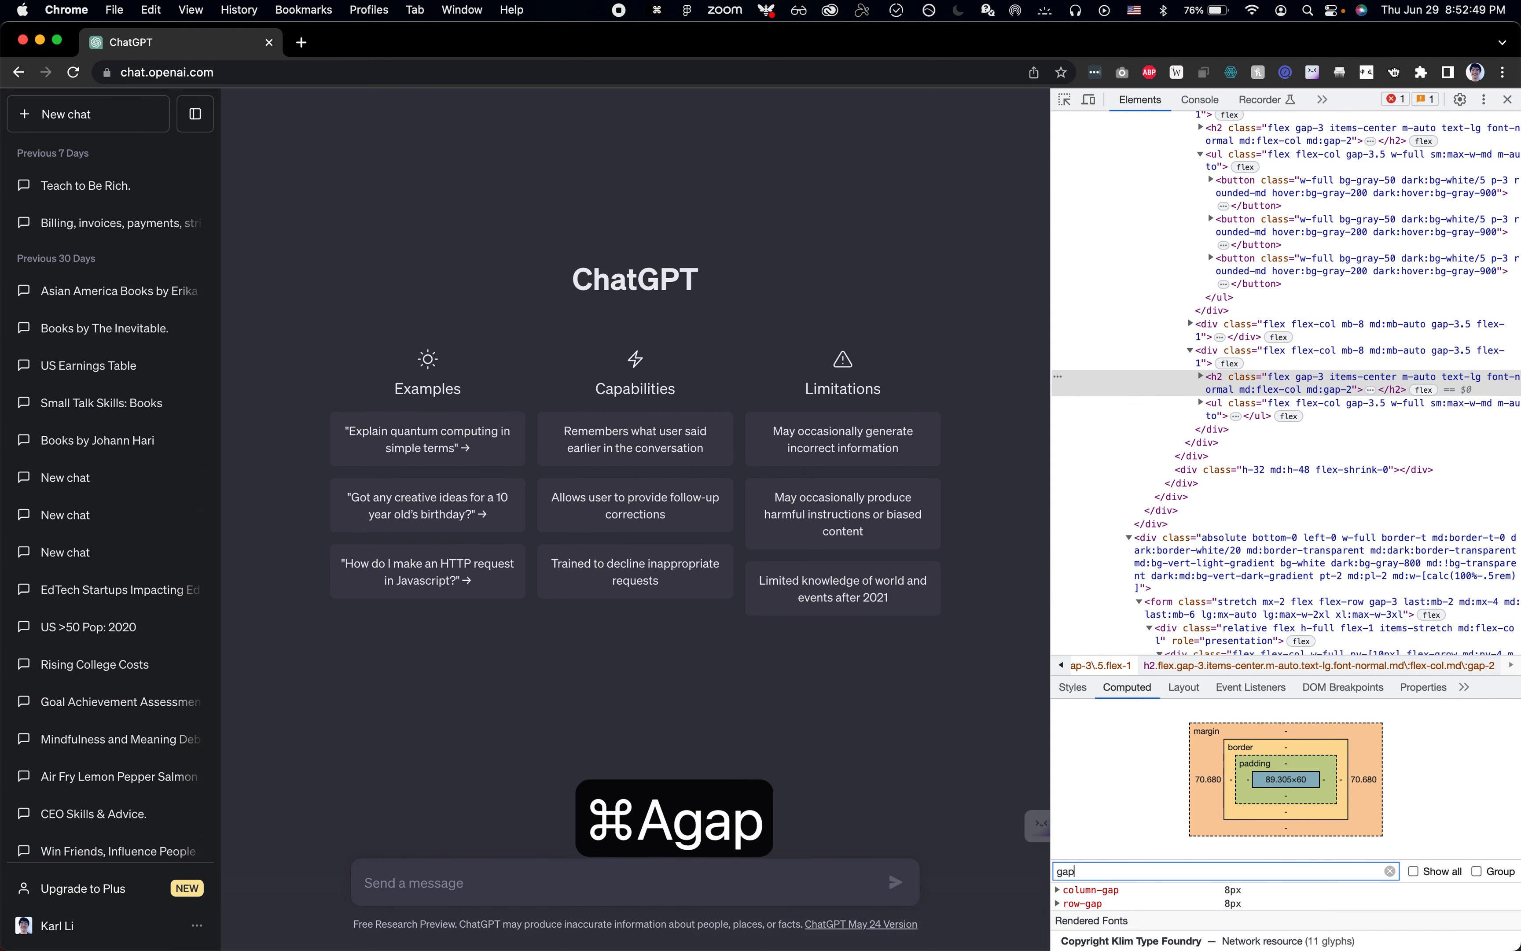
Step: Return to Figma and paste a copy of the Sun icon from the ChatGPT Icons set into the Copy frame
key(super+Tab)
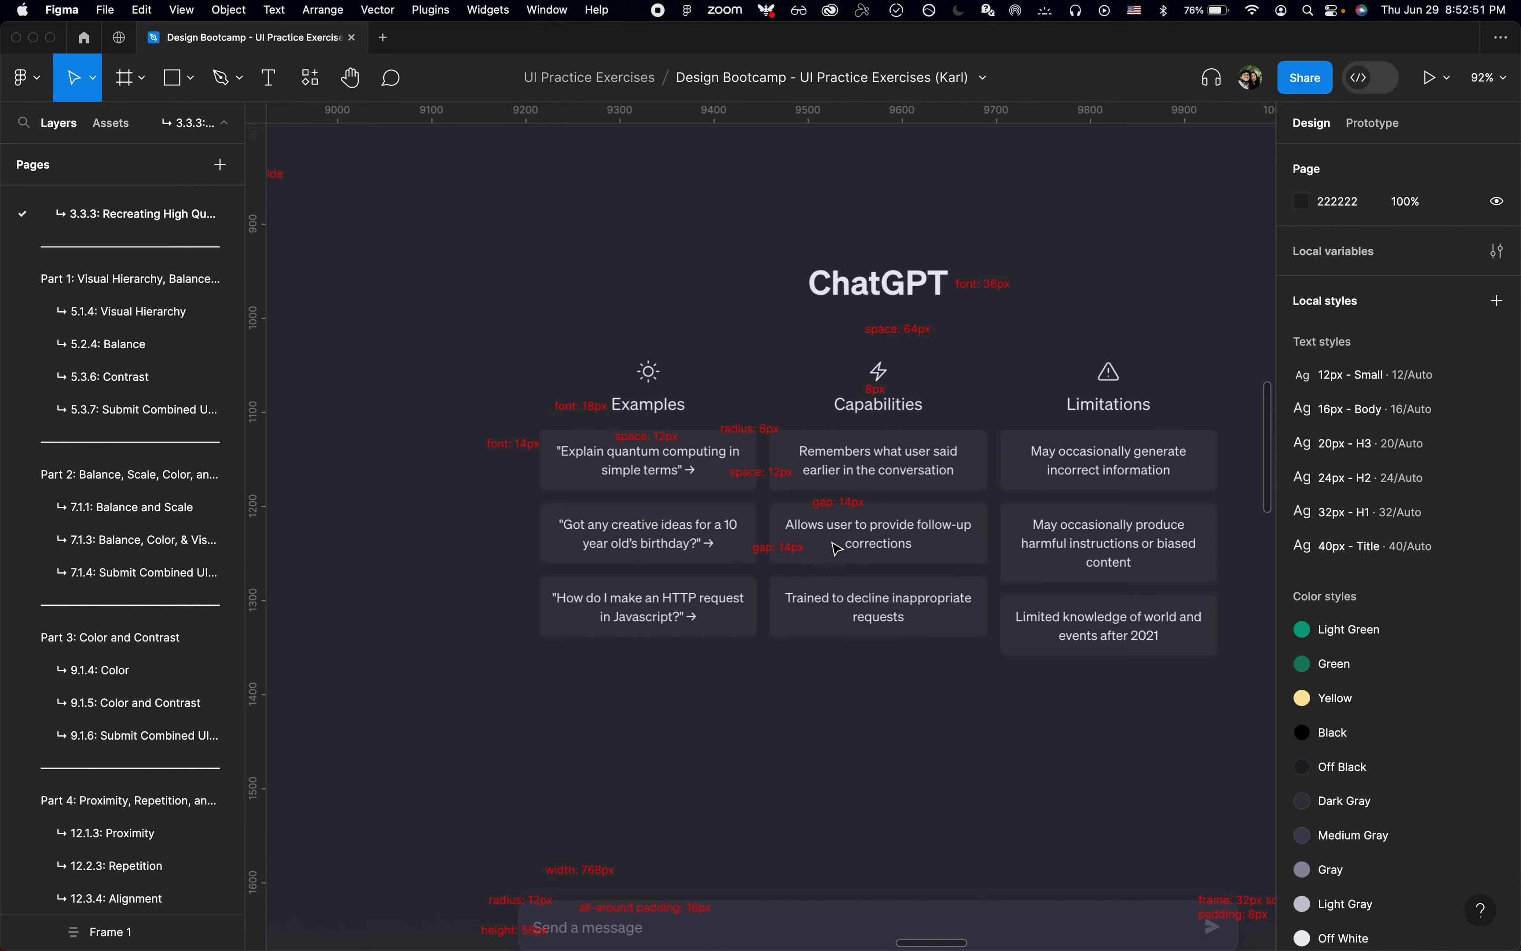
scroll(836, 548, down, 5)
scroll(836, 549, down, 10)
scroll(836, 548, right, 10)
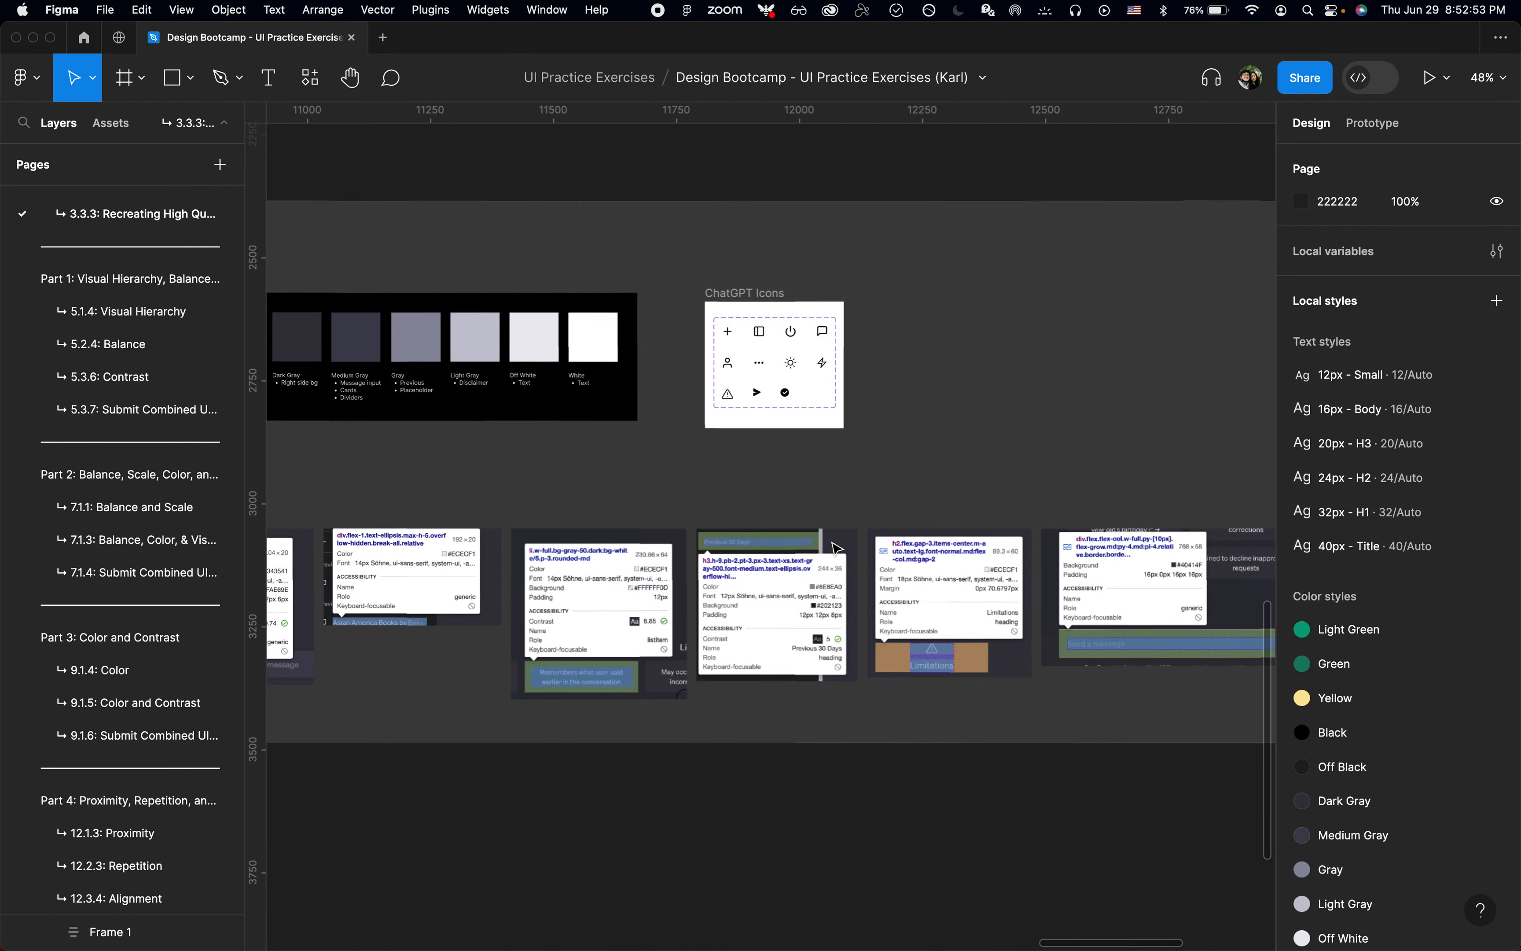
scroll(840, 362, up, 5)
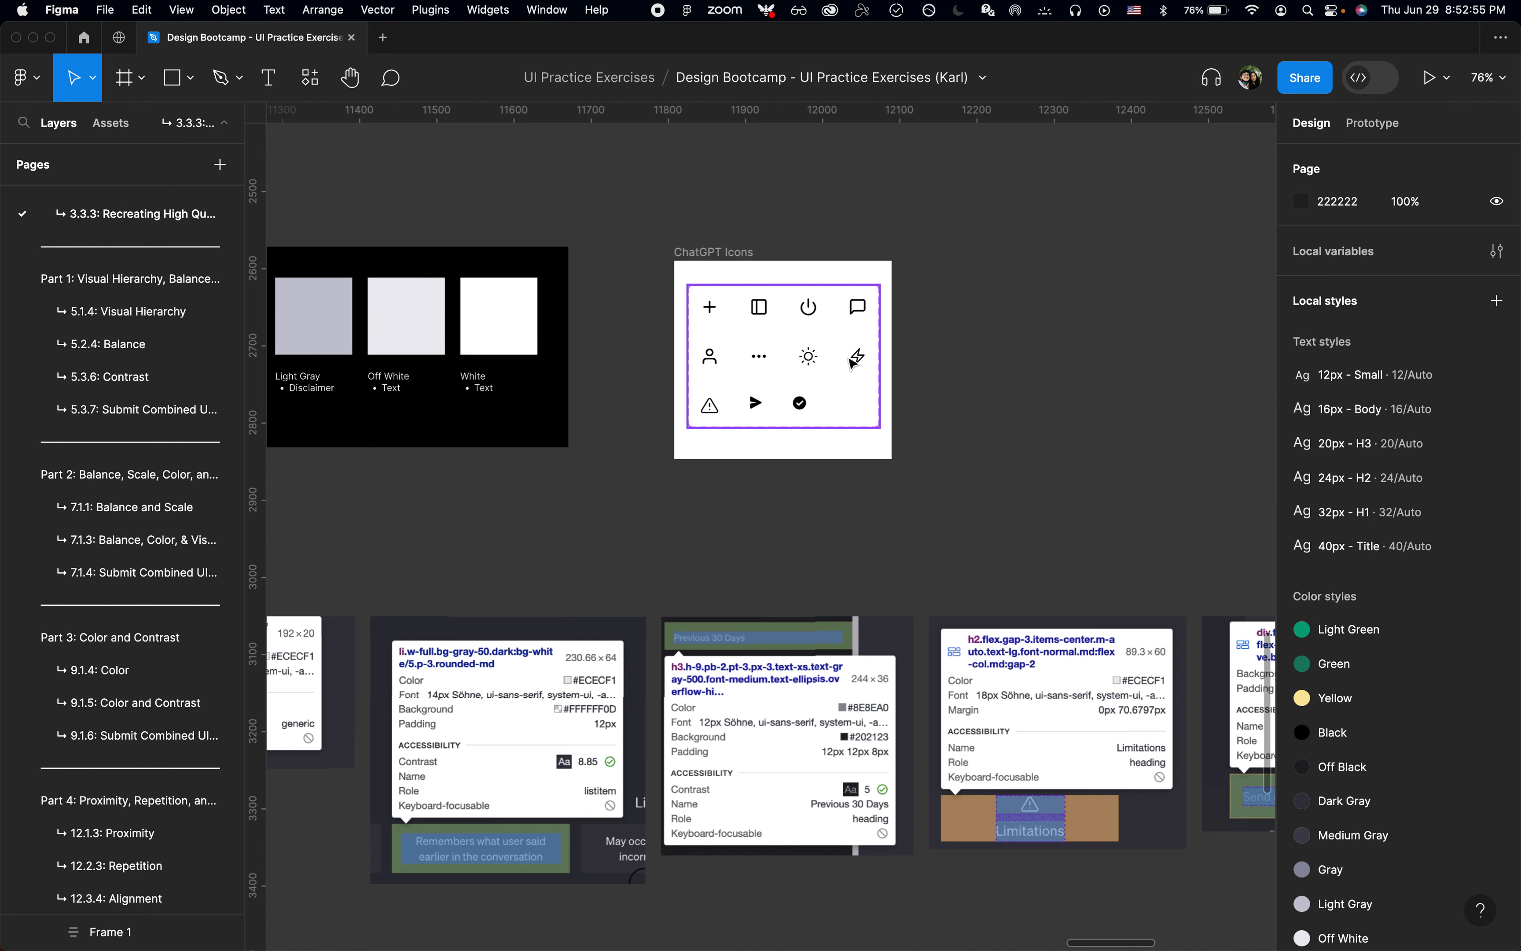
click(811, 357)
key(super+c)
scroll(818, 361, down, 5)
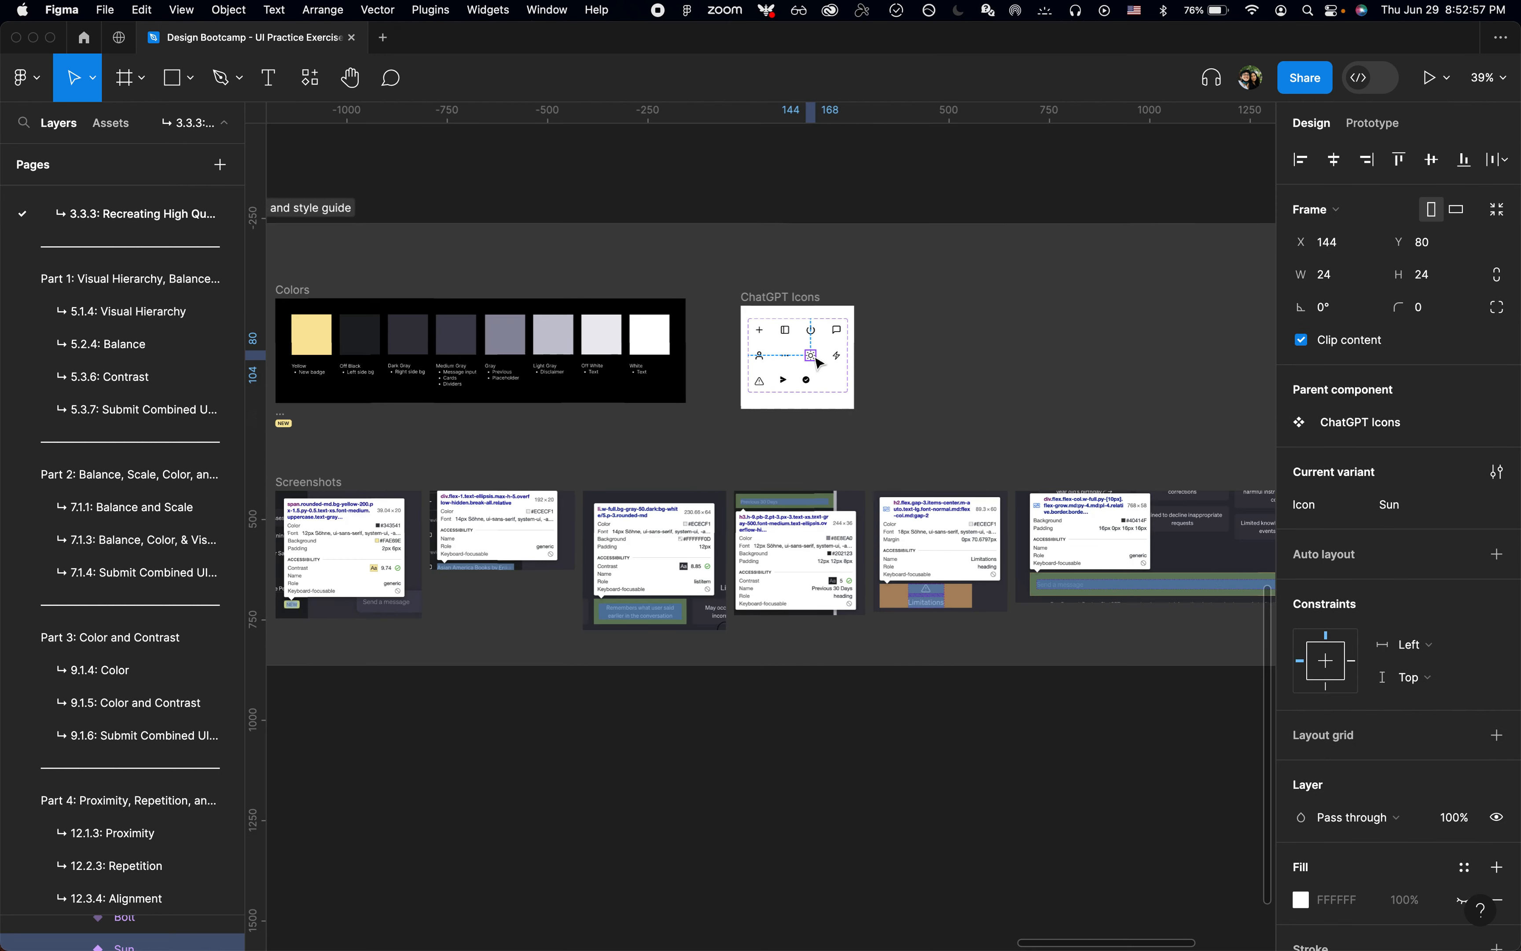
scroll(815, 360, up, 10)
scroll(815, 360, left, 10)
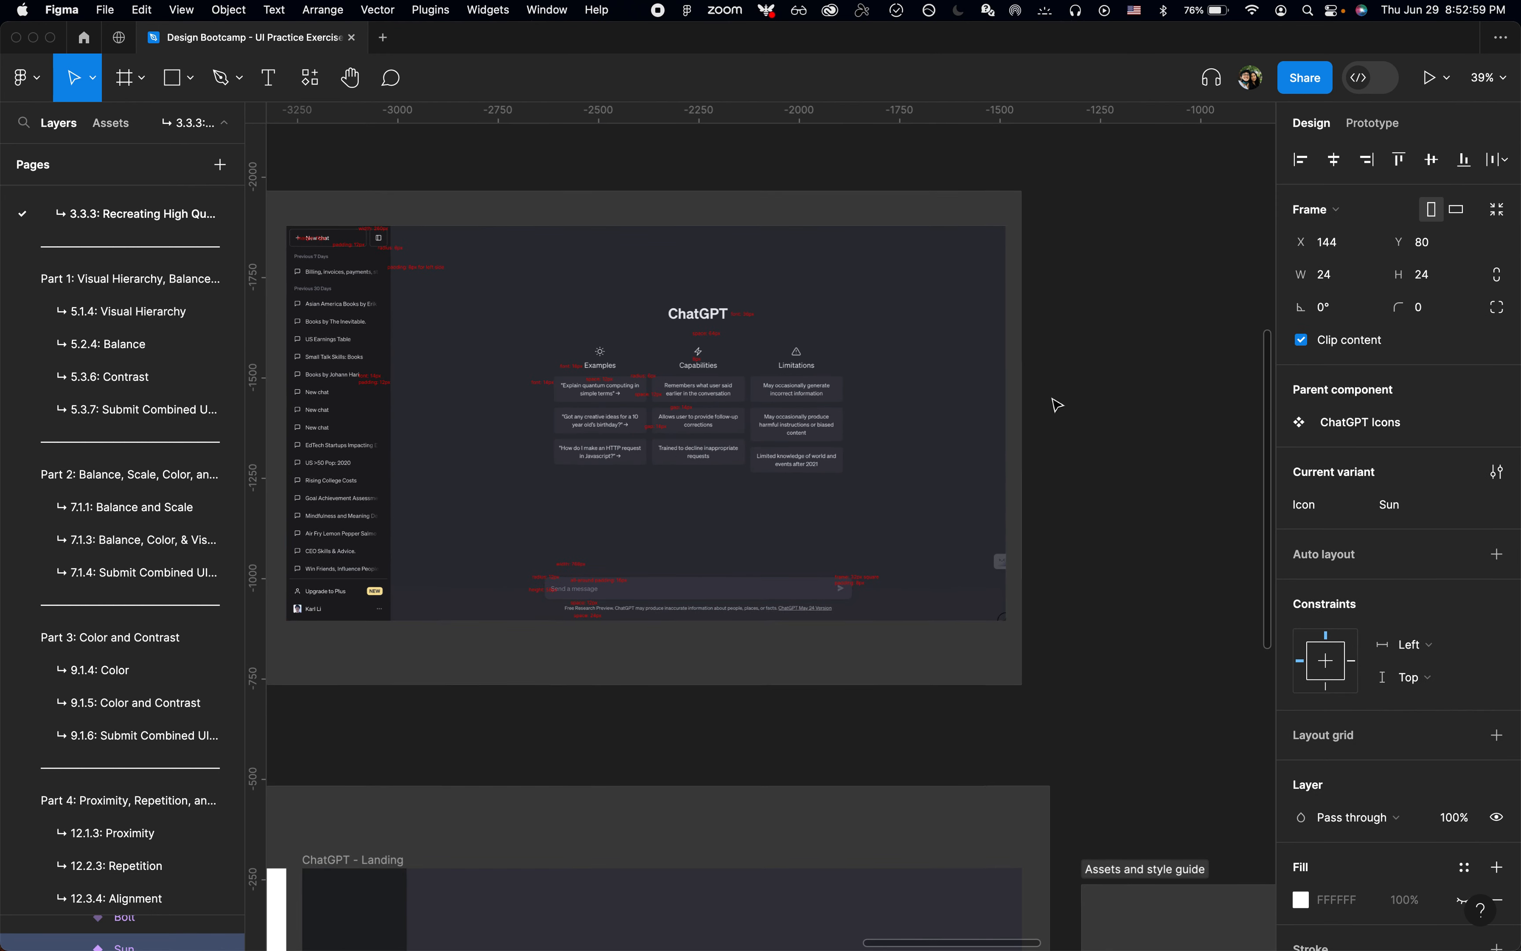
scroll(1056, 405, down, 15)
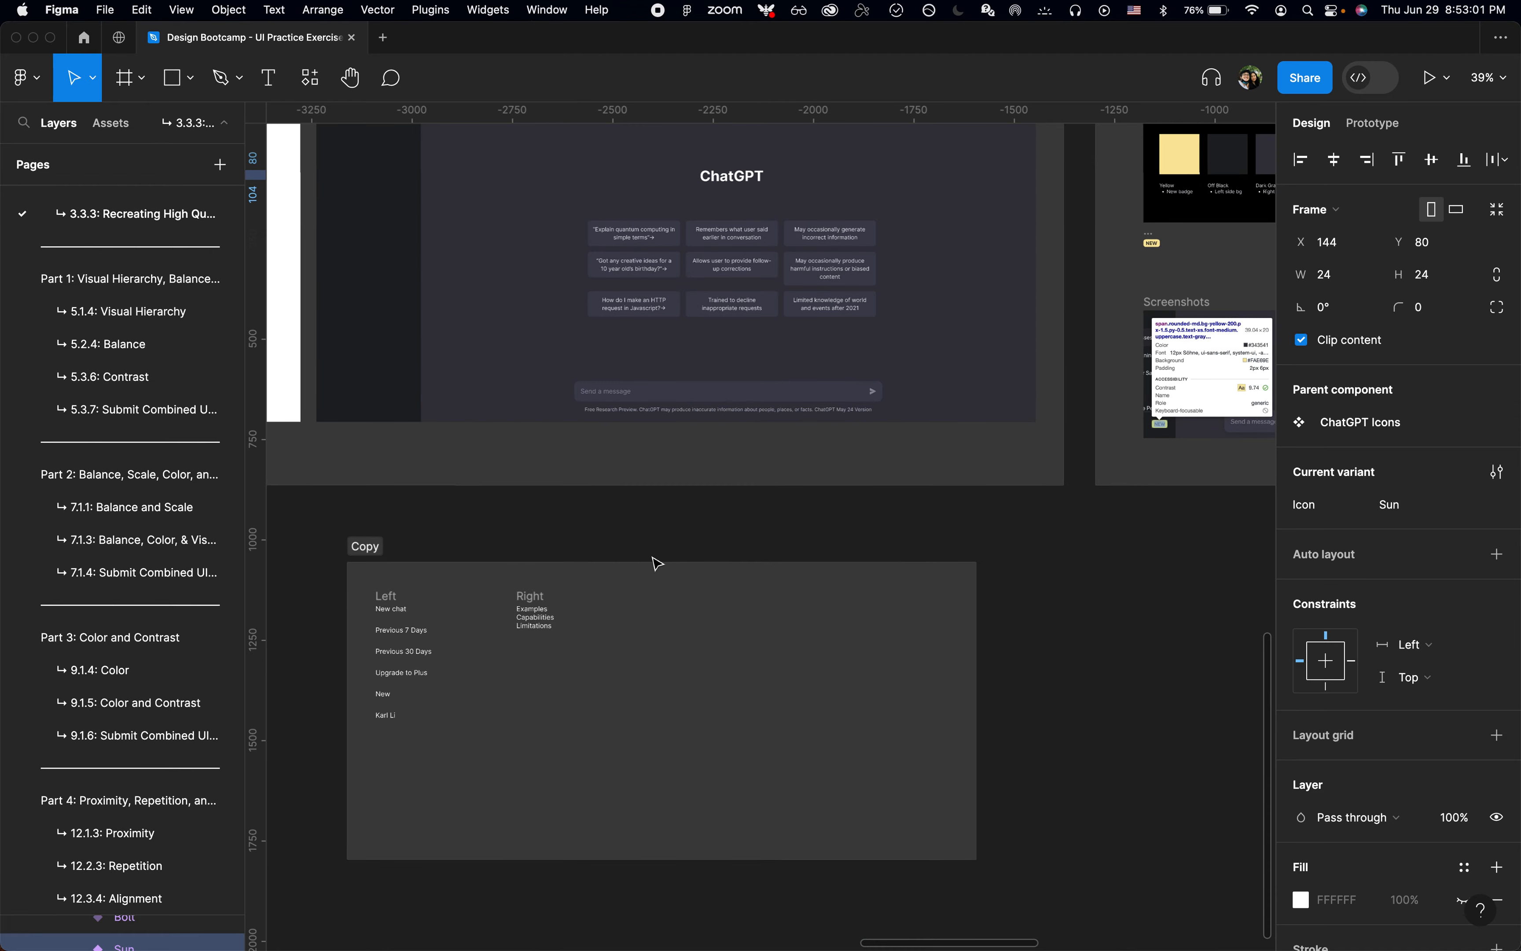
scroll(654, 561, up, 5)
key(super+v)
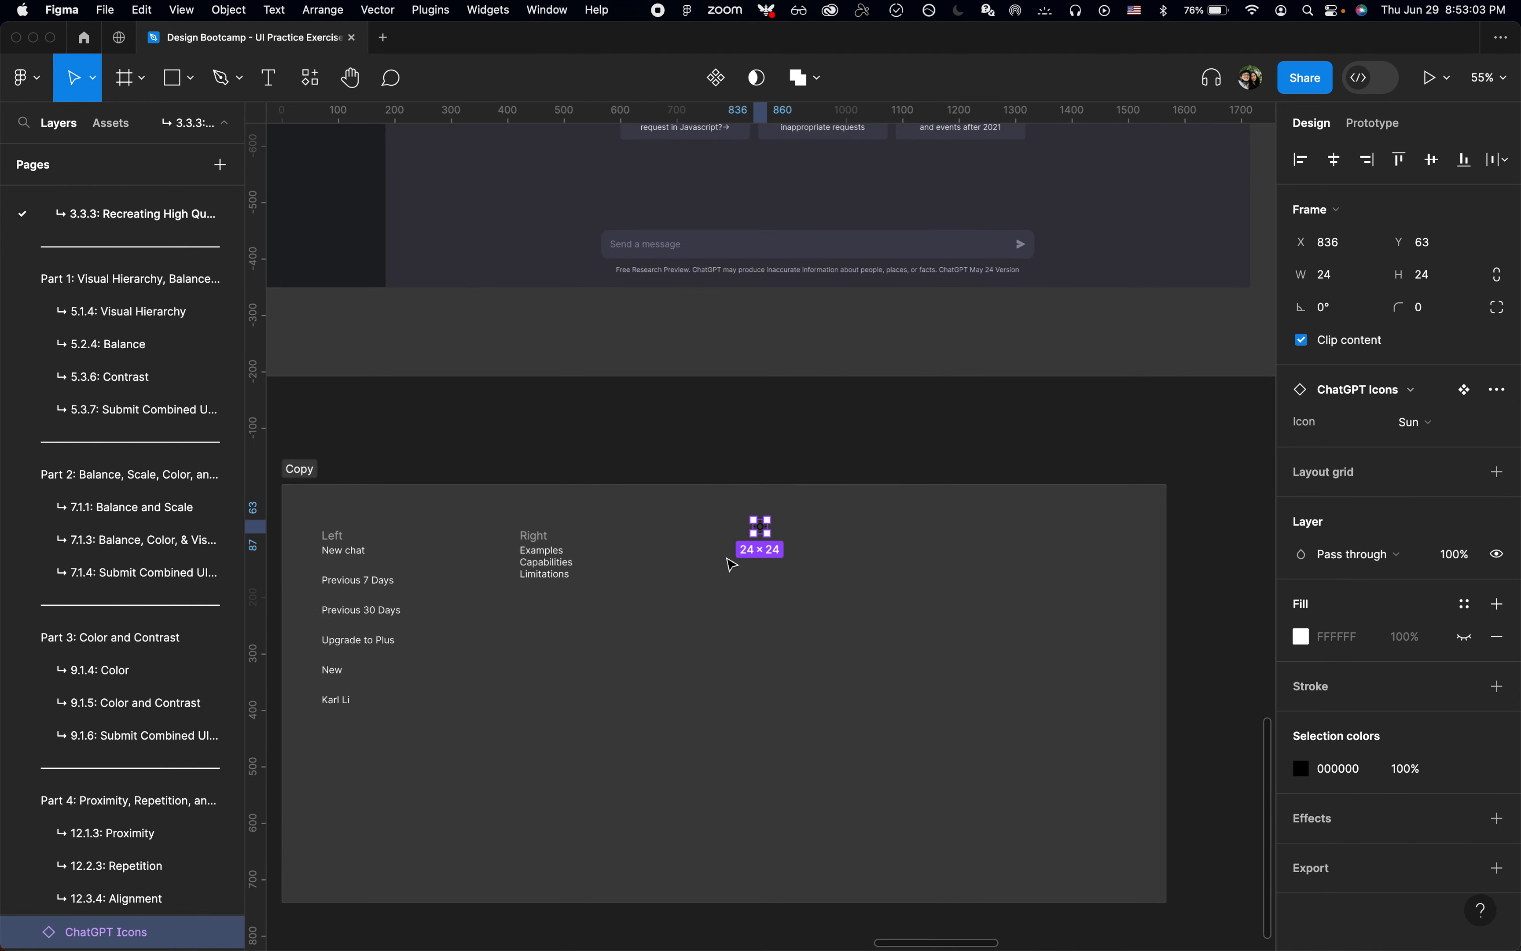
Step: Apply the Off White color style to the pasted Sun icon
scroll(730, 560, up, 5)
scroll(730, 561, left, 5)
scroll(730, 561, down, 2)
scroll(1072, 556, up, 5)
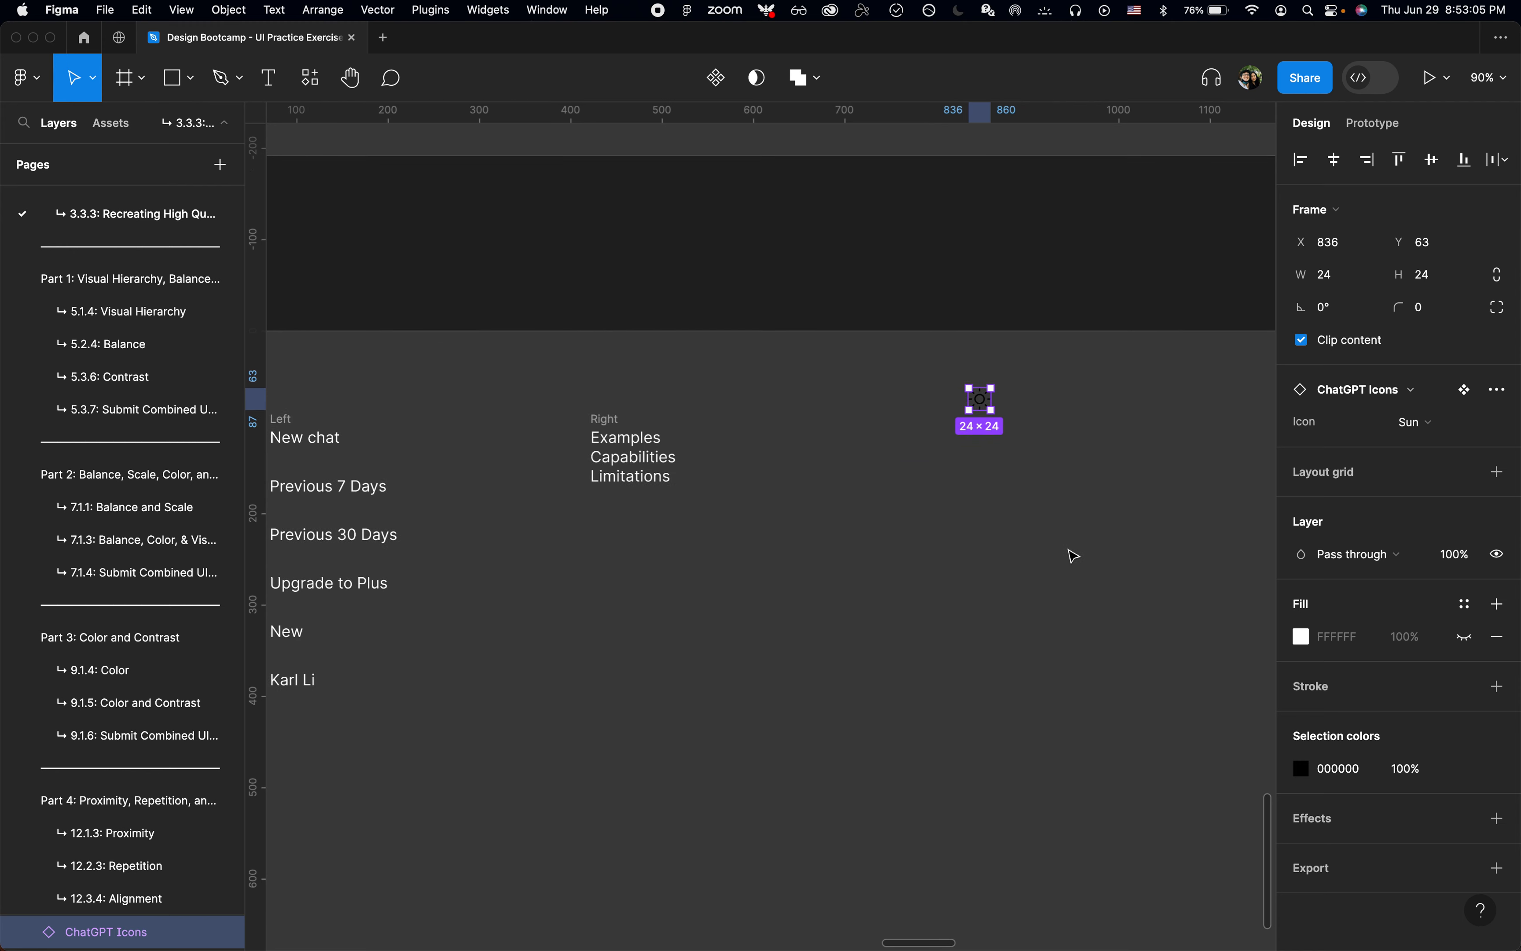
scroll(1012, 333, up, 2)
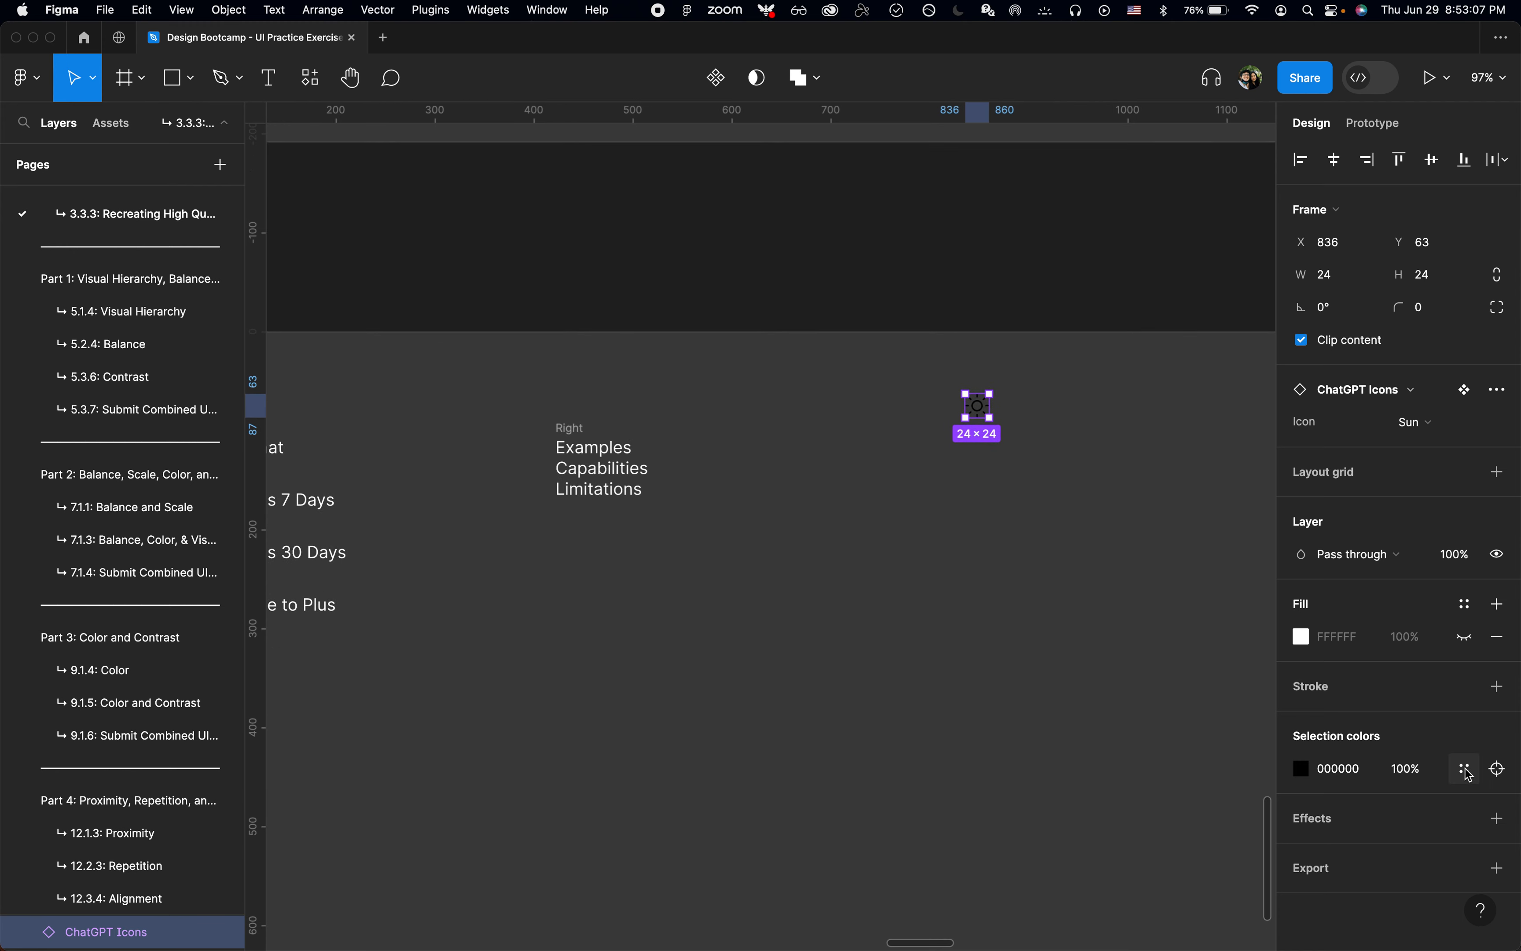
key(shift+2)
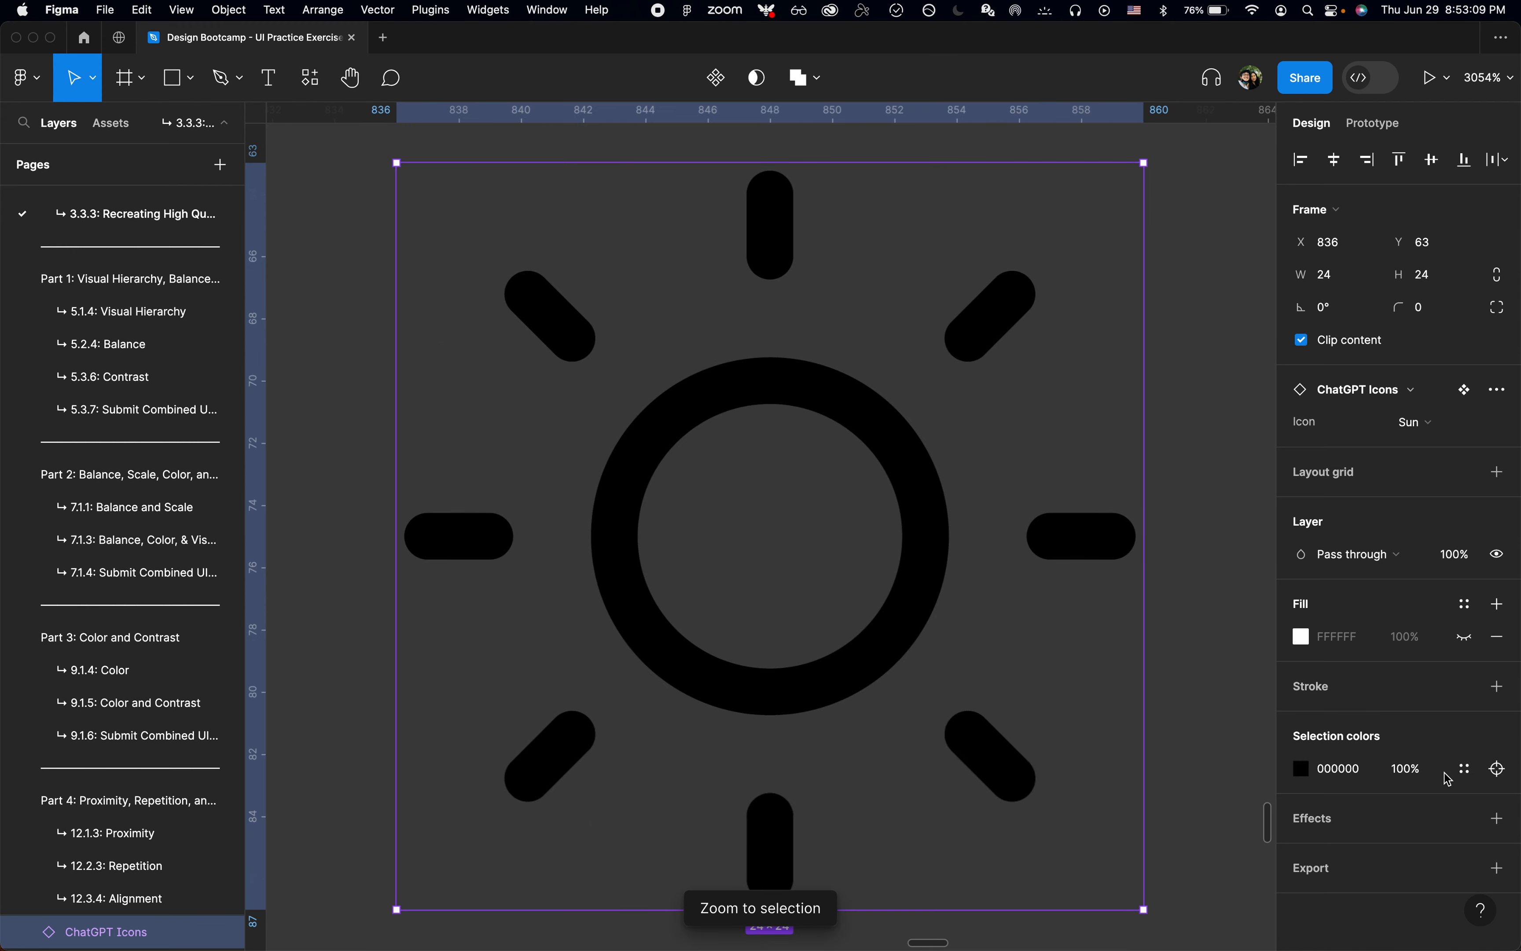
click(1465, 773)
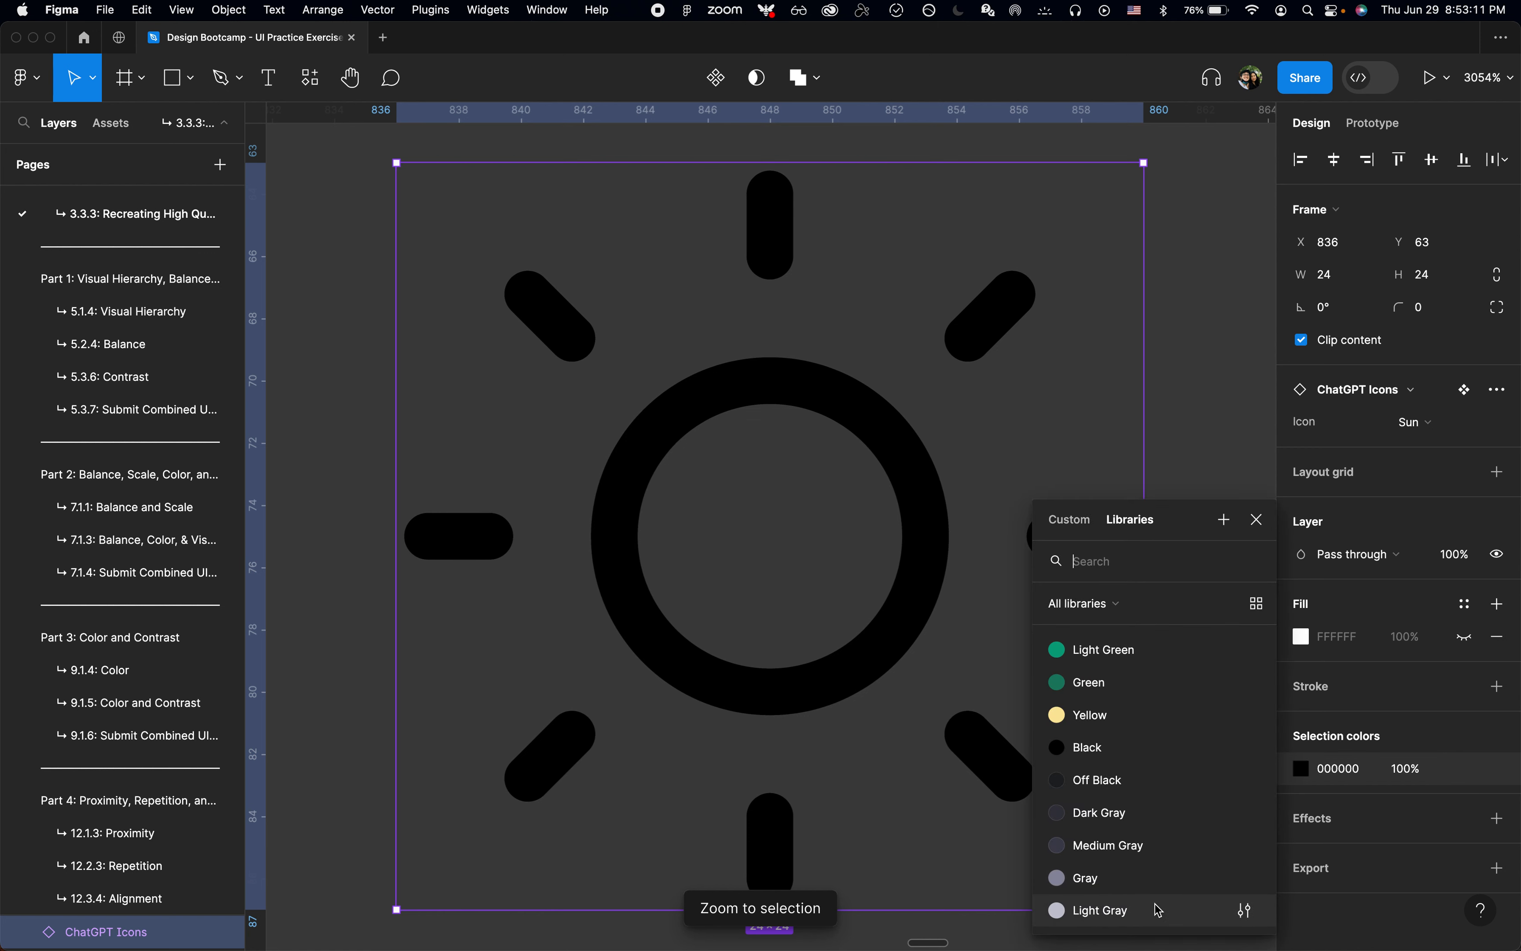
scroll(1158, 908, down, 2)
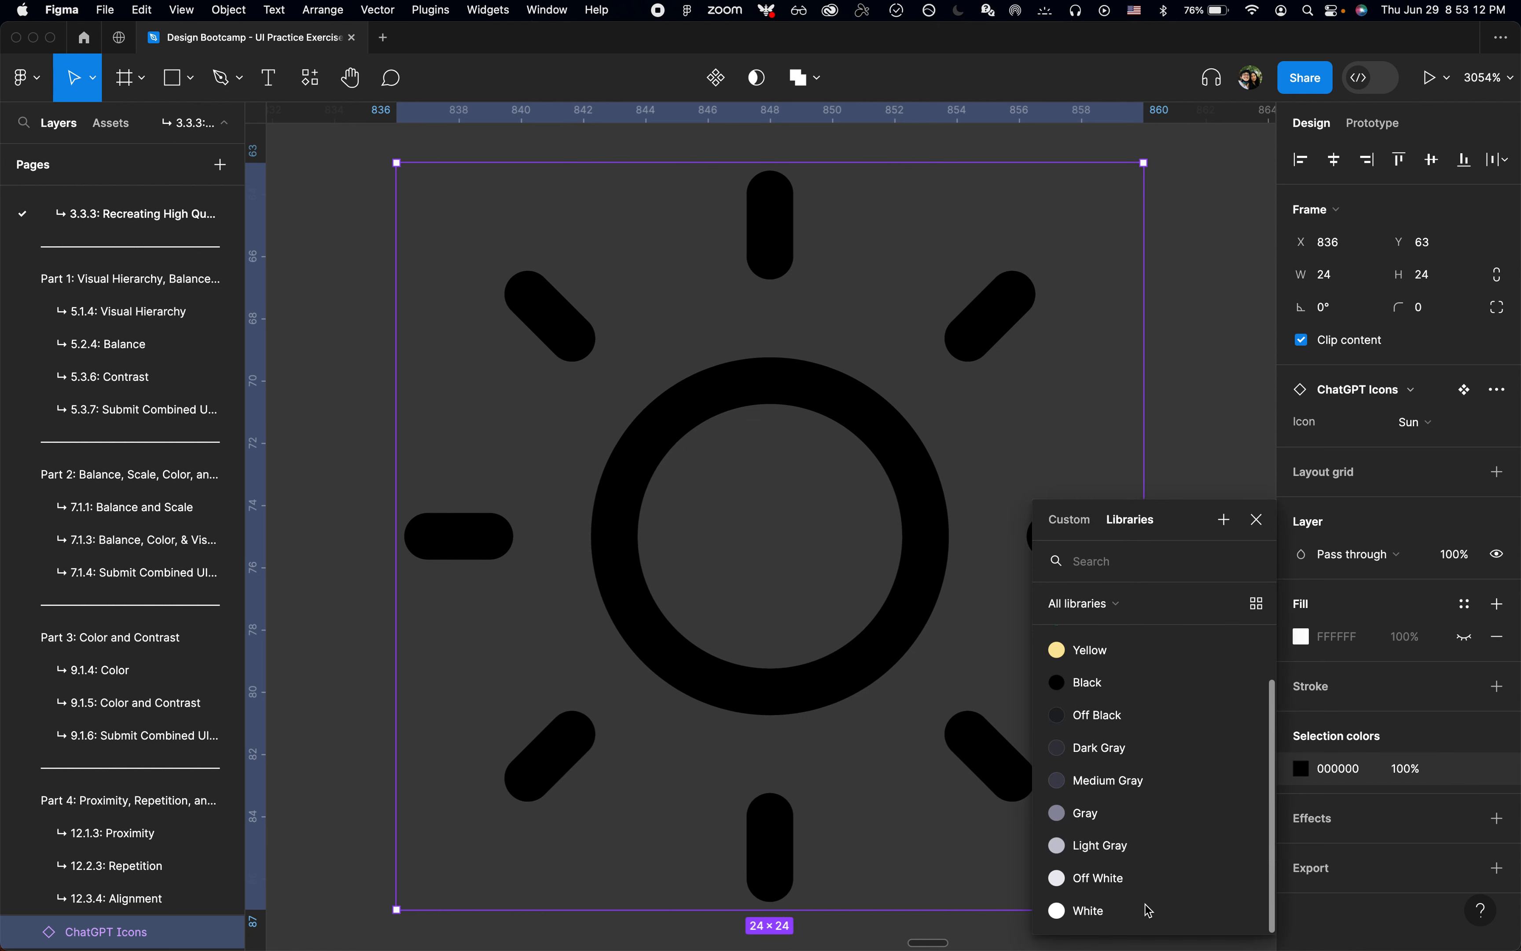
click(1132, 881)
scroll(860, 709, down, 6)
scroll(864, 710, down, 3)
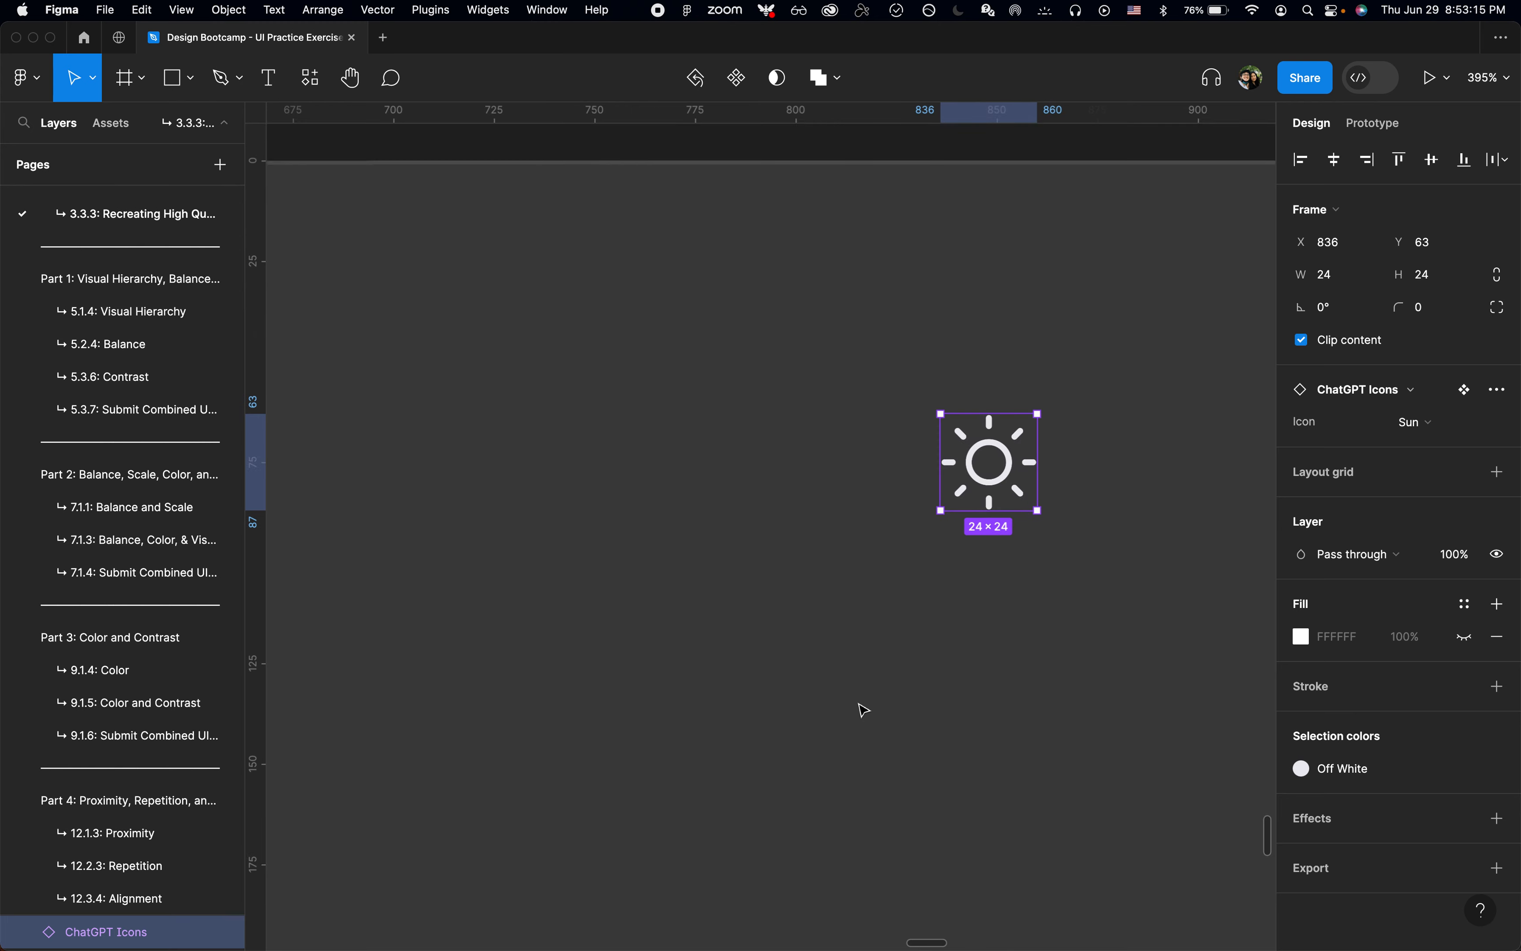
Step: Cut "Examples" from the Copy frame's Right text, paste it as a separate text, and place it below the Sun icon
scroll(671, 666, left, 5)
scroll(671, 667, down, 5)
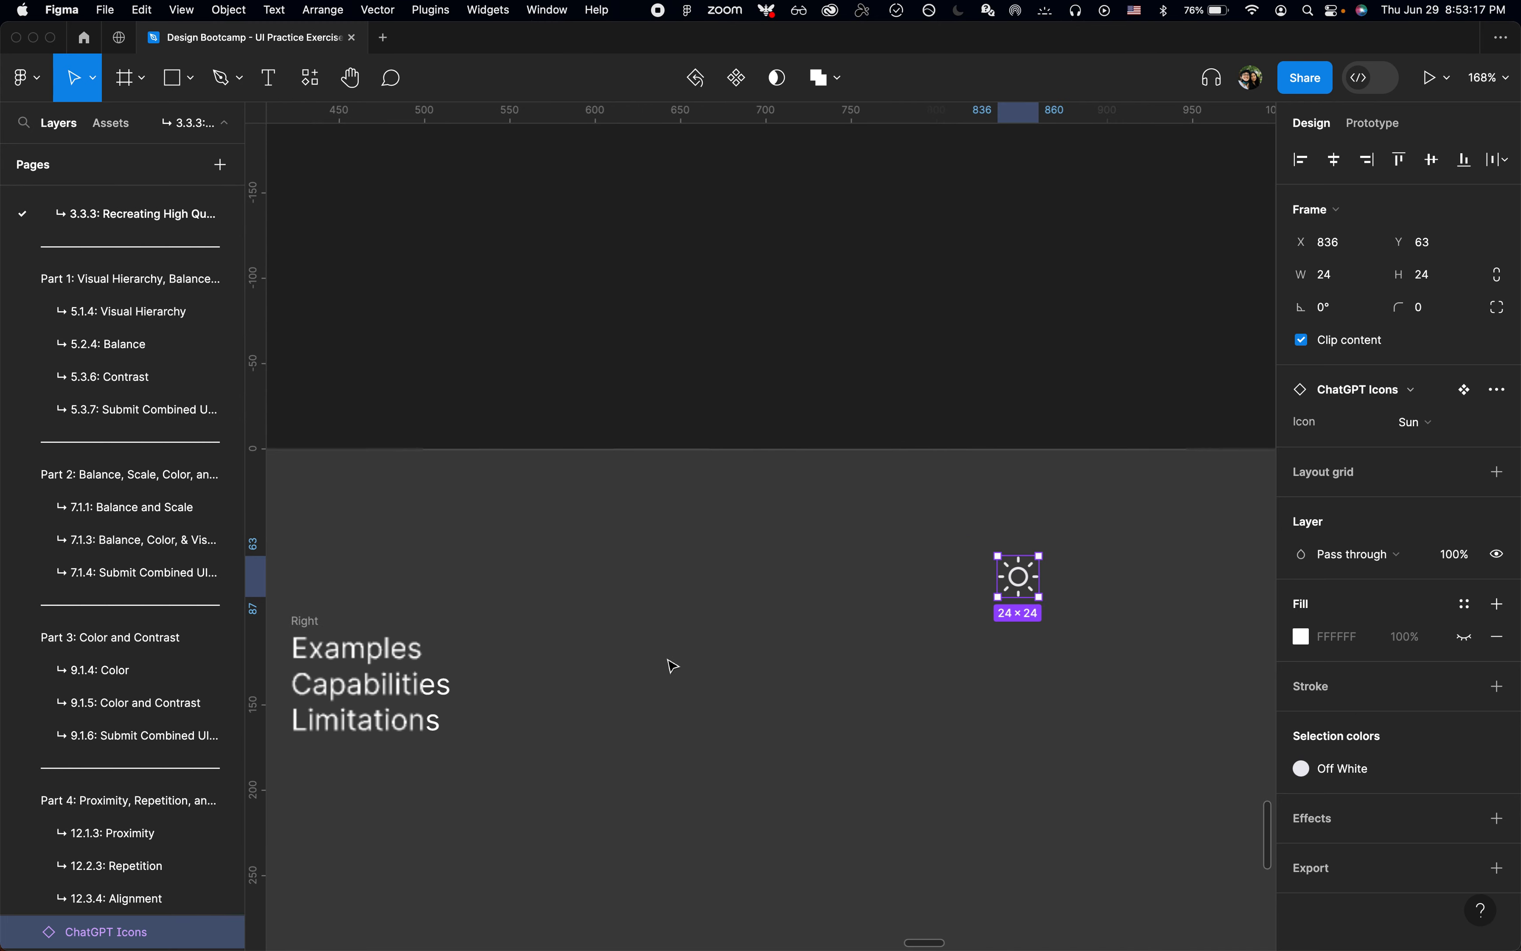
double_click(337, 647)
key(super+Left)
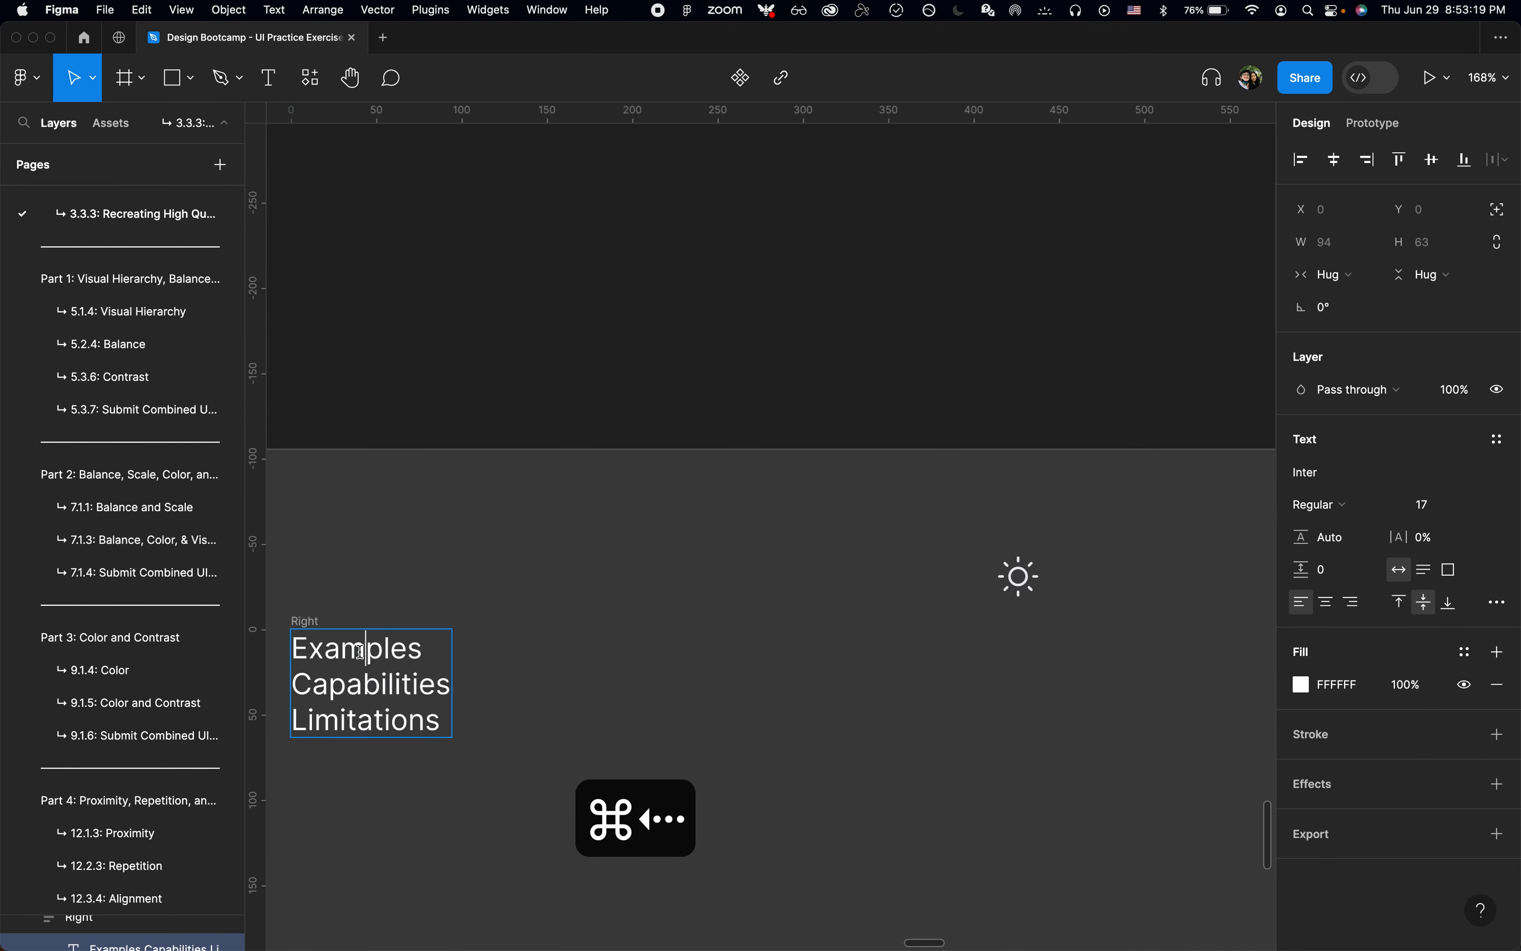
key(shift+super+Right)
key(super+x)
click(944, 612)
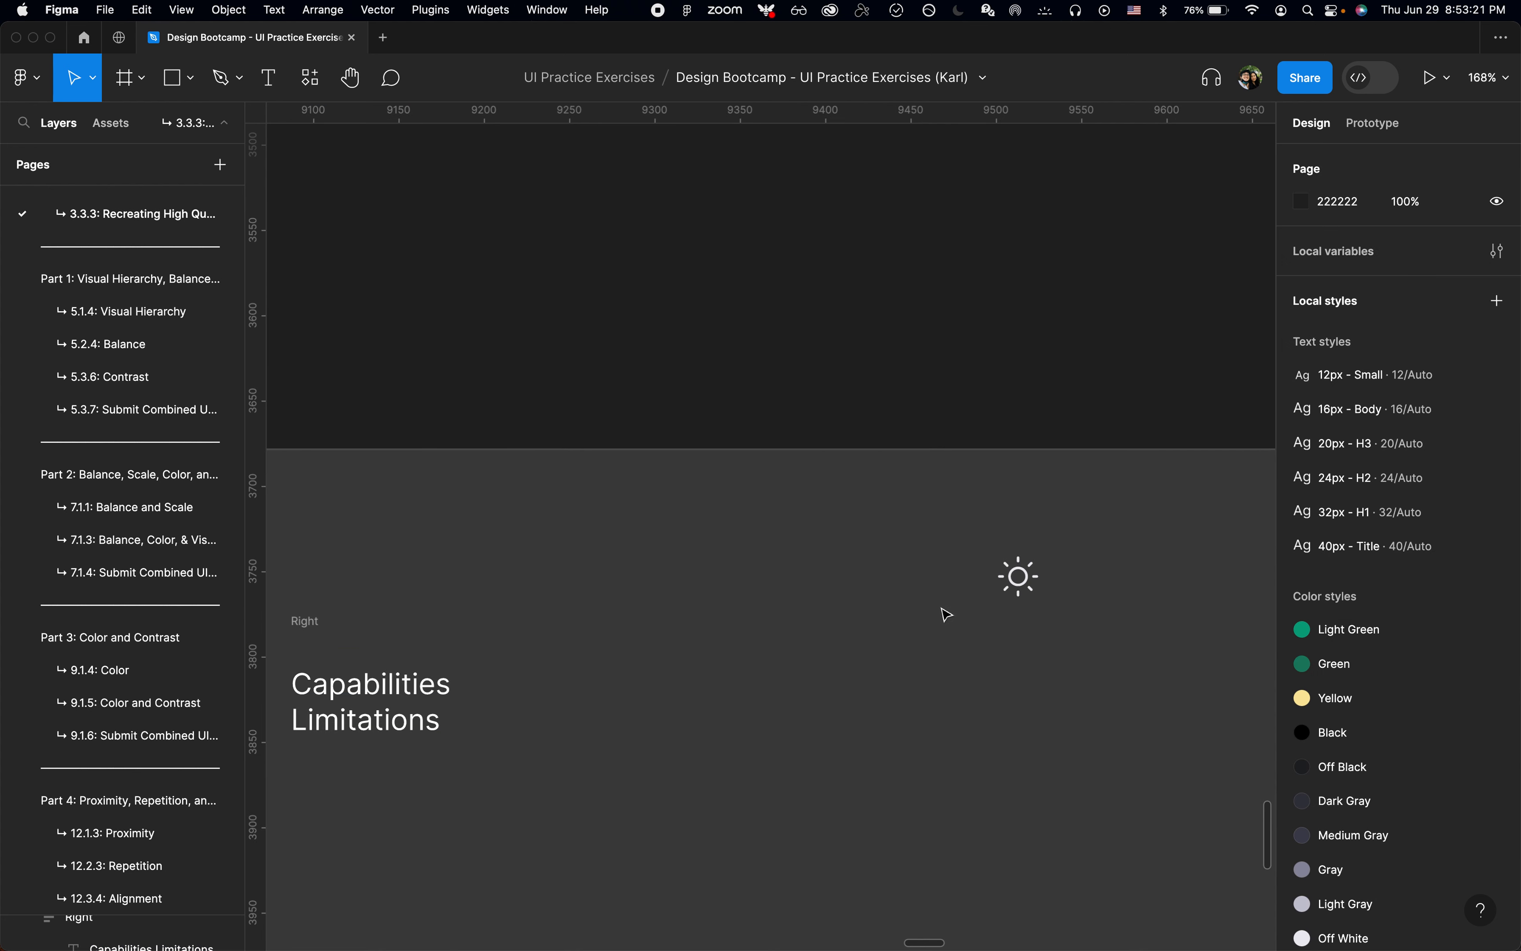
key(super+v)
drag(377, 818, 1045, 691)
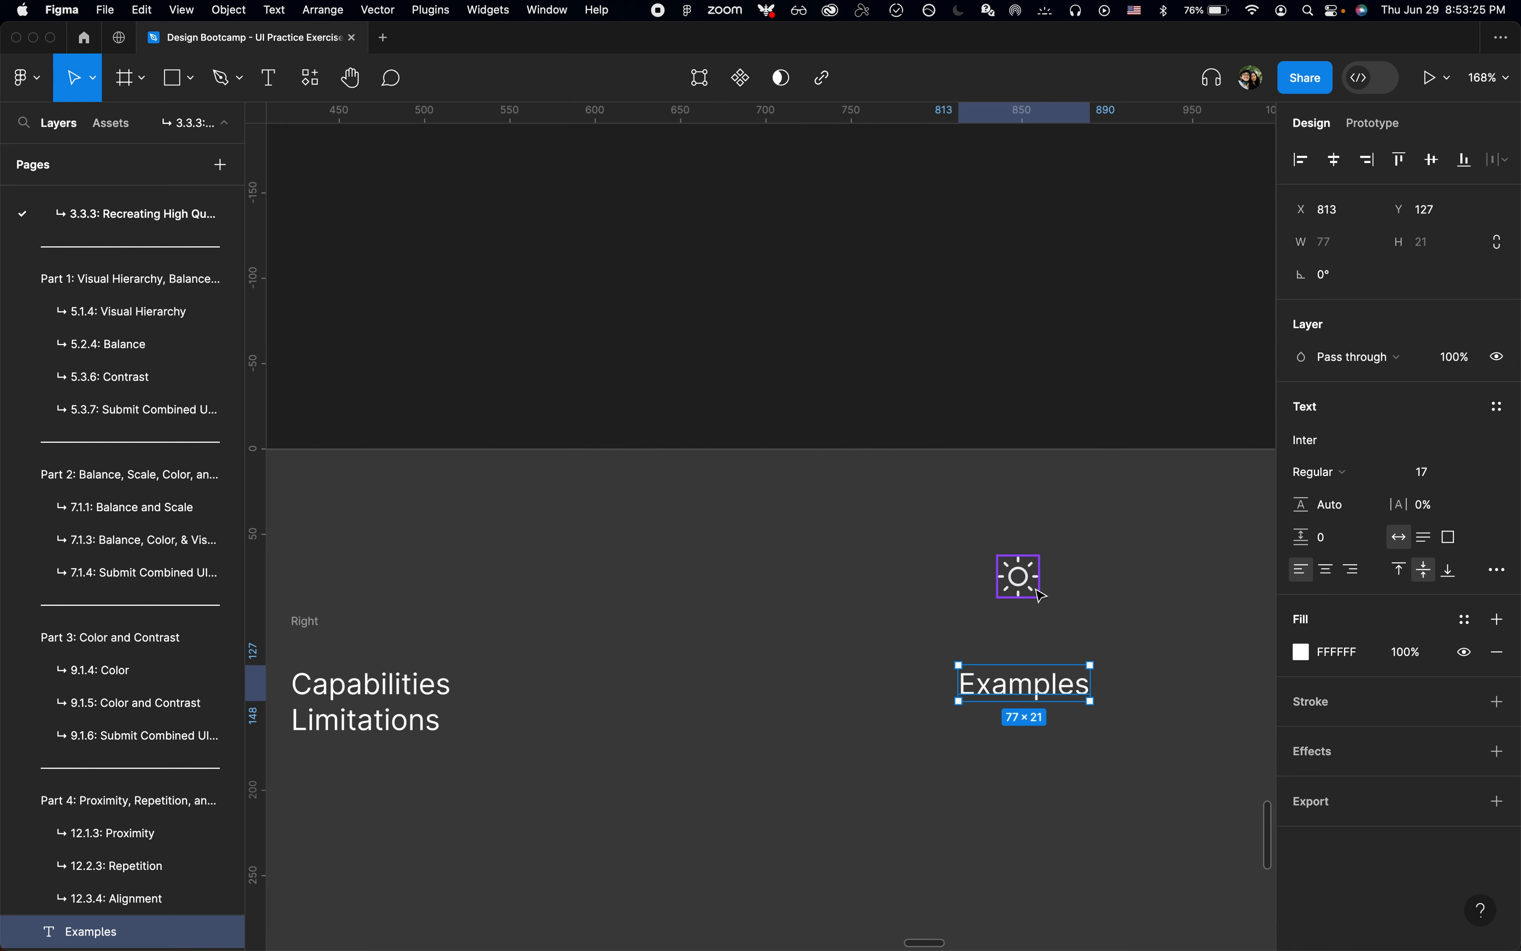
Step: Combine the Sun icon and "Examples" text in a vertical auto layout with a gap of 8, and deselect it
shift+click(1031, 586)
key(shift+a)
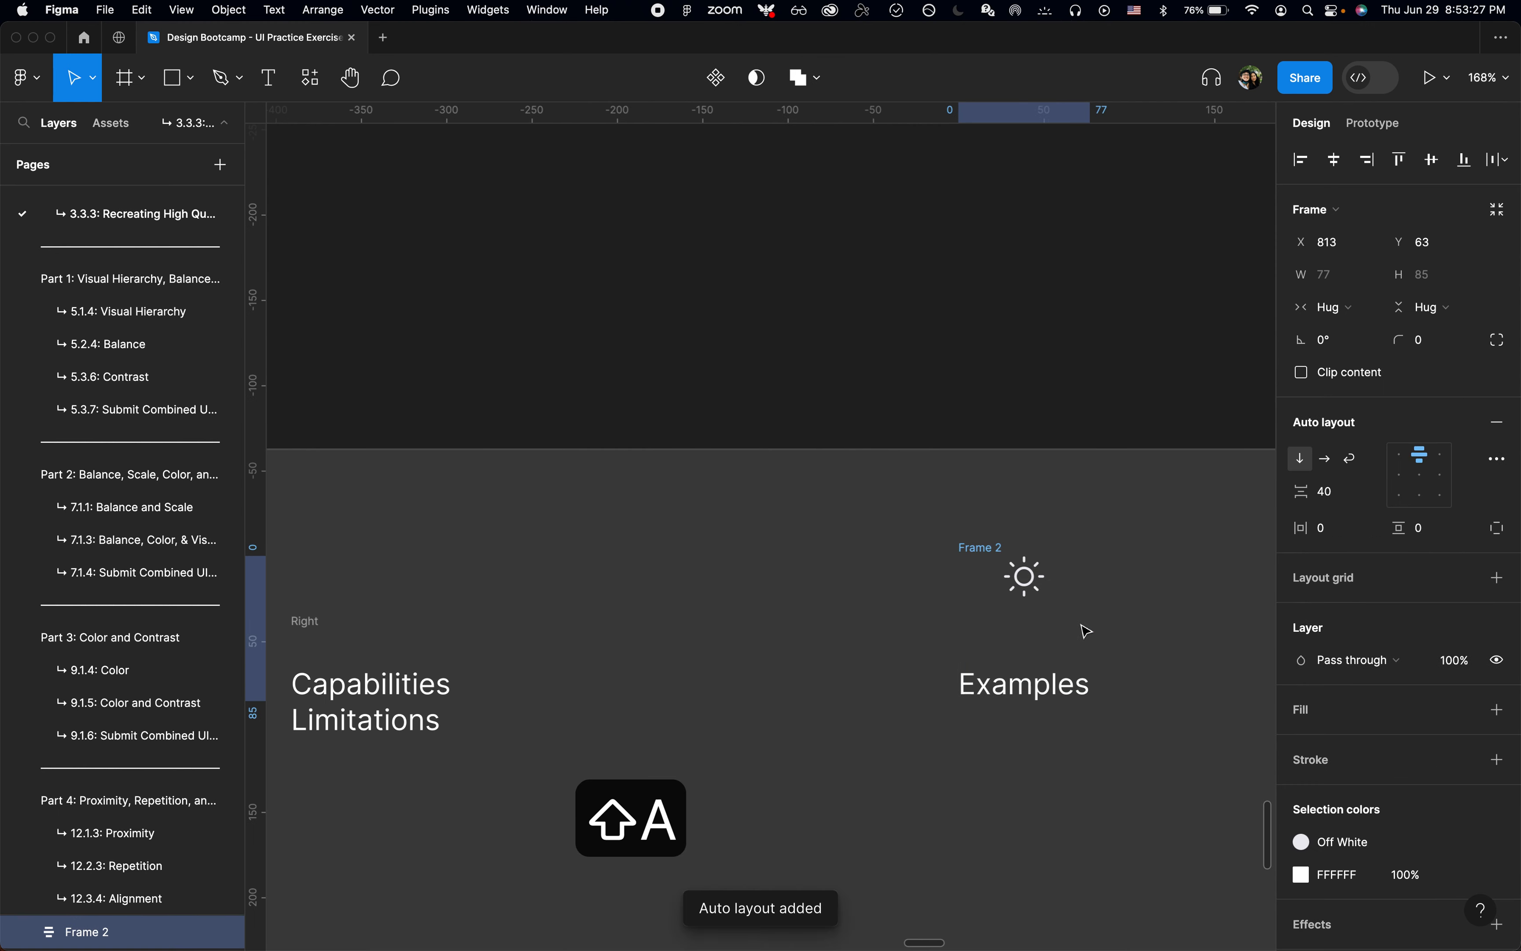
scroll(867, 499, down, 5)
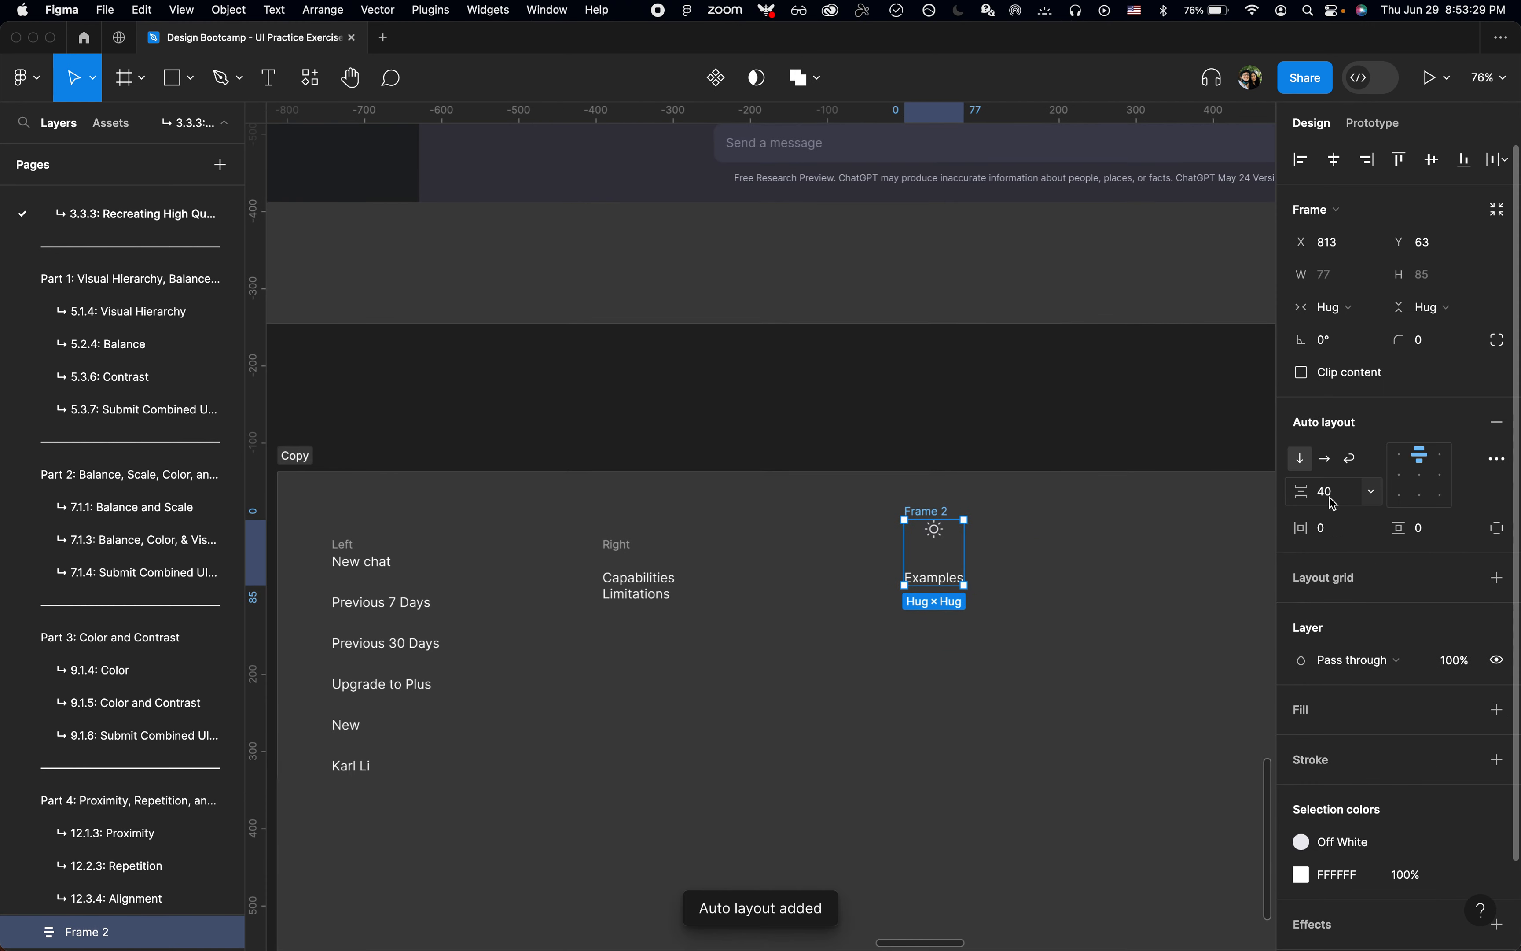
text(8)
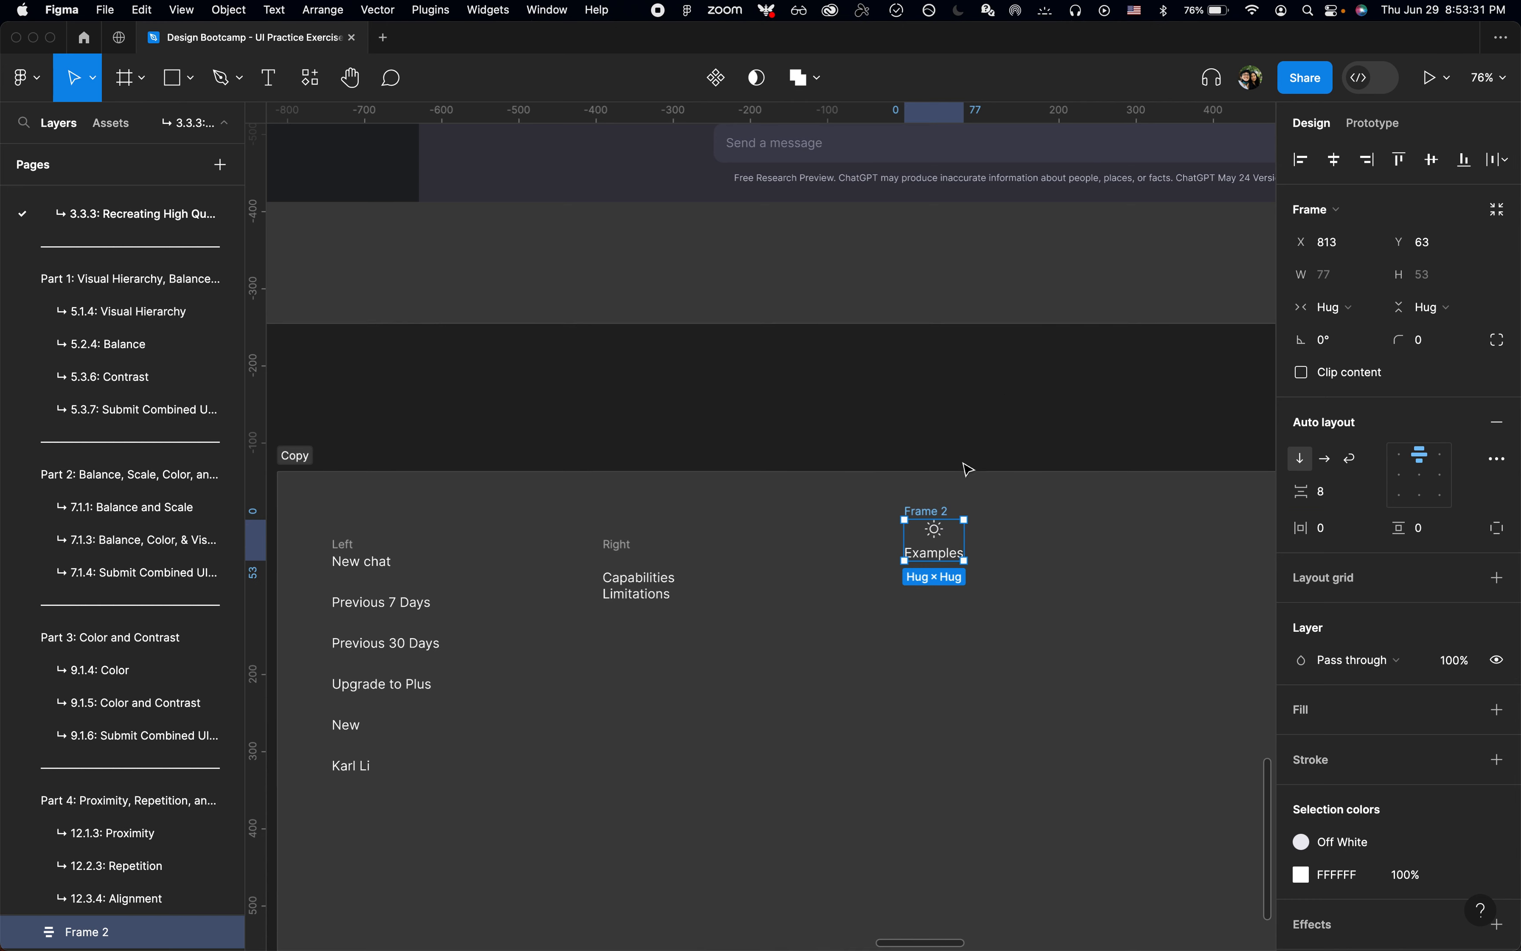
click(1020, 411)
scroll(1021, 411, up, 10)
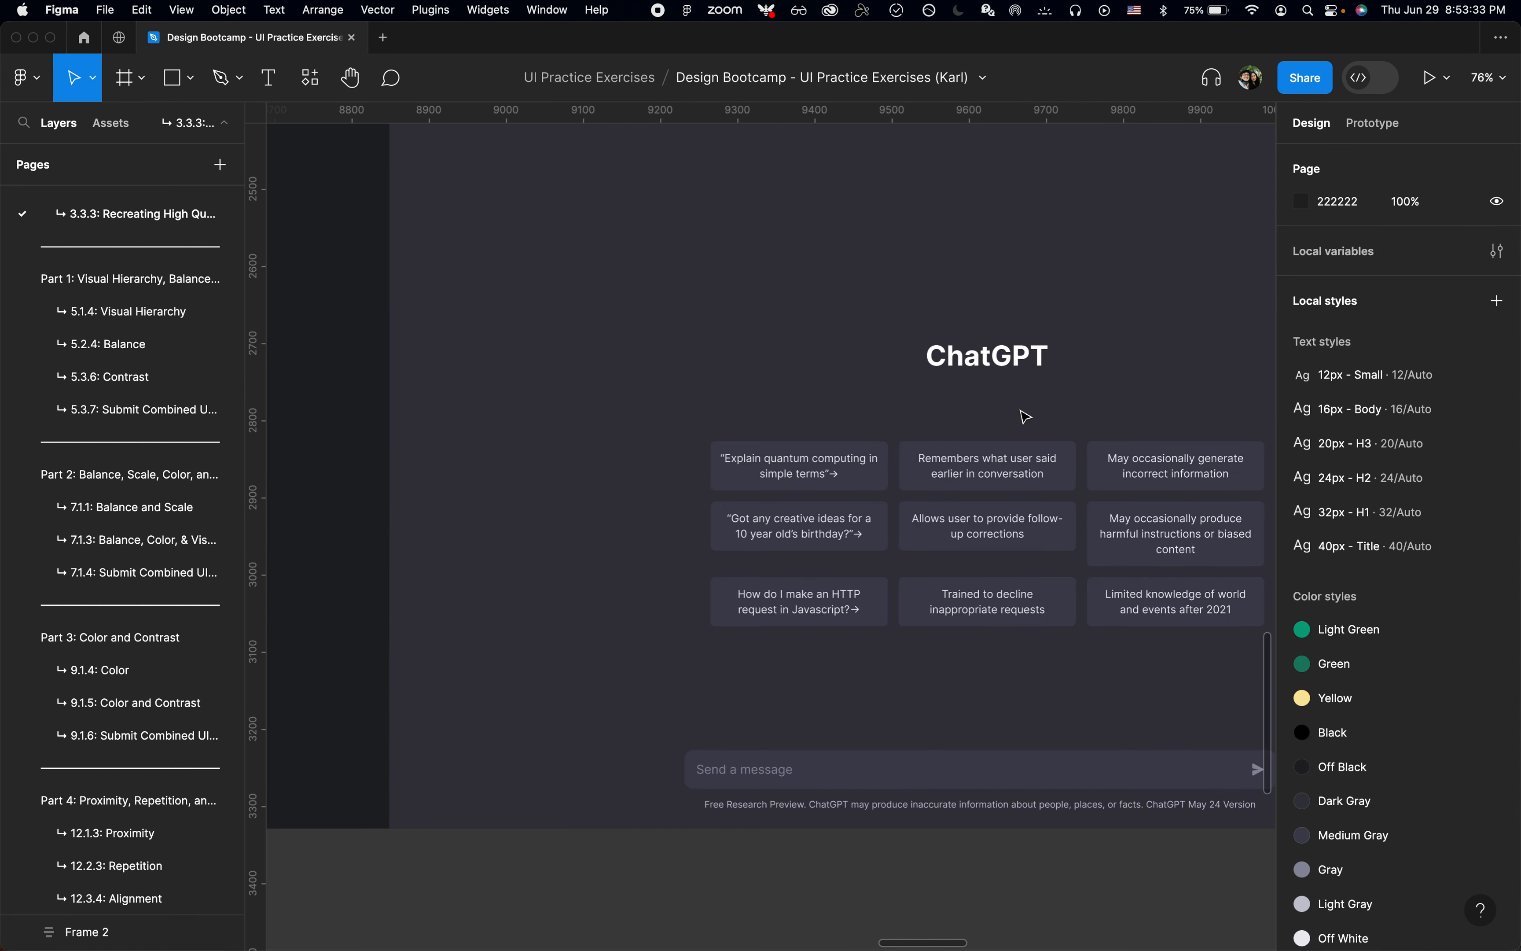
Step: Switch to Chrome, inspect the Examples heading's font size on the ChatGPT page, and return to Figma
key(super+Tab)
key(super+shift+c)
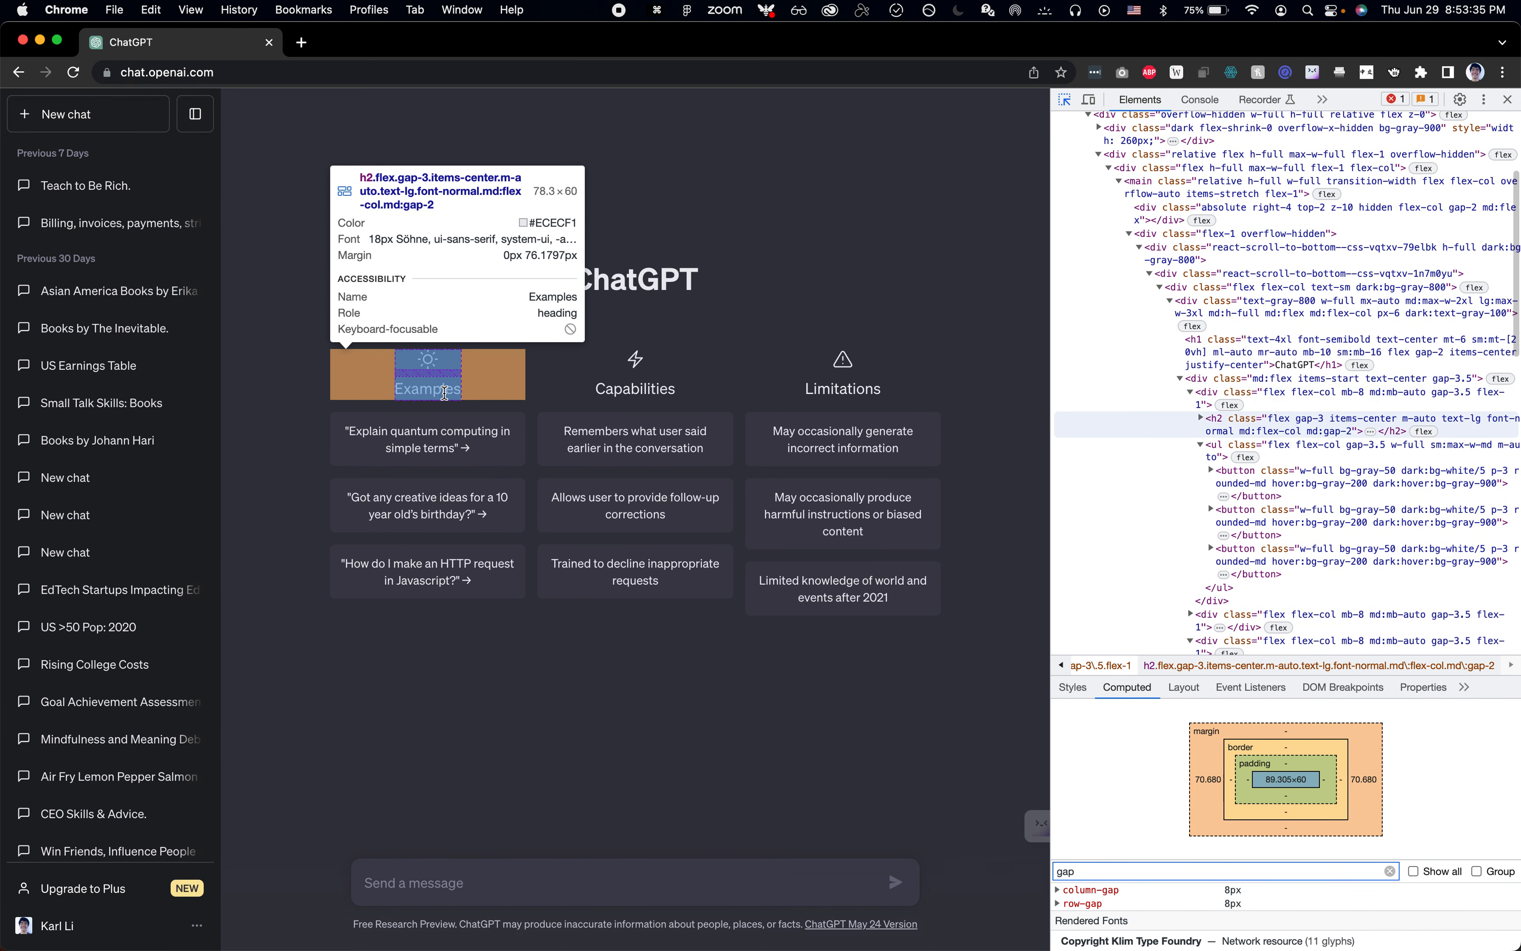
key(super+Tab)
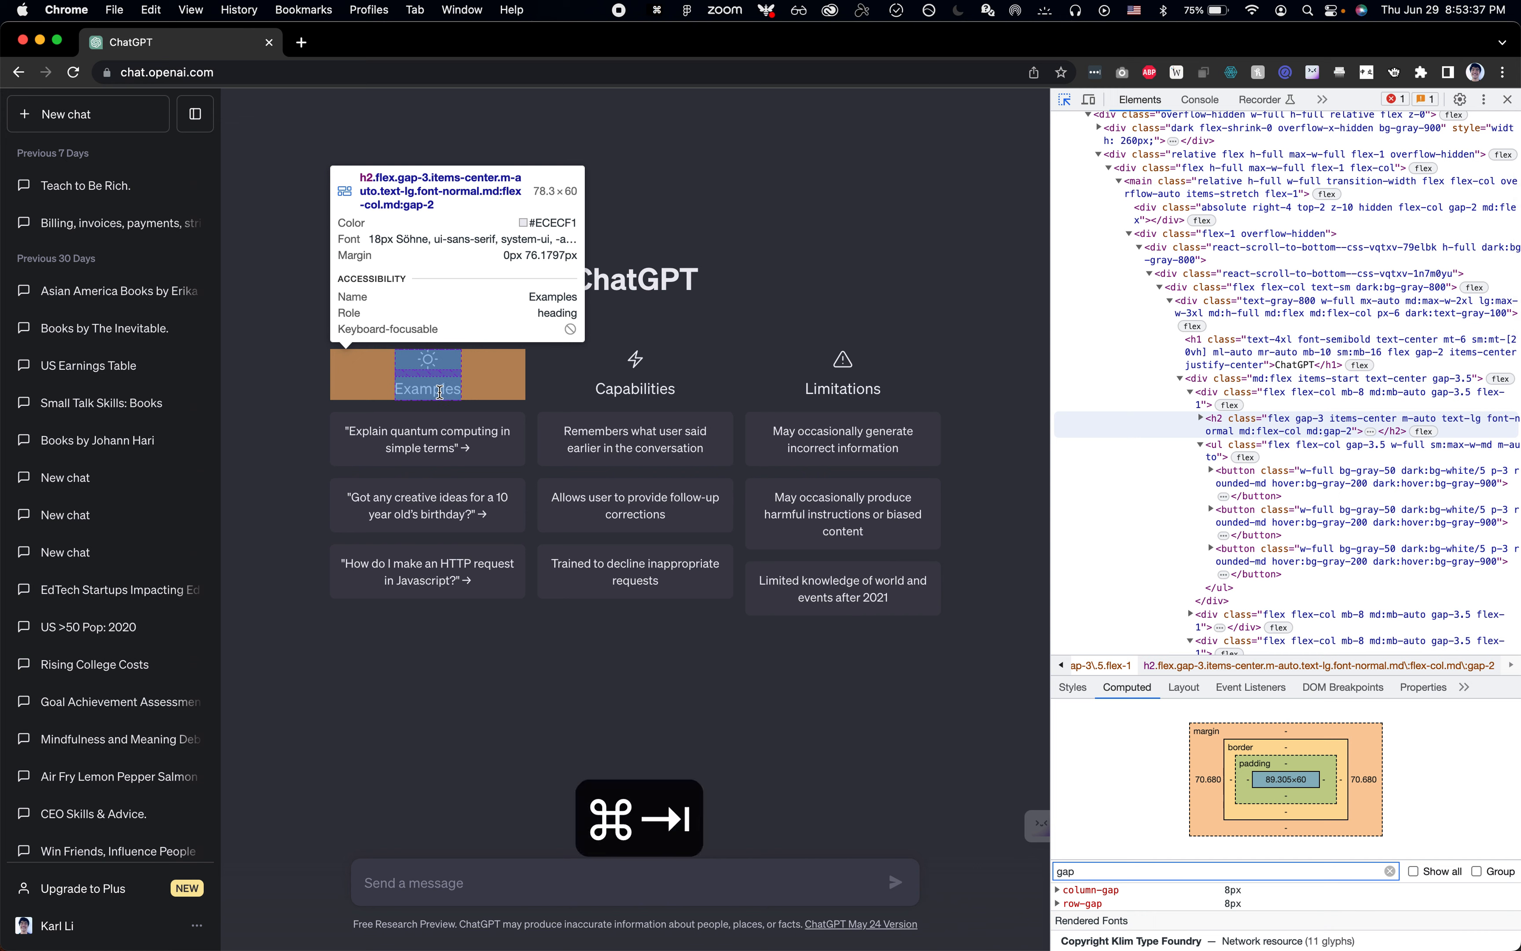
Step: Set the font size of the "Examples" text below the Sun icon to 18
scroll(909, 684, down, 10)
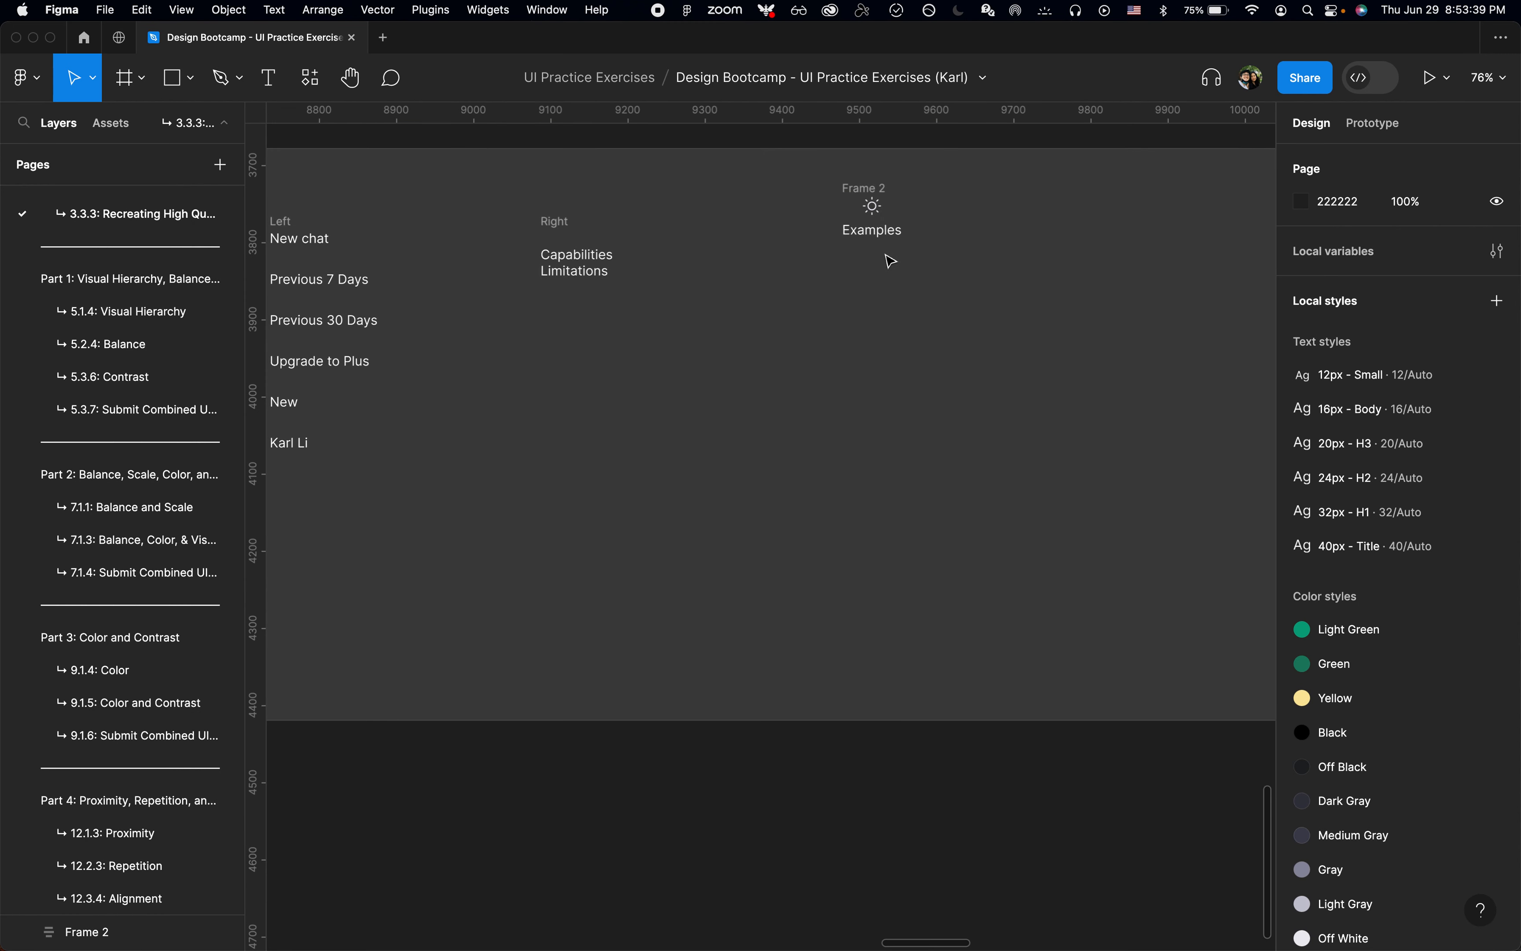
click(889, 243)
click(1433, 504)
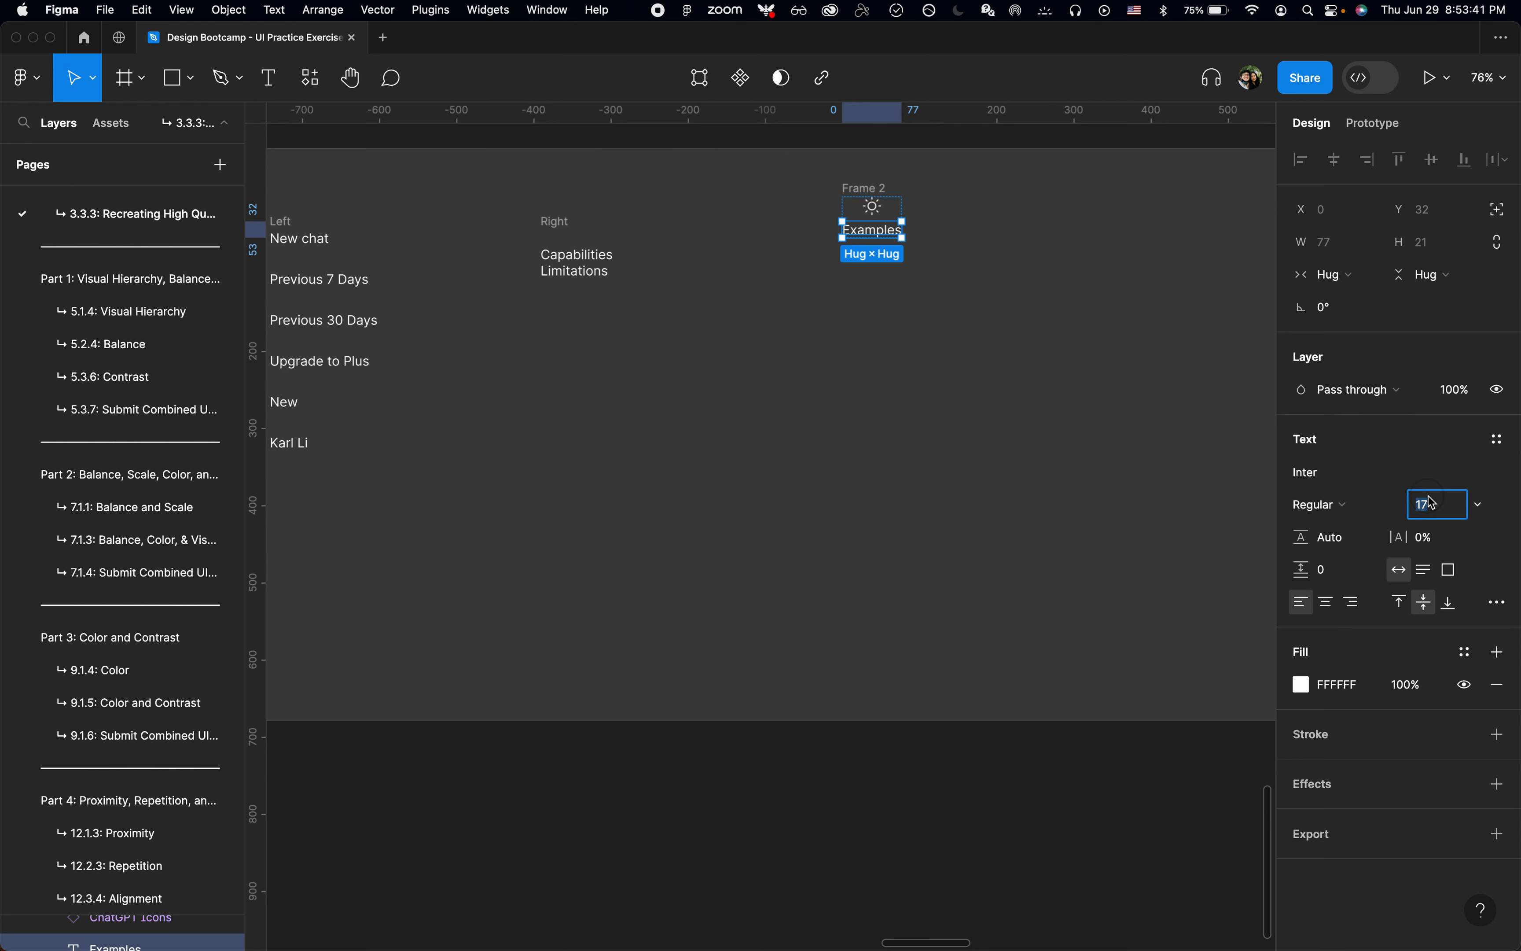
key(Up)
key(Up)
key(Down)
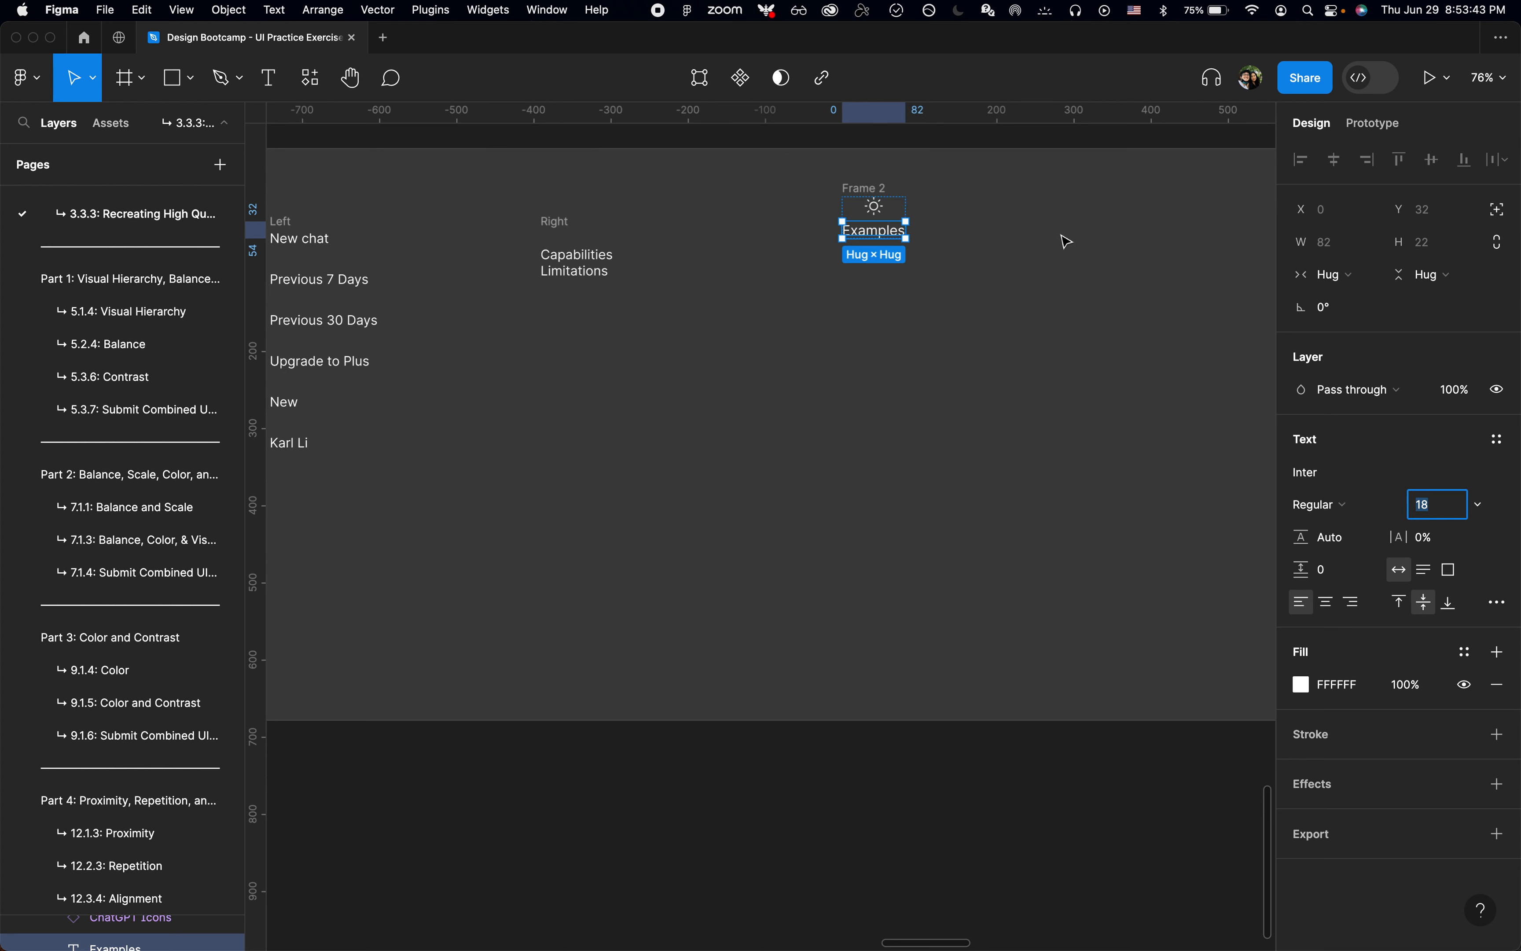
key(Escape)
Step: Inspect the width of the Examples column on the ChatGPT page in Chrome and return to Figma
scroll(965, 217, up, 1)
scroll(962, 216, up, 3)
click(840, 182)
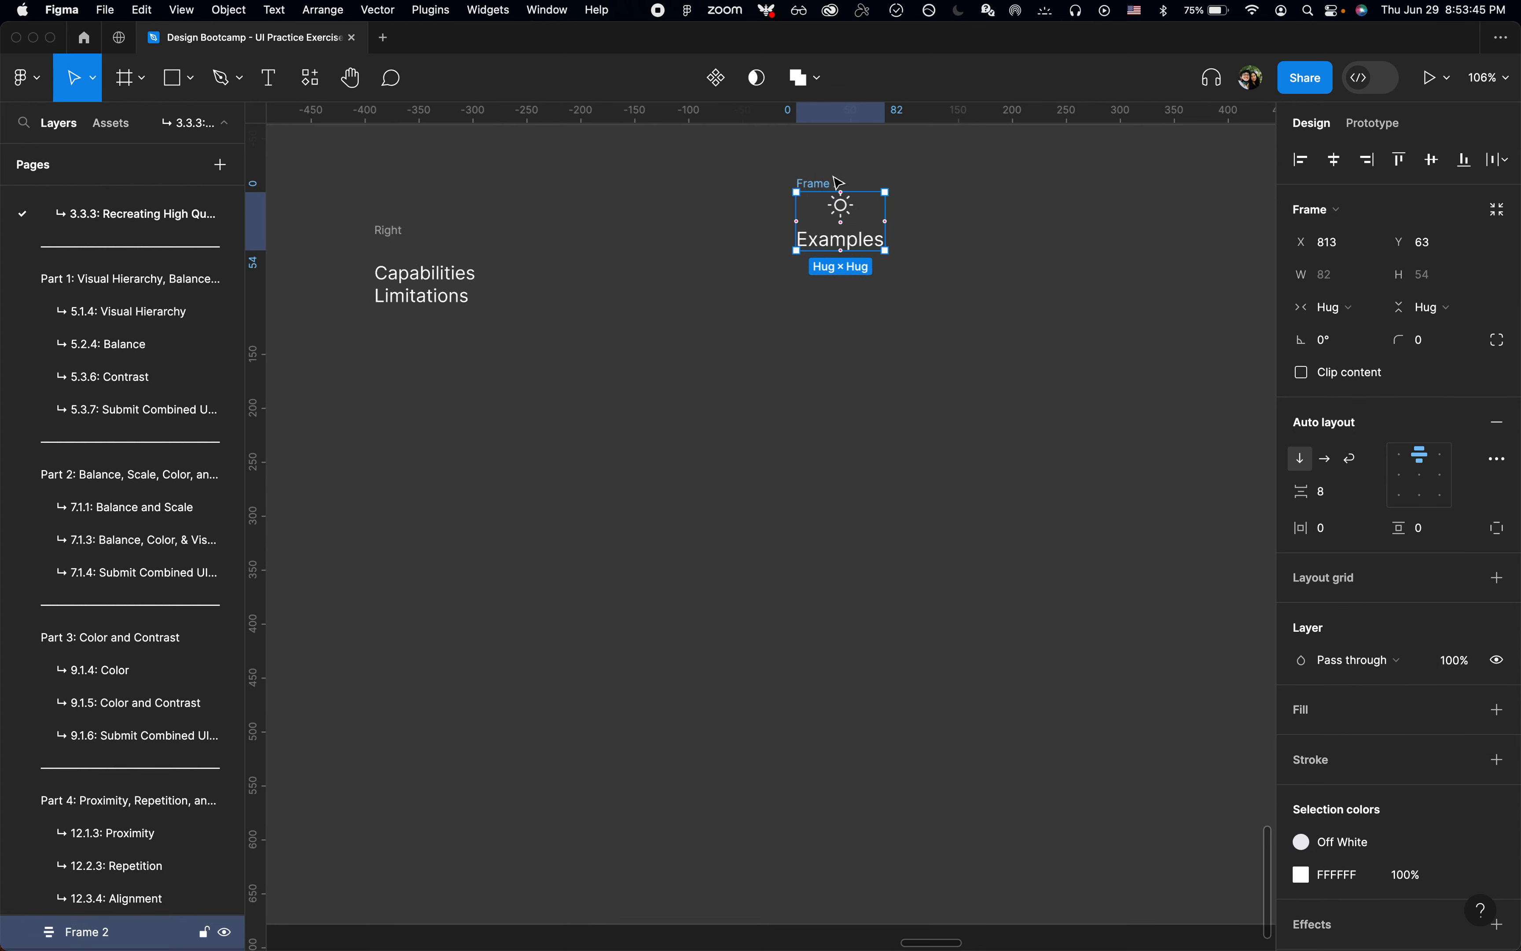
click(986, 233)
key(super+Tab)
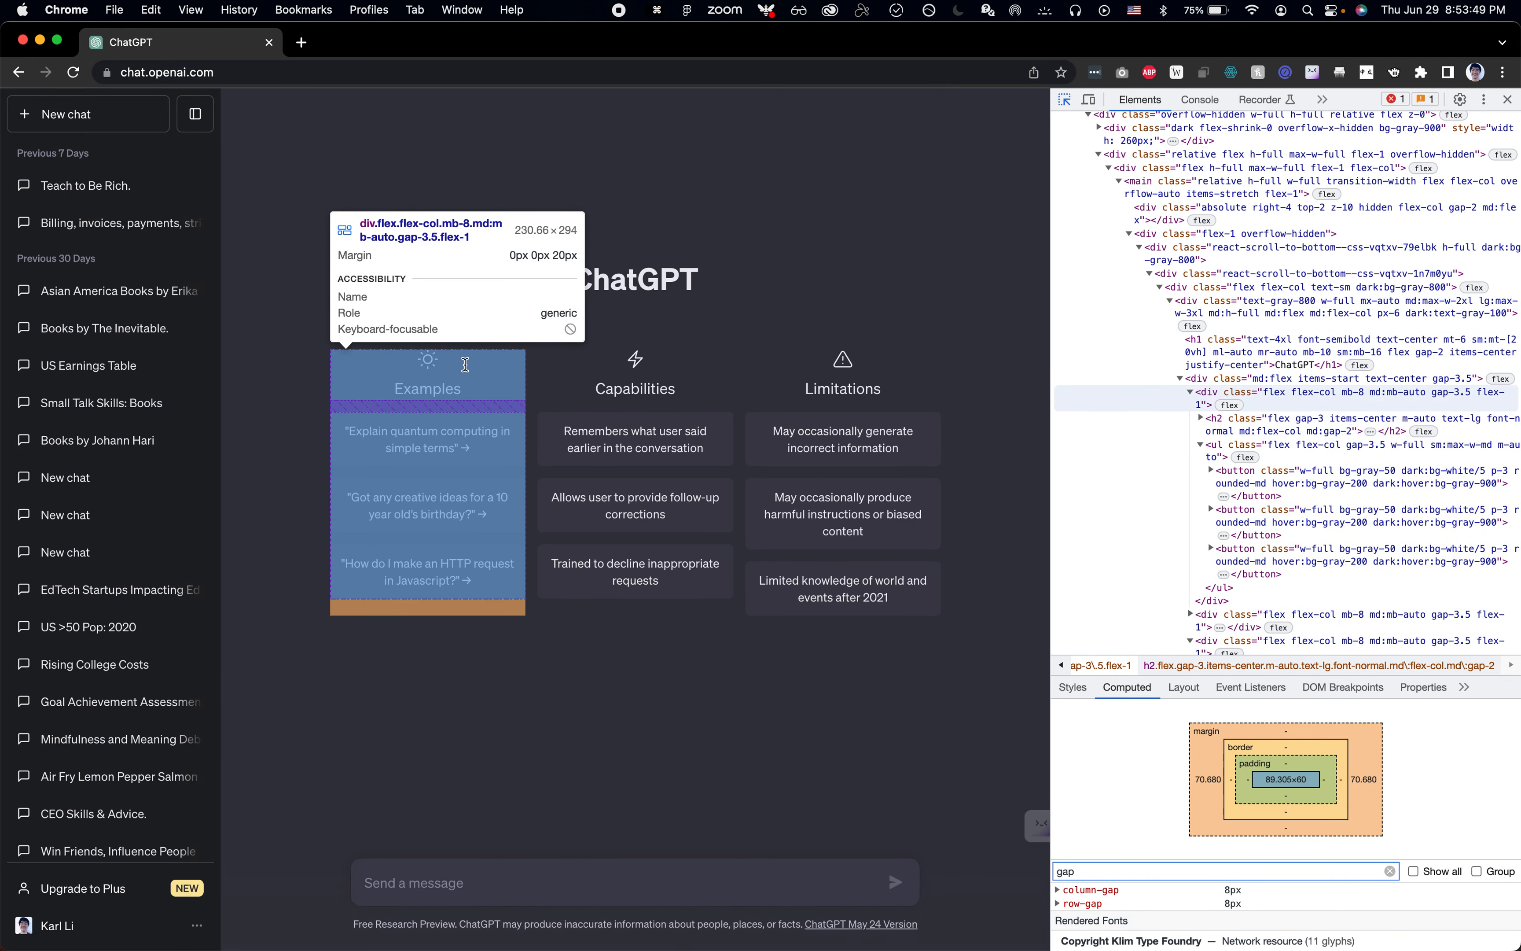
key(super+Tab)
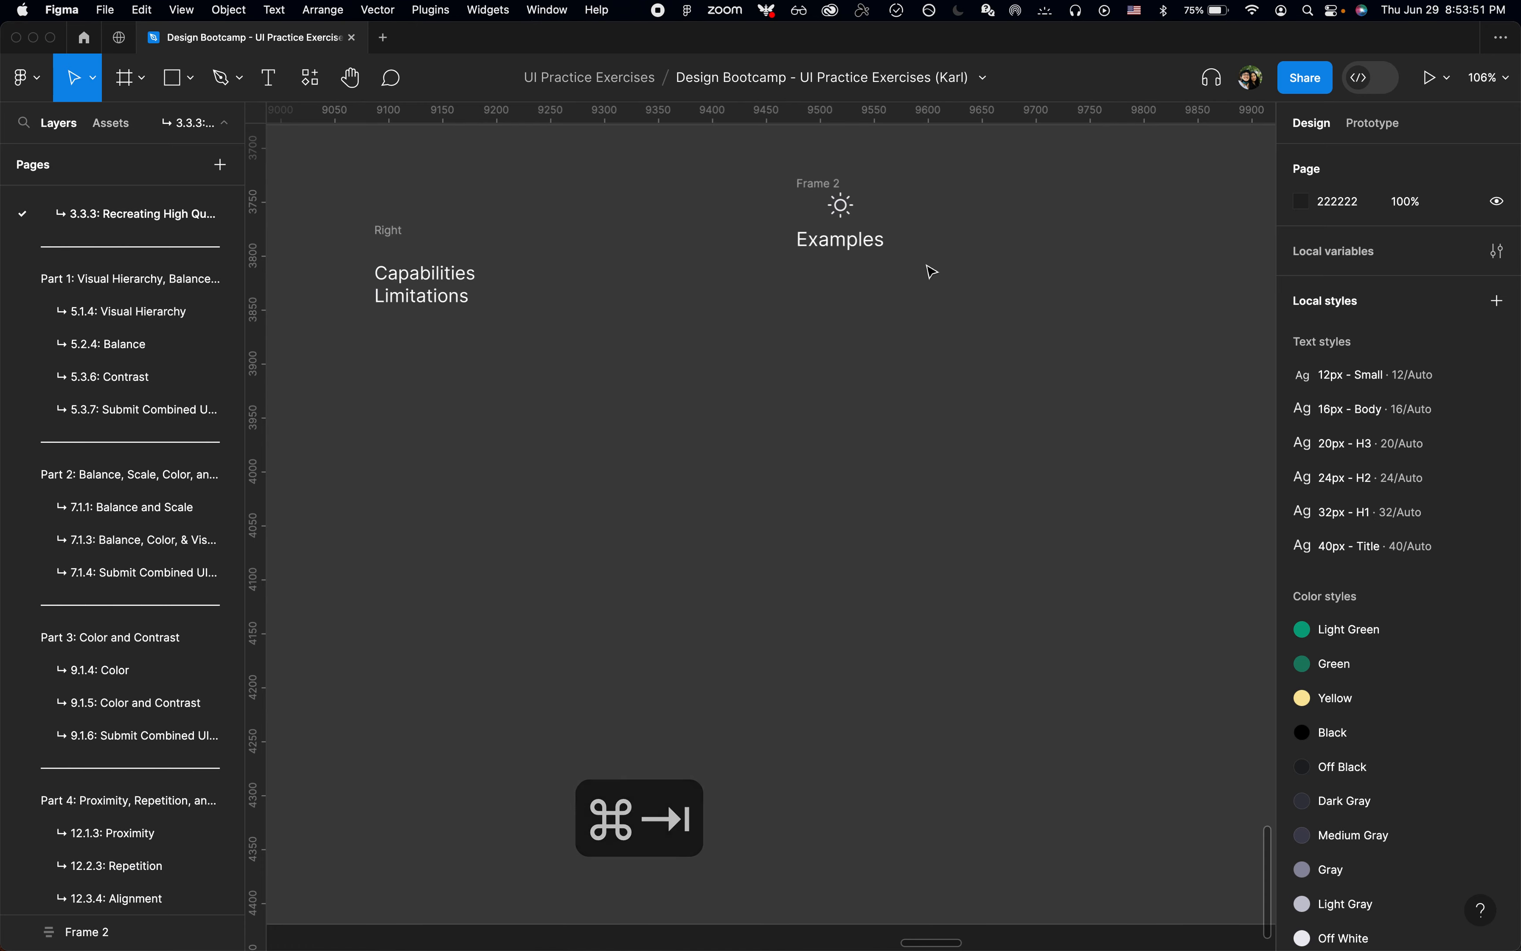
Step: Give the frame holding the Sun icon and "Examples" text a fixed width of 230
click(835, 188)
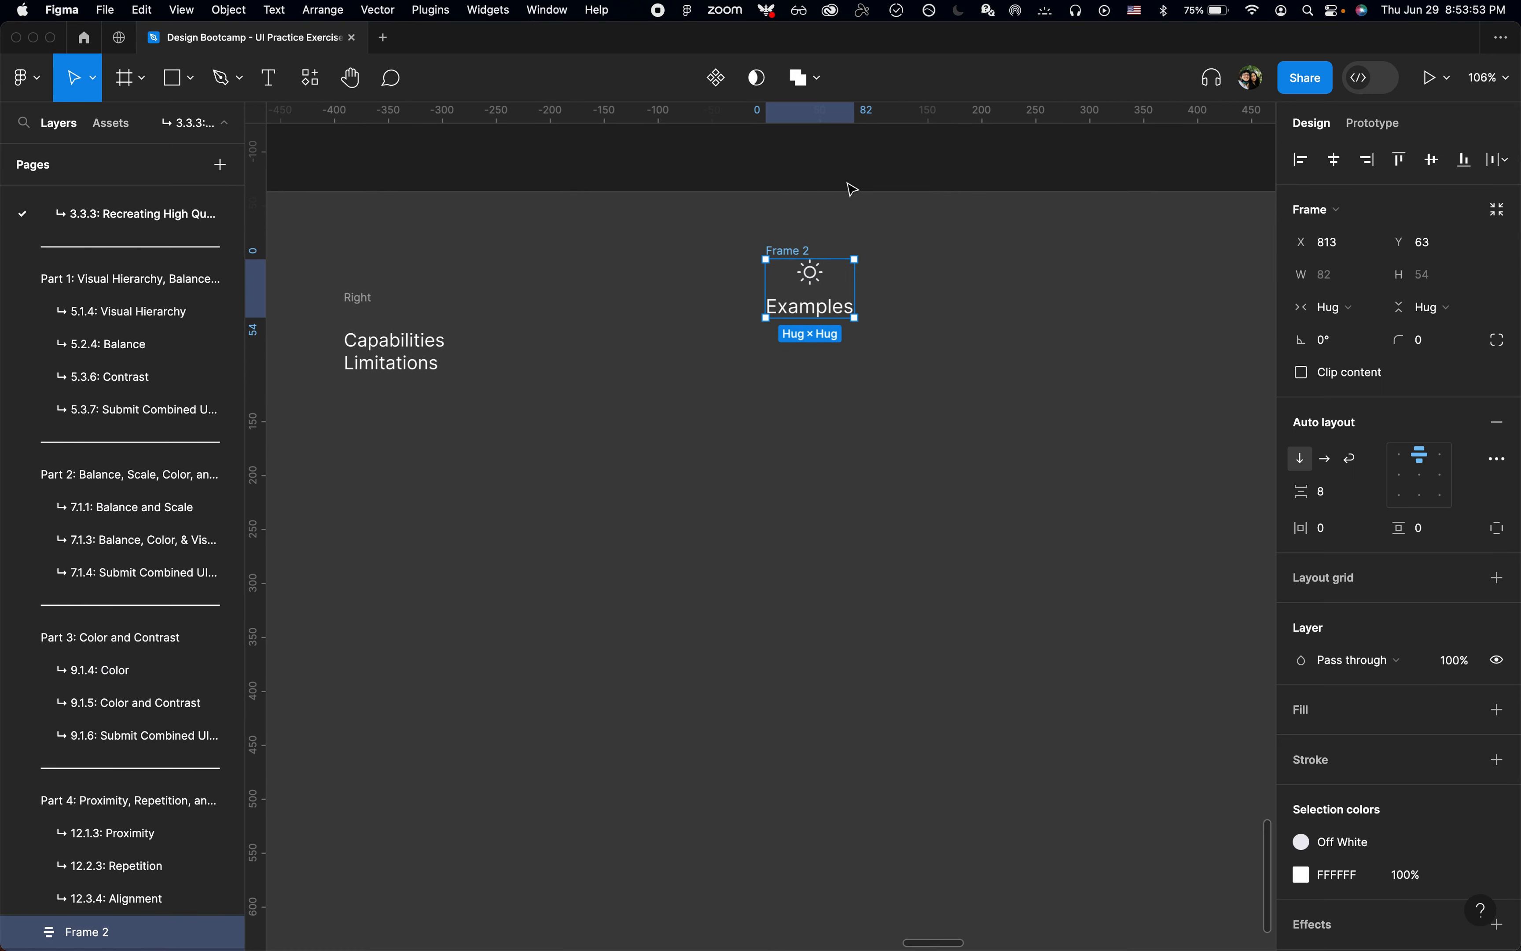
click(1337, 316)
click(1342, 283)
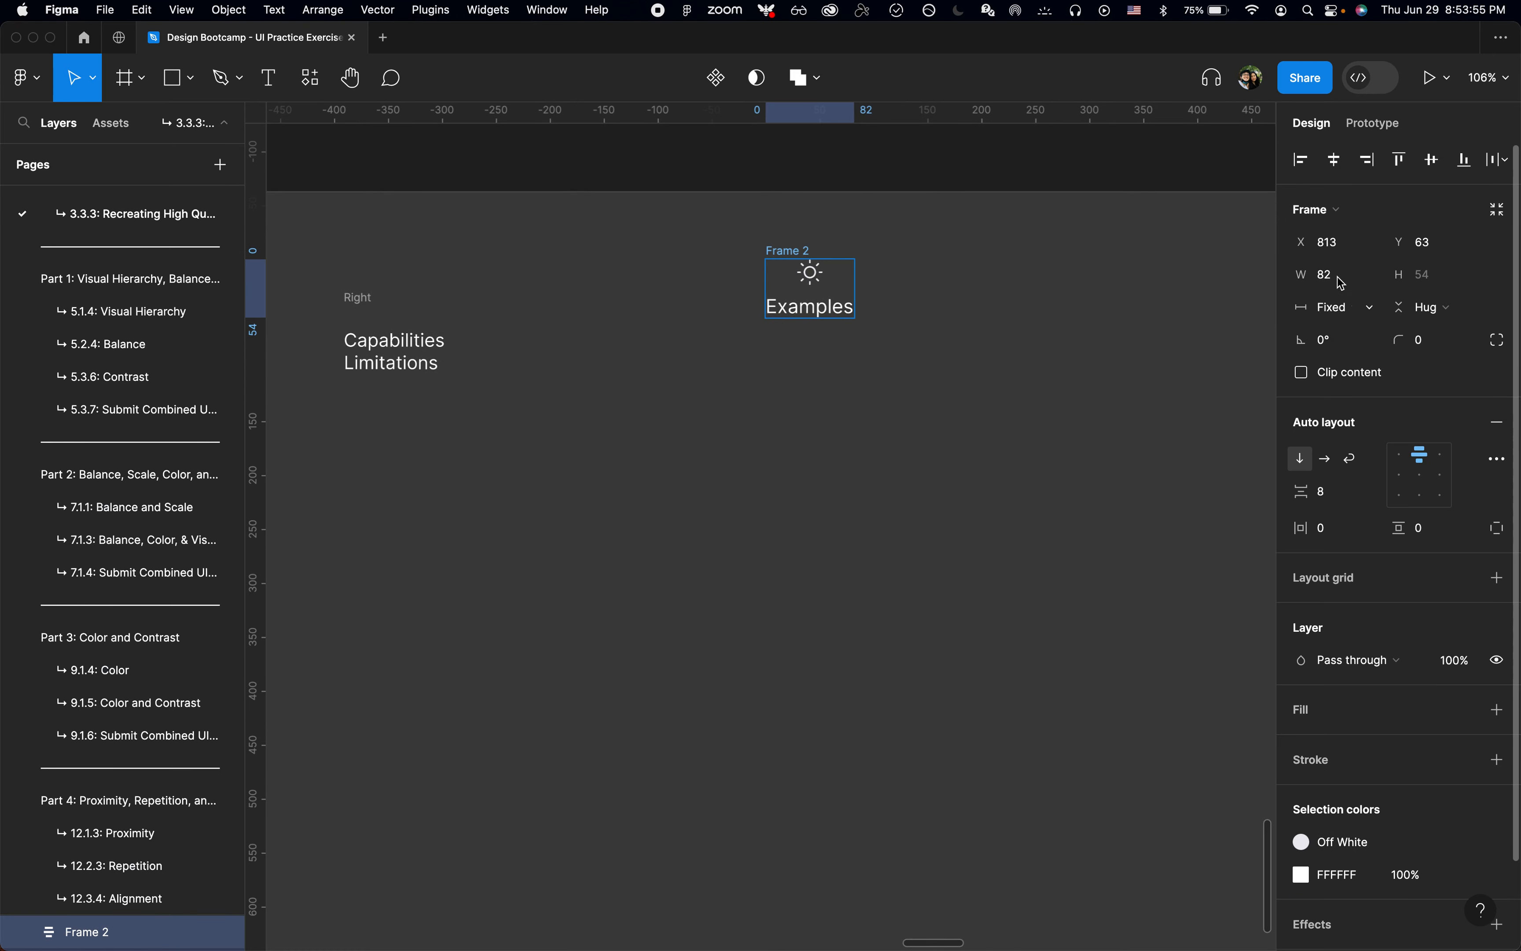
text(230)
key(Return)
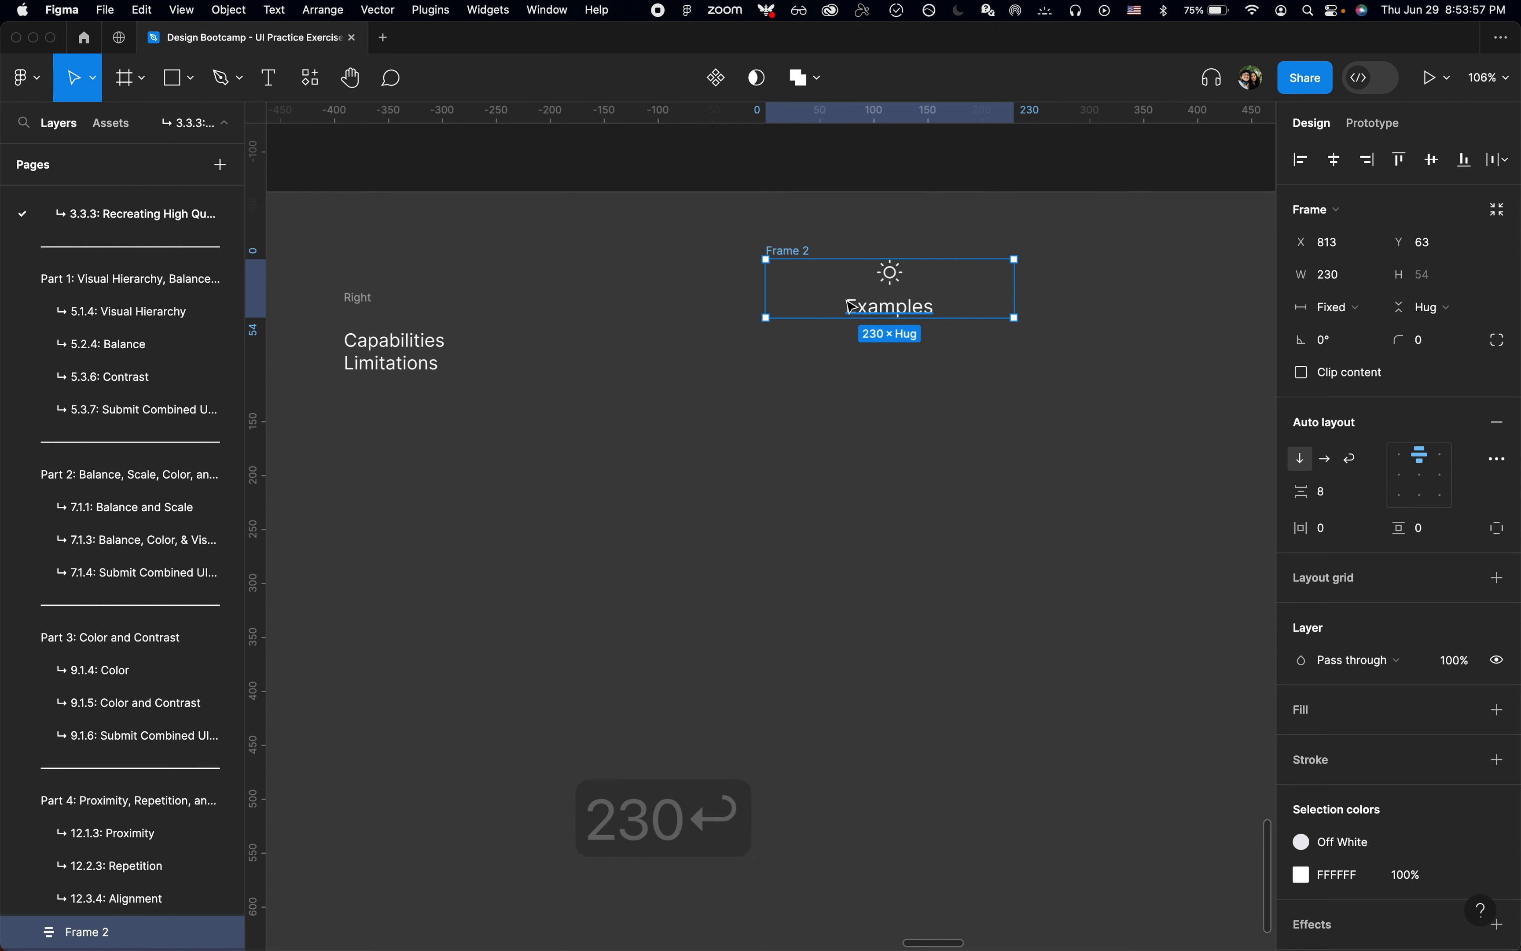
Step: Rename the icon and "Examples" text frame as Icon Header
key(super+r)
text(Icon)
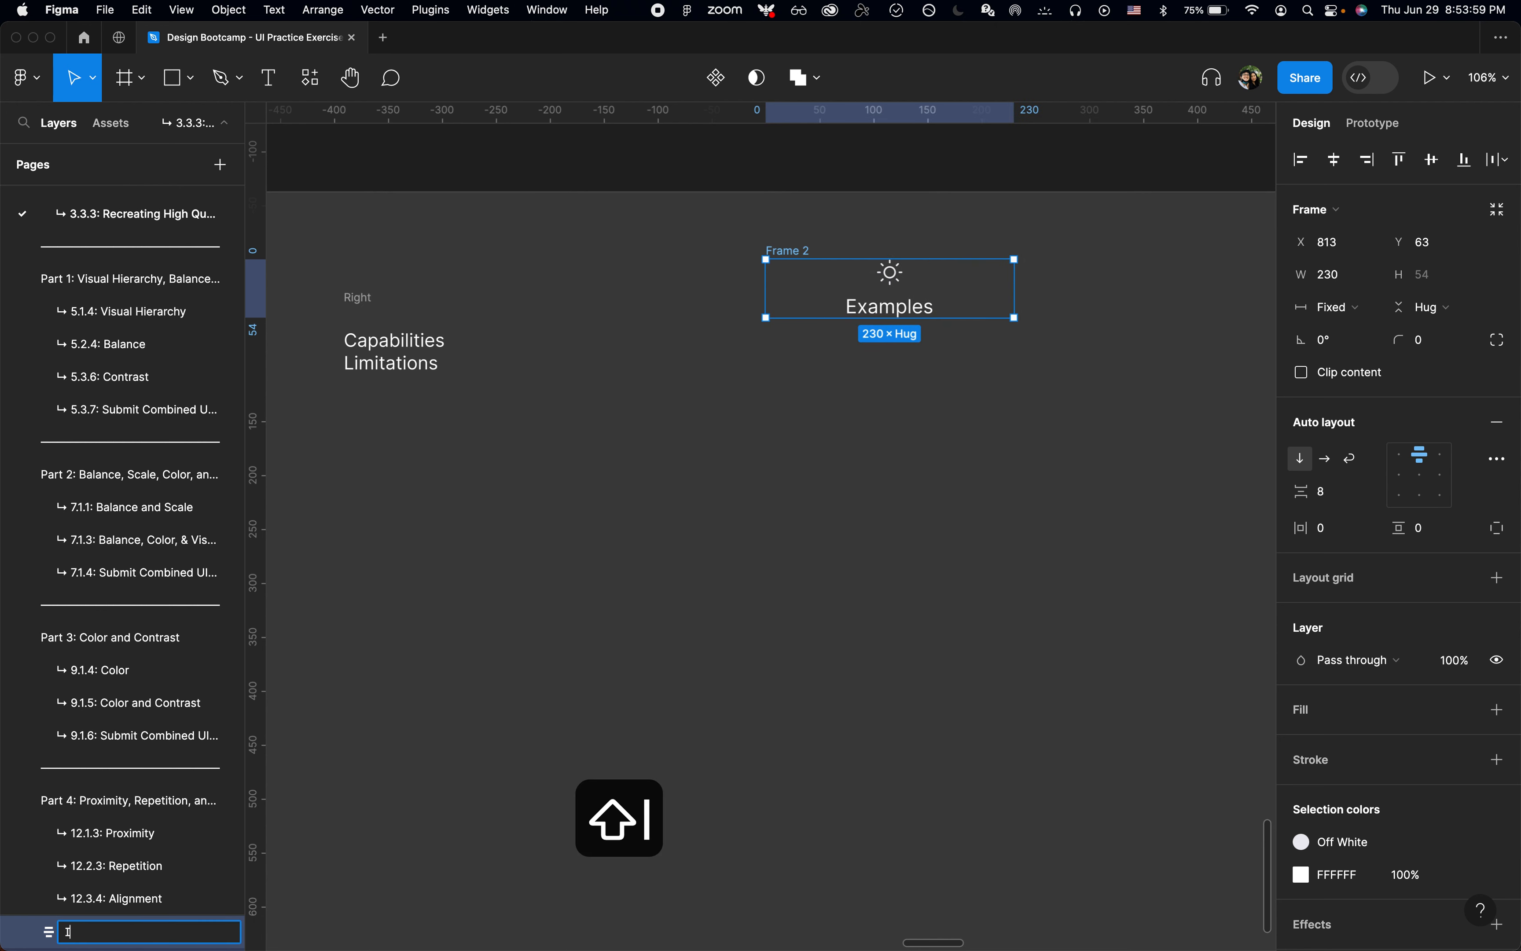
text( Header)
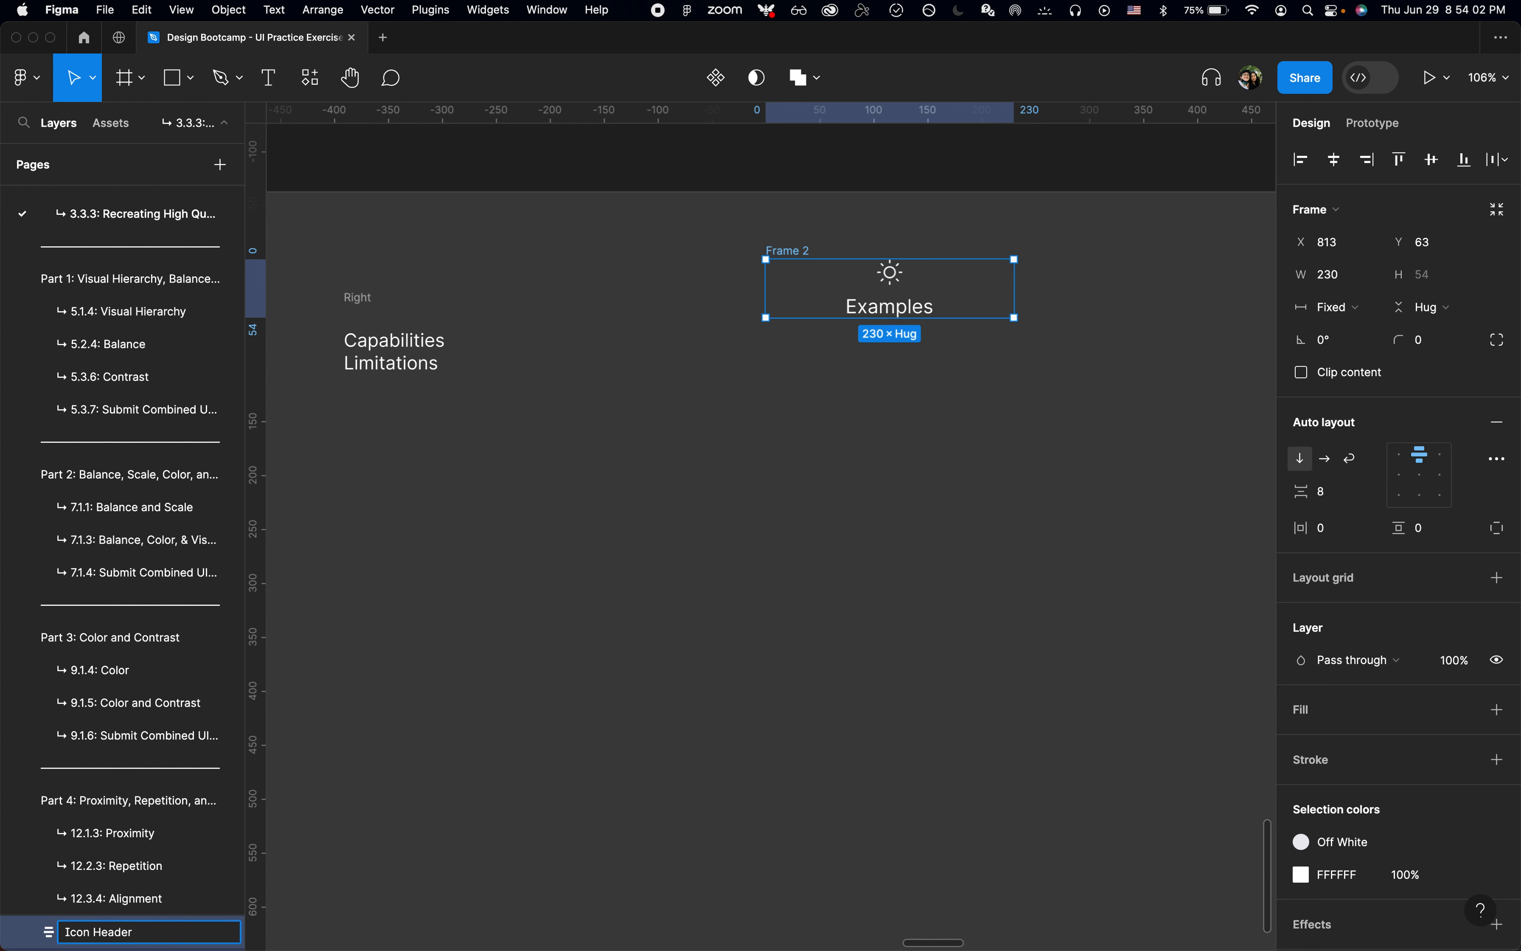
key(Return)
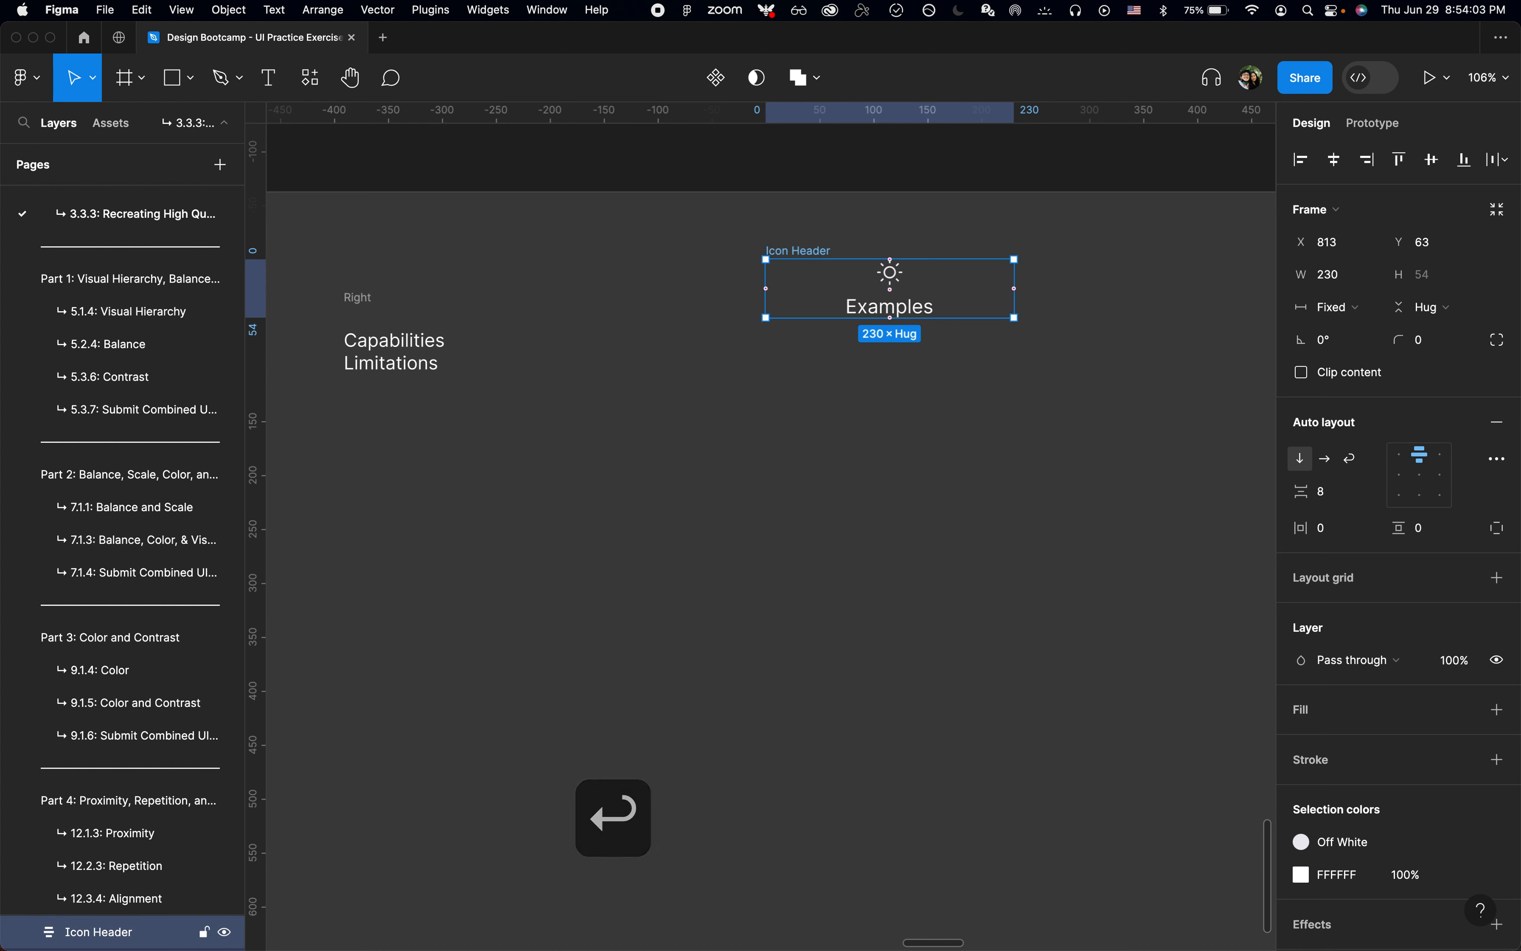
key(alt)
scroll(1024, 281, up, 3)
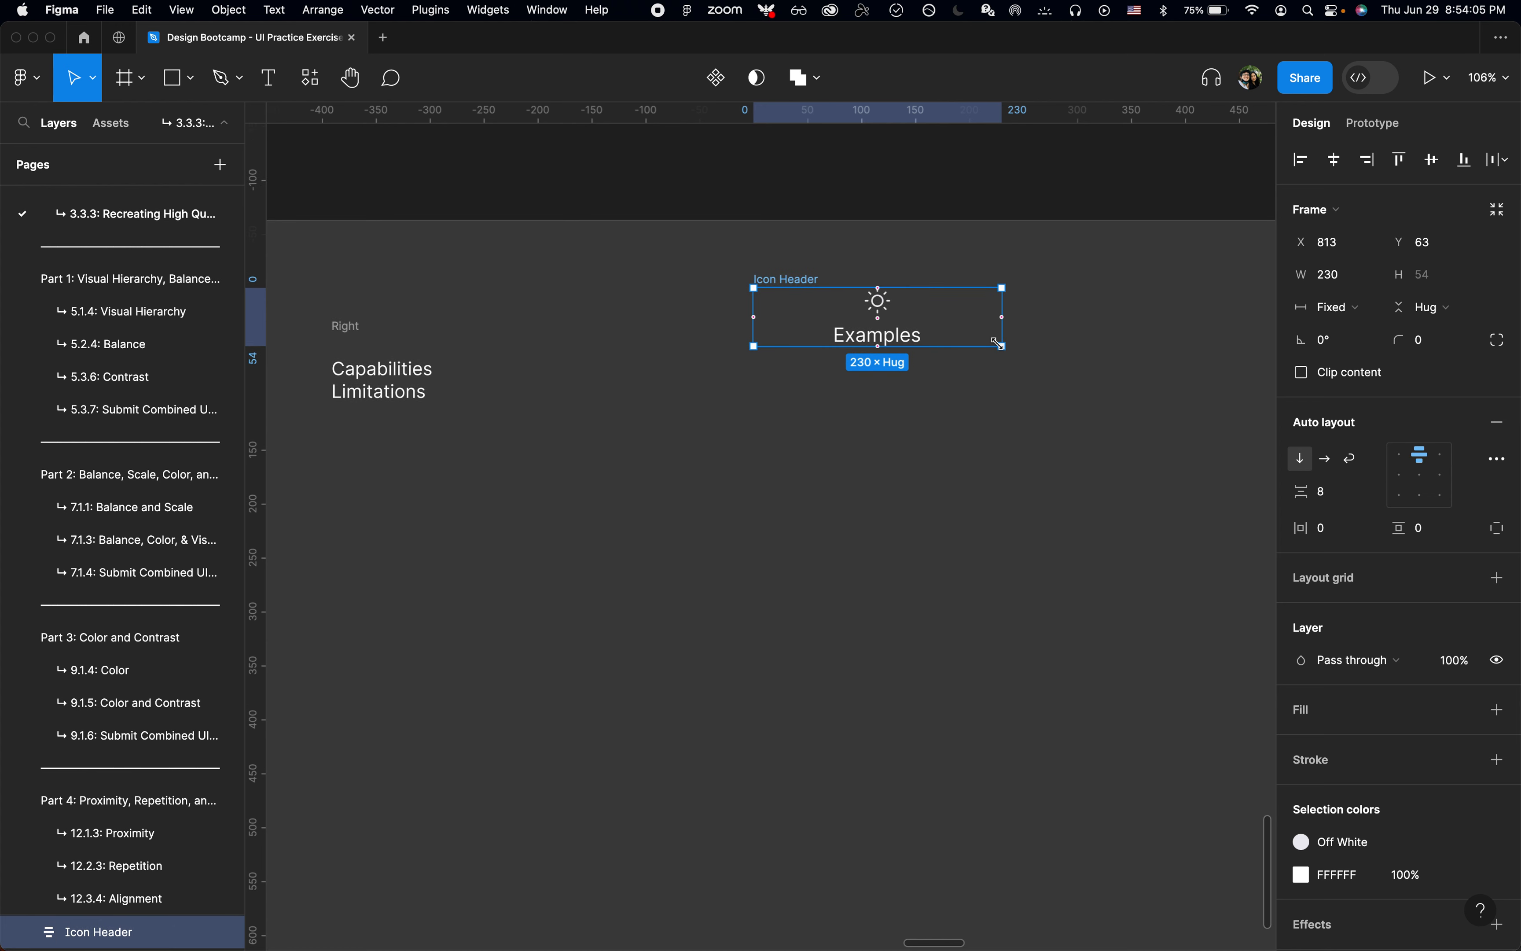
Step: Turn Icon Header into a component and move its master to the component page with the Component Page plugin
key(super+alt+k)
key(super+p)
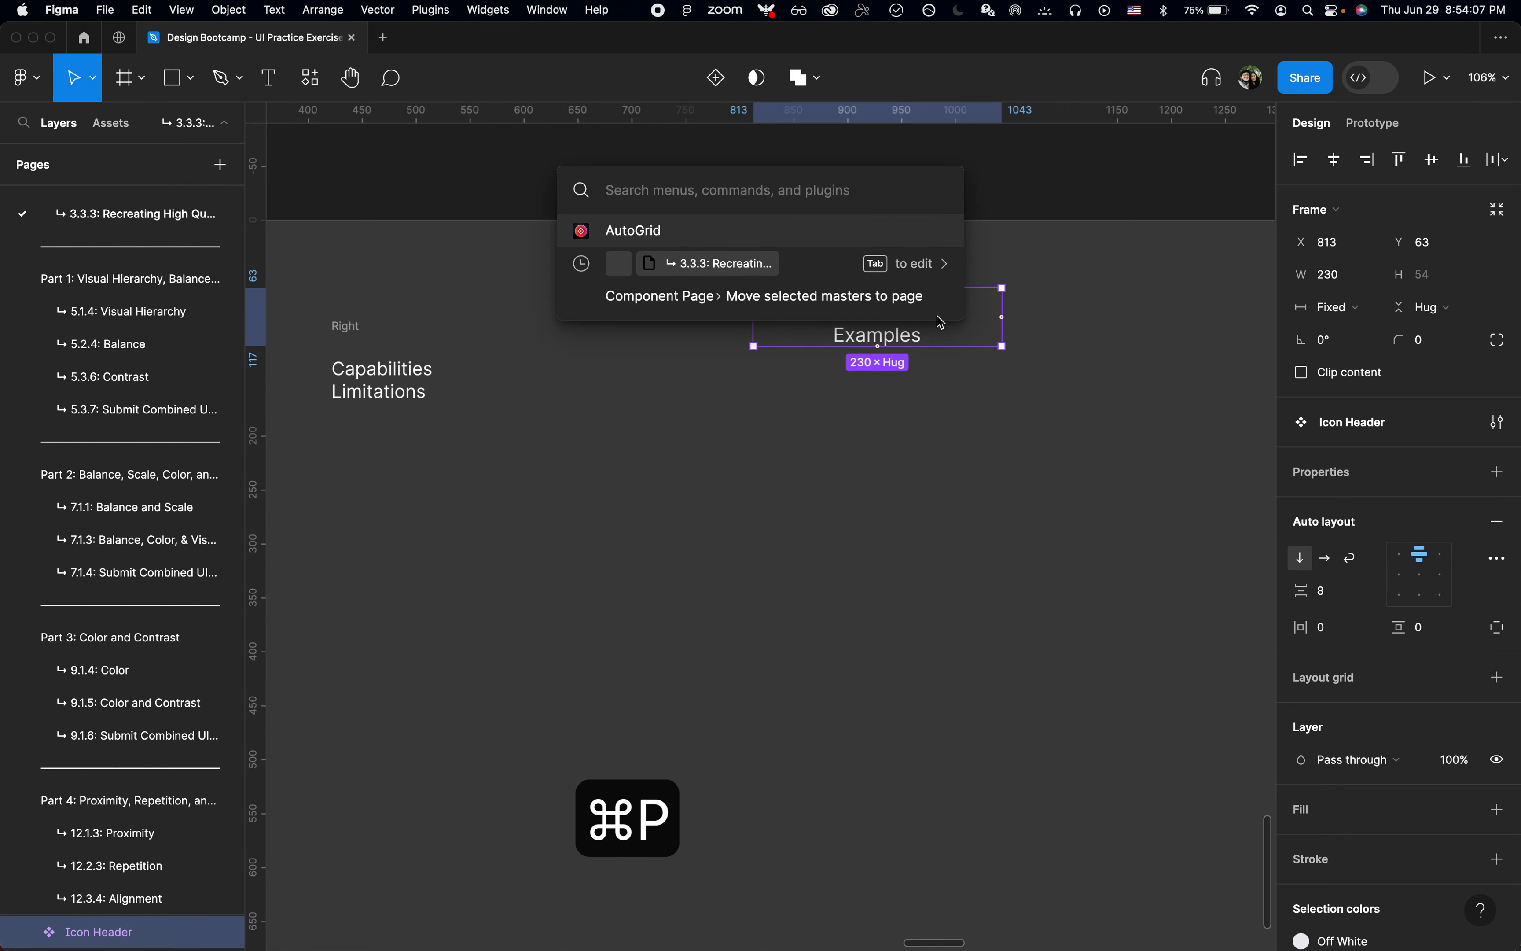
text(move)
key(Down)
key(Return)
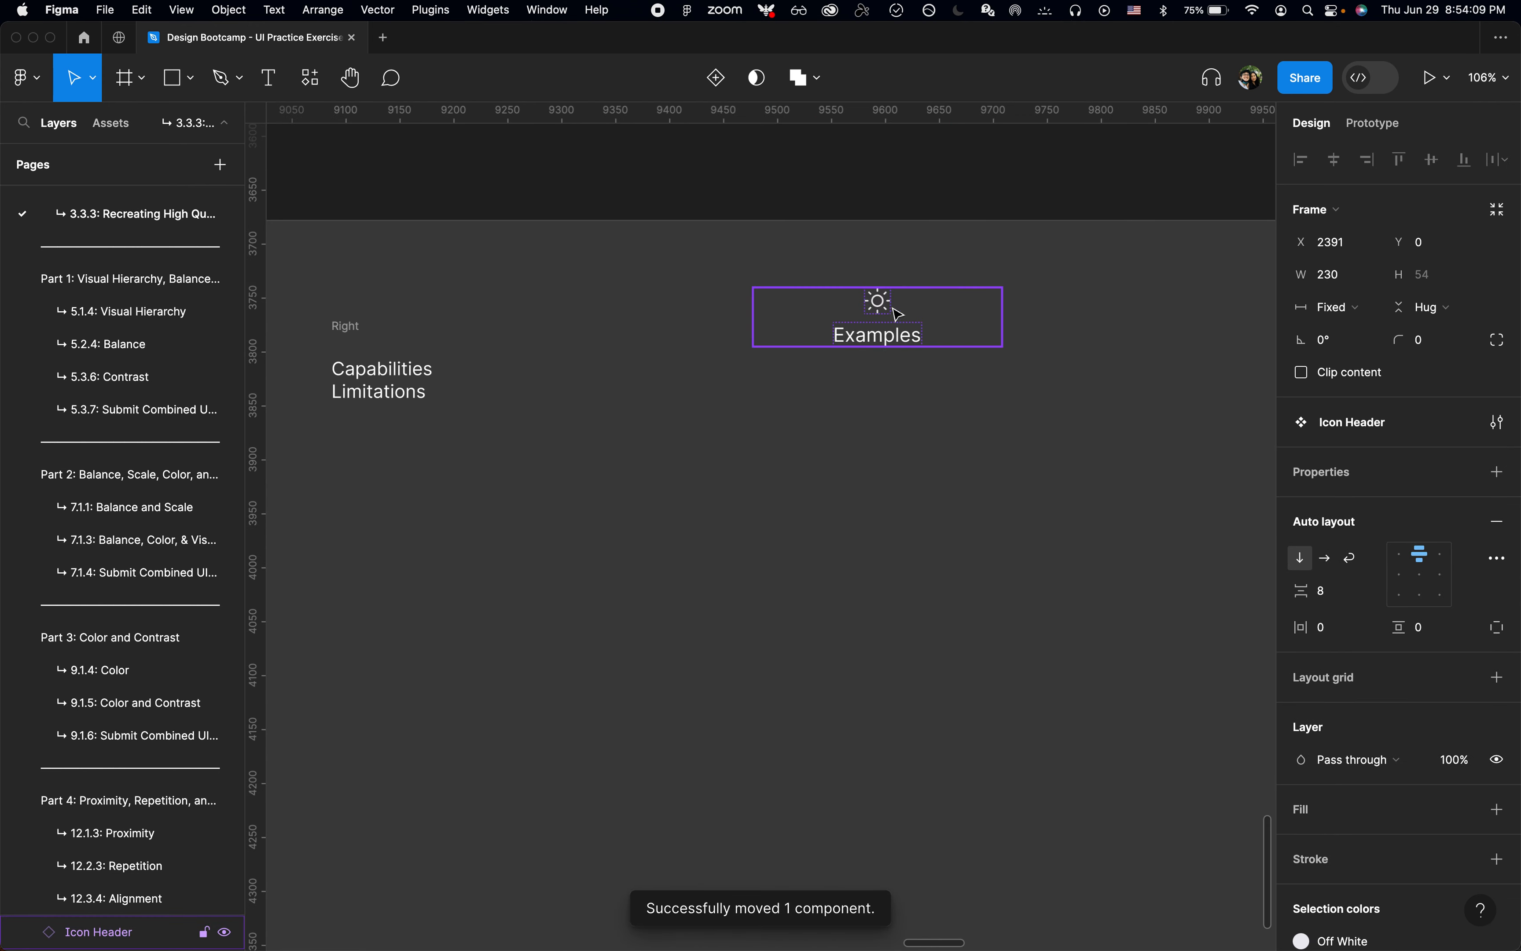
Step: Run the AutoGrid plugin on the Icon Header instance with 1 row and 3 columns
click(899, 330)
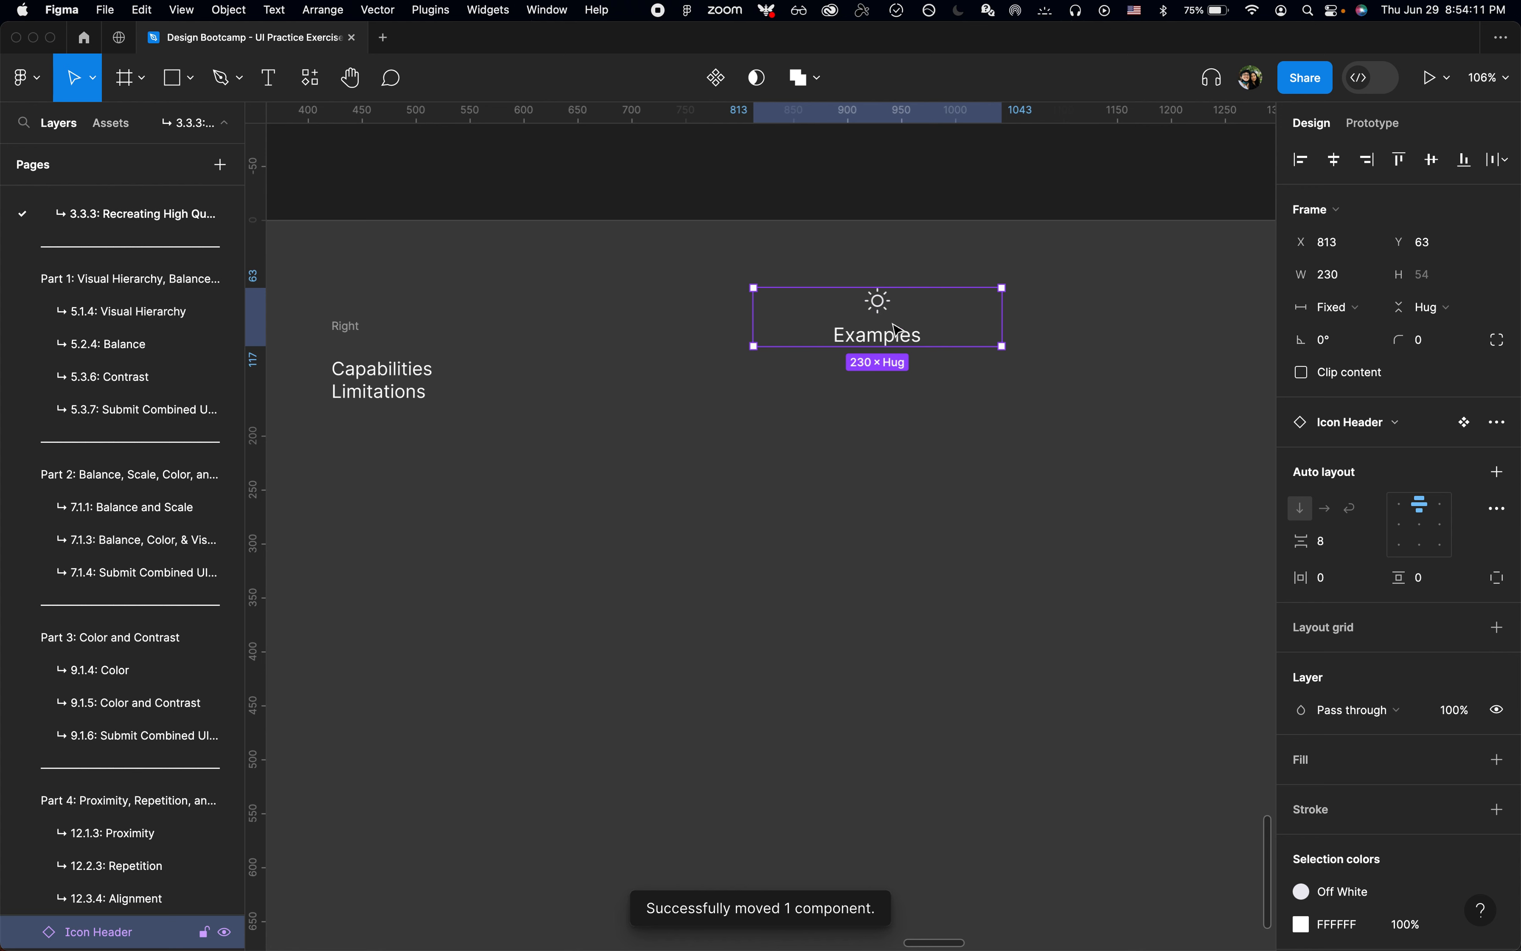
scroll(899, 330, right, 4)
scroll(899, 330, up, 1)
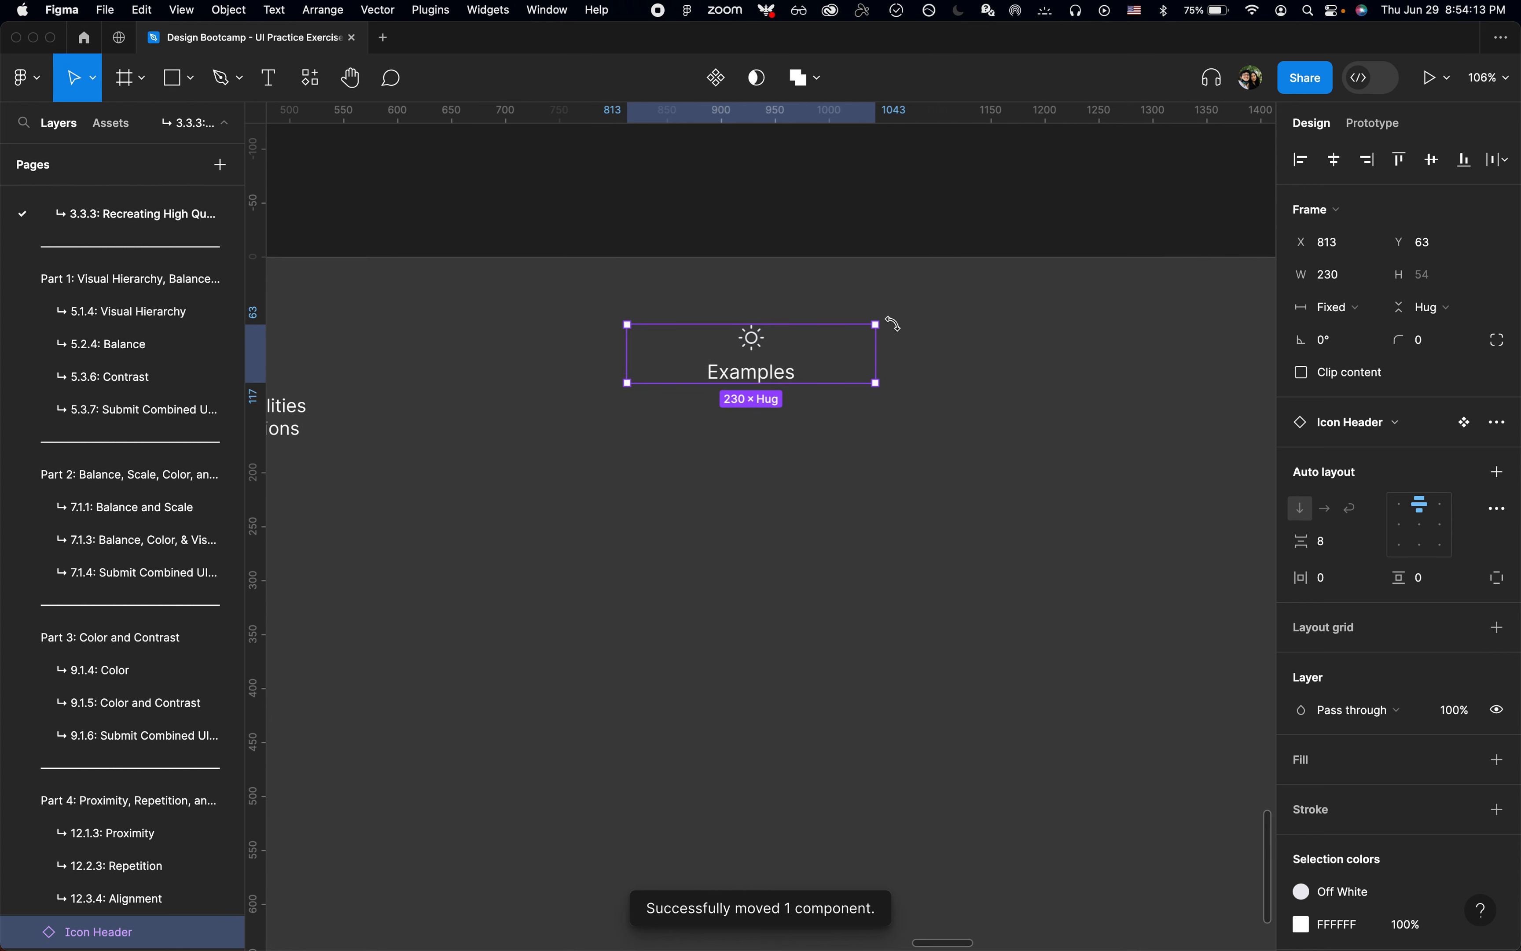
key(super+p)
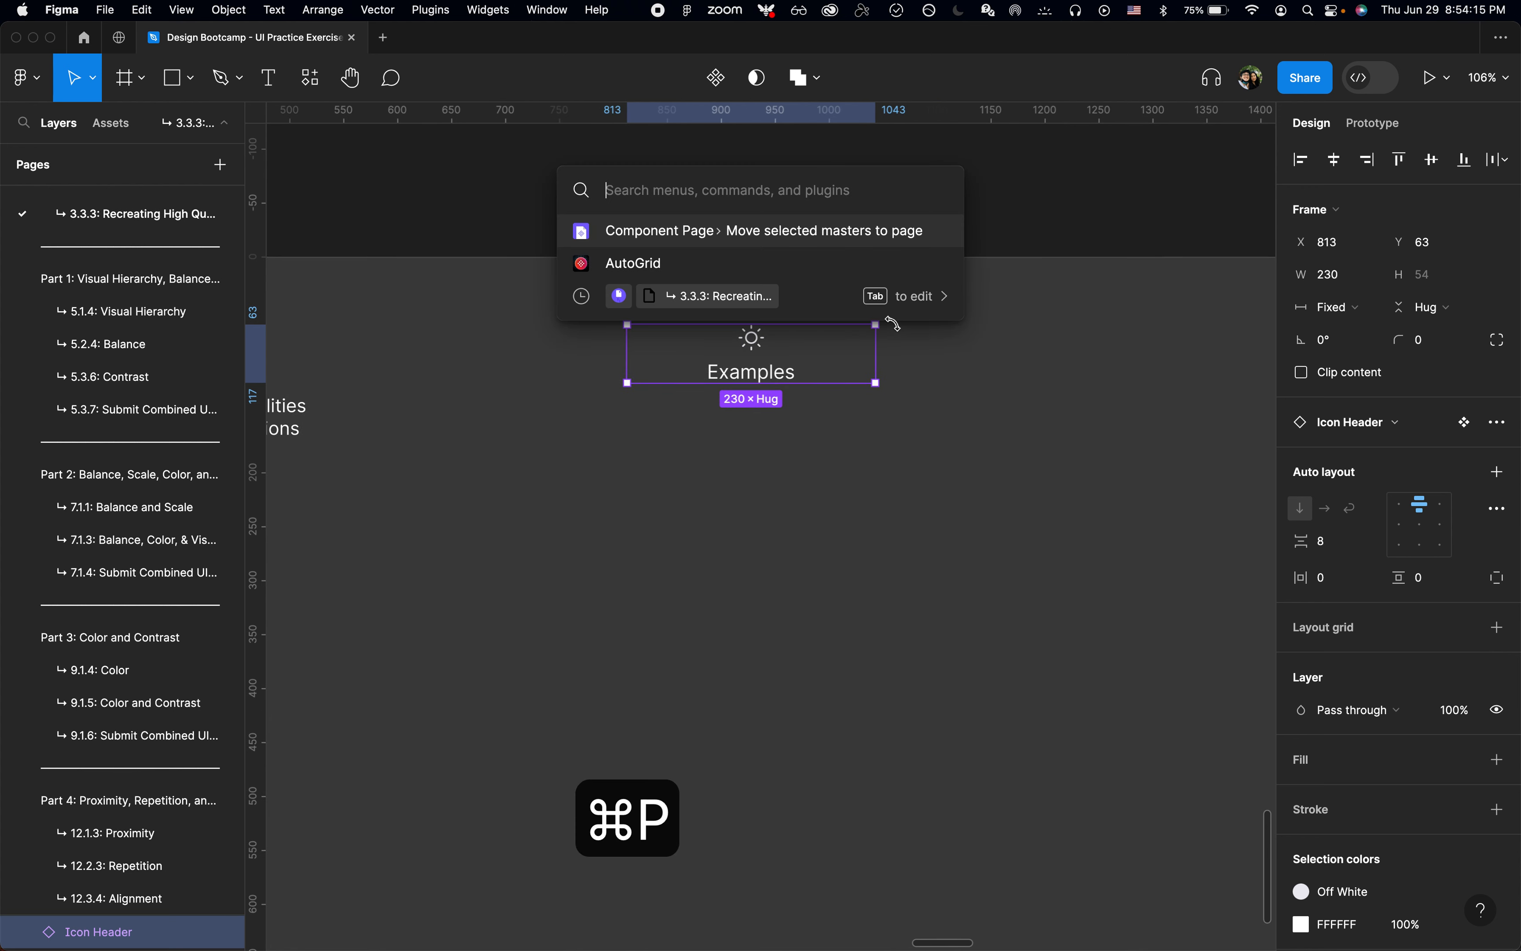
key(Down)
key(Return)
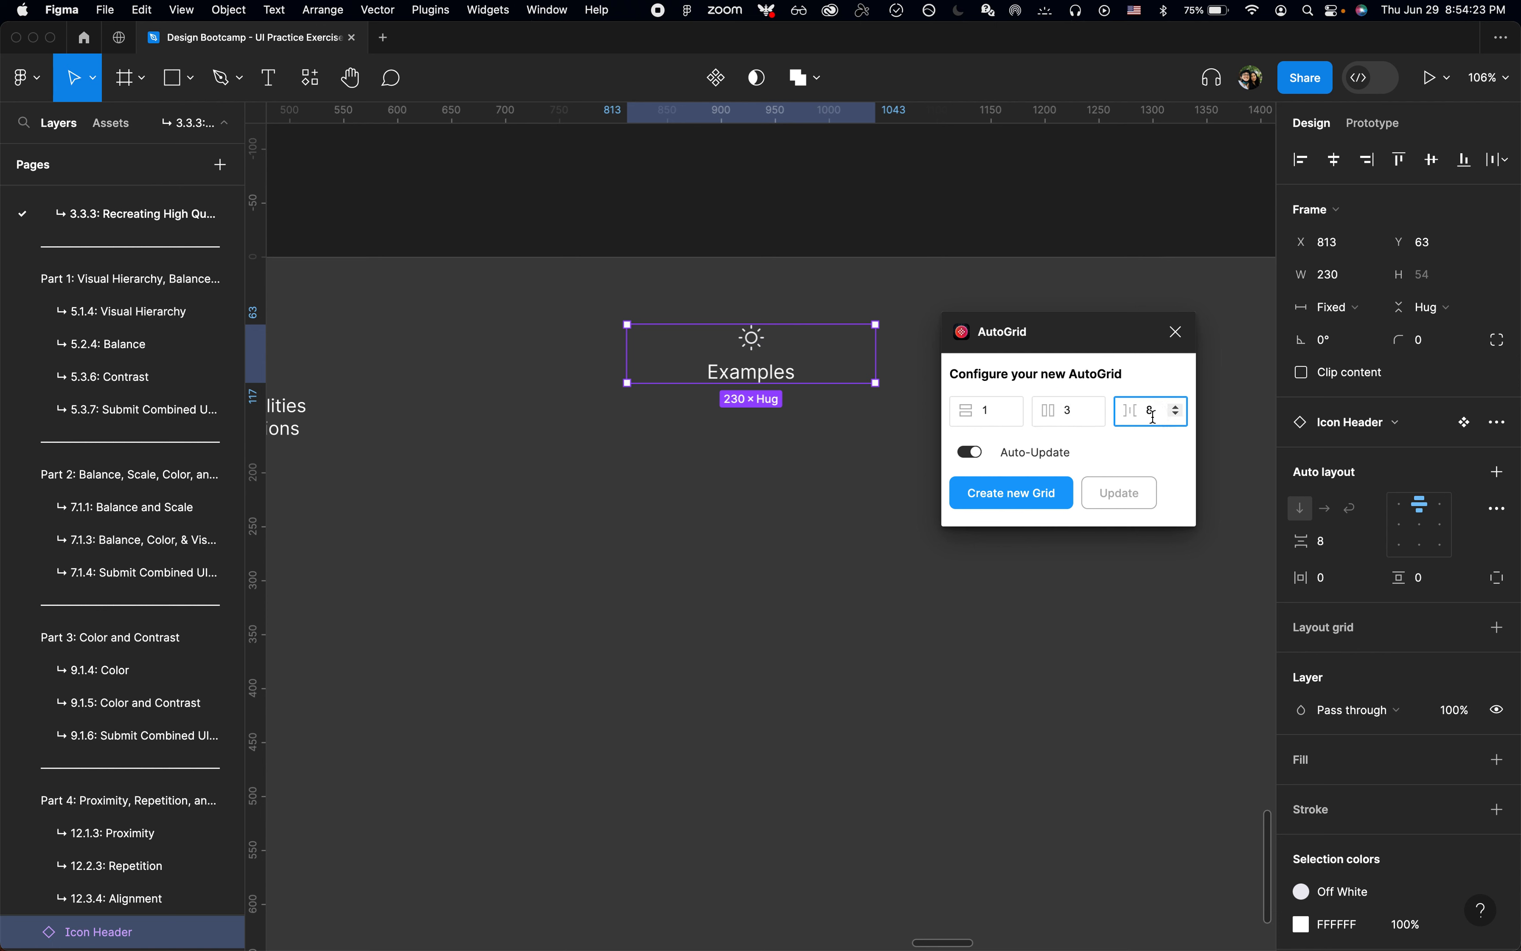
Step: Set the AutoGrid gap to 14, create the grid of Icon Header instances, and close the plugin
key(BackSpace)
text(0)
key(super+Tab)
key(super+Tab)
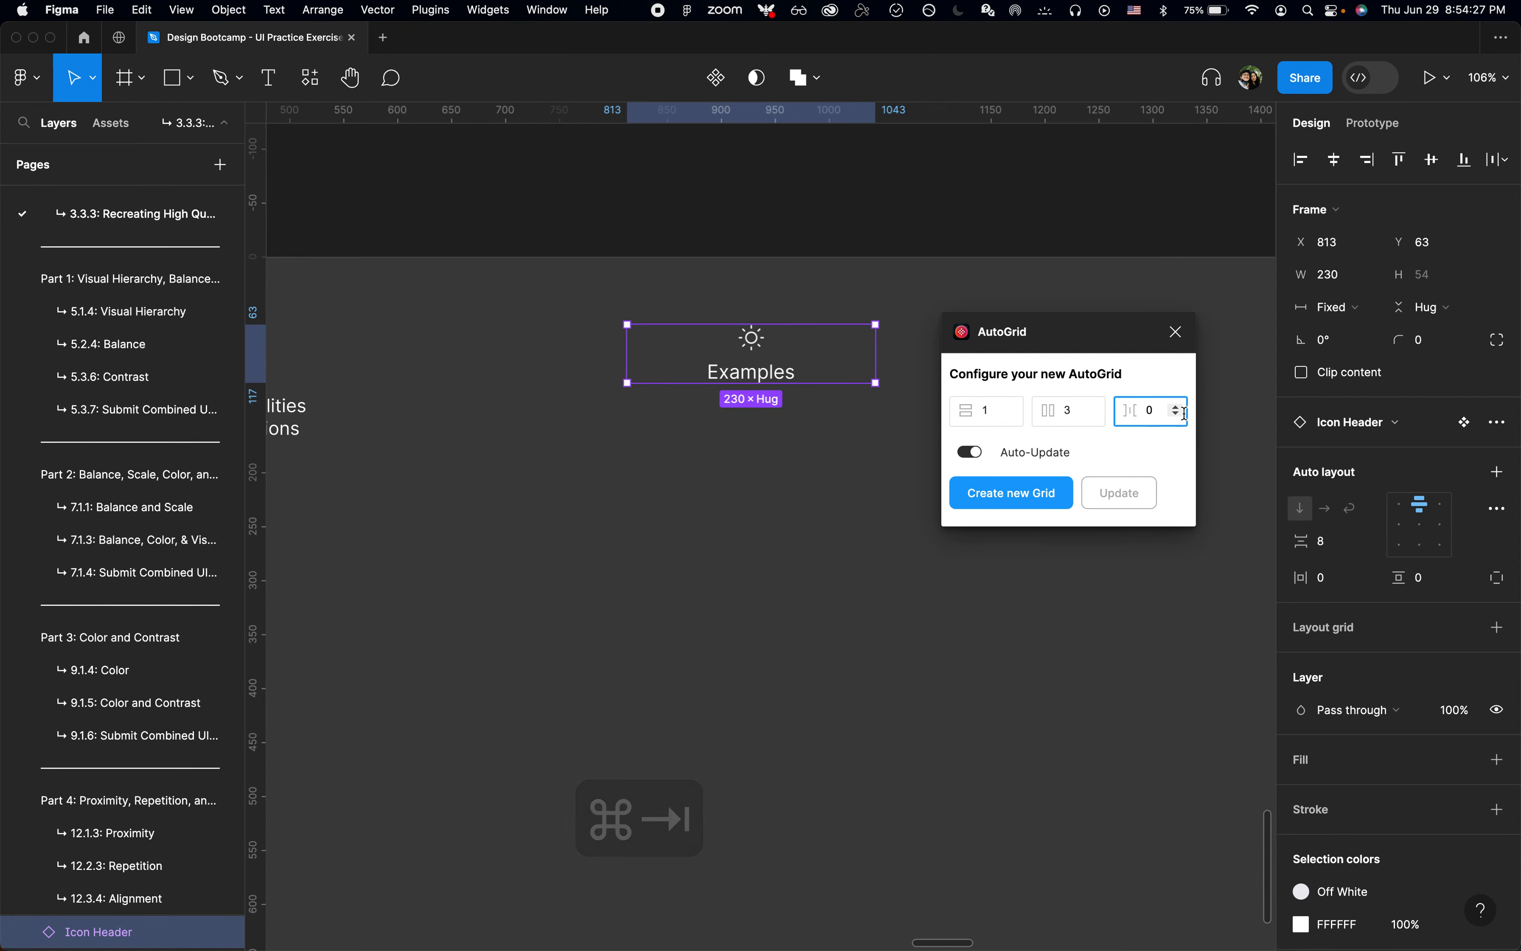
key(super+a)
text(14)
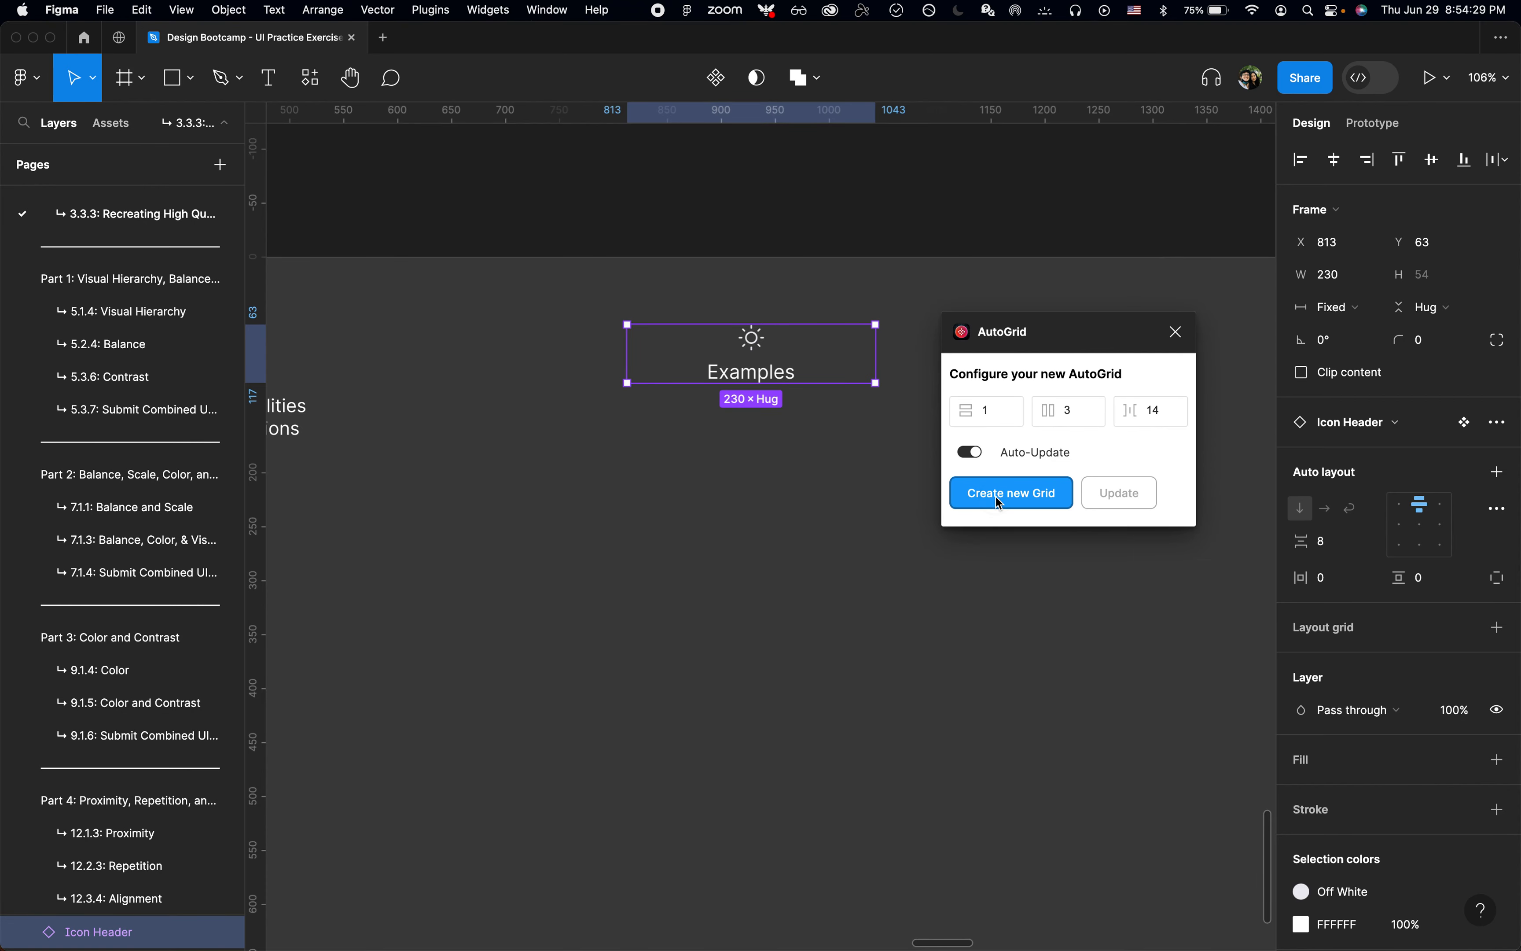
click(1001, 495)
click(1180, 332)
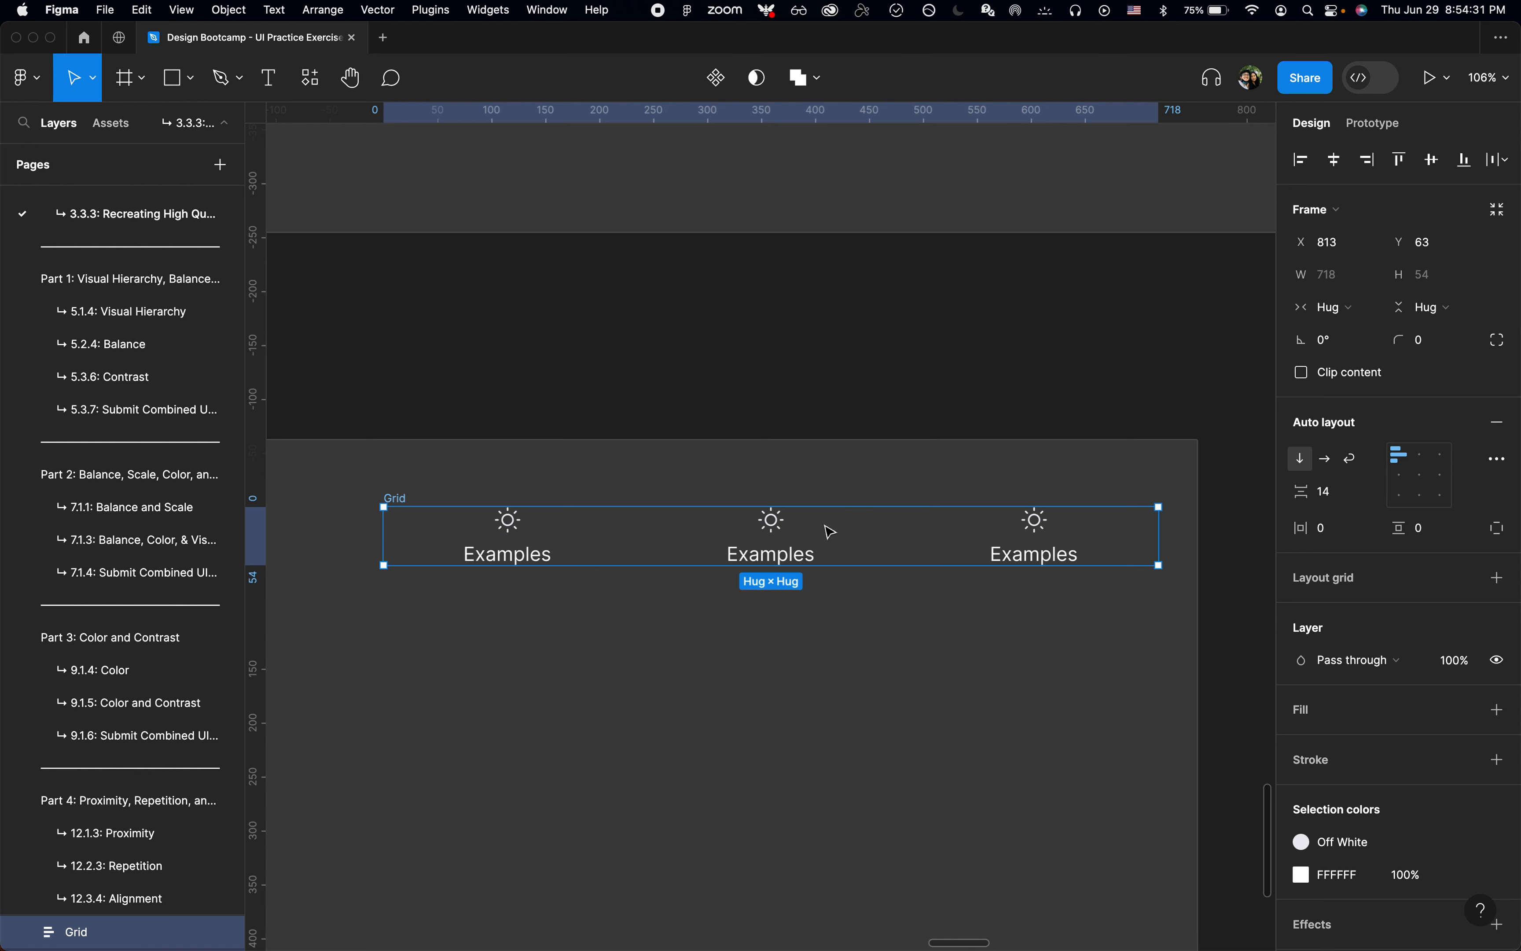
Step: Cut "Capabilities" from the Right text and paste it over the label of the second Icon Header
scroll(784, 559, down, 3)
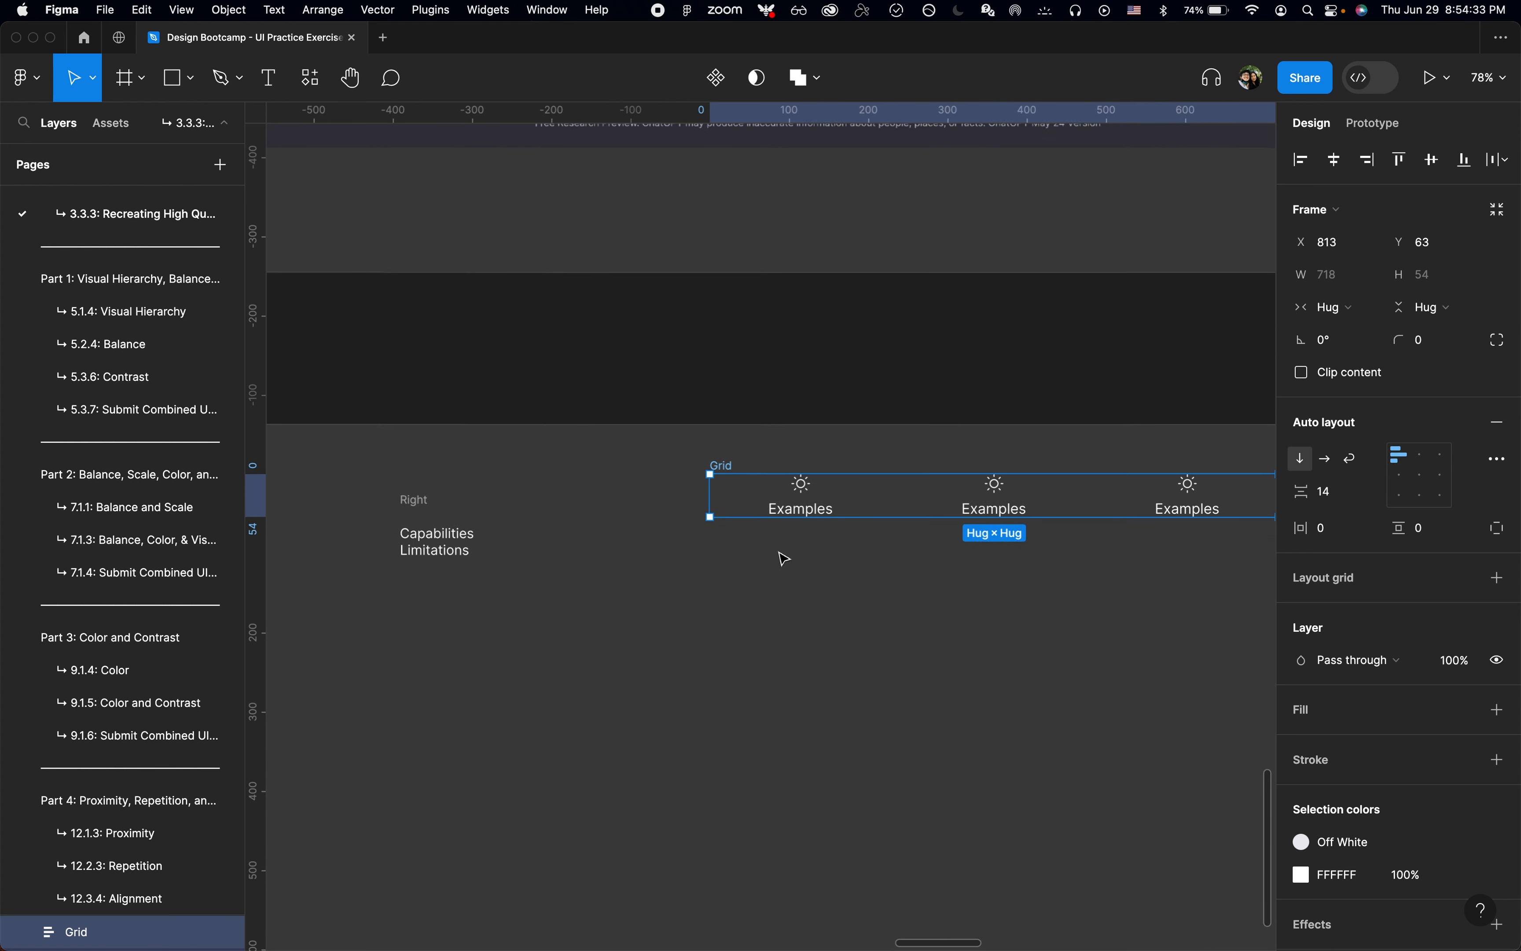
double_click(468, 546)
key(Left)
key(Up)
key(shift+cmd+Right)
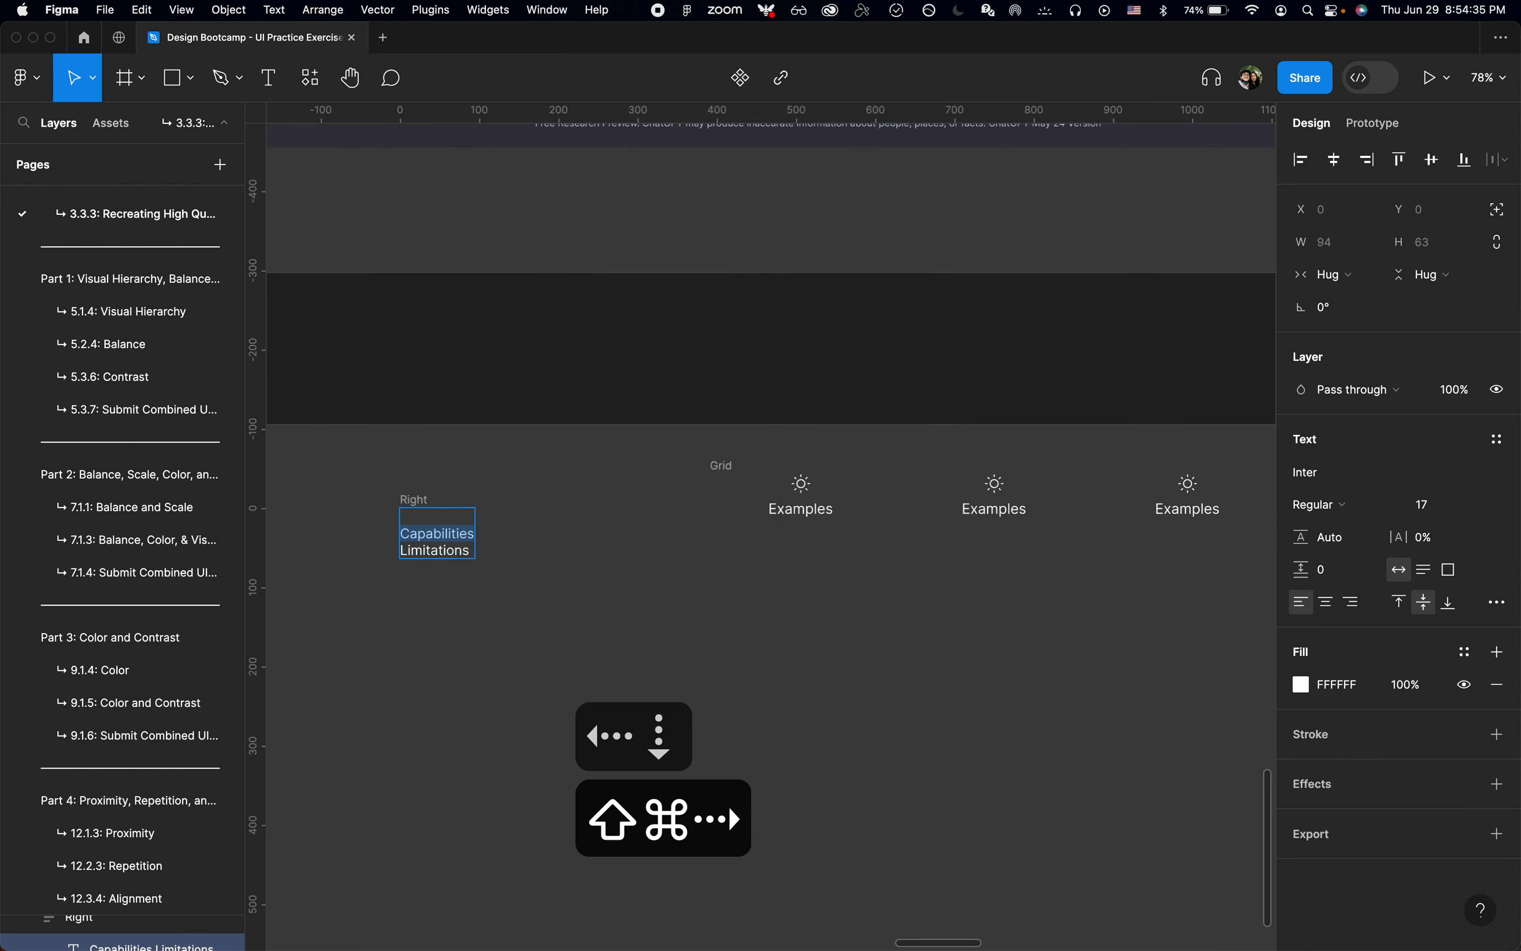
key(cmd+x)
click(1011, 508)
key(super+a)
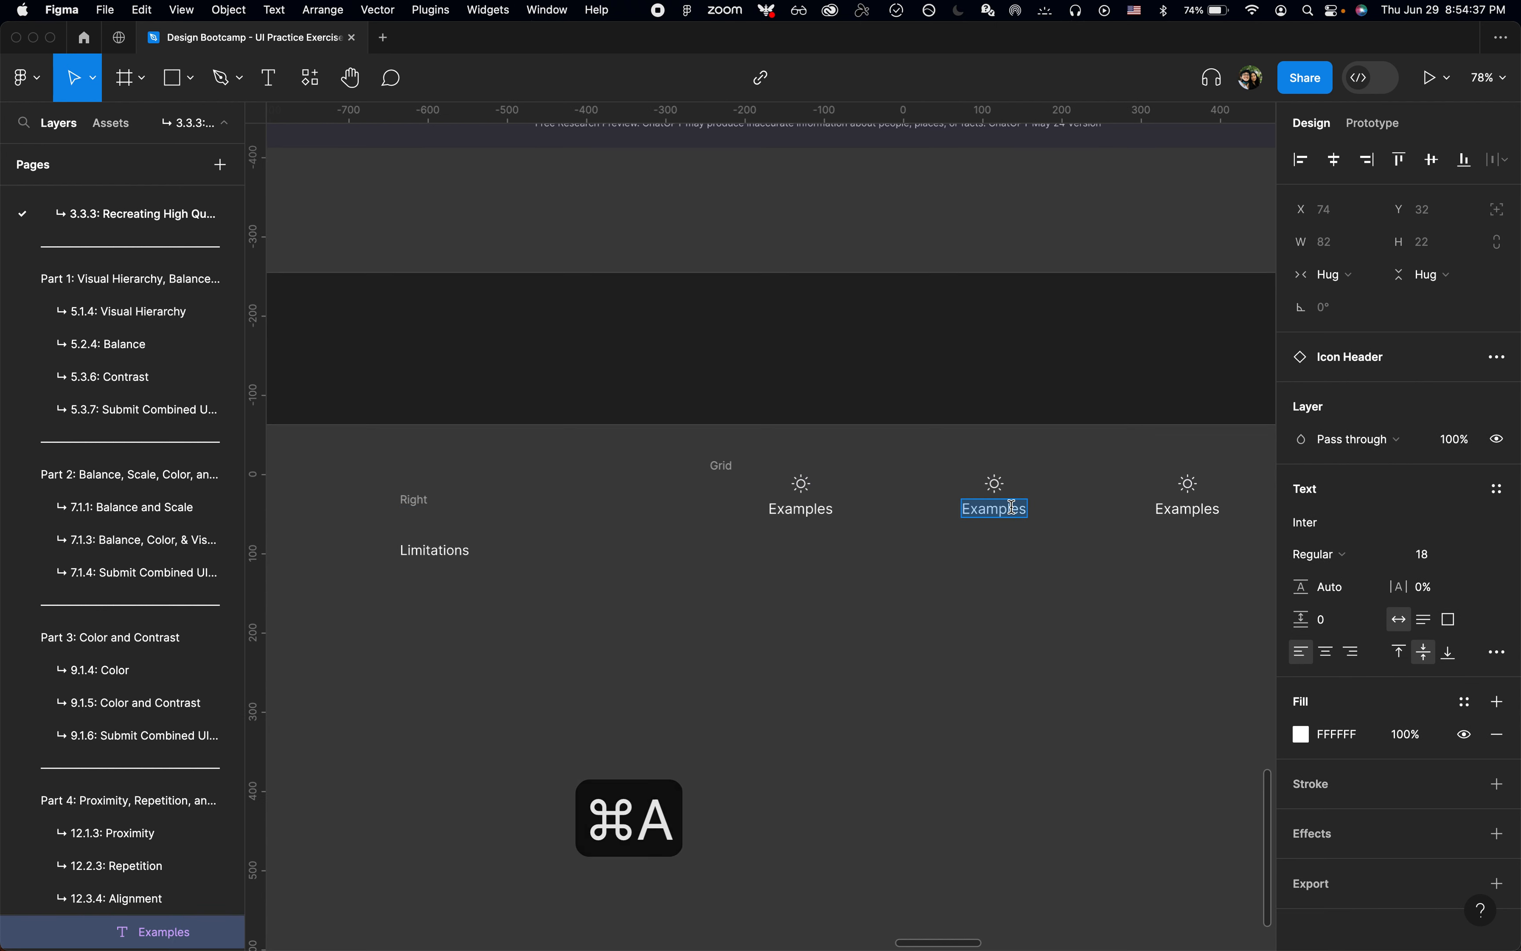
Step: Cut "Limitations" from the Right text and paste it over the label of the third Icon Header
double_click(418, 548)
key(super+x)
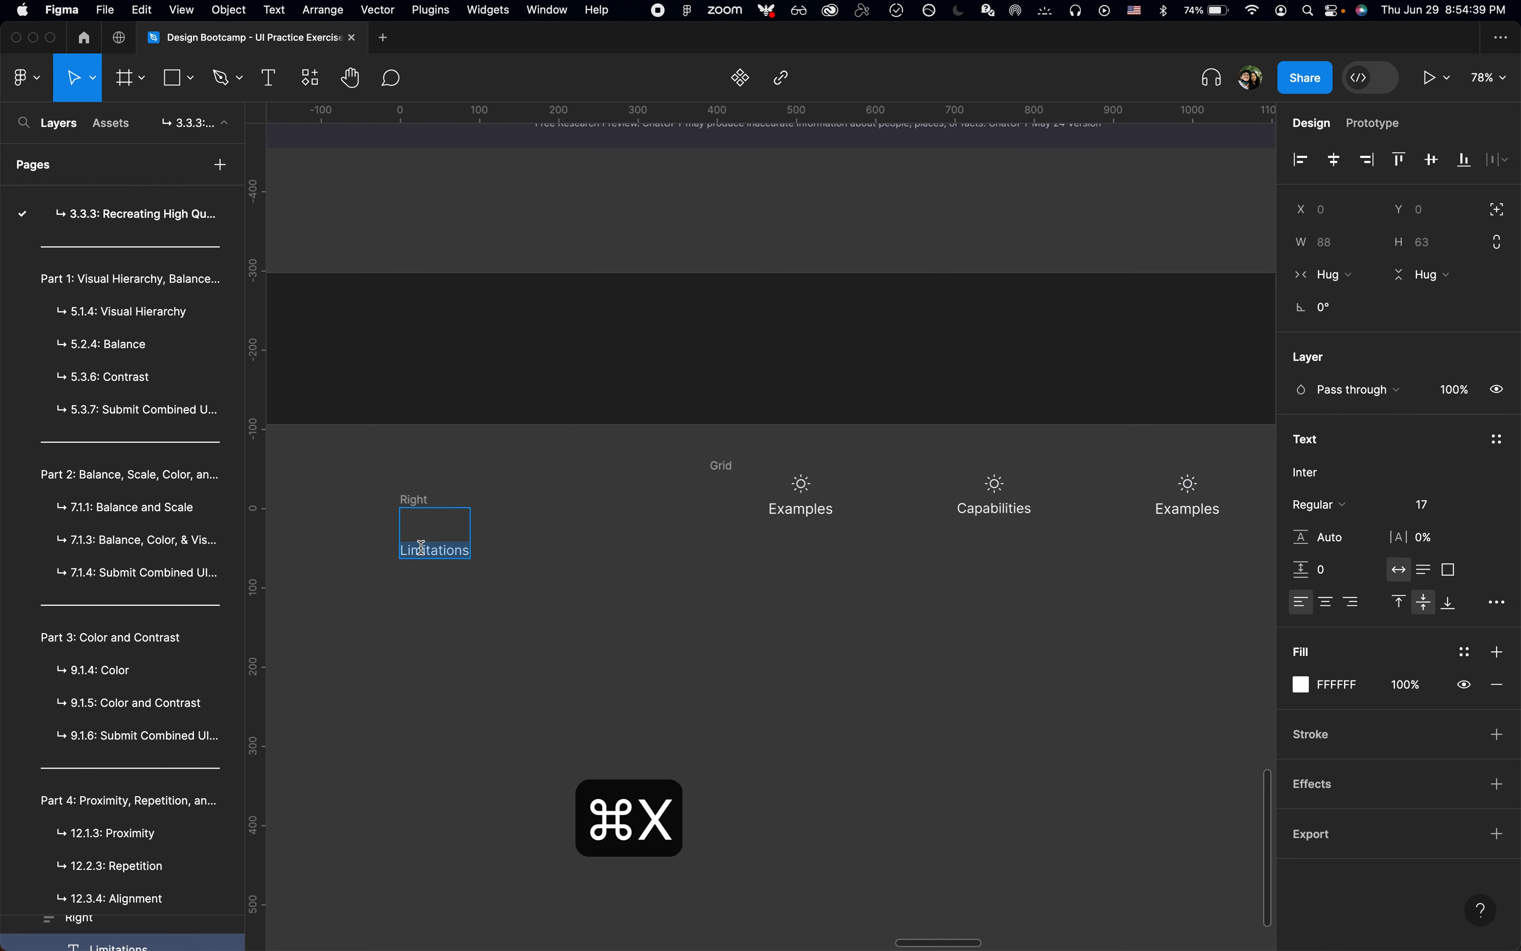
double_click(1156, 503)
key(super+v)
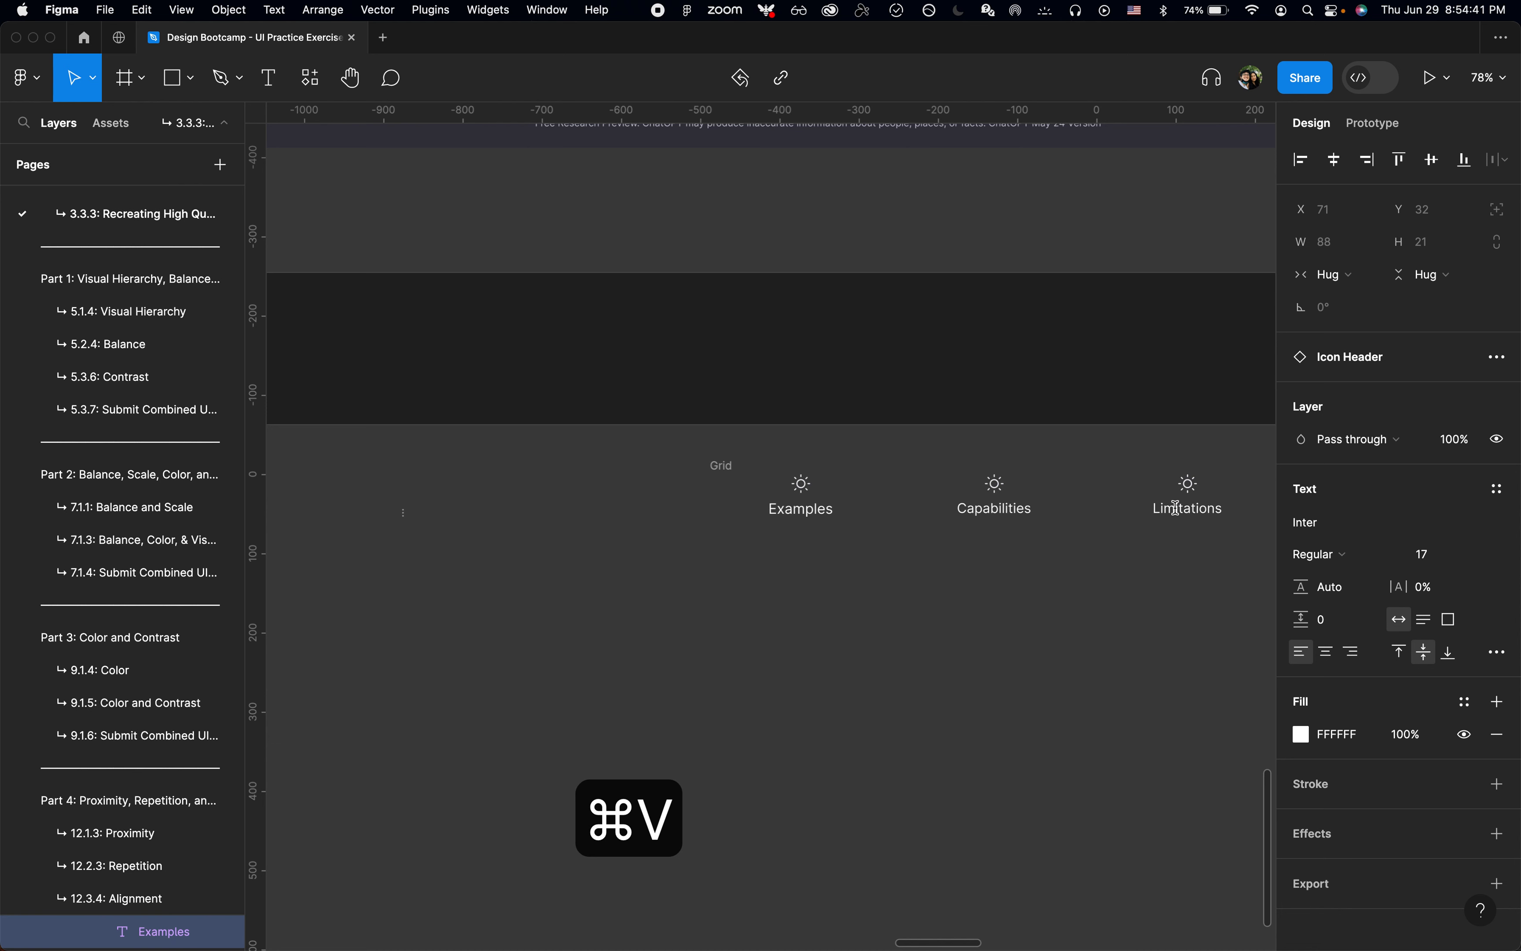
Step: Collapse the pages list and change the Capabilities header's icon variant to Bolt
click(999, 485)
scroll(994, 497, up, 5)
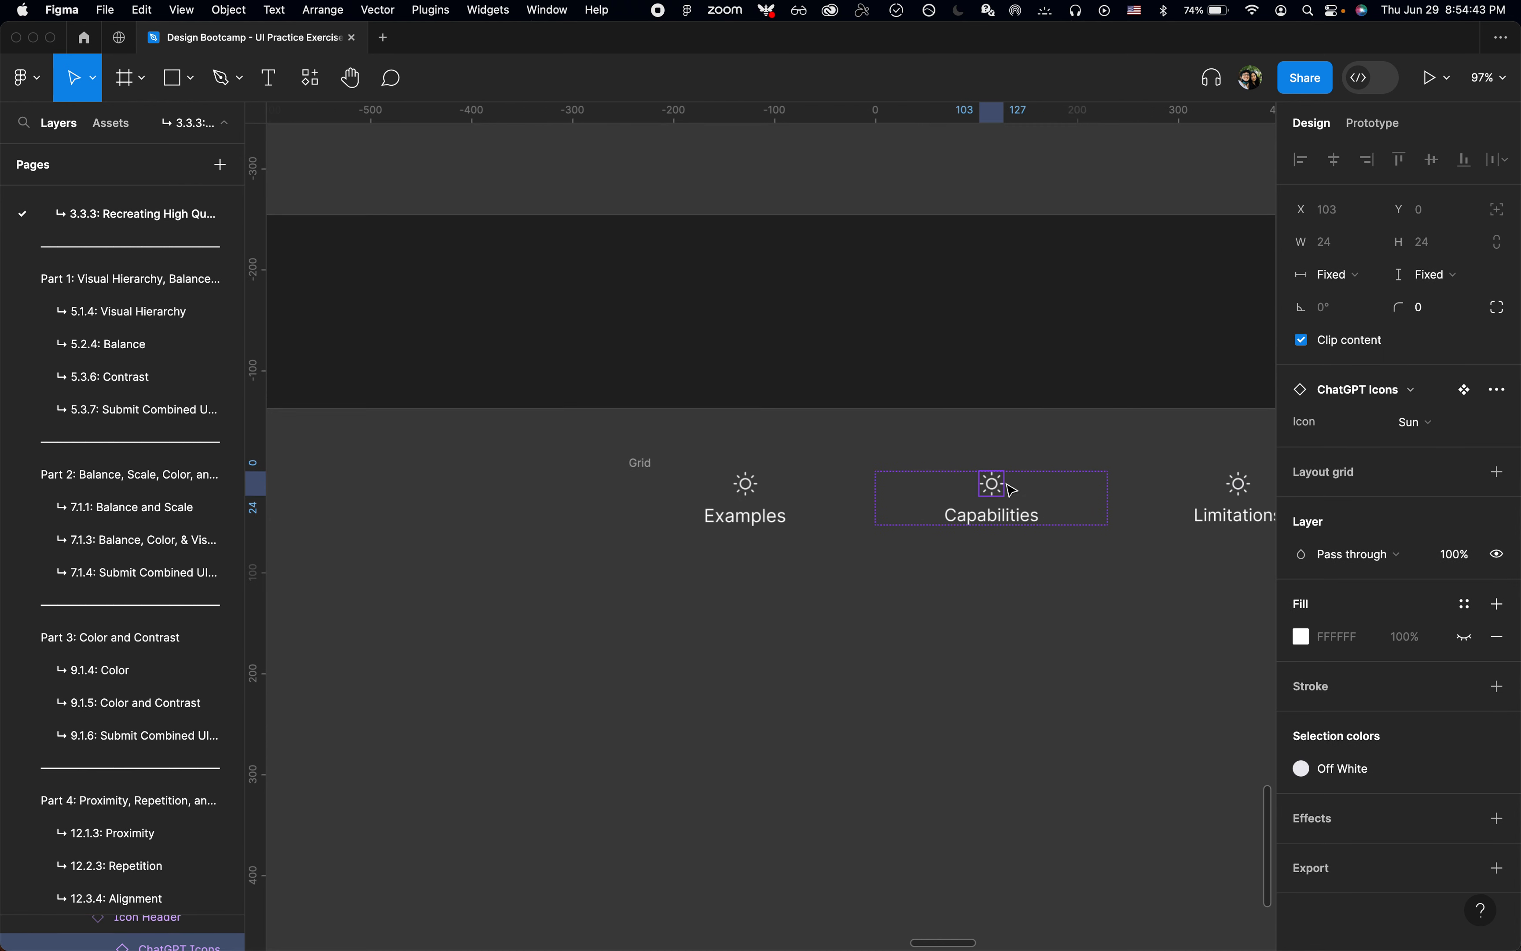
key(alt)
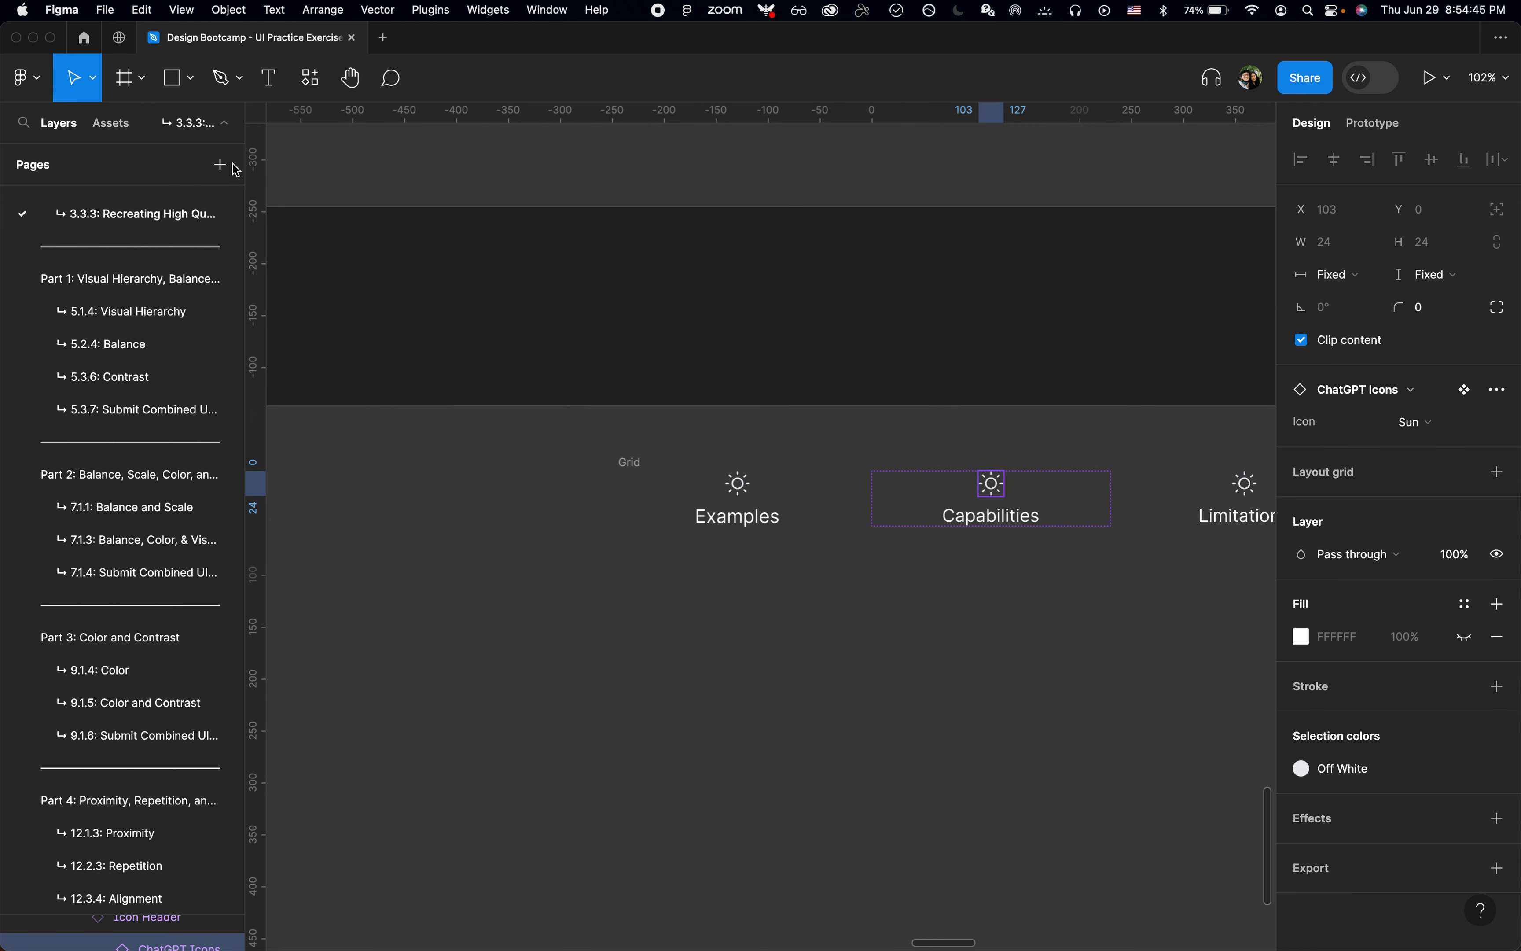
click(226, 126)
scroll(1039, 511, up, 10)
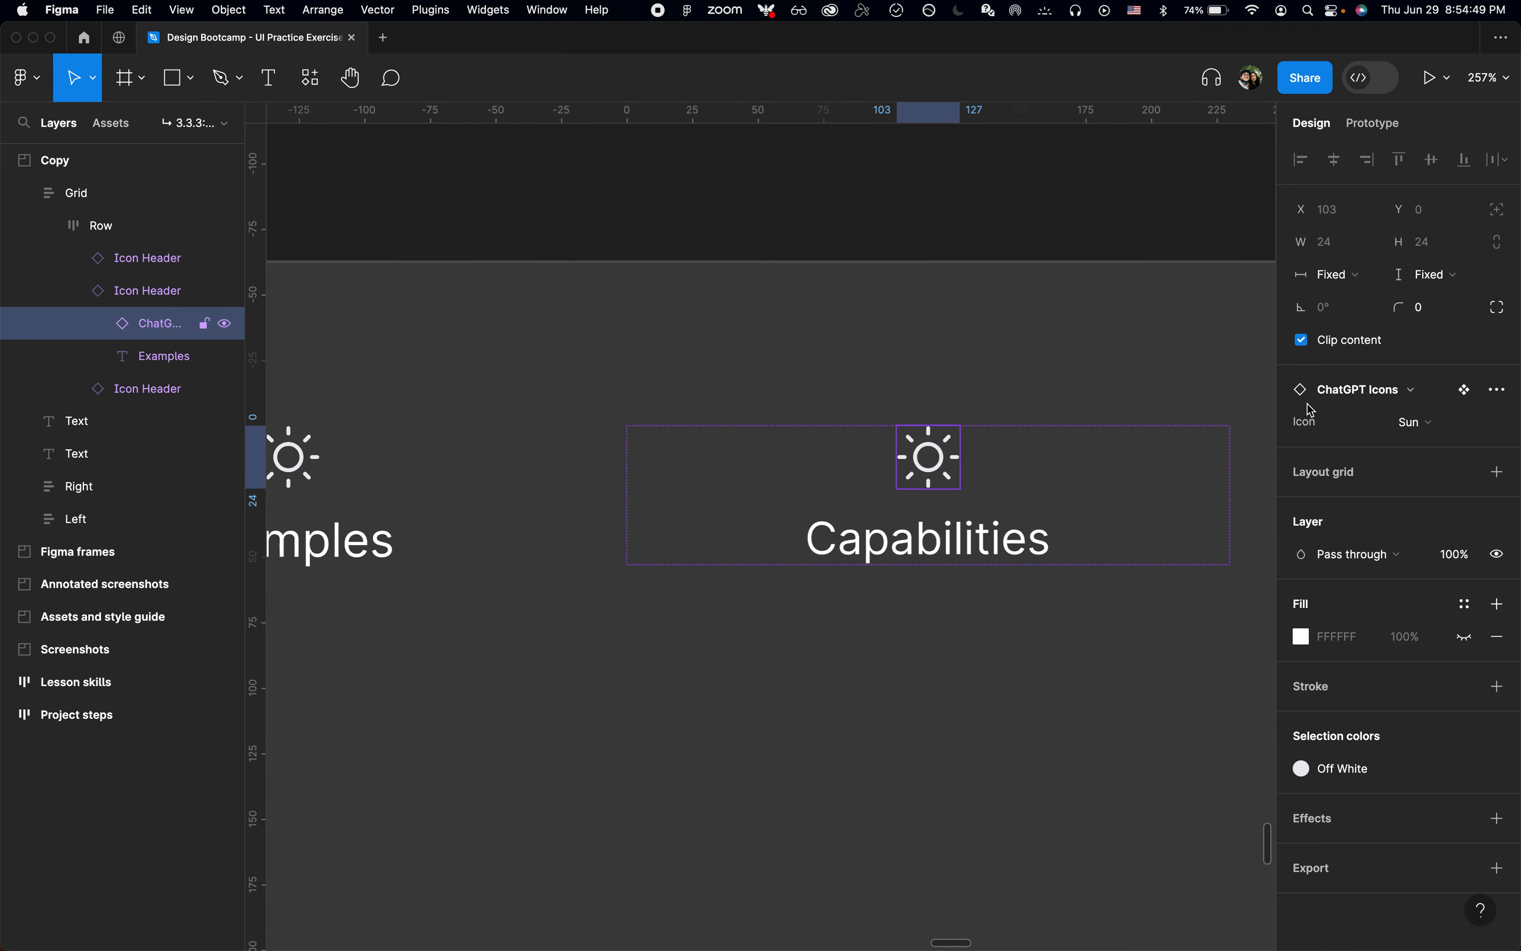
click(1415, 427)
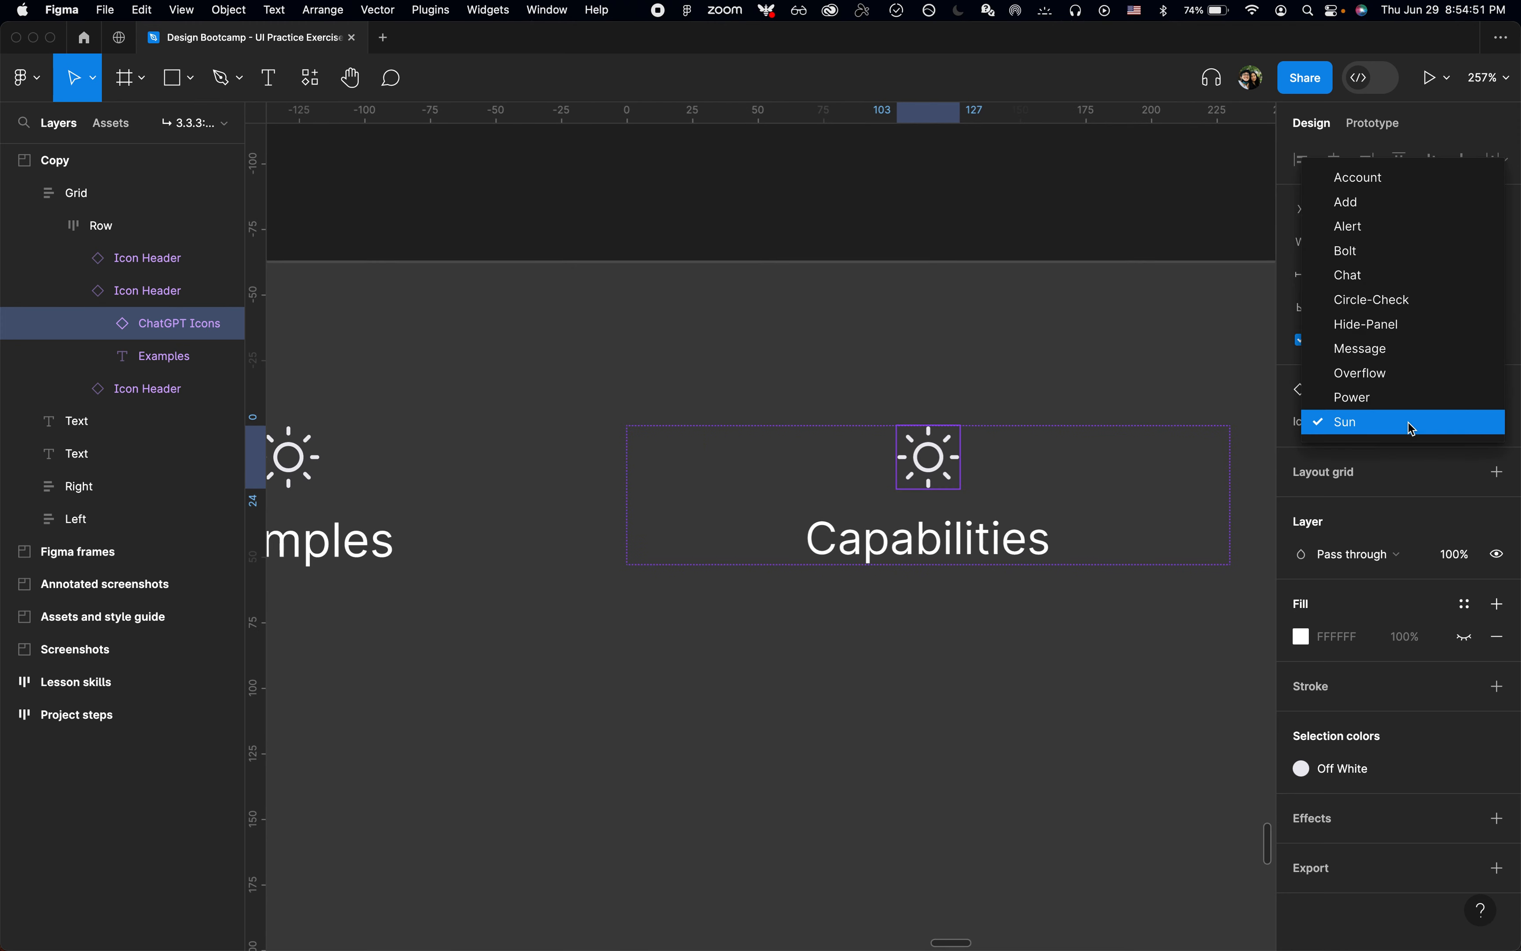
click(1388, 262)
Step: Examine the icons above the three column headings in the original ChatGPT landing page screenshot
scroll(941, 384, down, 5)
scroll(940, 387, down, 5)
scroll(943, 387, up, 2)
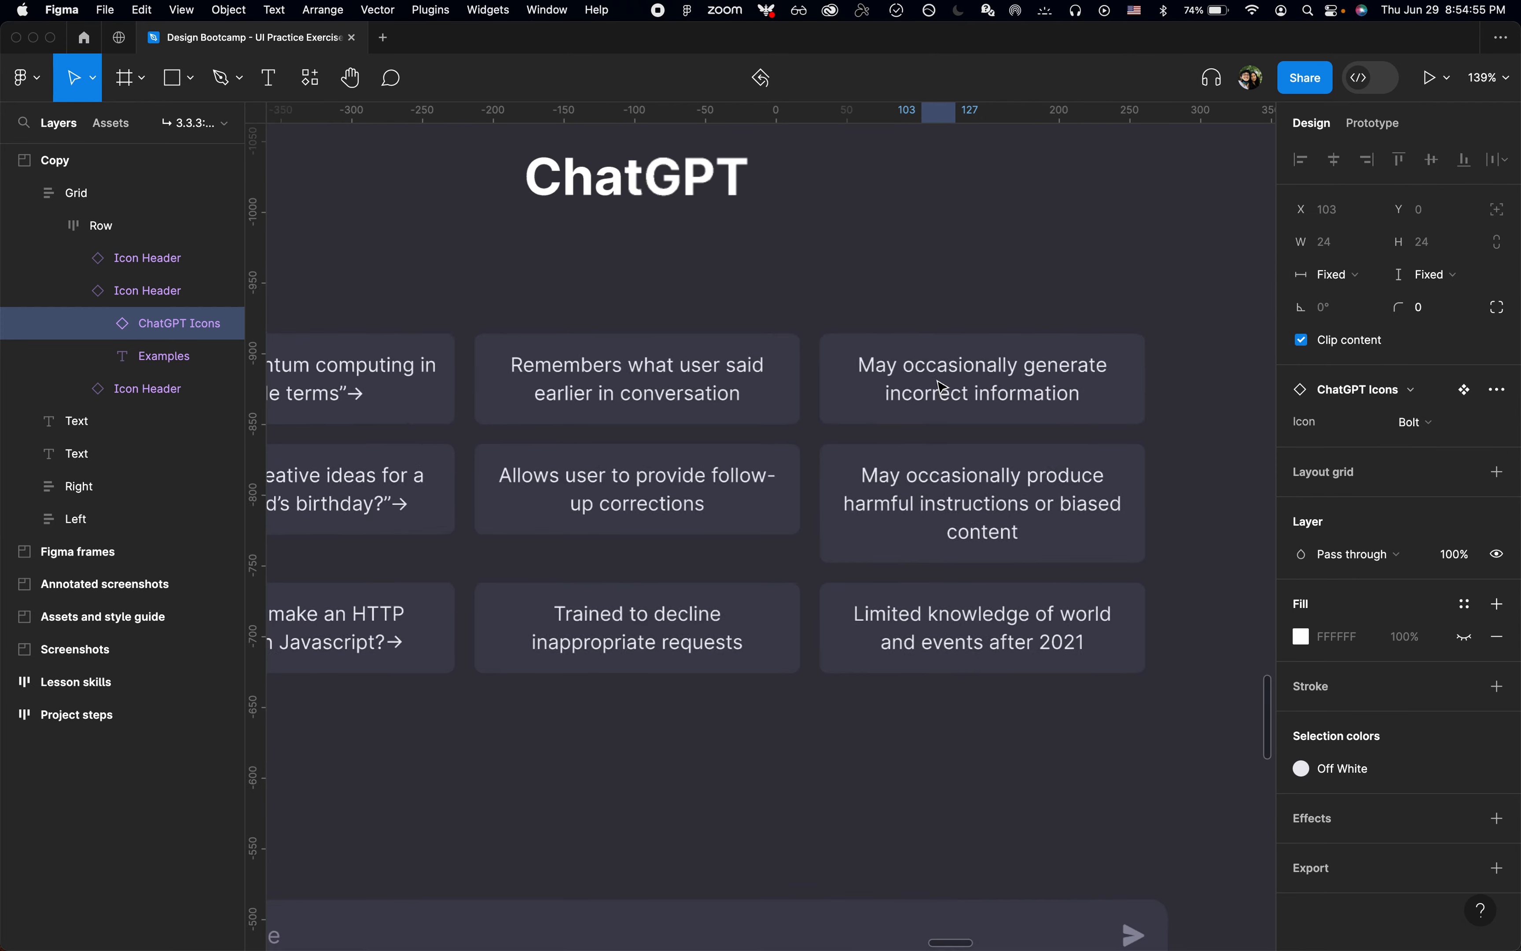
scroll(943, 387, up, 15)
key(super+period)
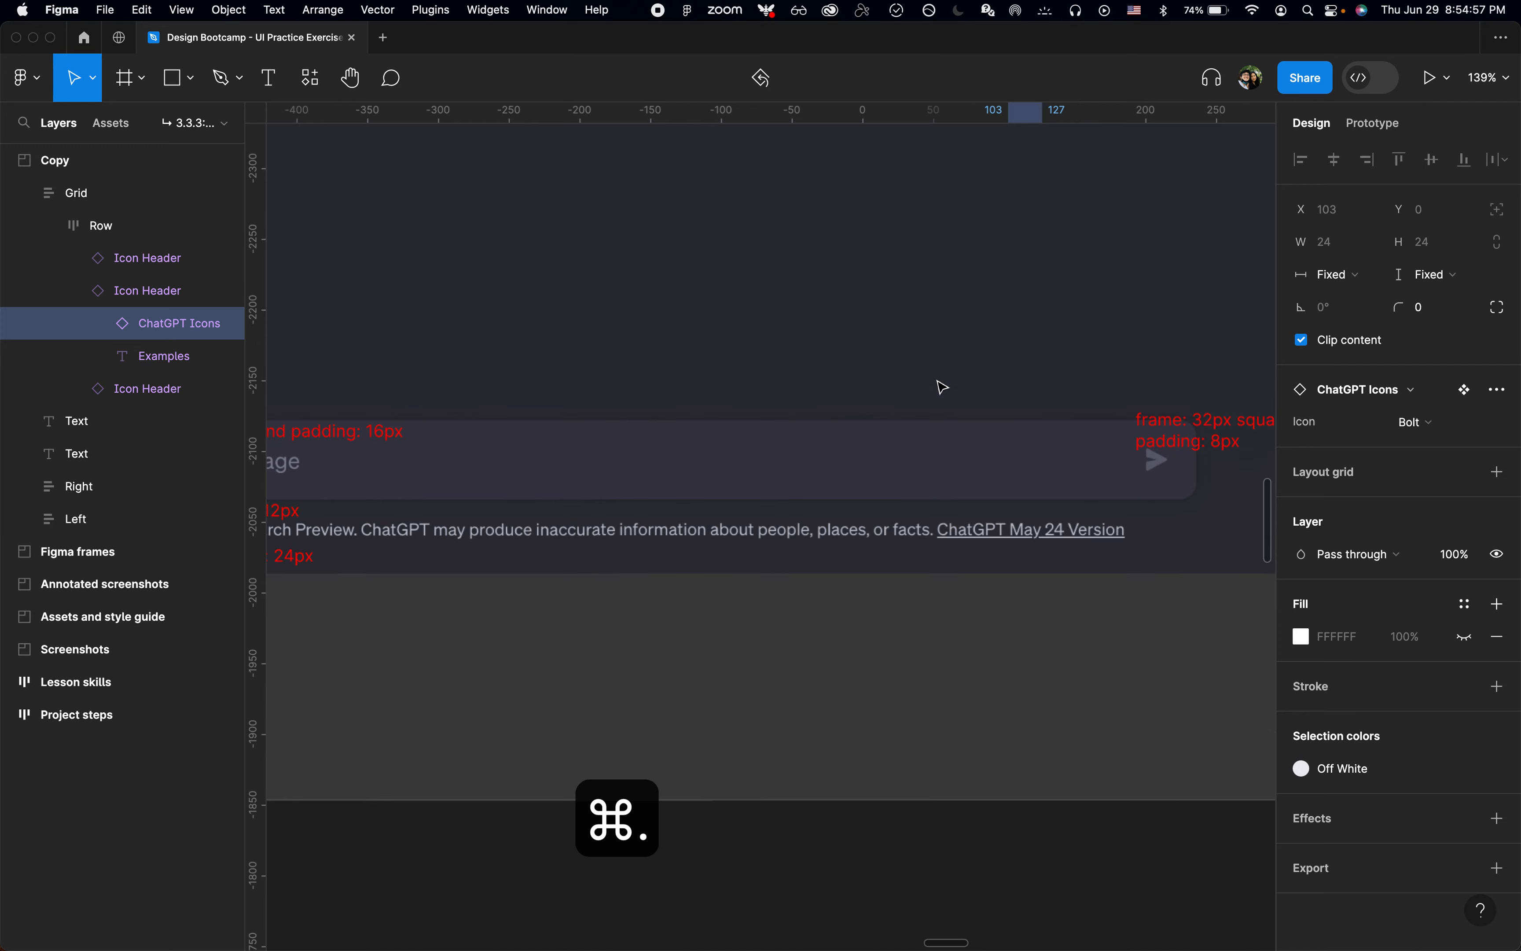
key(shift+2)
key(shift+1)
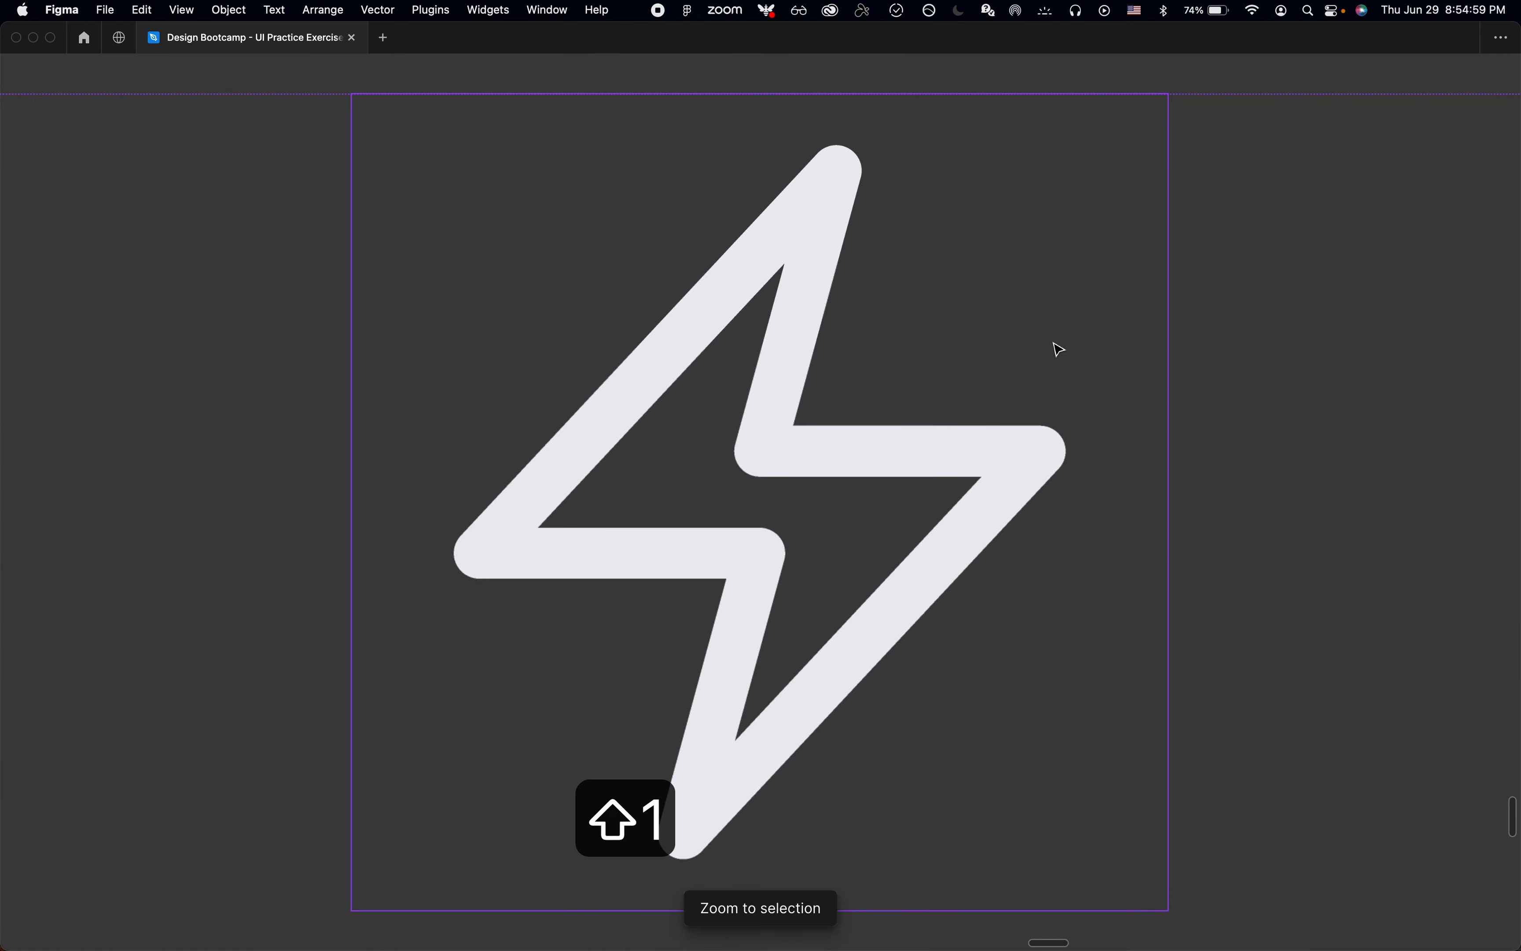
click(1012, 291)
key(shift+2)
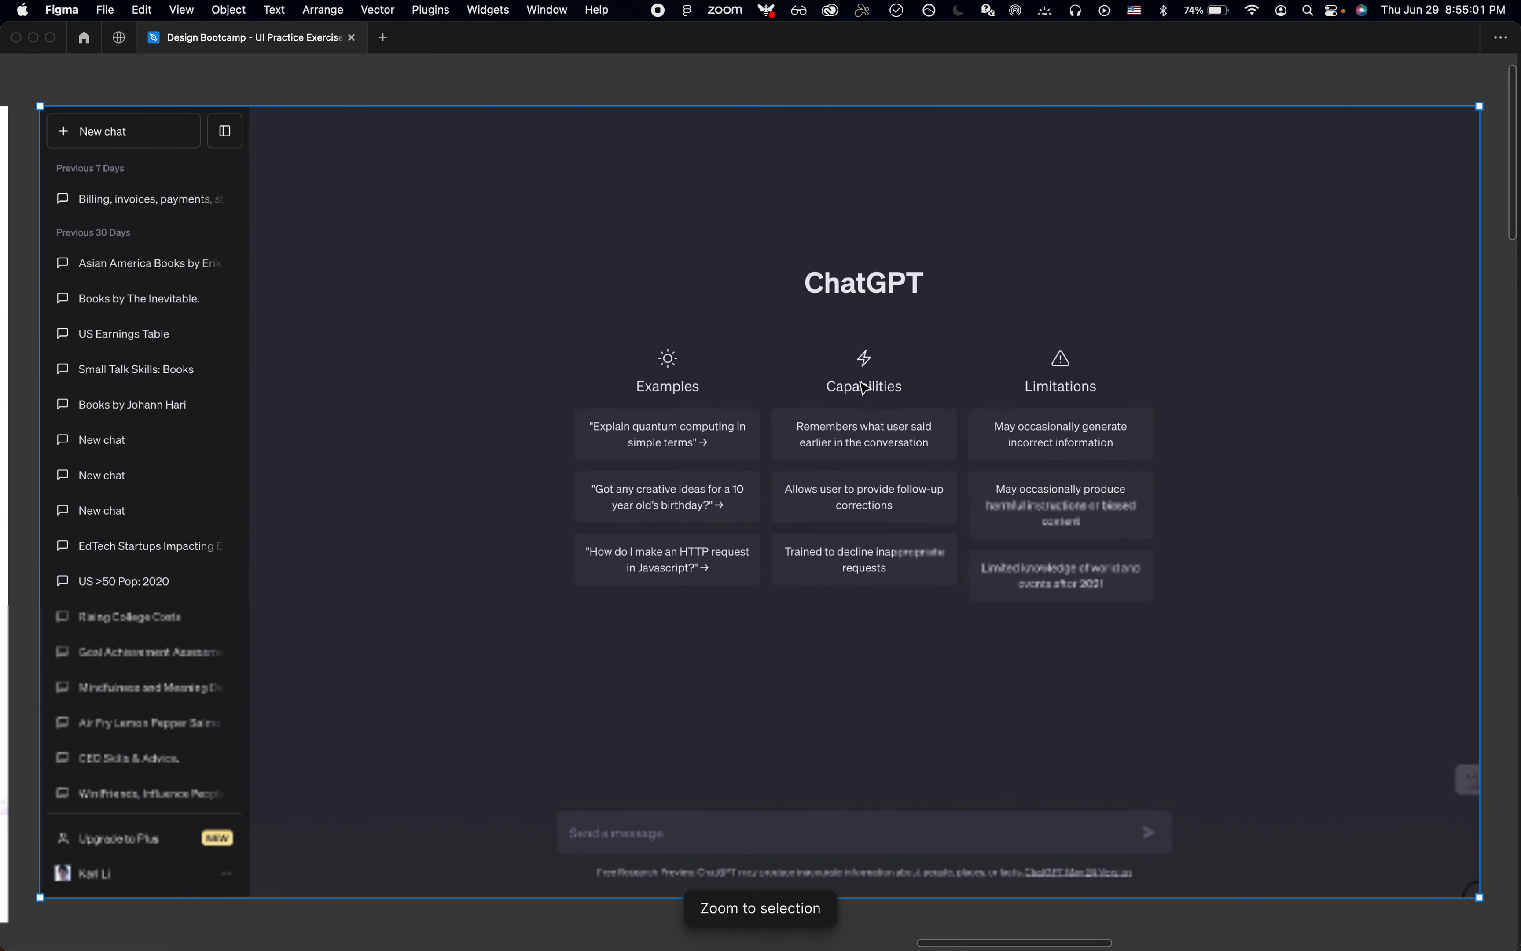
key(shift+1)
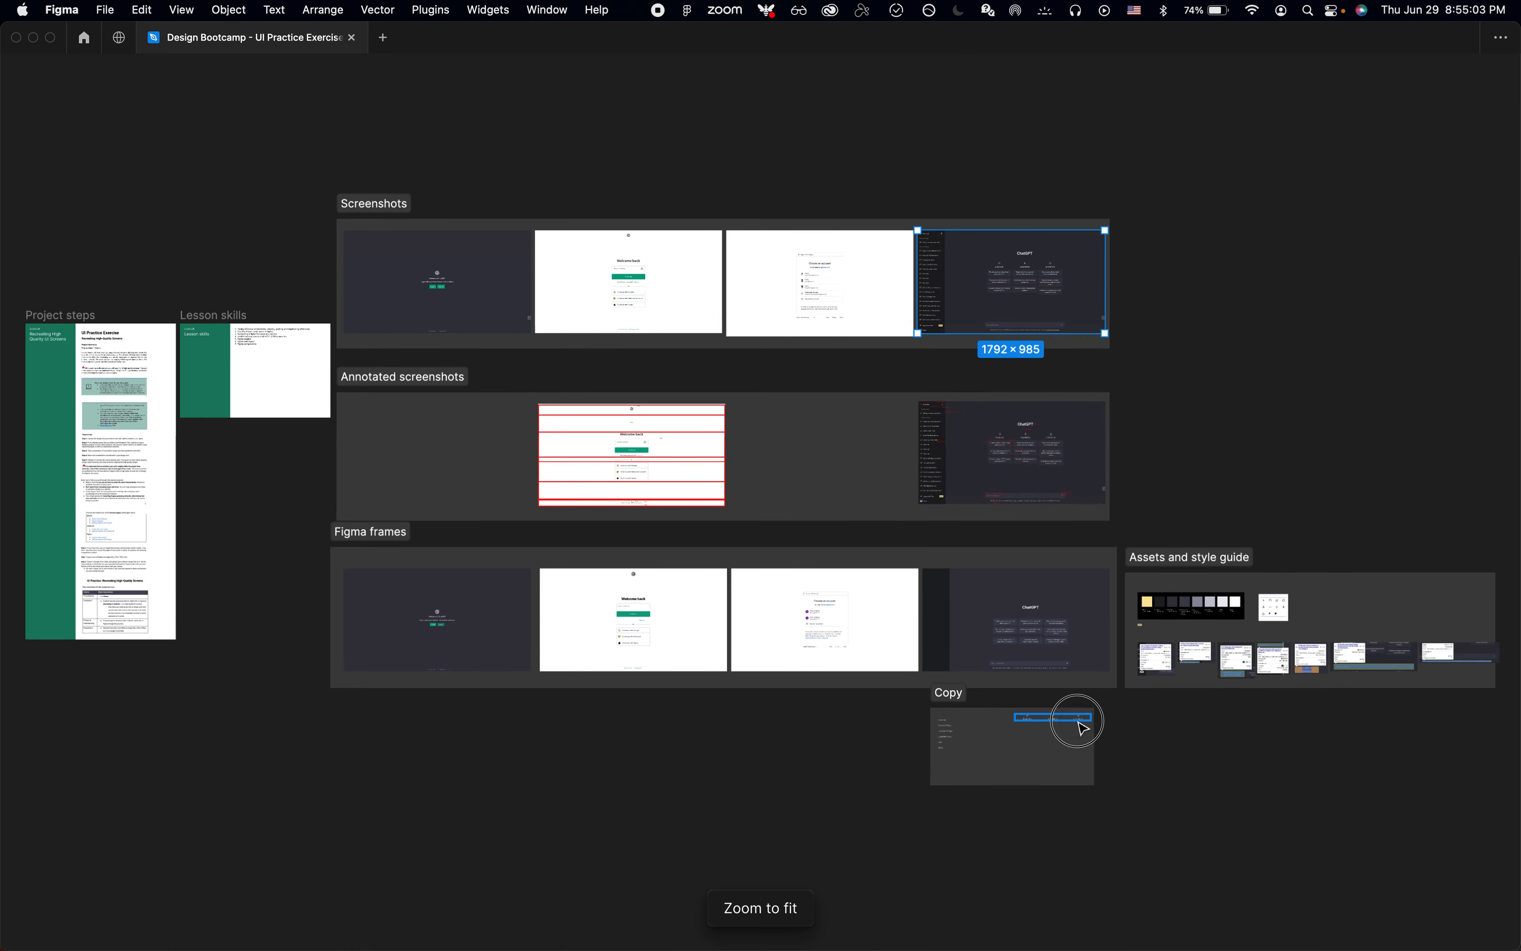
Step: Change the icon variant of the Limitations header to Alert
click(1078, 723)
key(shift+2)
click(1249, 526)
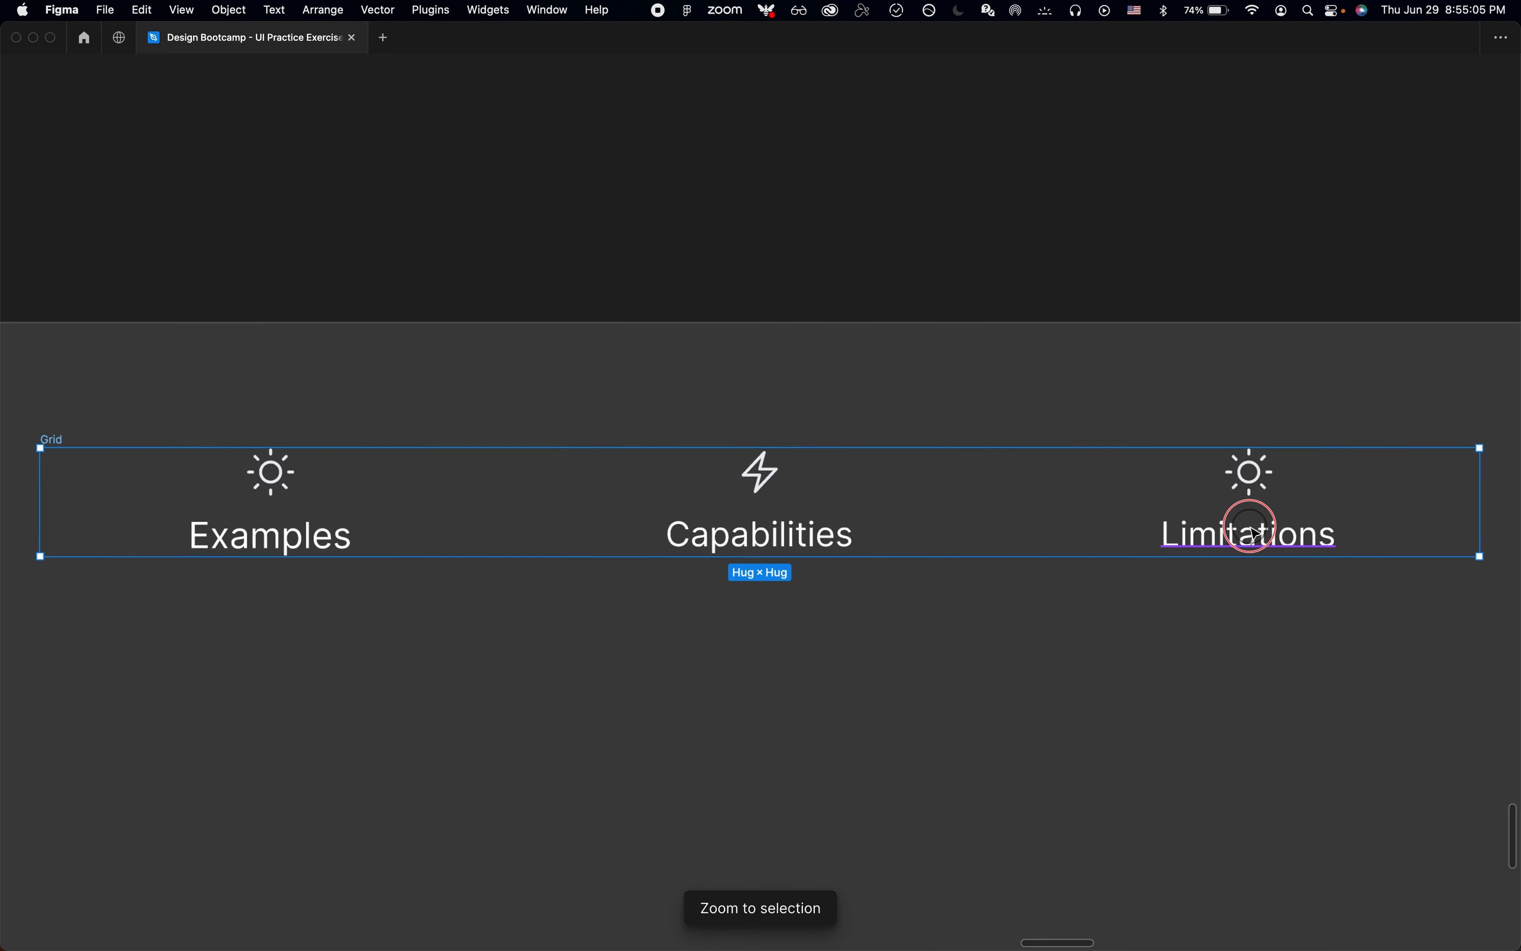
click(1253, 496)
key(super+backslash)
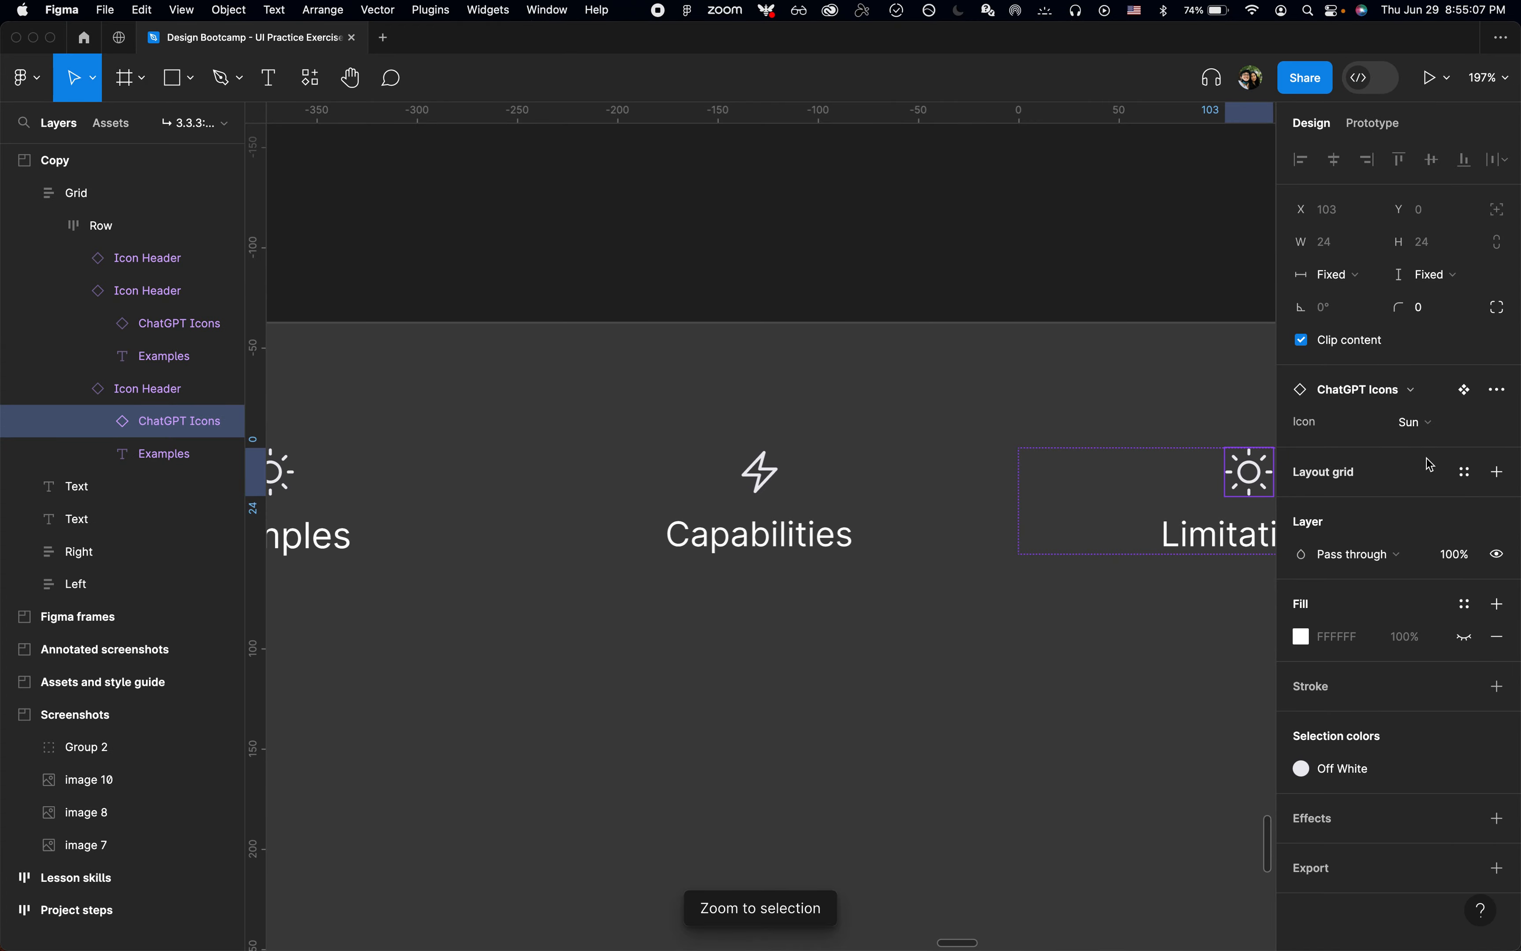
click(1432, 430)
click(1389, 233)
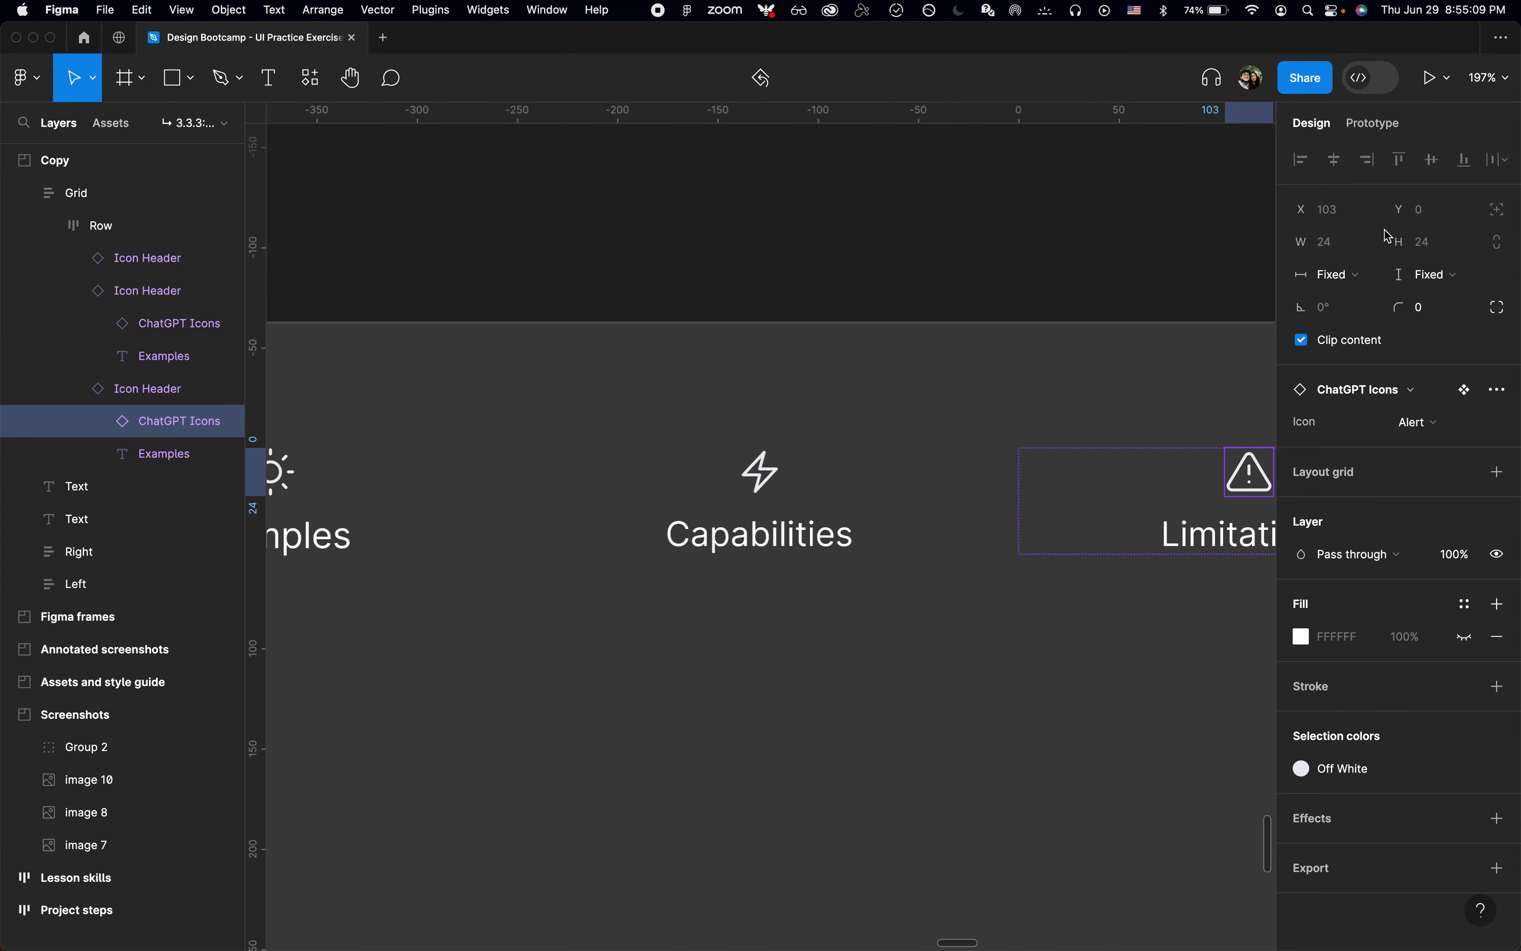
click(1049, 257)
key(super+backslash)
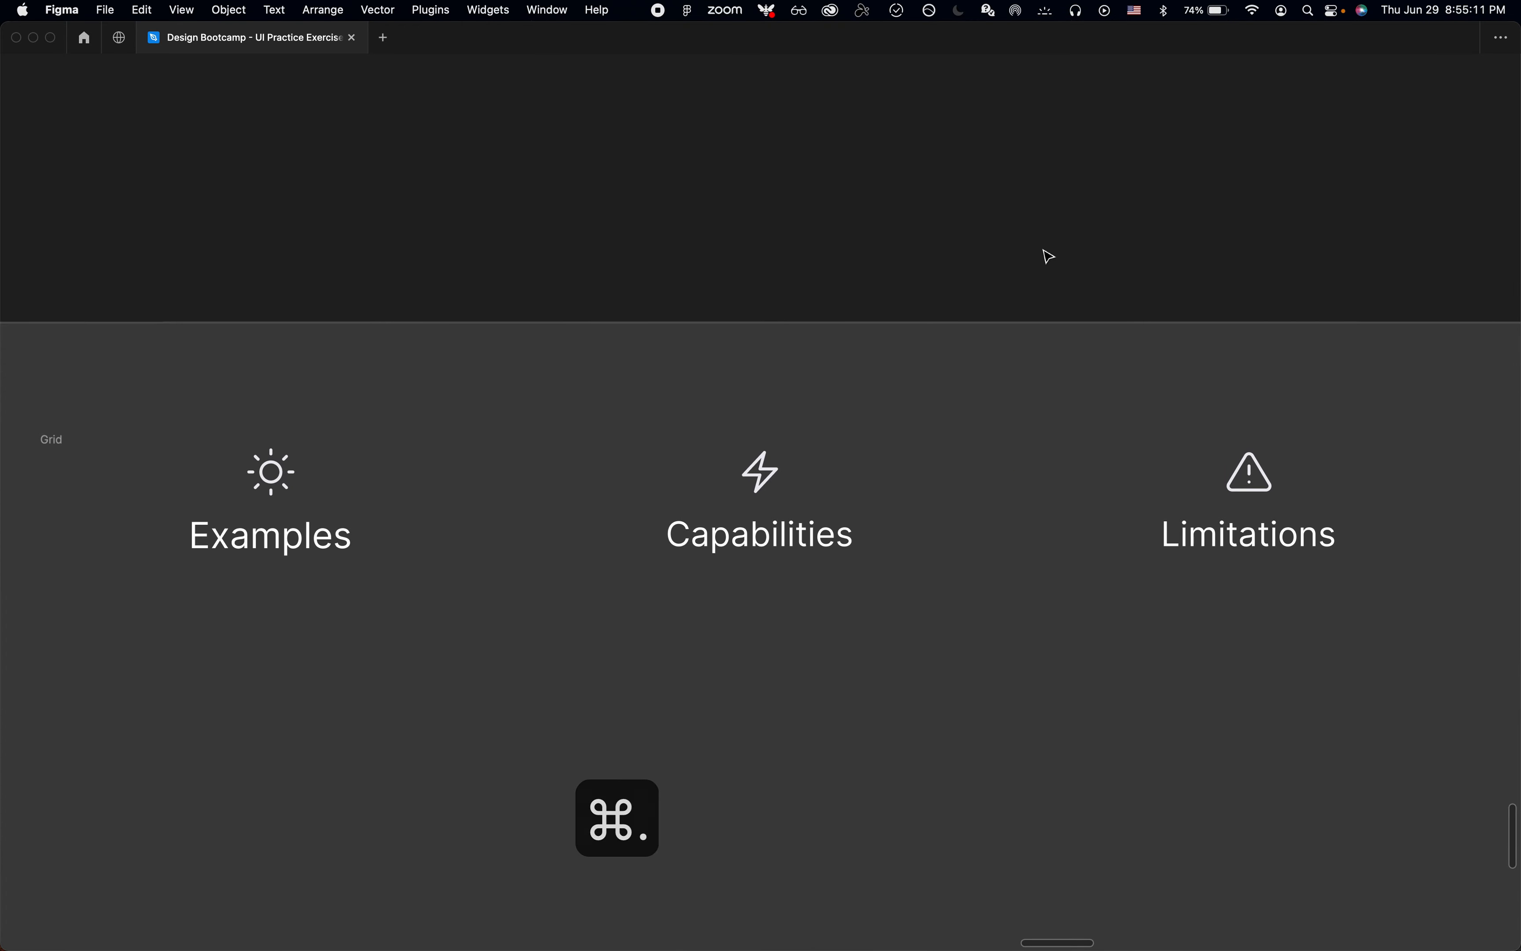
Step: Rename the grid holding the three icon headings as "Icon Headers"
scroll(1045, 255, down, 10)
click(639, 330)
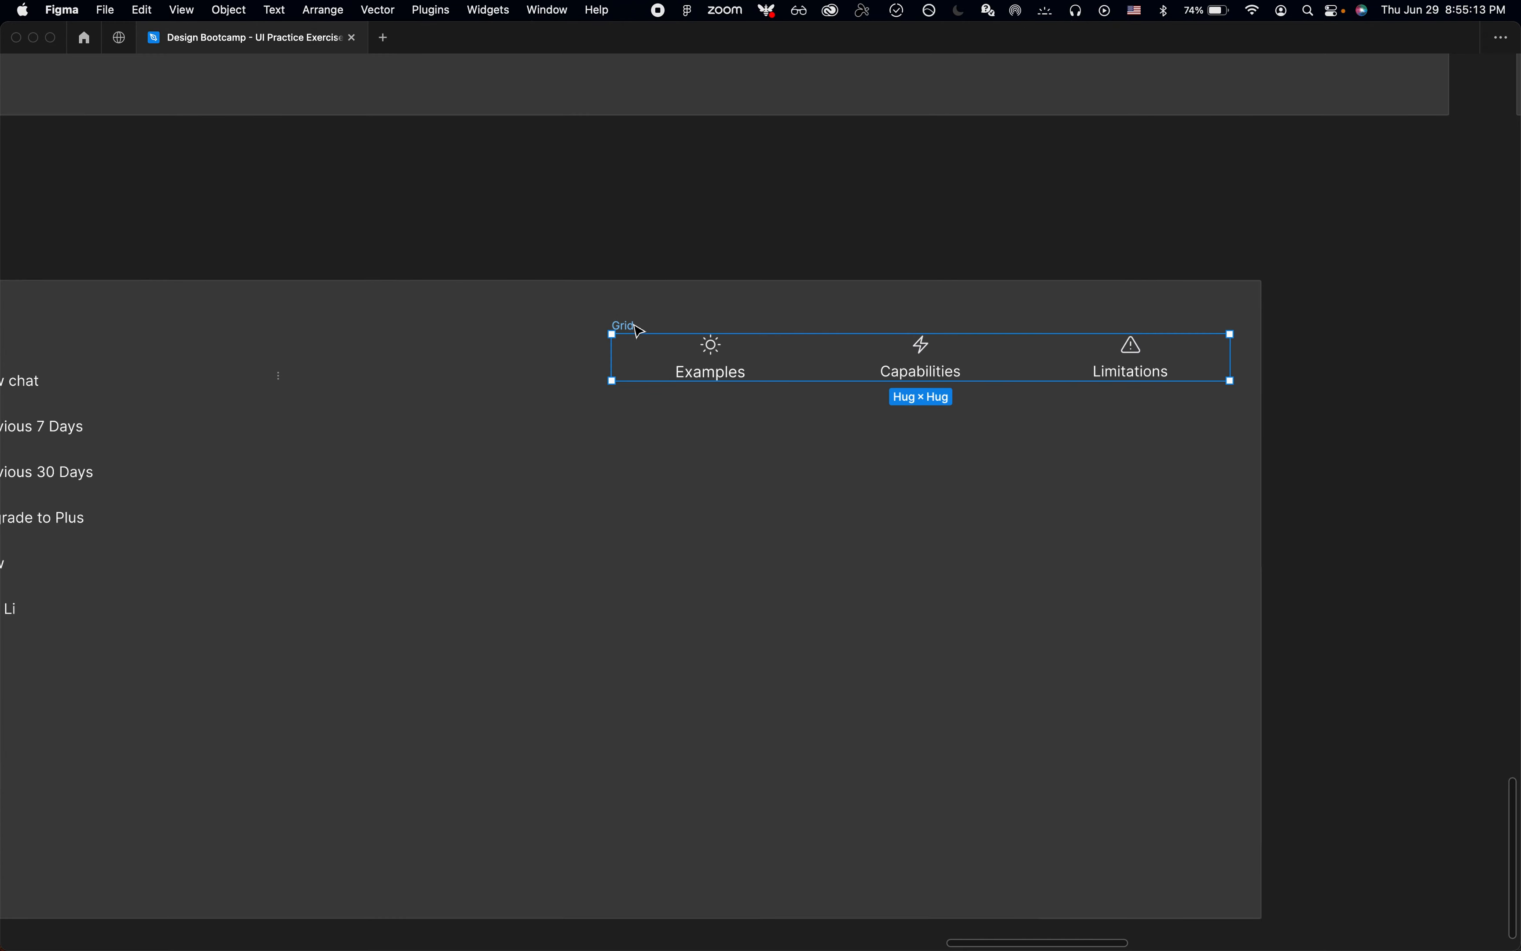
scroll(638, 330, up, 8)
key(super+r)
text(Headers)
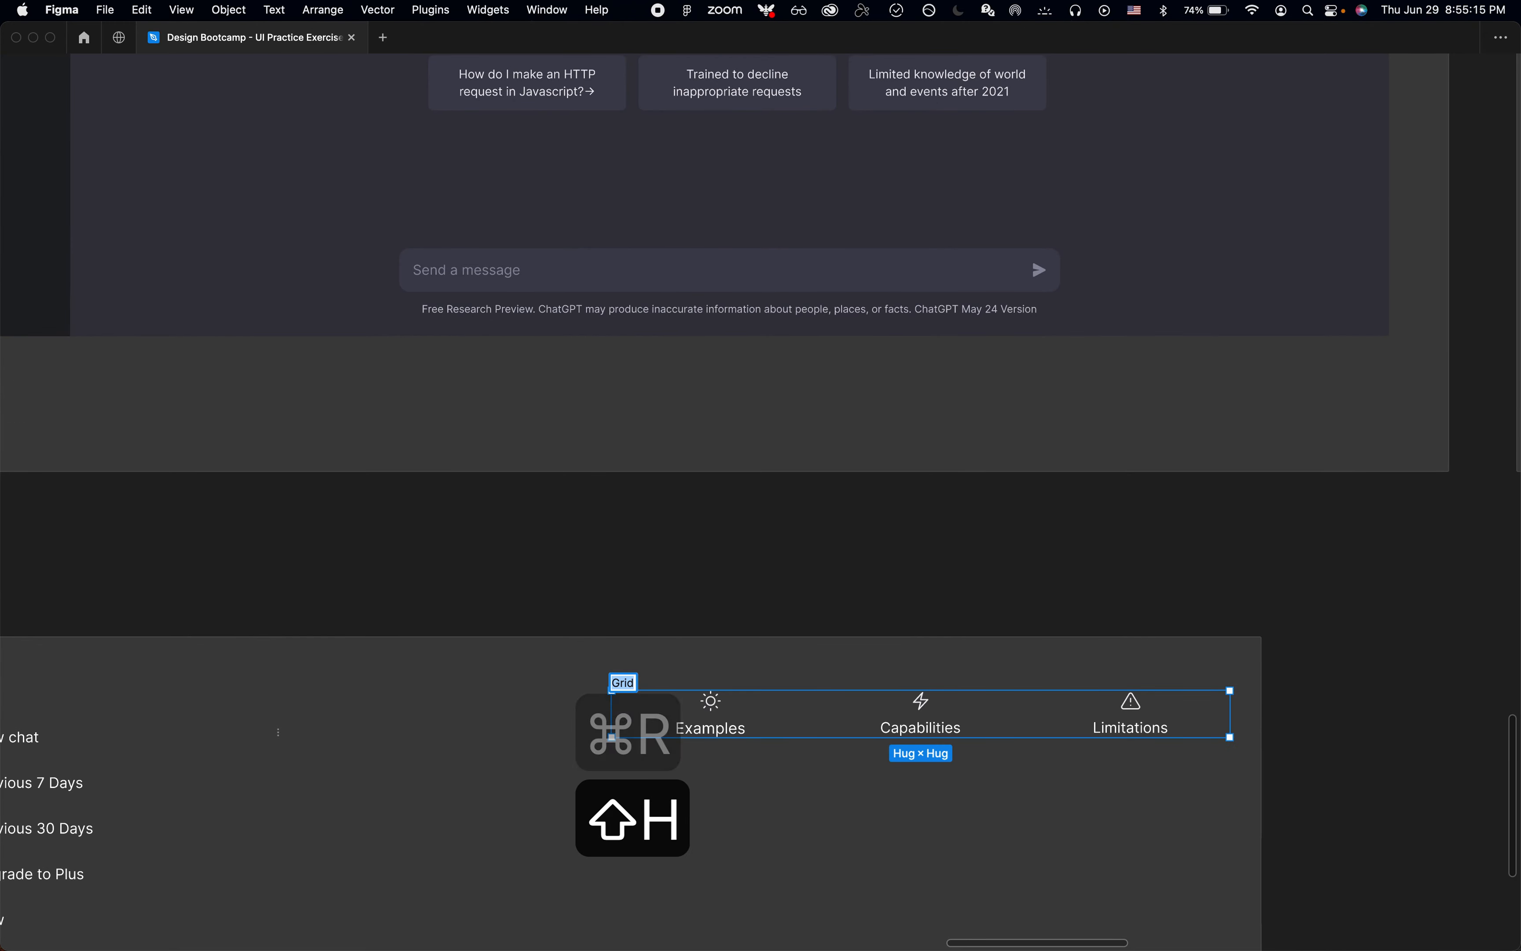
key(super+Left)
text(Icon Headers)
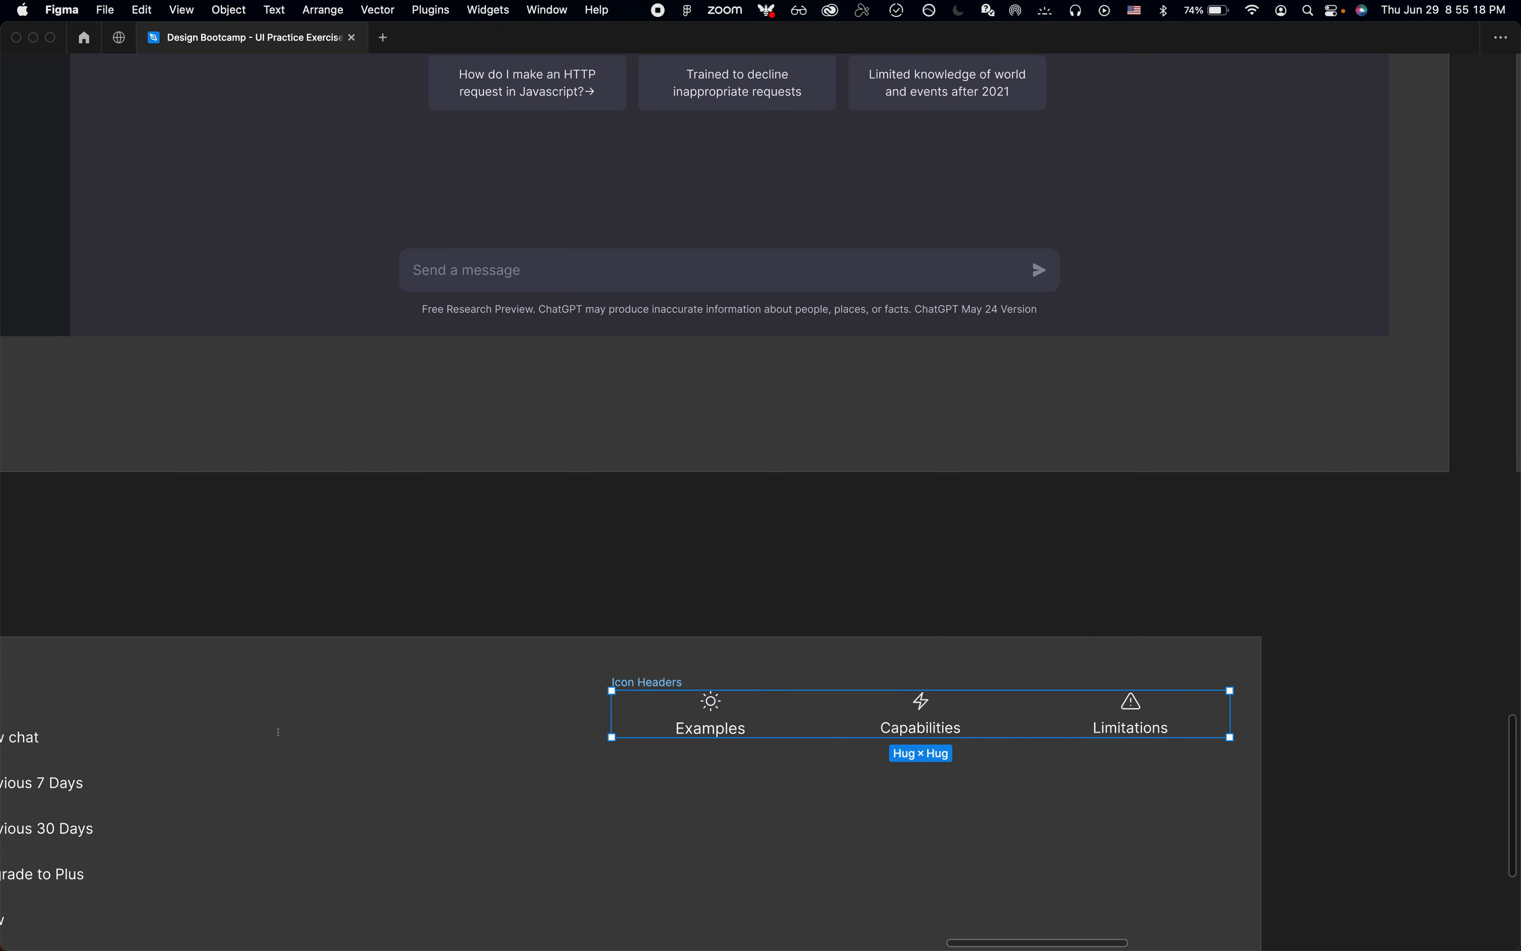
Step: Move the Icon Headers group from the Copy section into Frame 1, between the ChatGPT title and the card grid
key(super+x)
scroll(706, 651, up, 13)
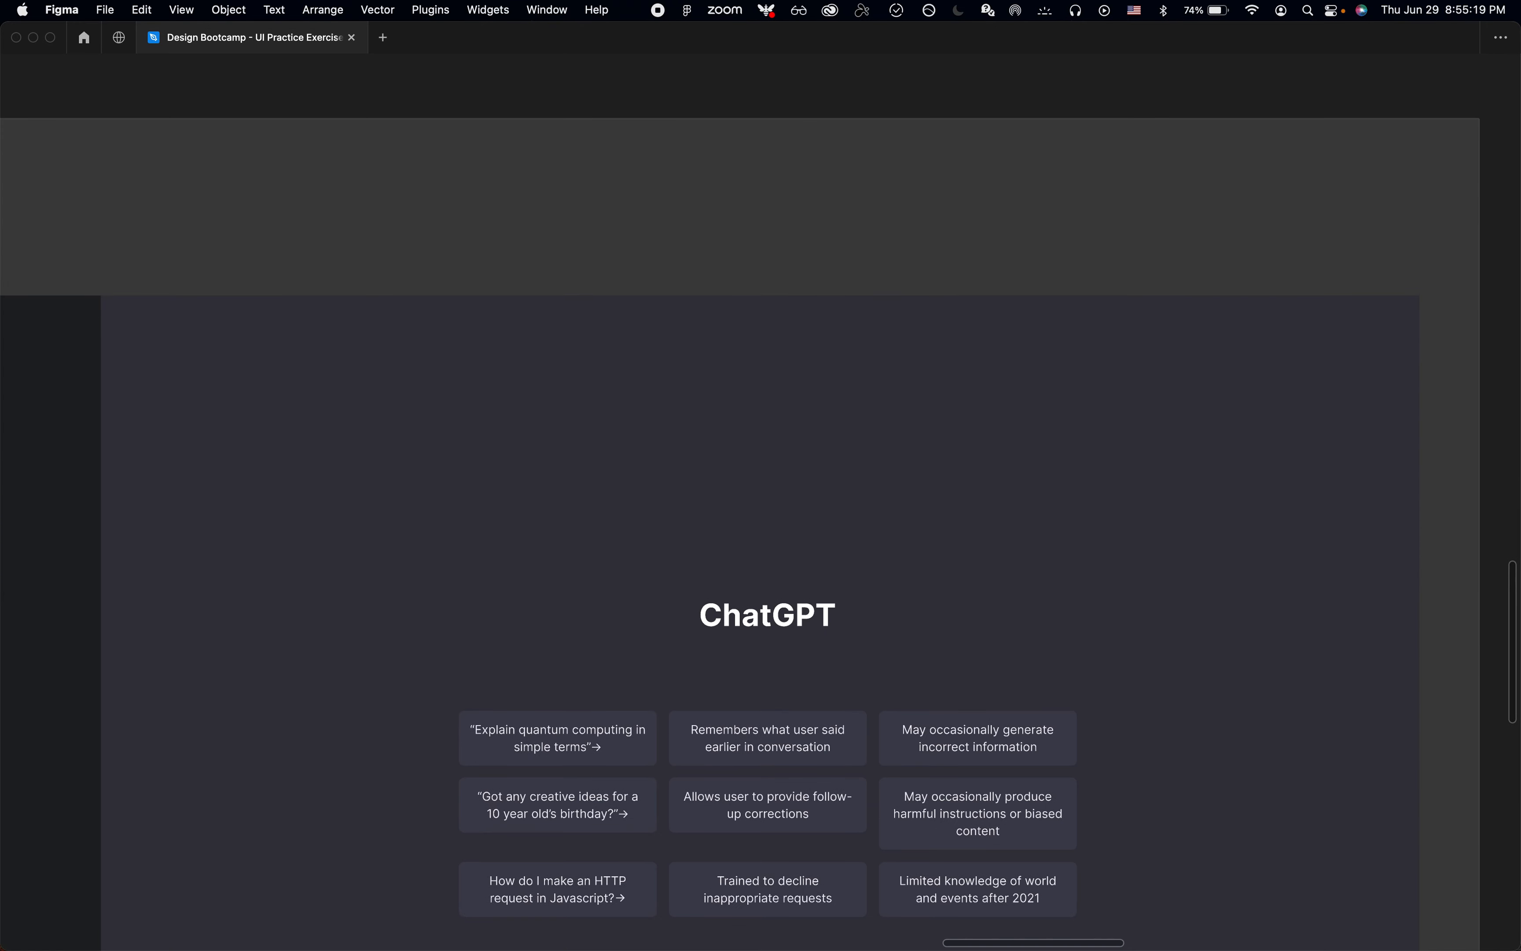
click(705, 651)
key(super+v)
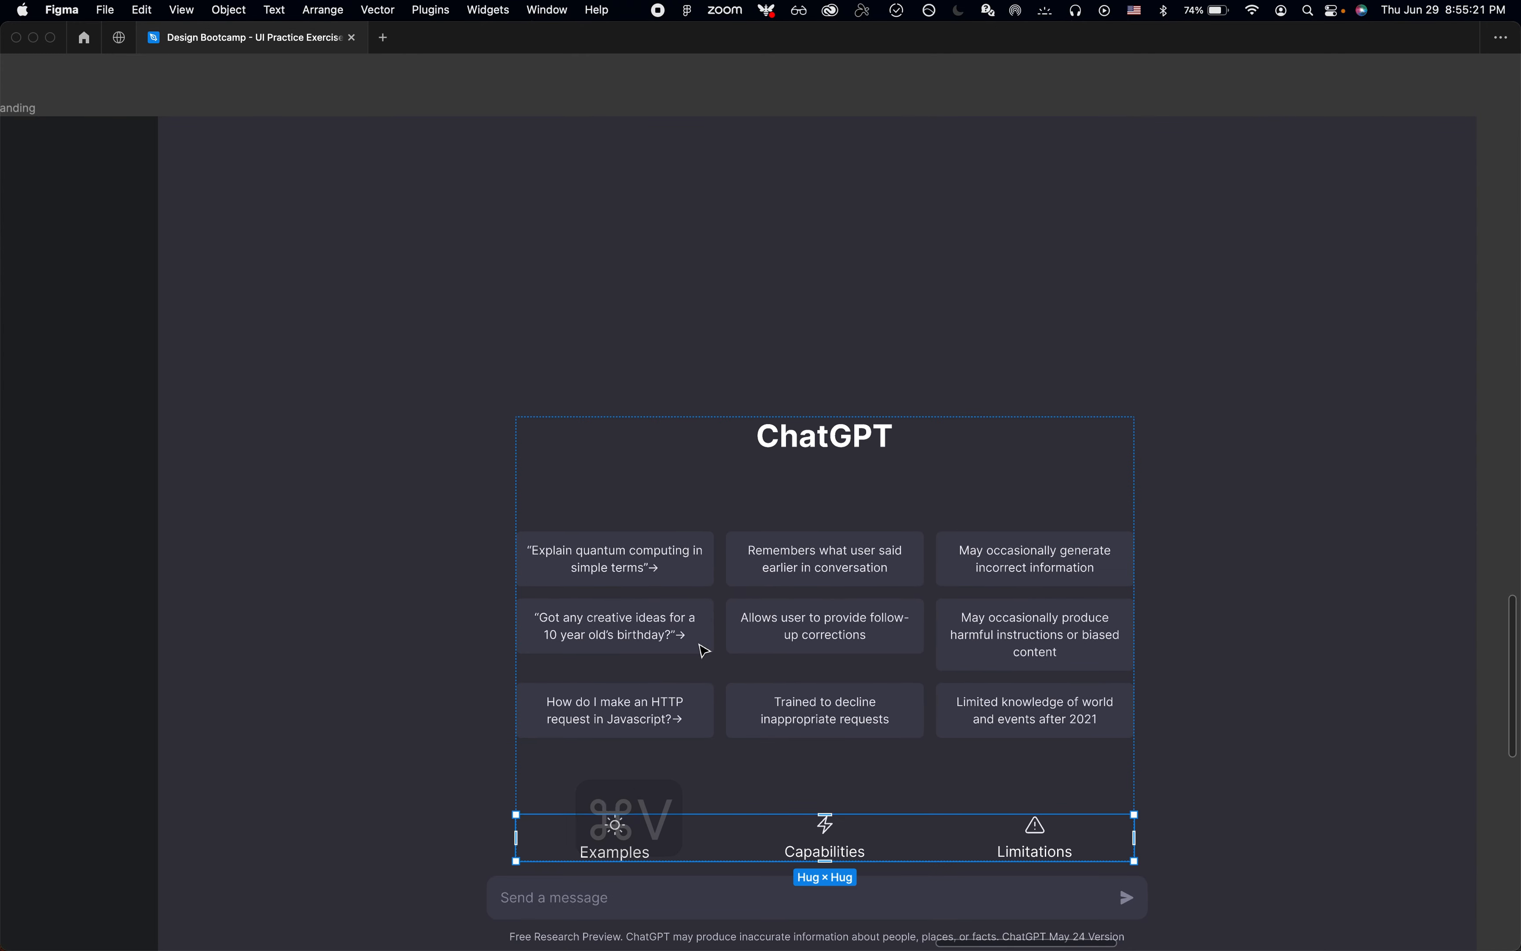
key(Up)
Step: Set the vertical spacing between the items of Frame 1 to 0
key(super+backslash)
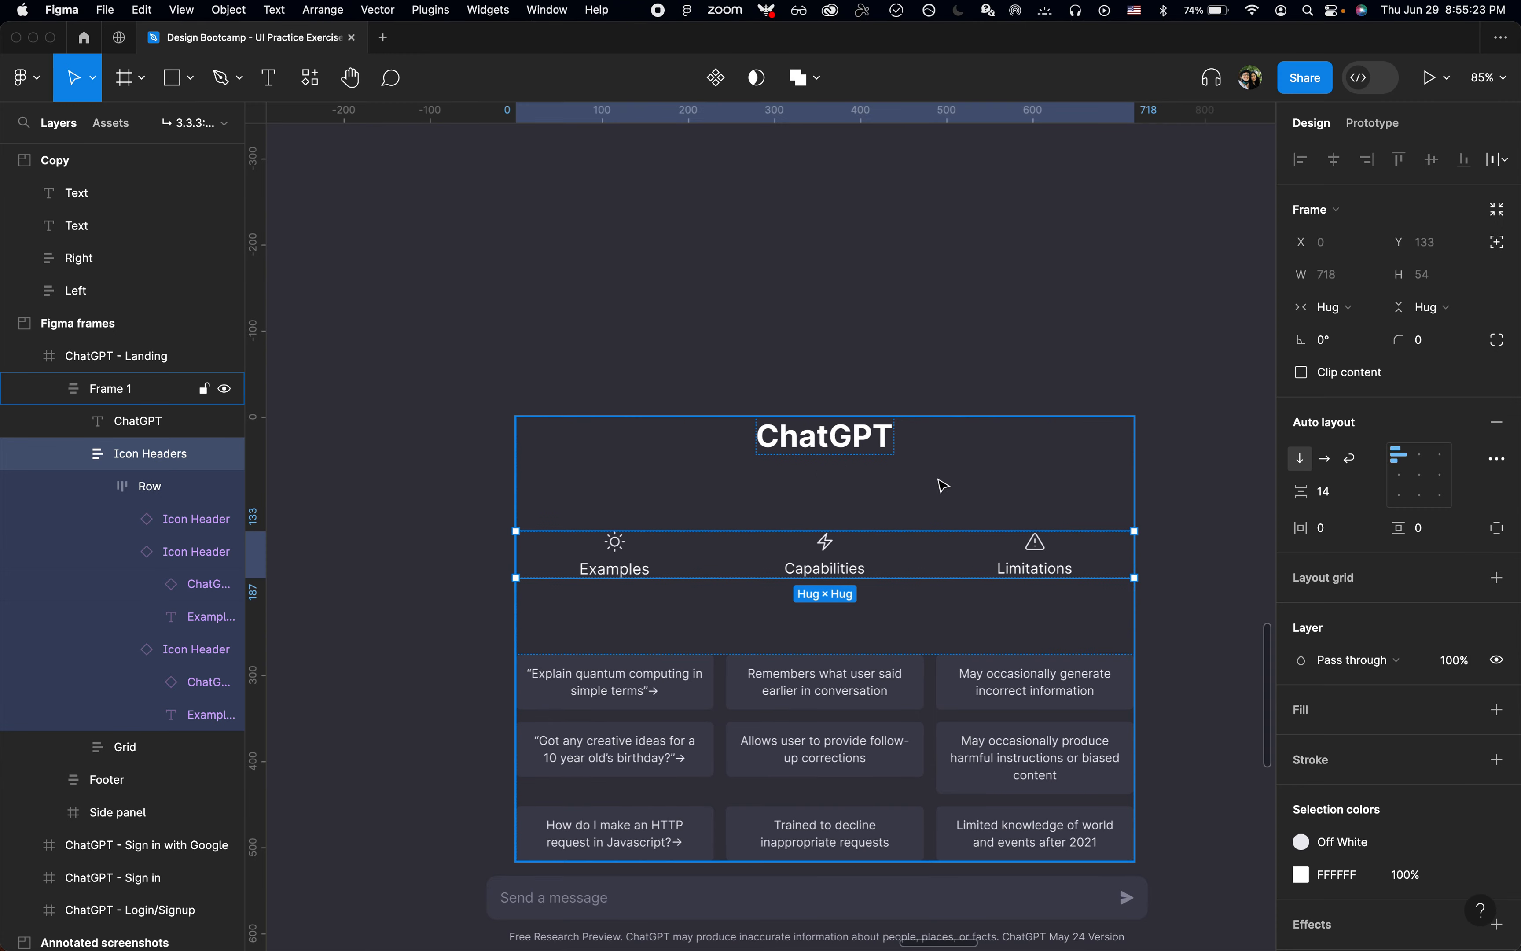
click(975, 481)
click(1351, 497)
text(0)
key(Return)
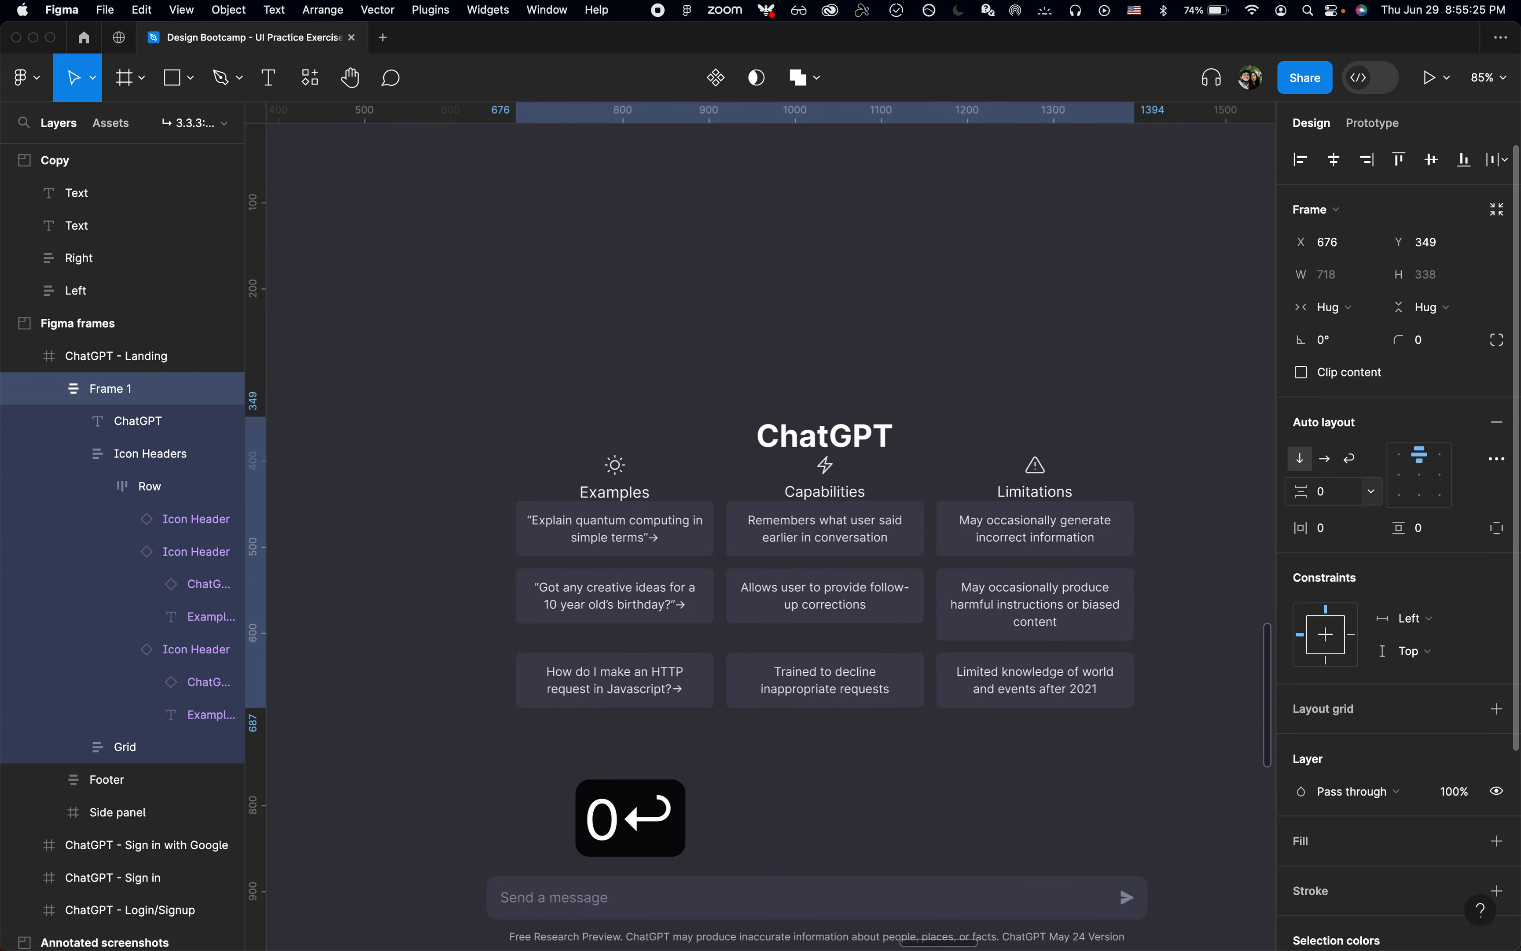
click(1036, 377)
scroll(1039, 376, down, 2)
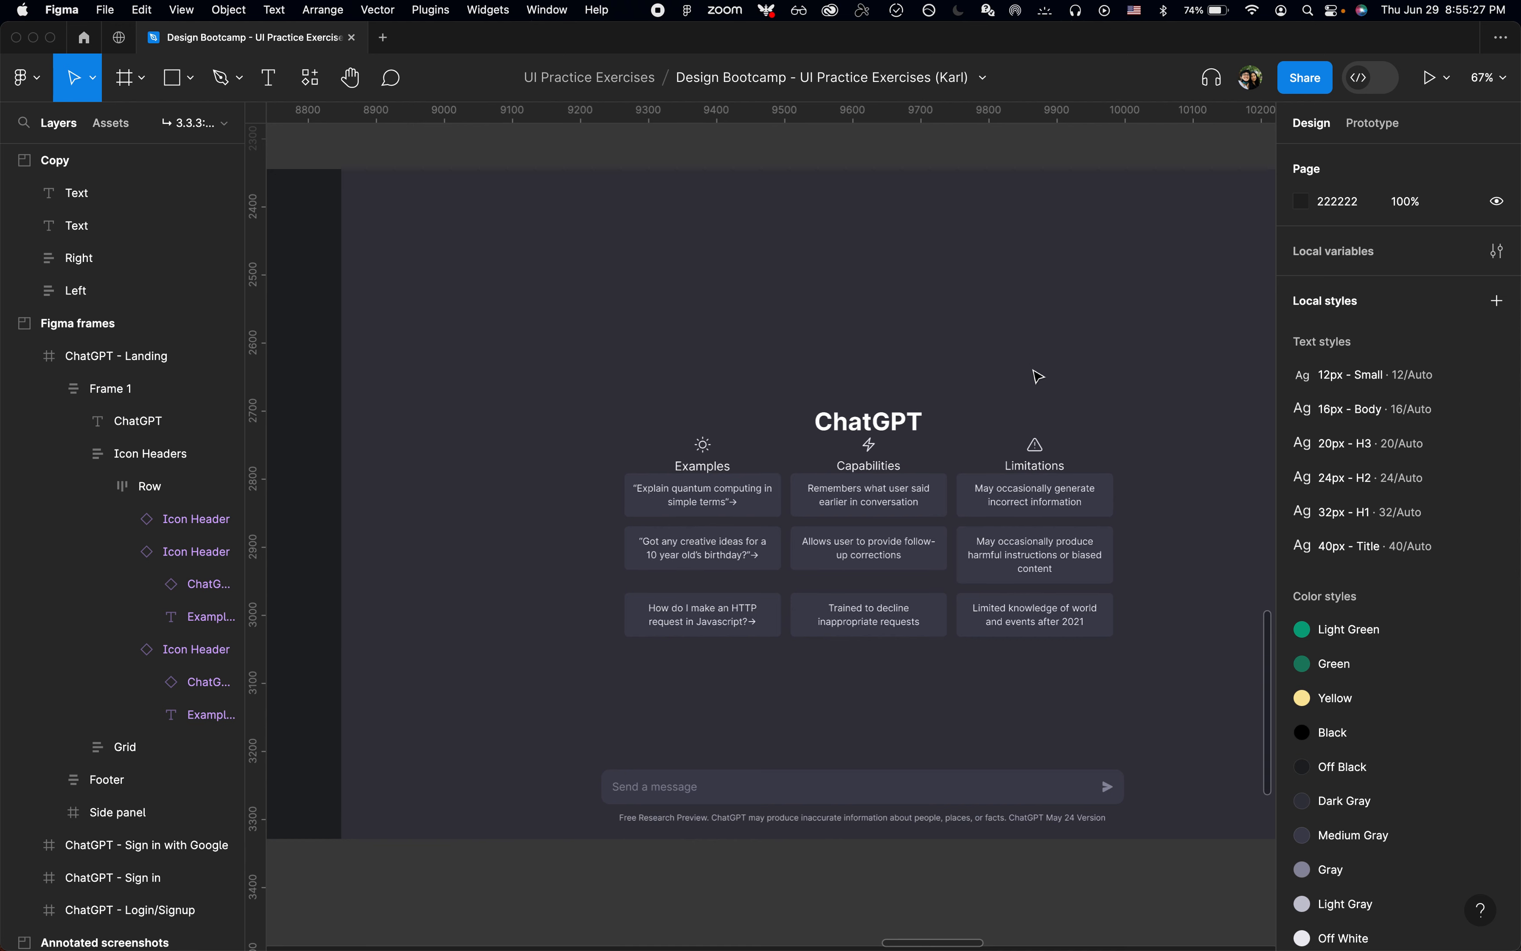
Step: Set the vertical spacing between the items of Frame 1 to 8
click(107, 388)
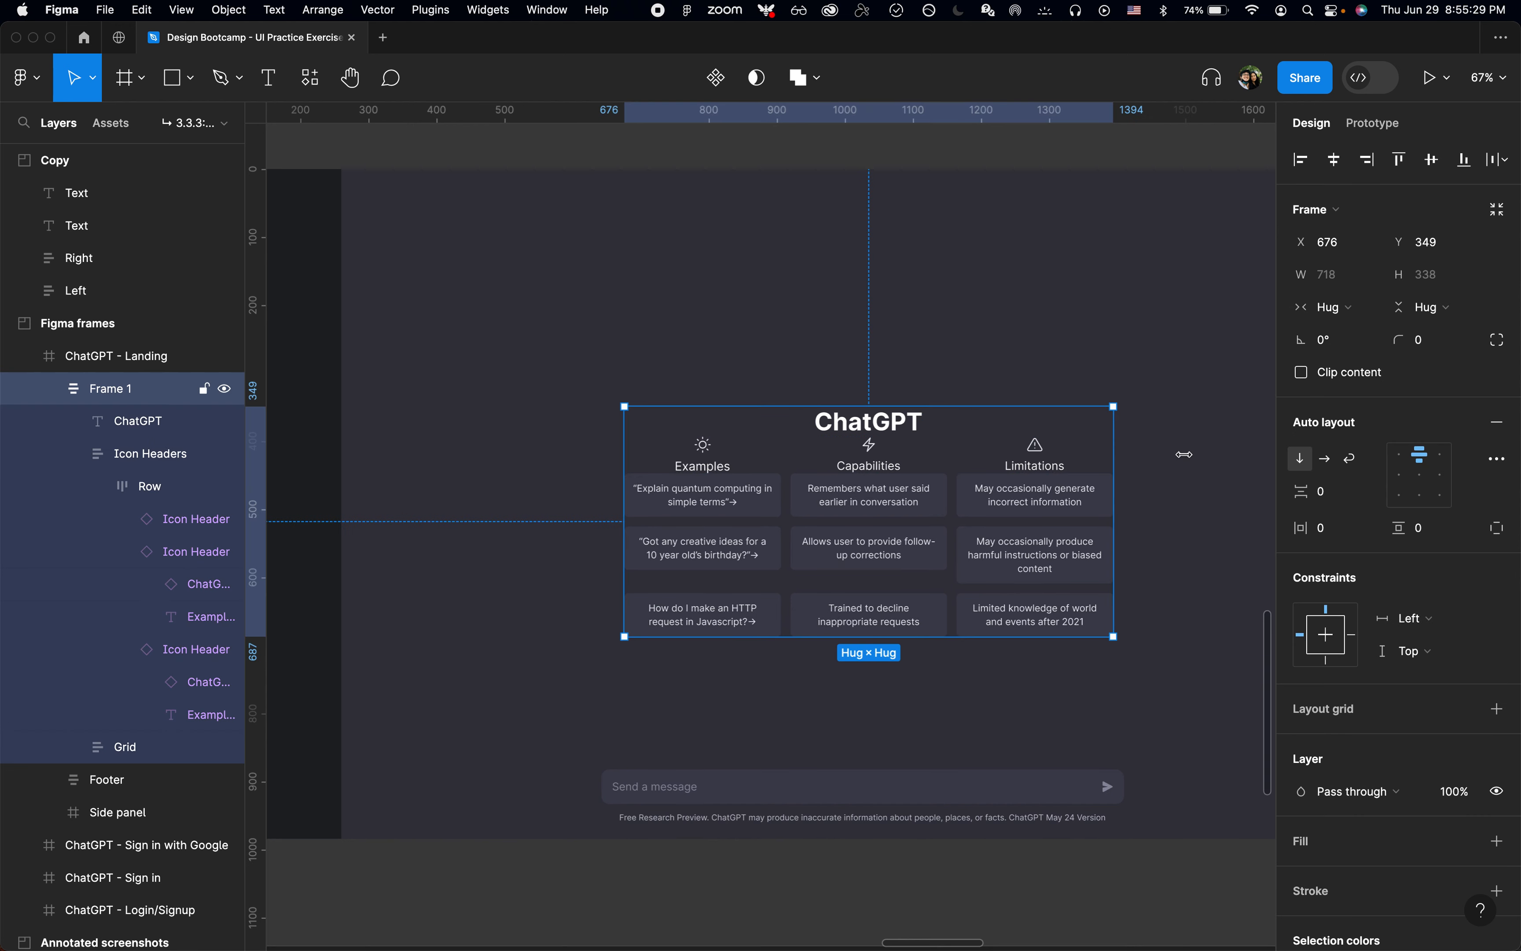
click(1338, 497)
text(8)
key(Return)
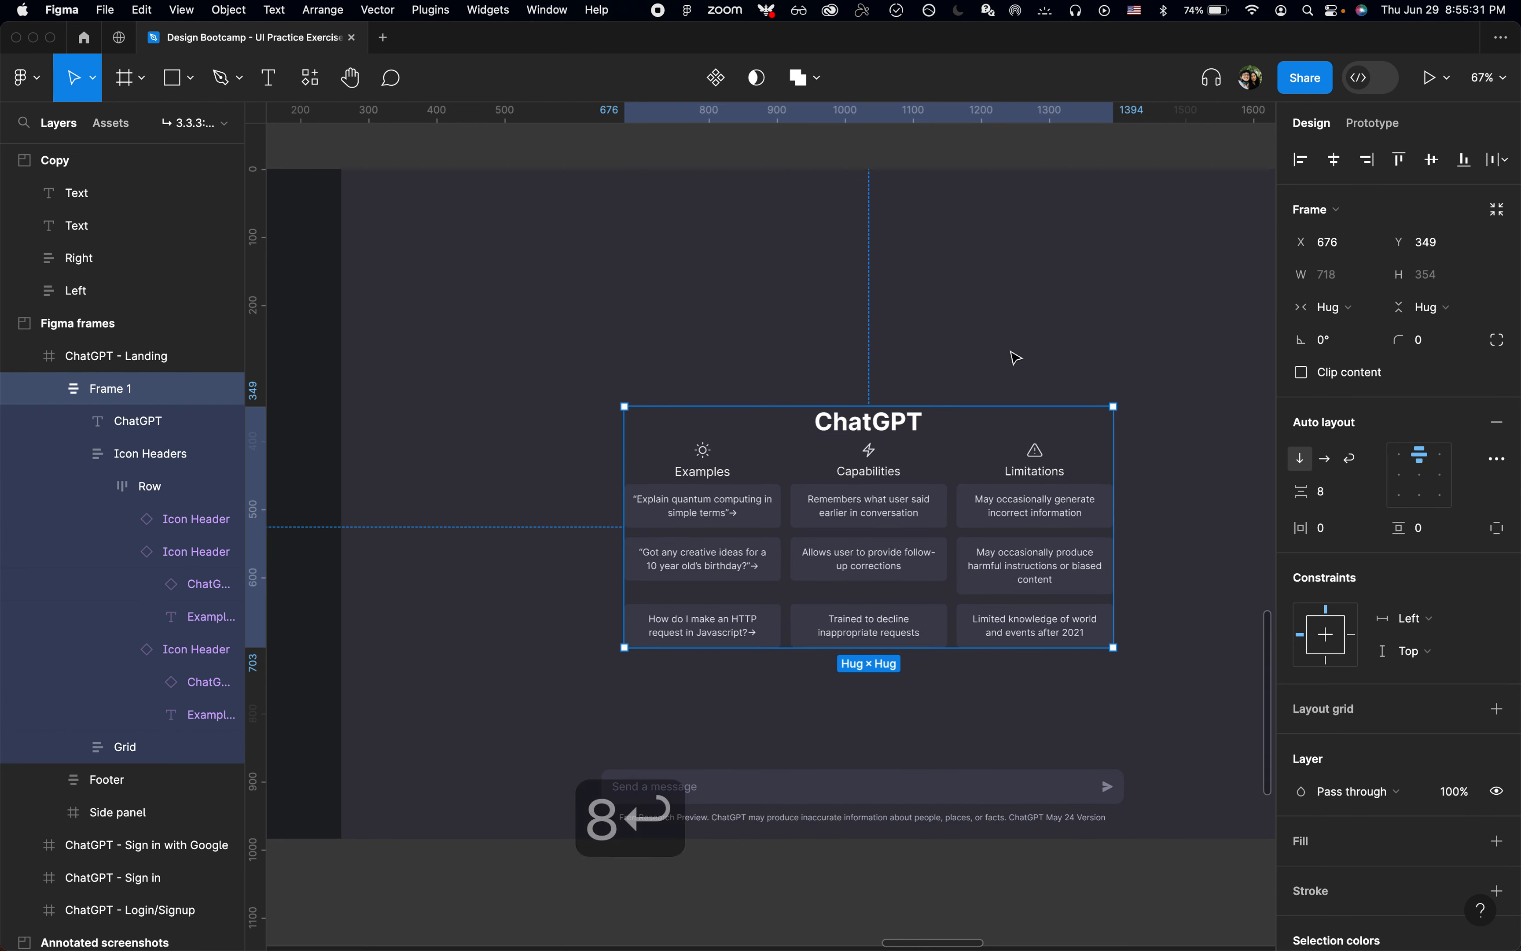
Step: Check the Capabilities column's gap on the live ChatGPT page in Chrome and set Frame 1's vertical spacing to 14
click(1015, 356)
key(super+Tab)
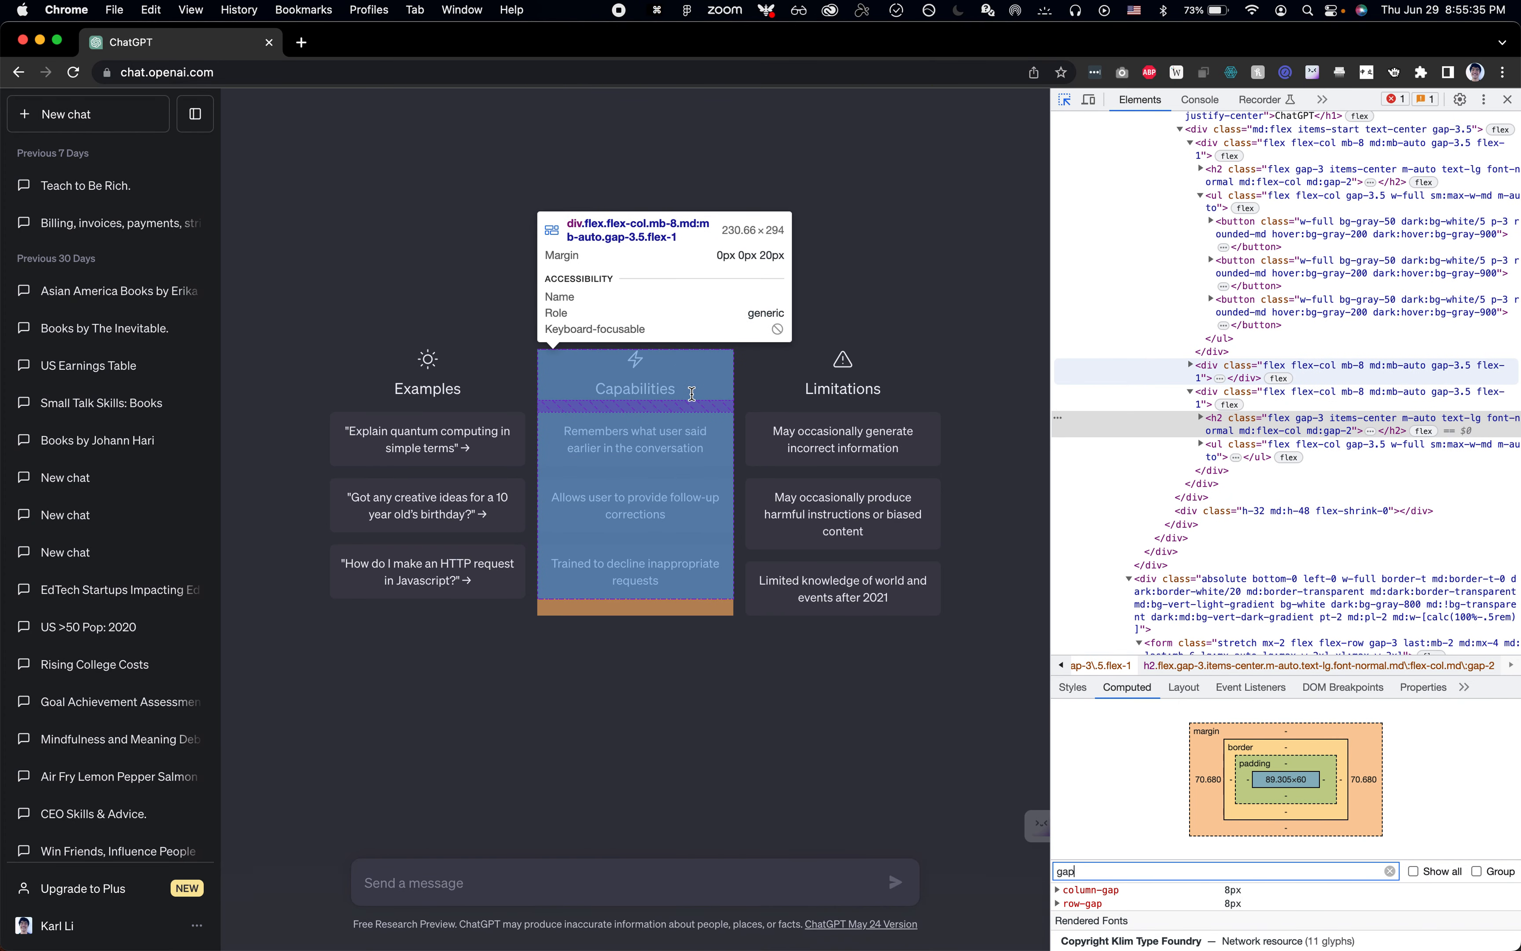
click(692, 394)
key(super+Tab)
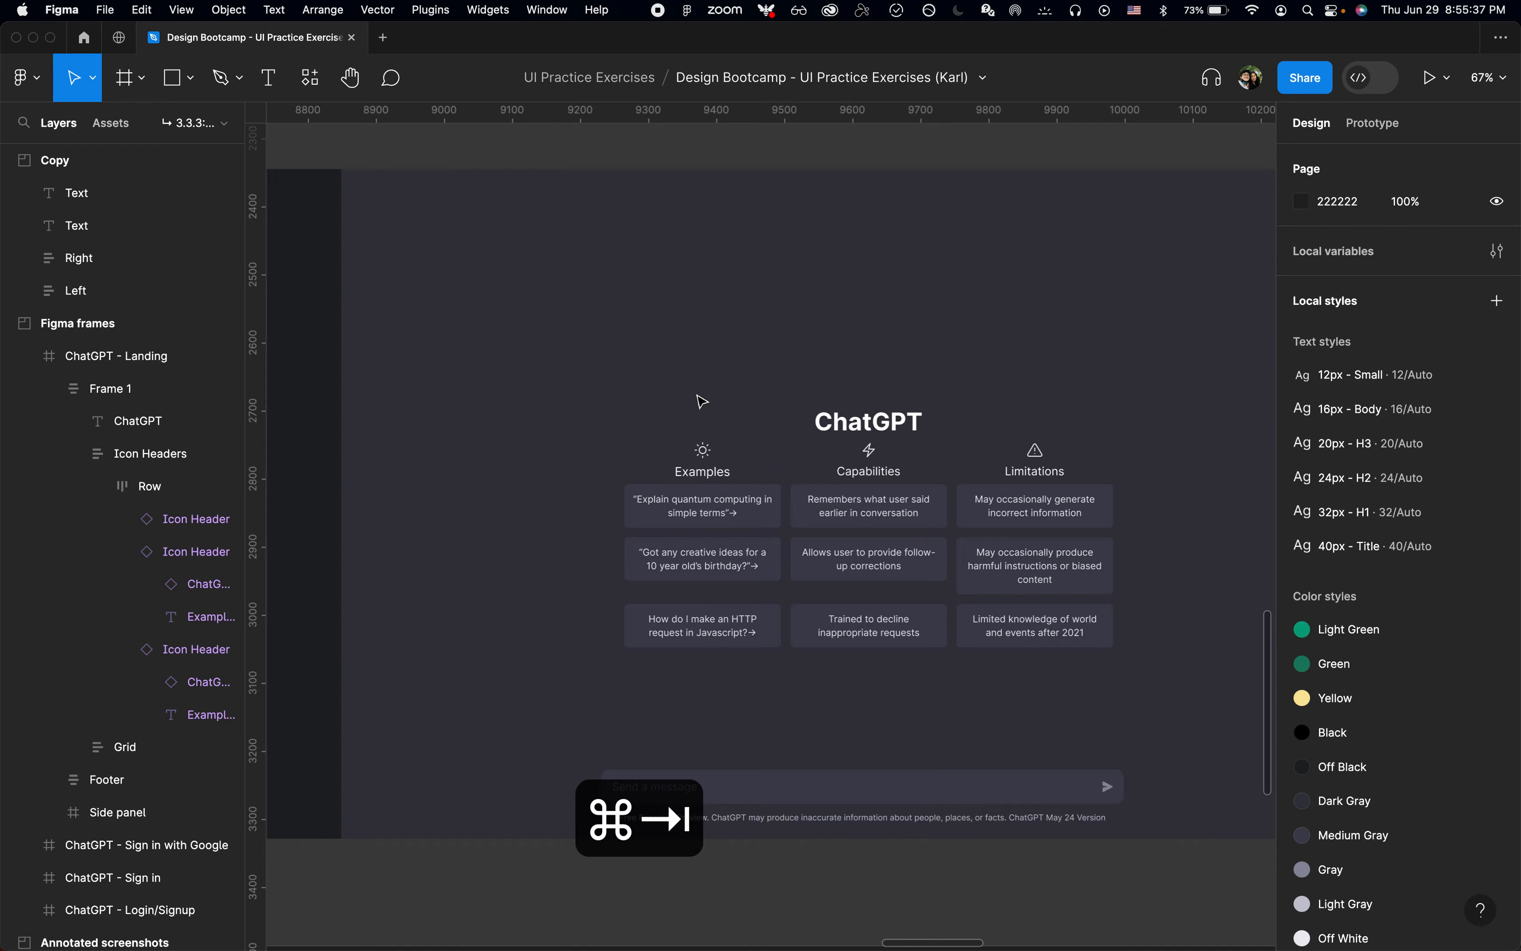
click(948, 468)
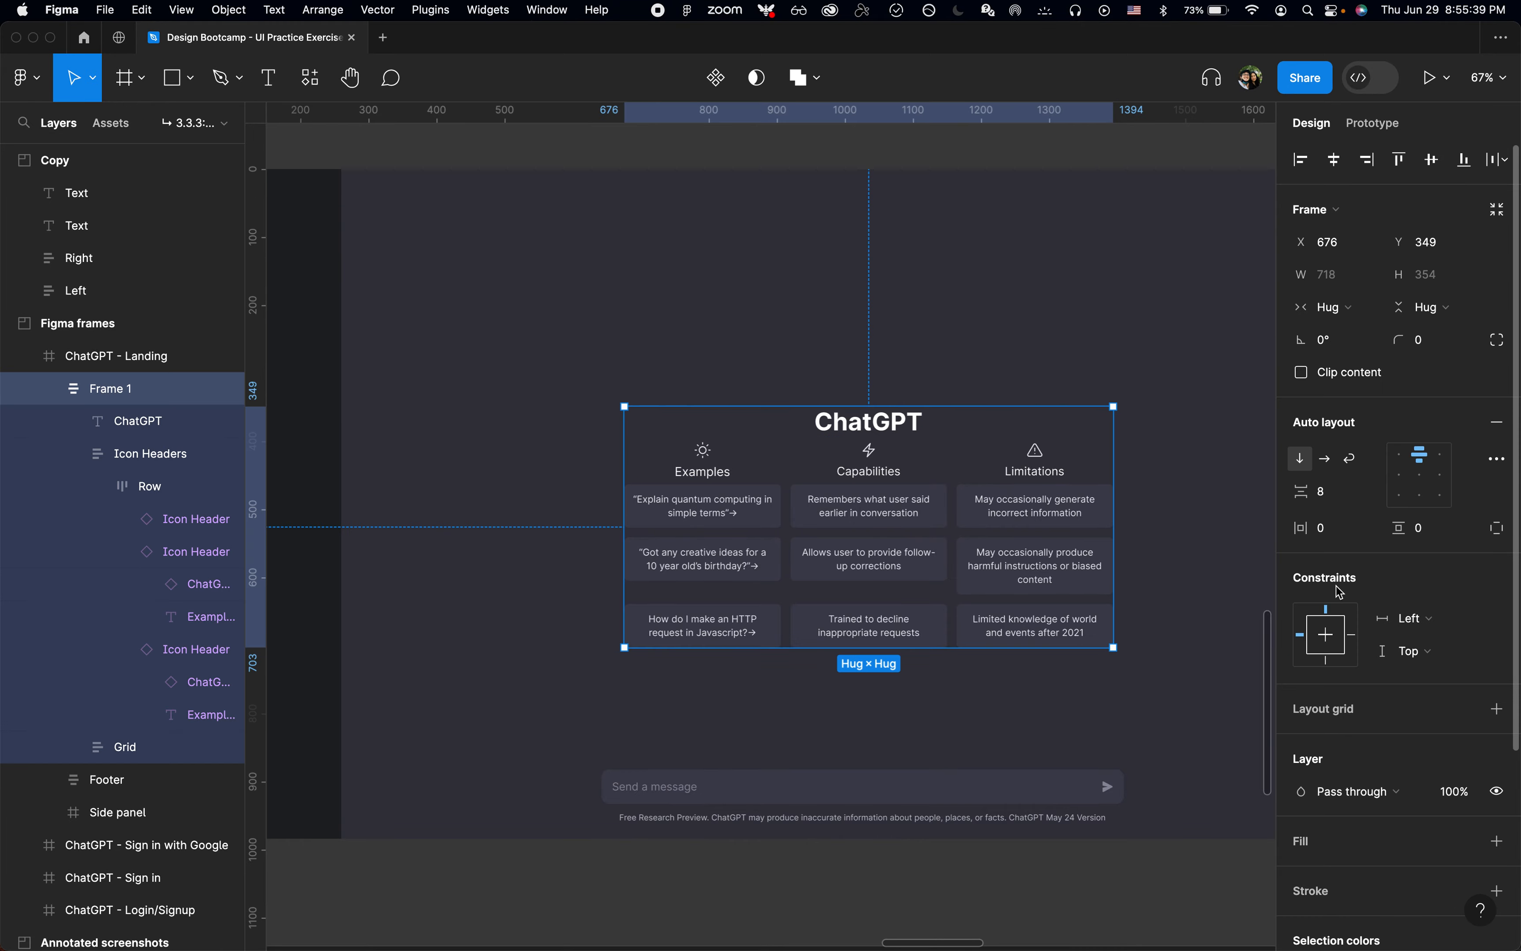
click(1339, 491)
text(14)
key(Return)
Step: Measure the distance from the ChatGPT title to the icon headers, and inspect the title's margin on the live page in Chrome
key(super+Tab)
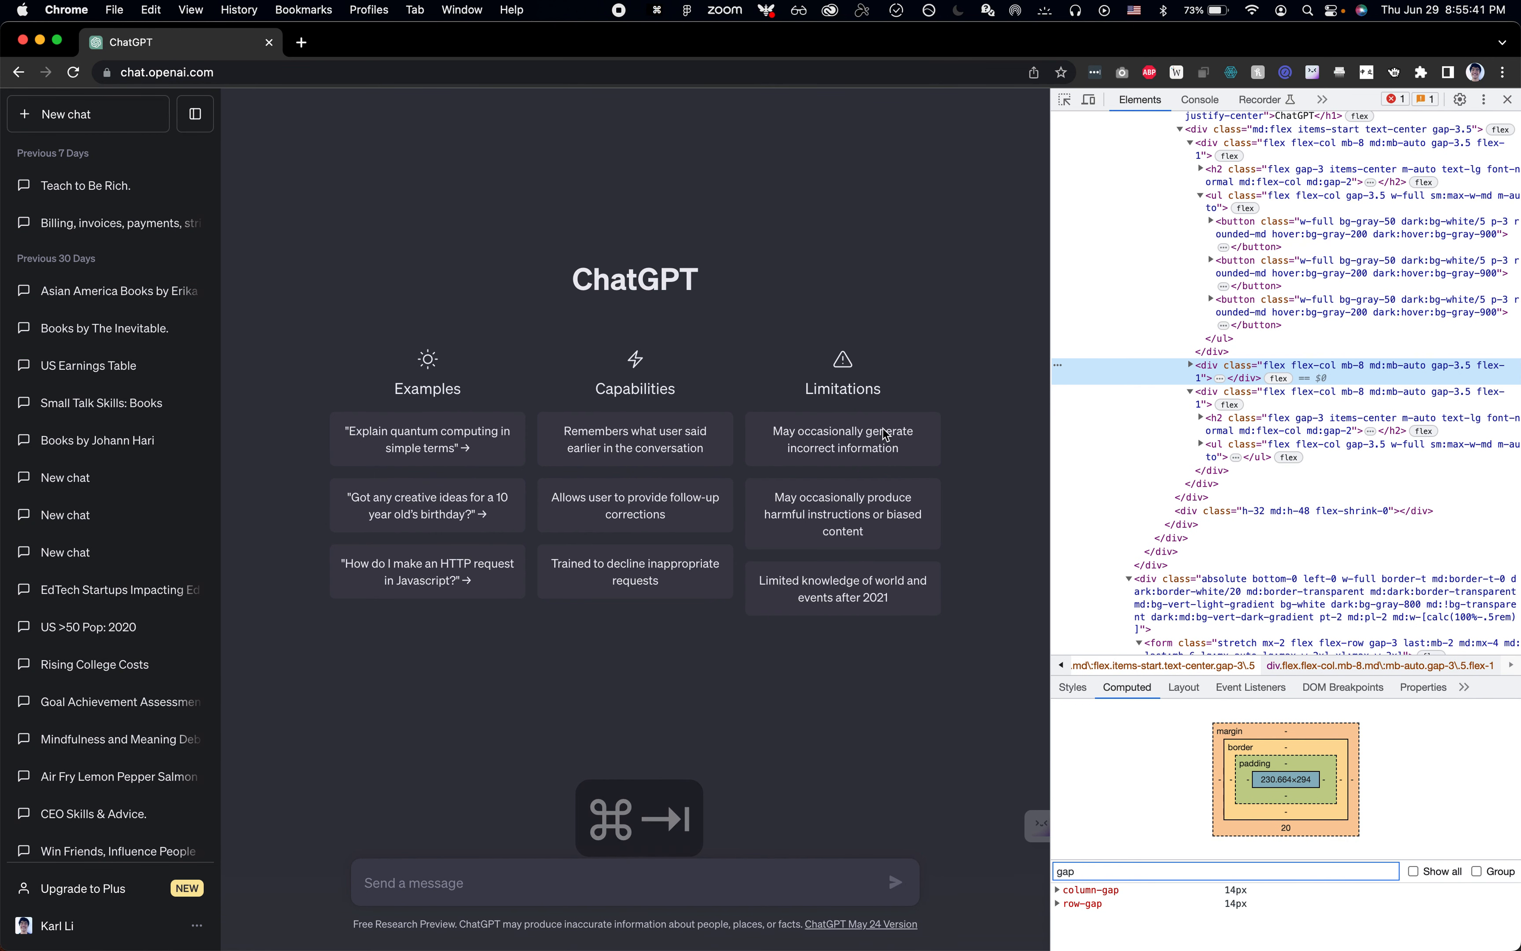
key(super+shift+c)
click(709, 402)
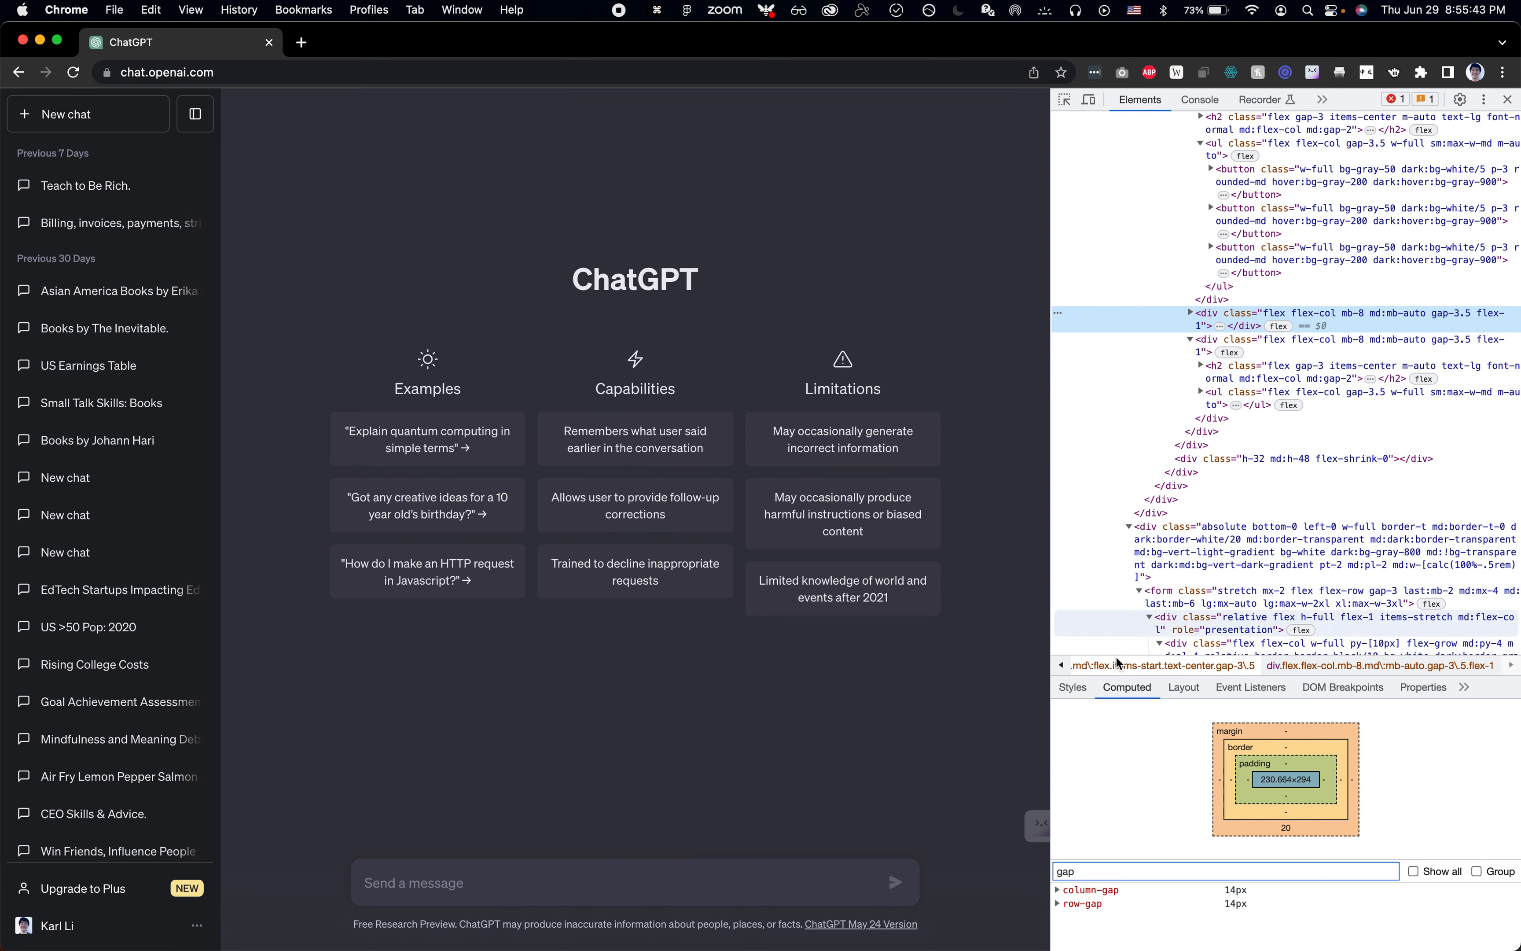
key(super+Tab)
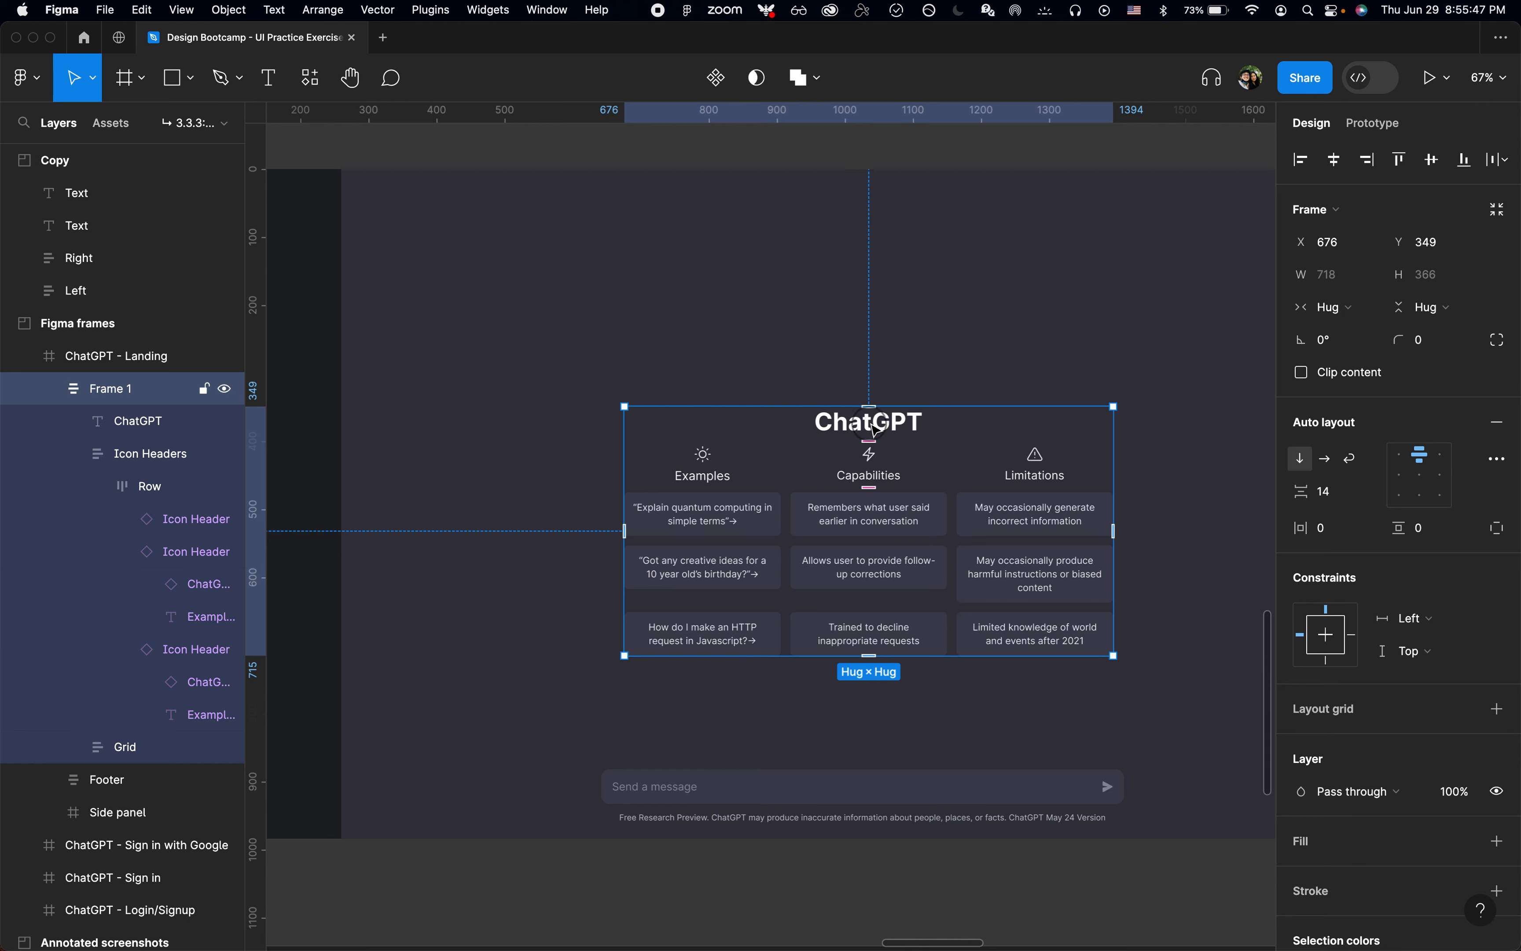
double_click(905, 430)
key(alt)
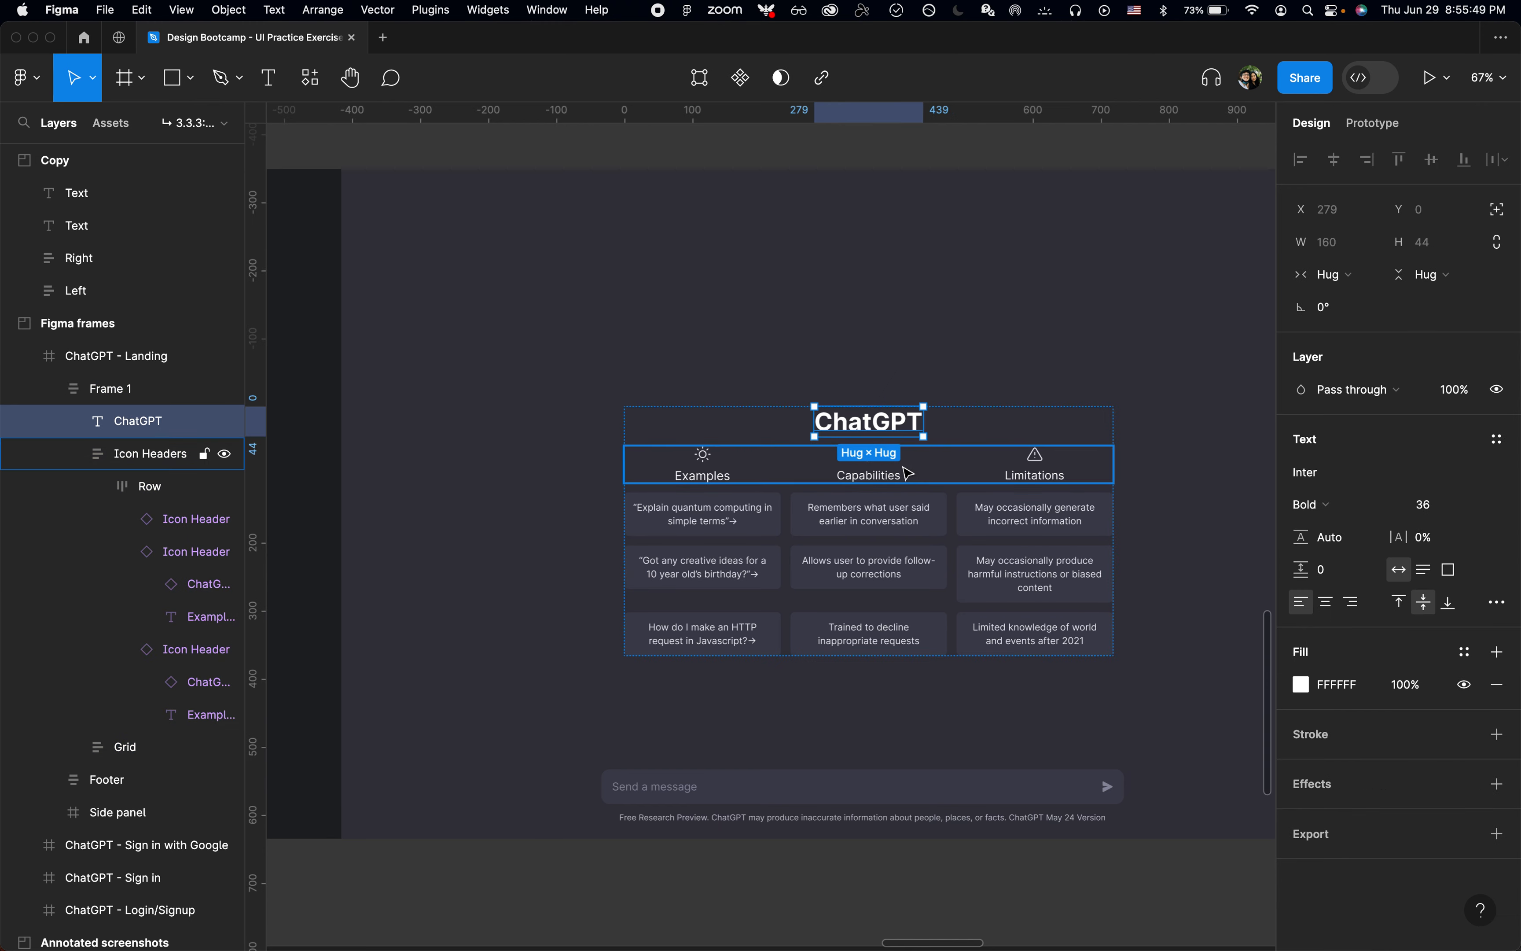
key(super+Tab)
key(super+shift+c)
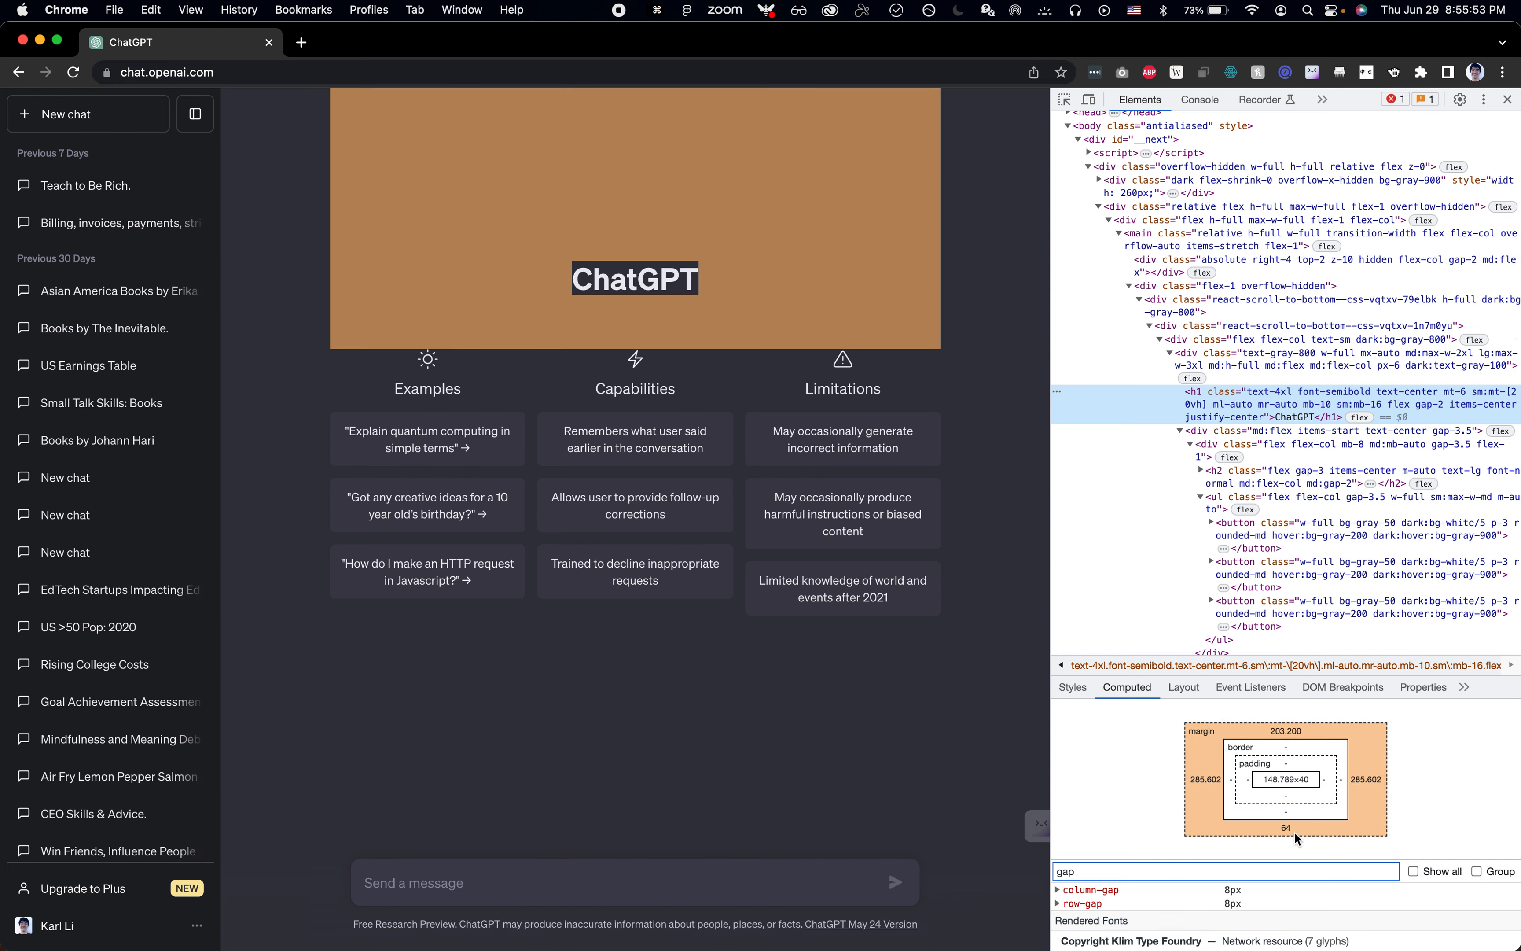
key(super+Tab)
Step: Calculate 64-14 in Spotlight to get the extra space needed around the ChatGPT title
scroll(924, 458, up, 3)
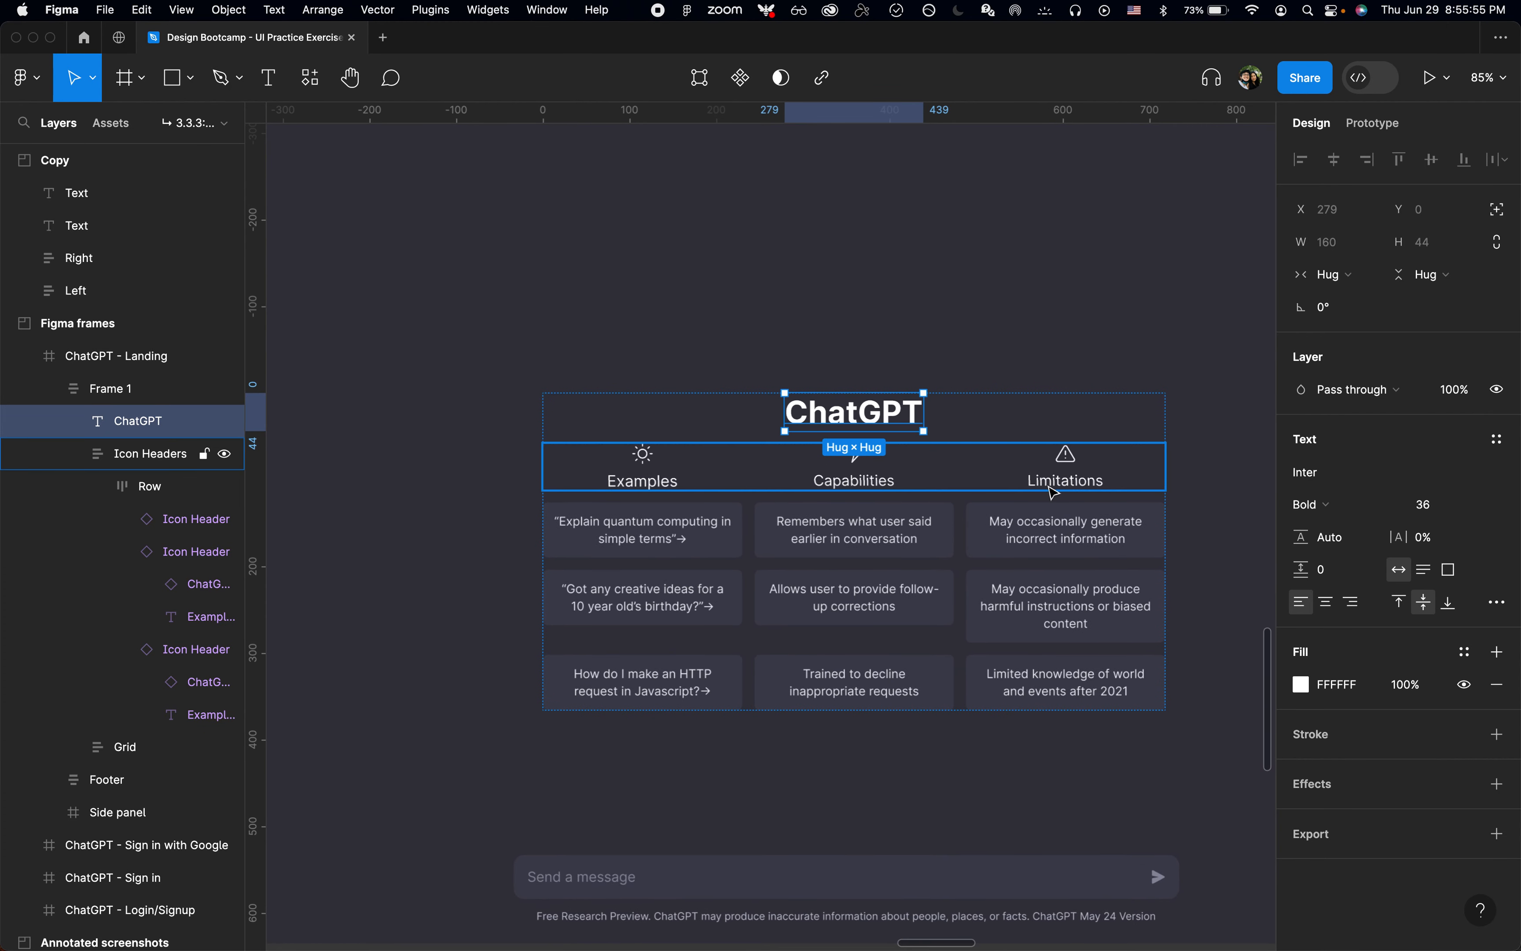
key(super+space)
text(64-14)
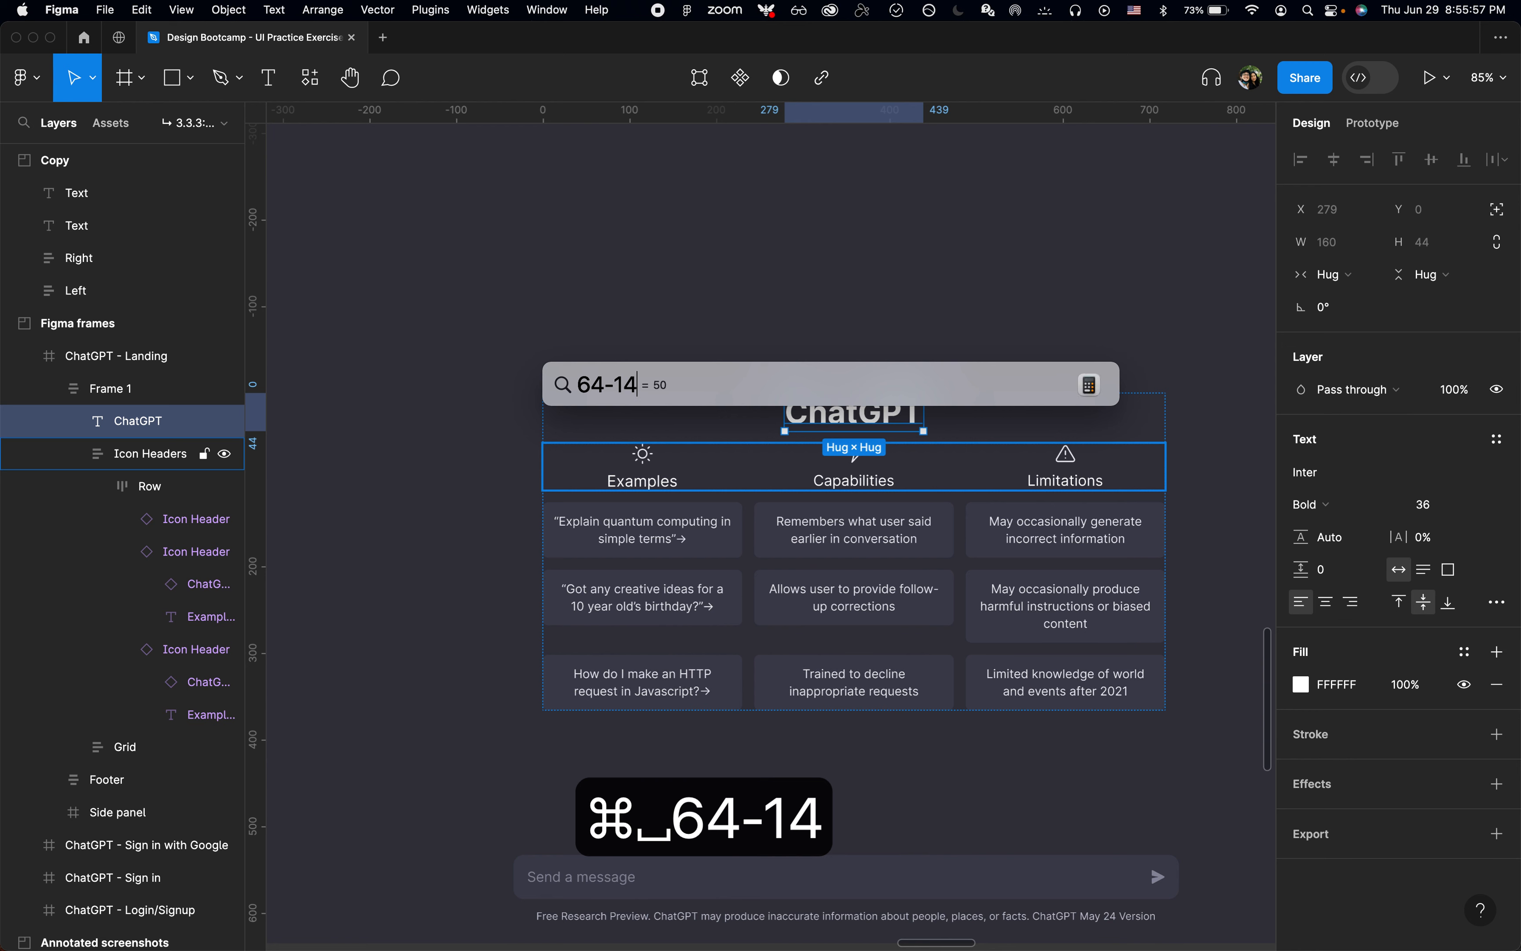
key(Escape)
key(Escape)
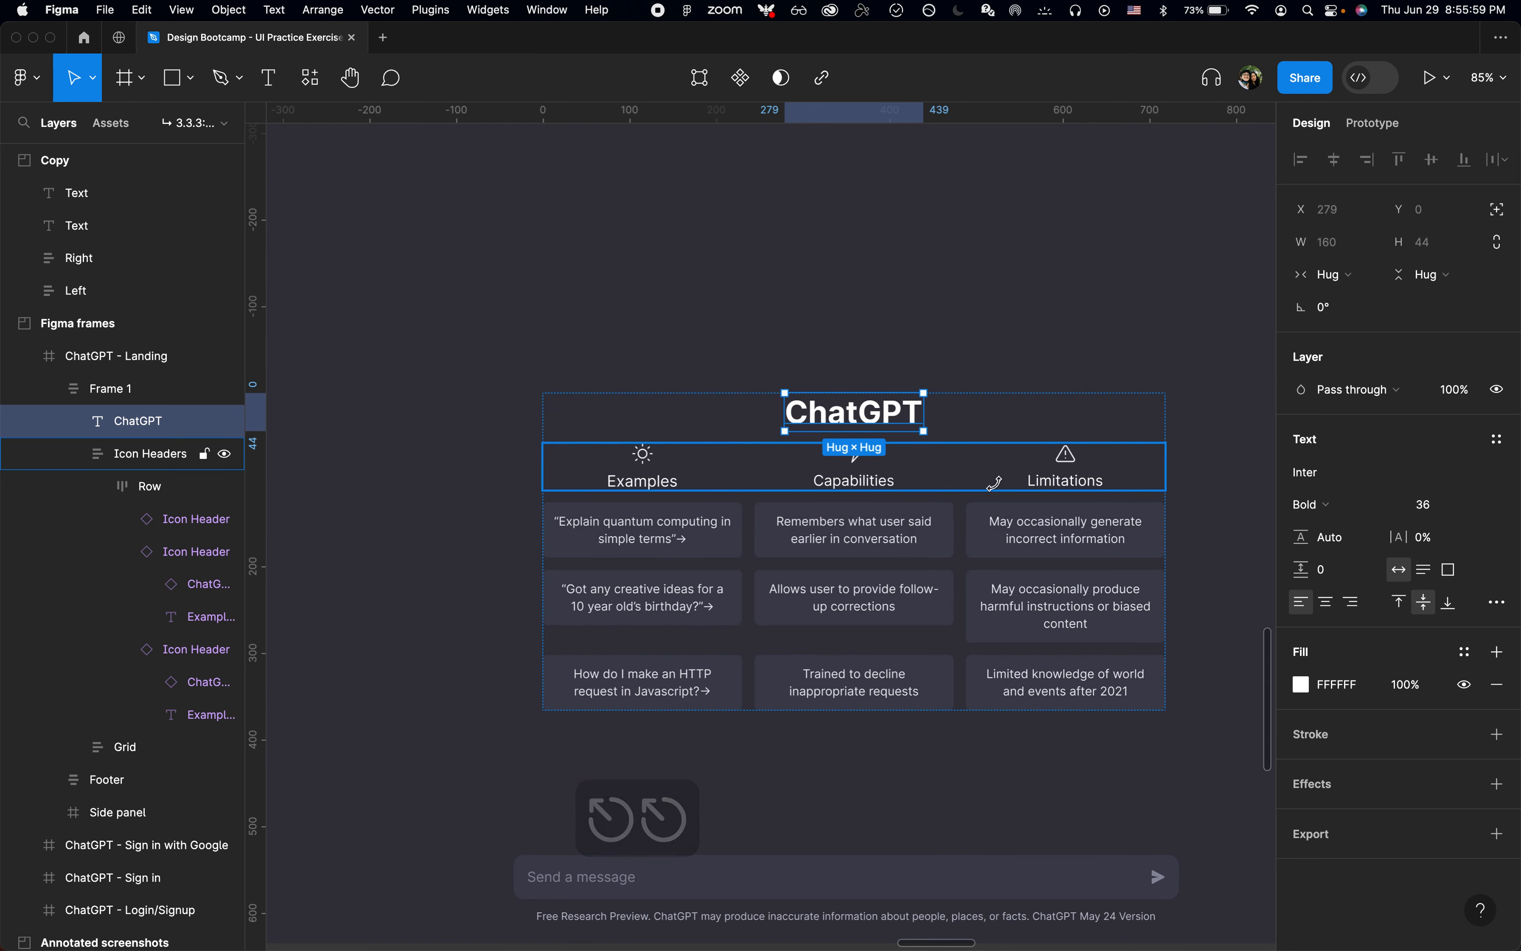
Step: Wrap the ChatGPT title in an auto layout frame named "Header" with a vertical padding of 50
key(shift+a)
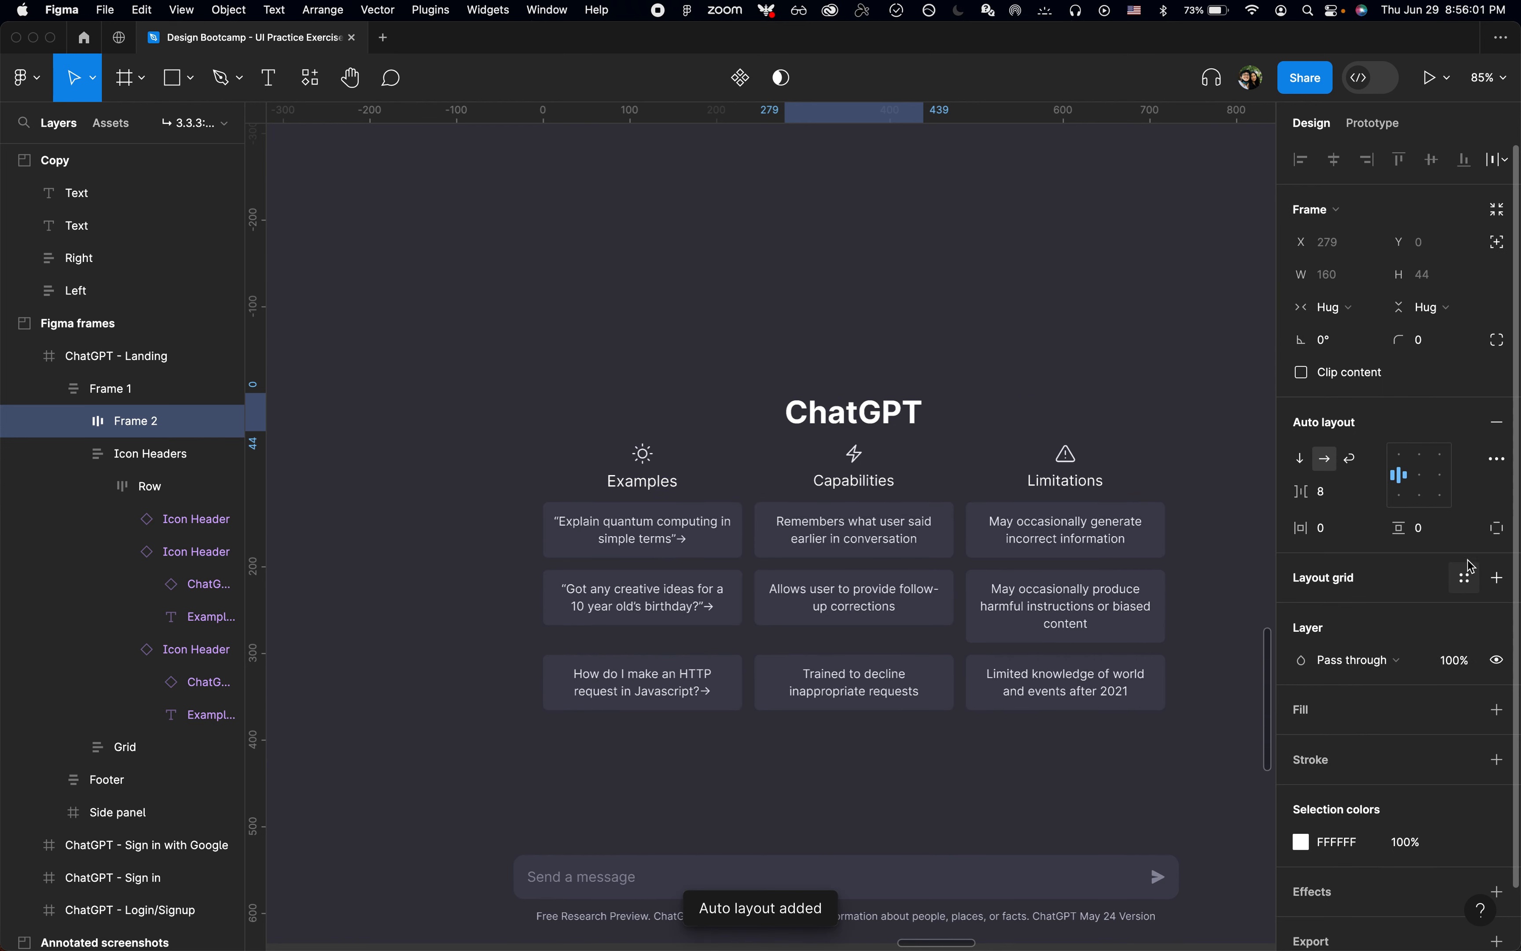
key(super+r)
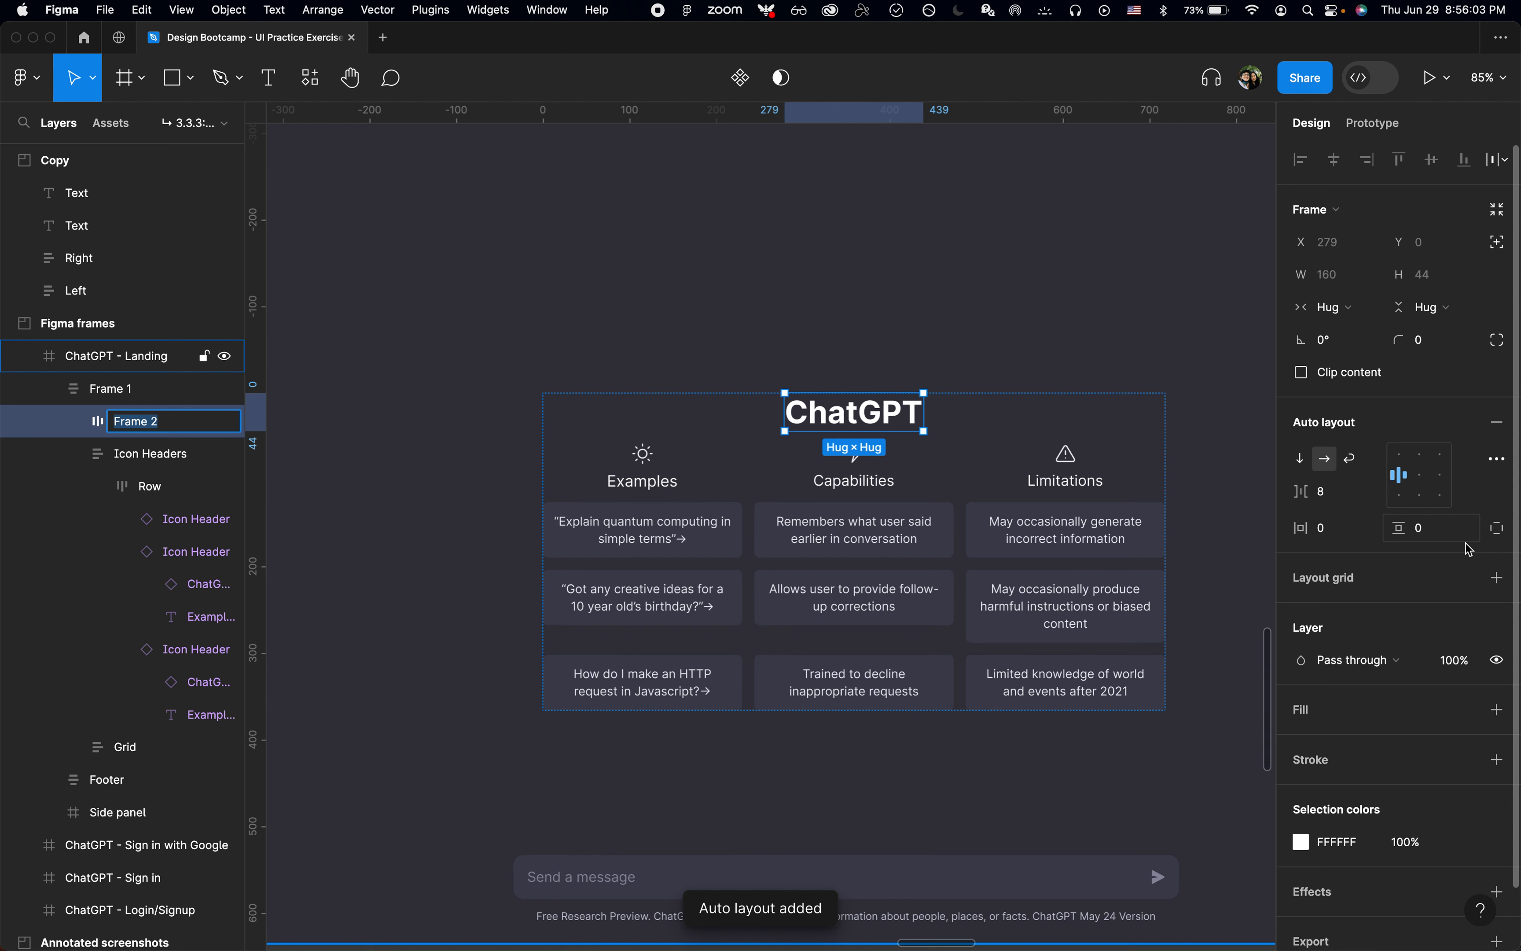
text(Header)
key(Return)
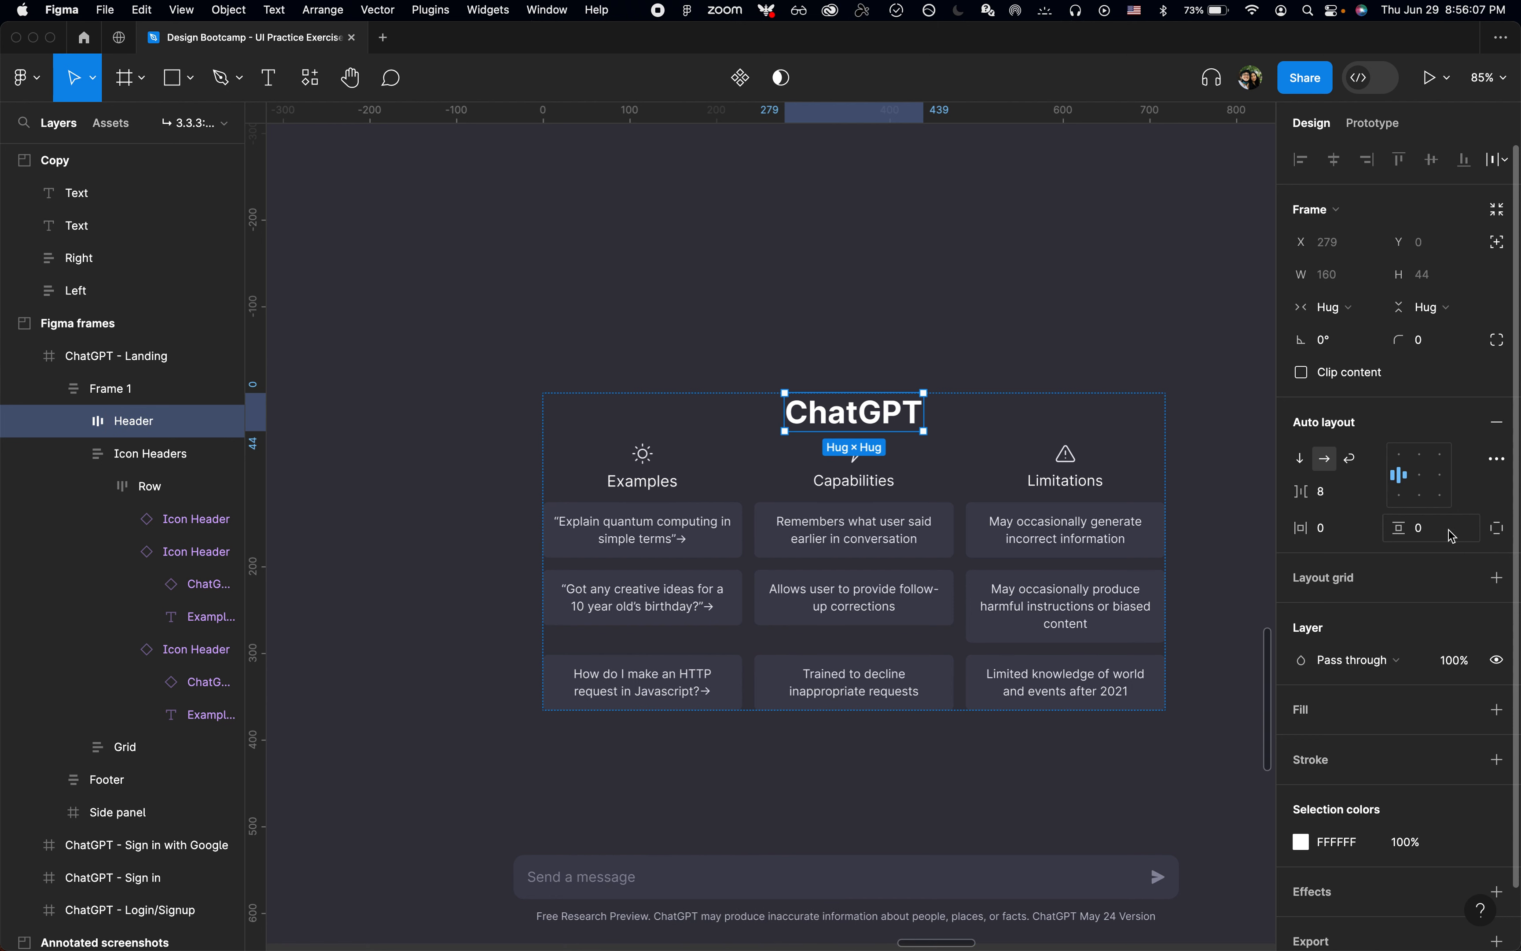
text(50)
key(Return)
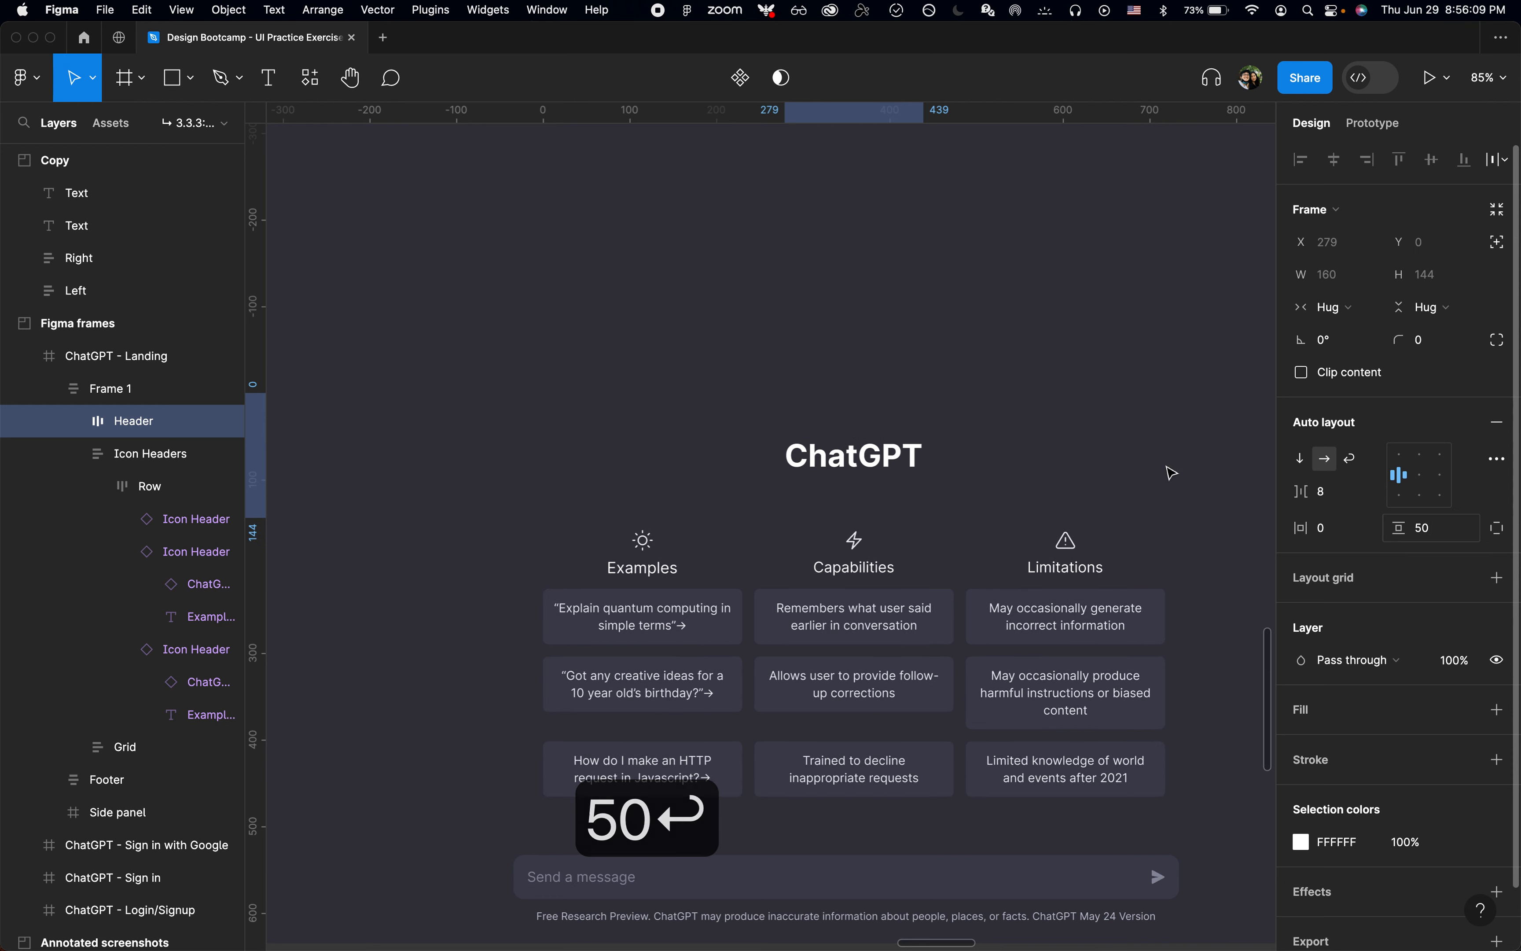
Step: Copy the Footer frame's width value
click(971, 302)
scroll(971, 302, down, 3)
click(975, 445)
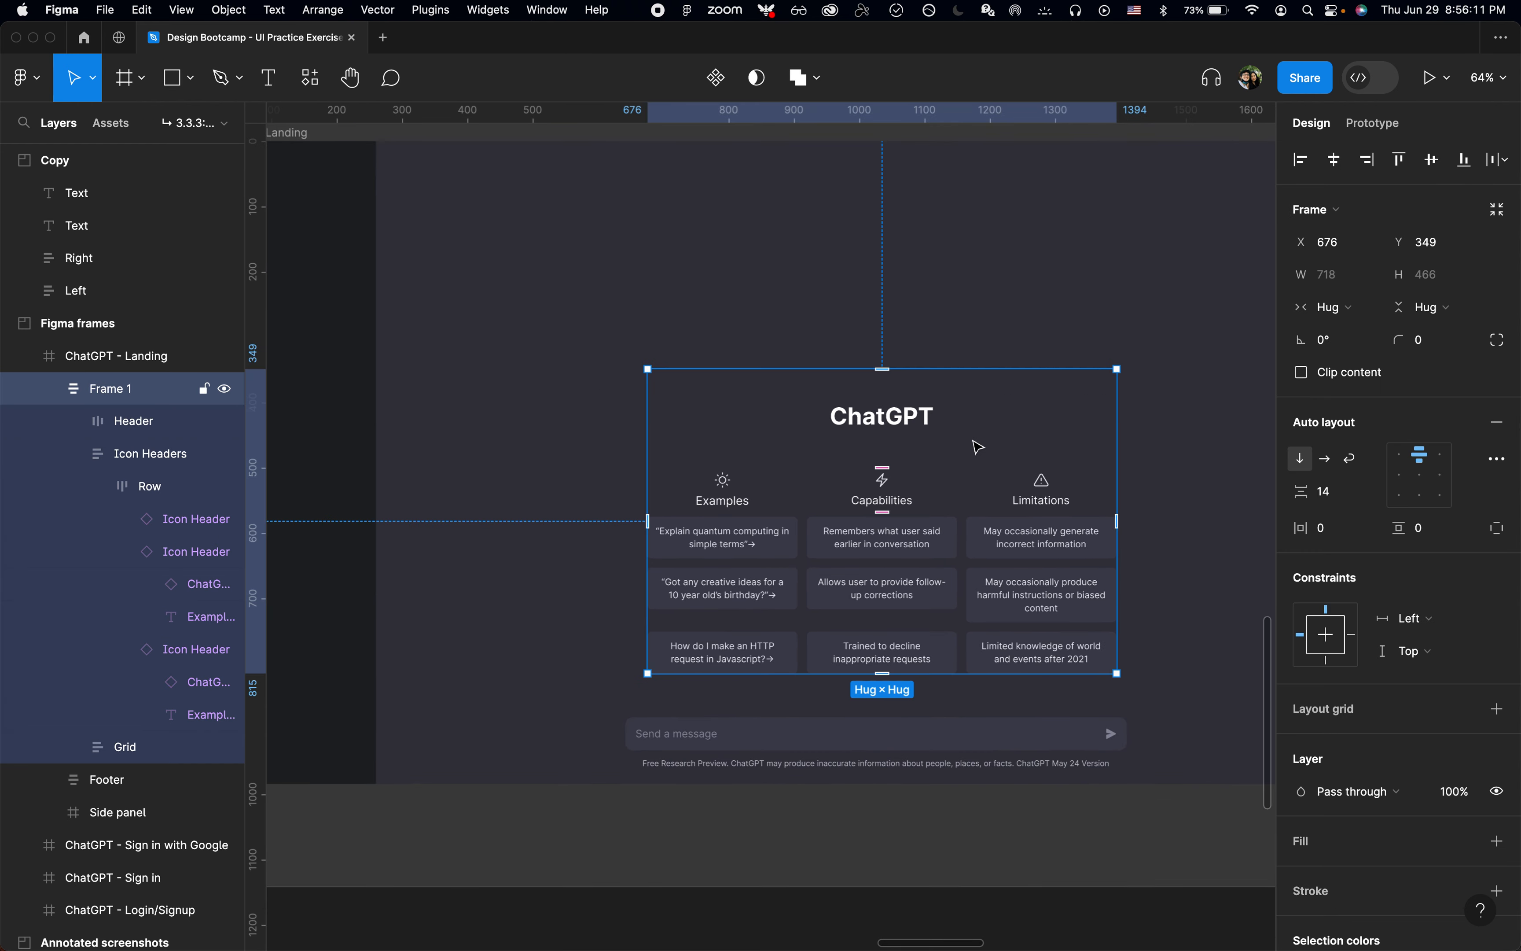
scroll(975, 445, down, 3)
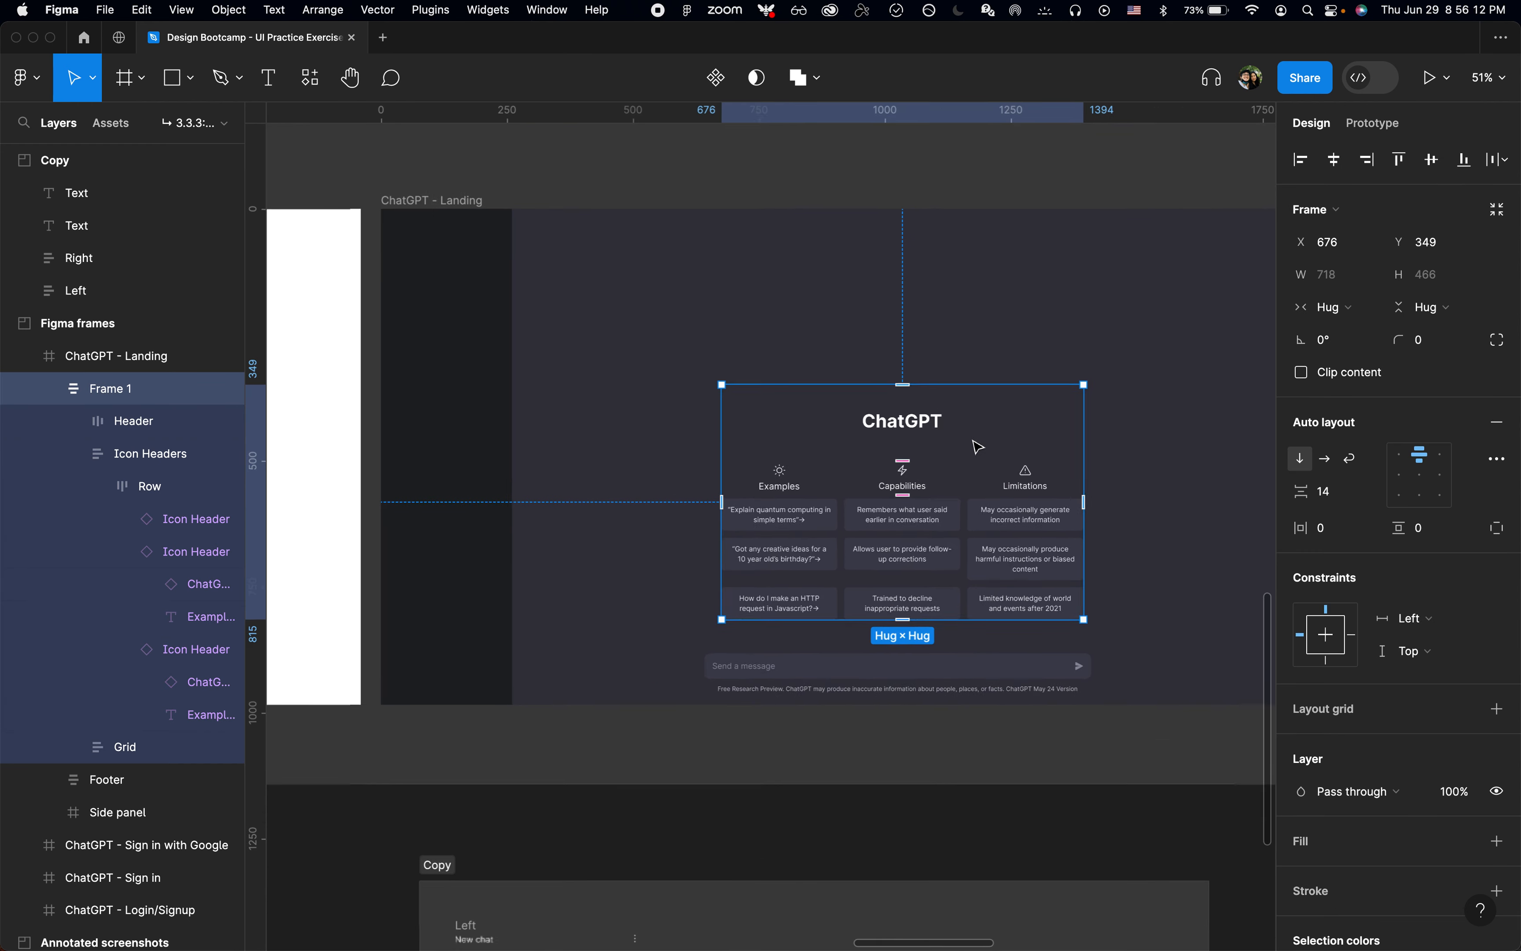
click(641, 673)
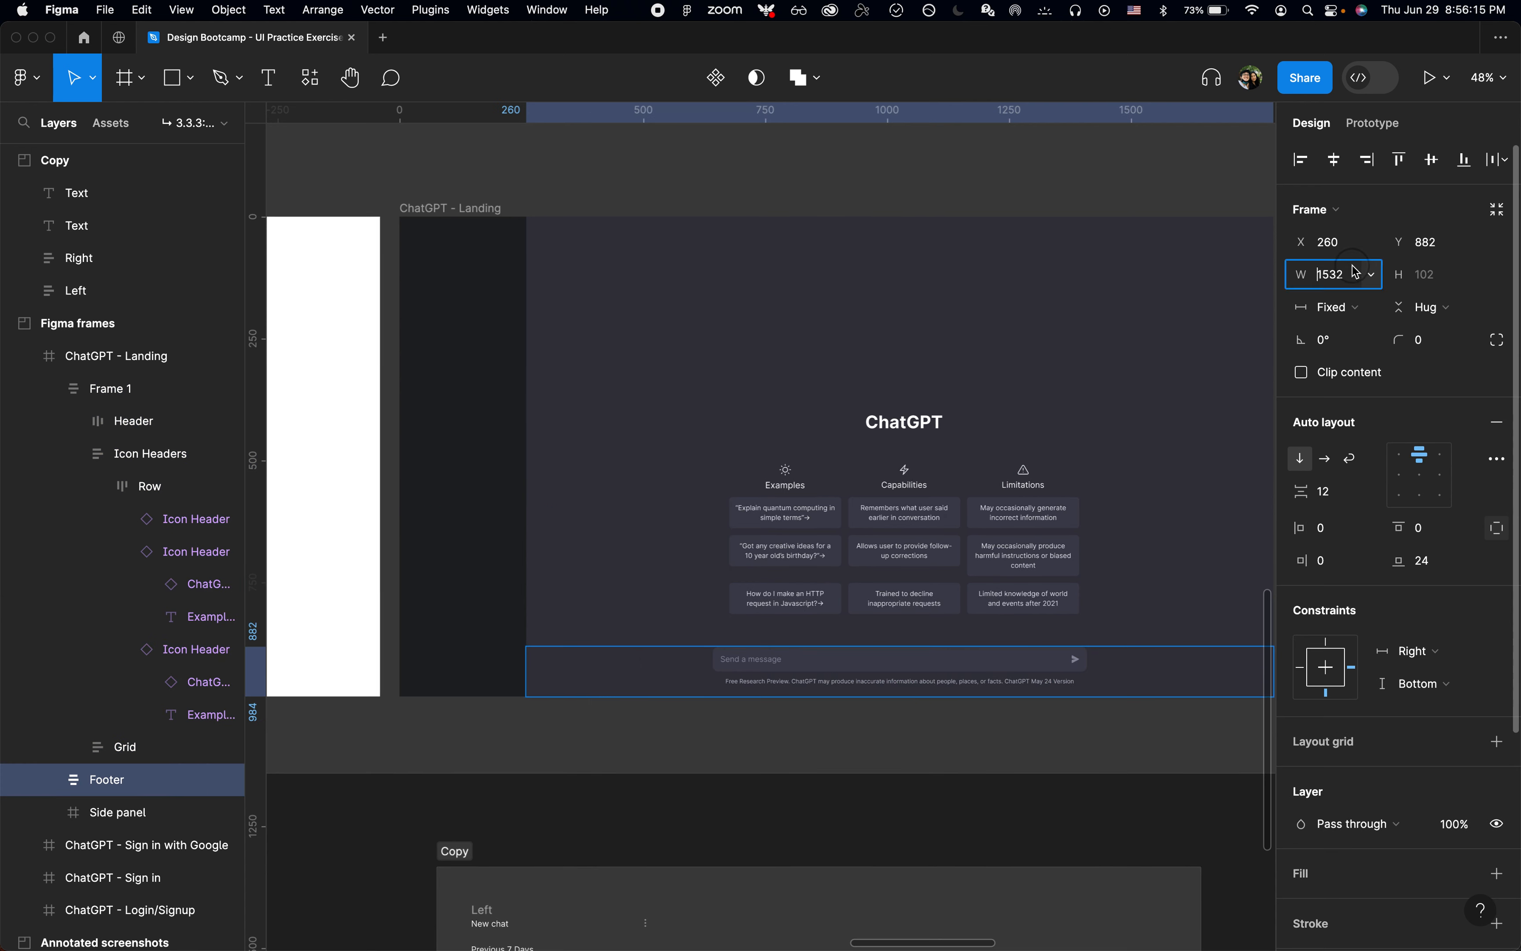
key(super+c)
Step: Collapse the layer list and rename Frame 1 as "Top"
click(1045, 431)
key(alt+l)
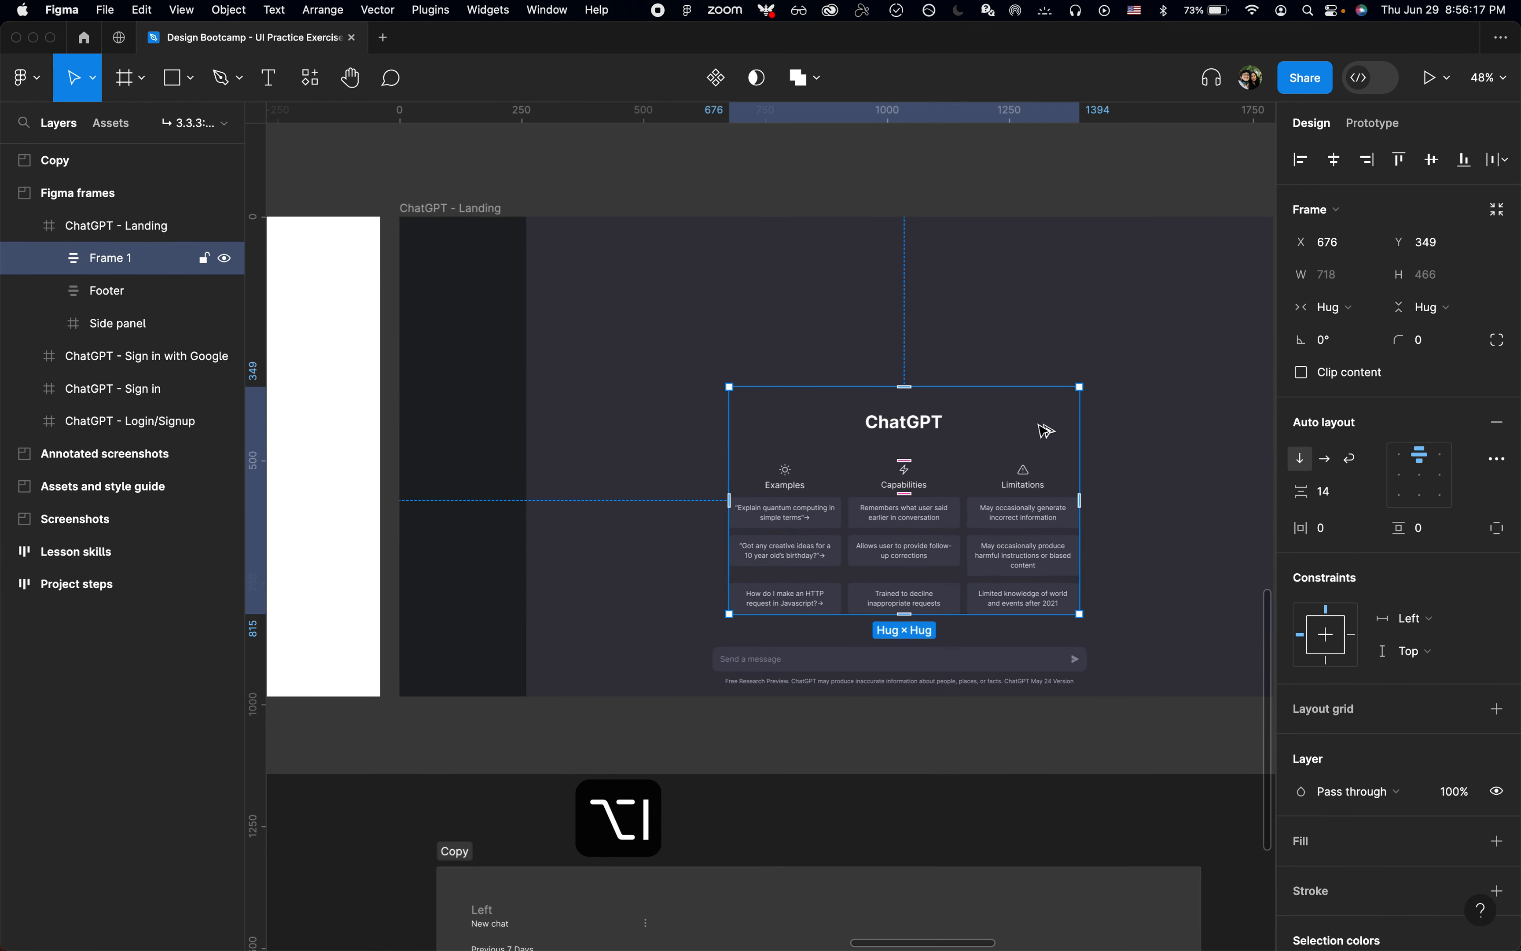
key(super+r)
text(Top)
key(Return)
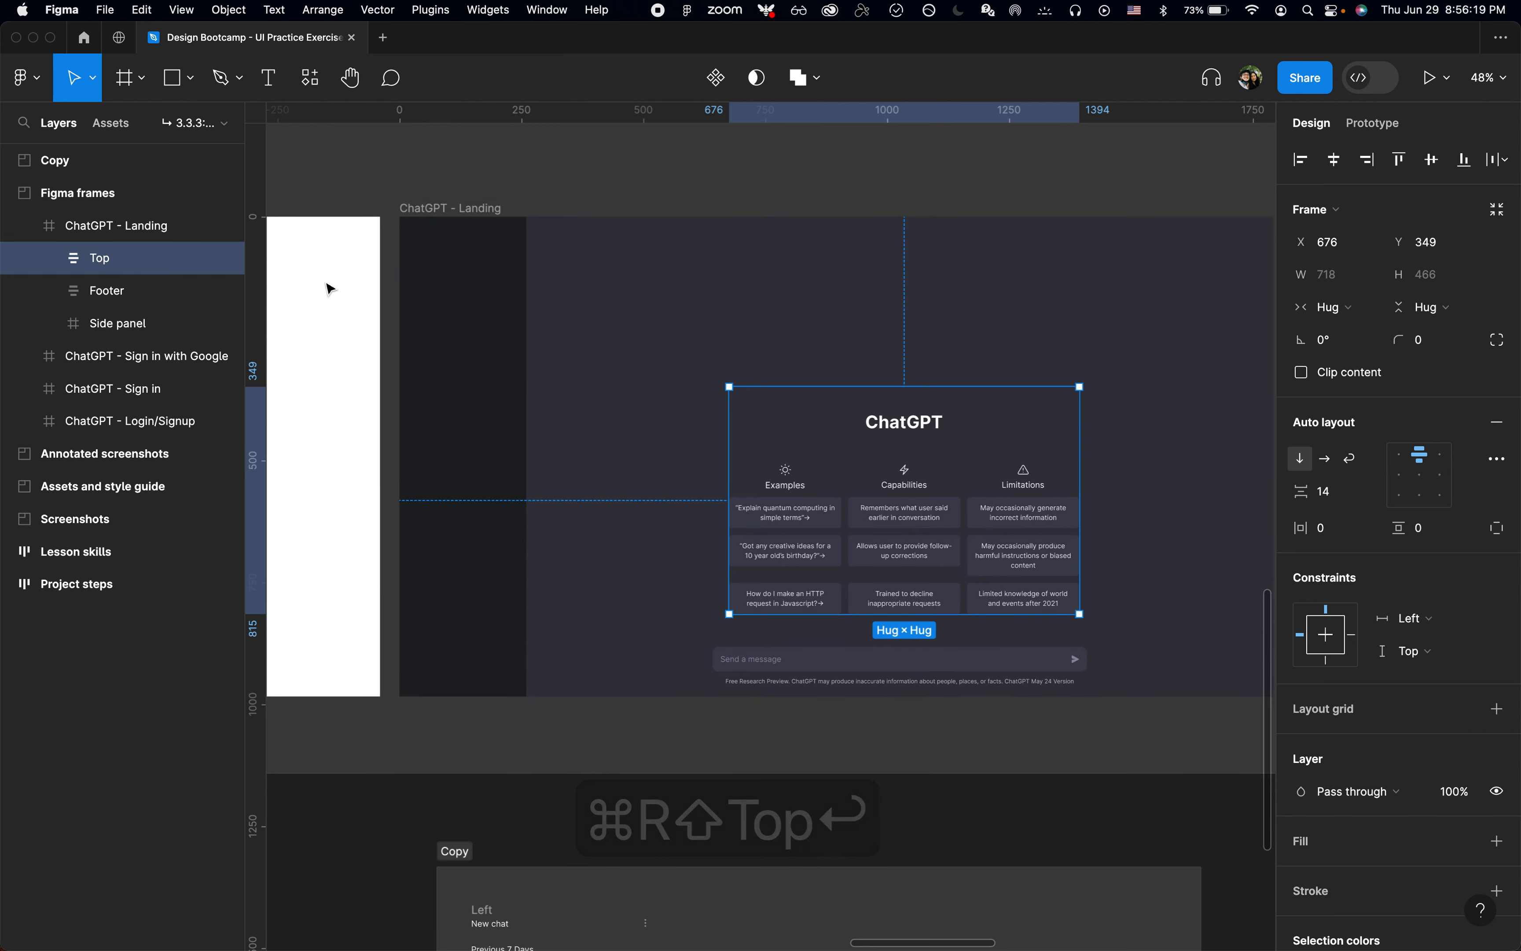
Step: Switch the Top frame to a fixed width and set it to the Footer's width of 1532
click(107, 291)
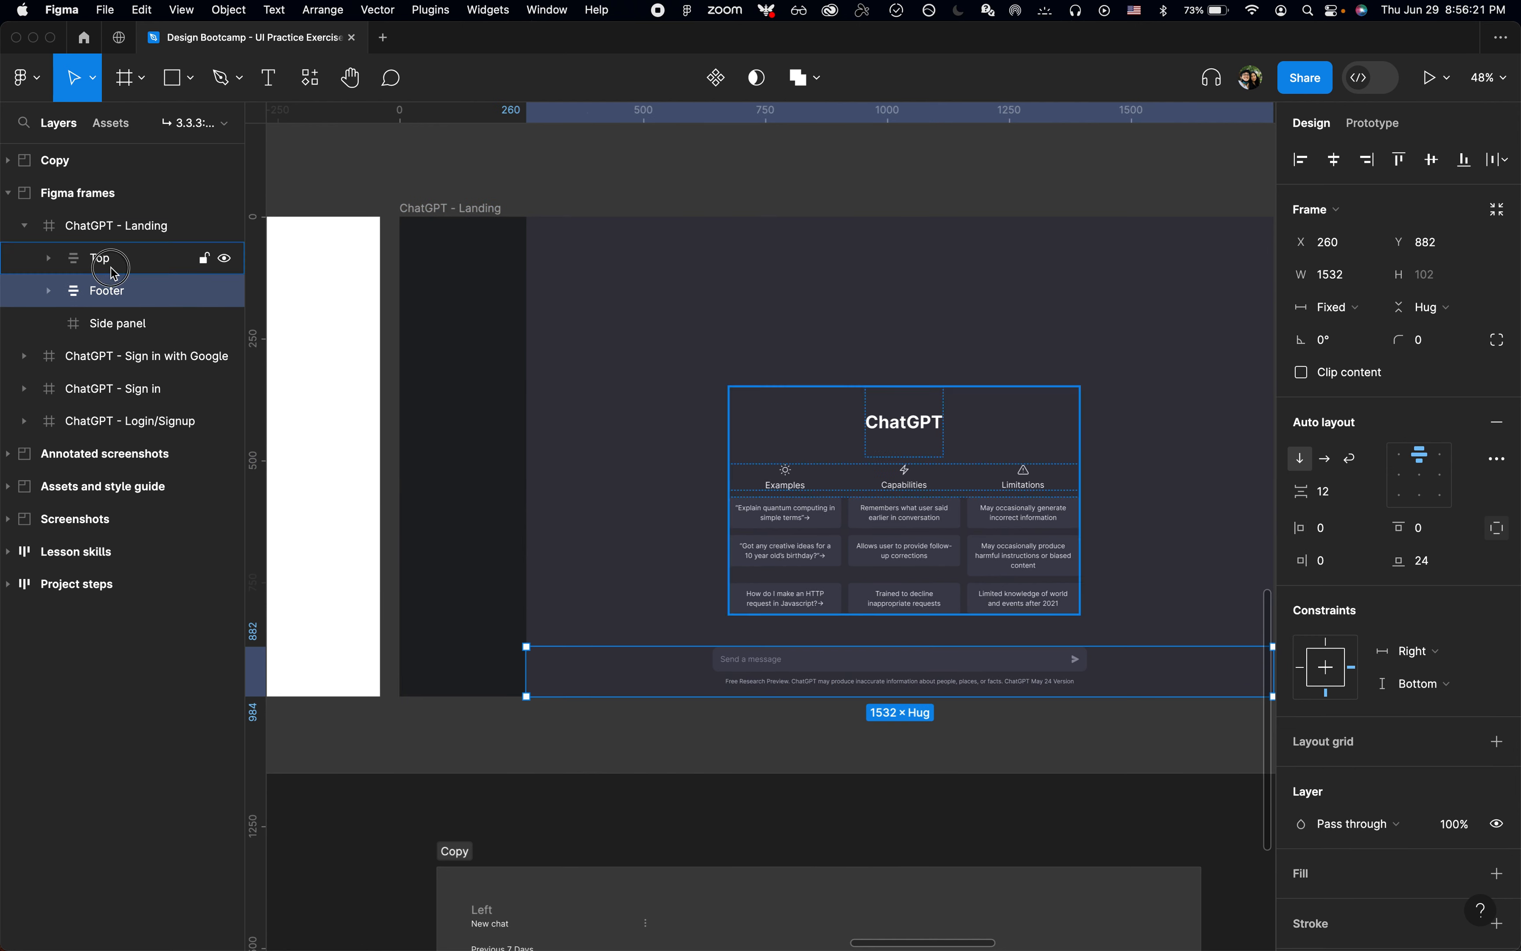
click(113, 271)
click(1334, 307)
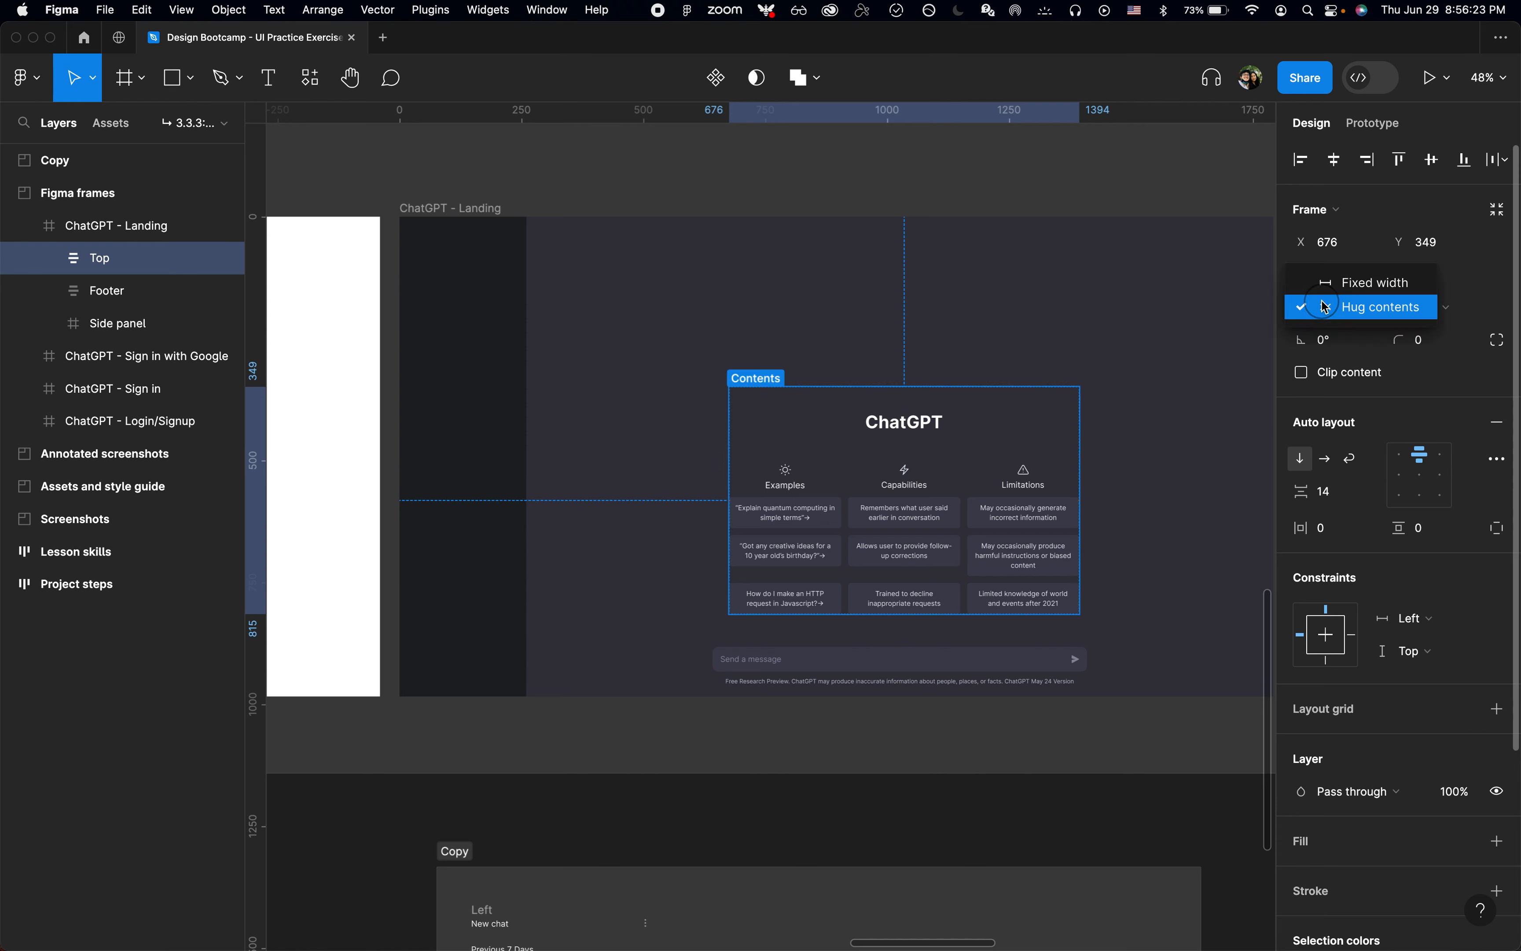
click(1351, 281)
click(946, 682)
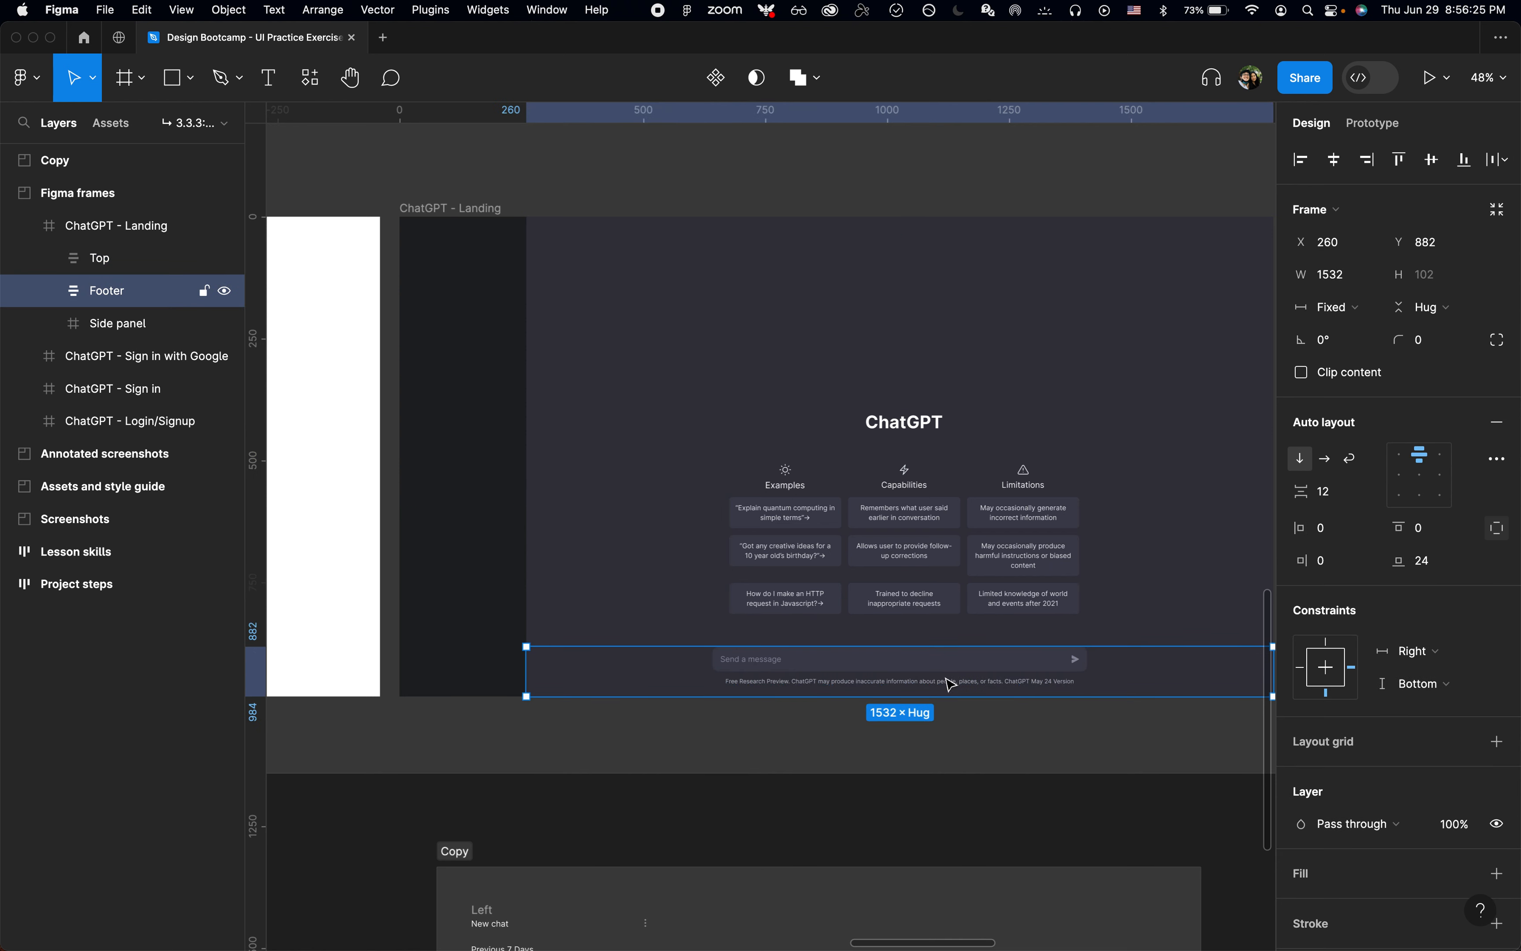
key(super+c)
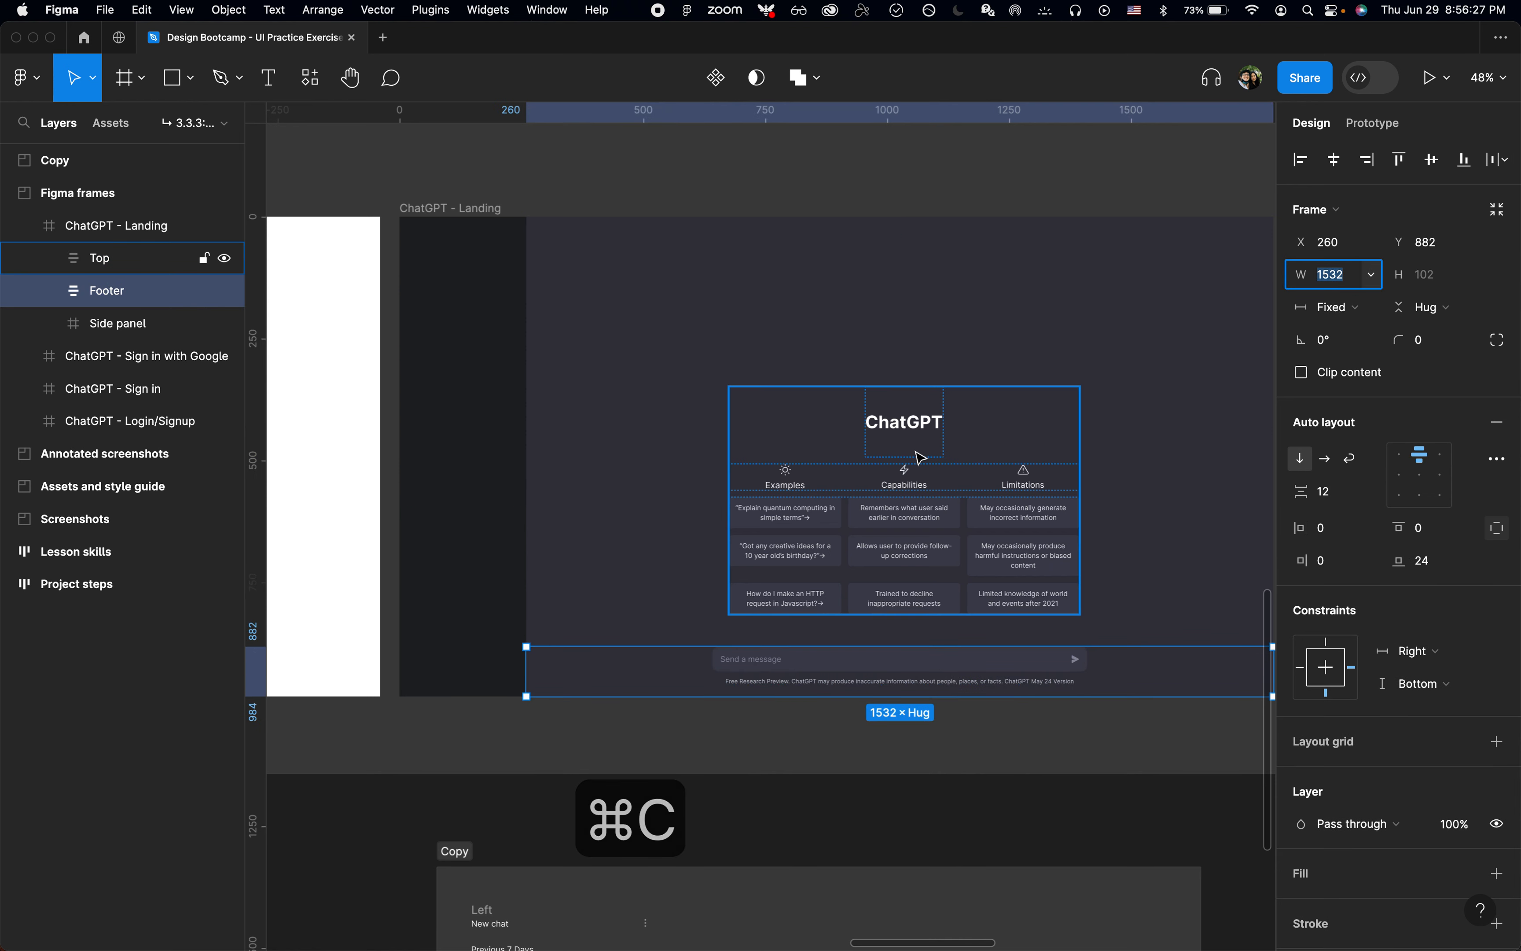
click(113, 258)
click(1338, 280)
key(super+v)
key(Return)
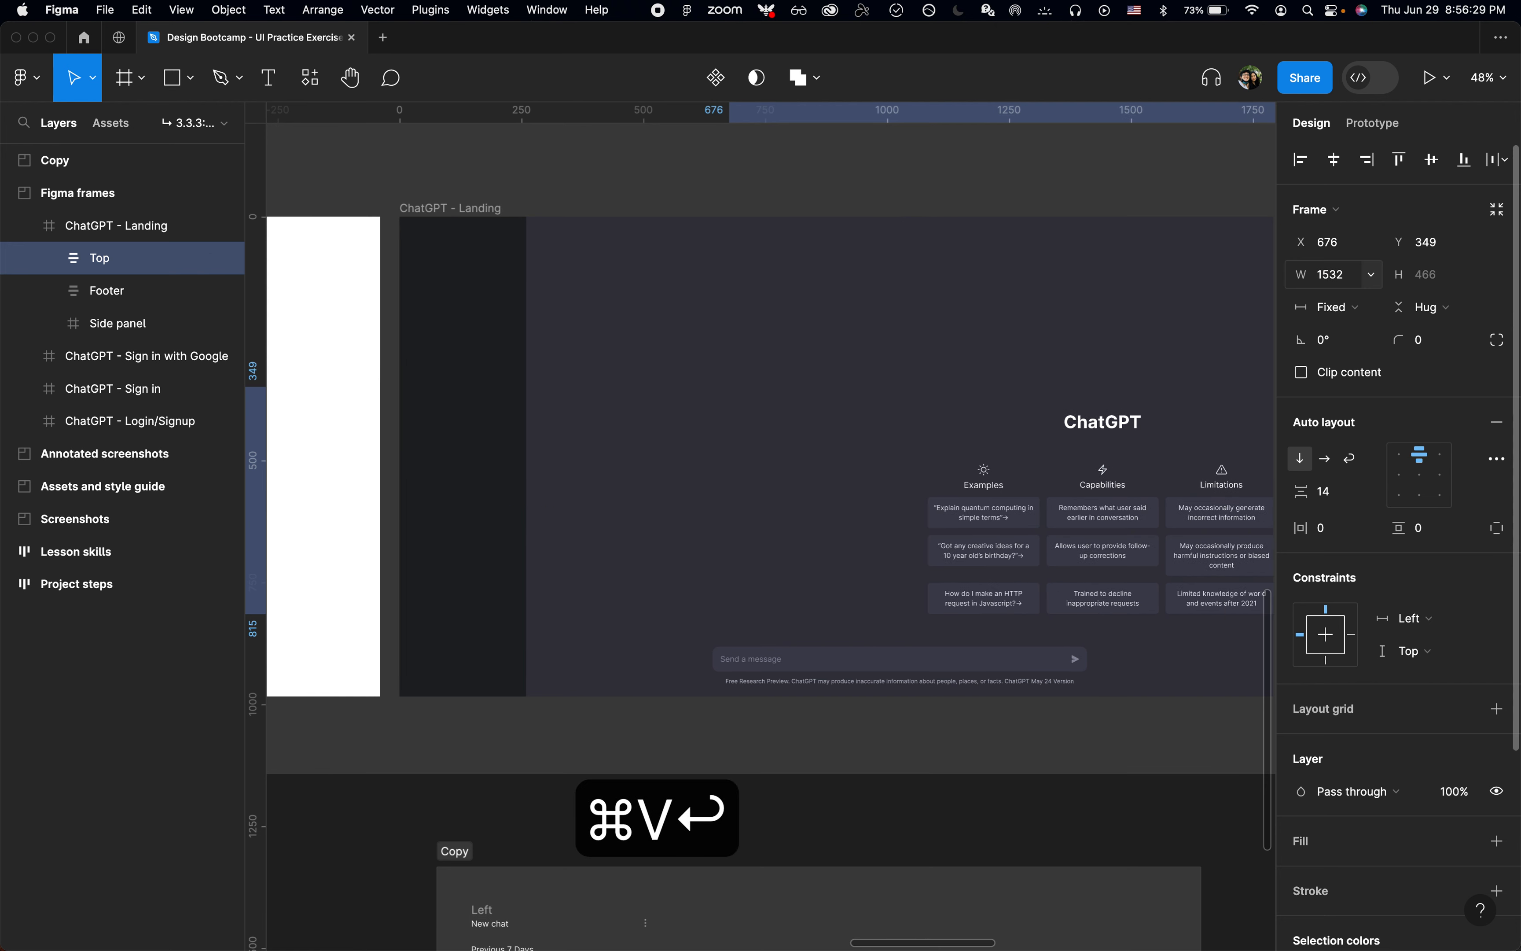
Step: Align the Top frame to the right edge and vertical centre of the ChatGPT - Landing frame
key(alt+d)
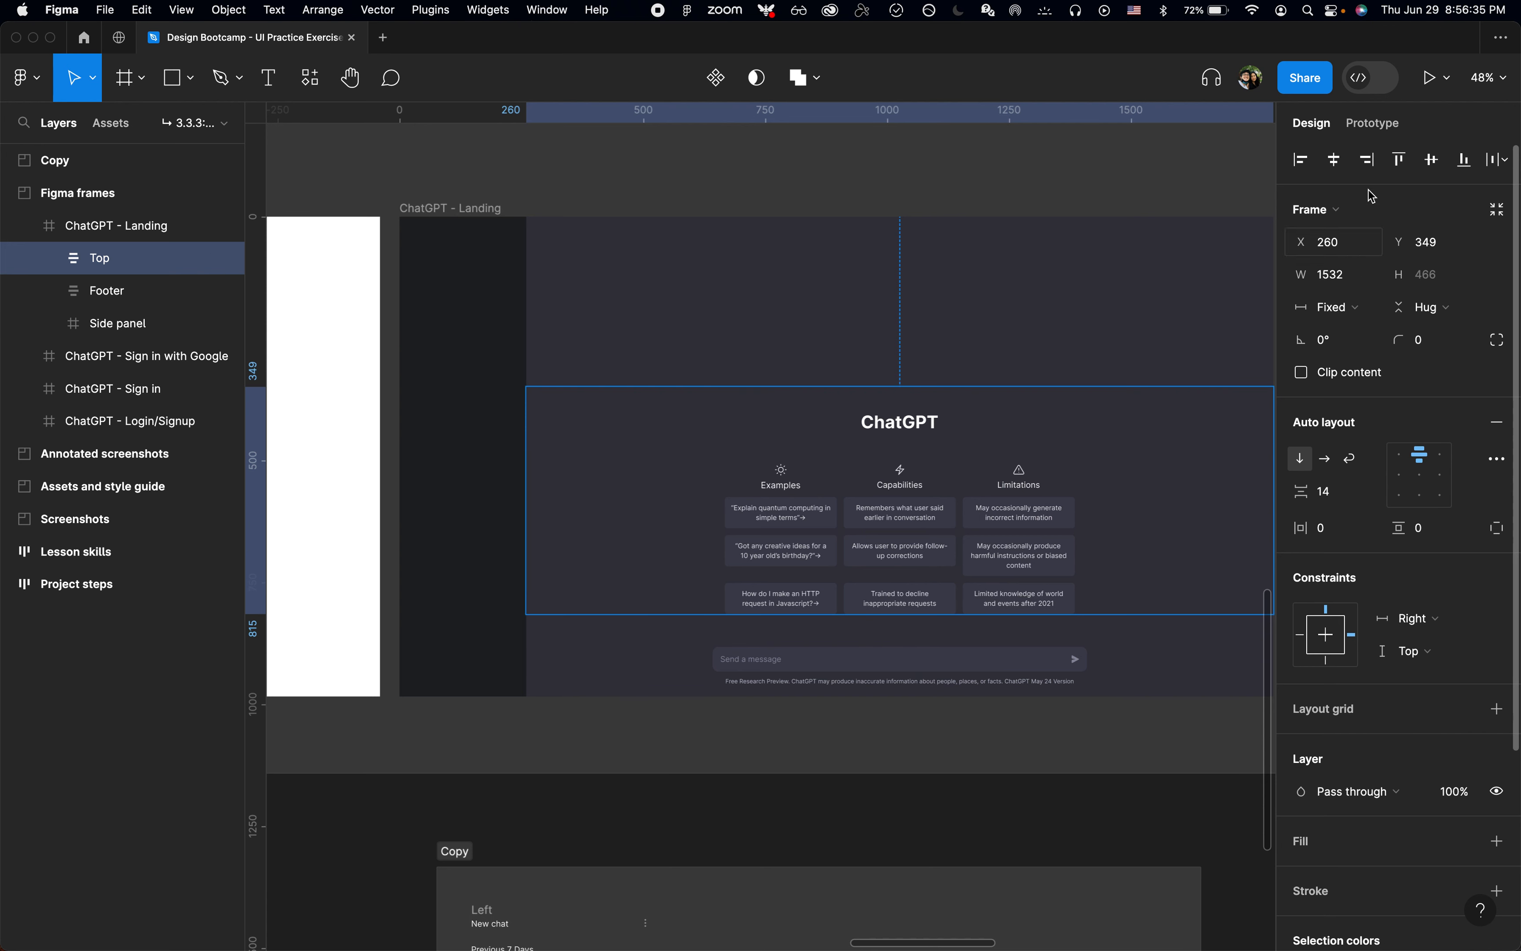
click(1433, 162)
click(1054, 336)
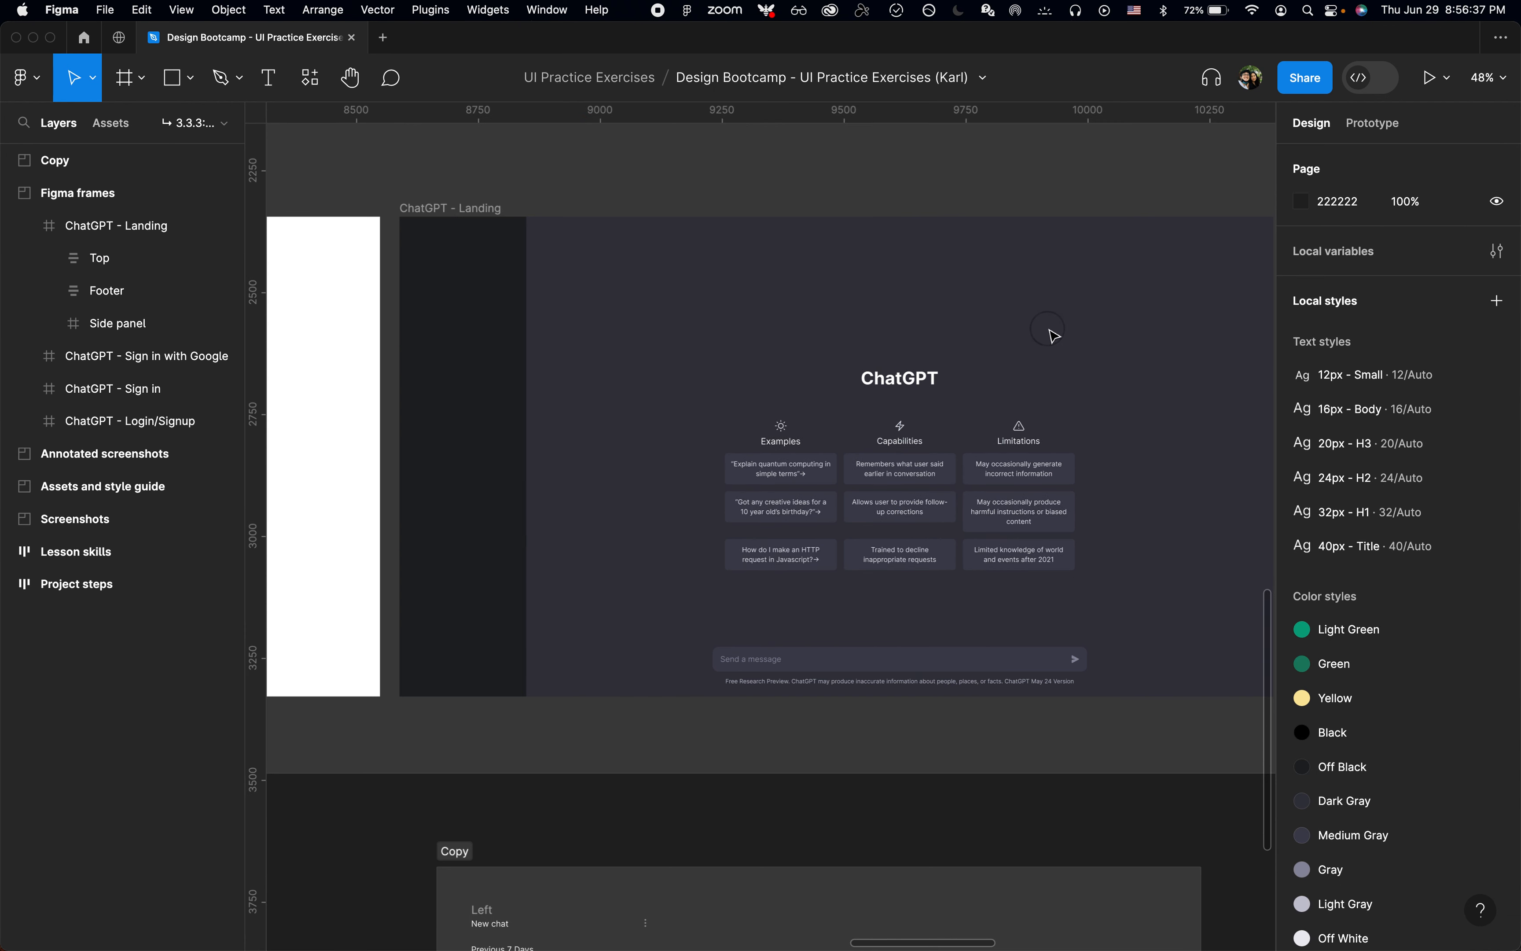
Step: Compare the vertical position of the Top frame's content with the annotated ChatGPT landing screenshot
scroll(1055, 336, up, 10)
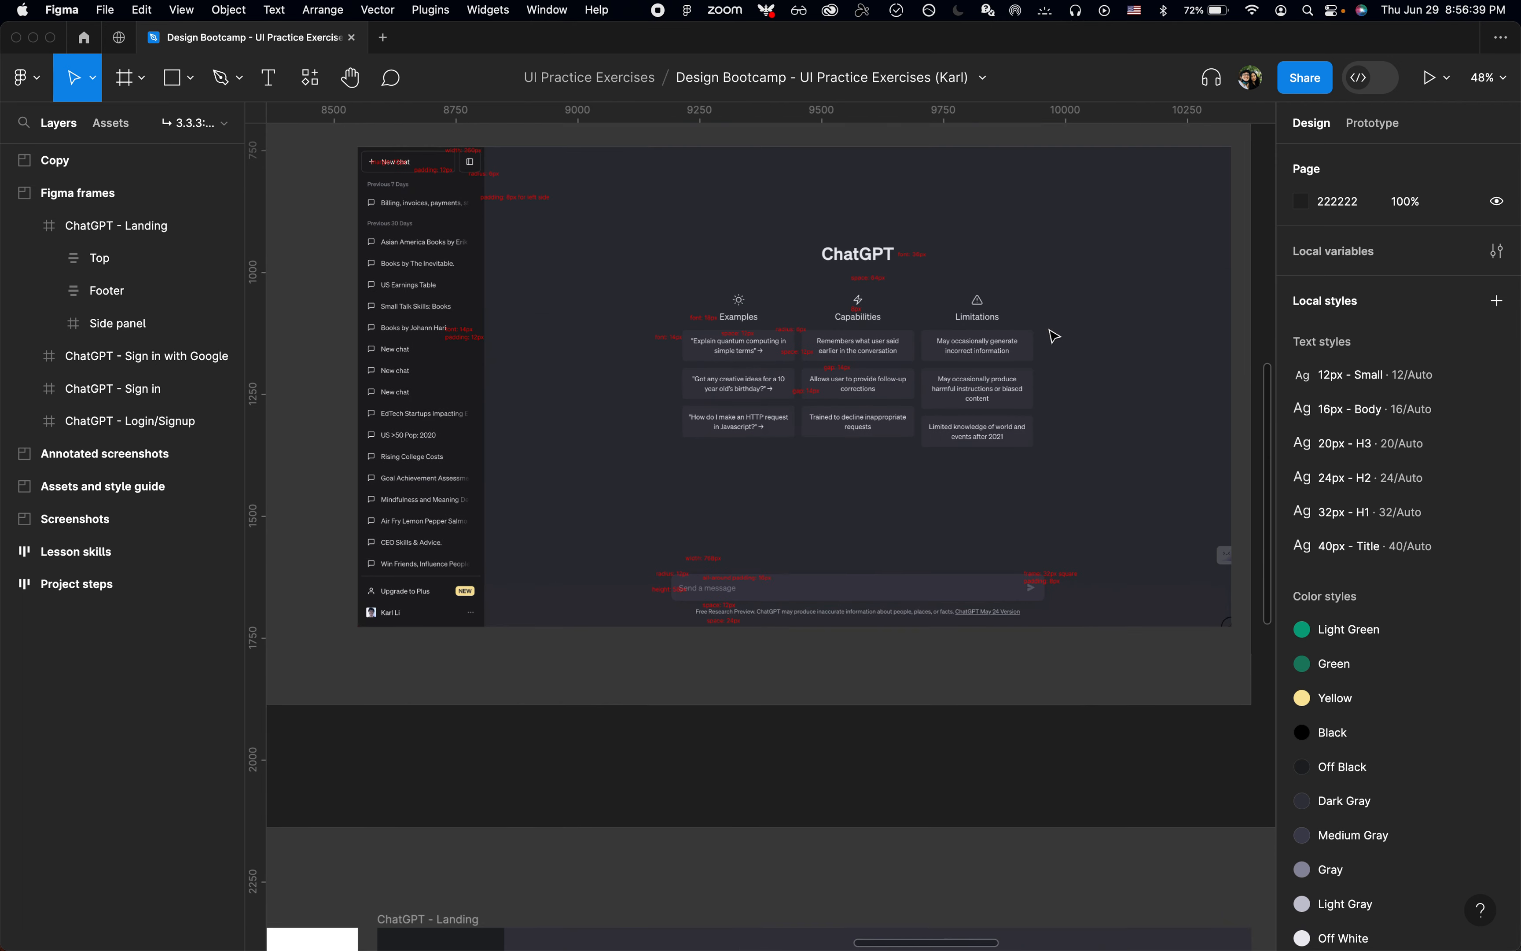
scroll(1053, 334, down, 3)
ctrl+scroll(1053, 333, down, 2)
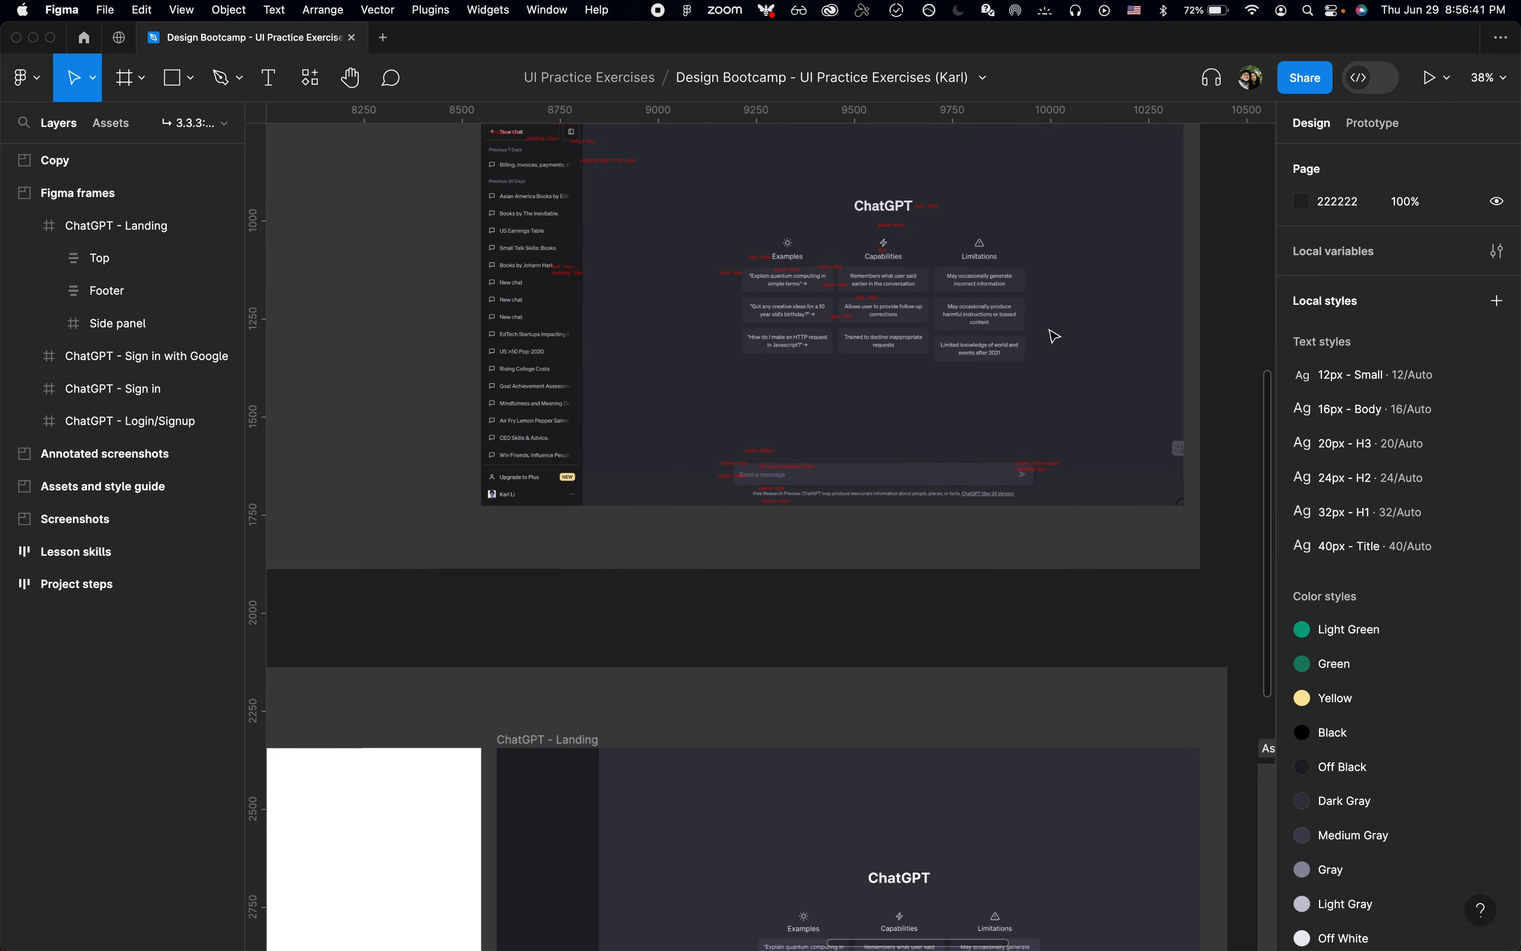
scroll(1047, 349, down, 3)
scroll(939, 611, down, 3)
click(937, 683)
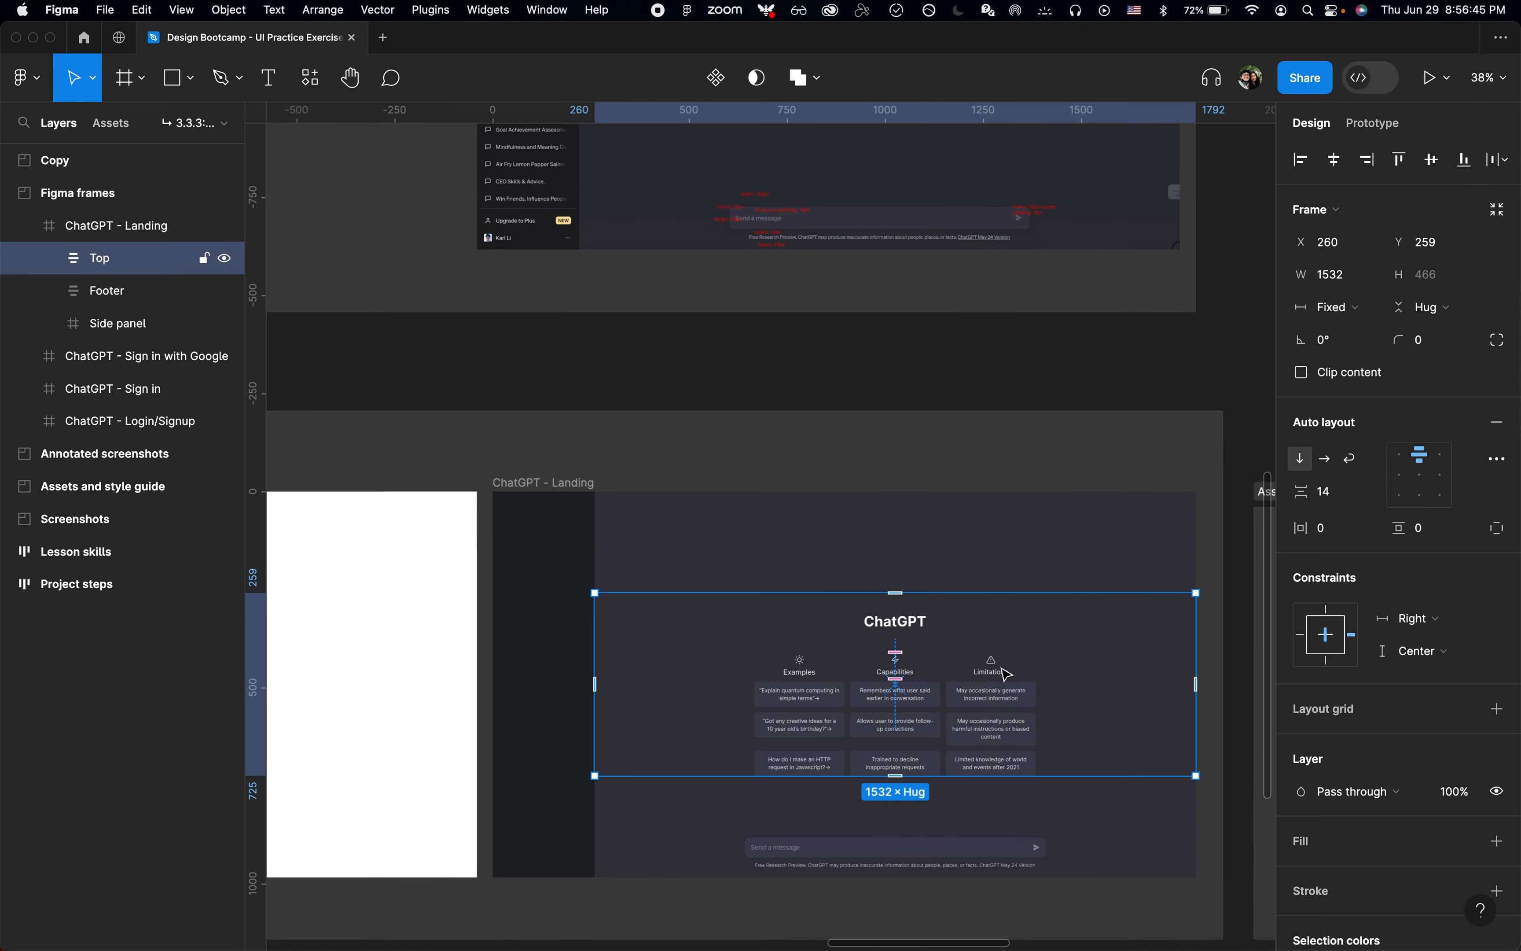
scroll(1000, 666, down, 3)
ctrl+scroll(1001, 668, up, 3)
ctrl+scroll(971, 549, up, 2)
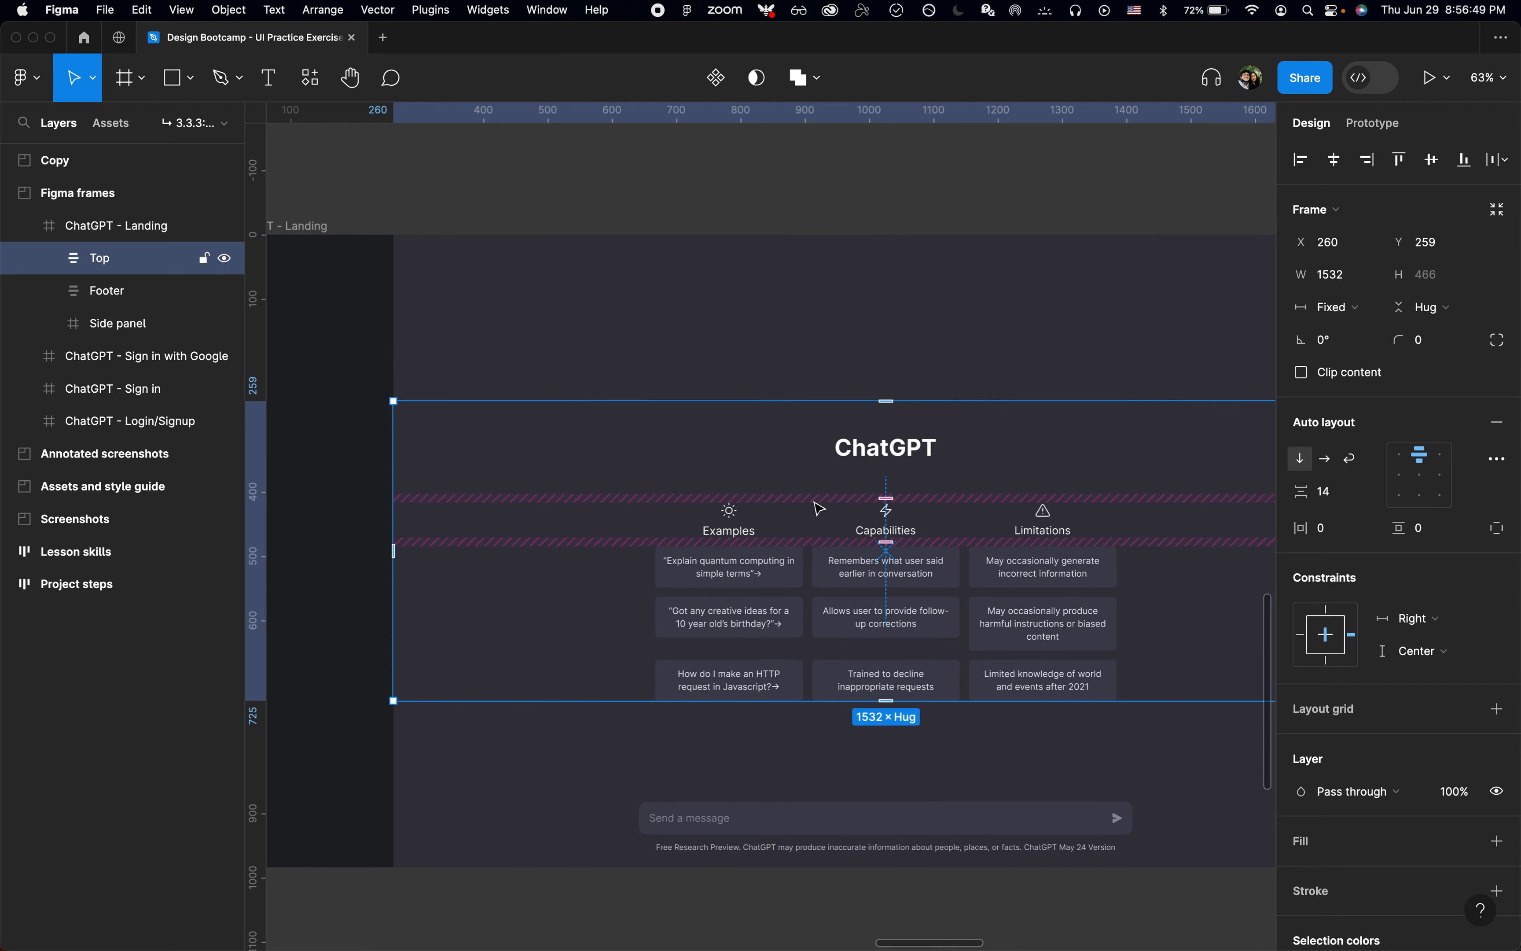
Step: Split the Header frame's padding into individual sides and set its top padding to 0
key(Return)
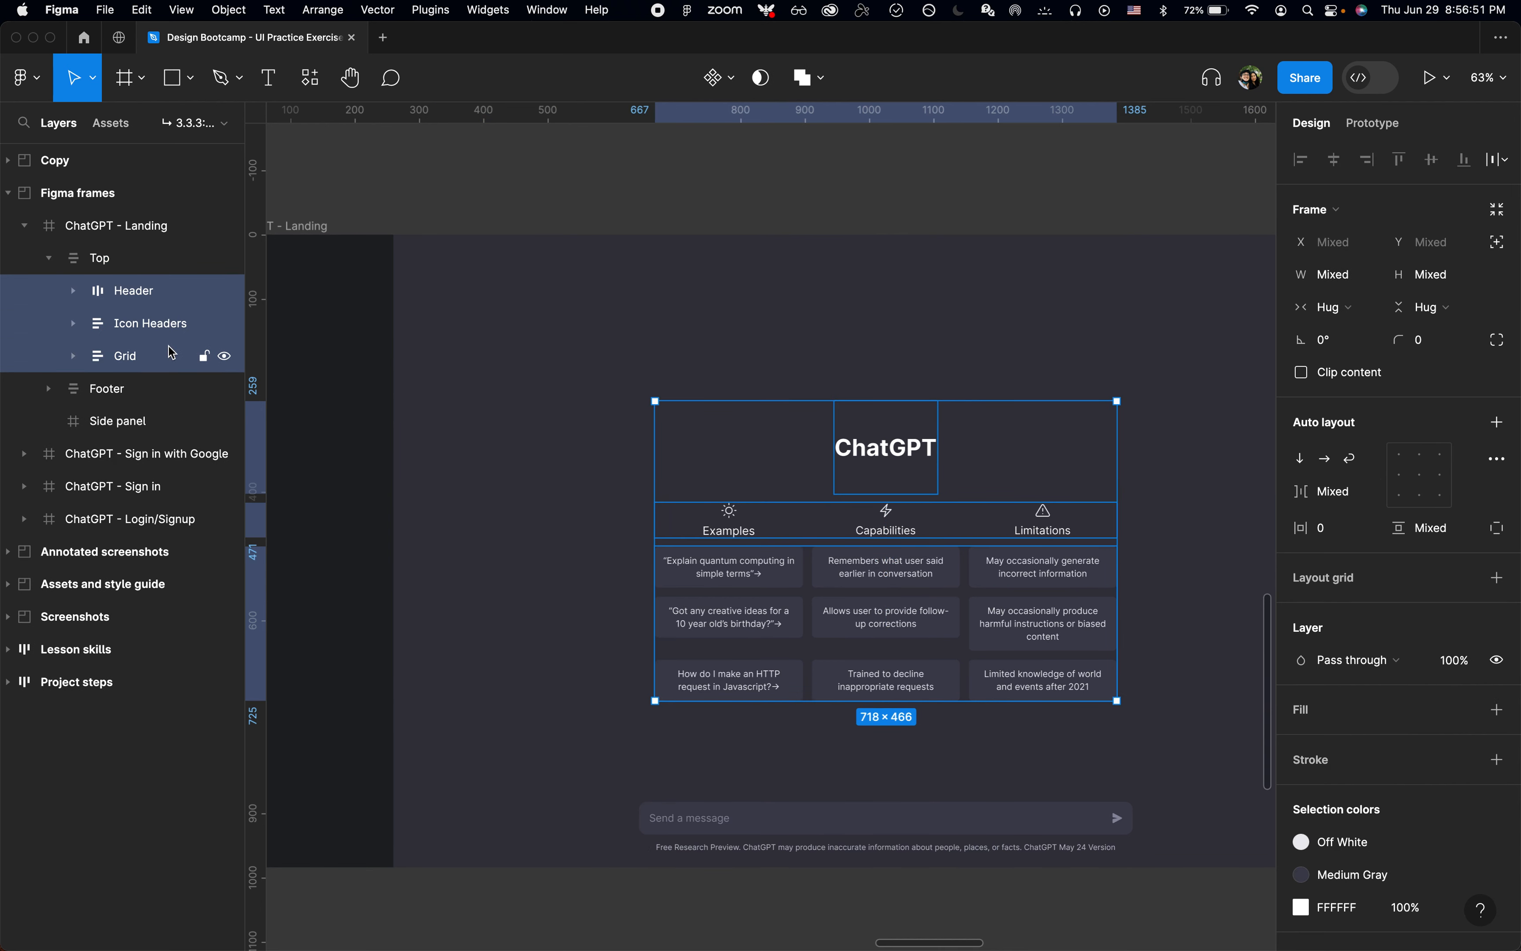
click(919, 490)
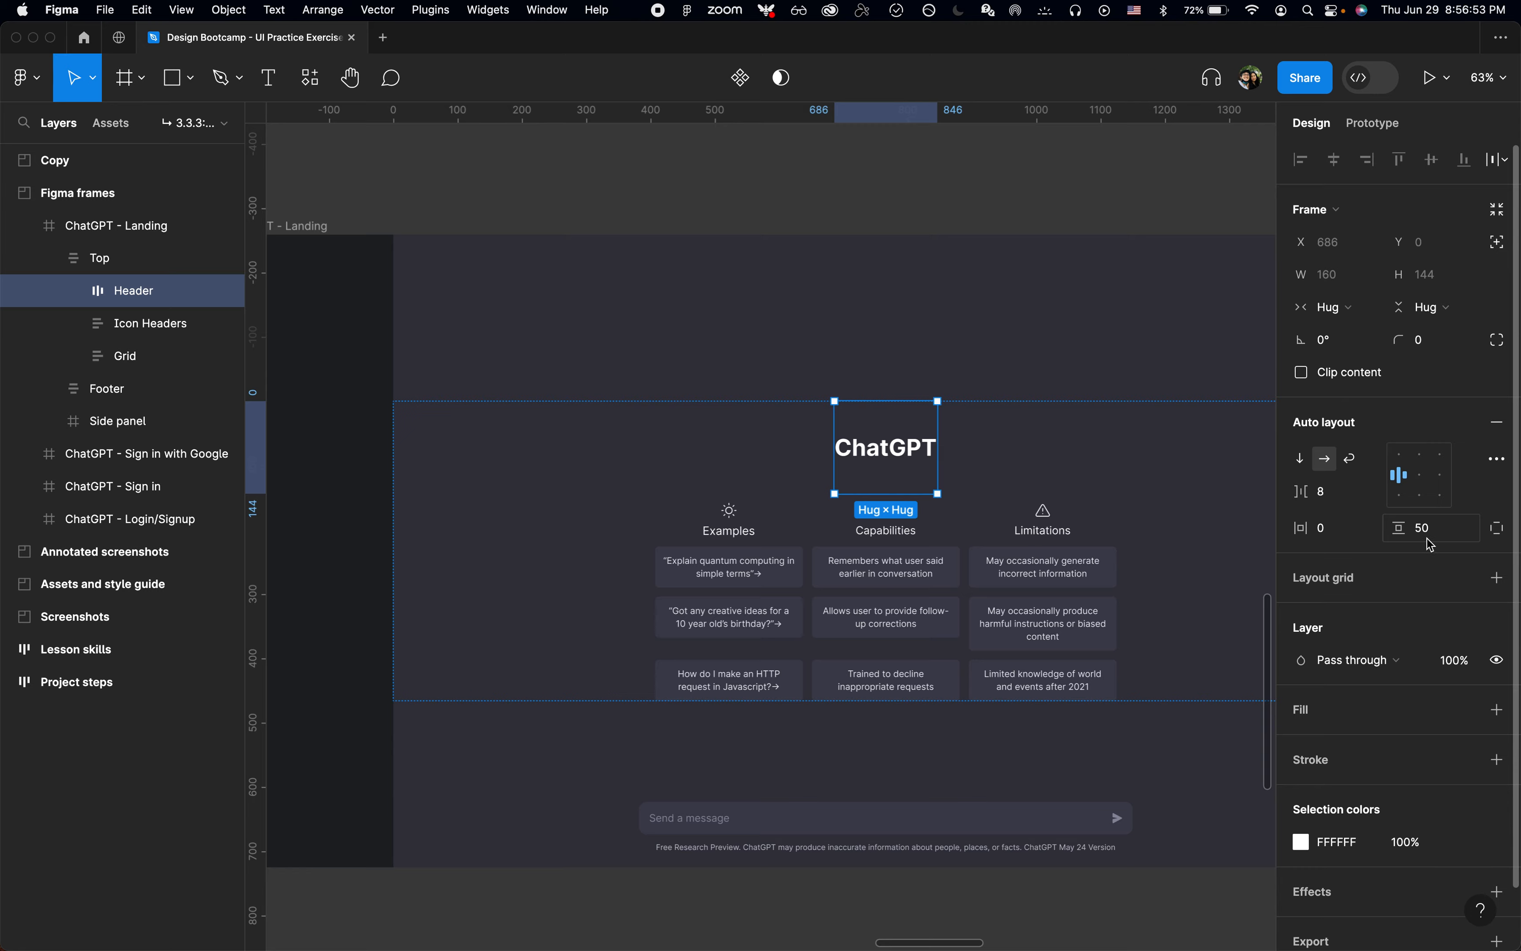
key(super+Tab)
key(shift+super+c)
key(super+Tab)
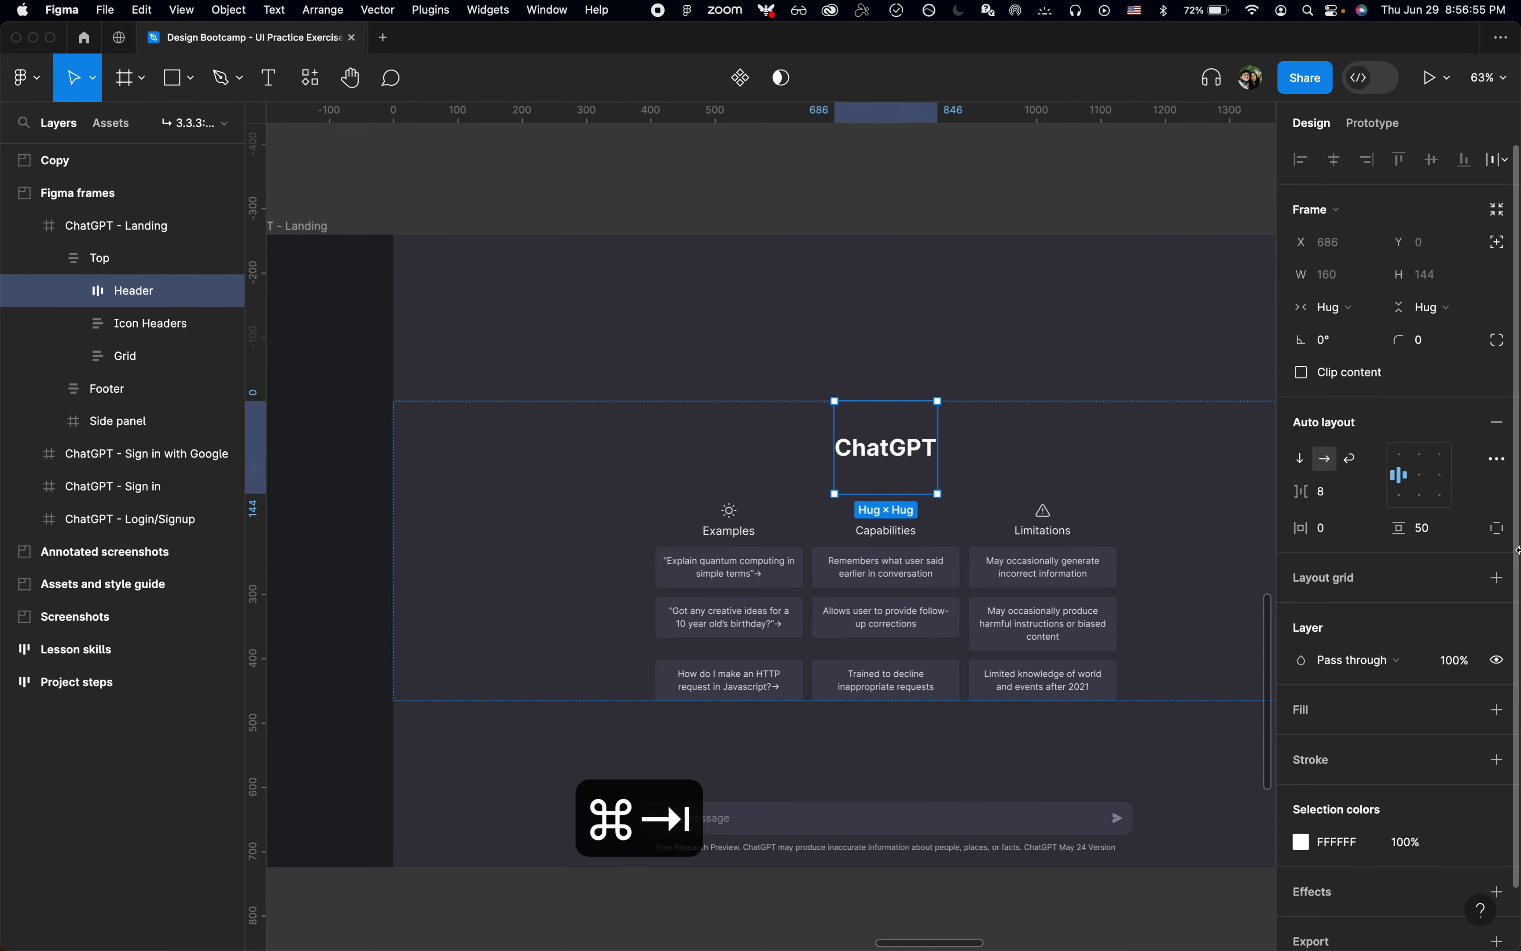
click(1501, 529)
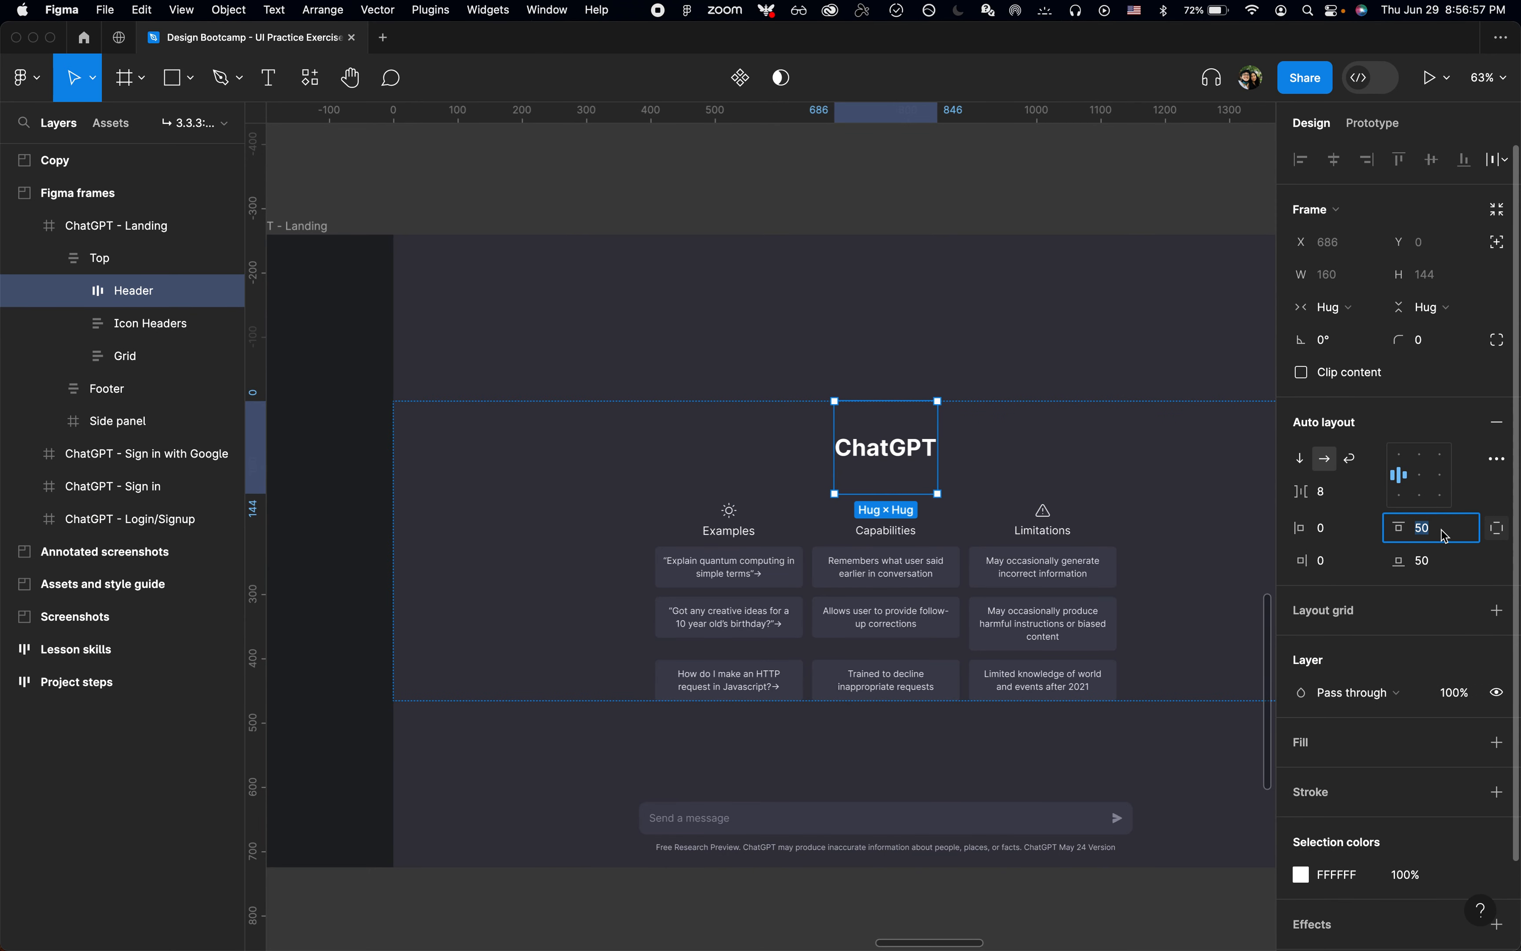
text(0)
key(Return)
key(Escape)
key(Escape)
scroll(1037, 334, down, 3)
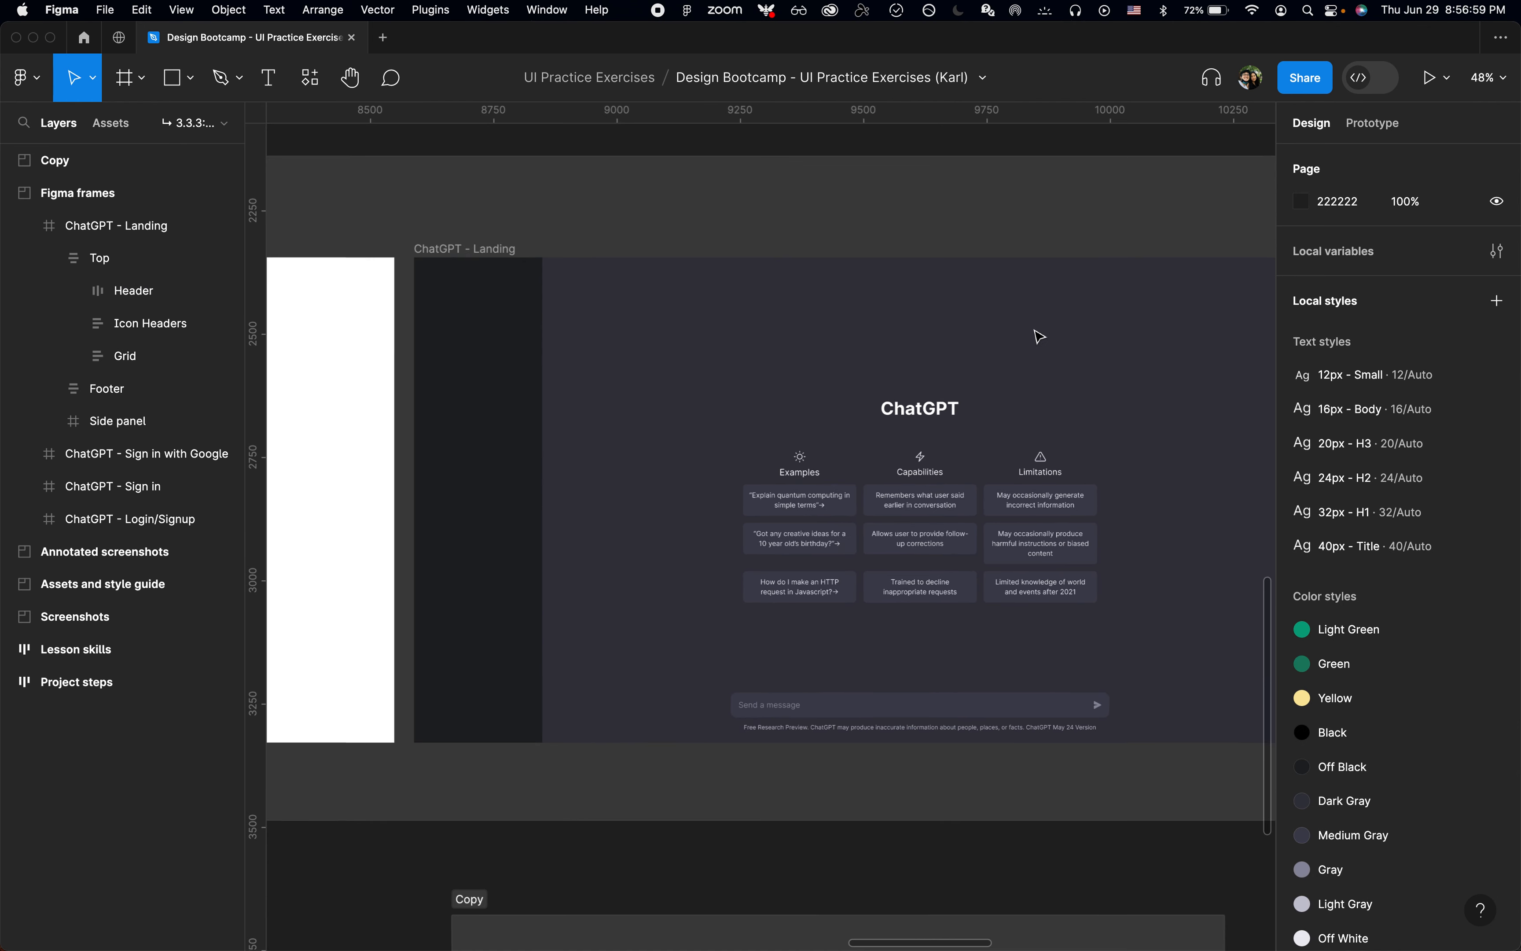
Step: Stretch the Top frame to 1532 × 882 so it spans from the landing frame's upper edge to the Footer
scroll(1040, 337, right, 2)
scroll(1039, 337, up, 2)
click(968, 475)
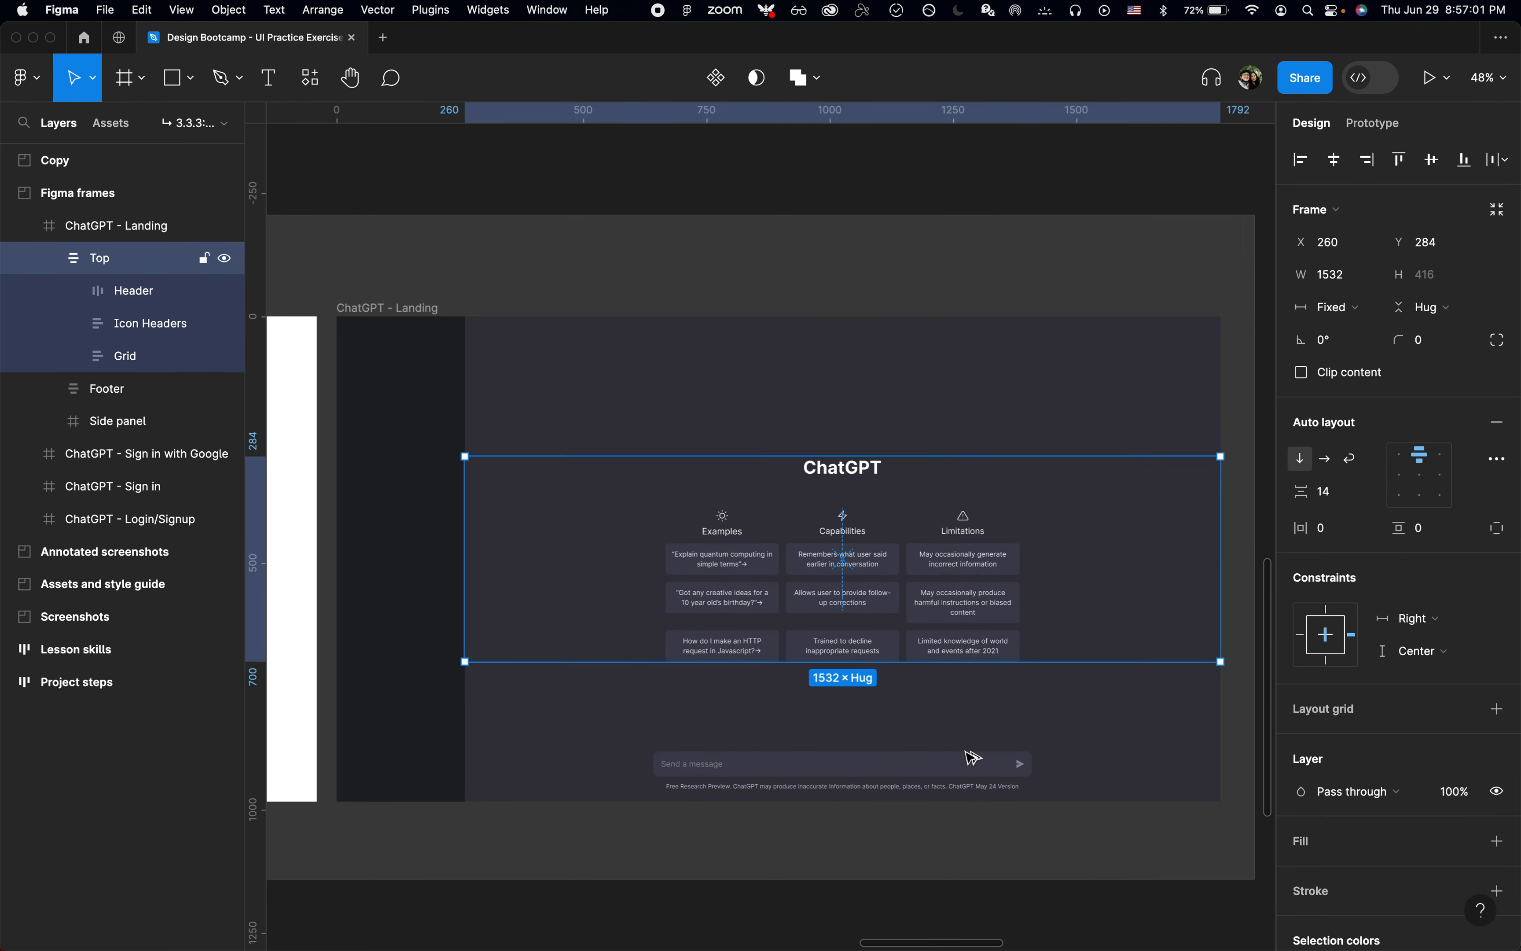
drag(849, 665, 850, 747)
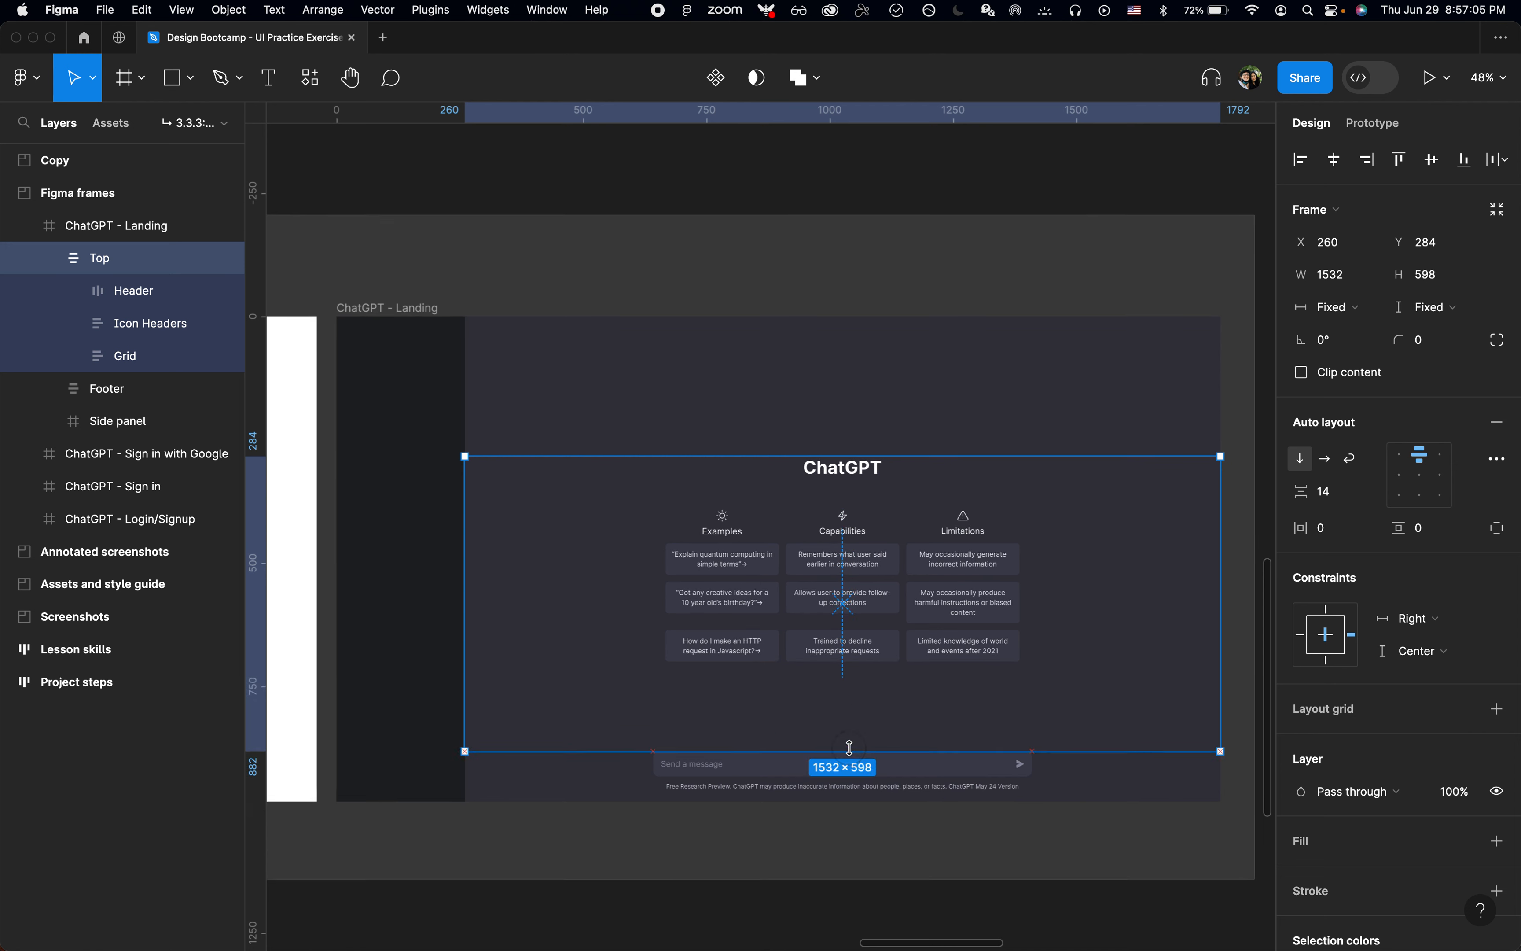
drag(954, 460, 957, 320)
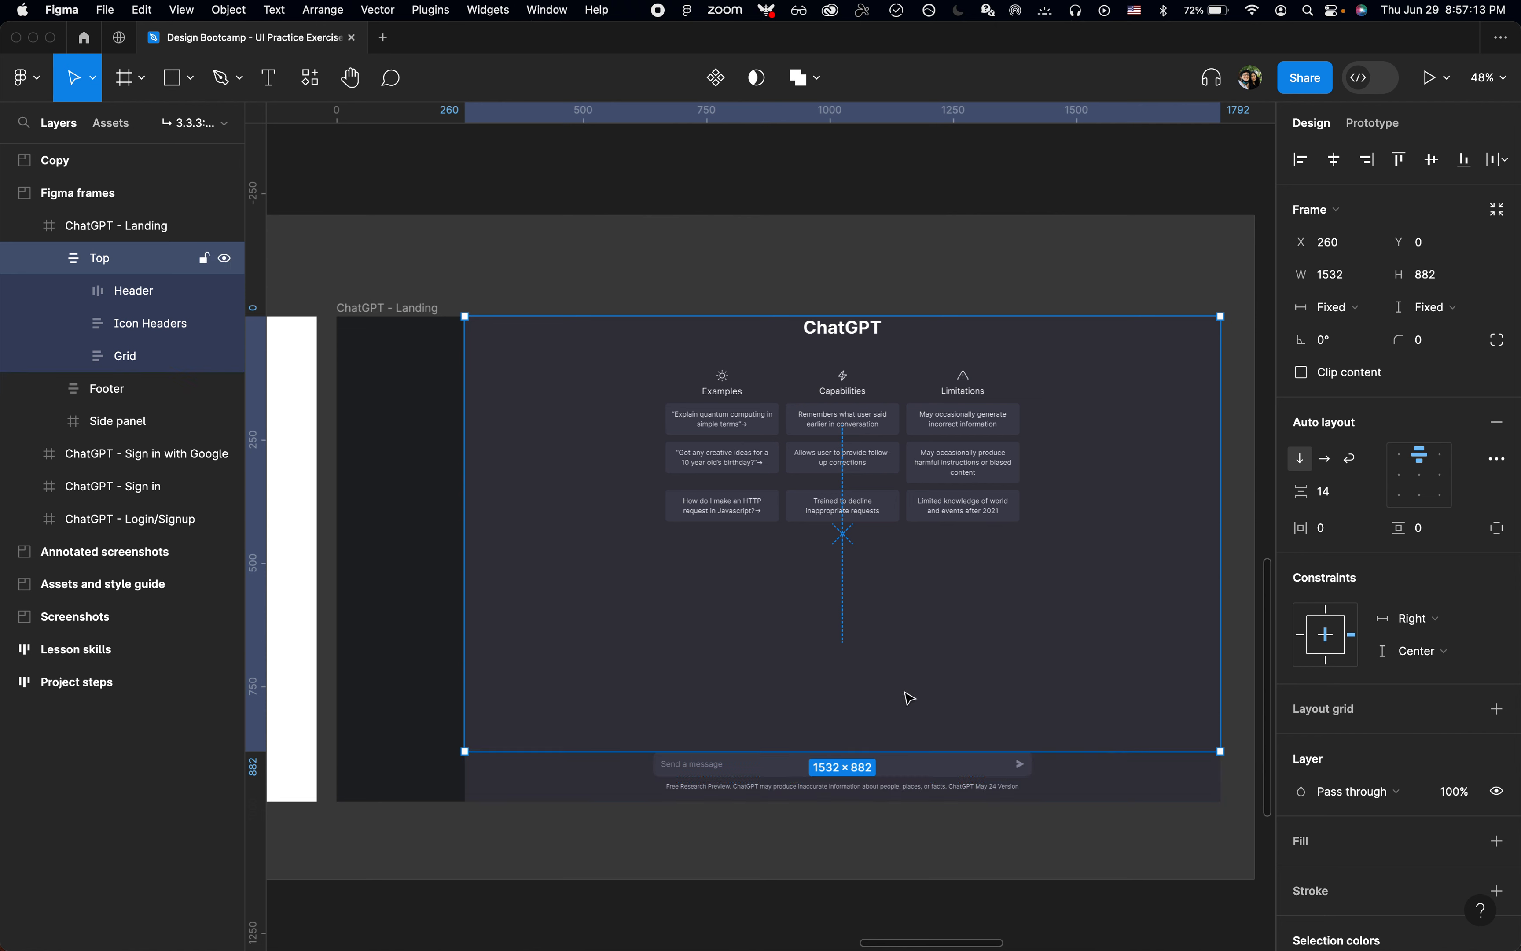
Step: Collapse the layers and set the Top frame's auto layout alignment to centre
key(alt+semicolon)
key(alt+l)
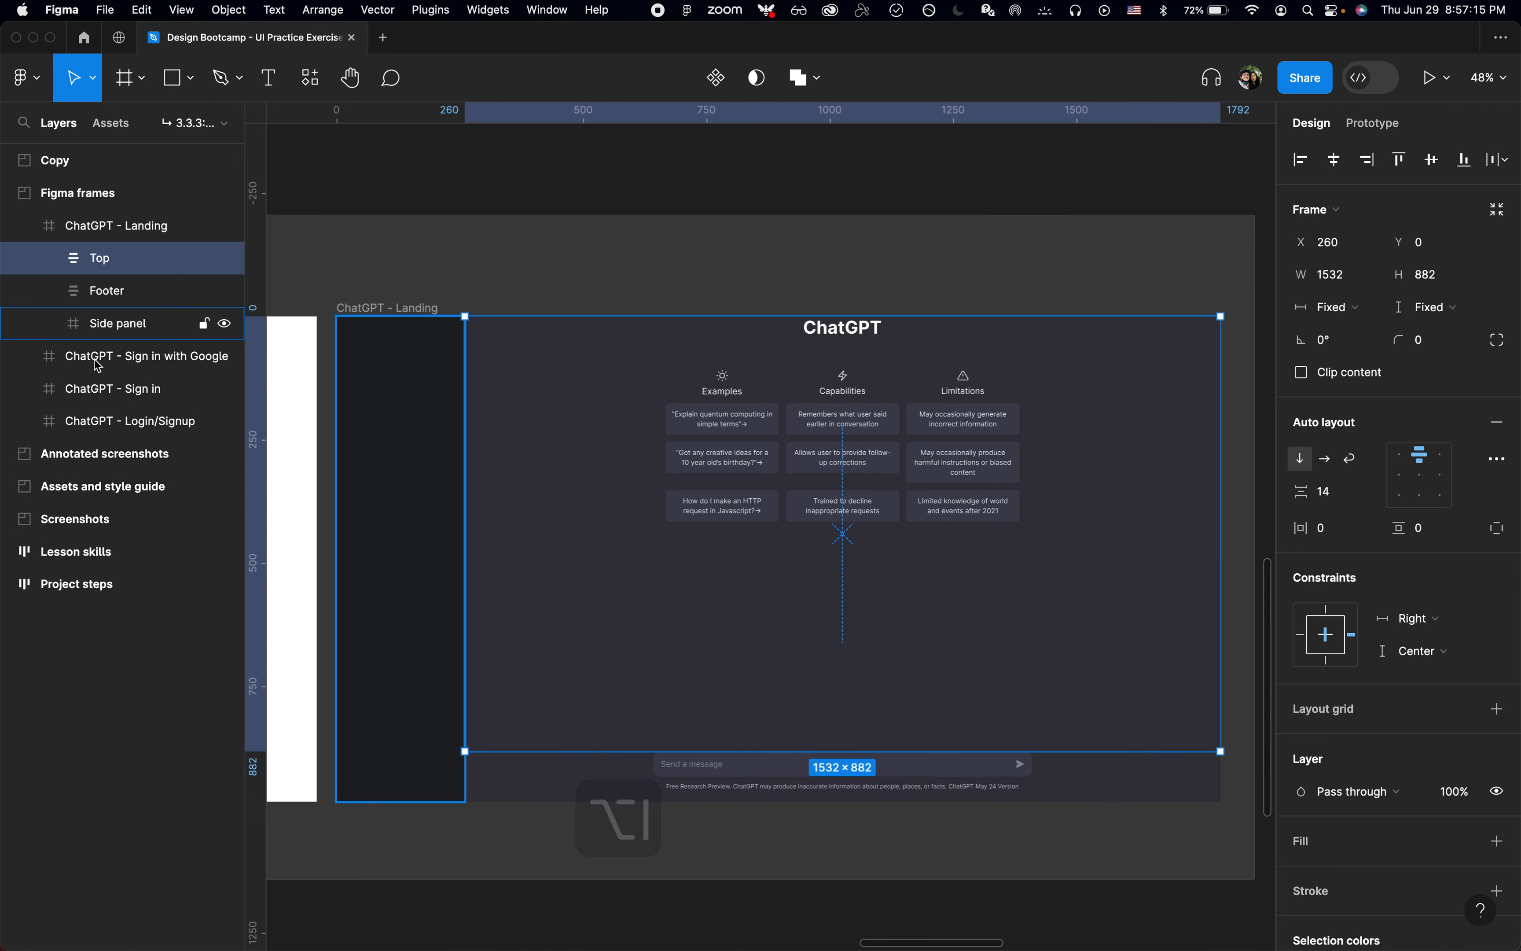
click(1427, 475)
click(966, 289)
scroll(967, 289, down, 2)
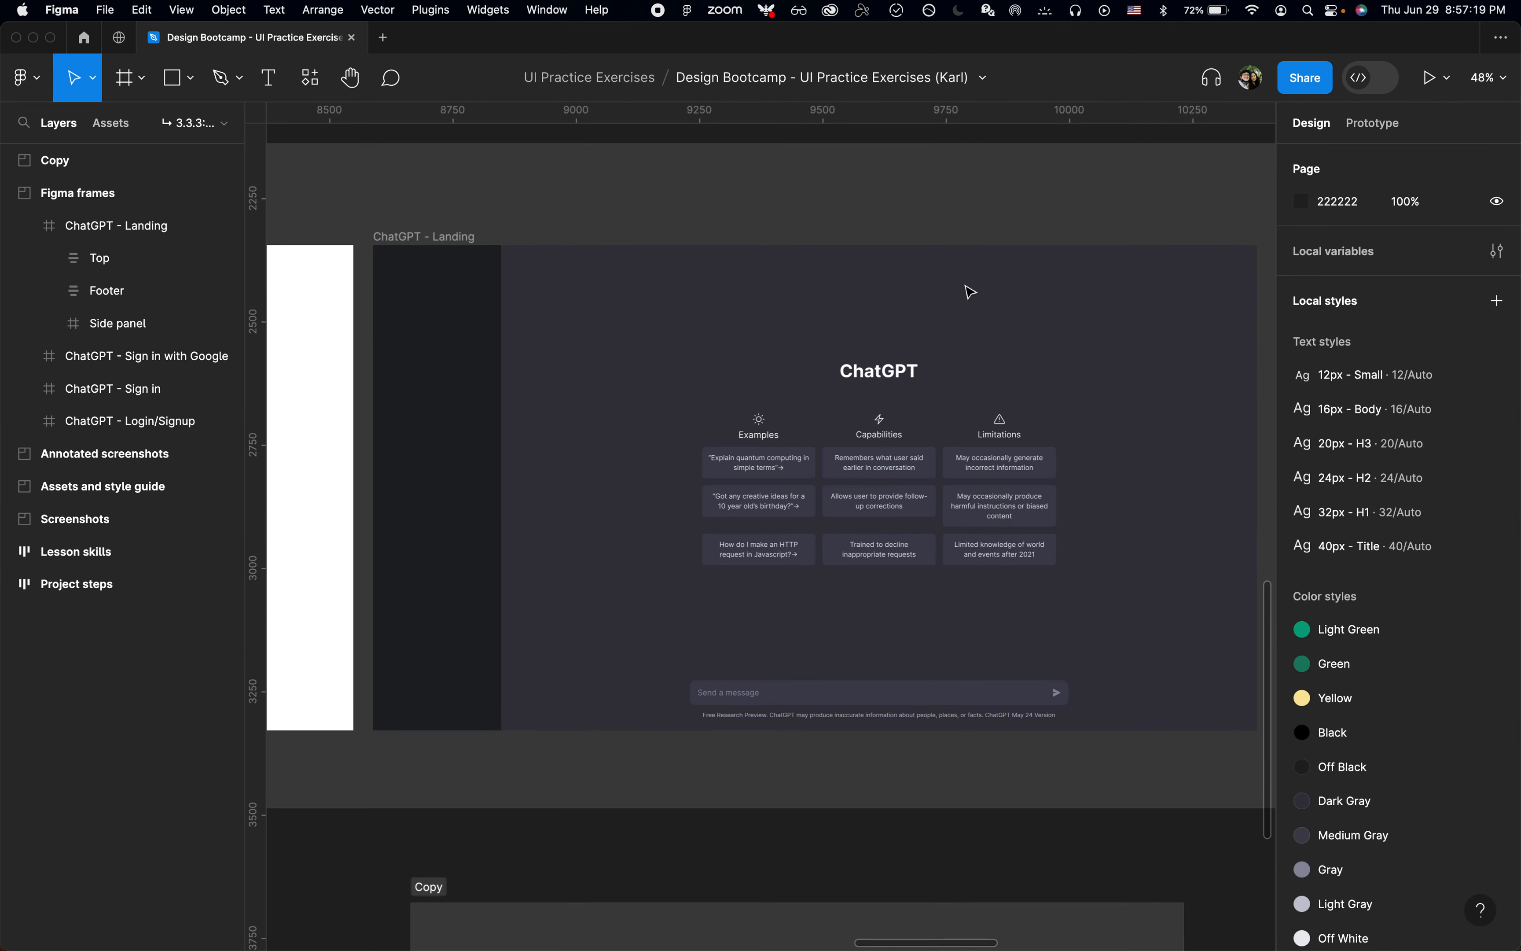
Step: Expand the Top frame's layers and rename the Grid layer as "Cards"
click(911, 409)
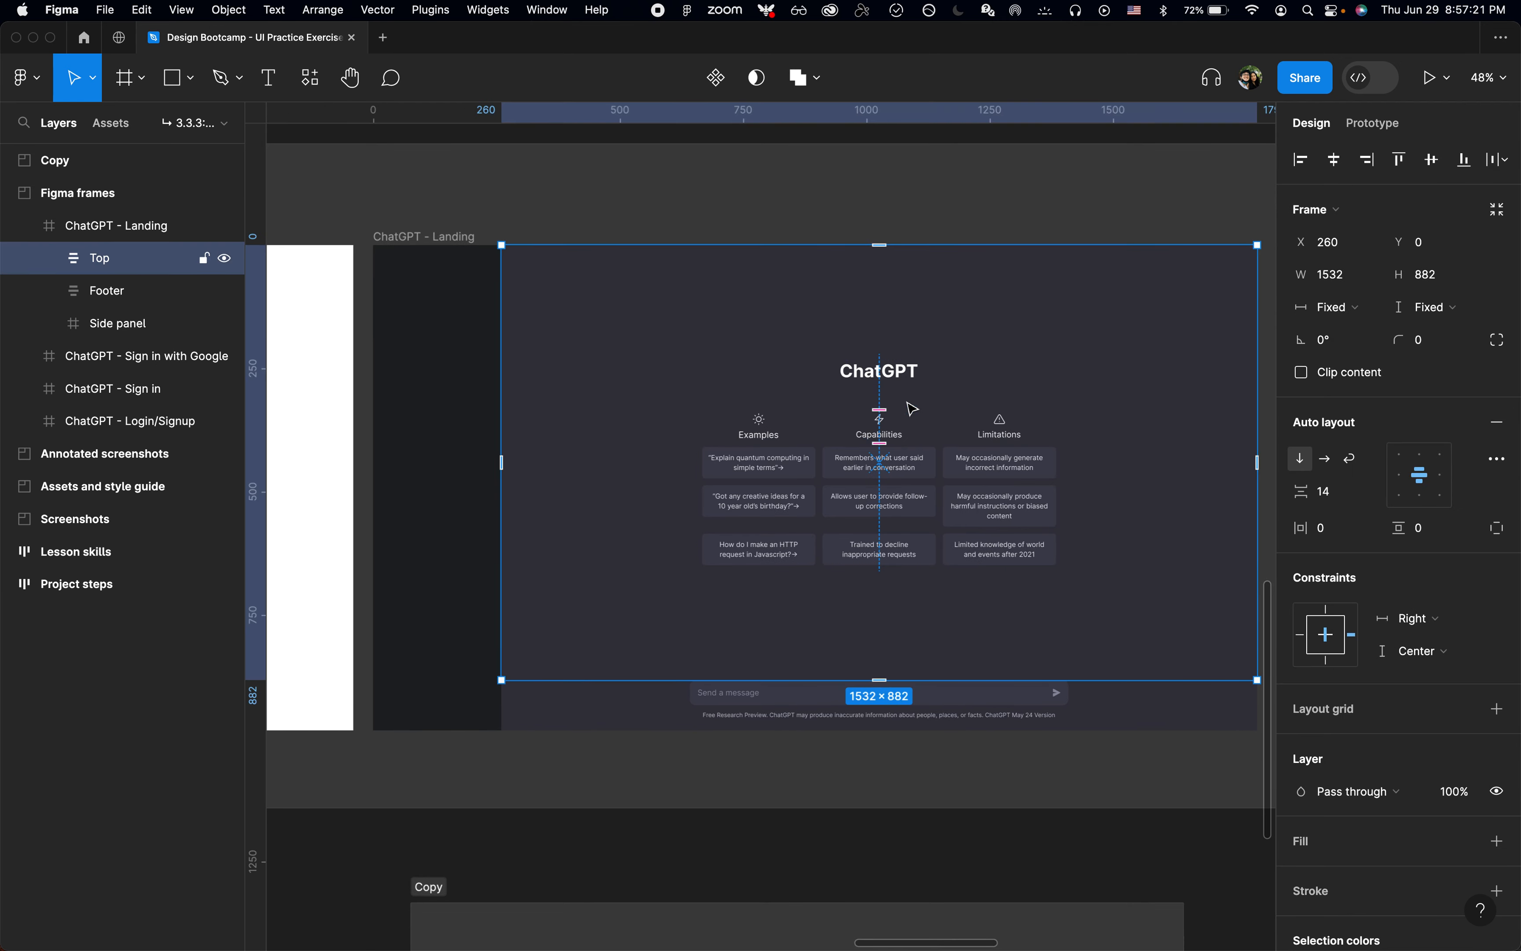
scroll(912, 418, up, 5)
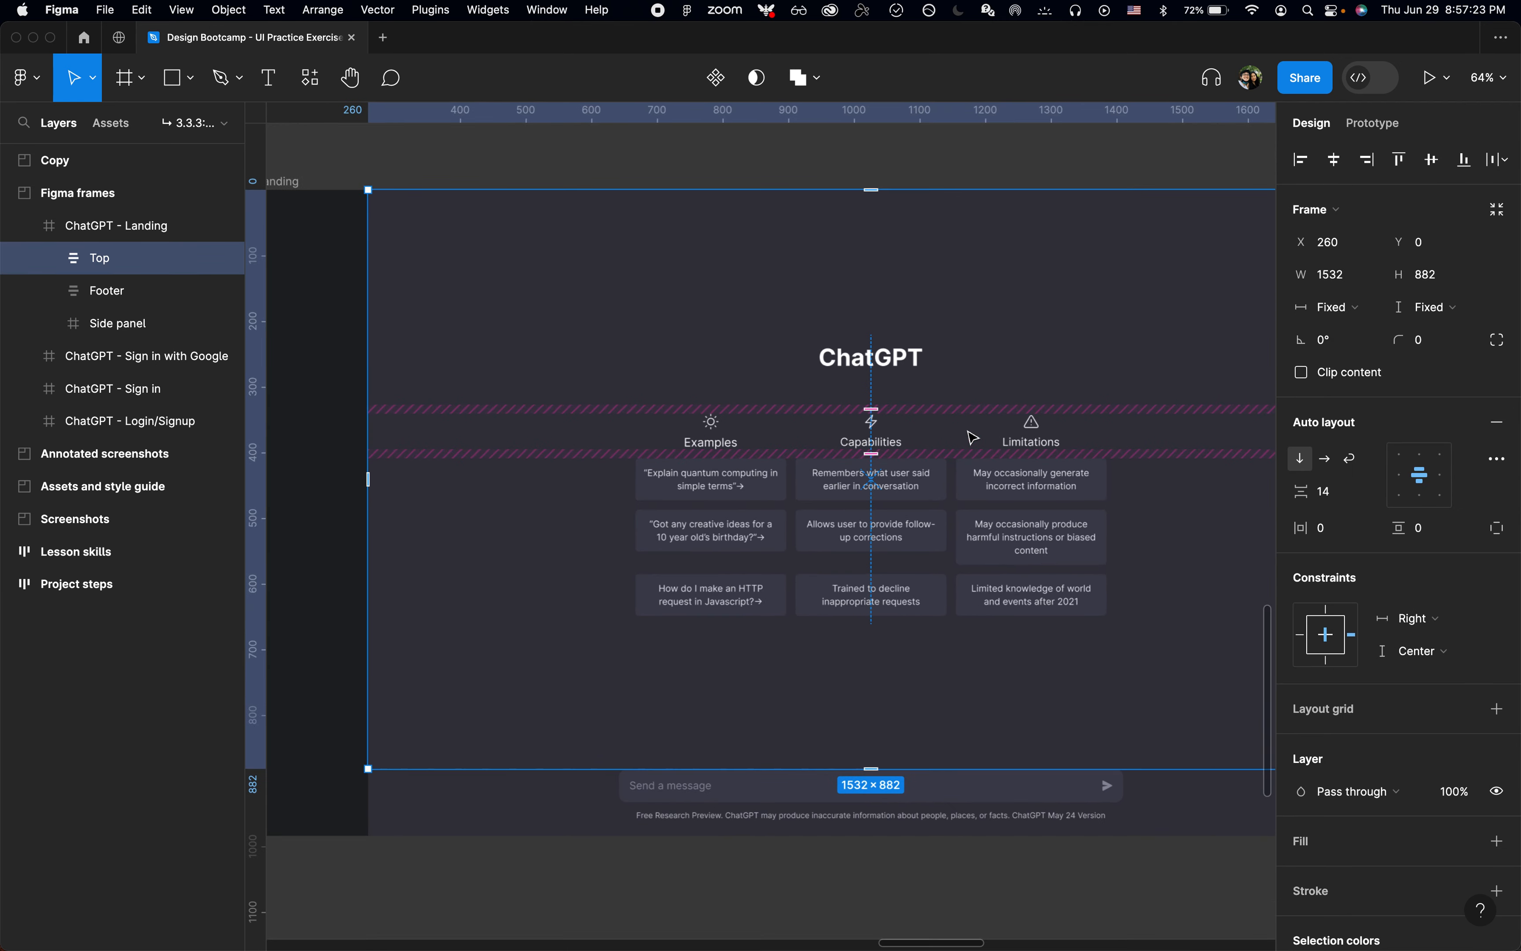
click(50, 258)
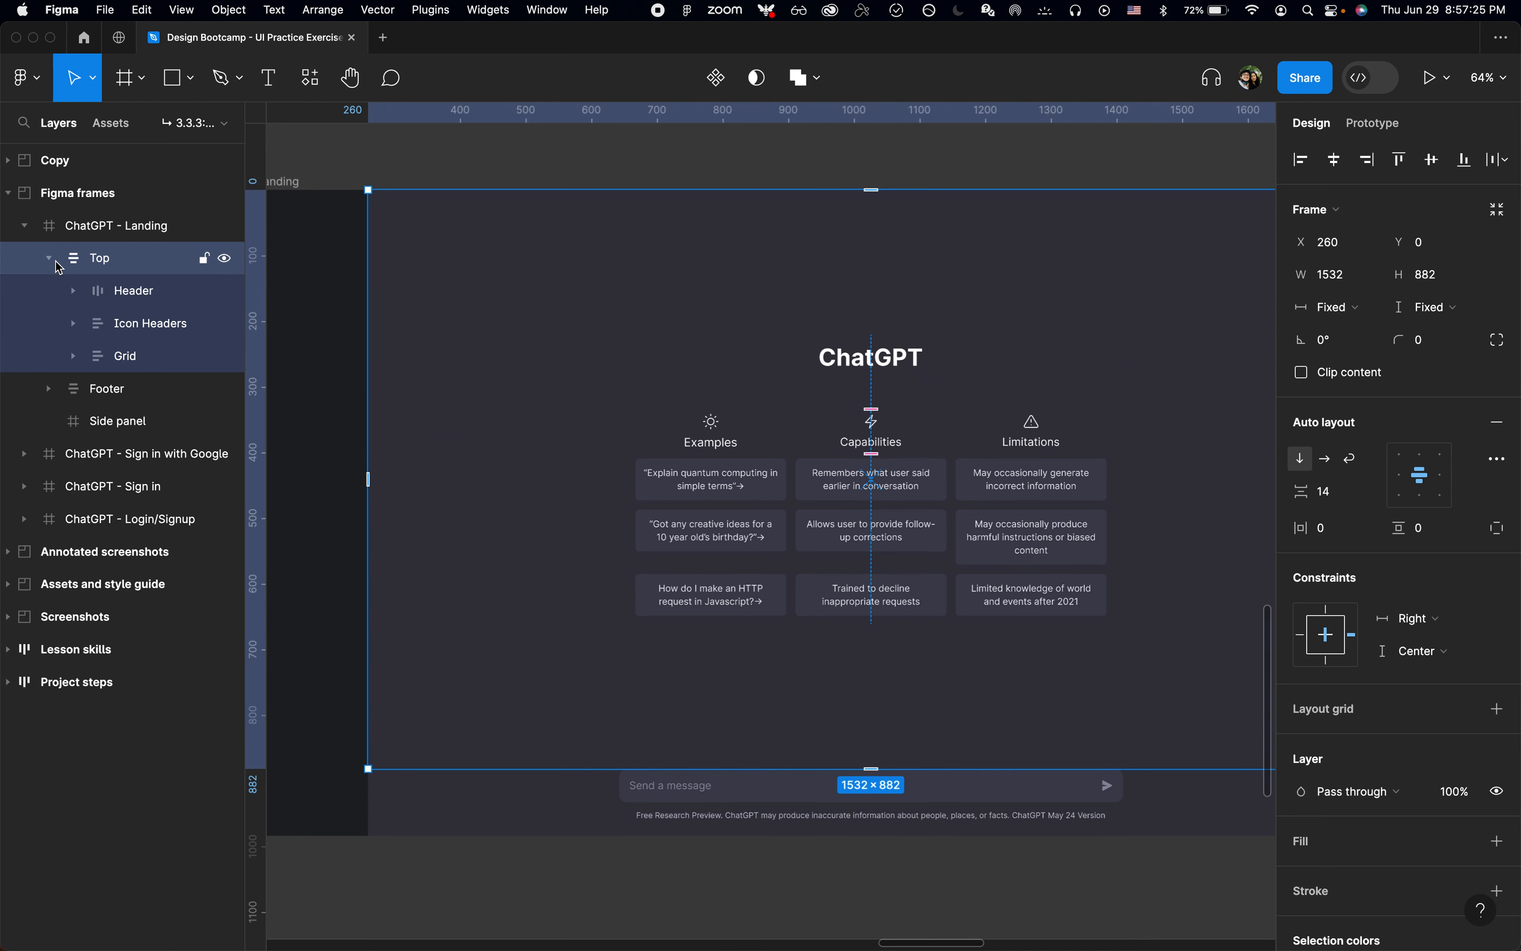
click(132, 290)
click(137, 322)
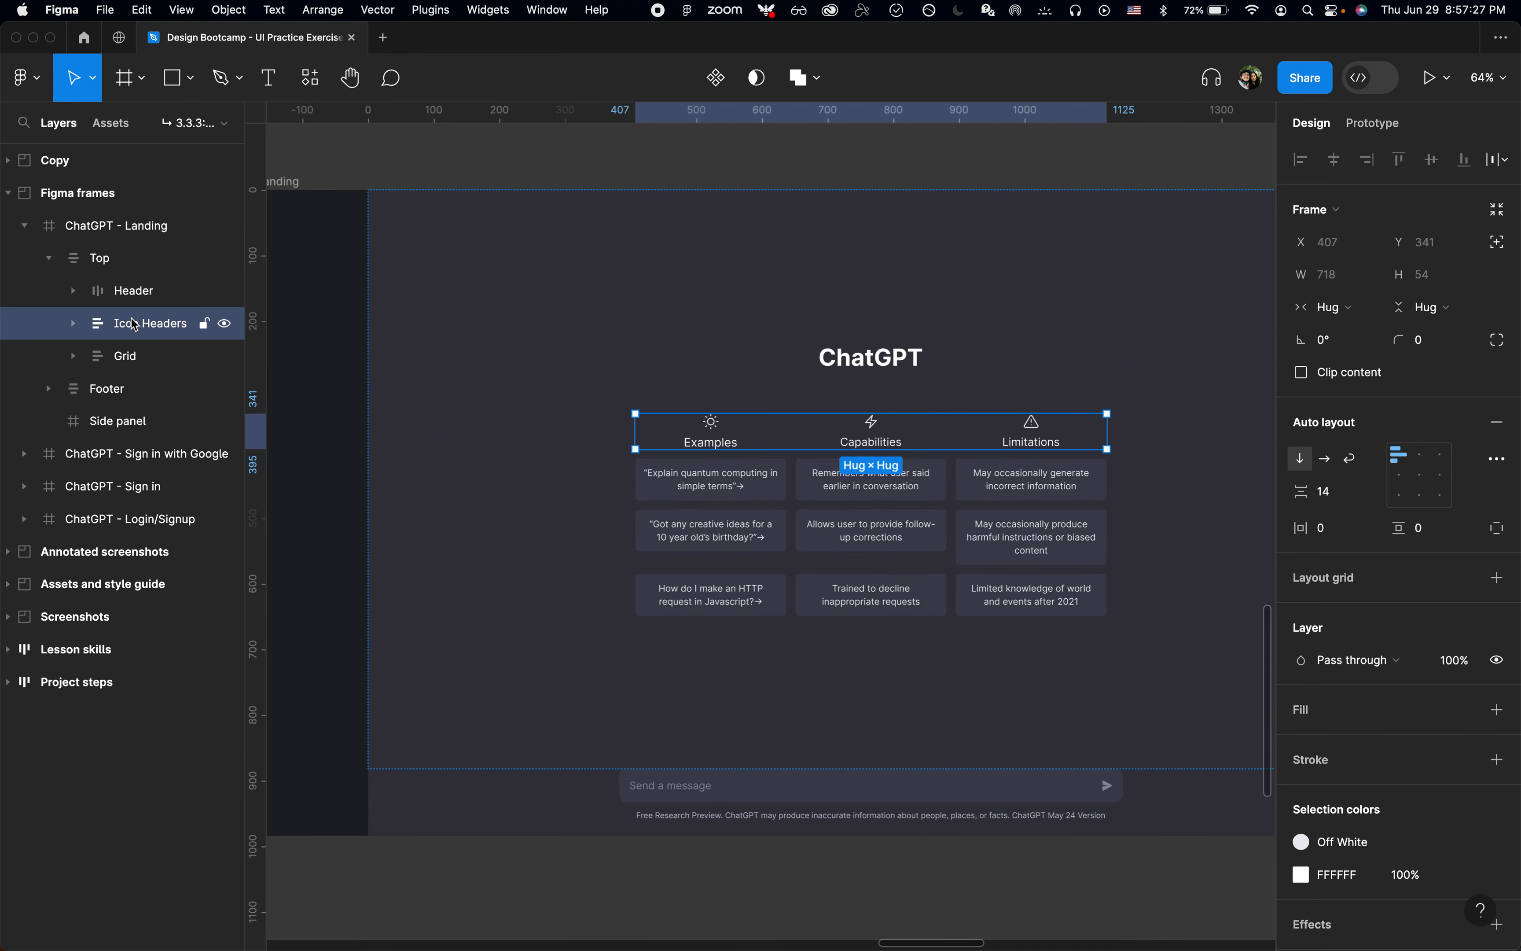
click(125, 355)
key(super+r)
text(C)
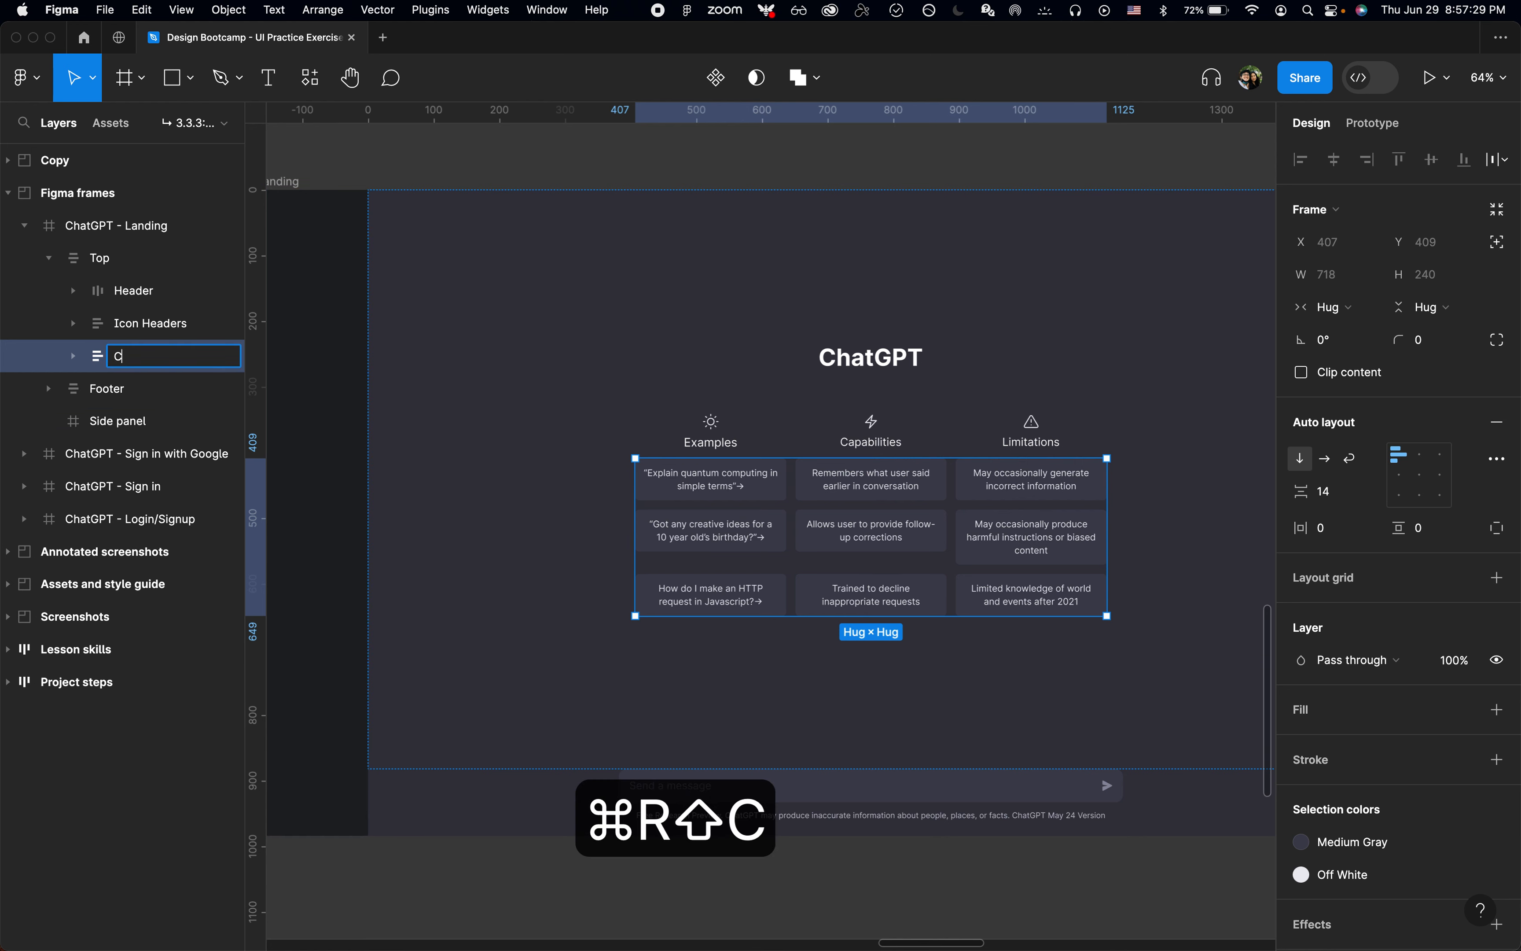
text(ards)
key(Return)
Step: Expand the Footer and check its message input and Free Research Preview text layers
click(109, 394)
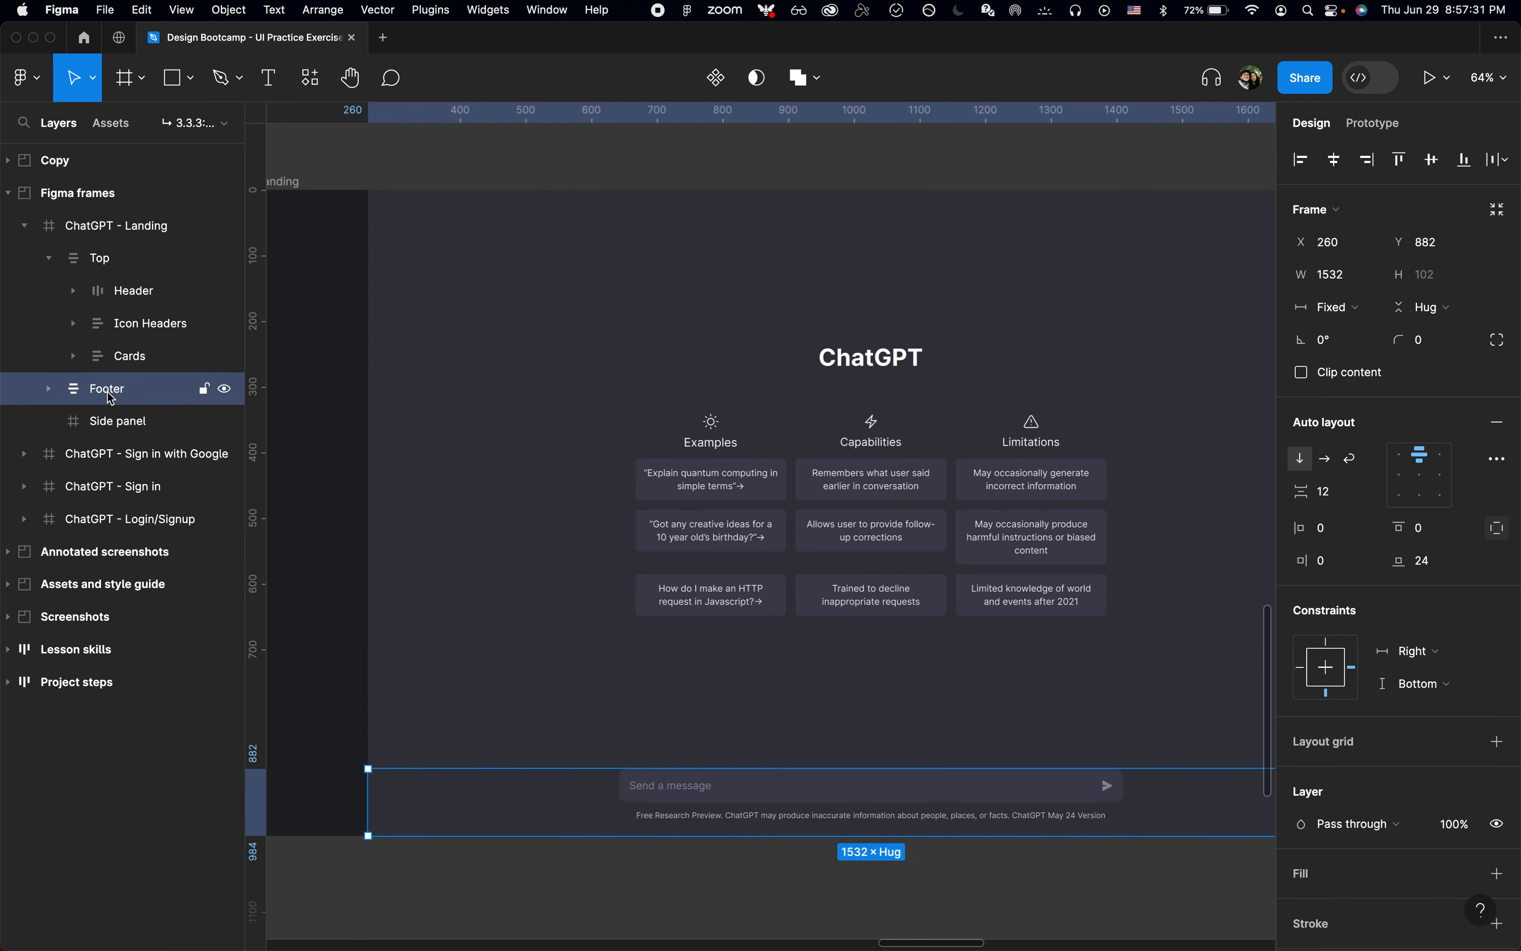
key(Return)
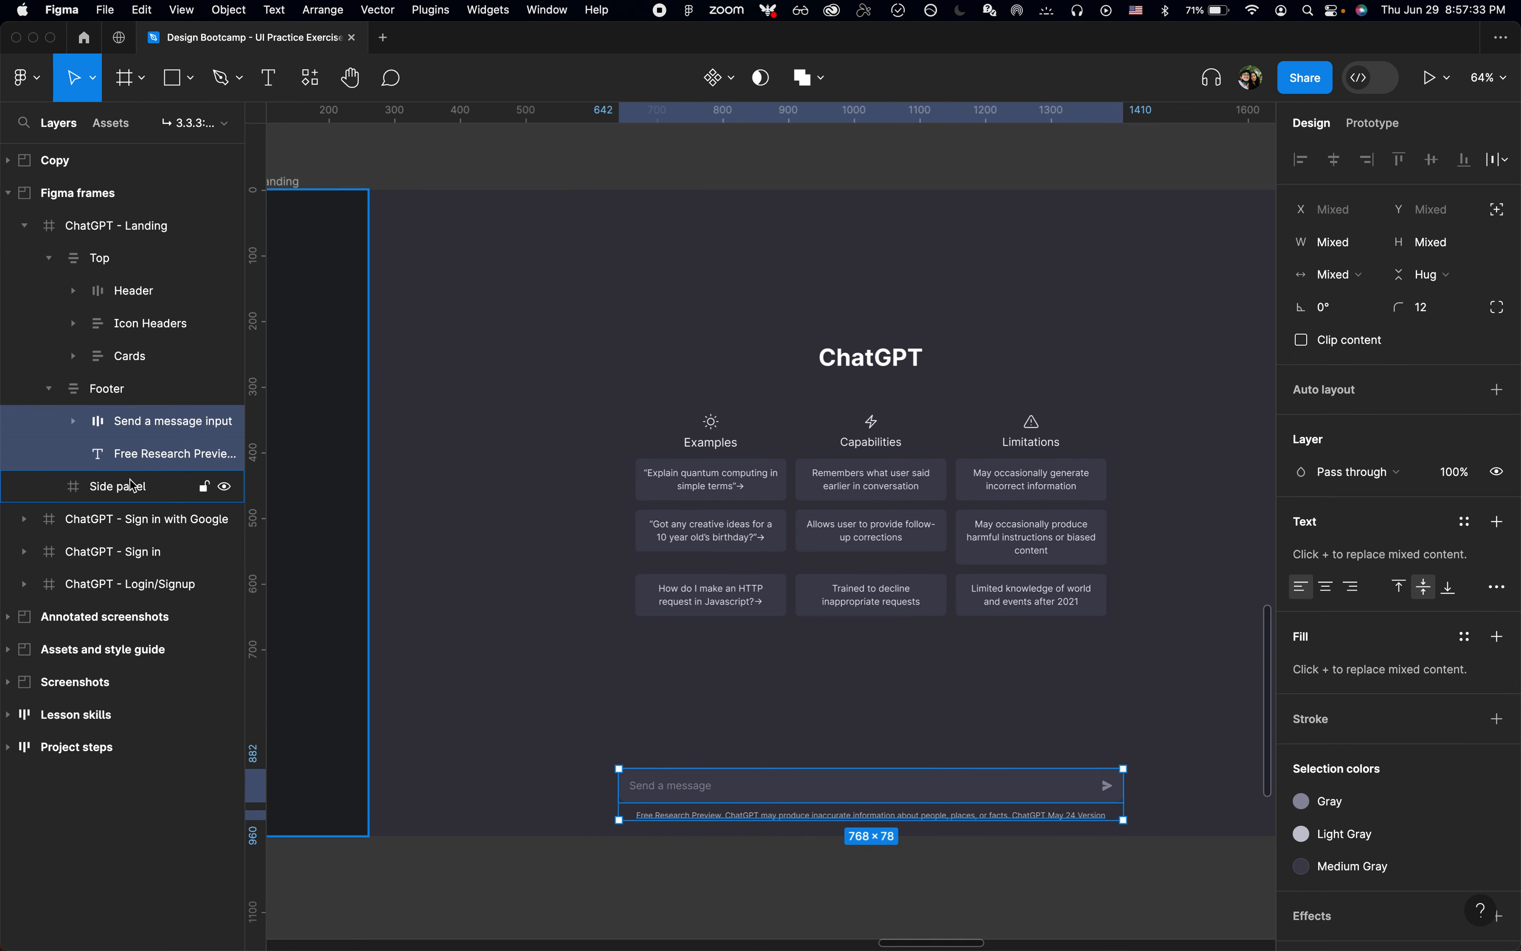
click(124, 447)
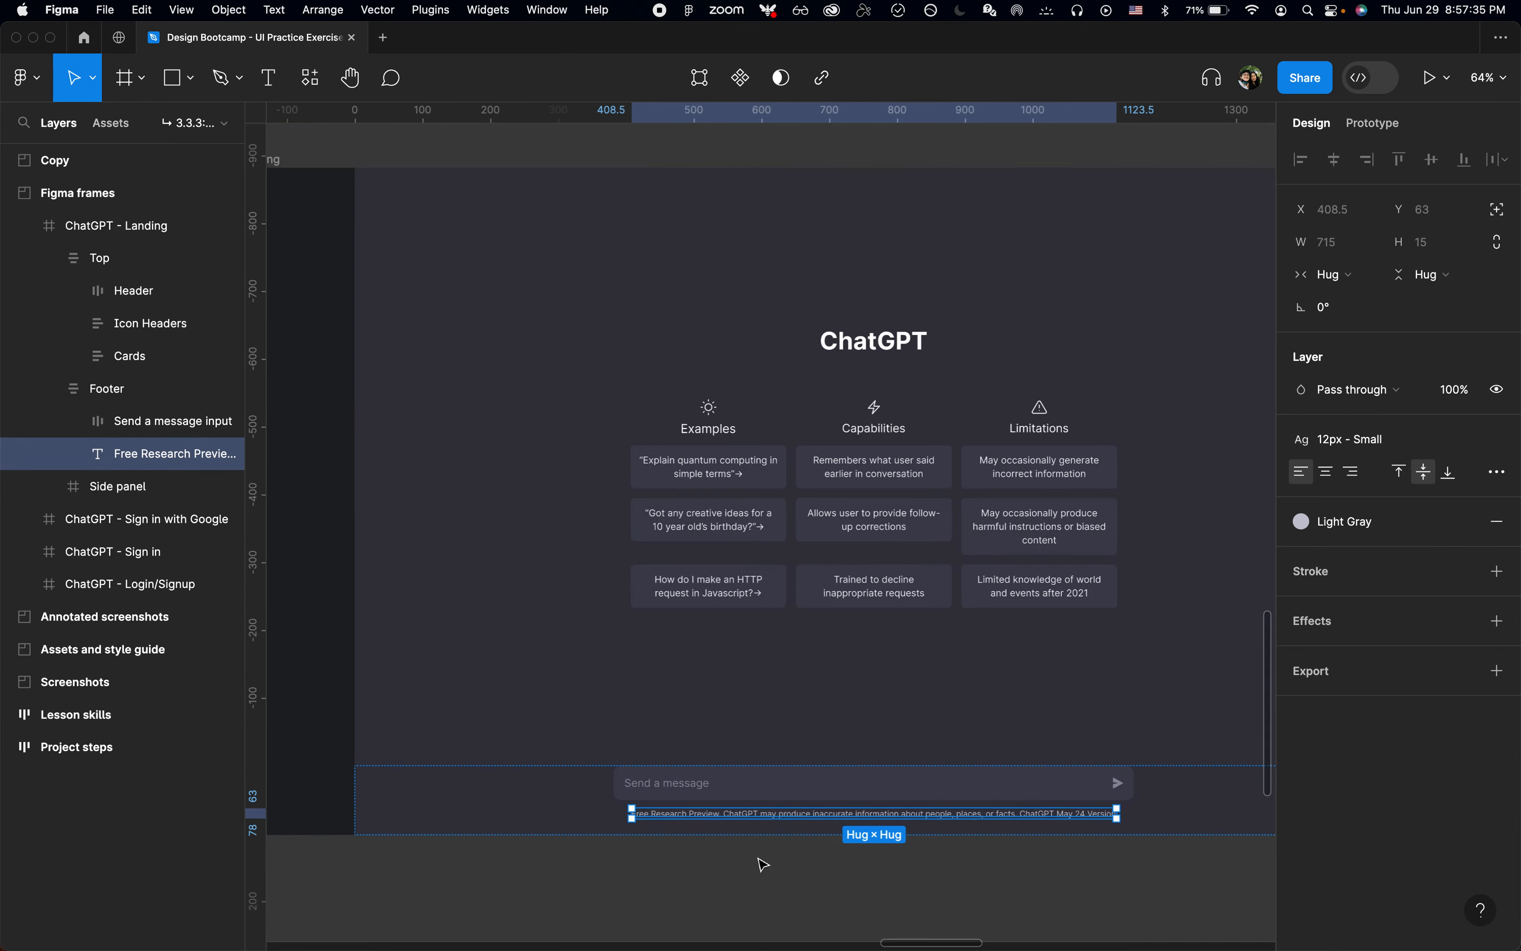
scroll(762, 864, up, 5)
click(760, 860)
scroll(759, 860, down, 5)
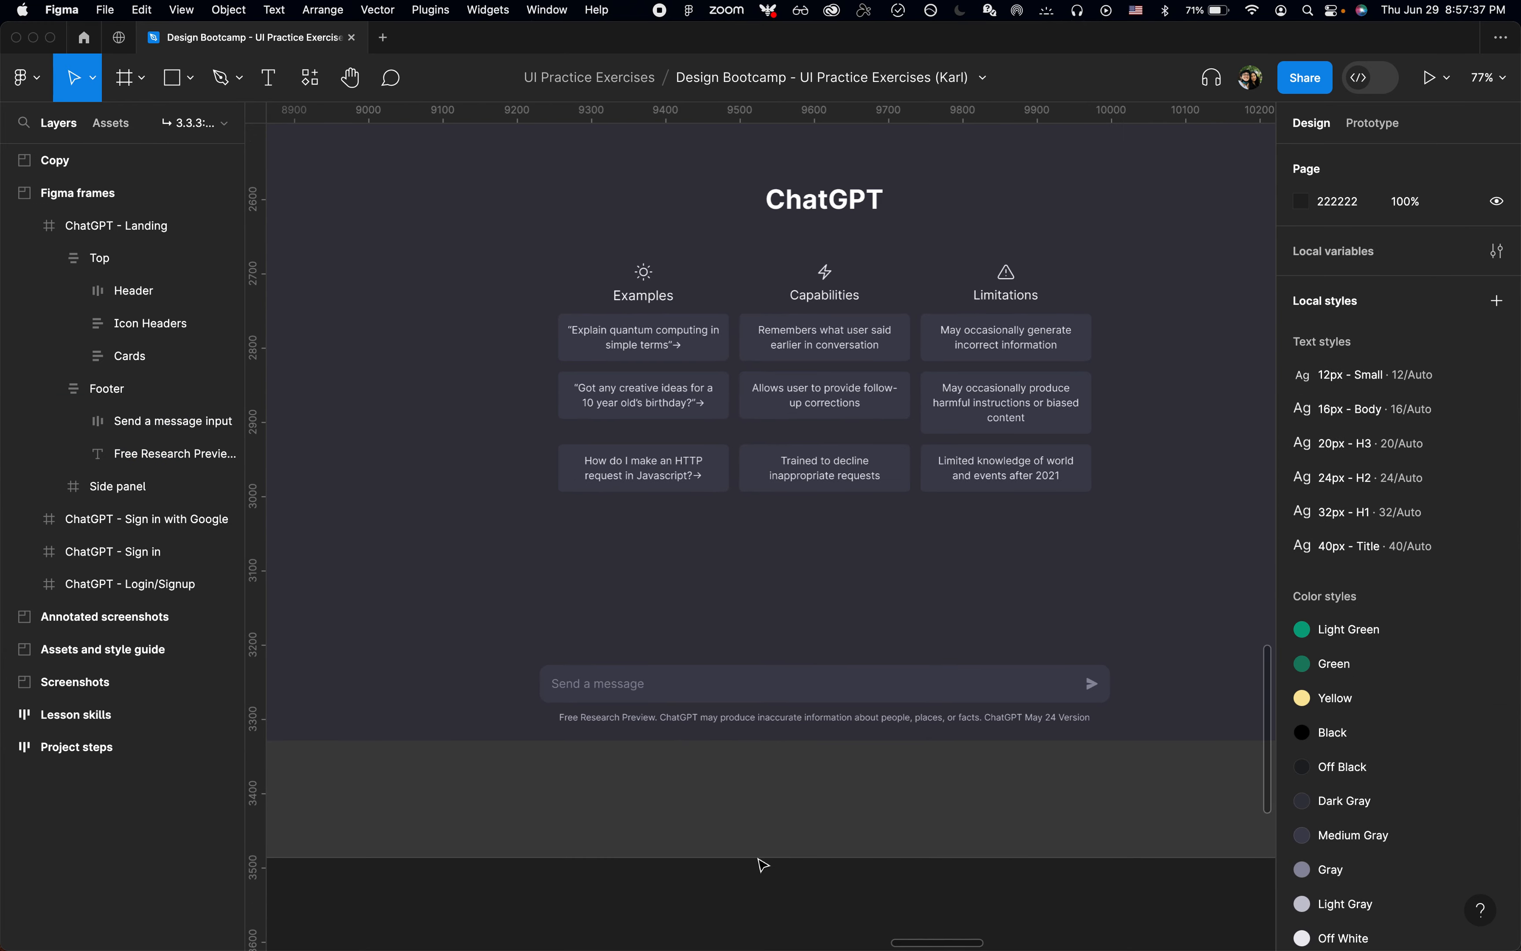
Step: Underline "ChatGPT May 24 Version" in the footer's Free Research Preview text
scroll(783, 852, down, 3)
scroll(958, 802, up, 8)
click(967, 665)
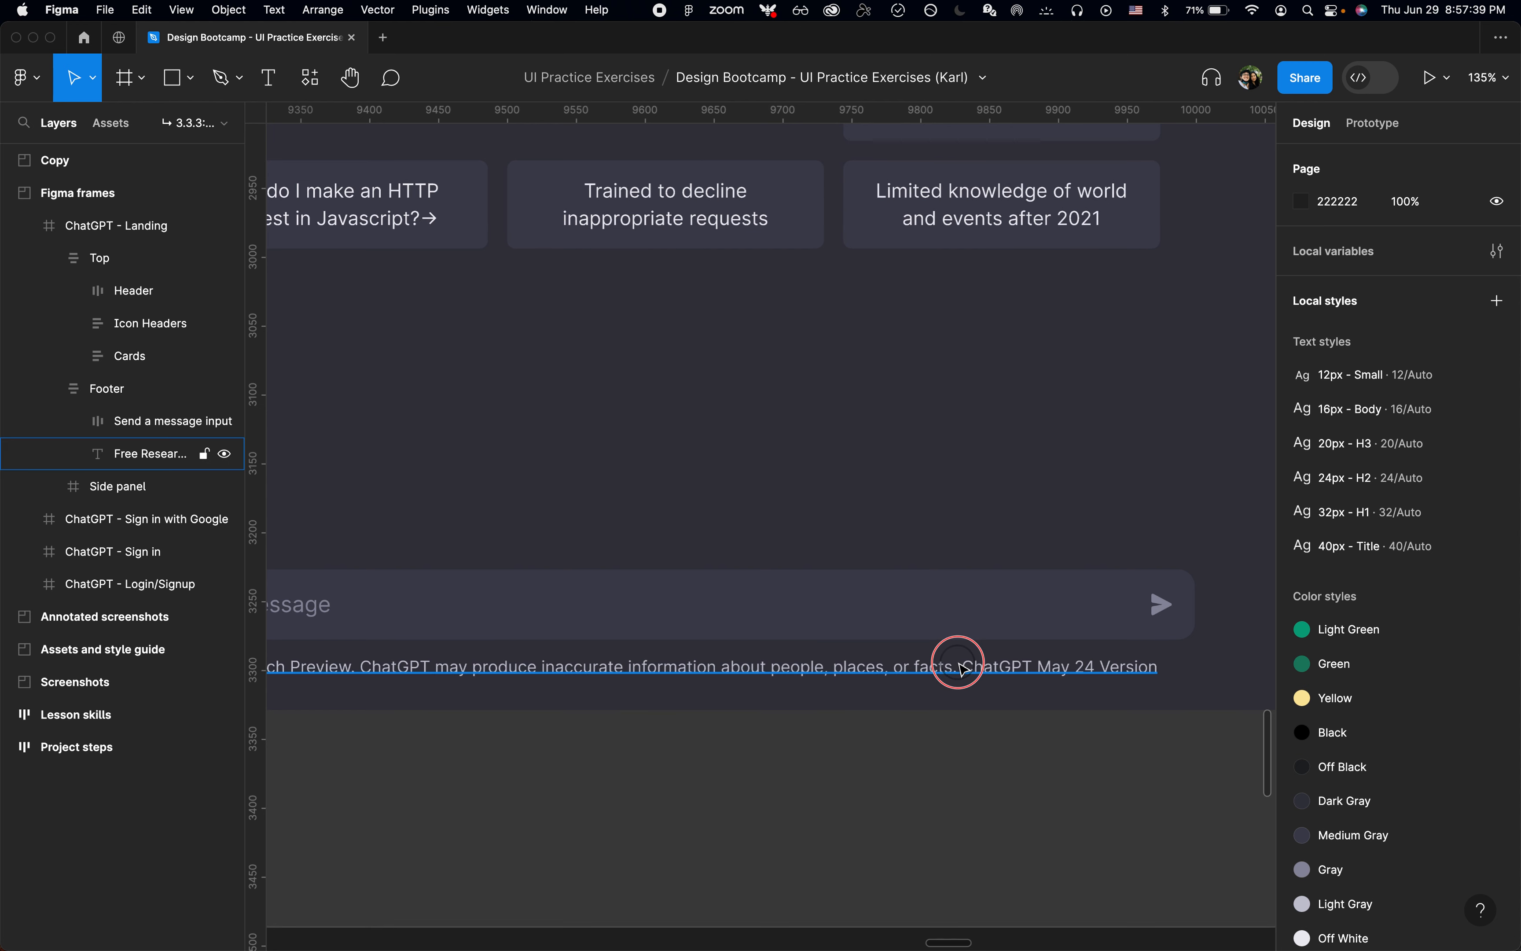
double_click(967, 665)
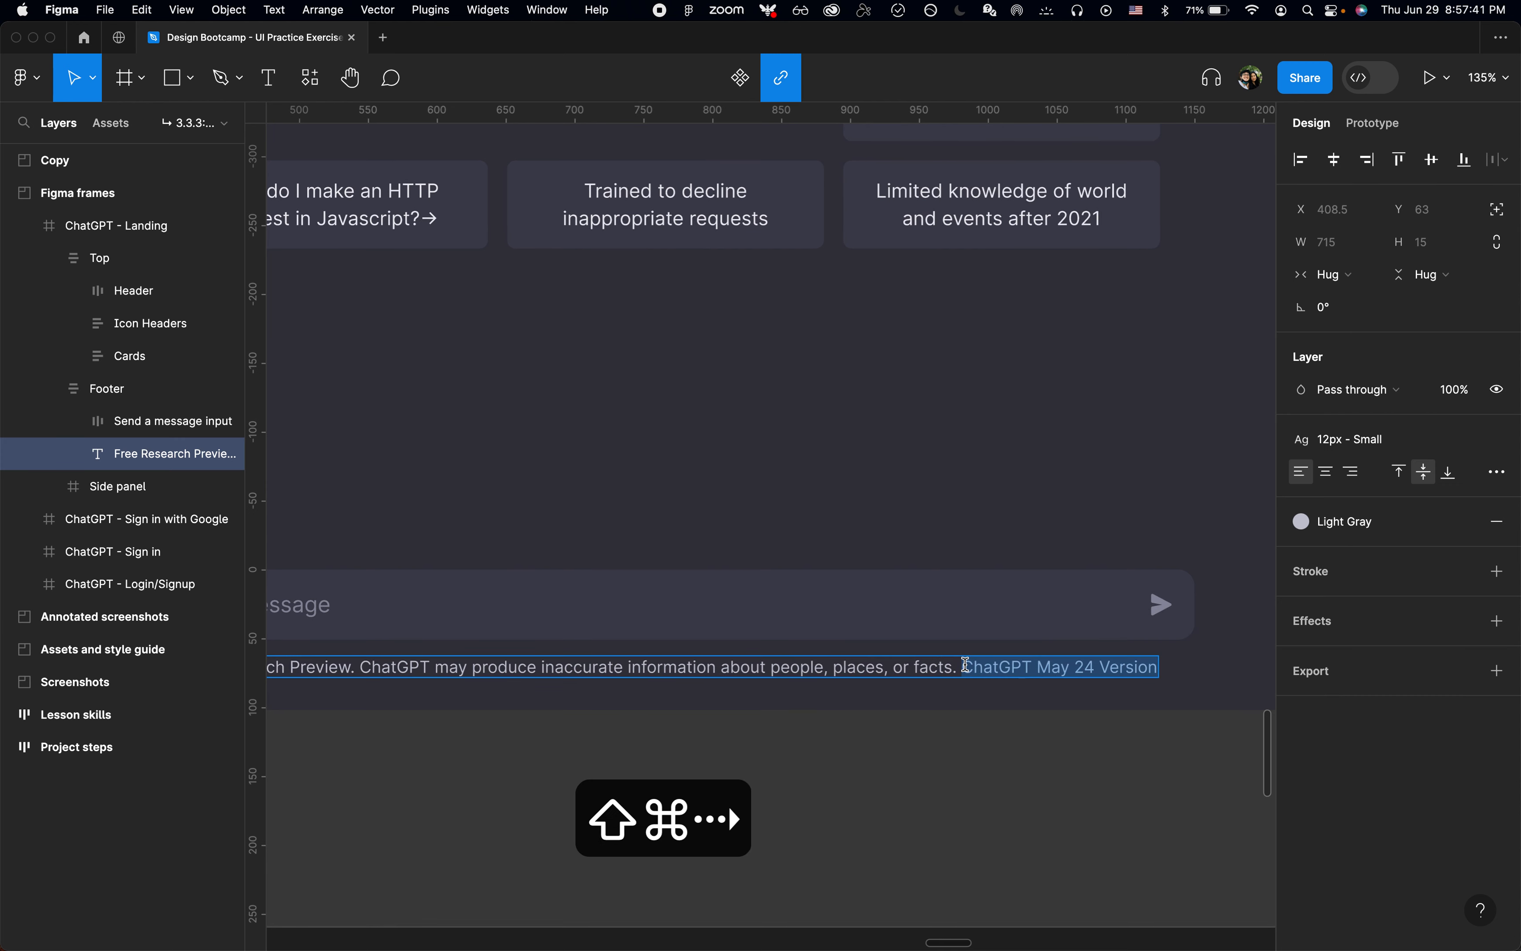
key(Left)
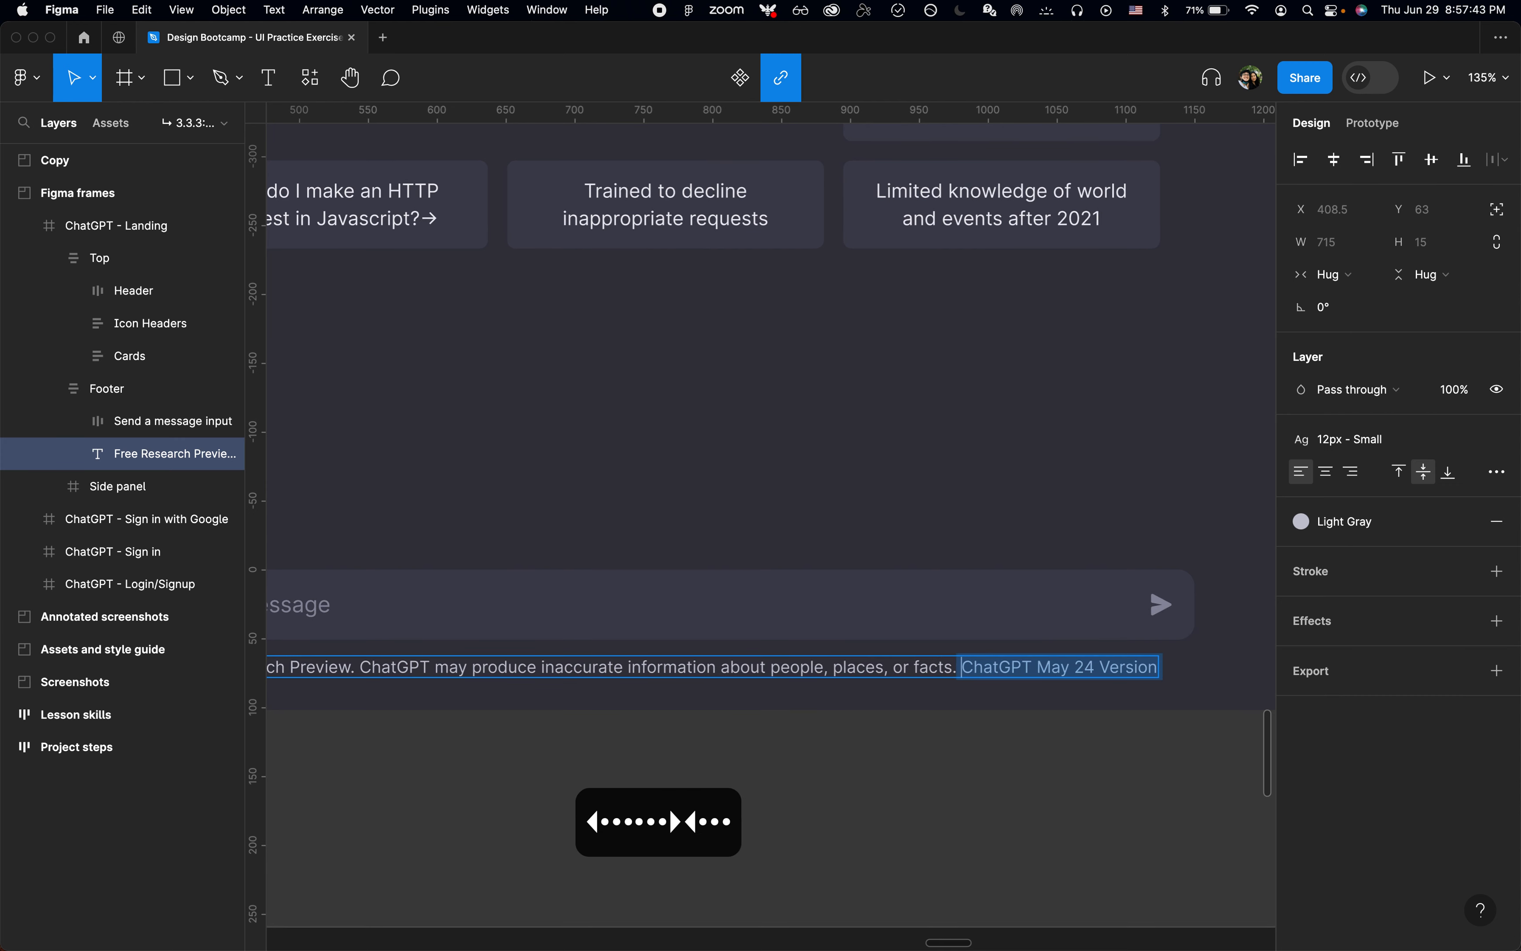
key(shift+super+Right)
key(super+u)
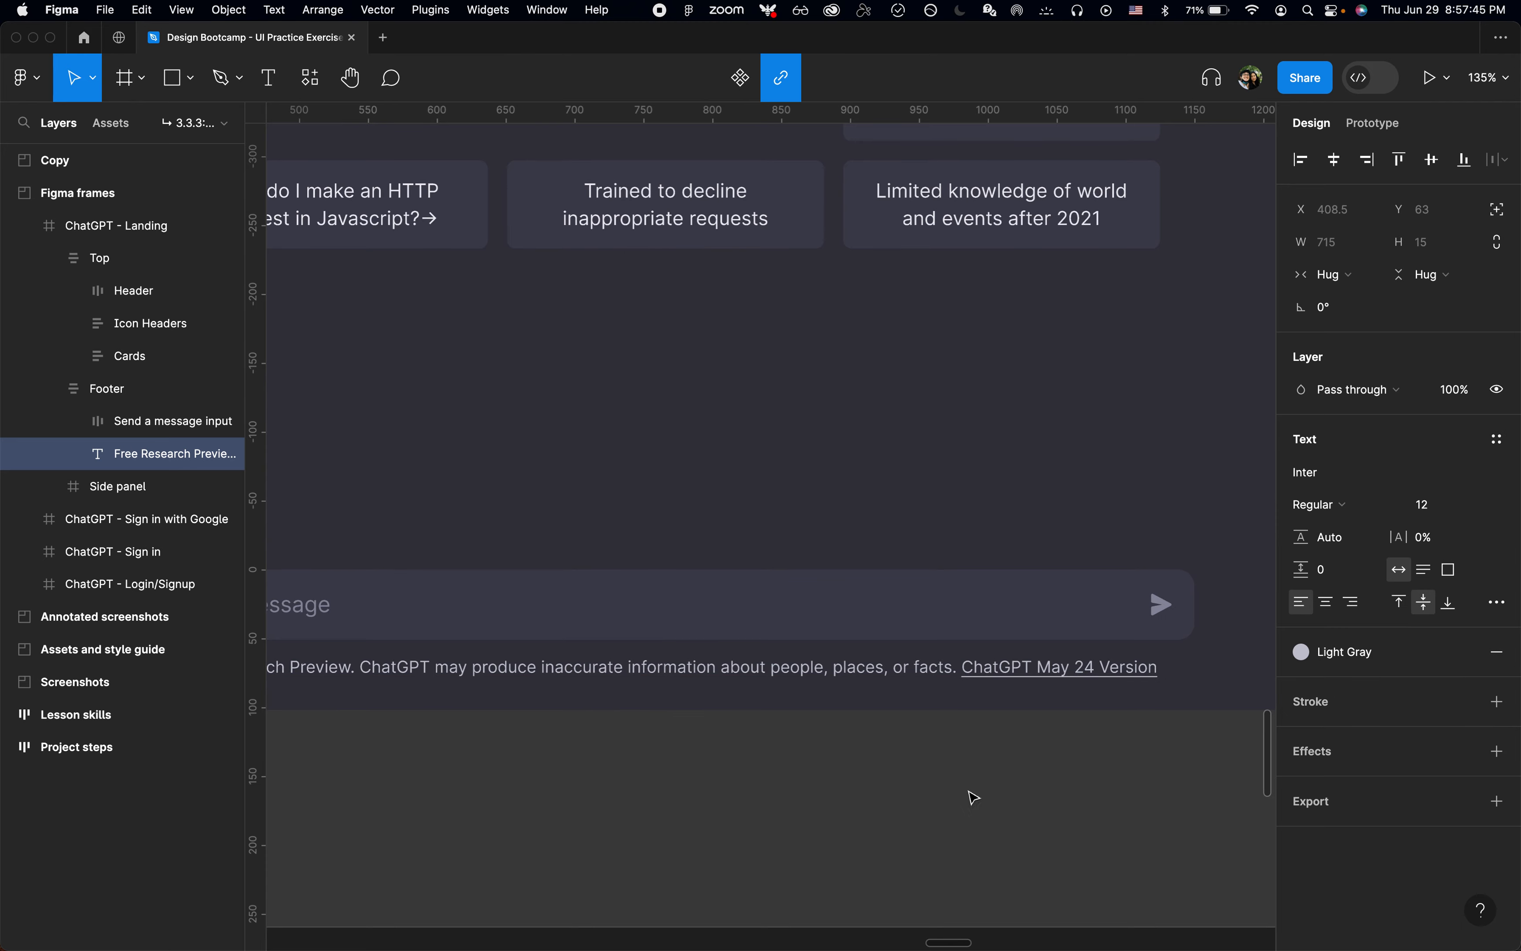
key(Escape)
Step: Compare the ChatGPT - Landing frame's Top, Footer and Side panel with the annotated reference screenshot
scroll(971, 798, down, 5)
scroll(974, 797, down, 3)
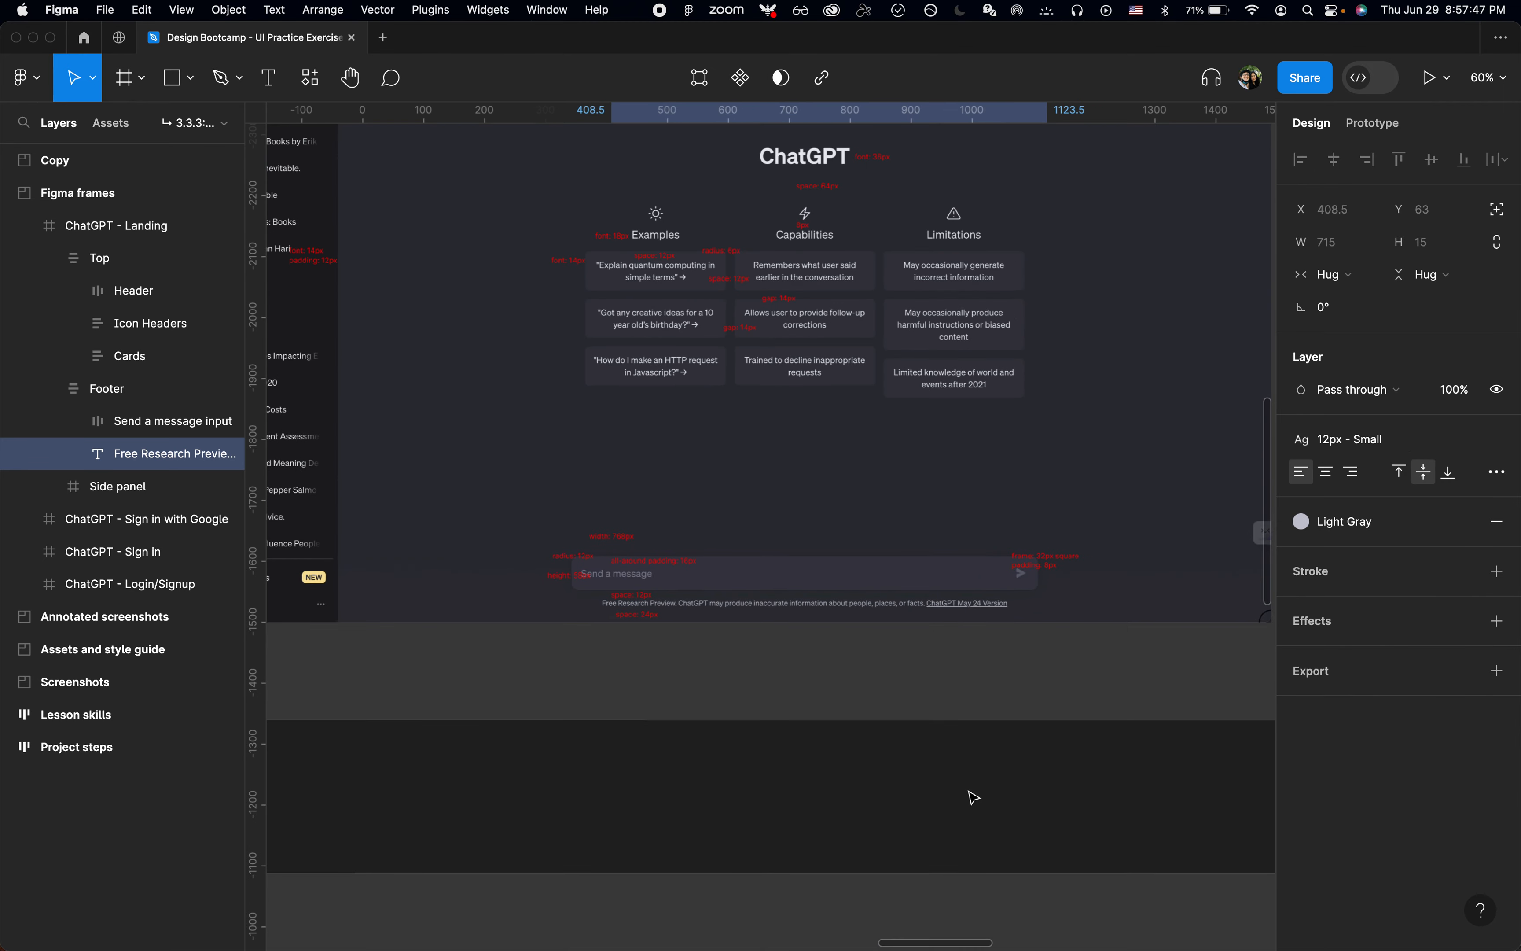
click(965, 693)
scroll(966, 695, down, 2)
click(920, 742)
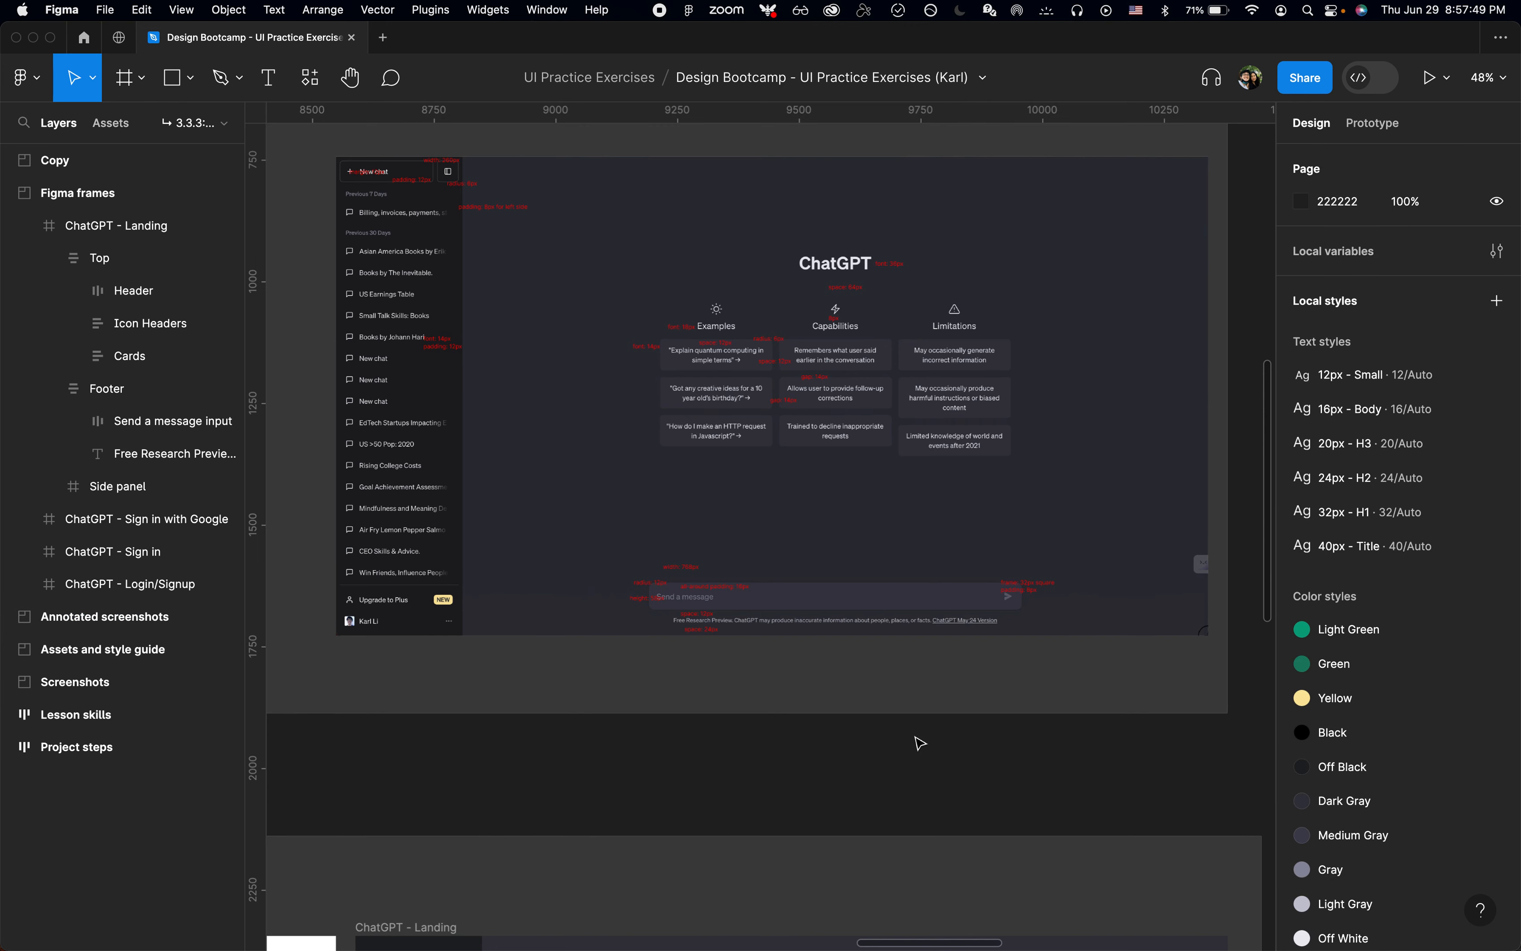
scroll(920, 746, down, 10)
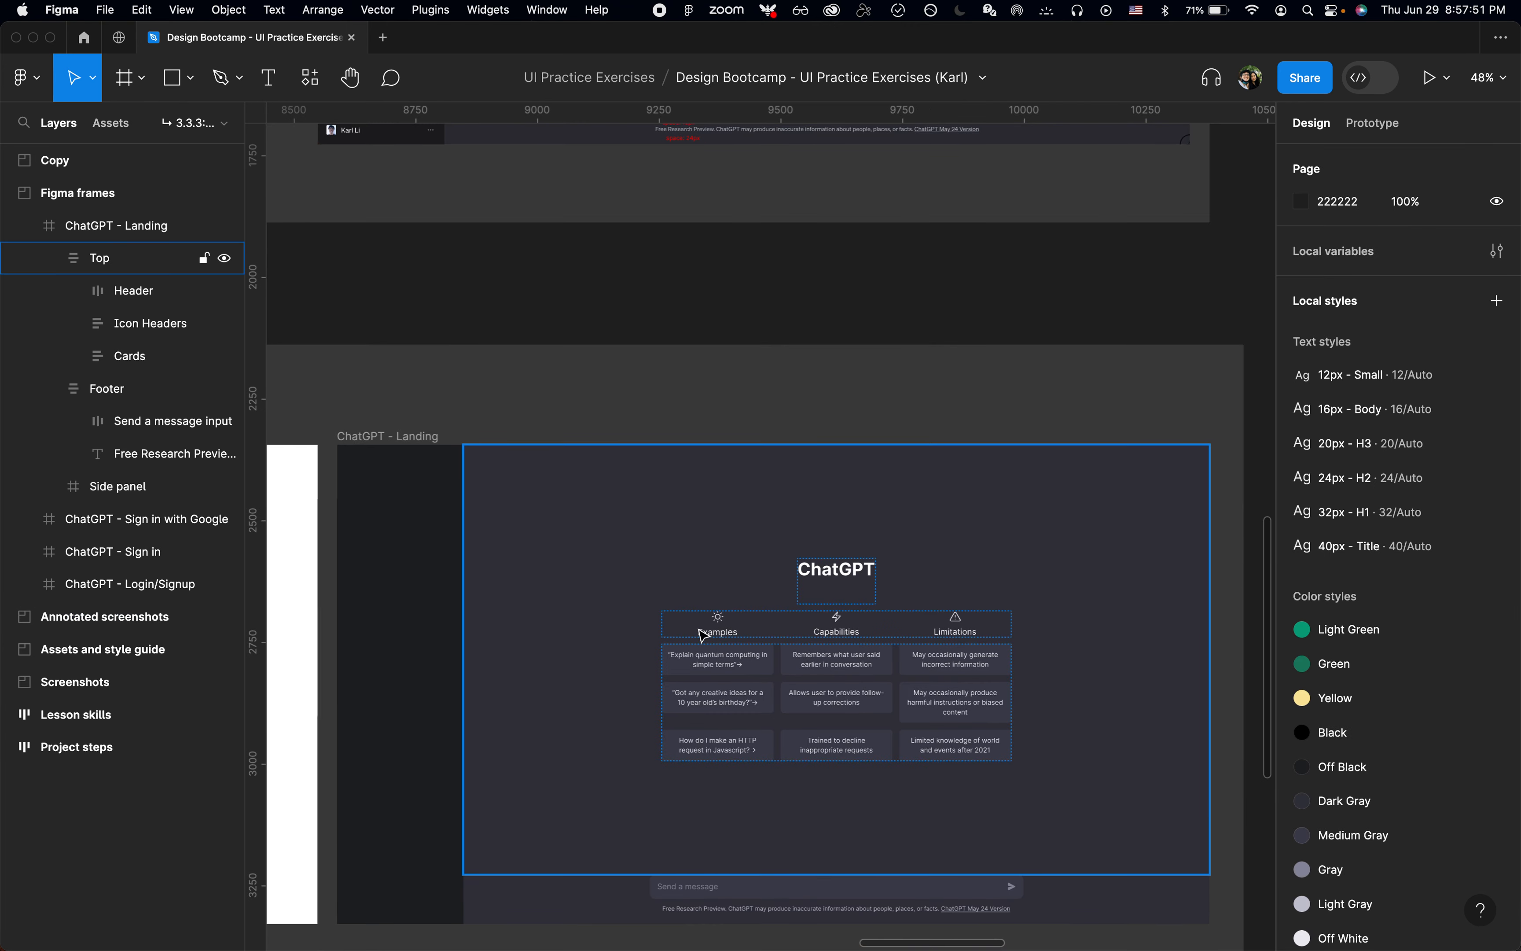
click(641, 577)
scroll(641, 577, down, 3)
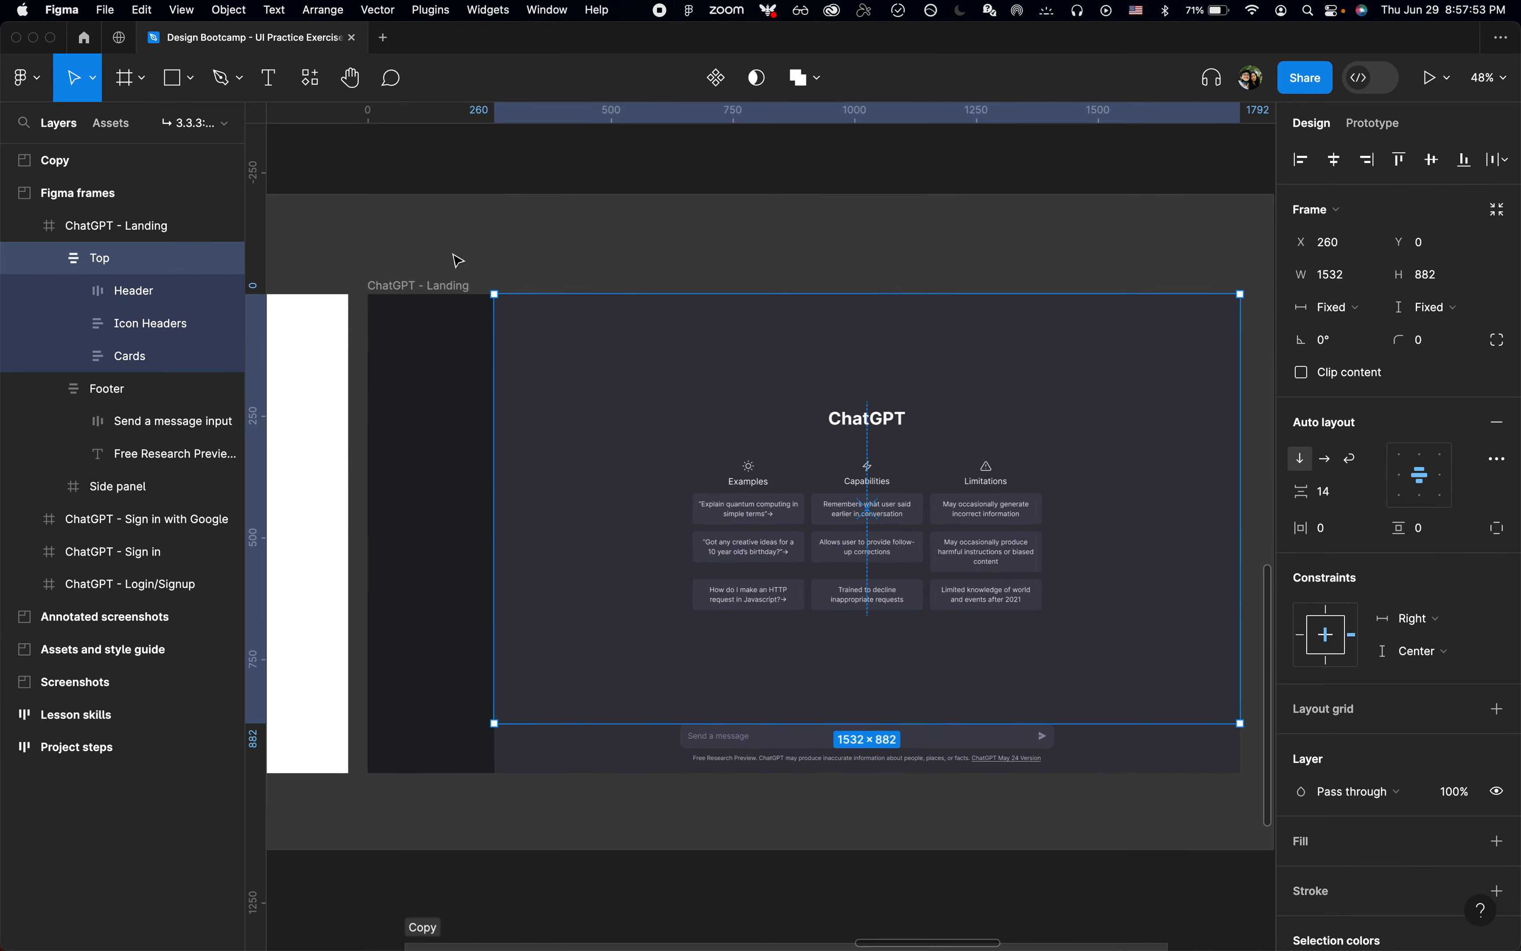
click(442, 282)
scroll(442, 282, down, 1)
scroll(442, 282, right, 1)
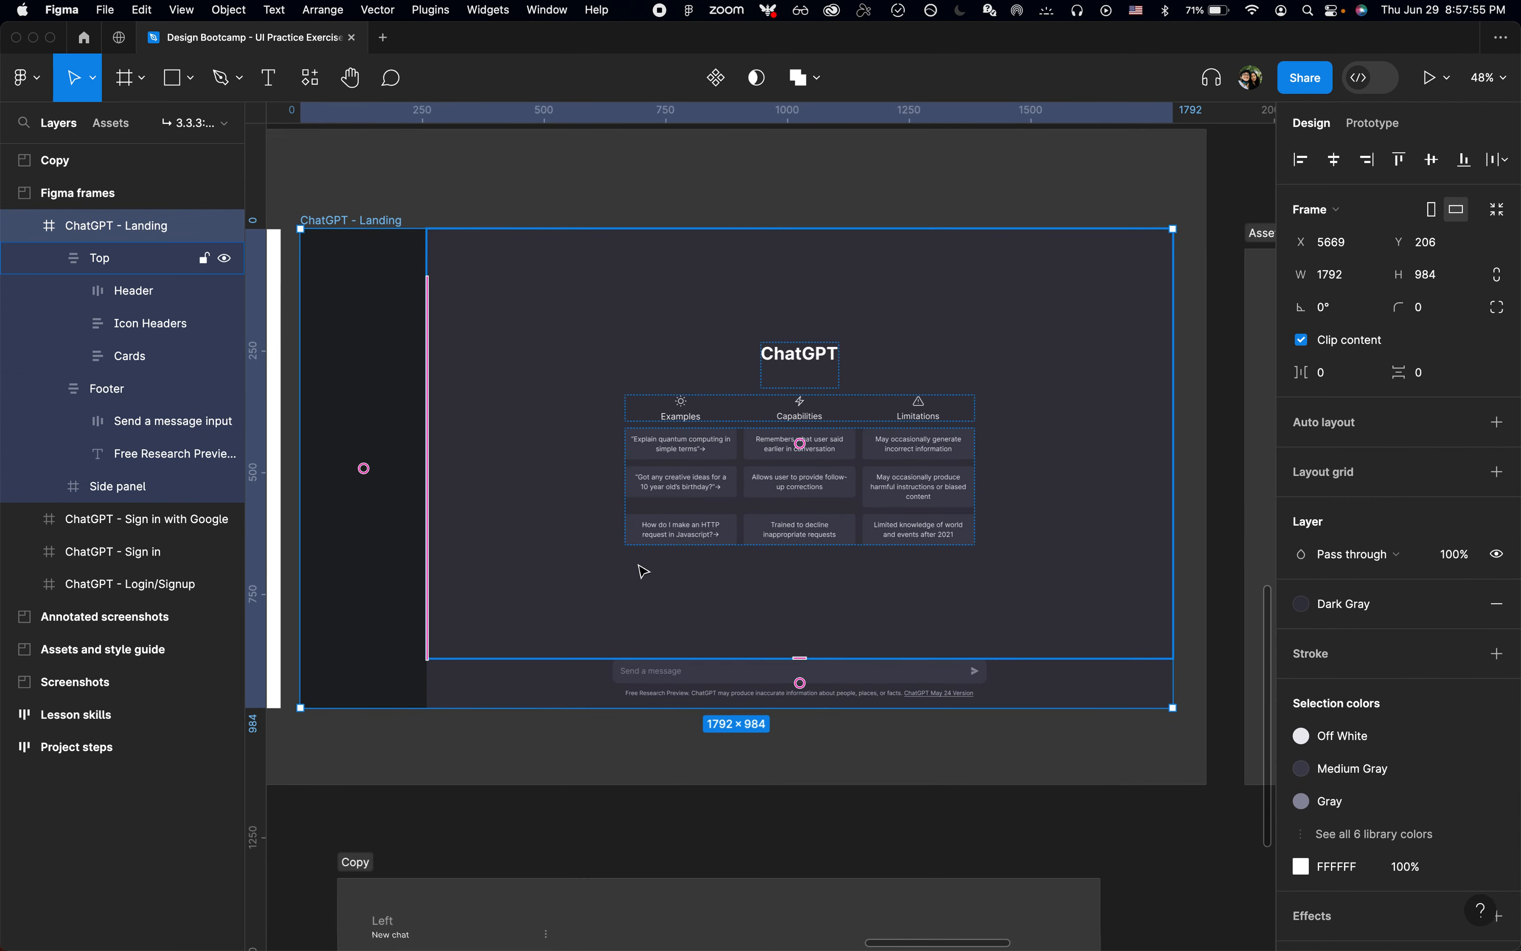
click(734, 192)
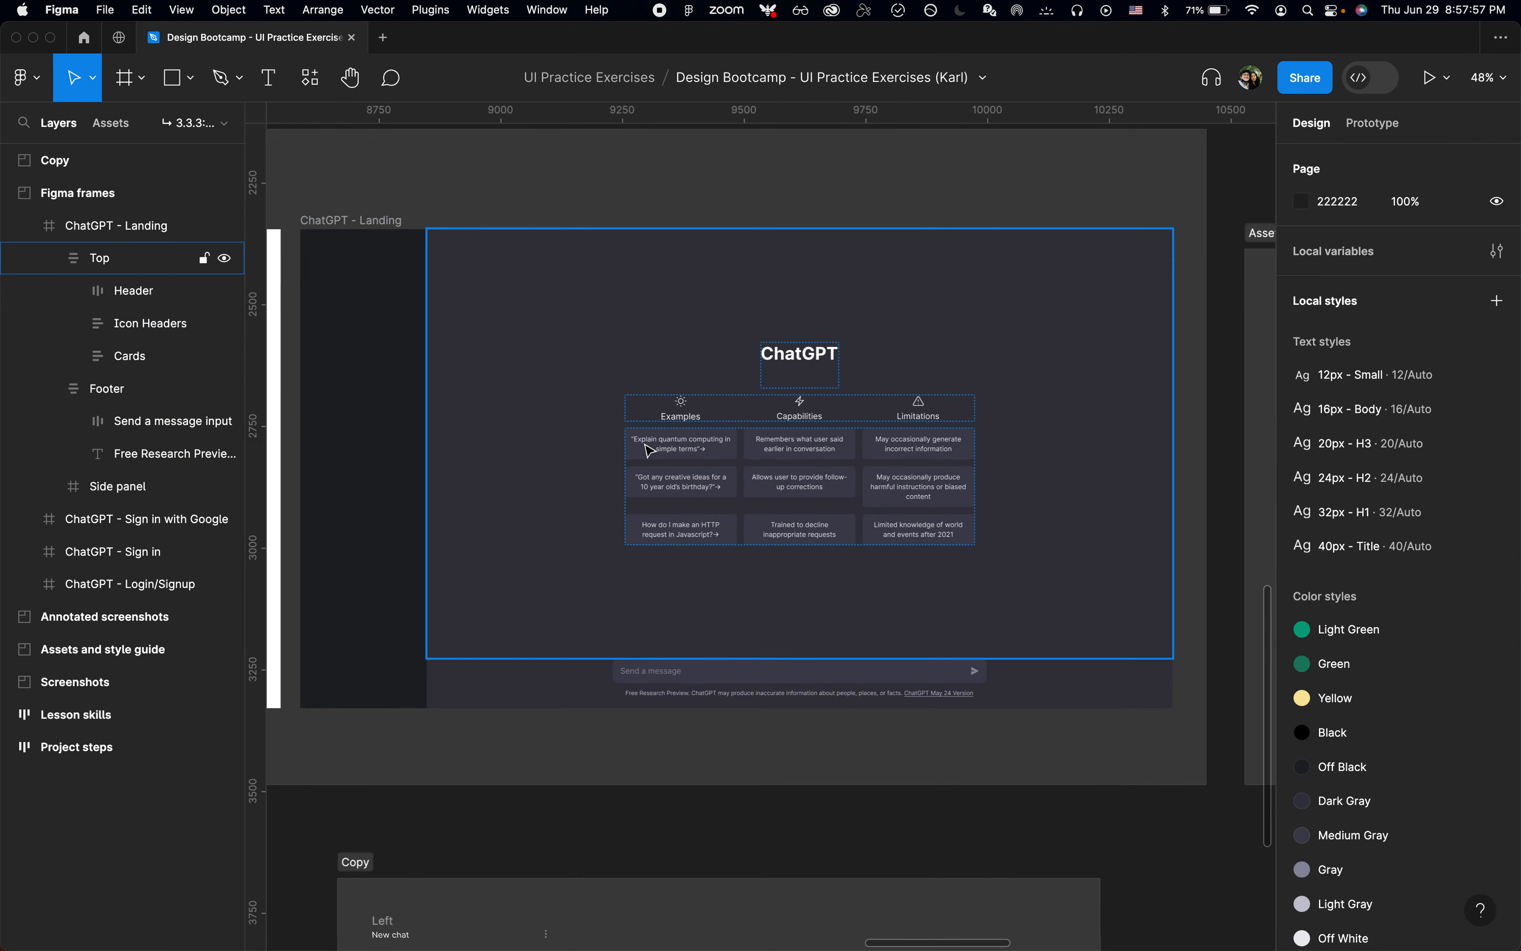
scroll(907, 459, up, 12)
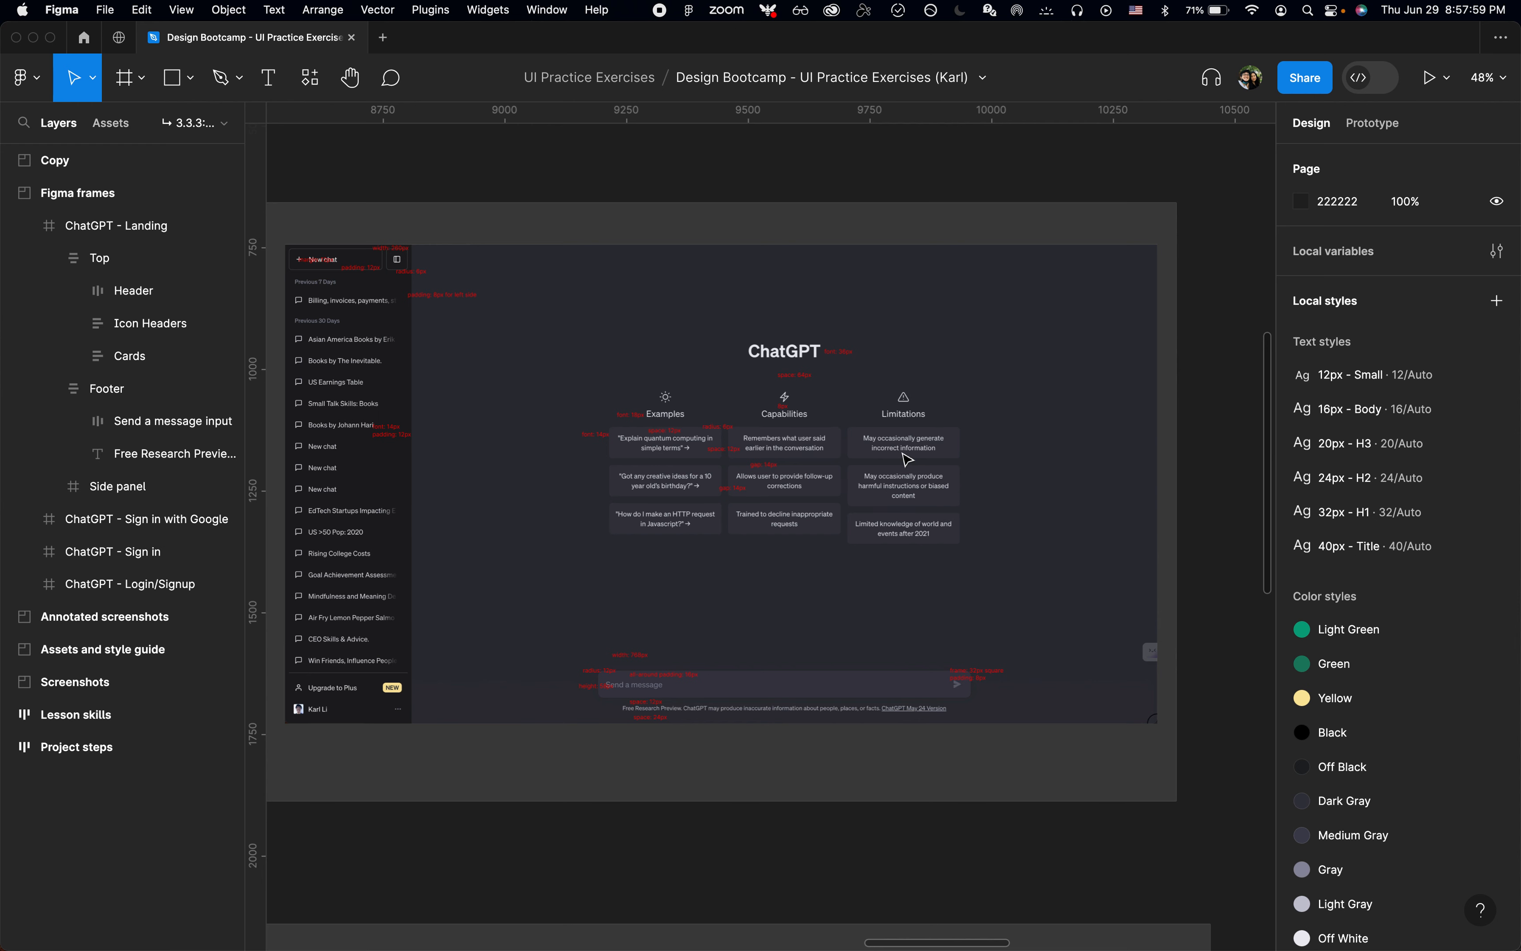
scroll(755, 636, down, 12)
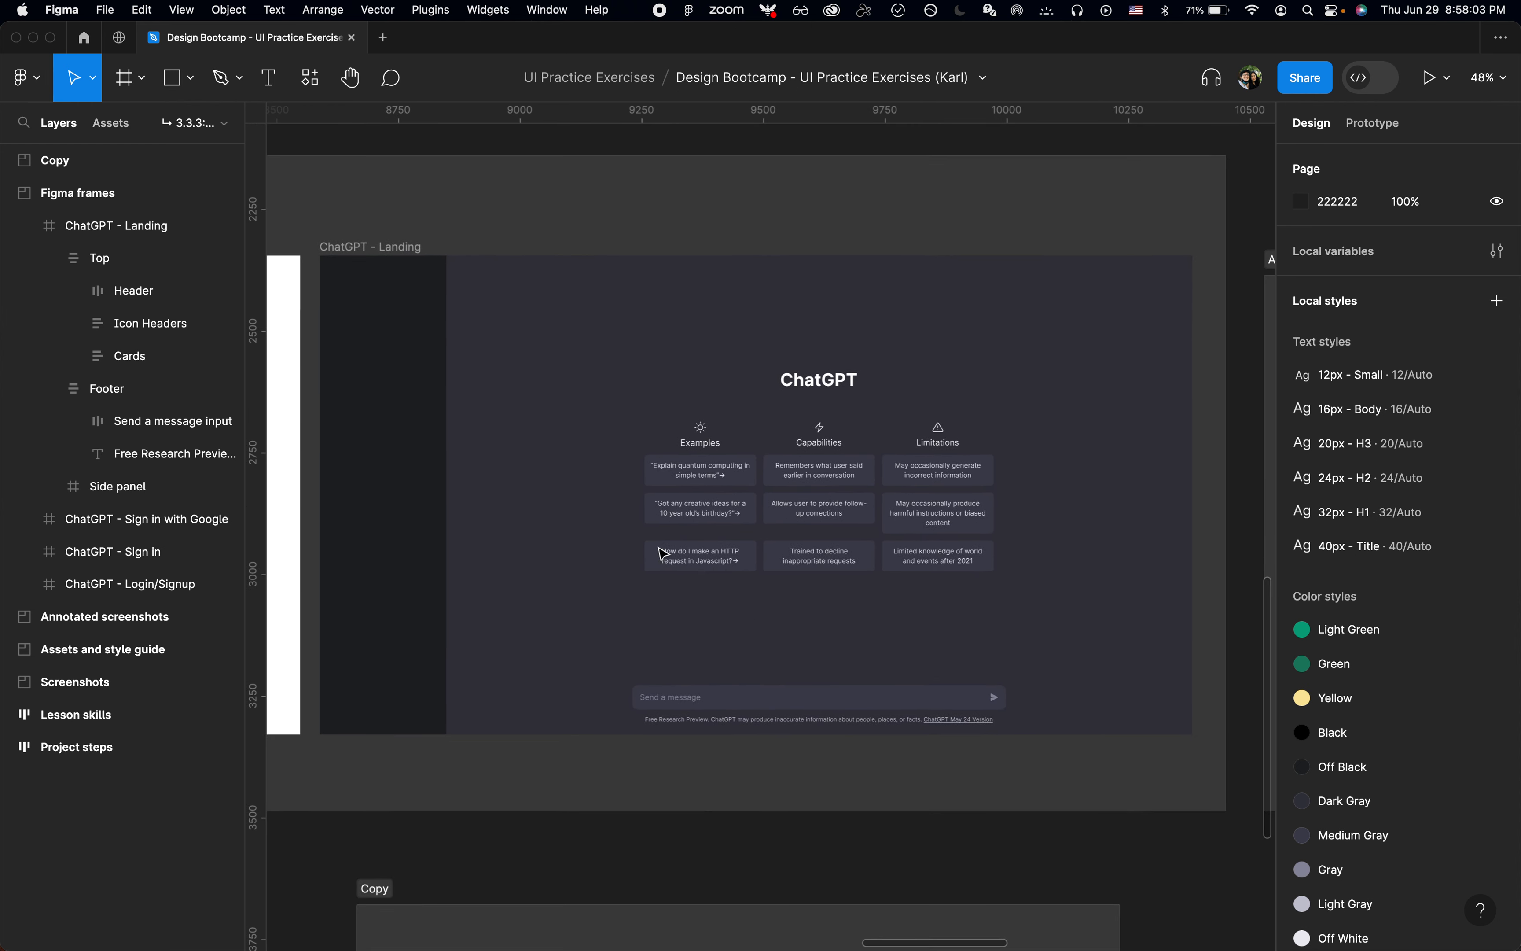
click(403, 288)
click(586, 230)
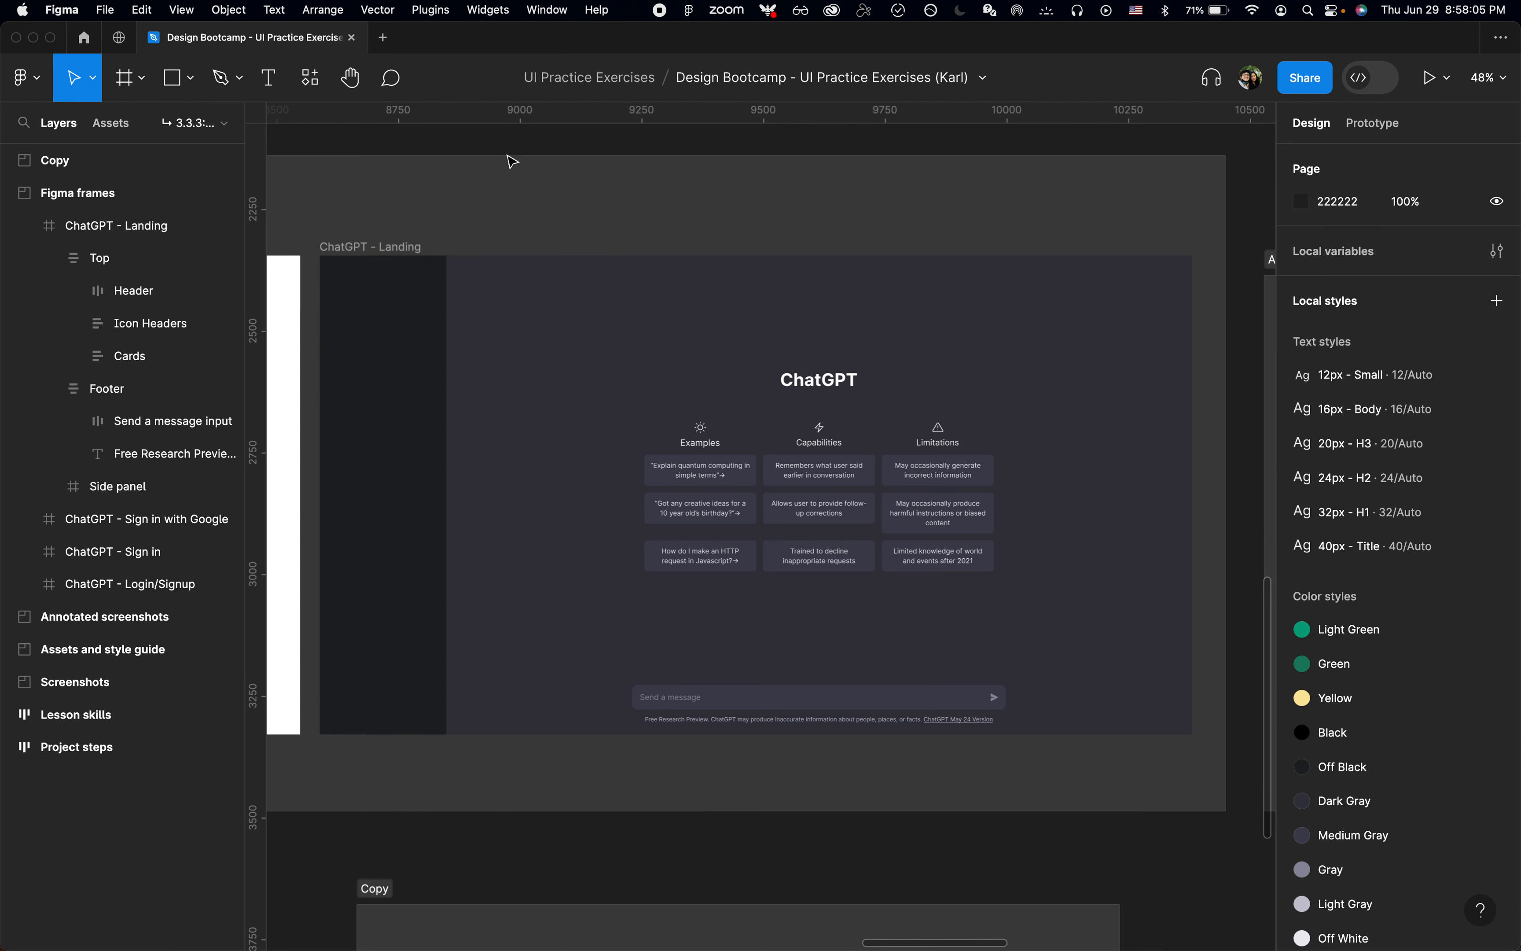